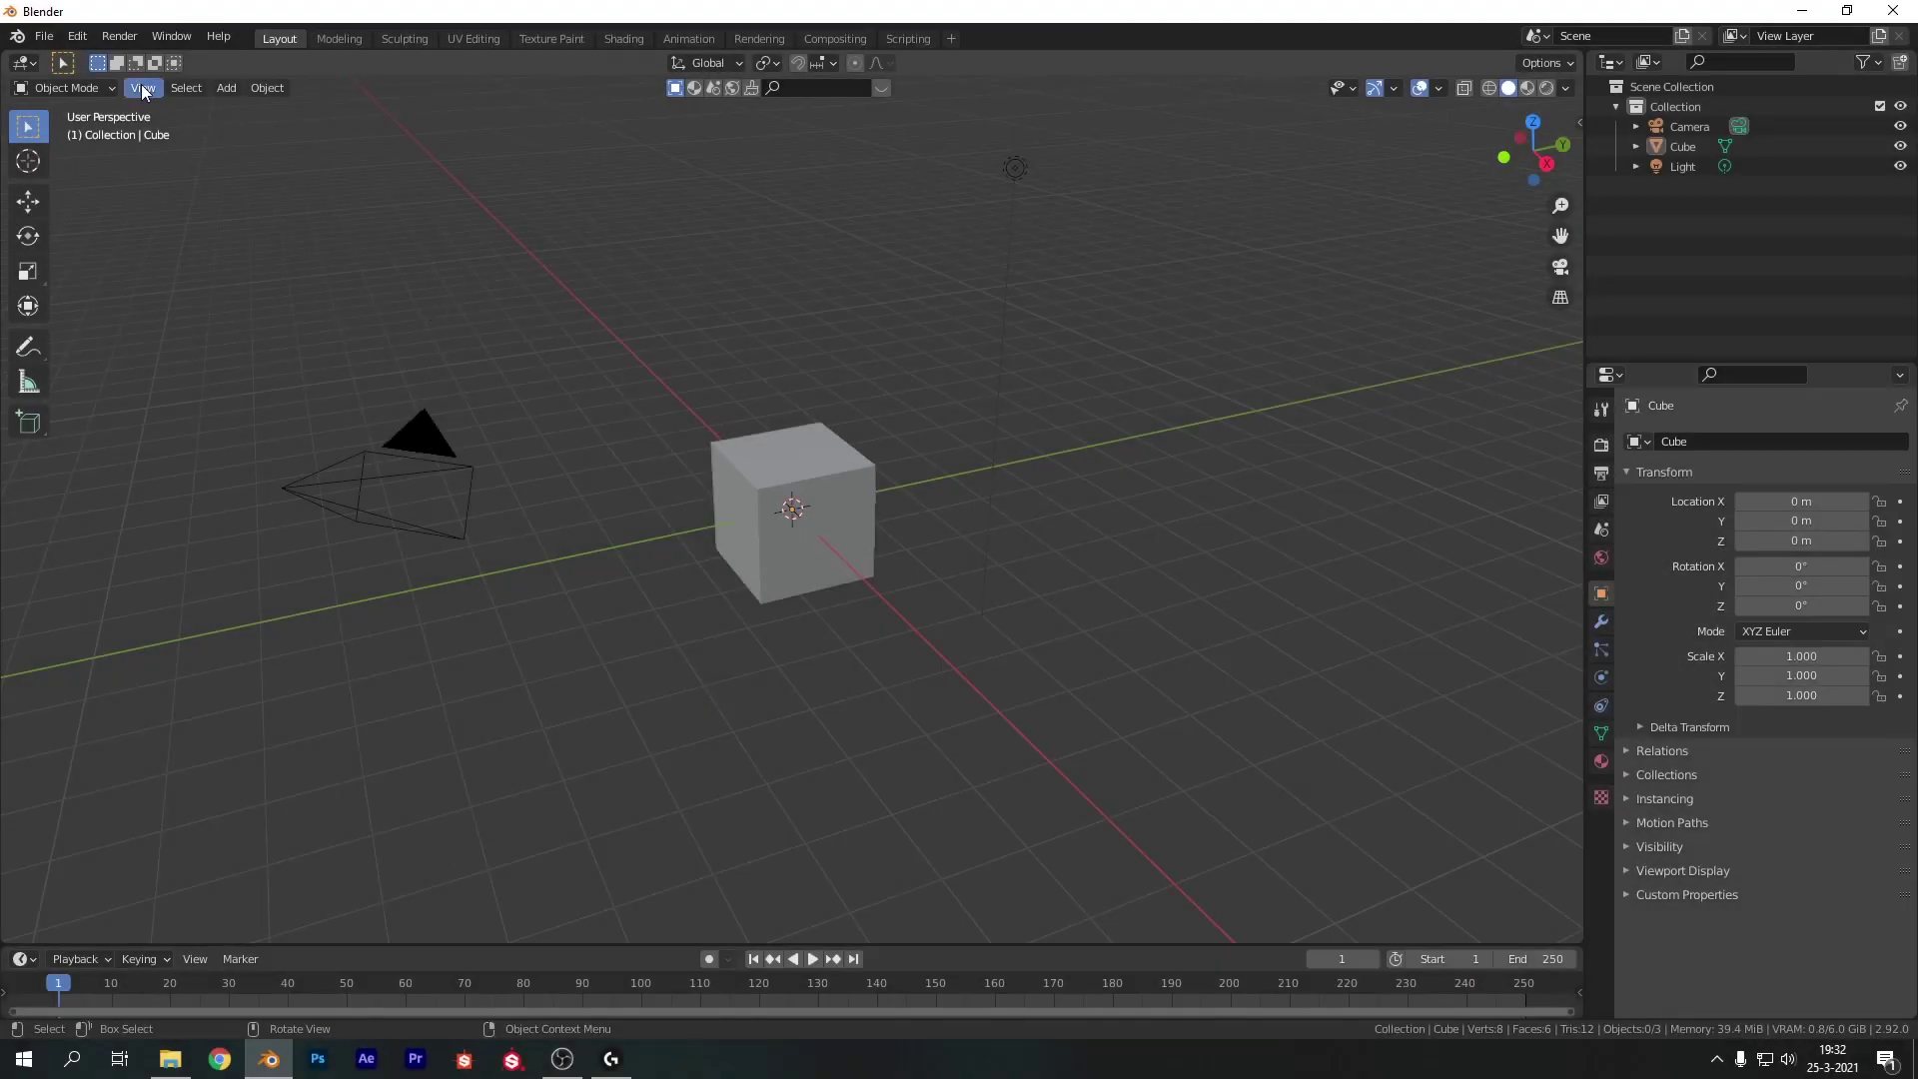
Bring up the splash screen to check the program version, and close it again
click(17, 36)
click(70, 59)
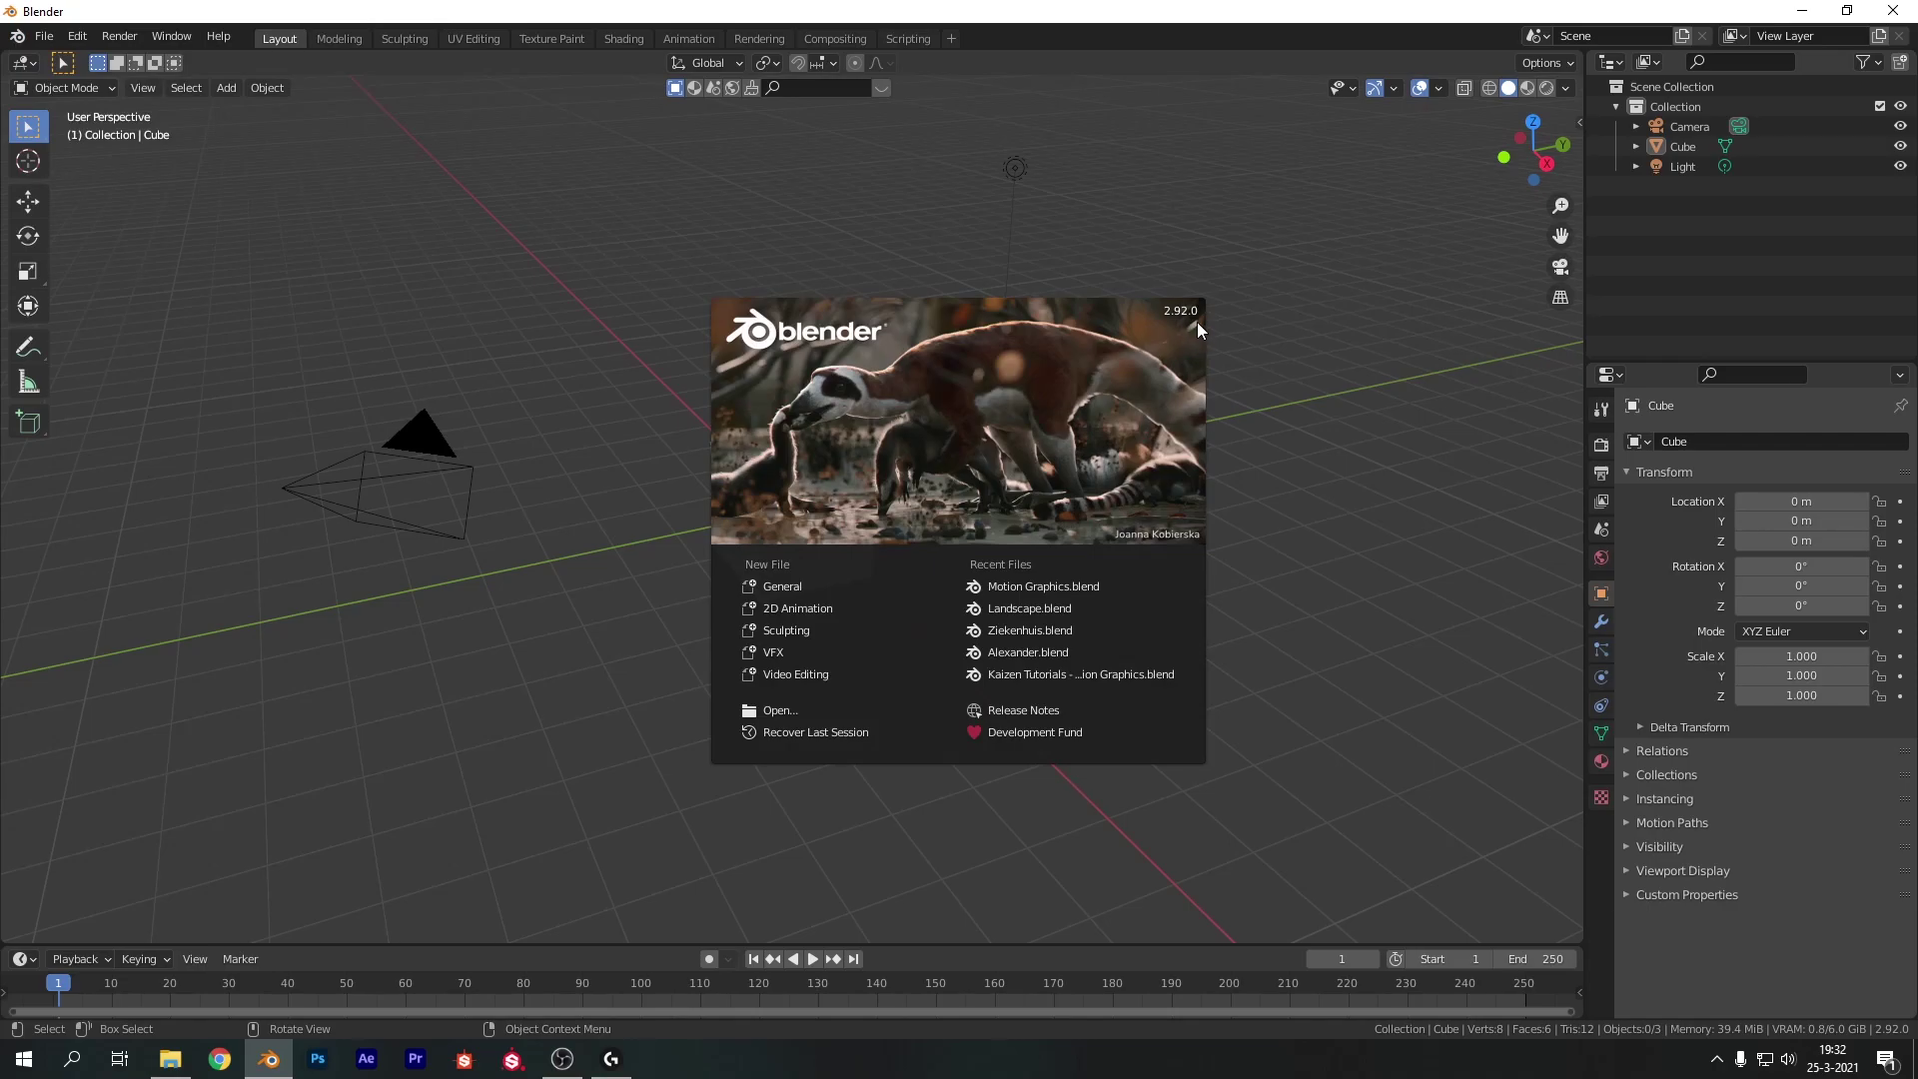
click(1232, 322)
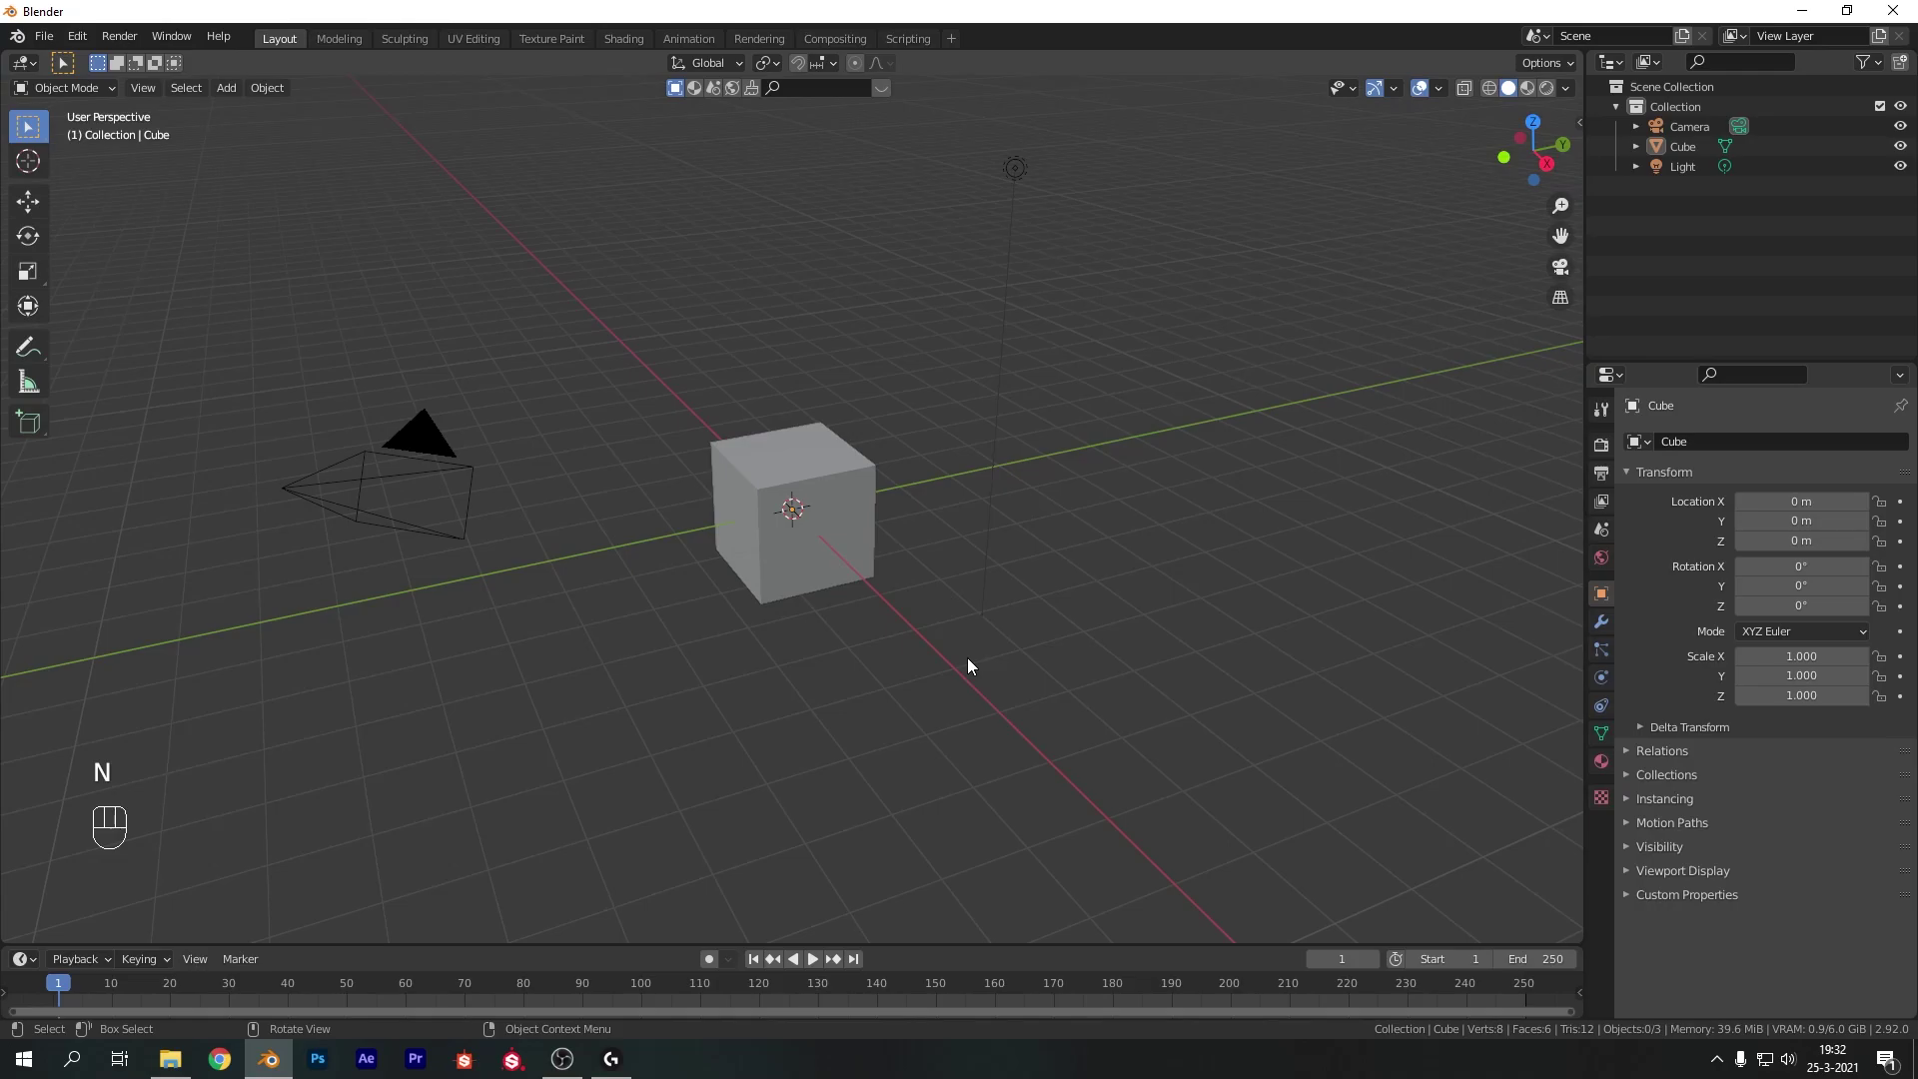
Delete all the default objects from the scene
key(a)
key(x)
click(967, 658)
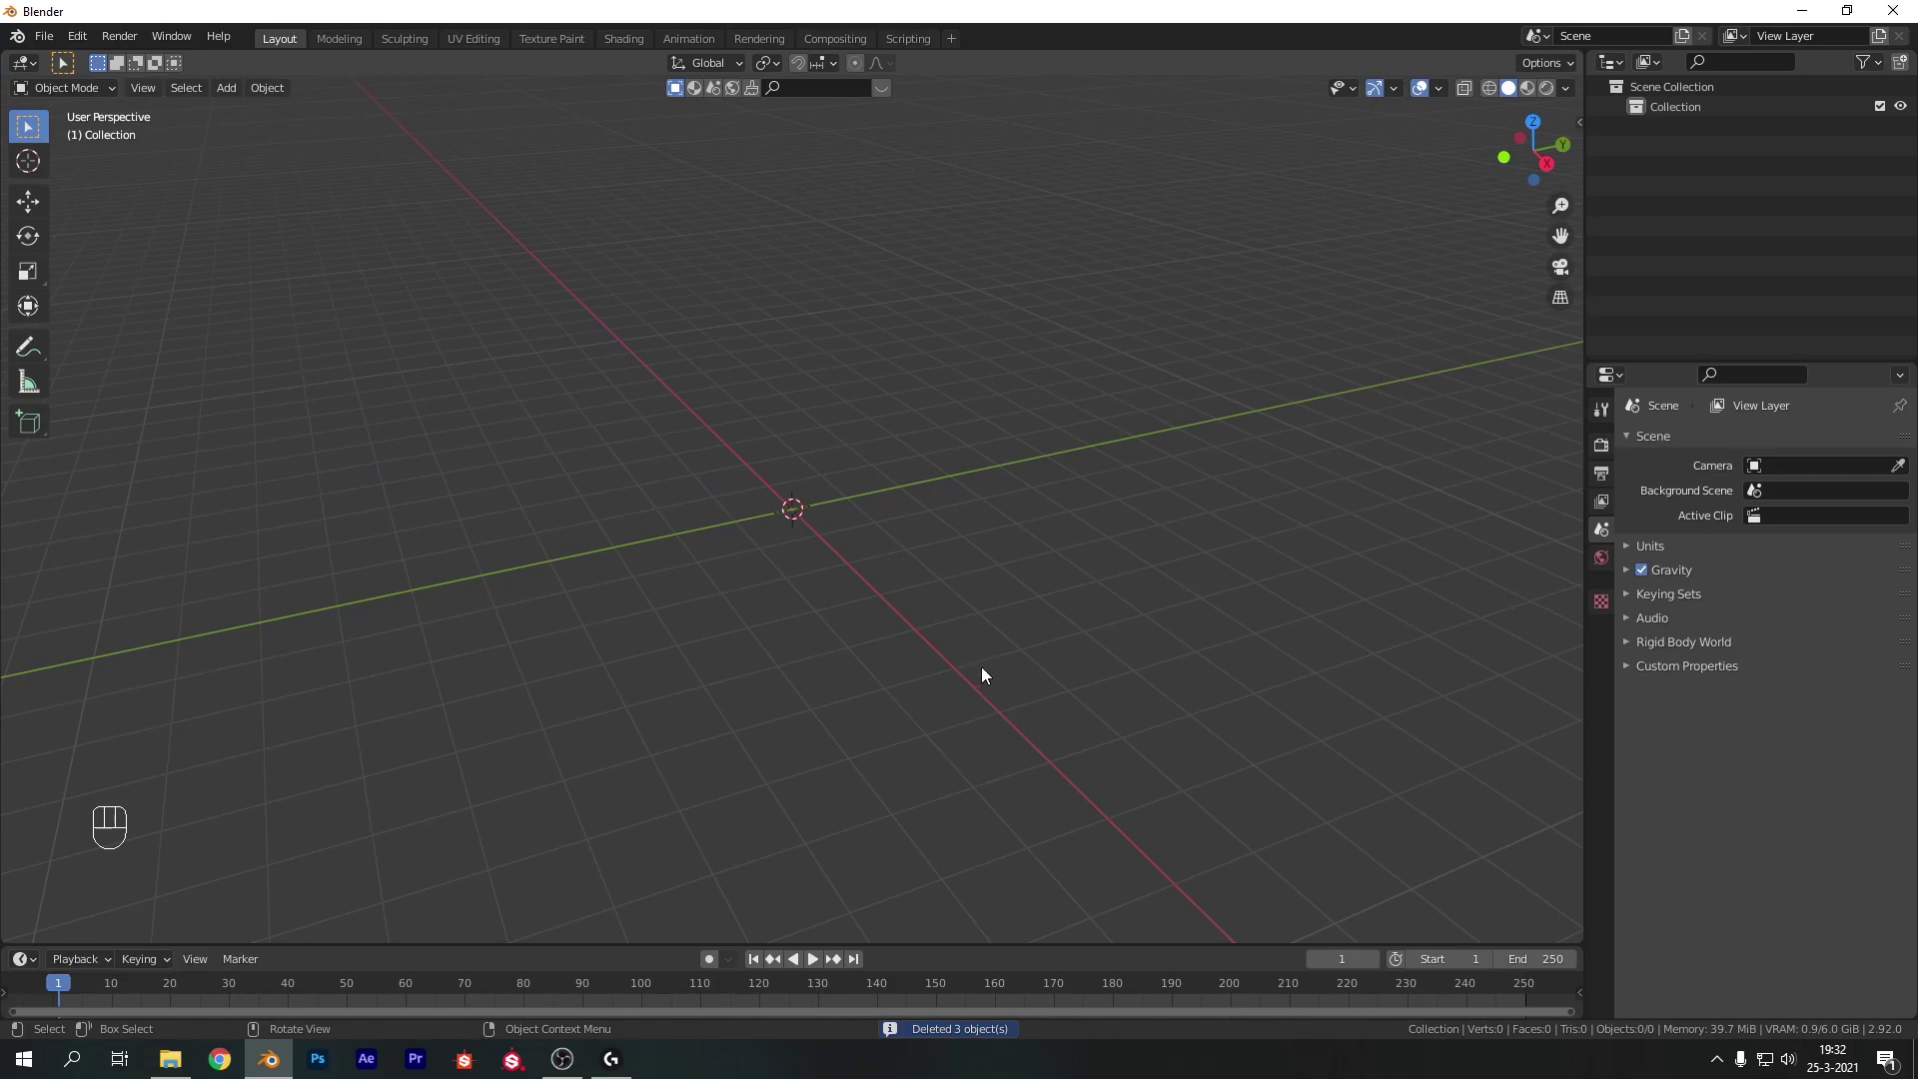
Add a new Video Editing workspace from the Video Editing presets
click(953, 38)
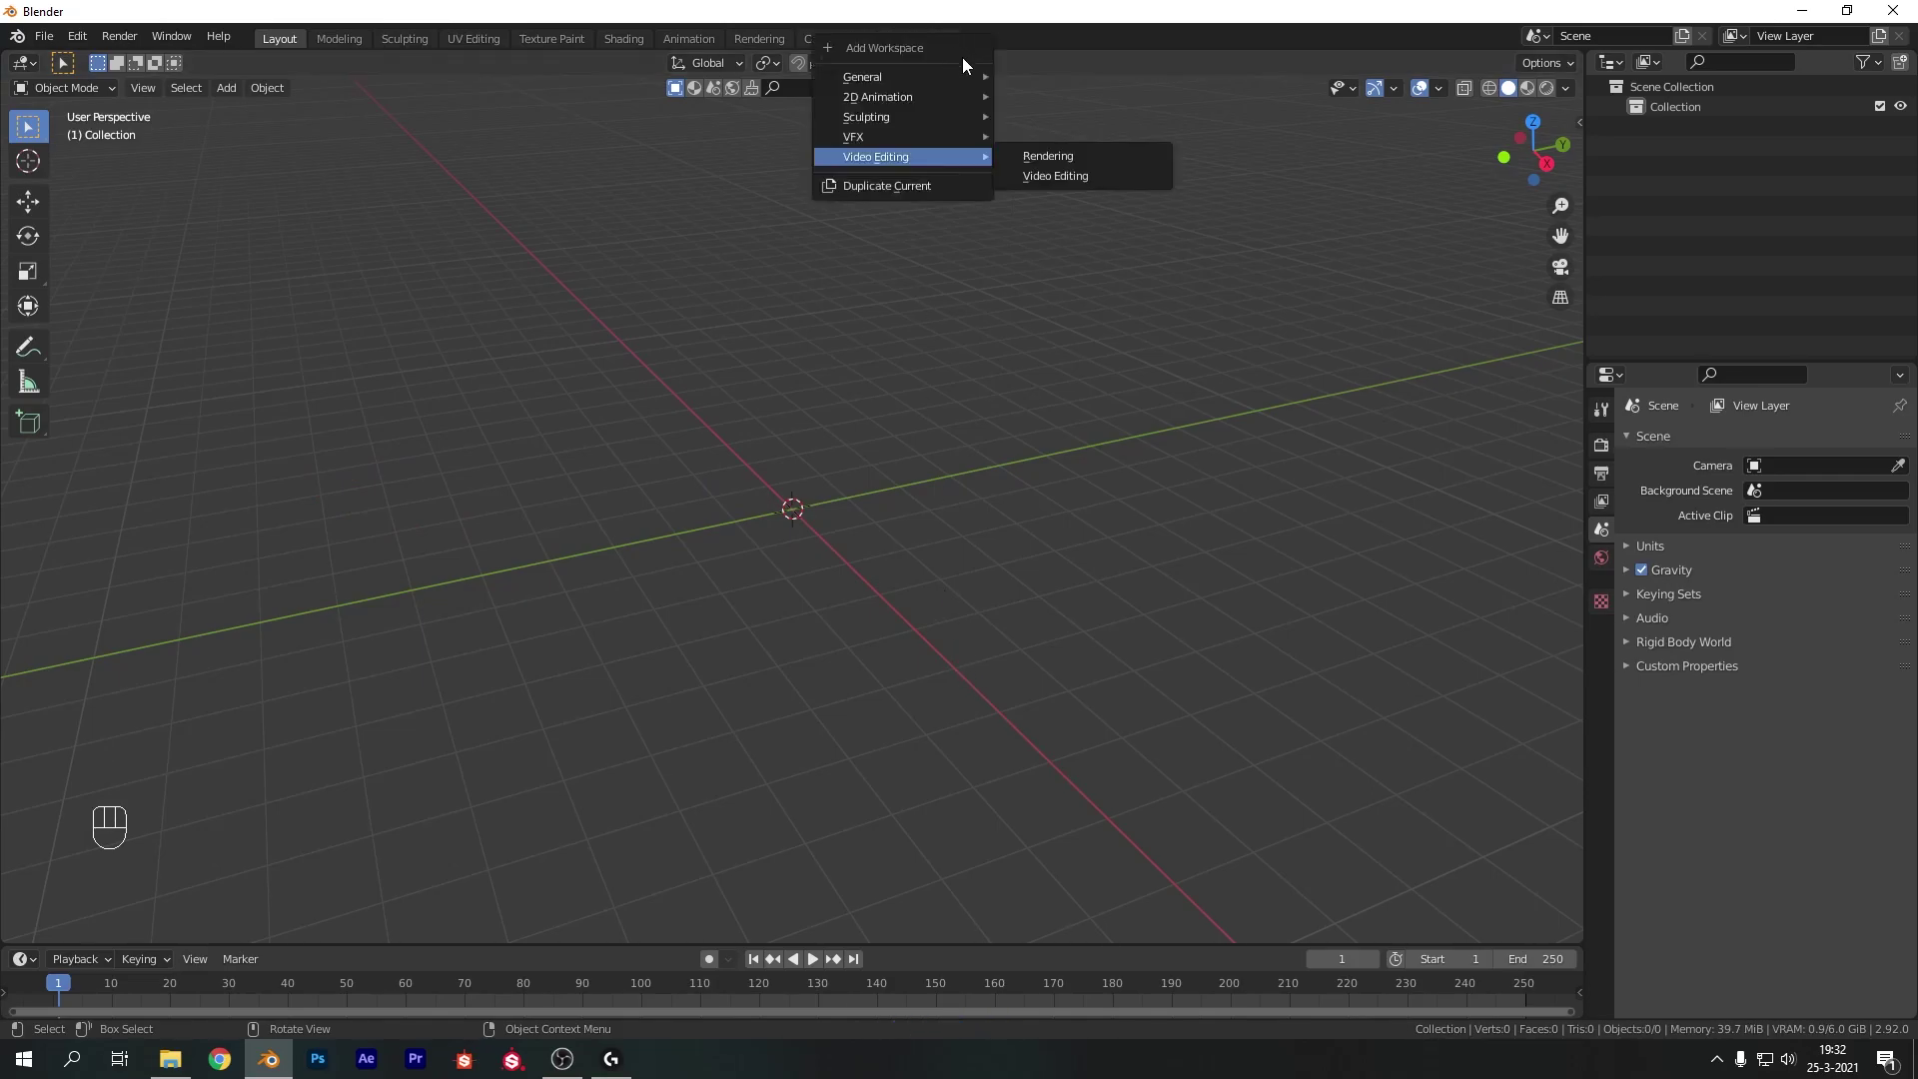
mouse_move(938, 160)
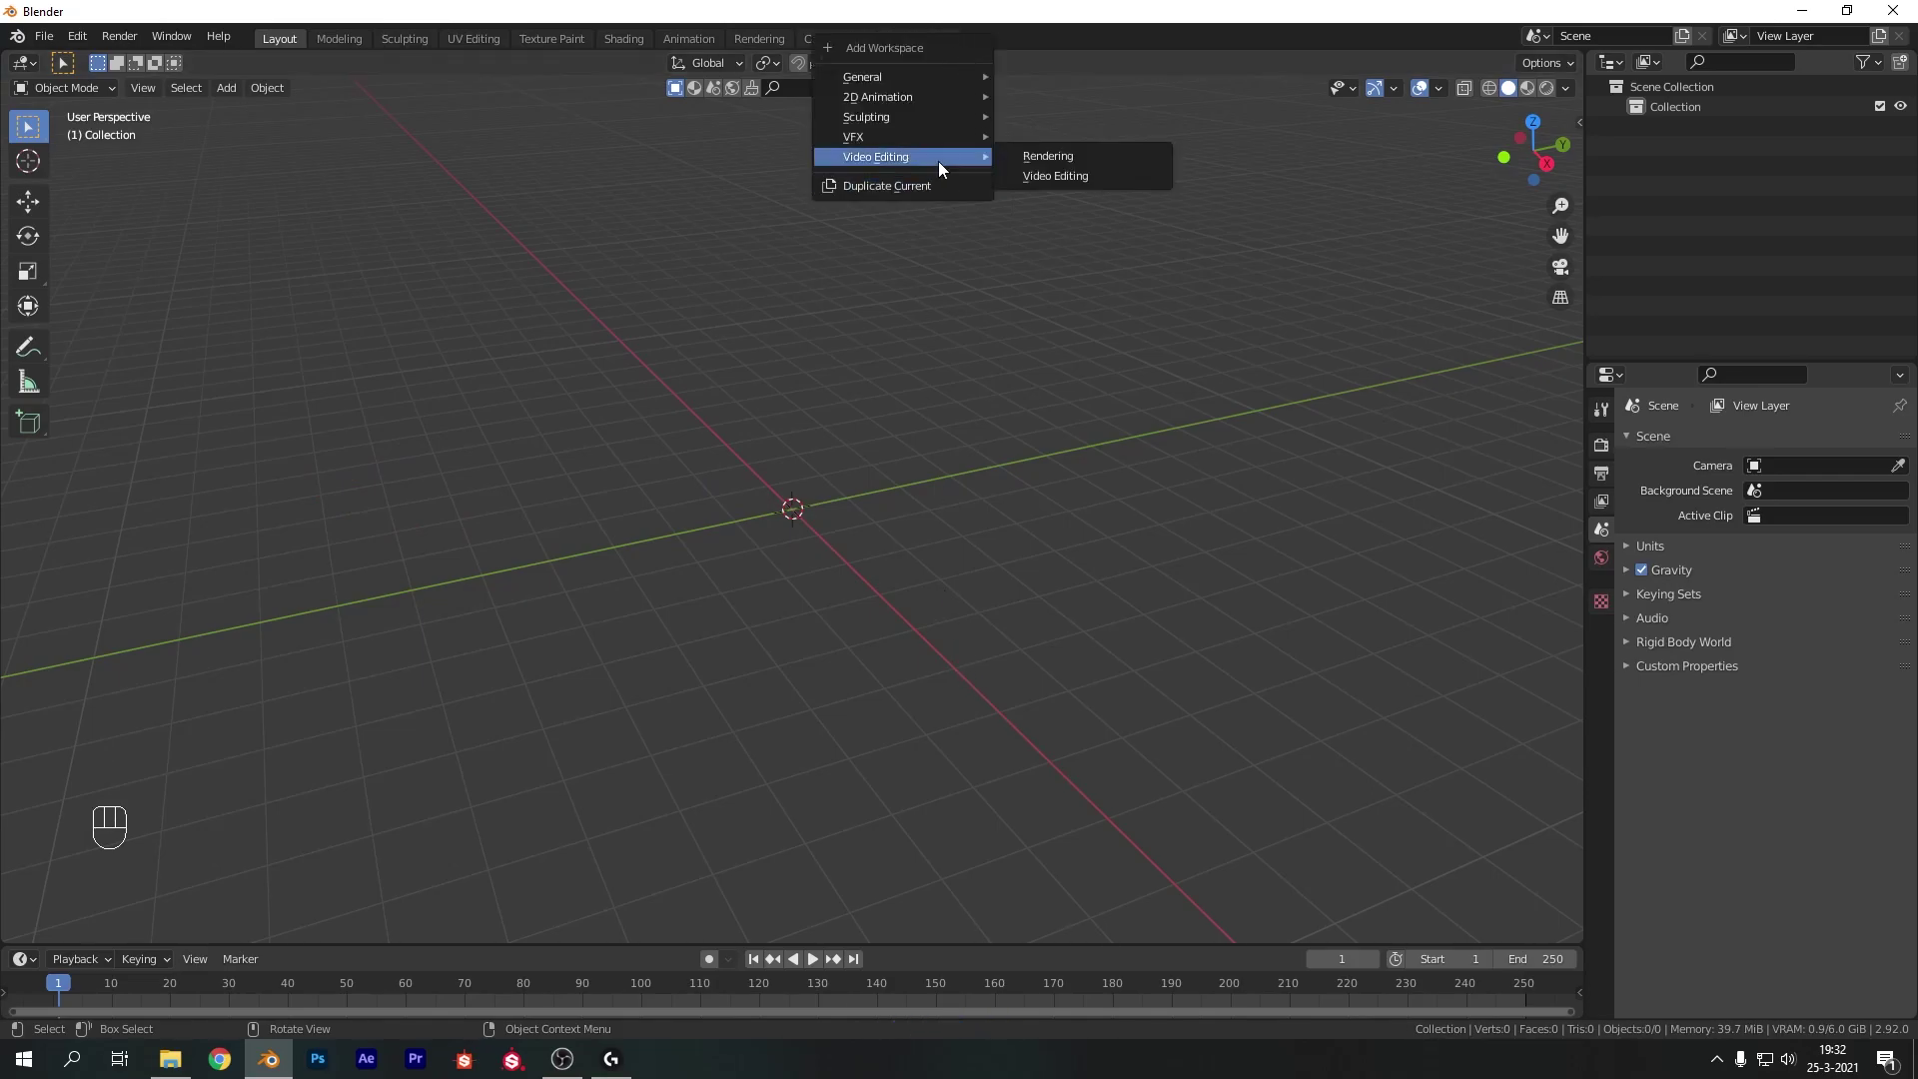
click(1070, 176)
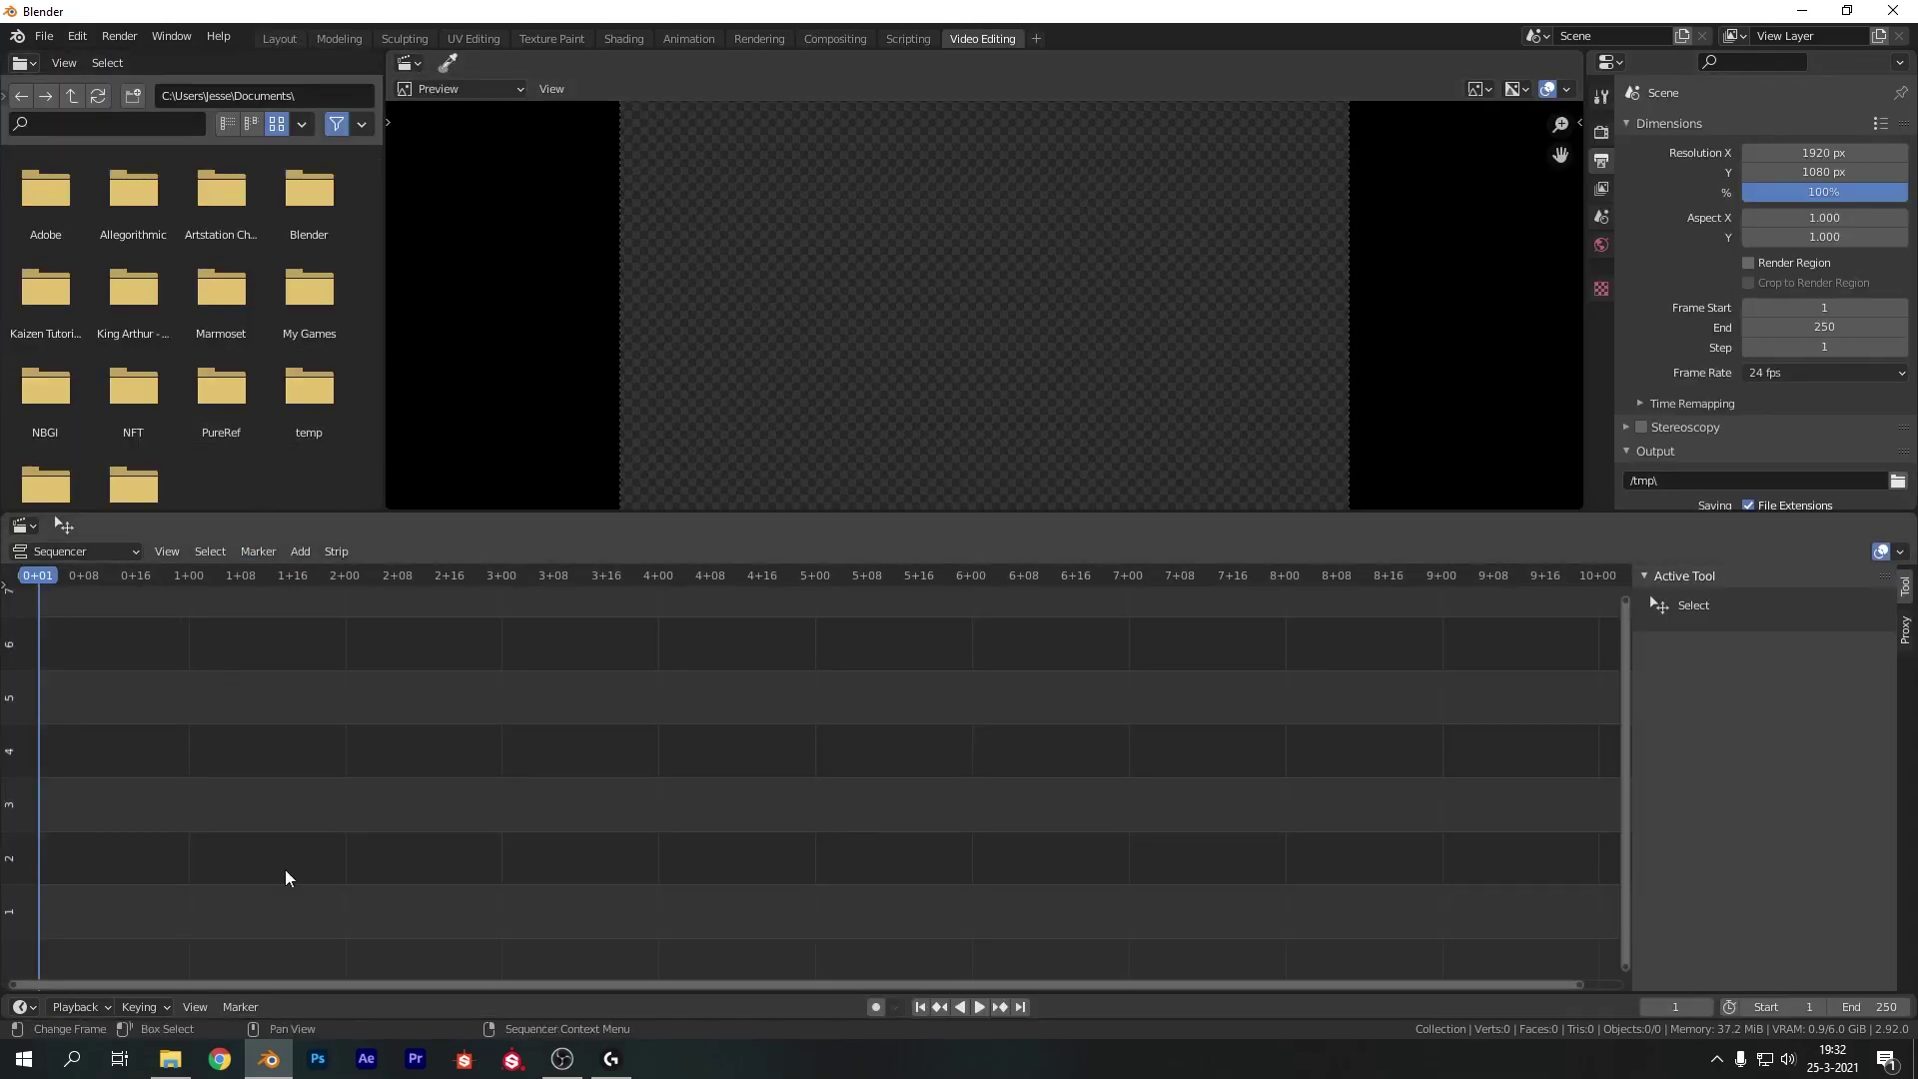
Switch to File Explorer and open the Assets folder inside Kaizen Tutorials, Tutorial 11 - Geometry Nodes Motion Graphics
click(170, 1059)
click(353, 477)
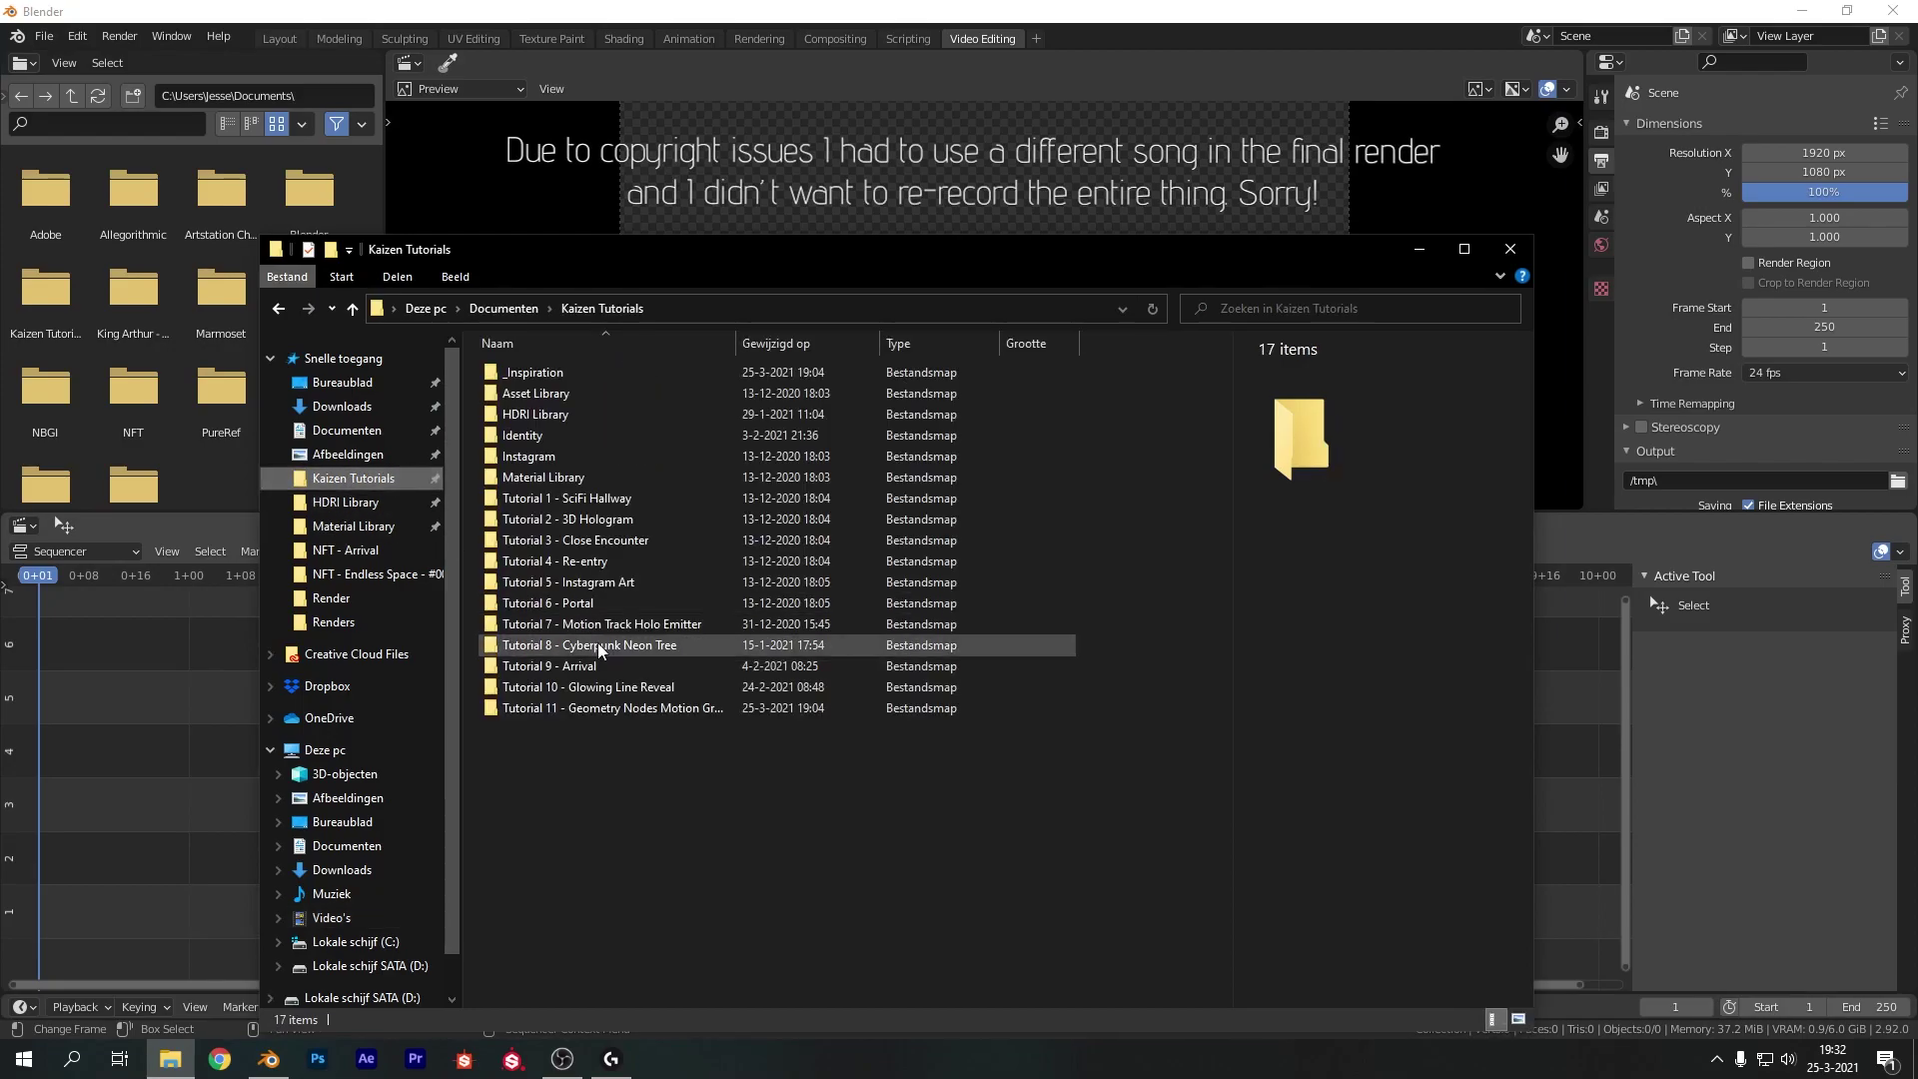
double_click(573, 715)
double_click(532, 372)
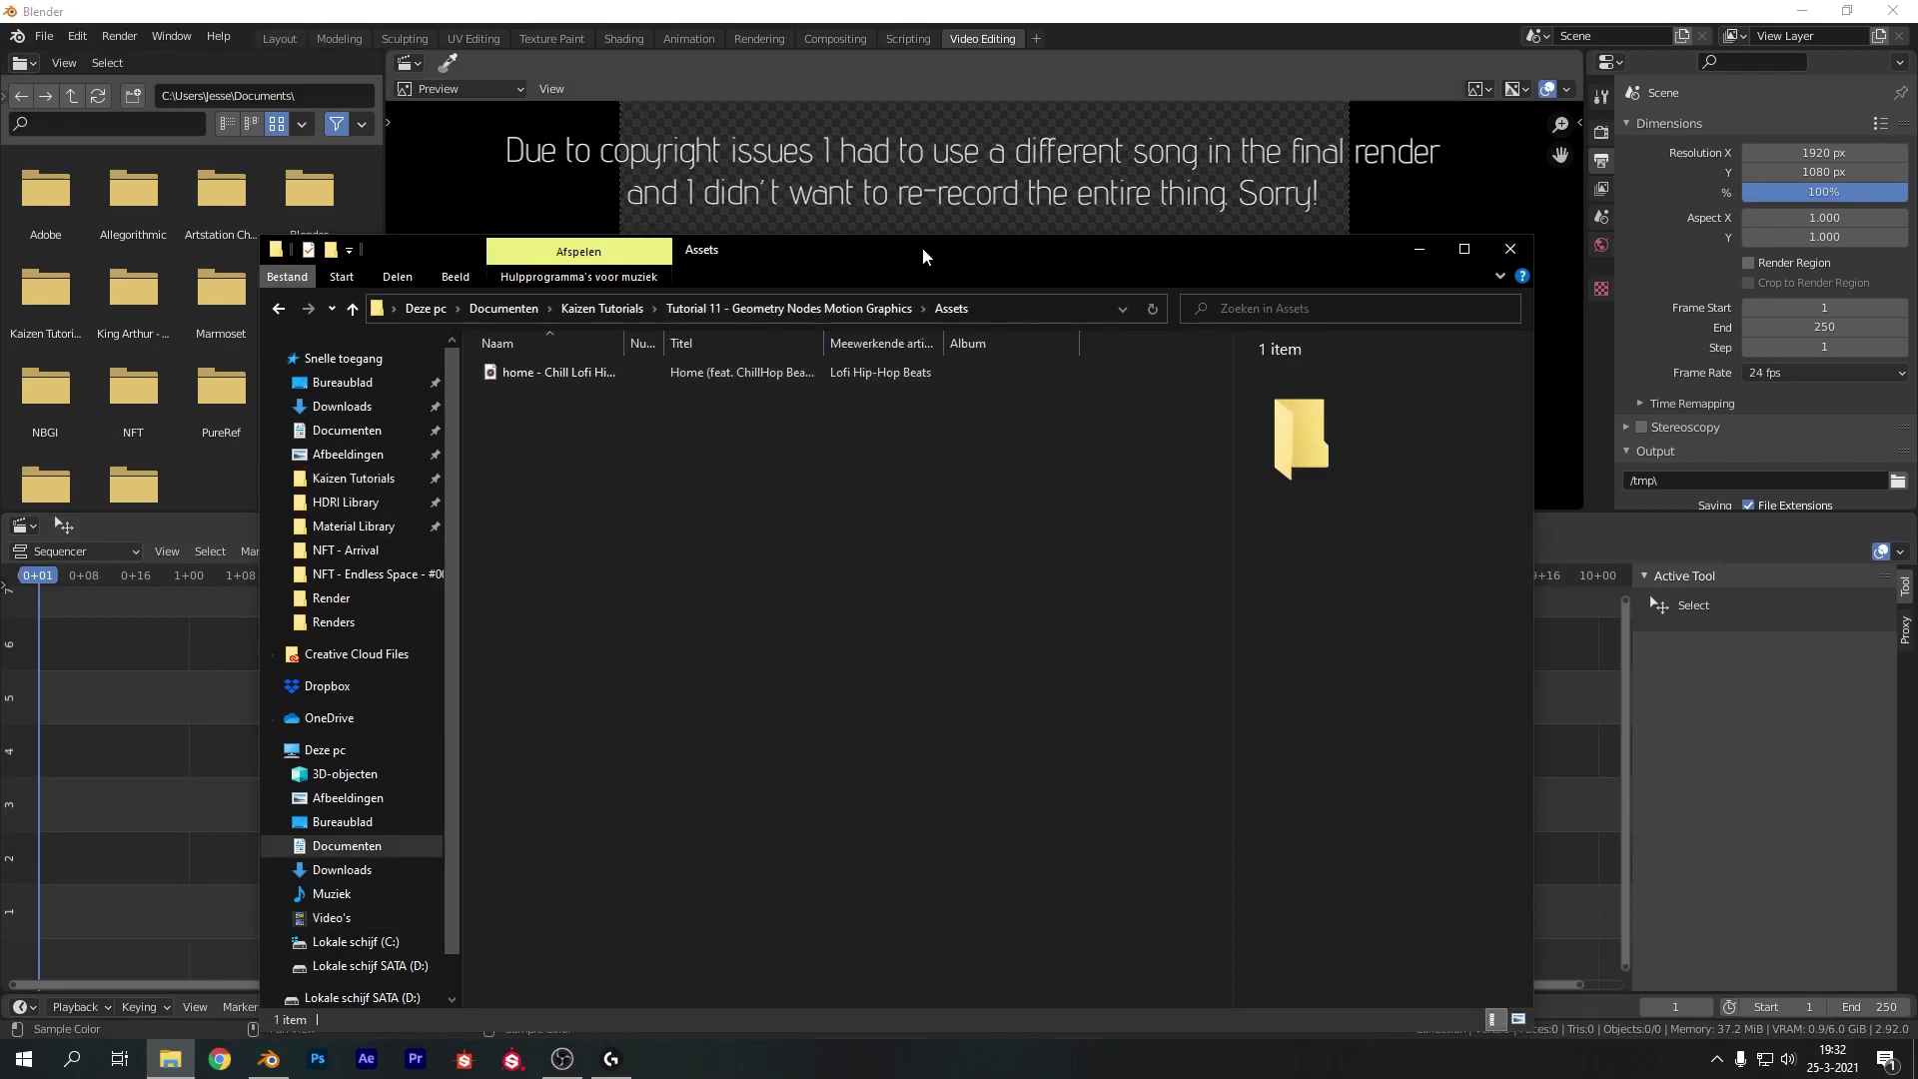
Place the "home - Chill Lofi Hip Hop Beat" MP3 at the start of sequencer channel 1 and close the file window
drag(921, 248, 1427, 233)
drag(1225, 358, 510, 673)
drag(351, 859, 352, 862)
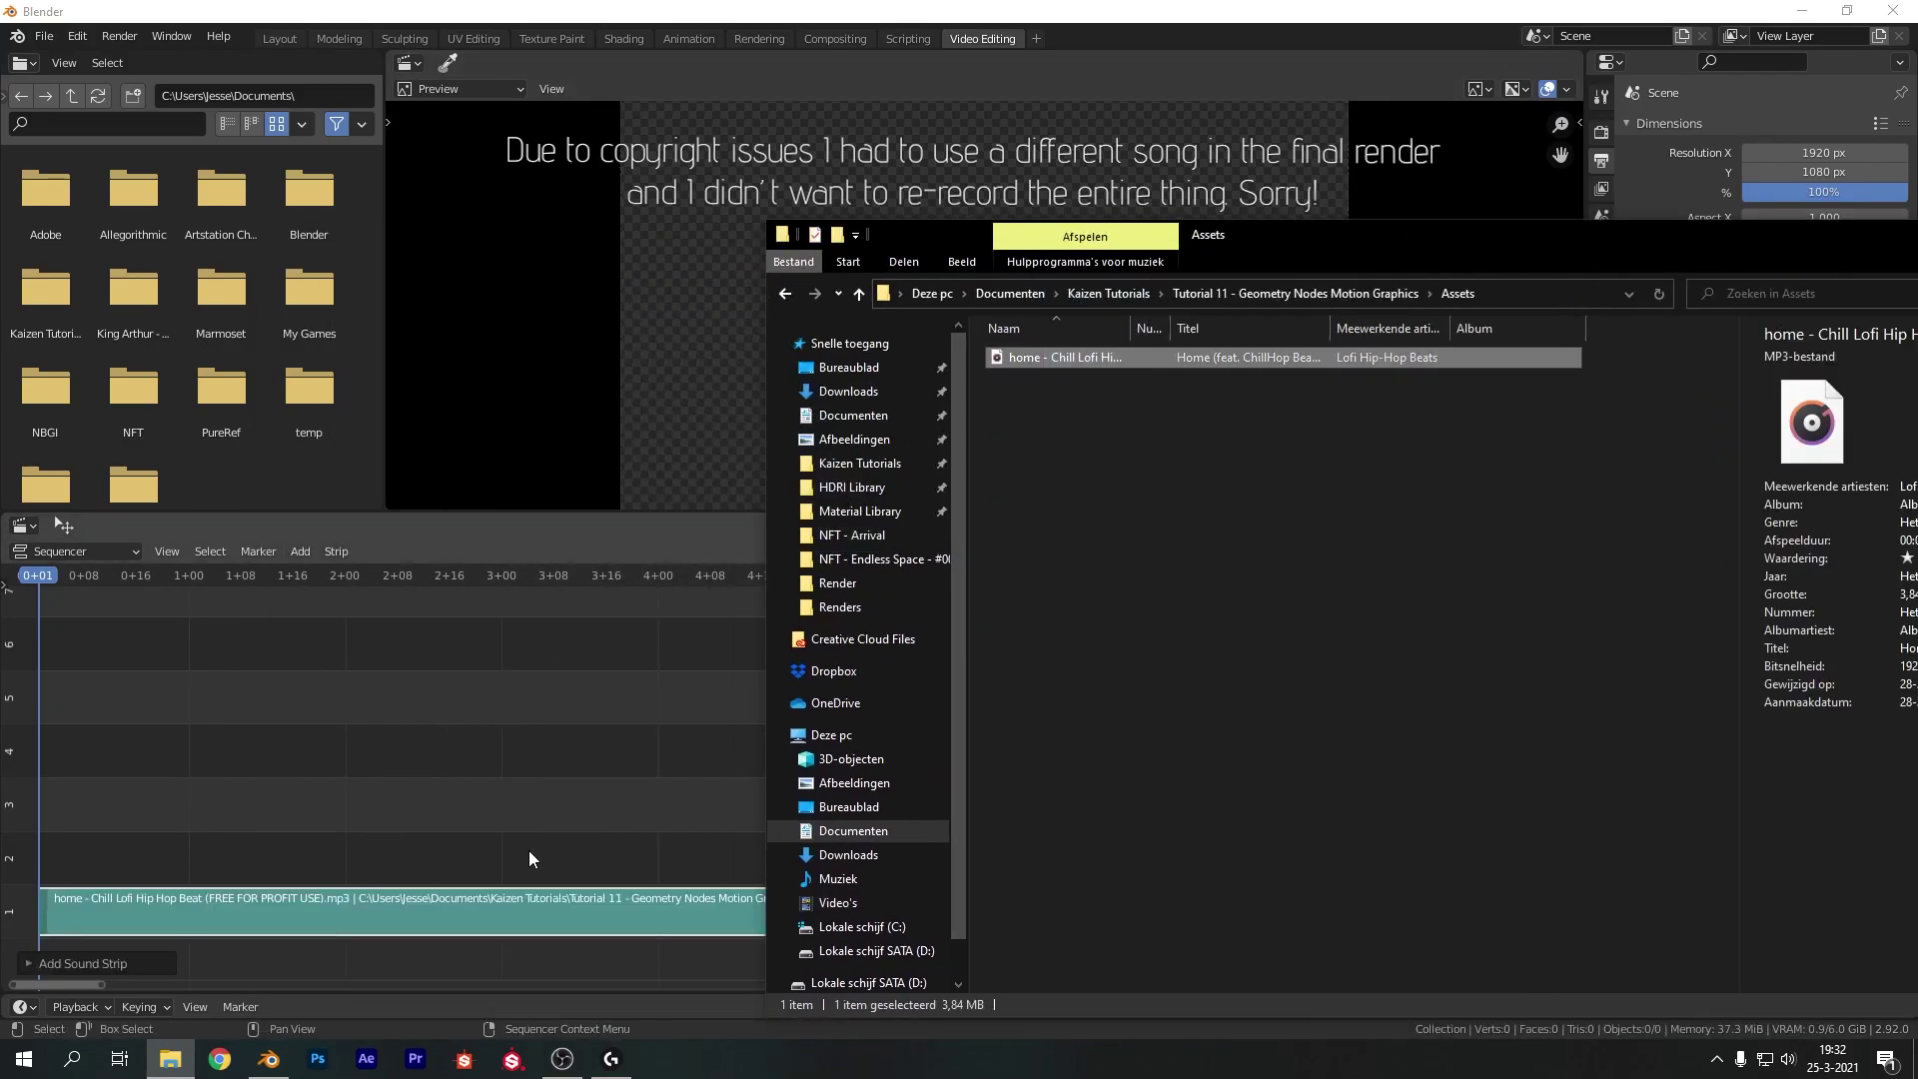
drag(1557, 227, 1190, 229)
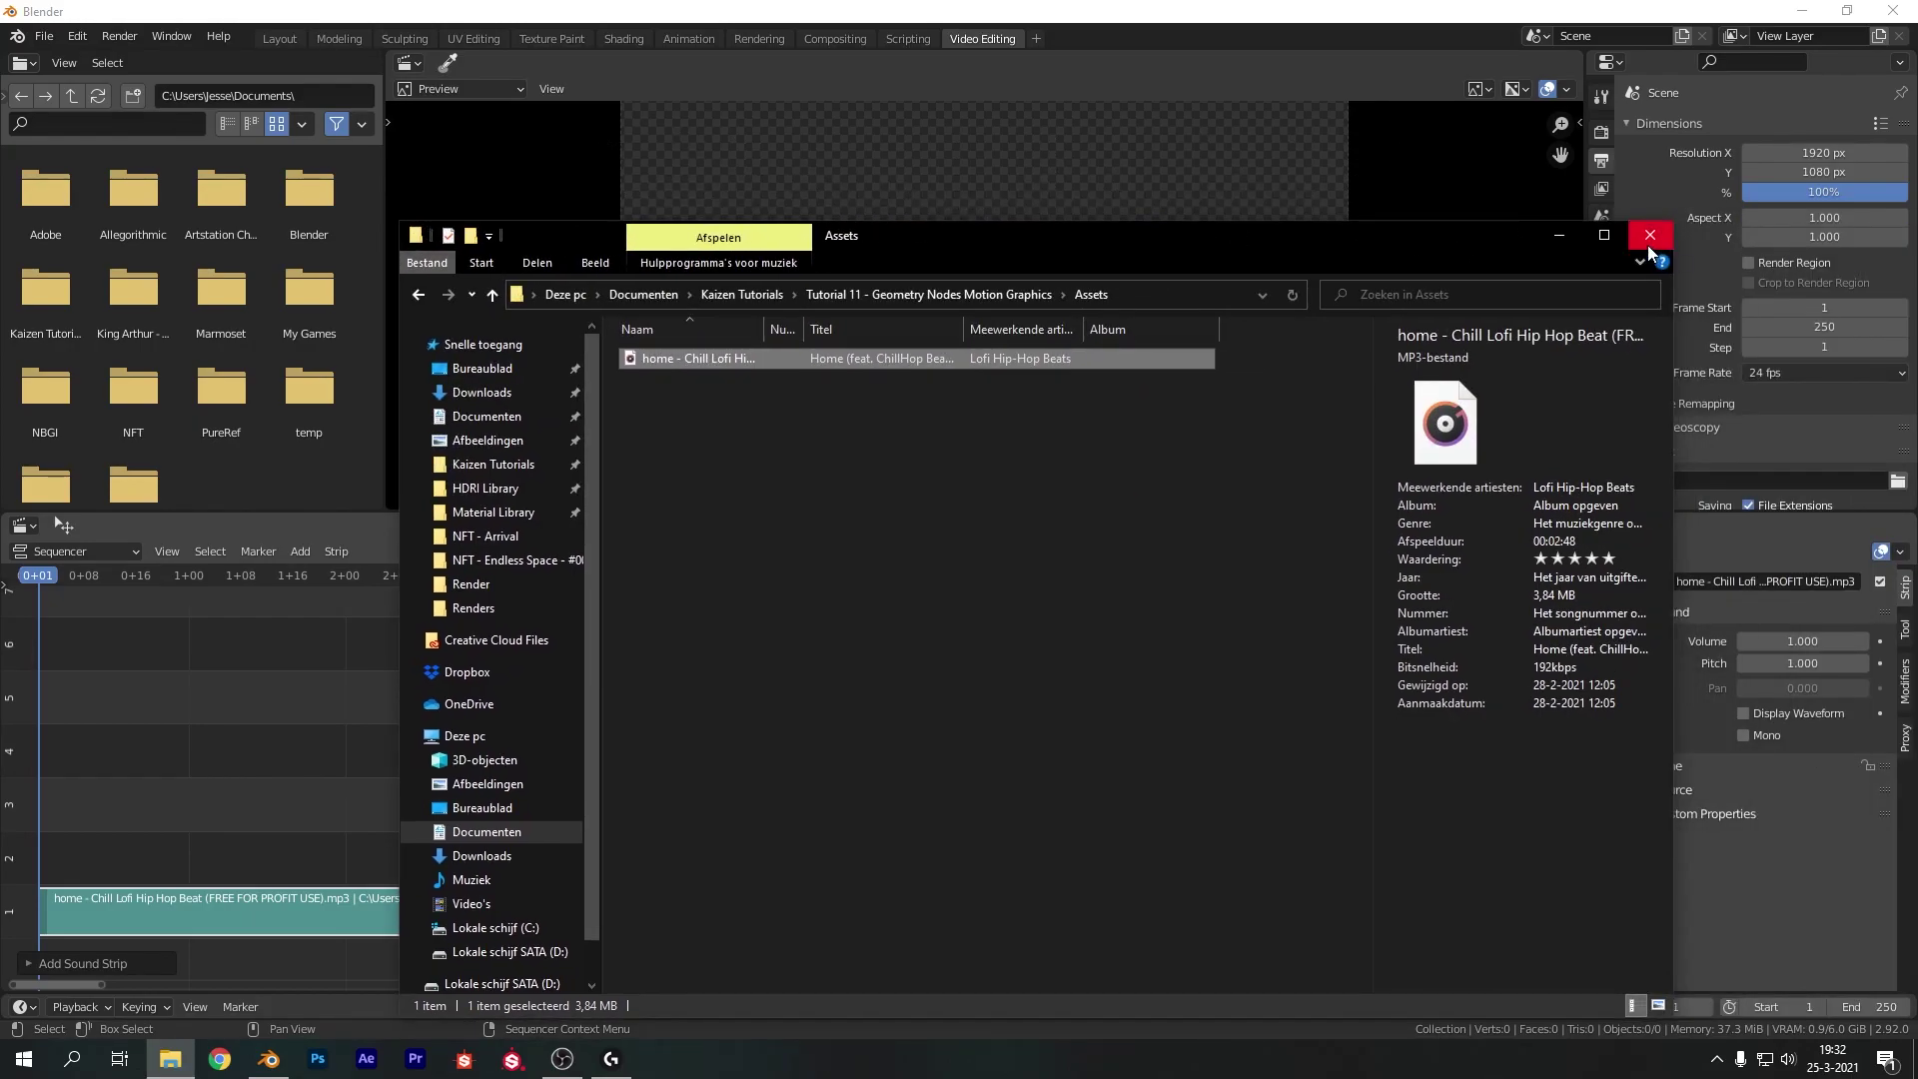
click(1649, 238)
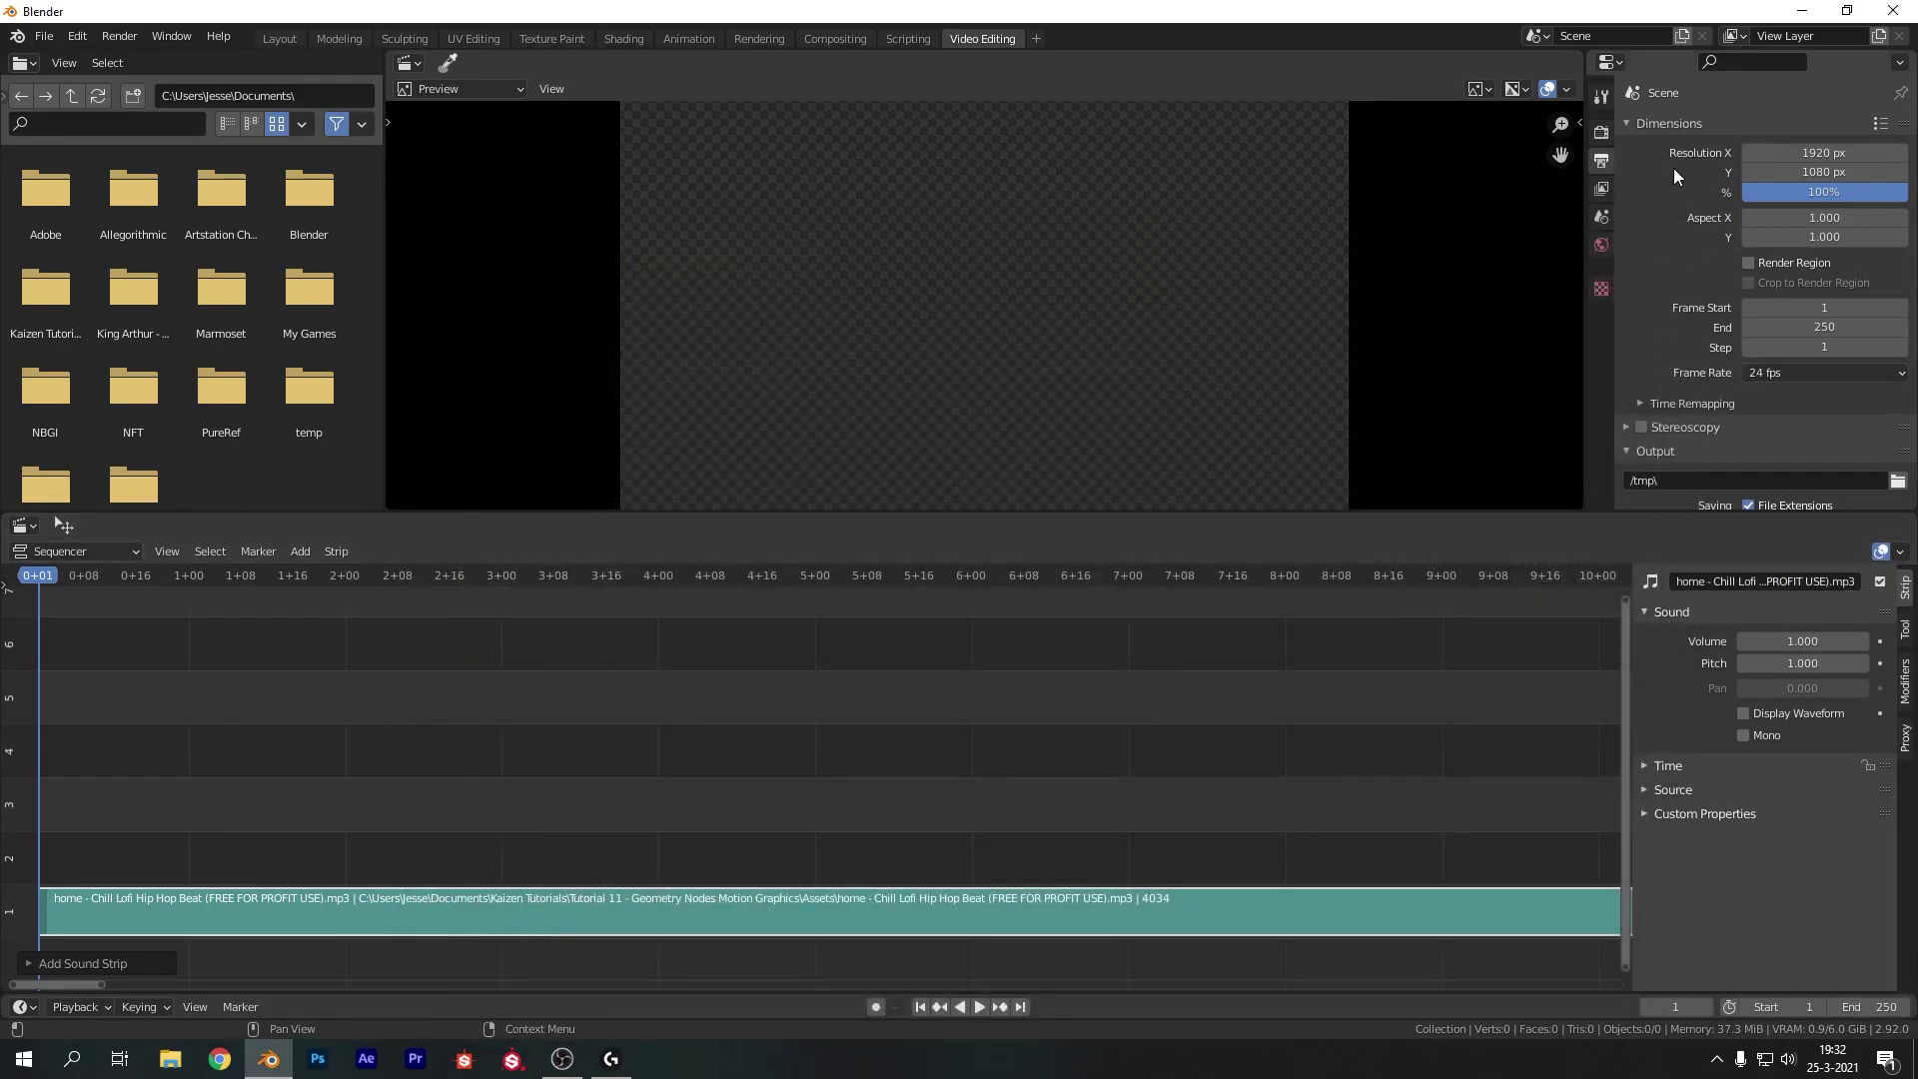
Set the scene frame rate to 30 fps and fit the whole sound strip in the sequencer
click(1797, 372)
click(1796, 371)
click(1796, 372)
click(1790, 472)
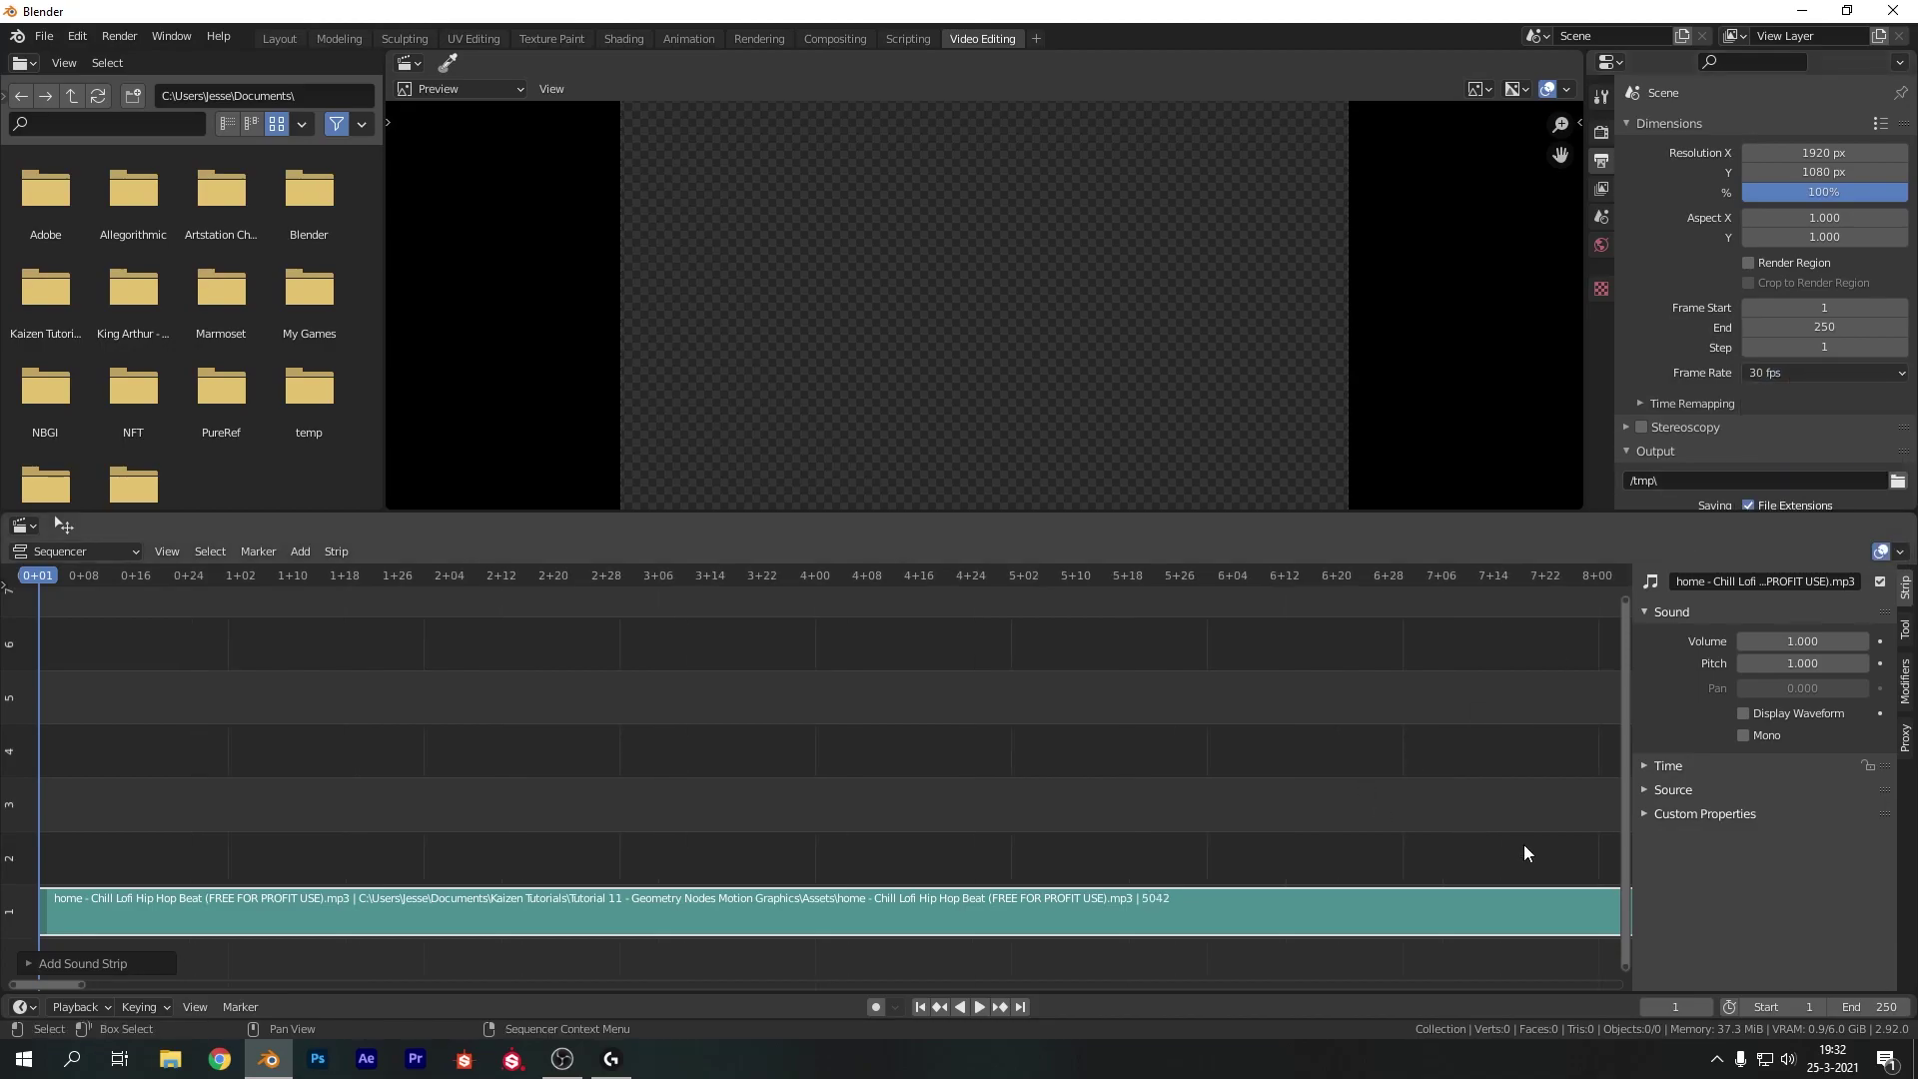
drag(80, 985, 1742, 967)
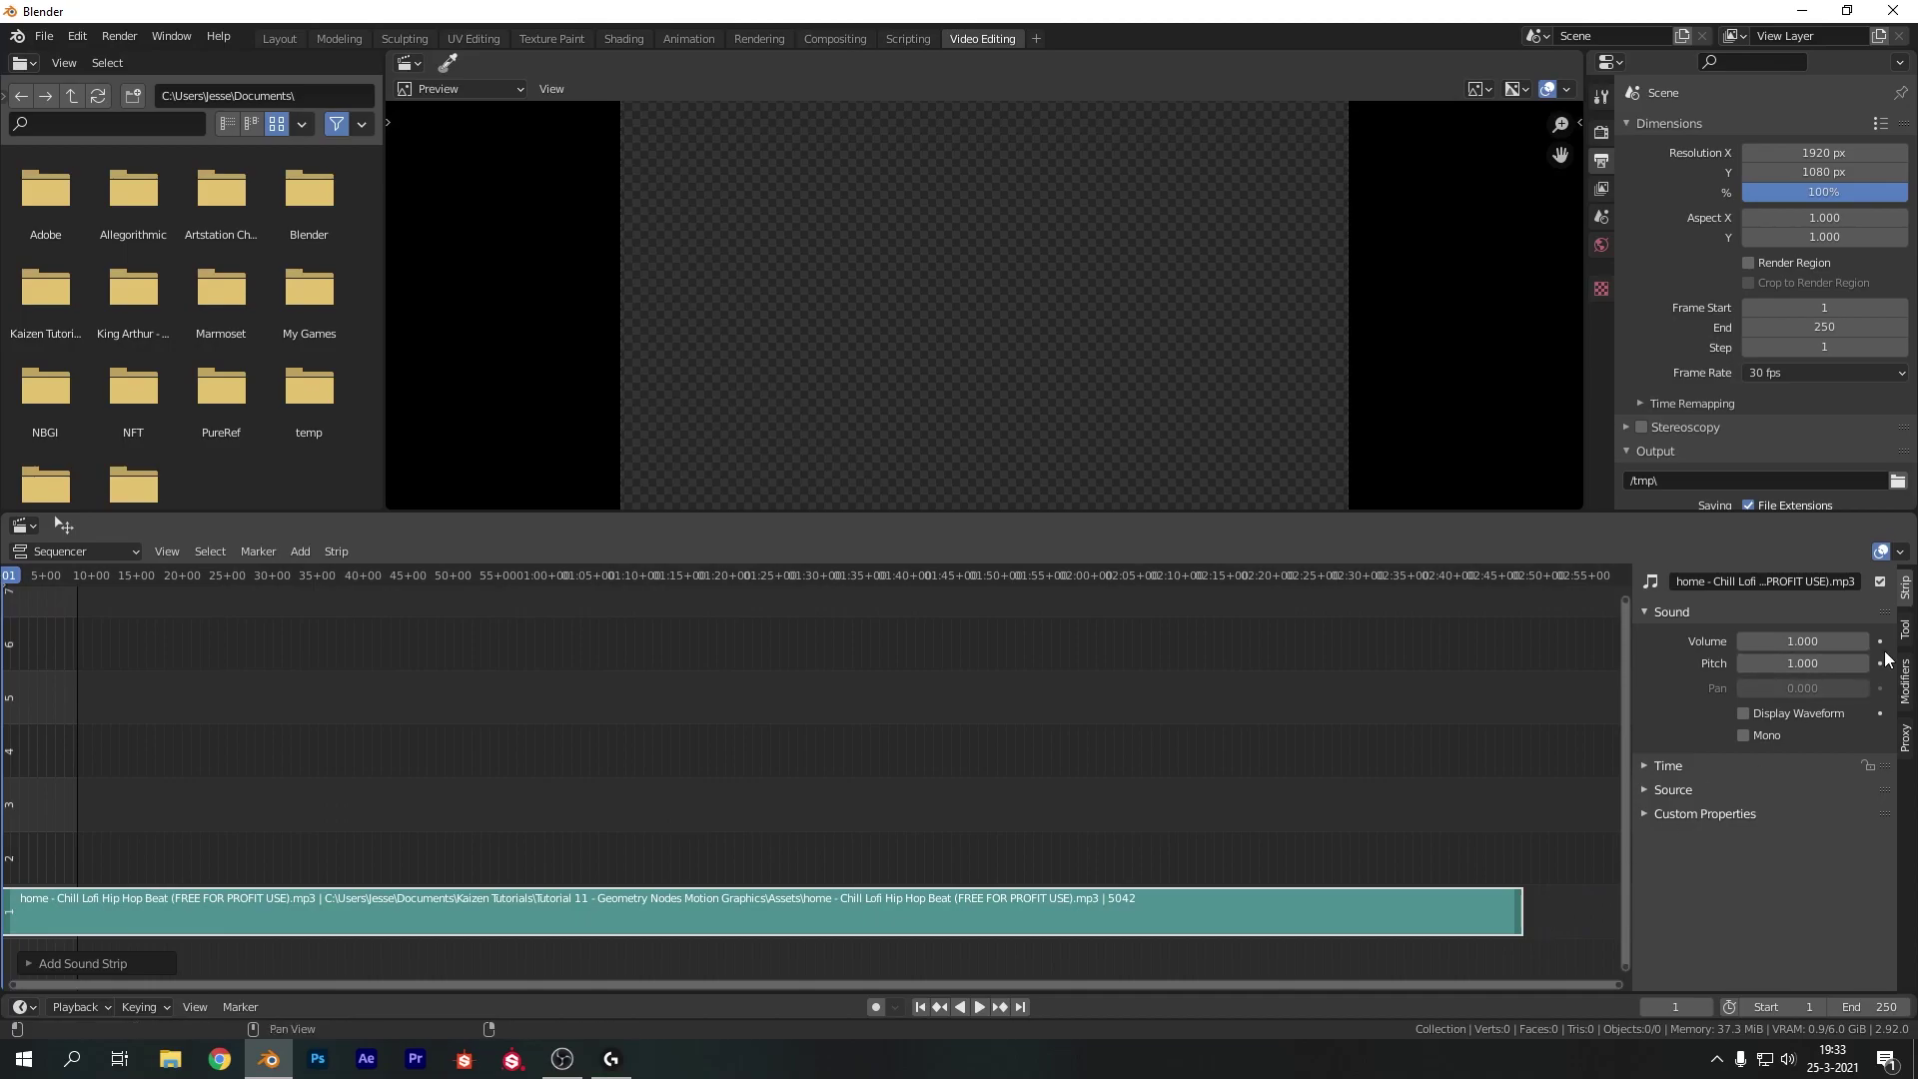
click(1905, 681)
click(1905, 588)
click(1906, 627)
click(1903, 588)
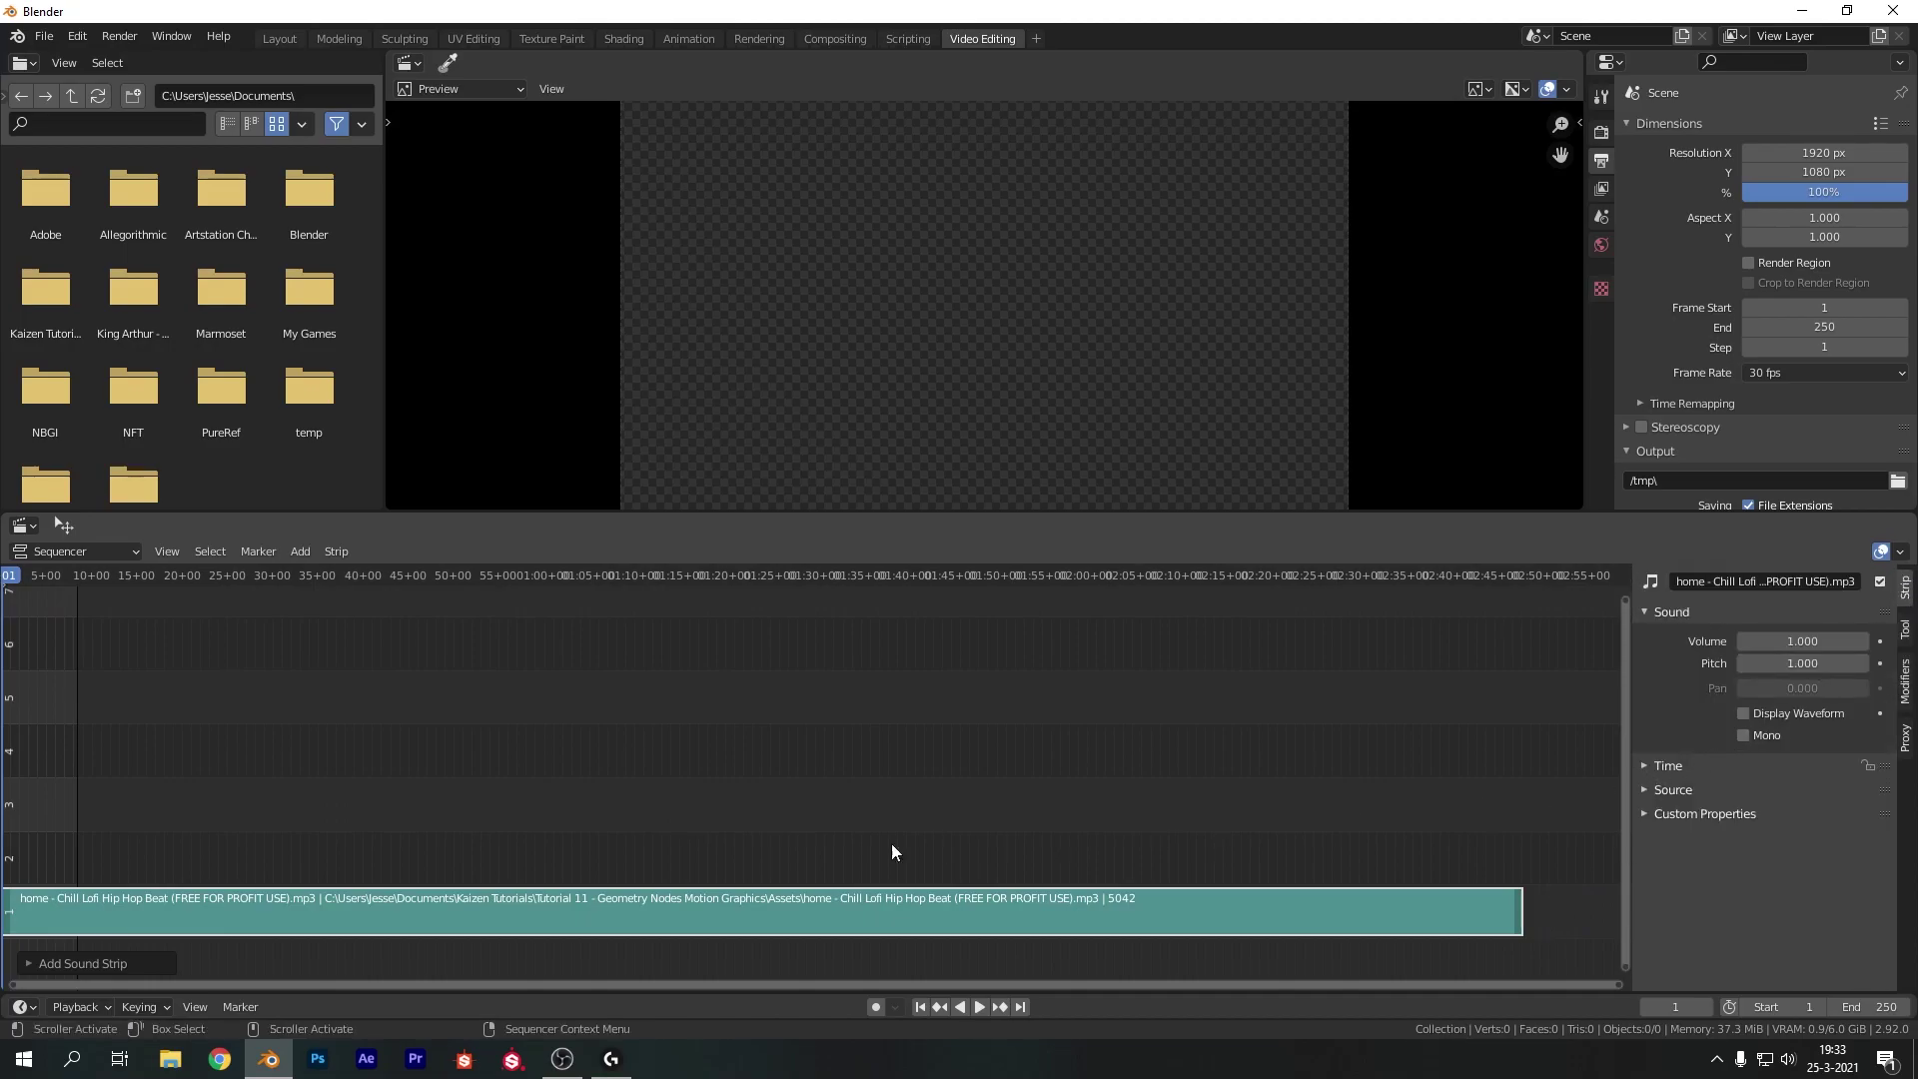
Set the scene's end frame to 5042 to match the length of the sound strip
click(1868, 1007)
text(5042)
key(Return)
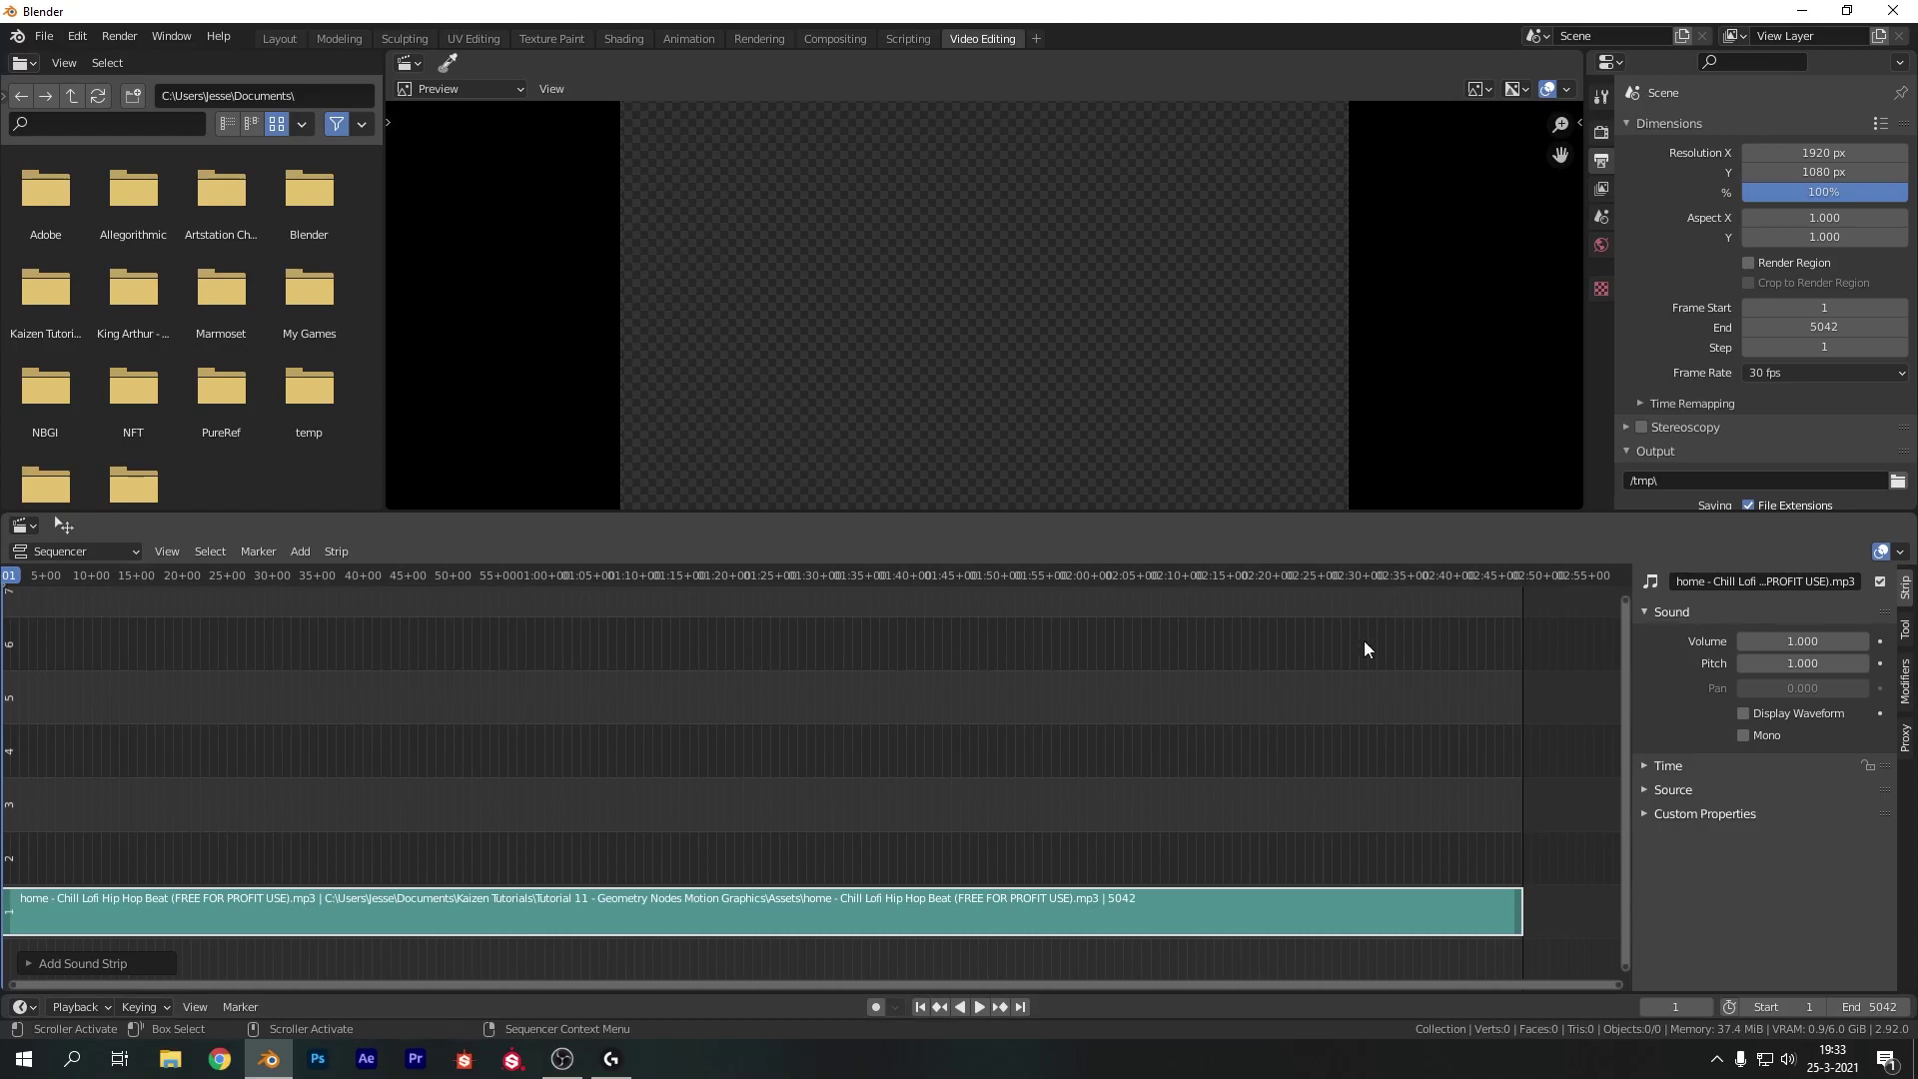
mouse_move(1868, 1007)
mouse_down()
mouse_move(1838, 1007)
mouse_move(1865, 1007)
mouse_up()
click(1864, 1007)
text(5042)
key(Return)
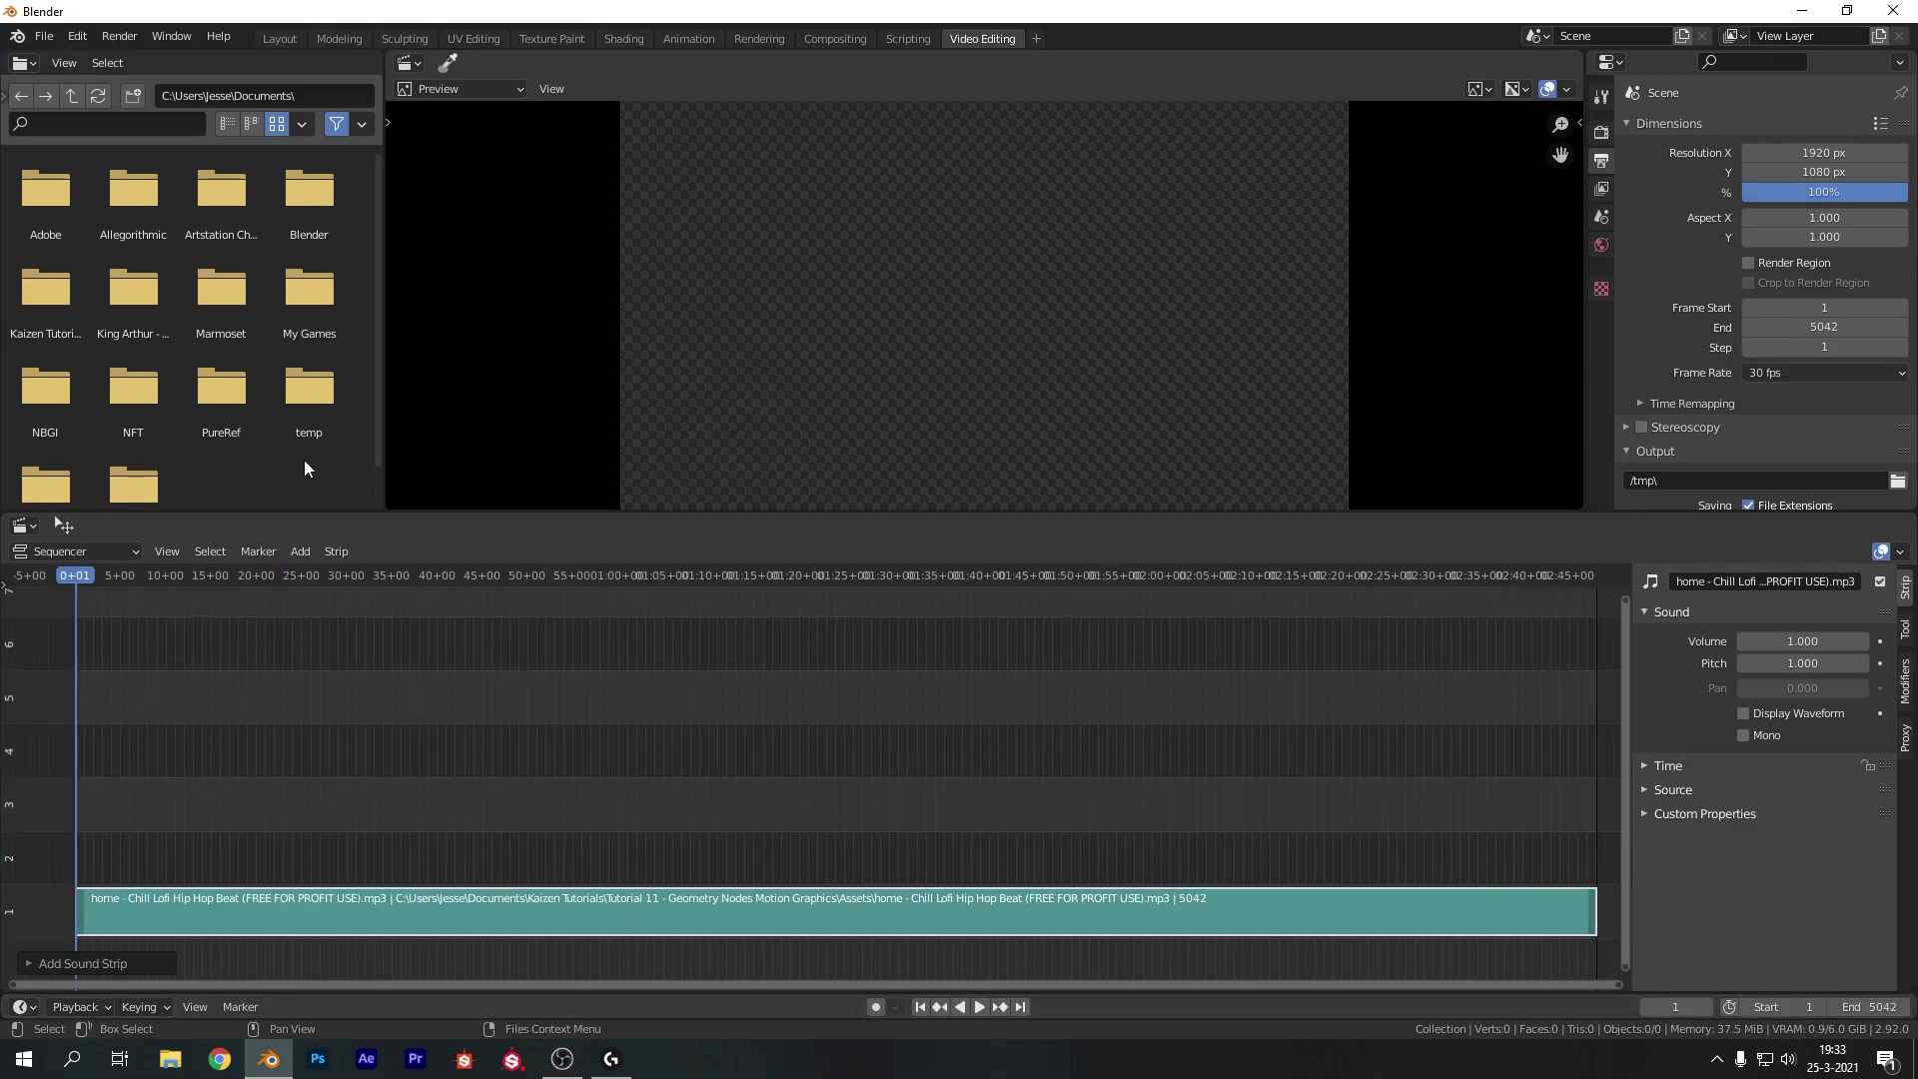
In the Layout workspace, enlarge the timeline and play the music briefly, ending back on the first frame
click(268, 36)
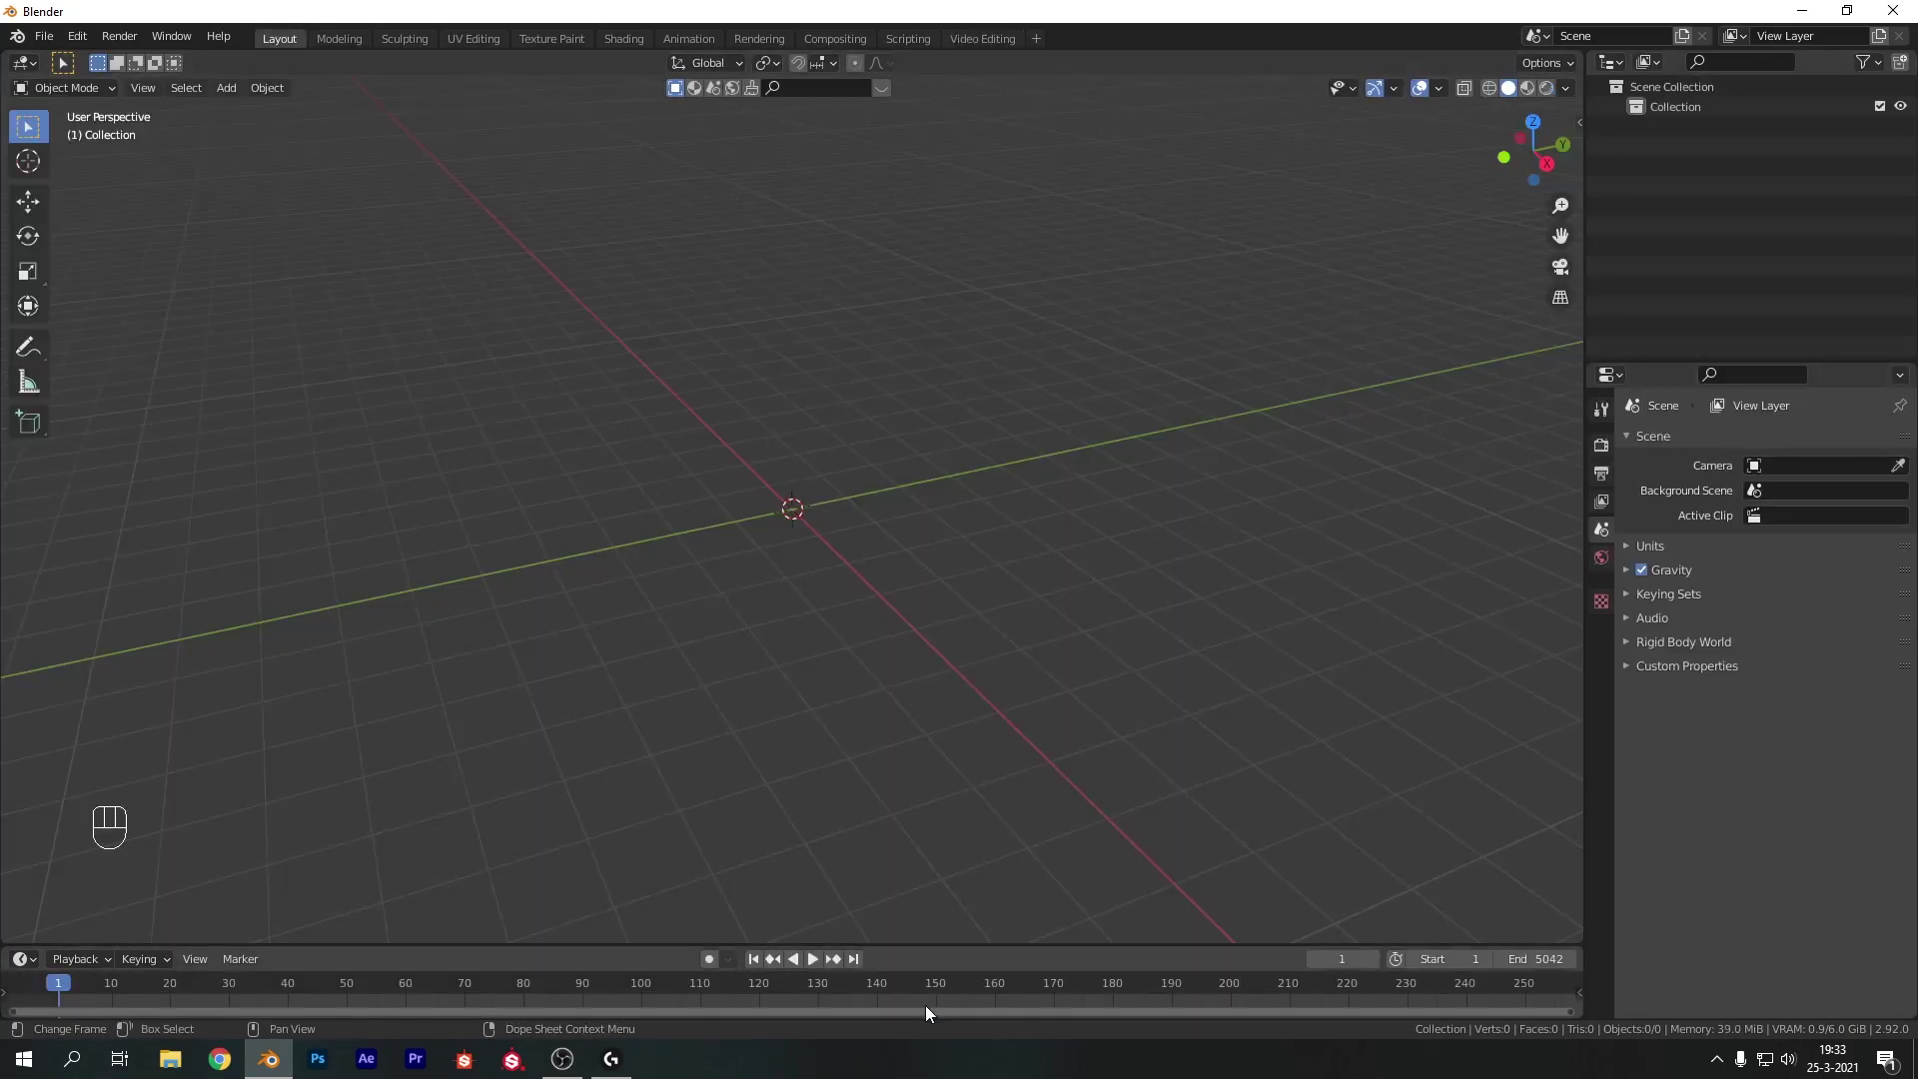
drag(965, 944, 965, 917)
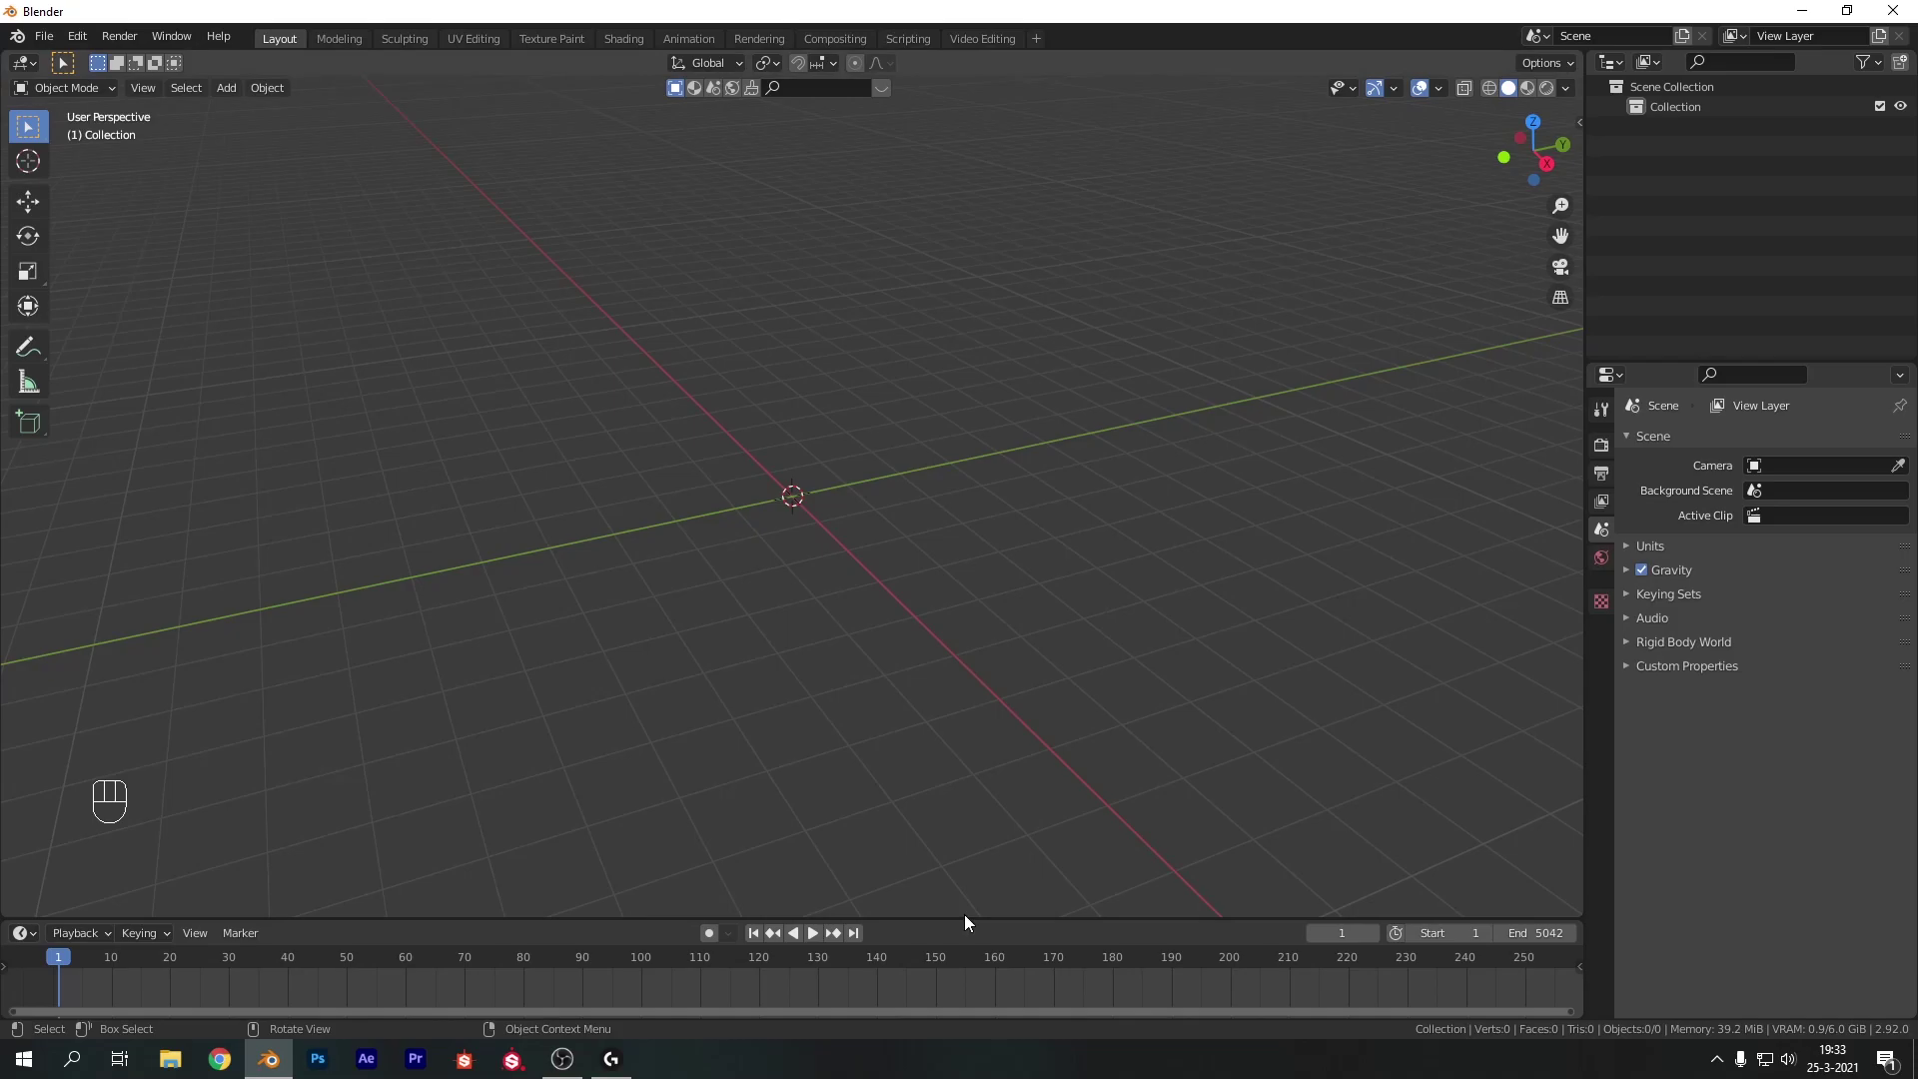
key(space)
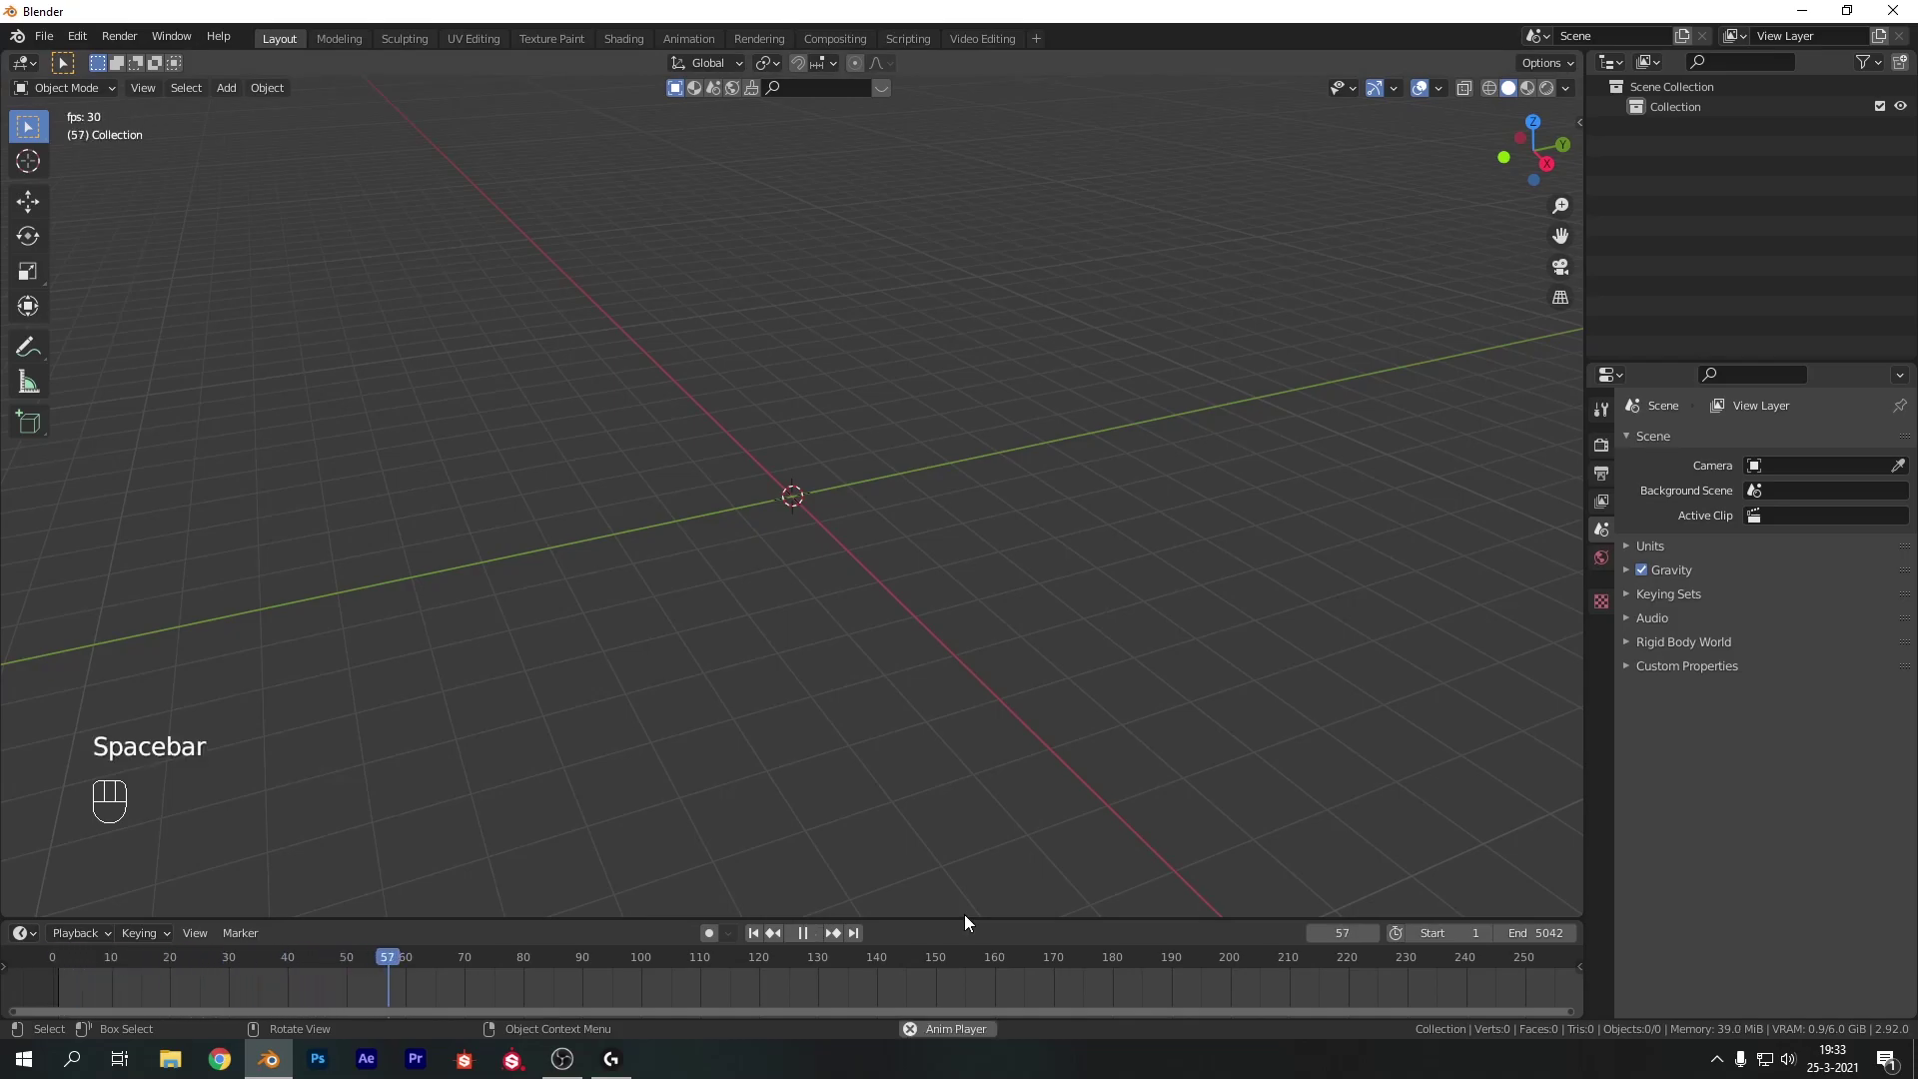
key(space)
click(754, 932)
Fit the full range of frames 1 to 5042 in the timeline
drag(1568, 1010, 1607, 1010)
scroll(1574, 1004, down, 3)
key(Home)
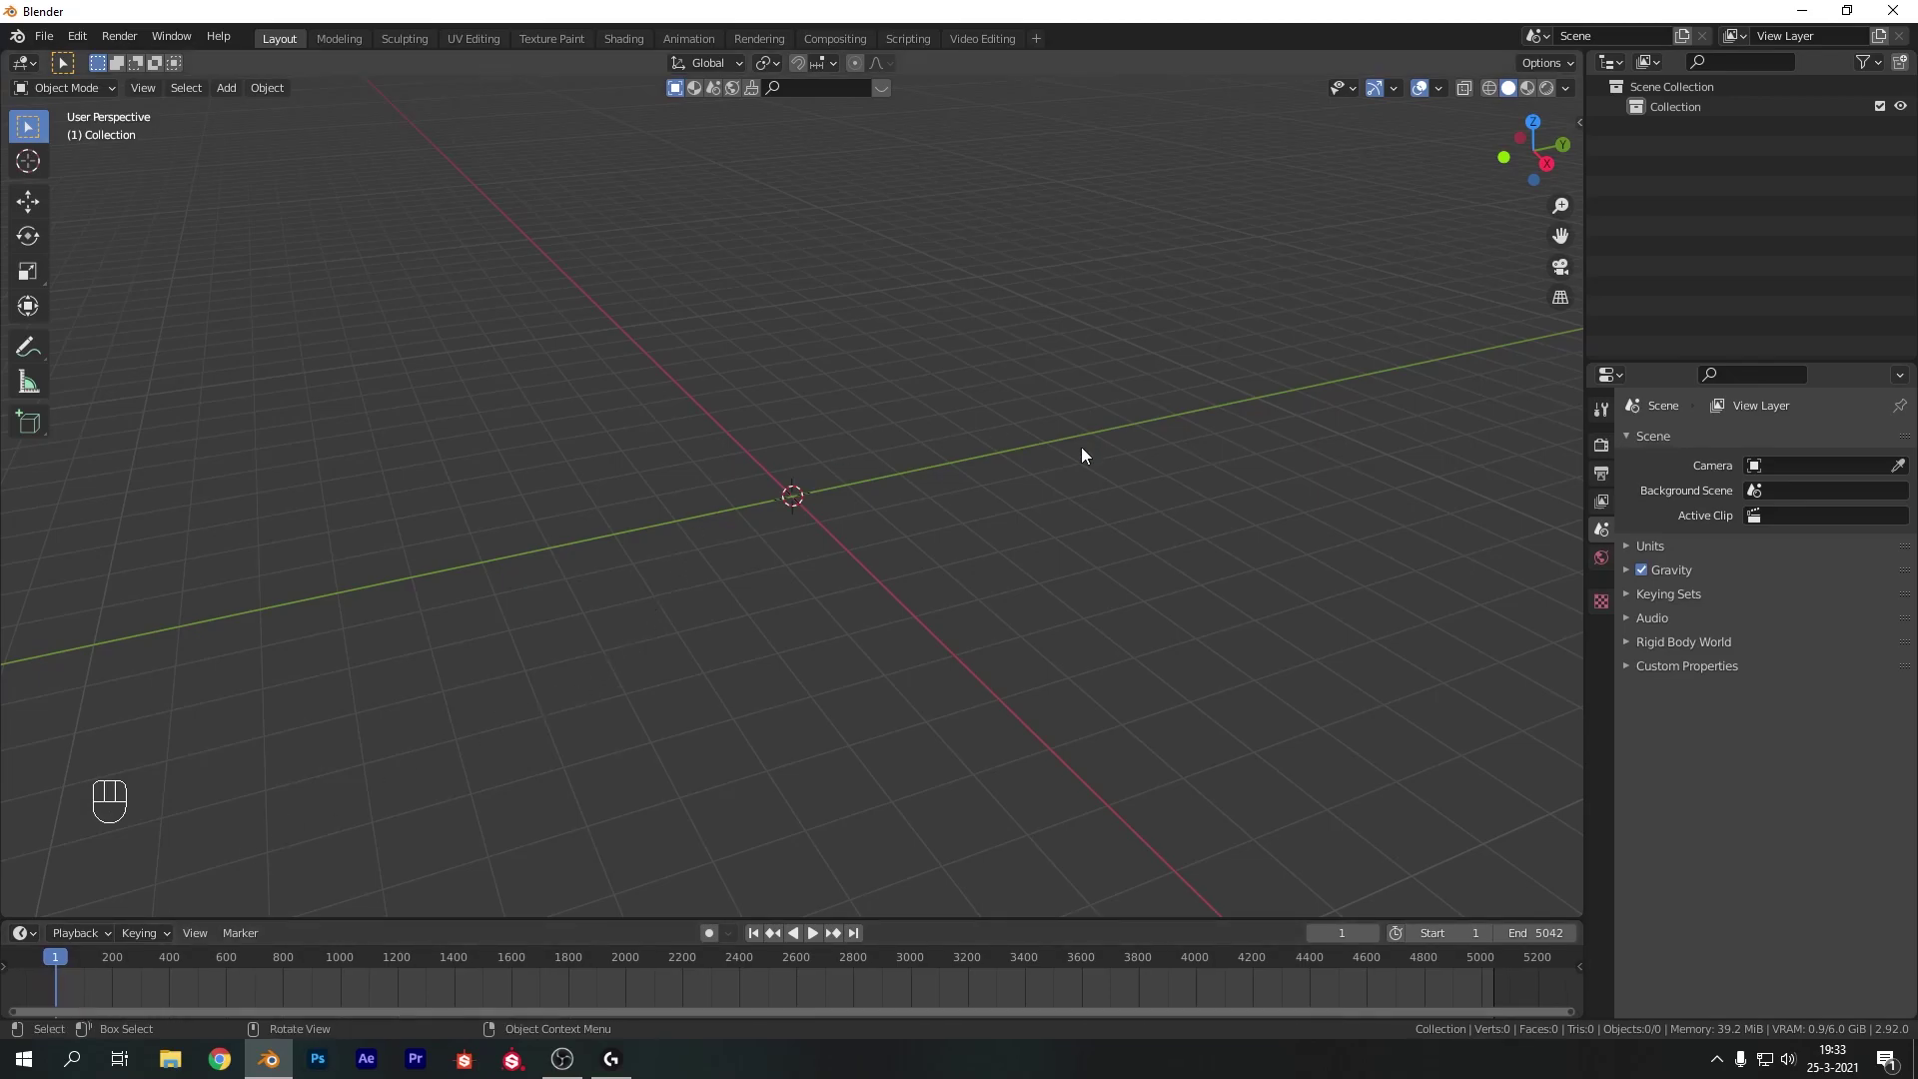
Add a mesh plane at the world origin
key(shift+a)
mouse_move(1075, 445)
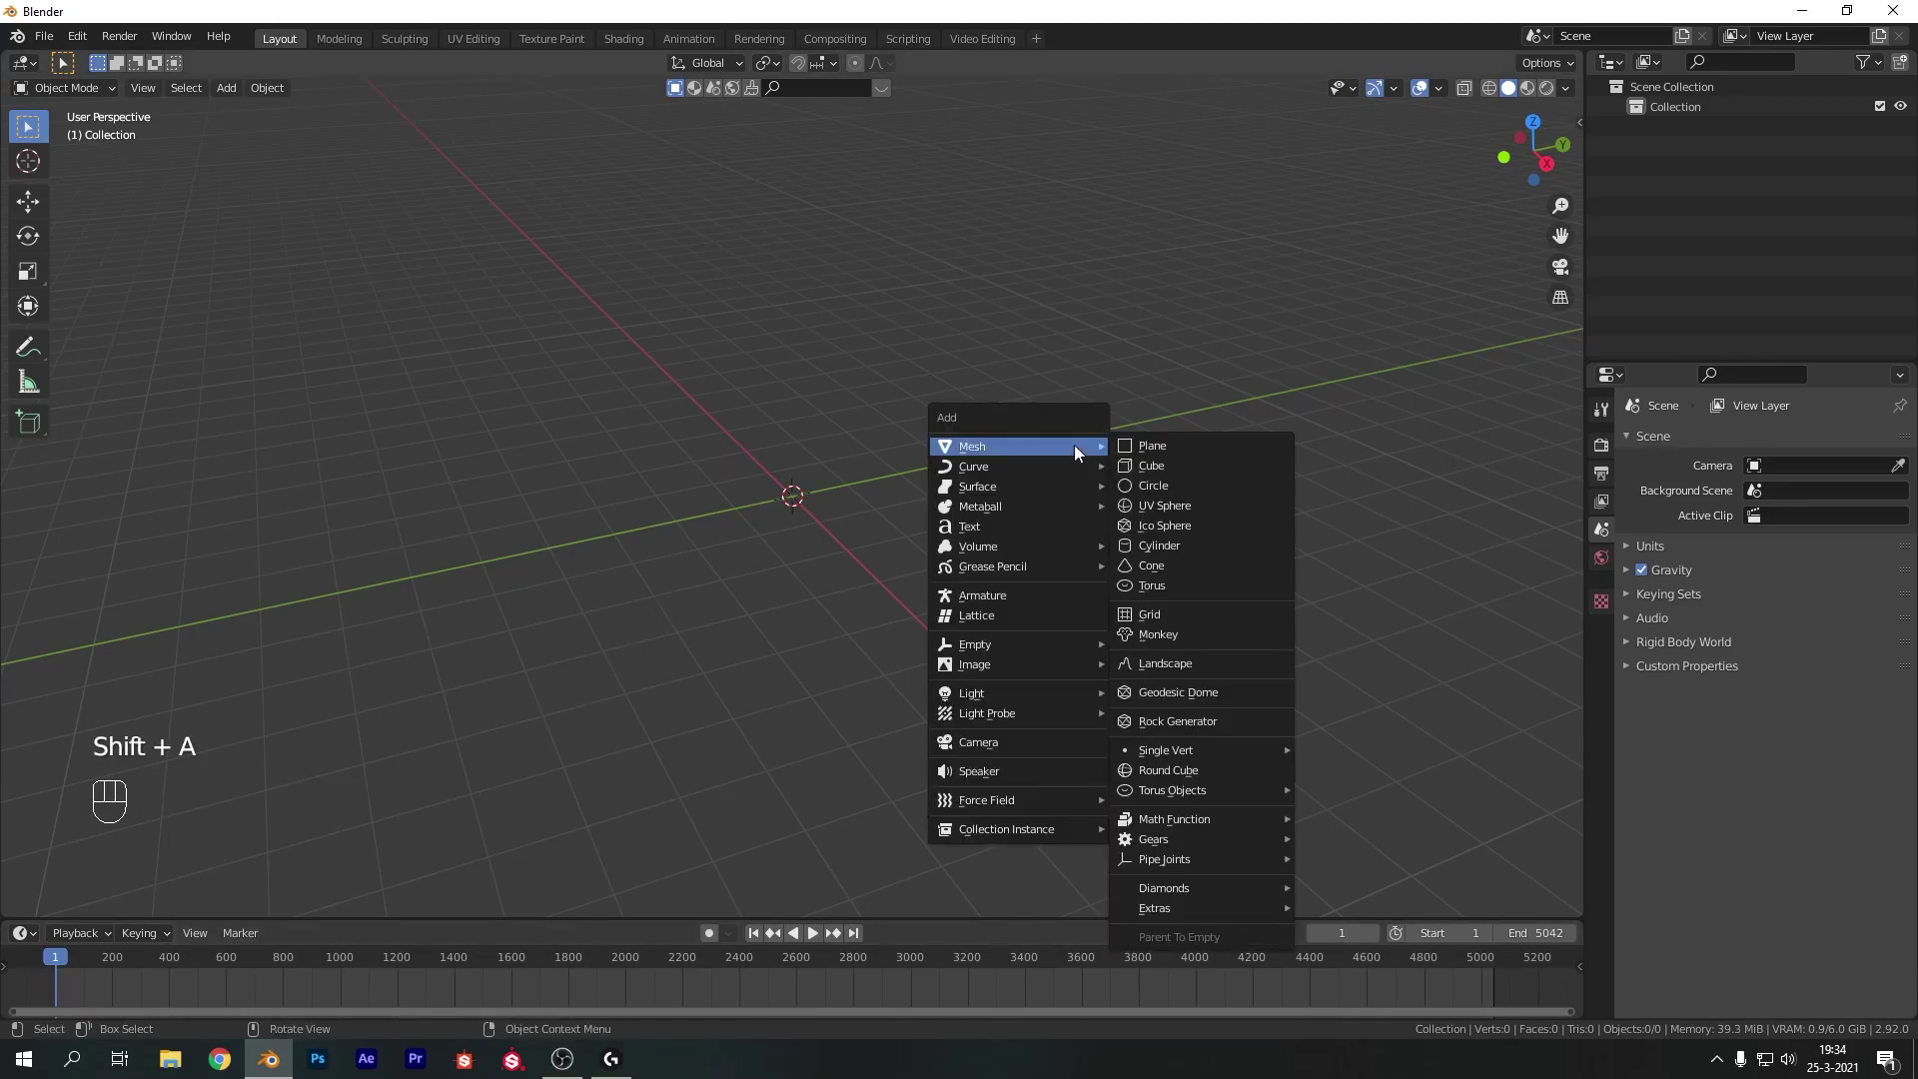
click(1140, 444)
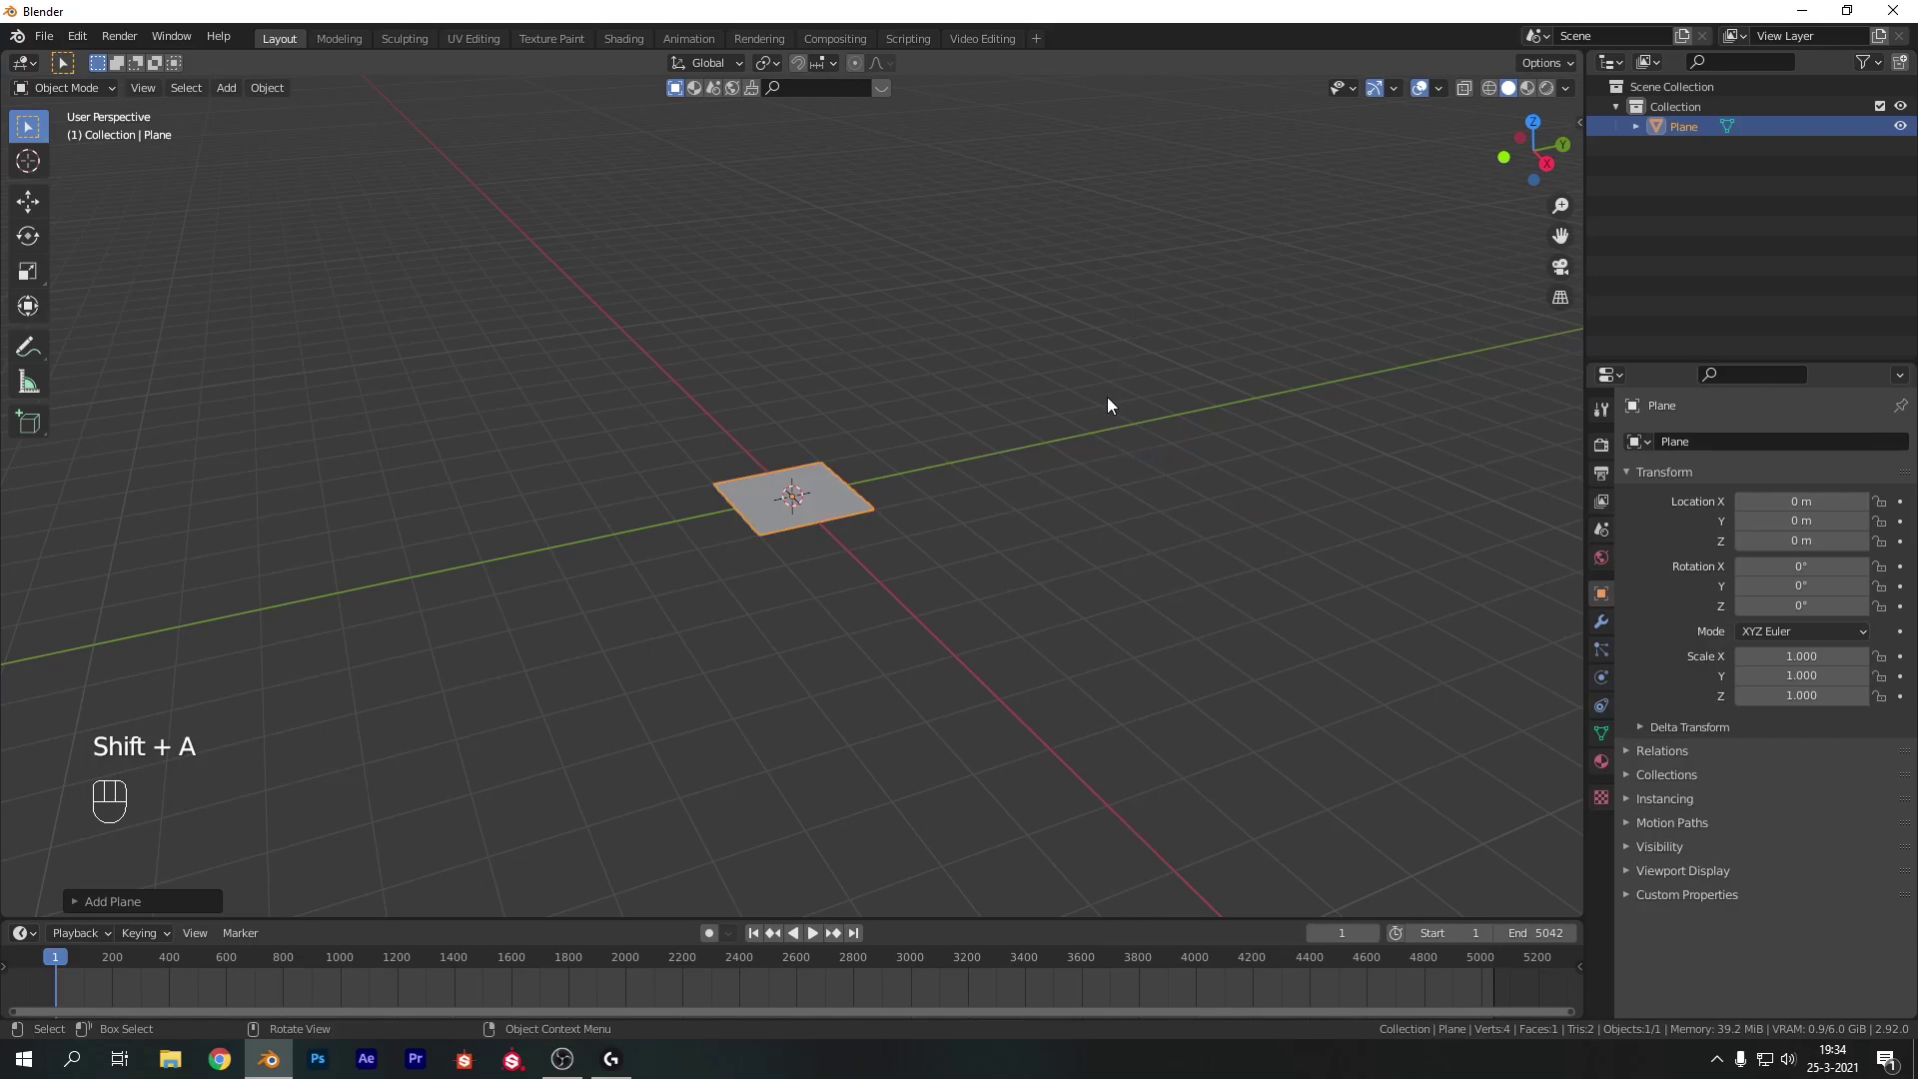
Scale the plane up by a factor of 5 and apply its scale
key(s)
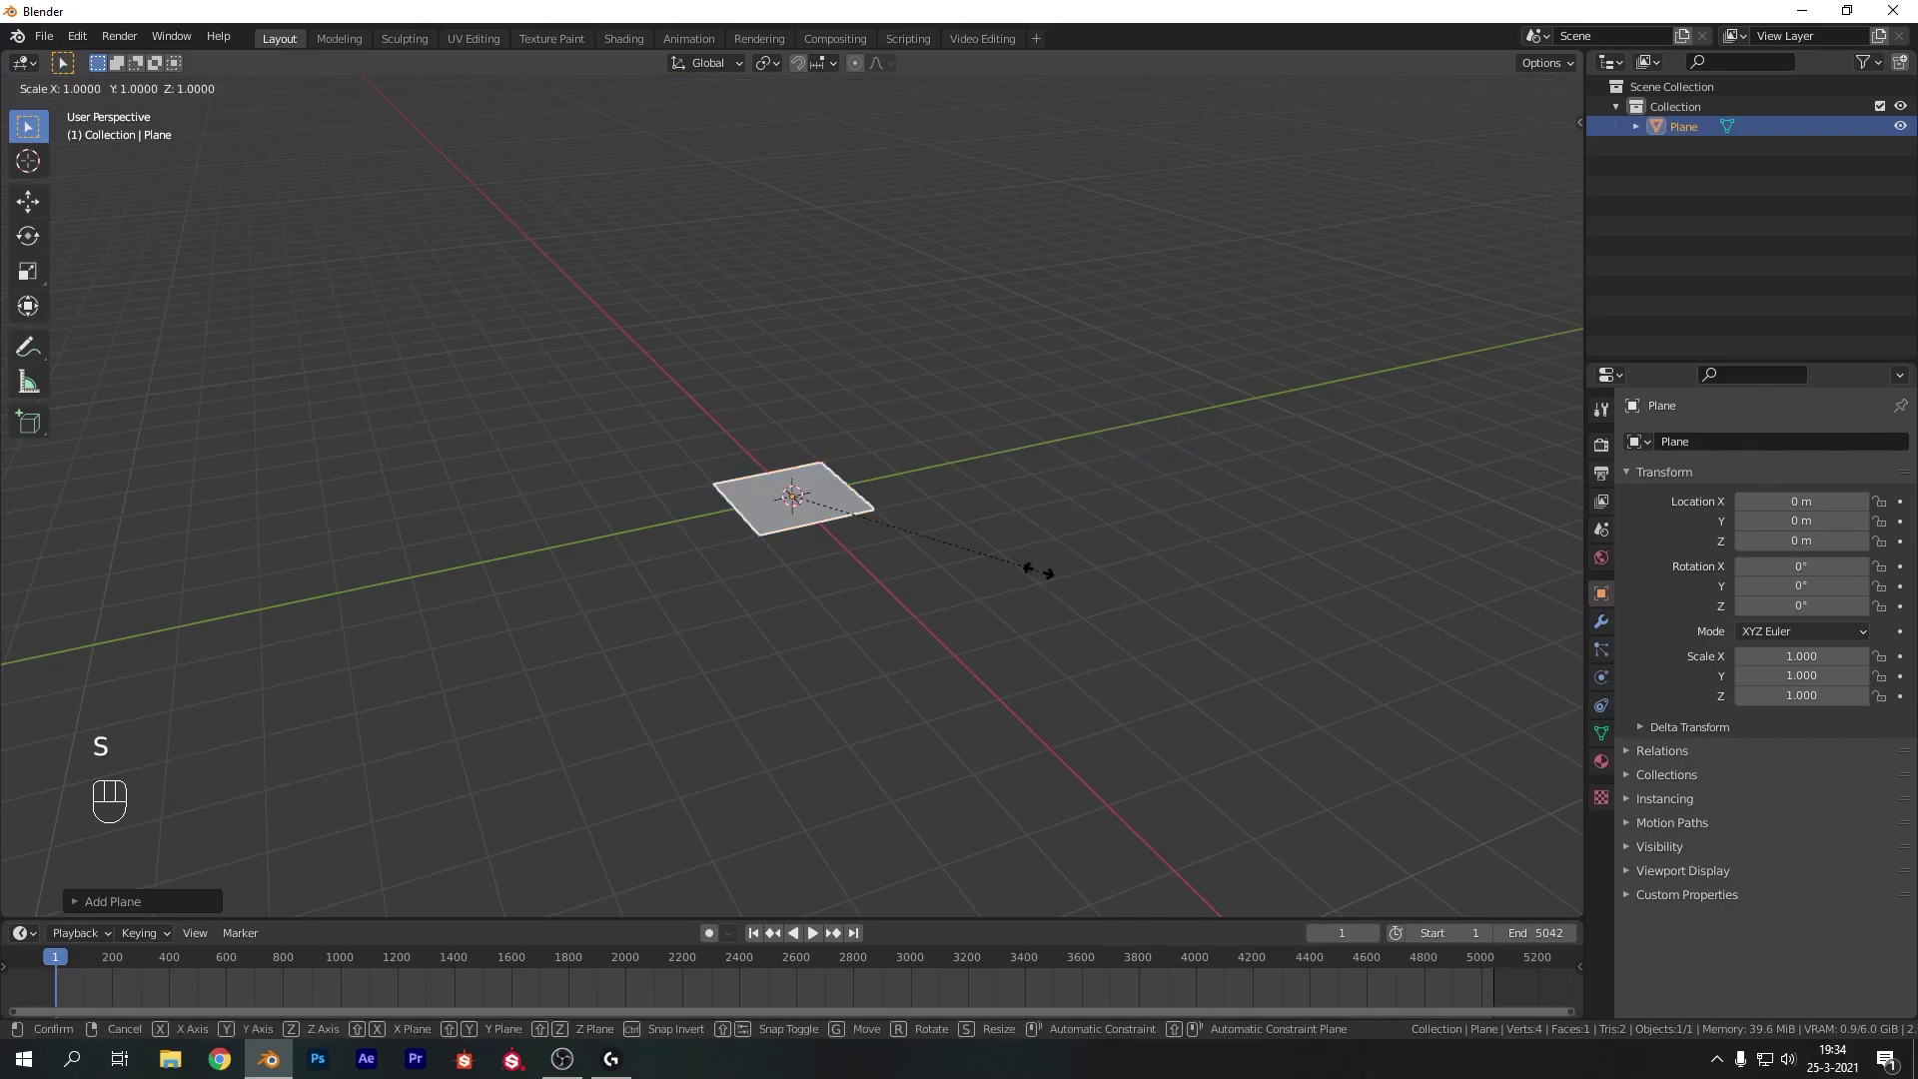
key(5)
click(1039, 575)
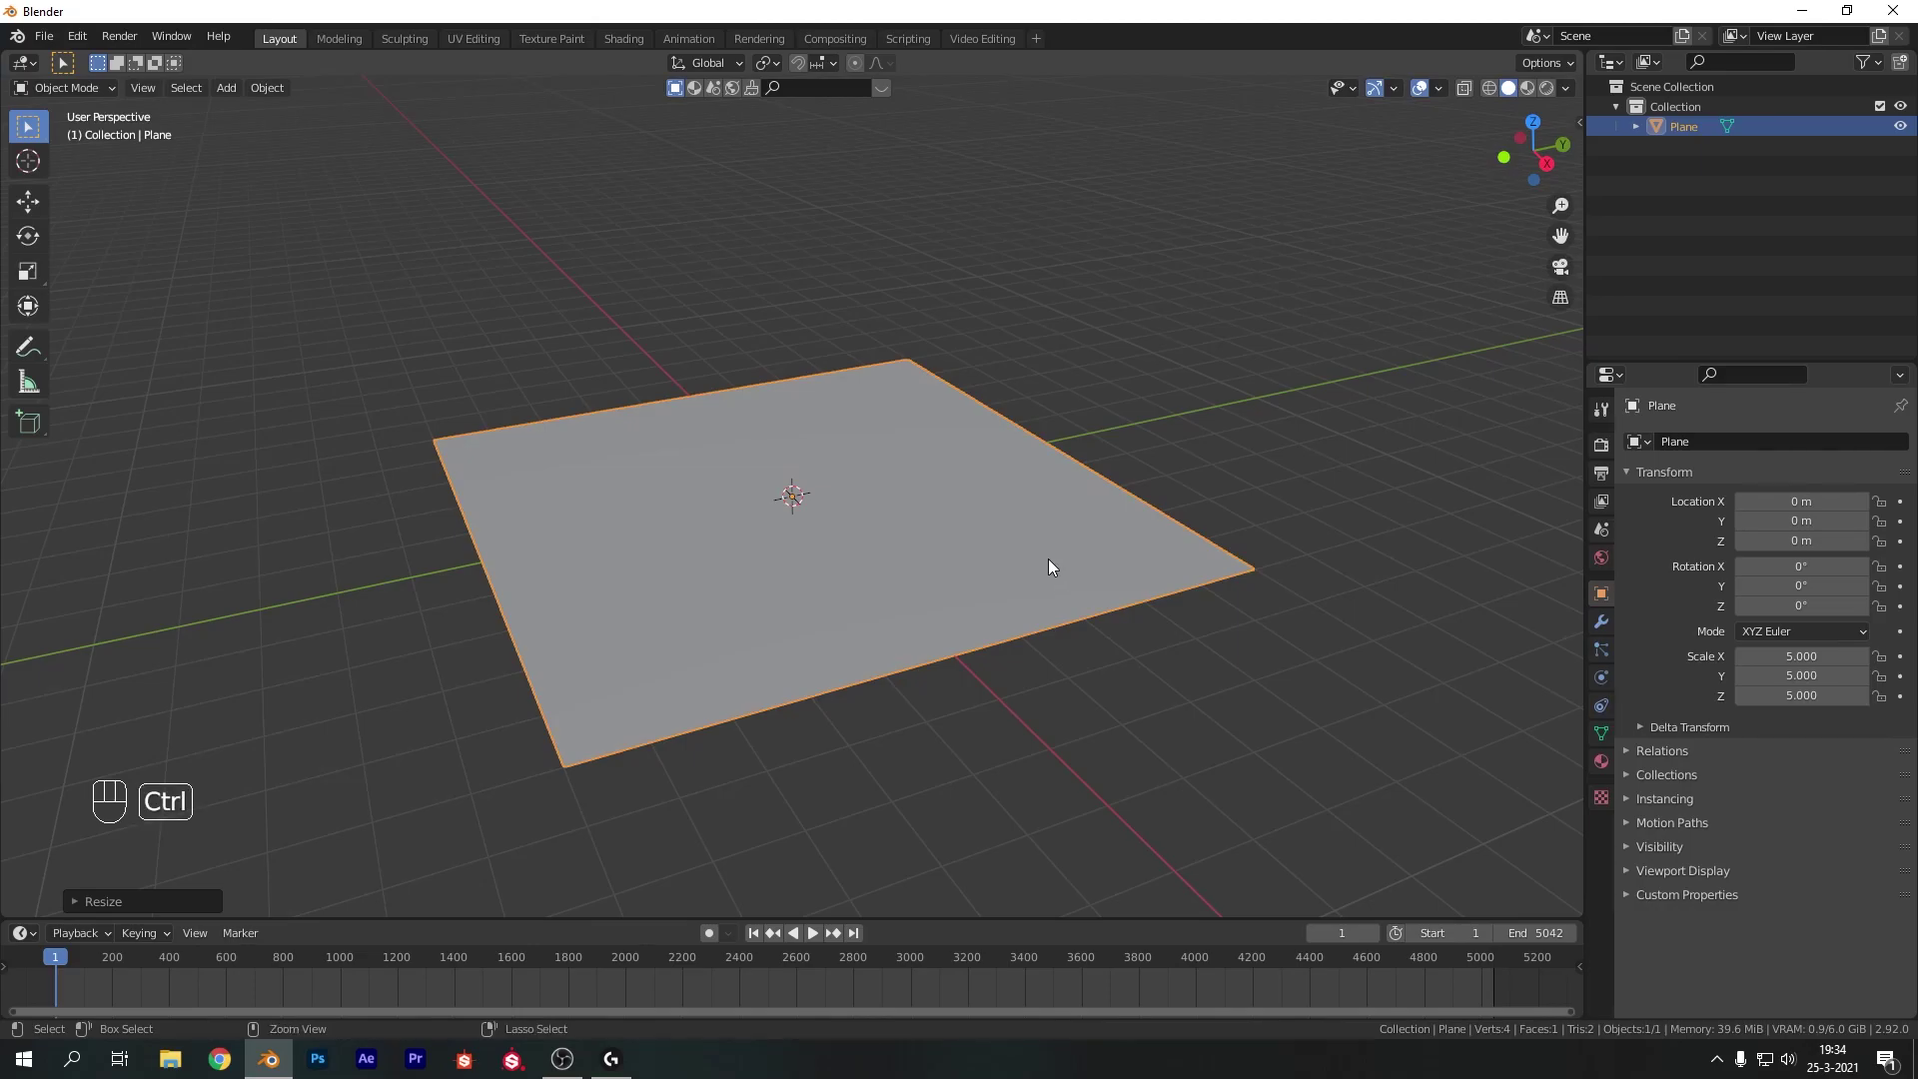
key(ctrl+a)
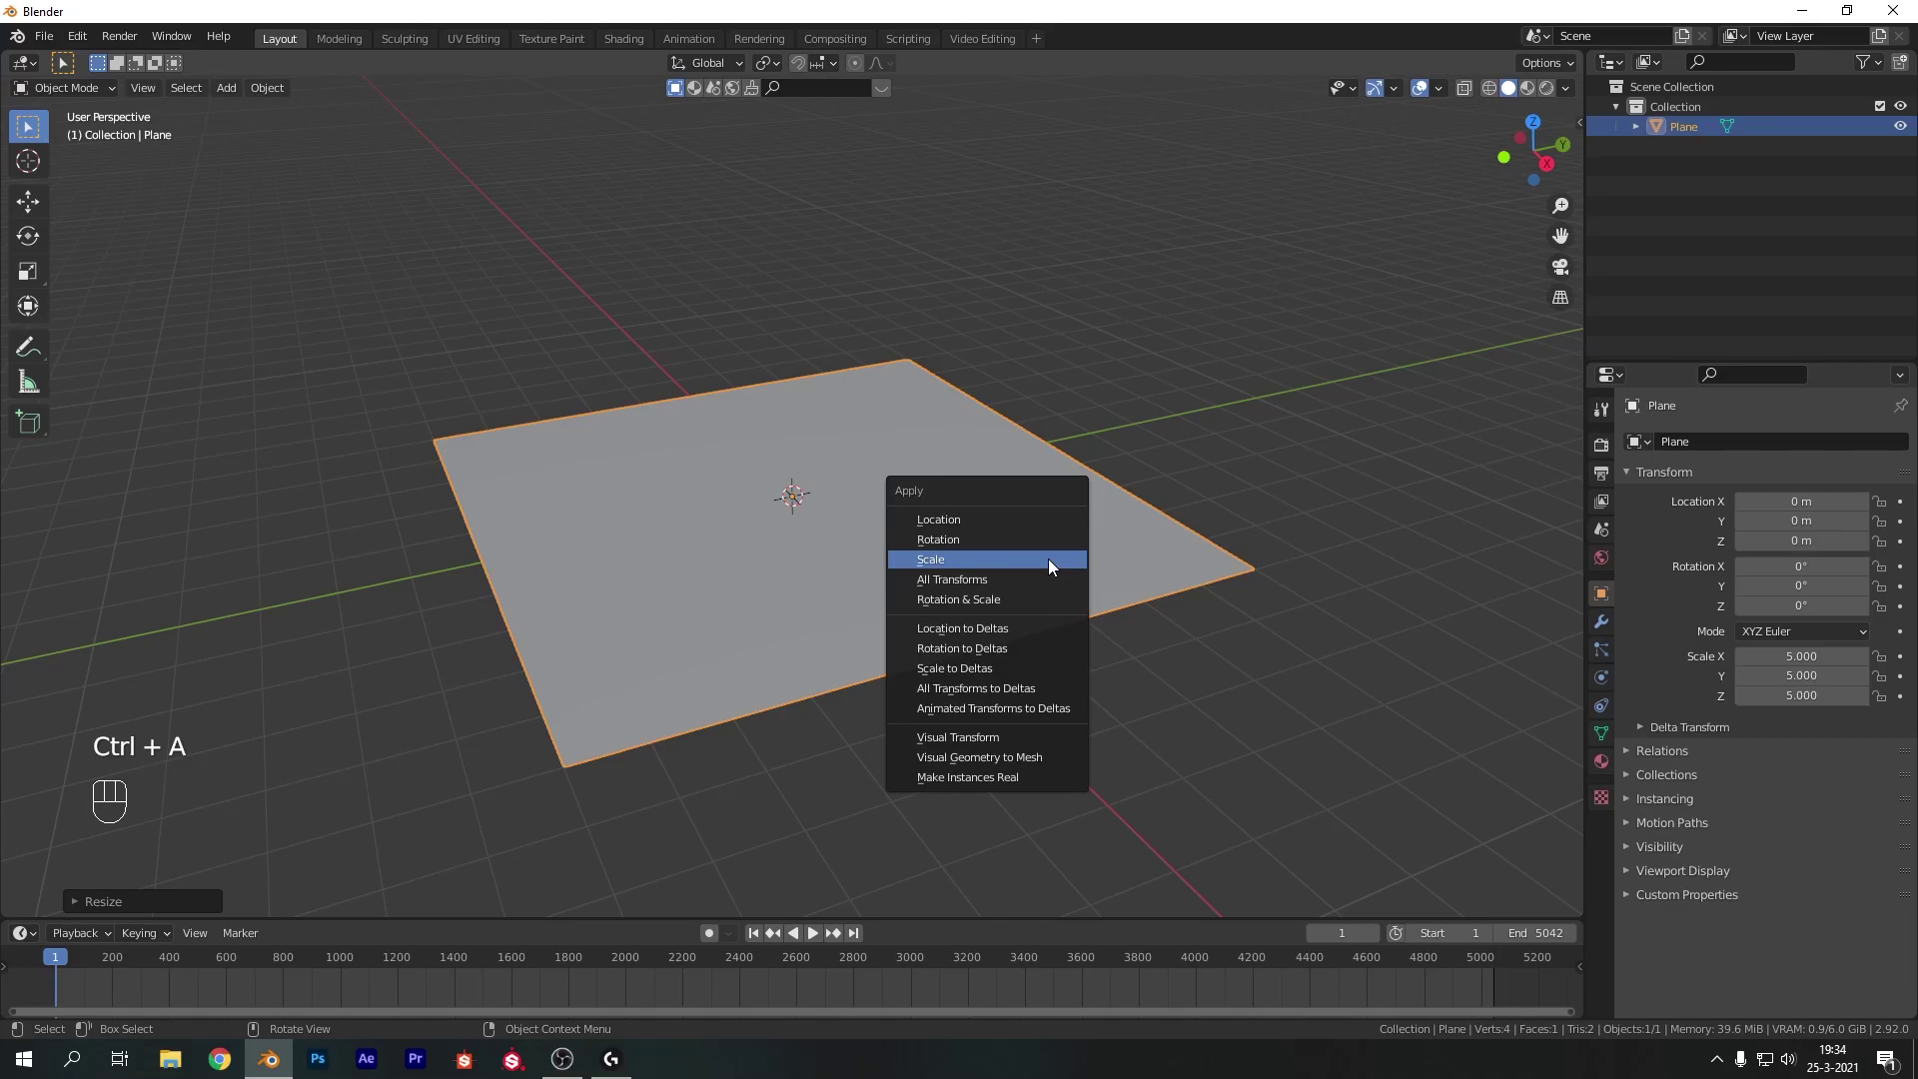
click(1048, 561)
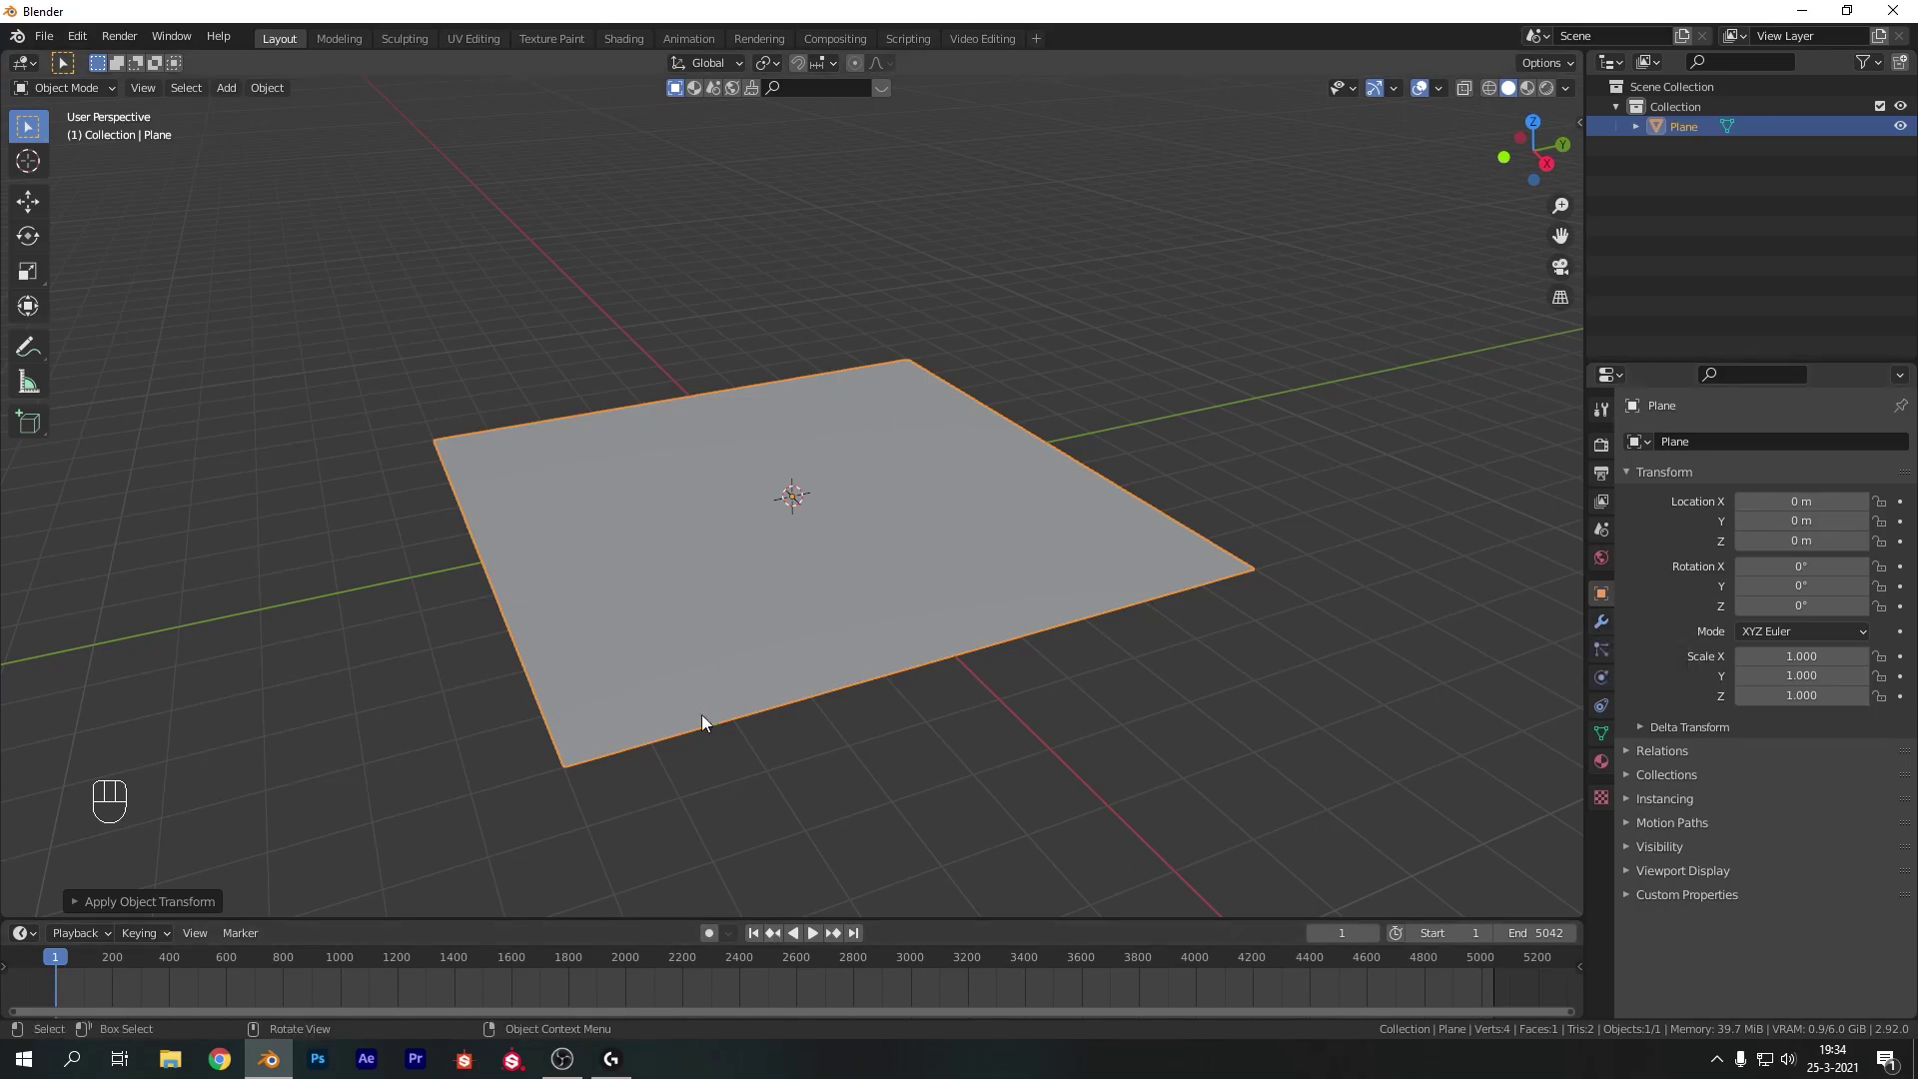
Keyframe the plane's rotation at 0° on frame 1 and rotated 720° about Z on frame 5042
key(i)
click(786, 559)
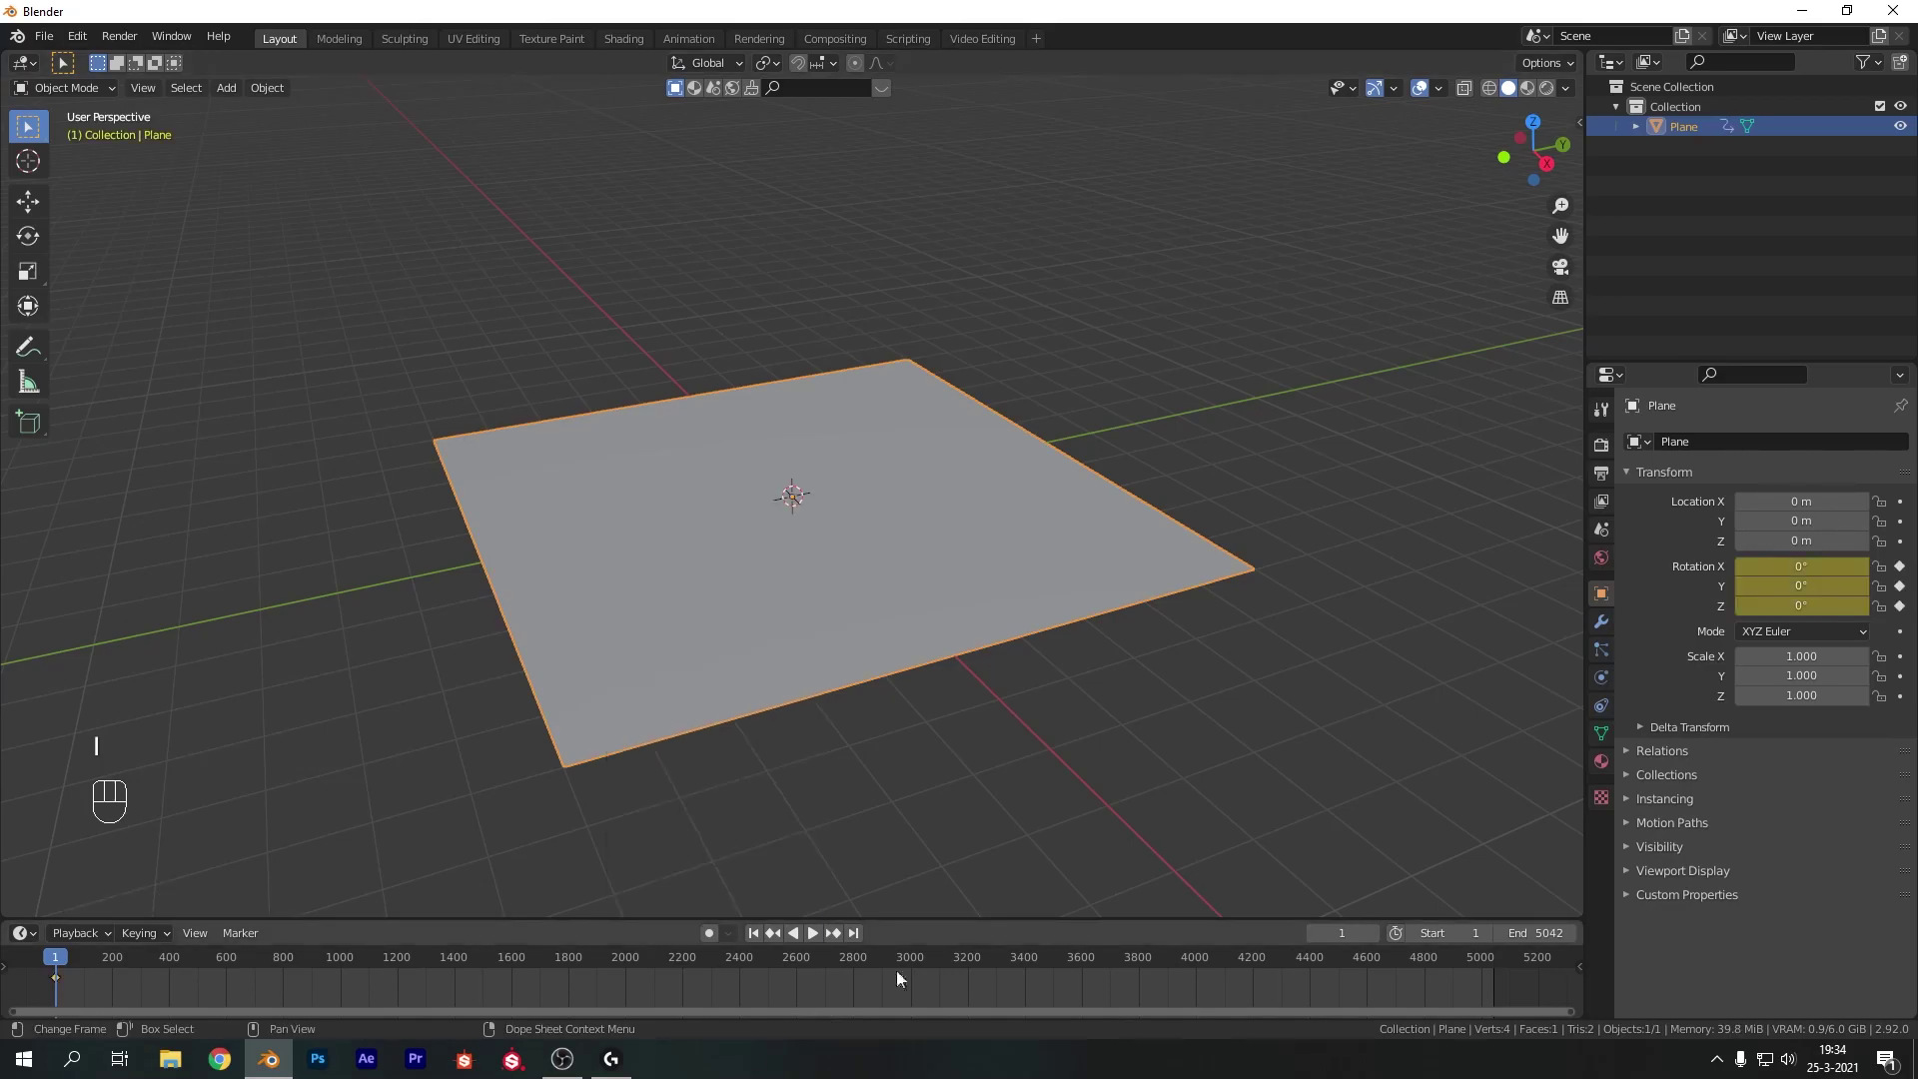
click(853, 932)
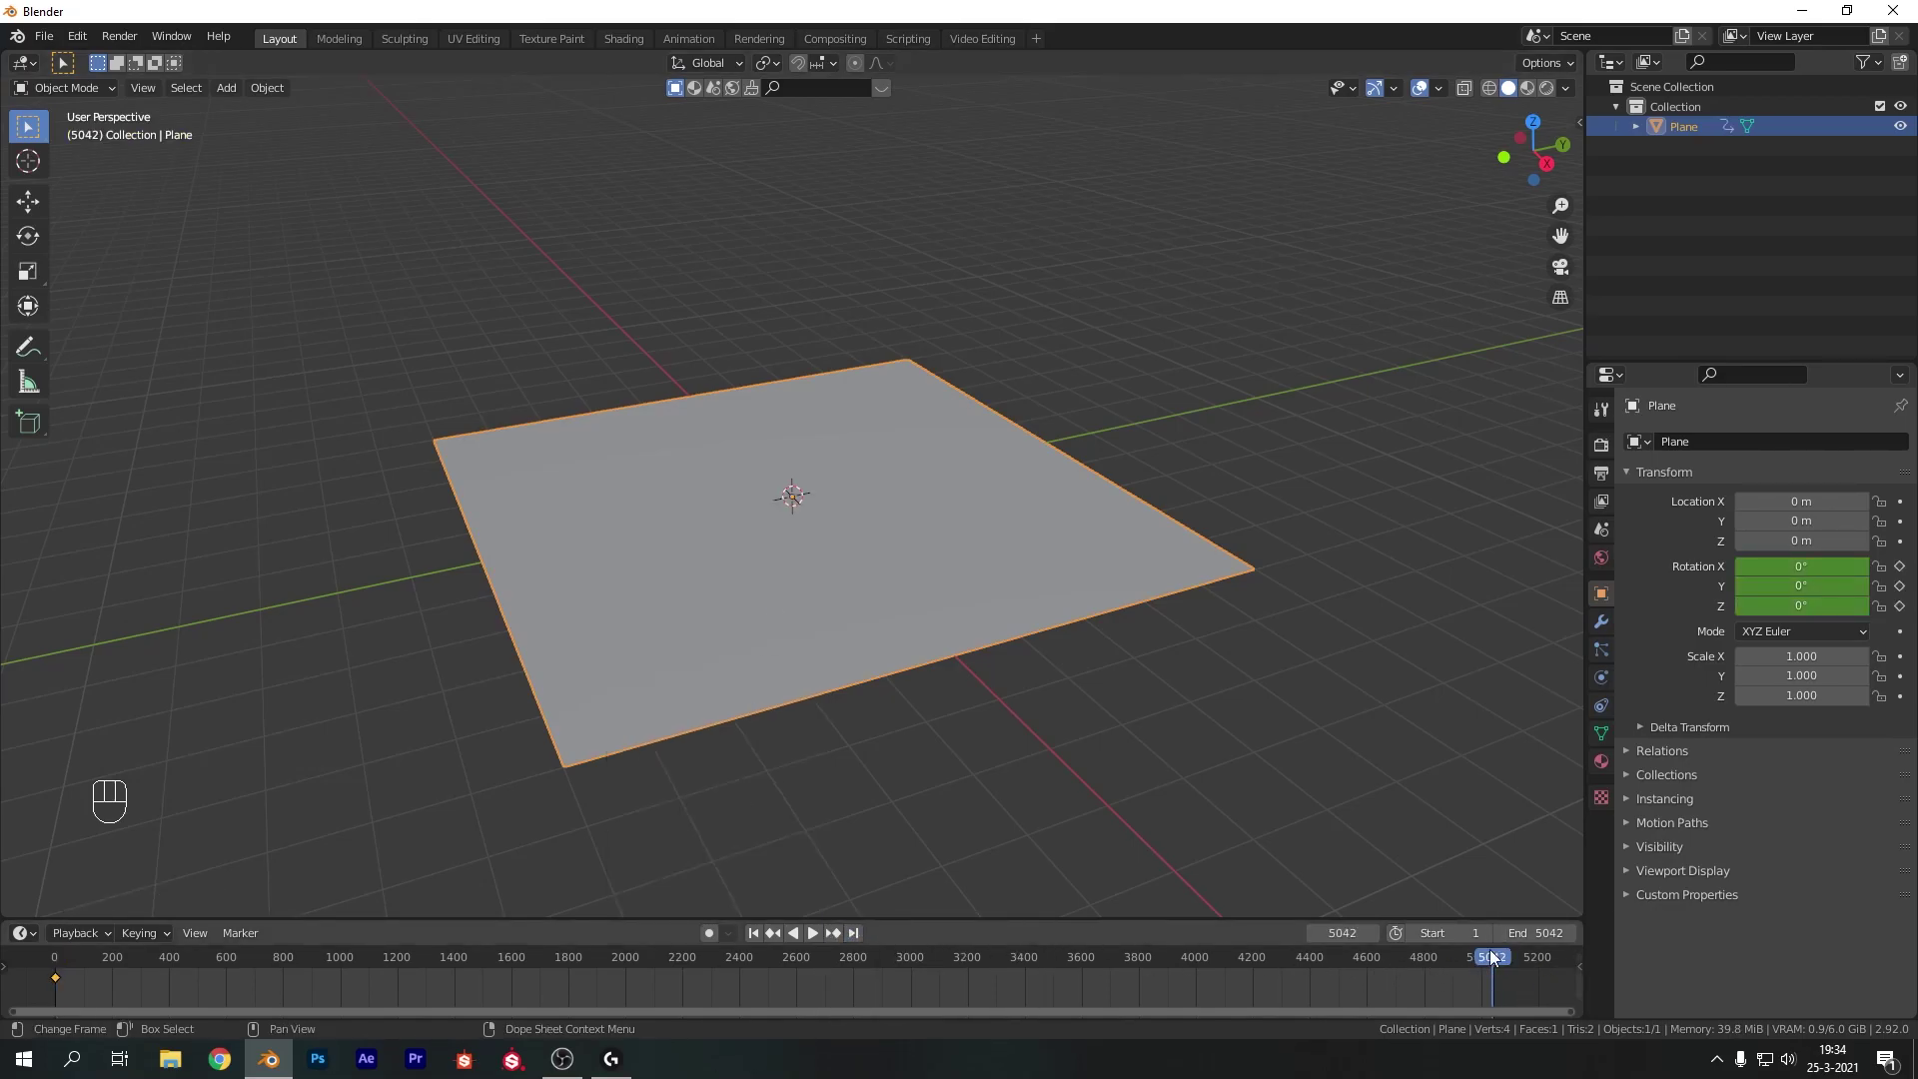
key(r)
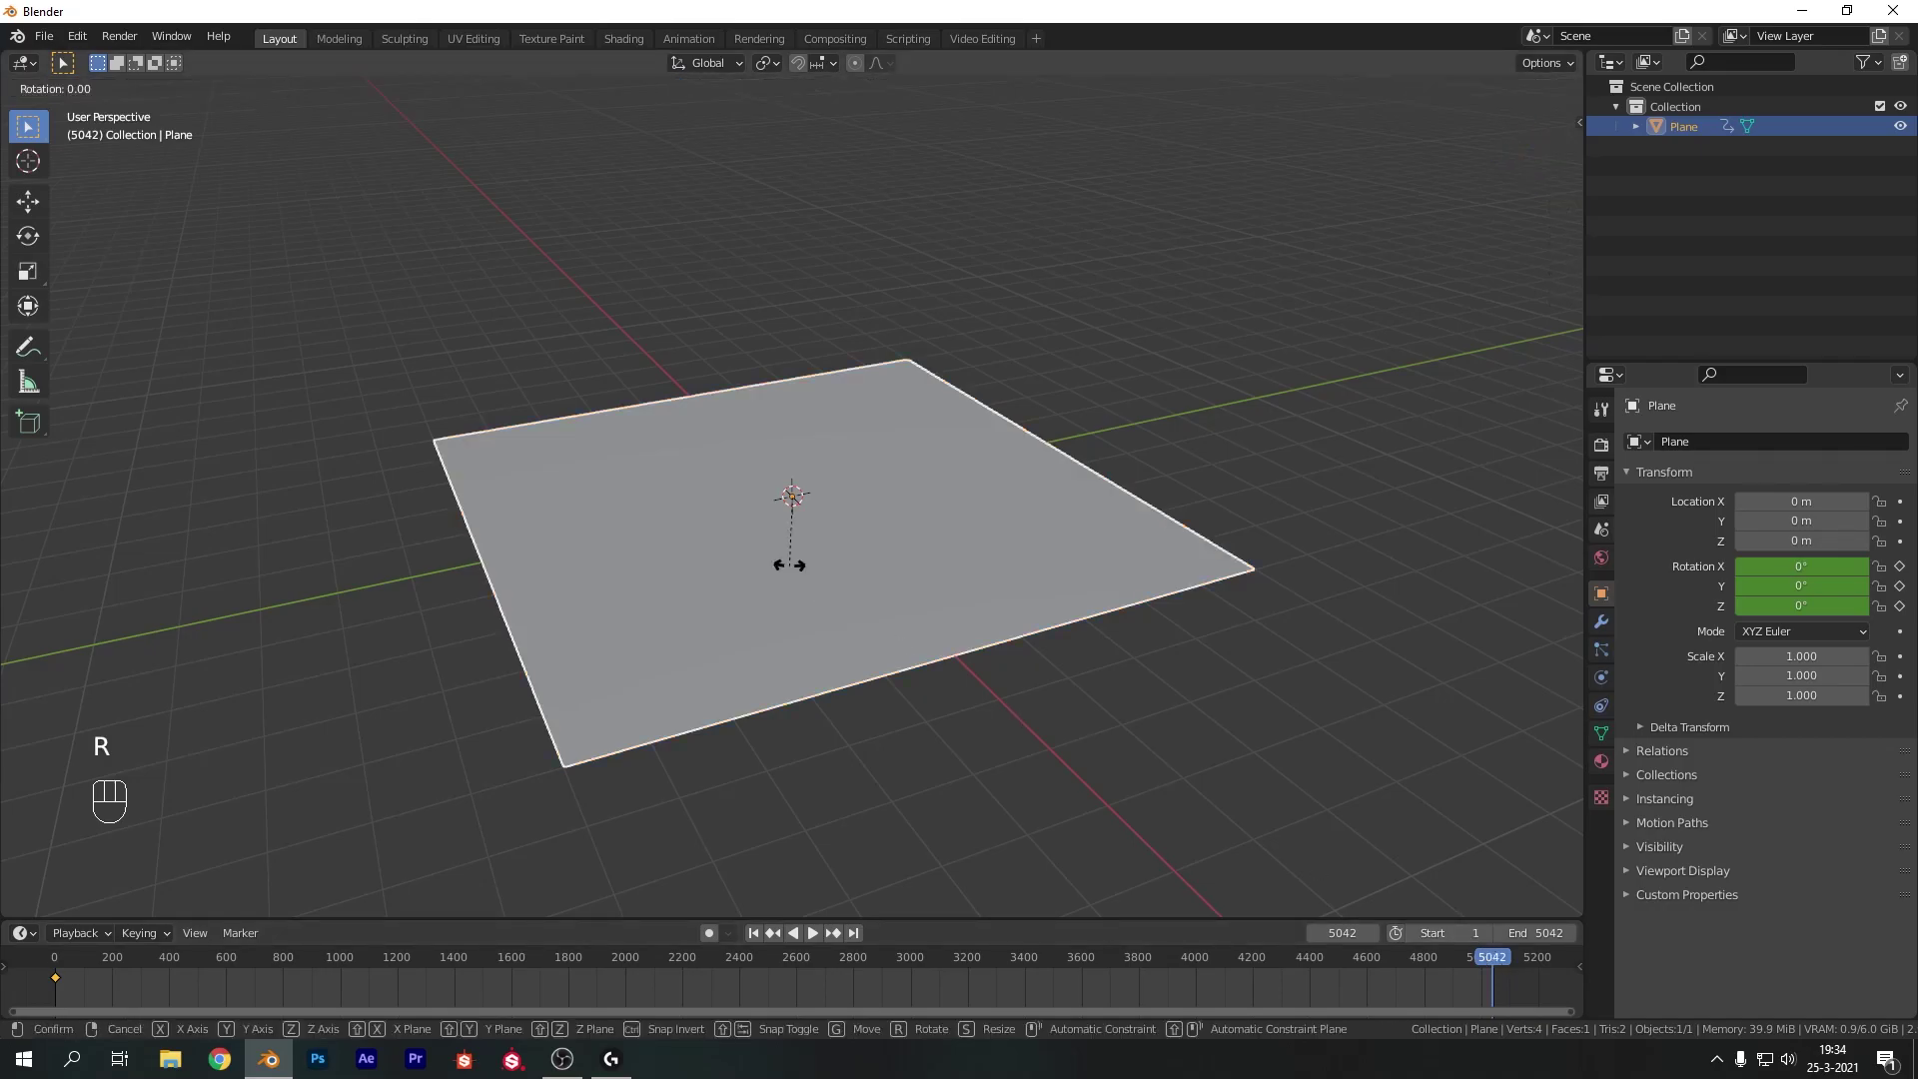
text(z)
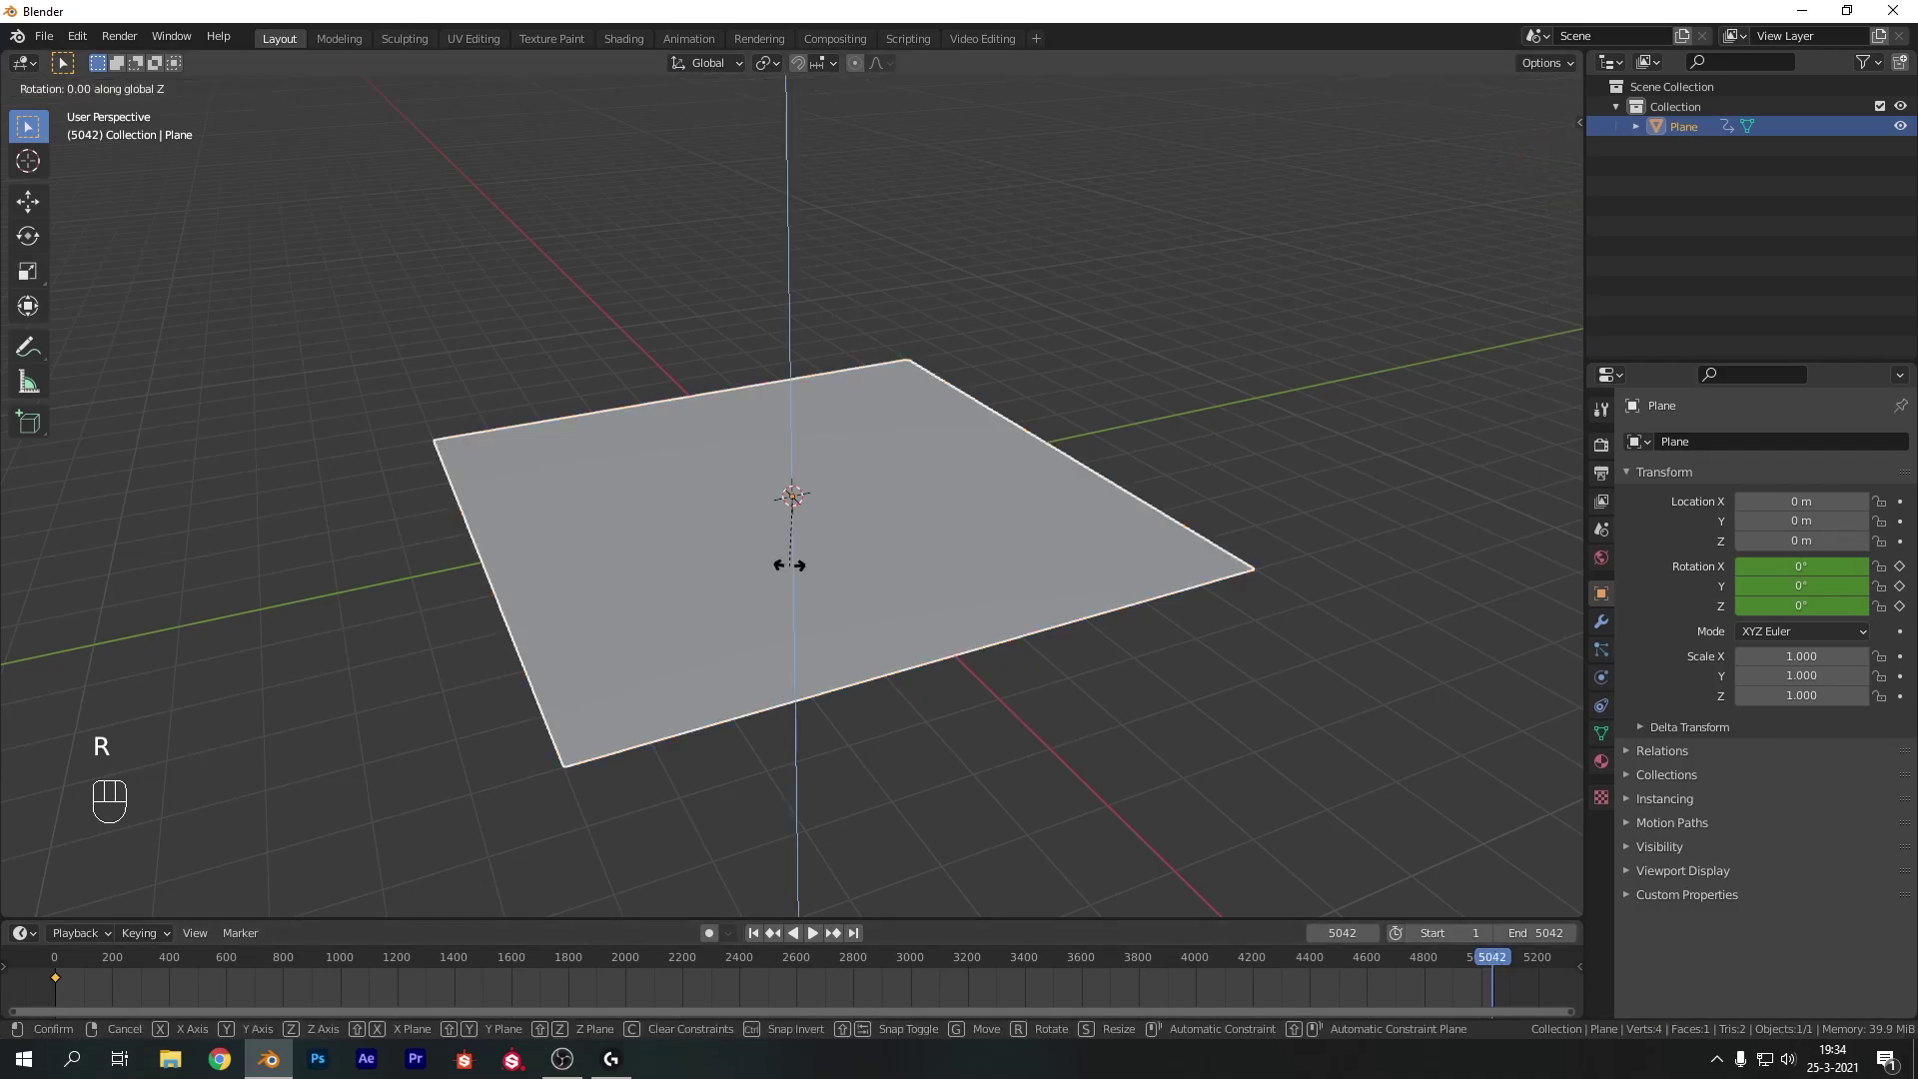
text(720)
key(Return)
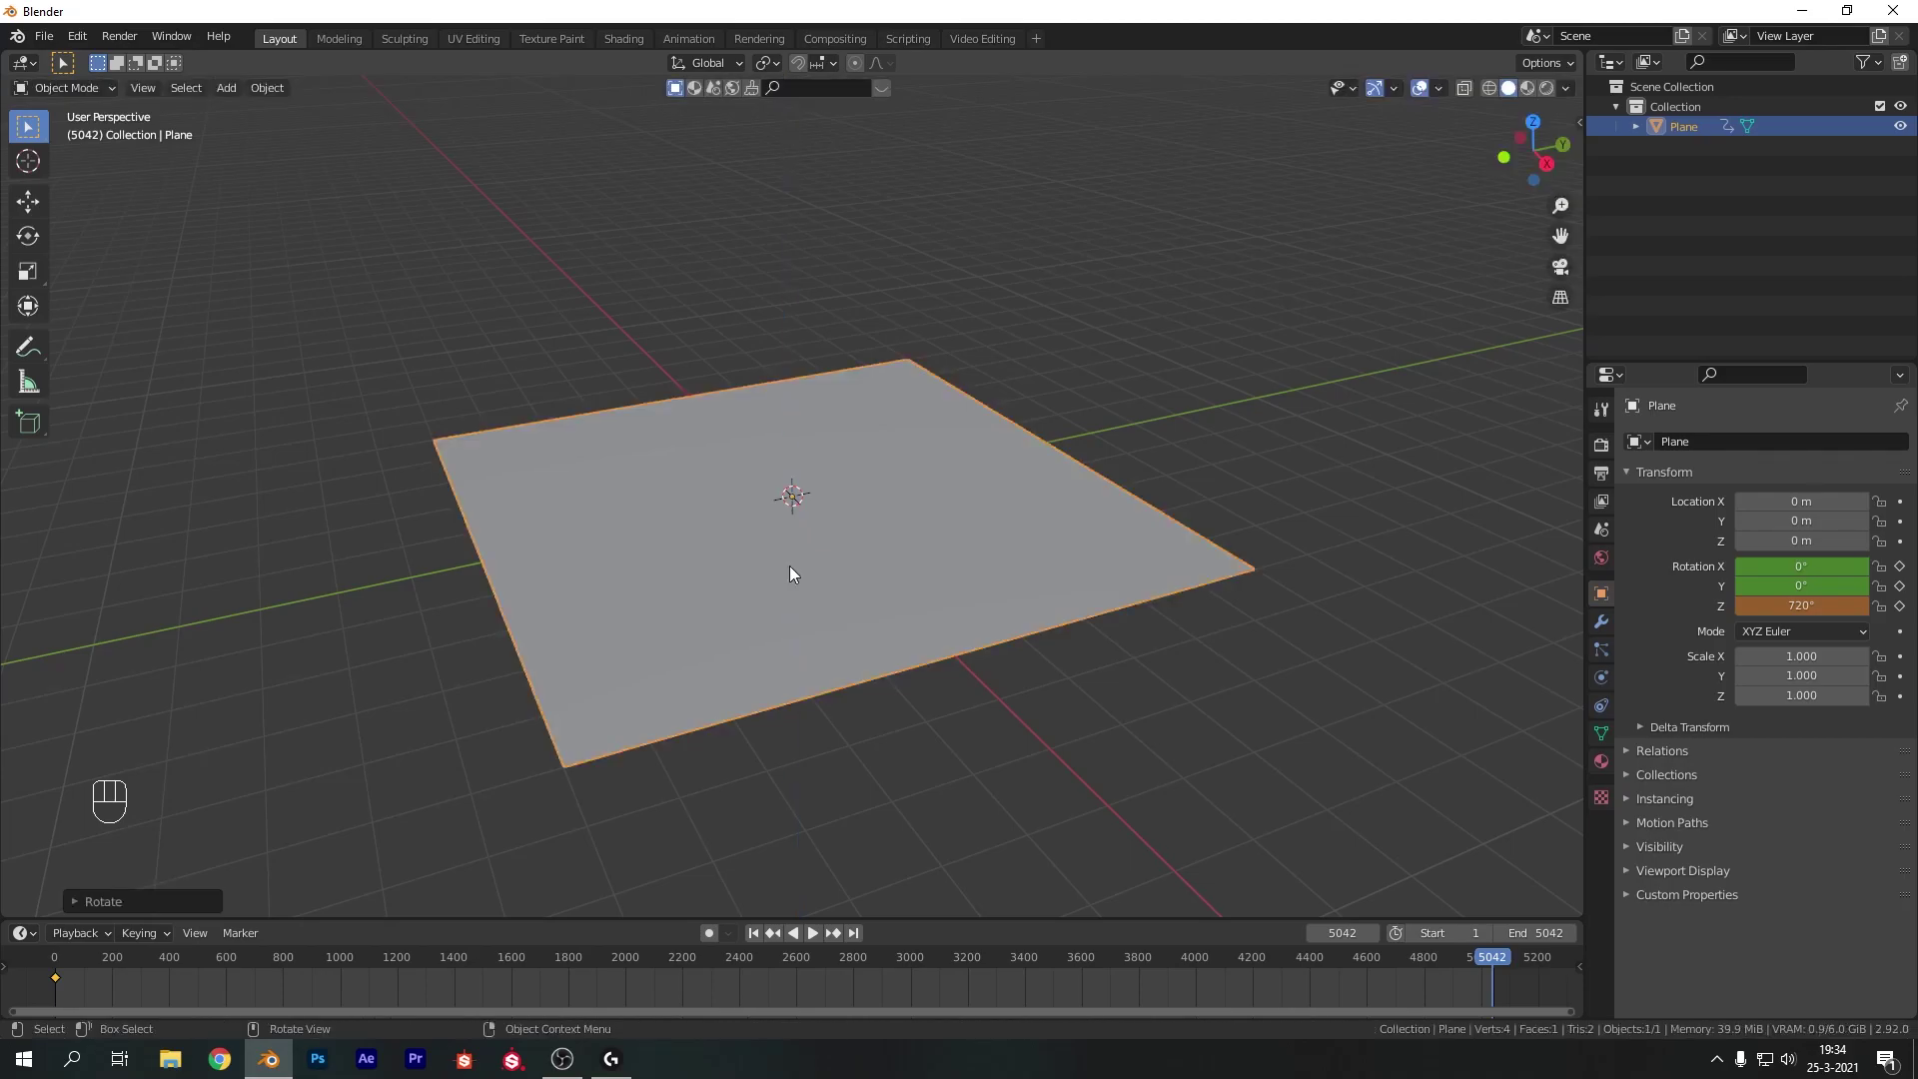
key(i)
click(790, 566)
Set the interpolation of both rotation keyframes to Linear
drag(1520, 991, 30, 984)
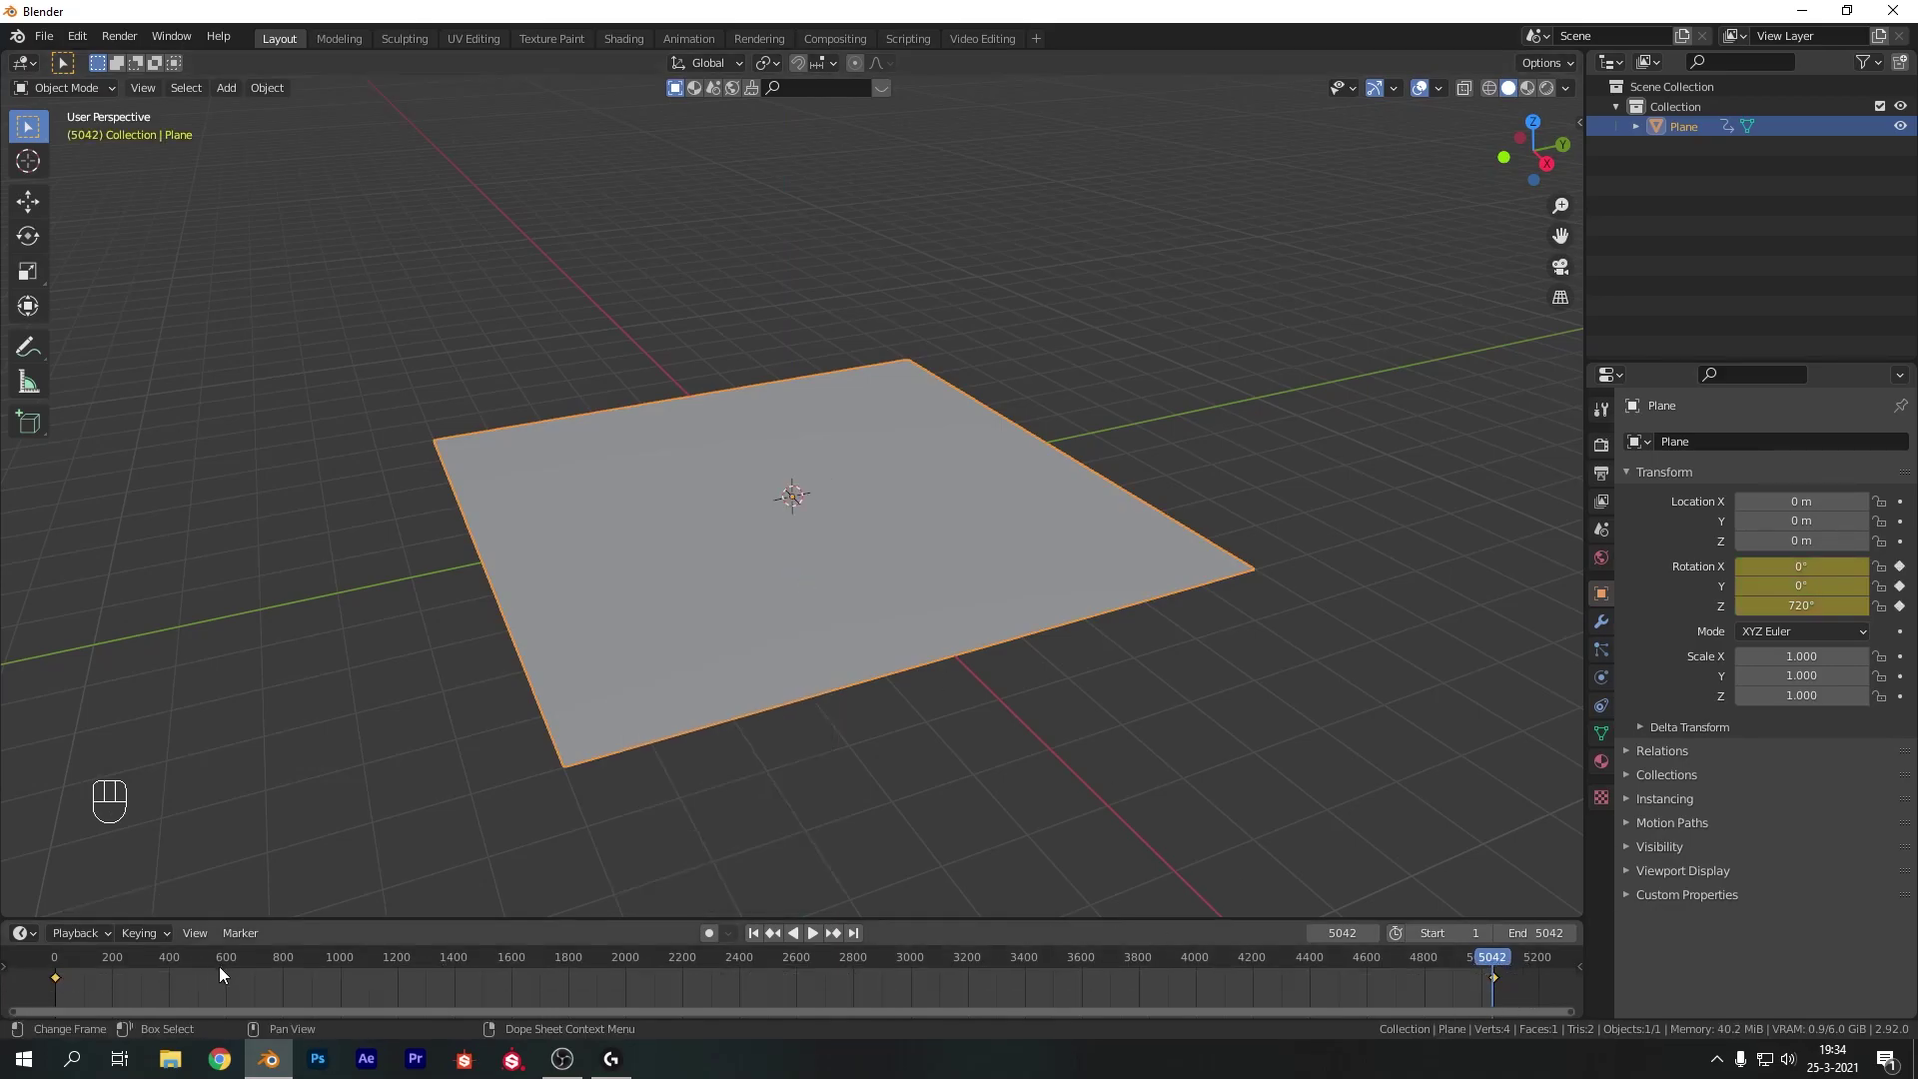
key(t)
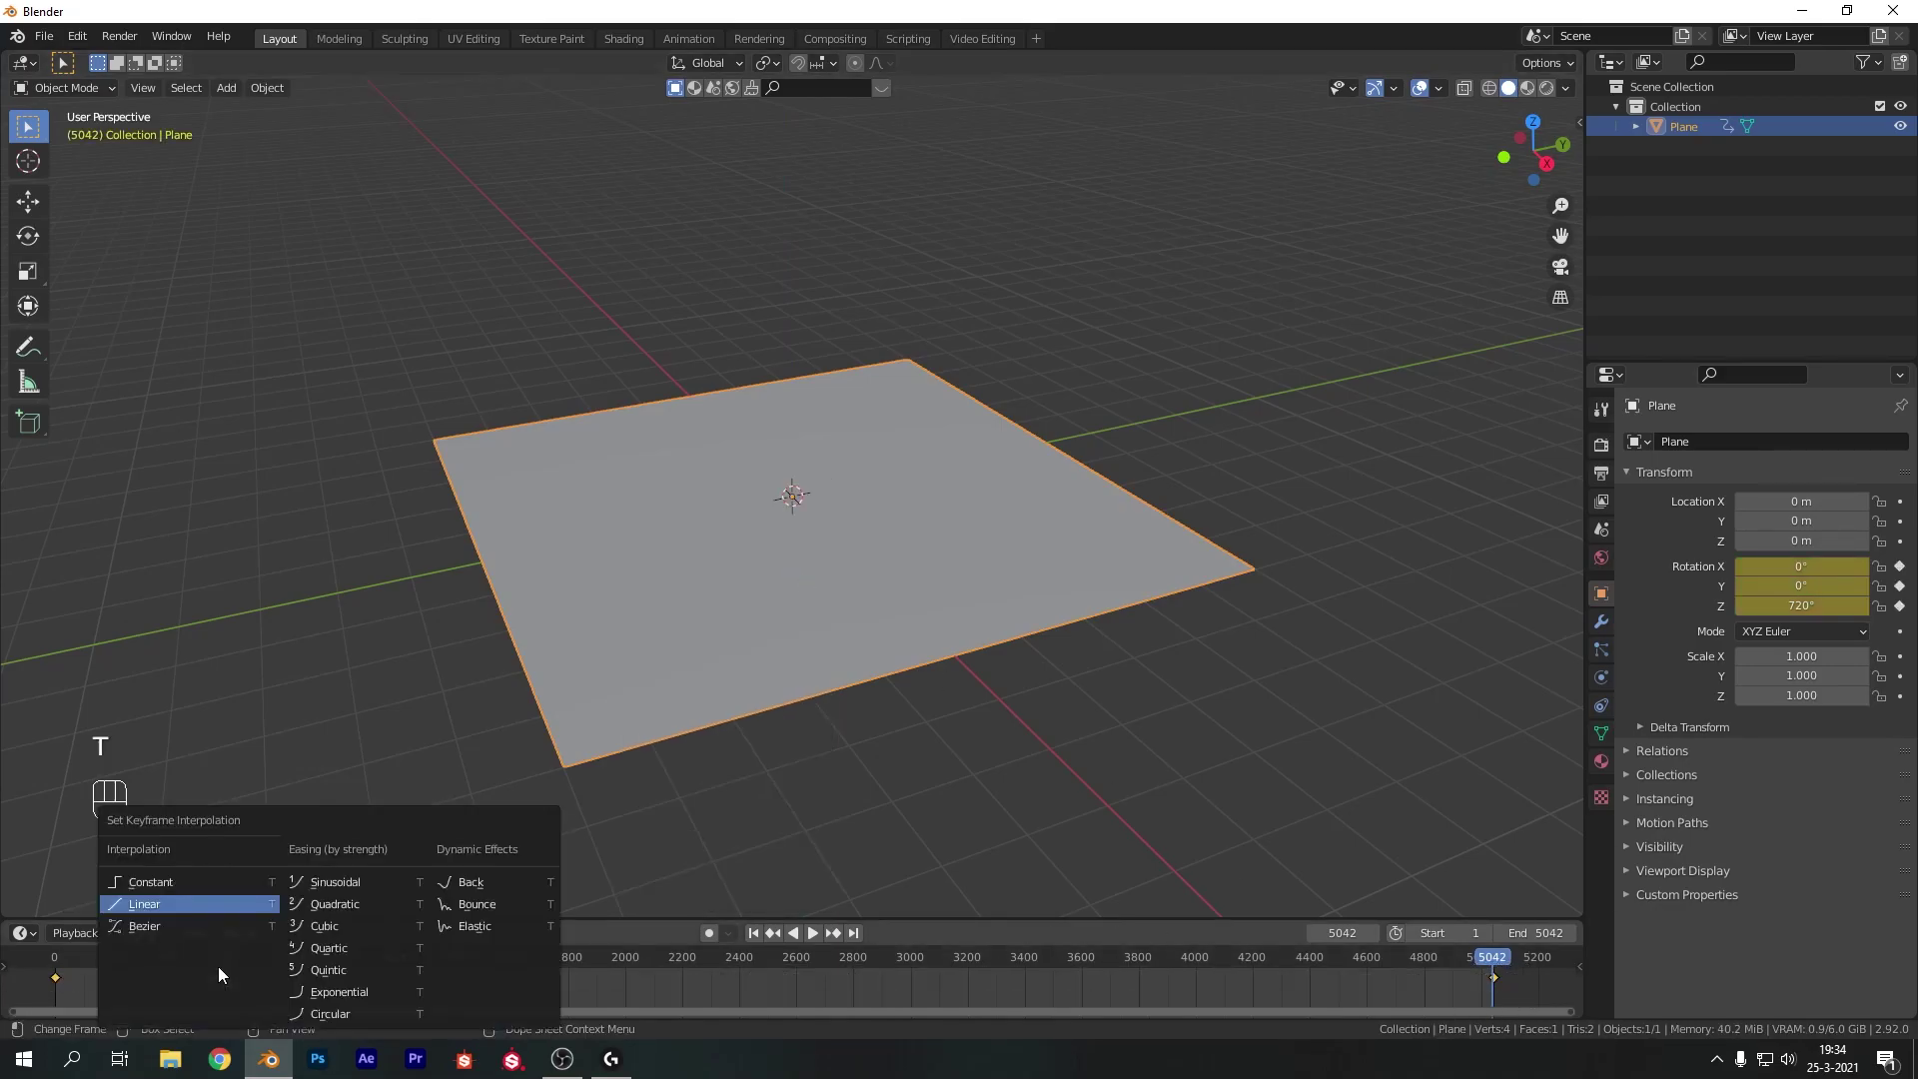
click(186, 904)
Play the animation to check the plane's rotation, and return to the first frame
key(space)
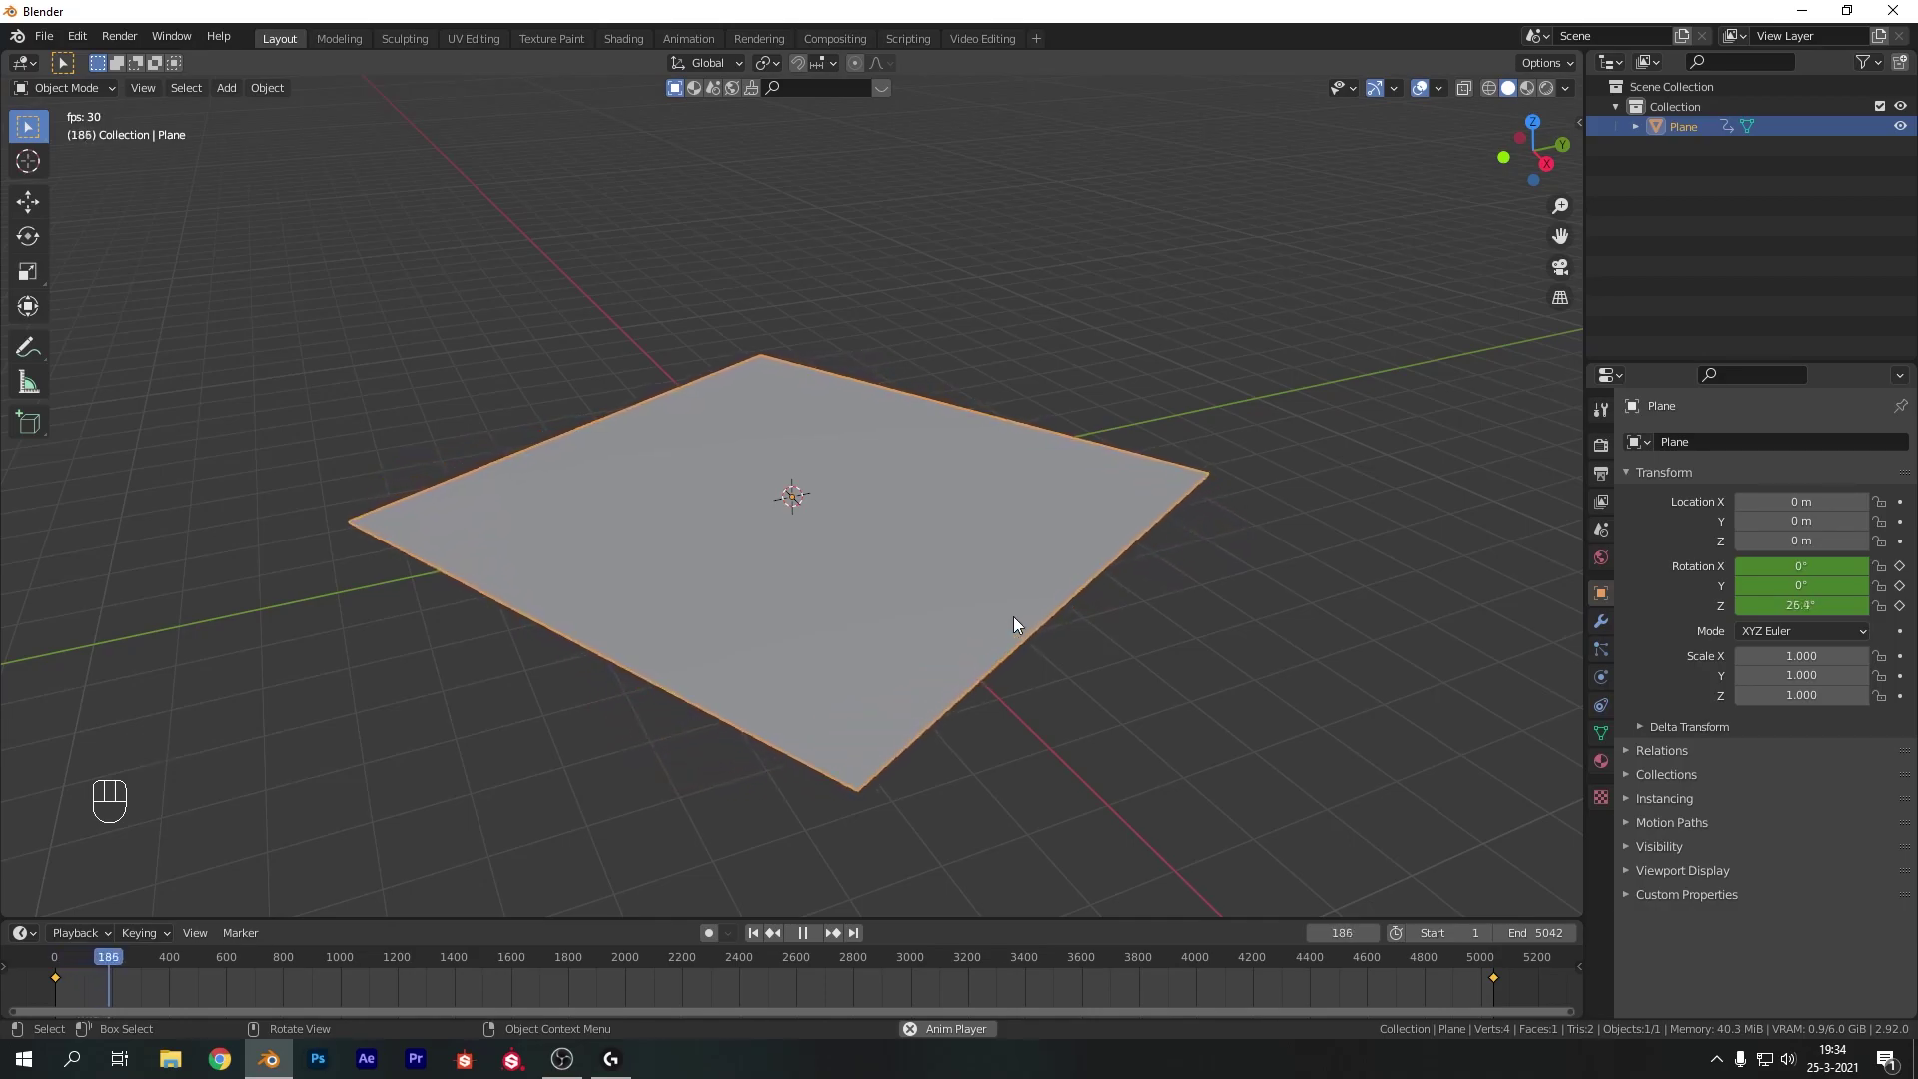
key(space)
click(753, 932)
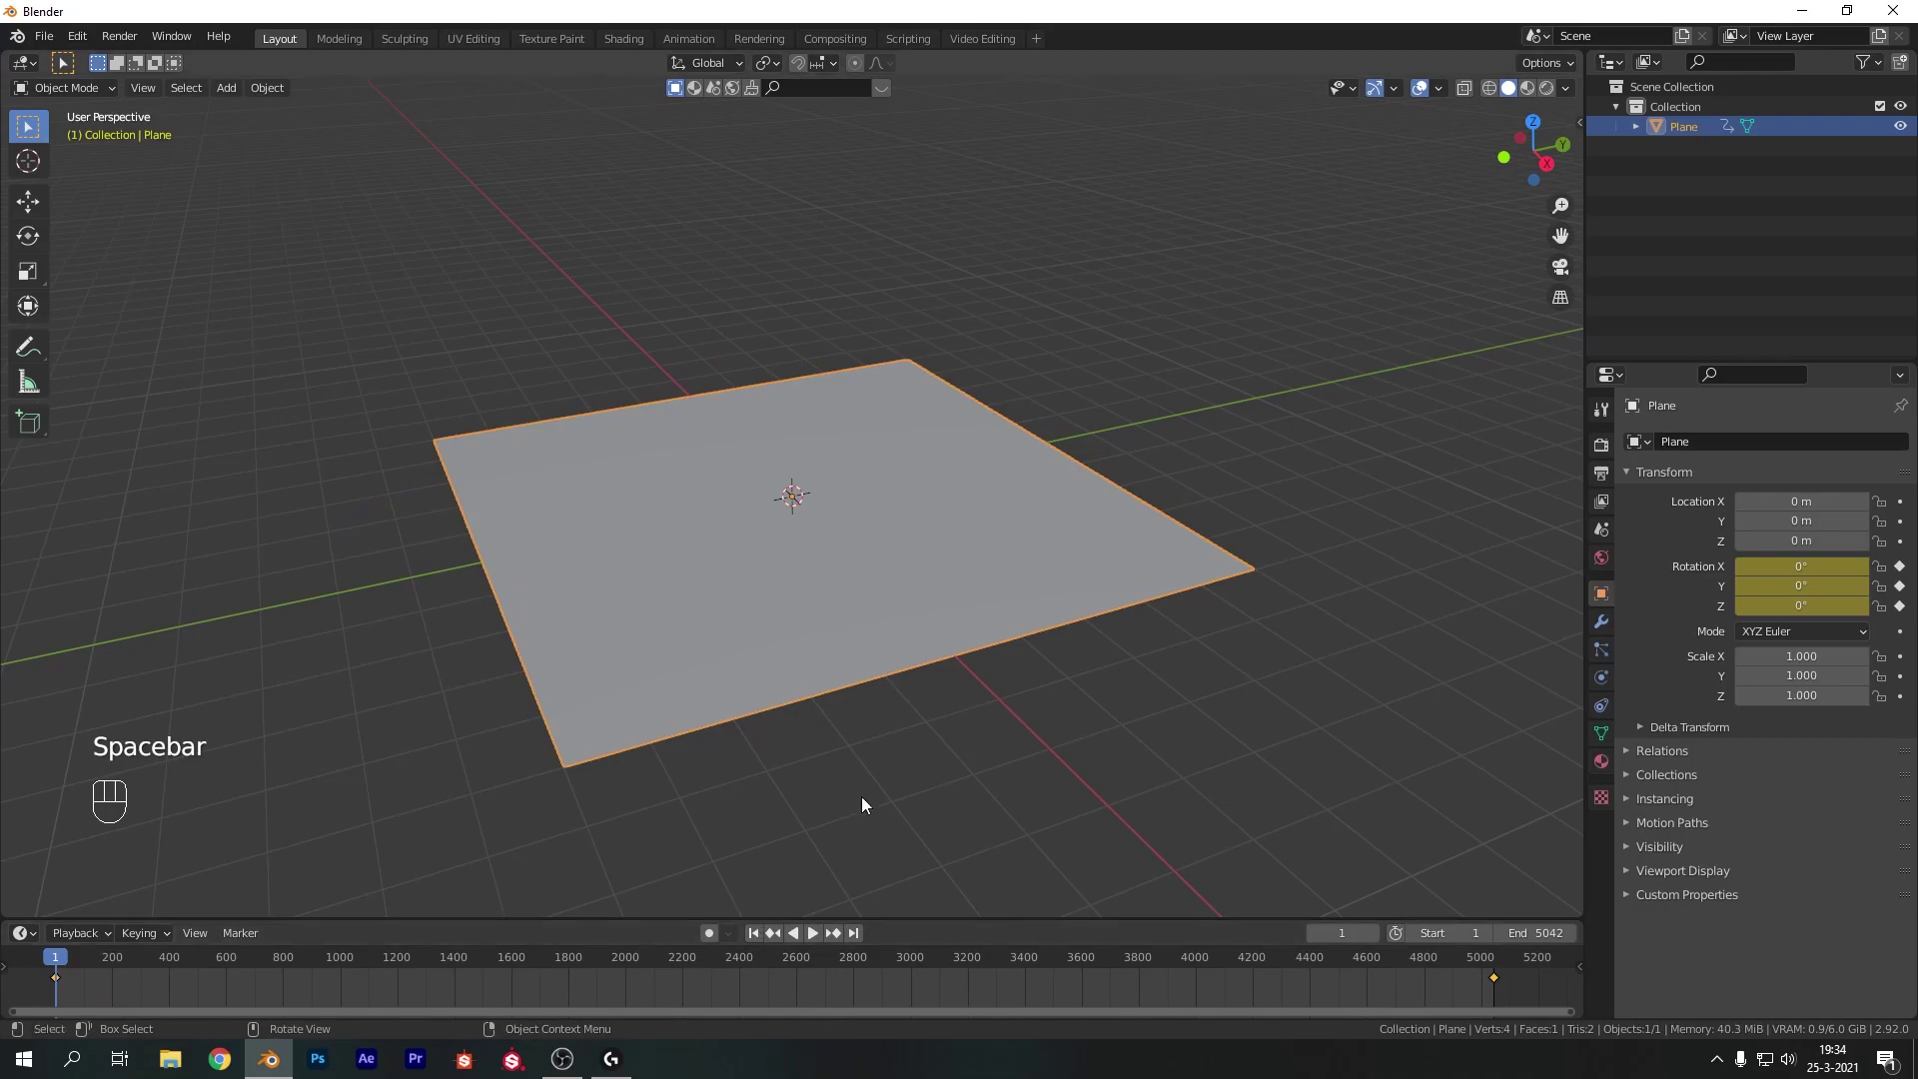
Add a UV sphere and raise it along Z to about 2.29 m above the plane
key(shift+a)
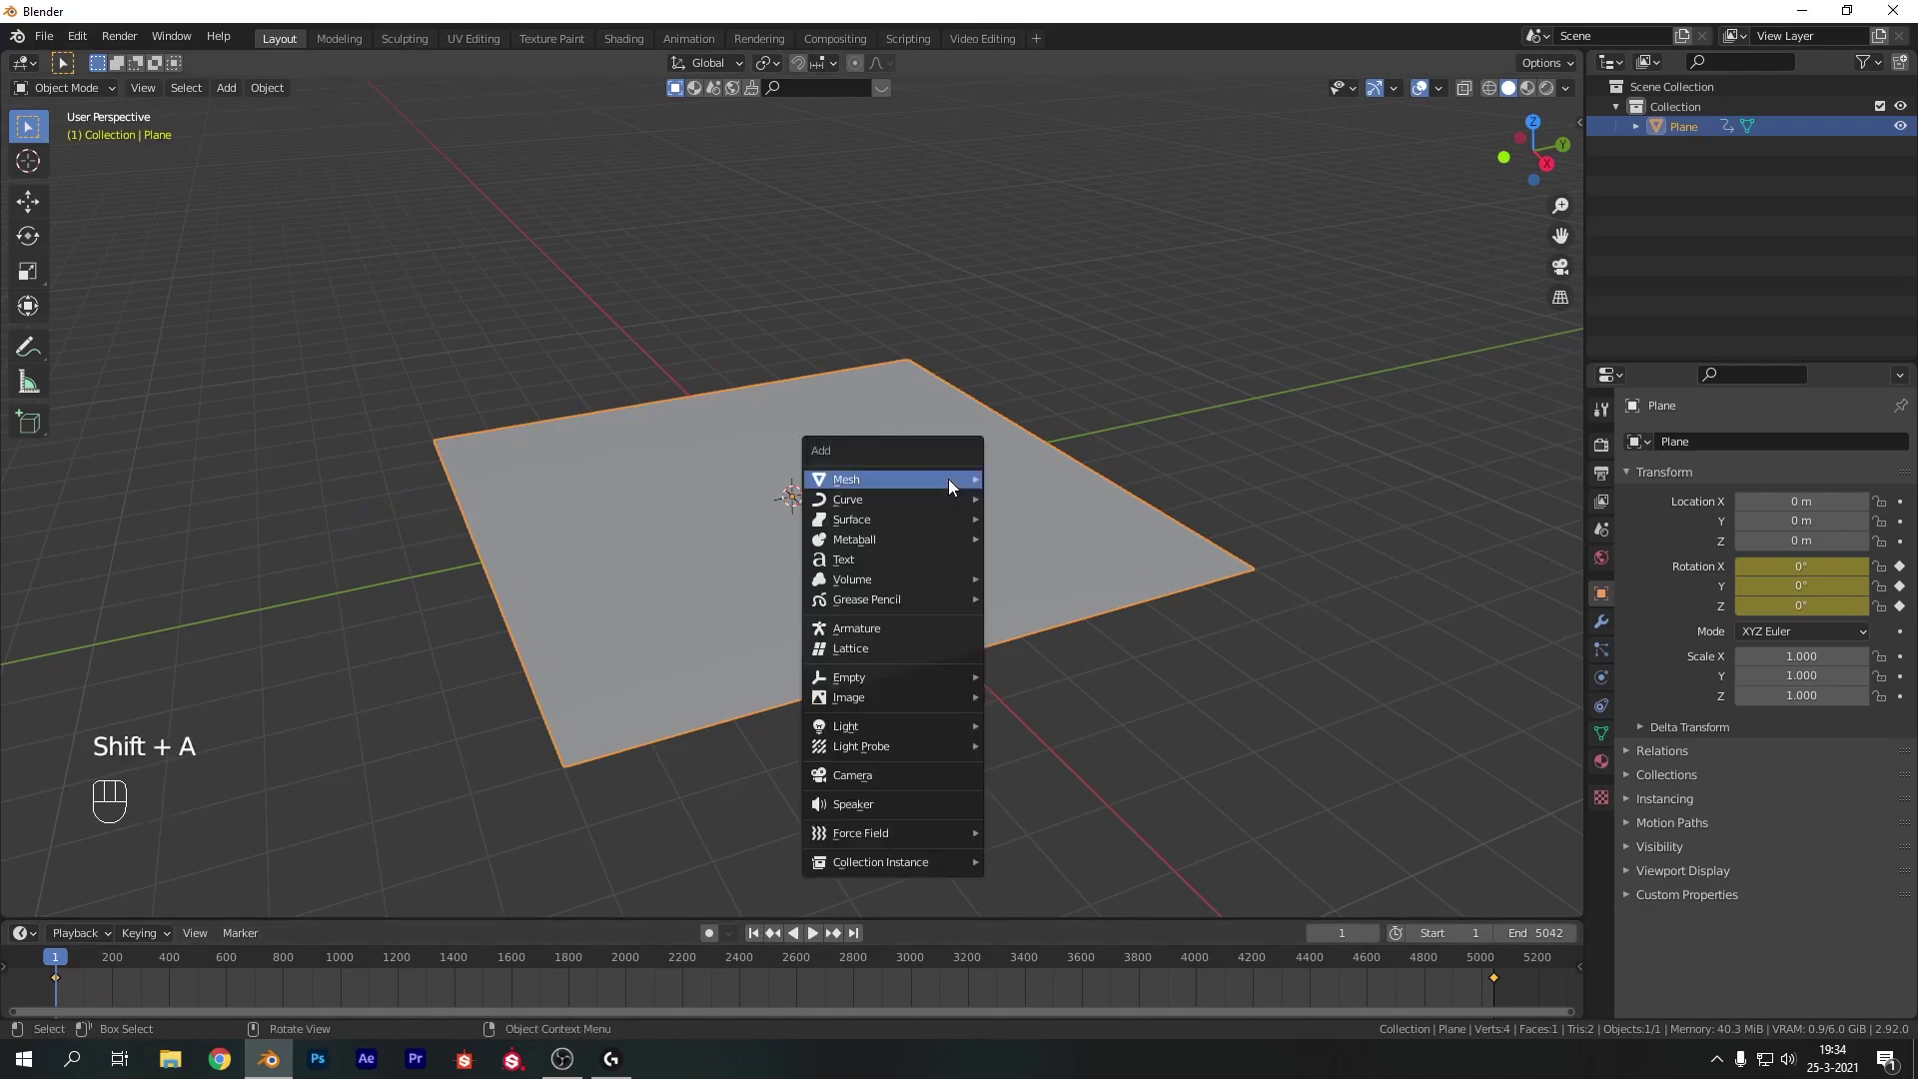
mouse_move(949, 479)
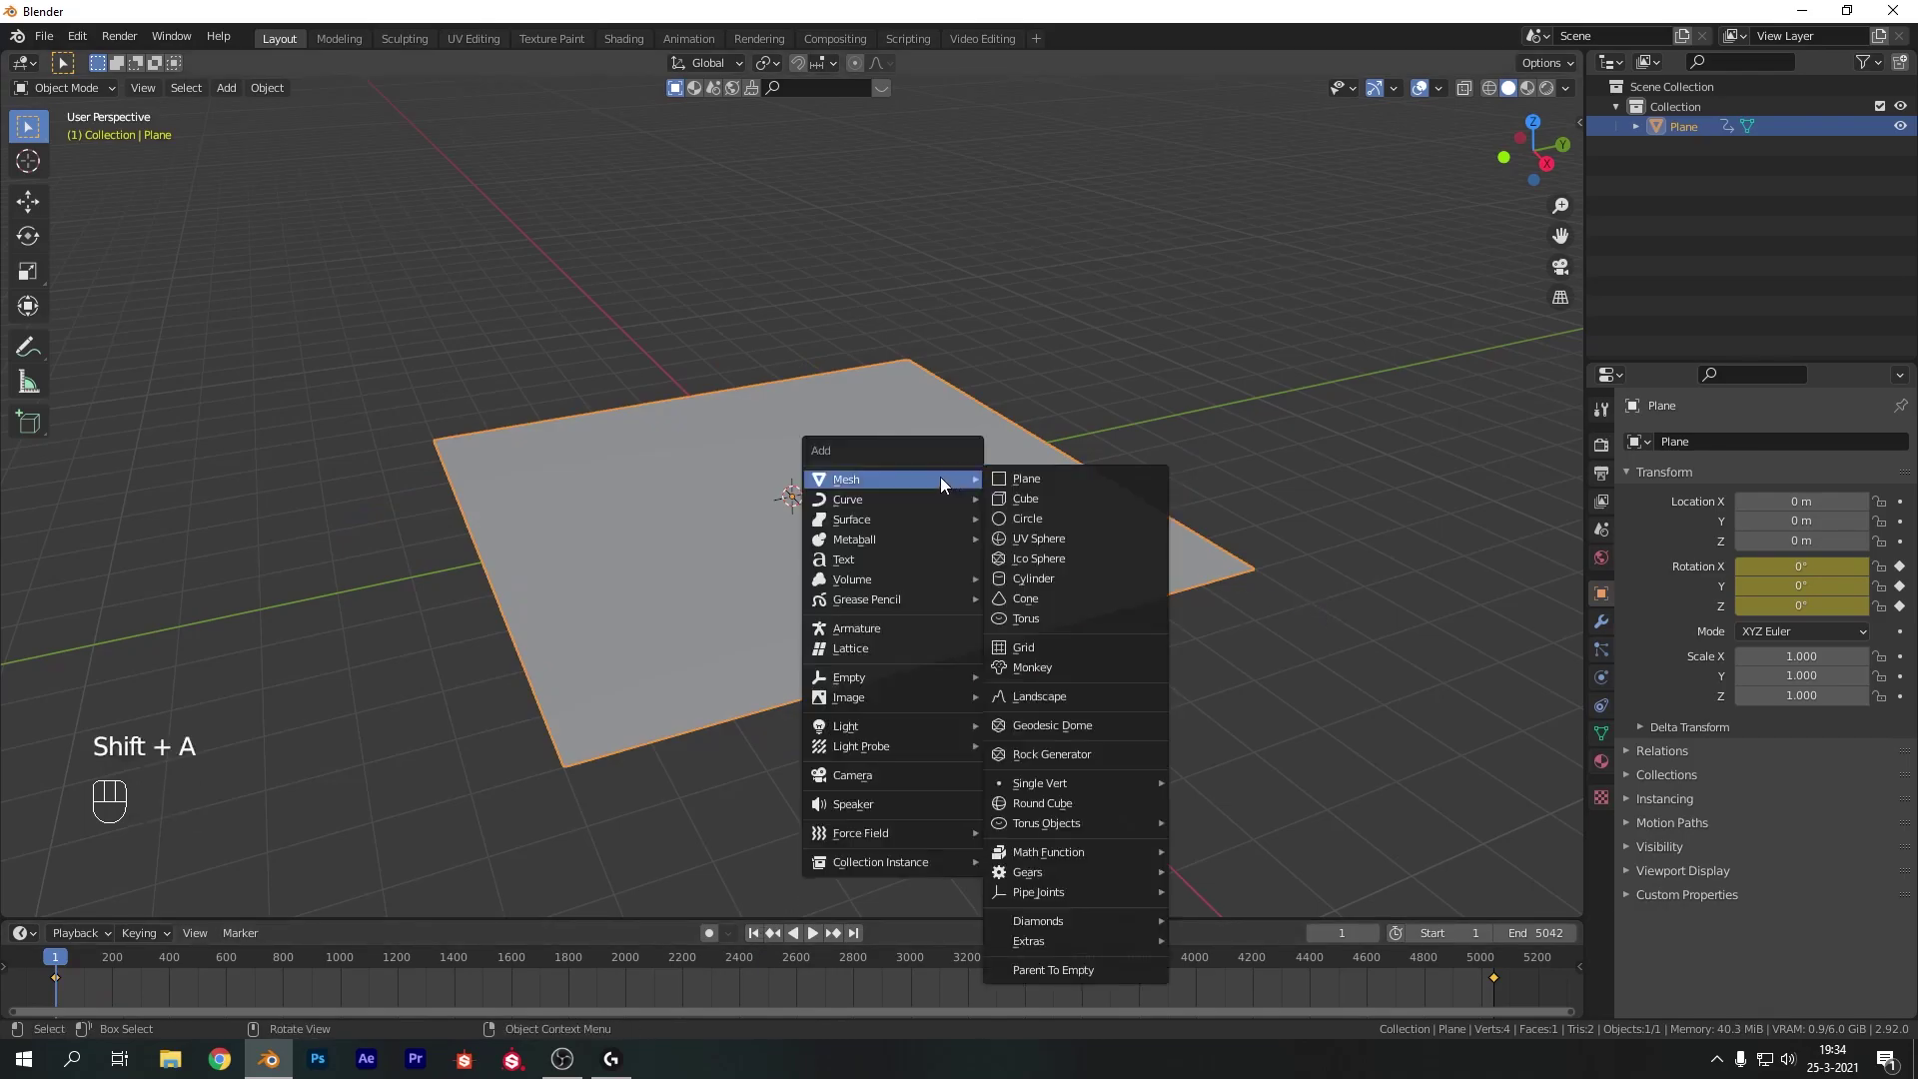
click(1047, 539)
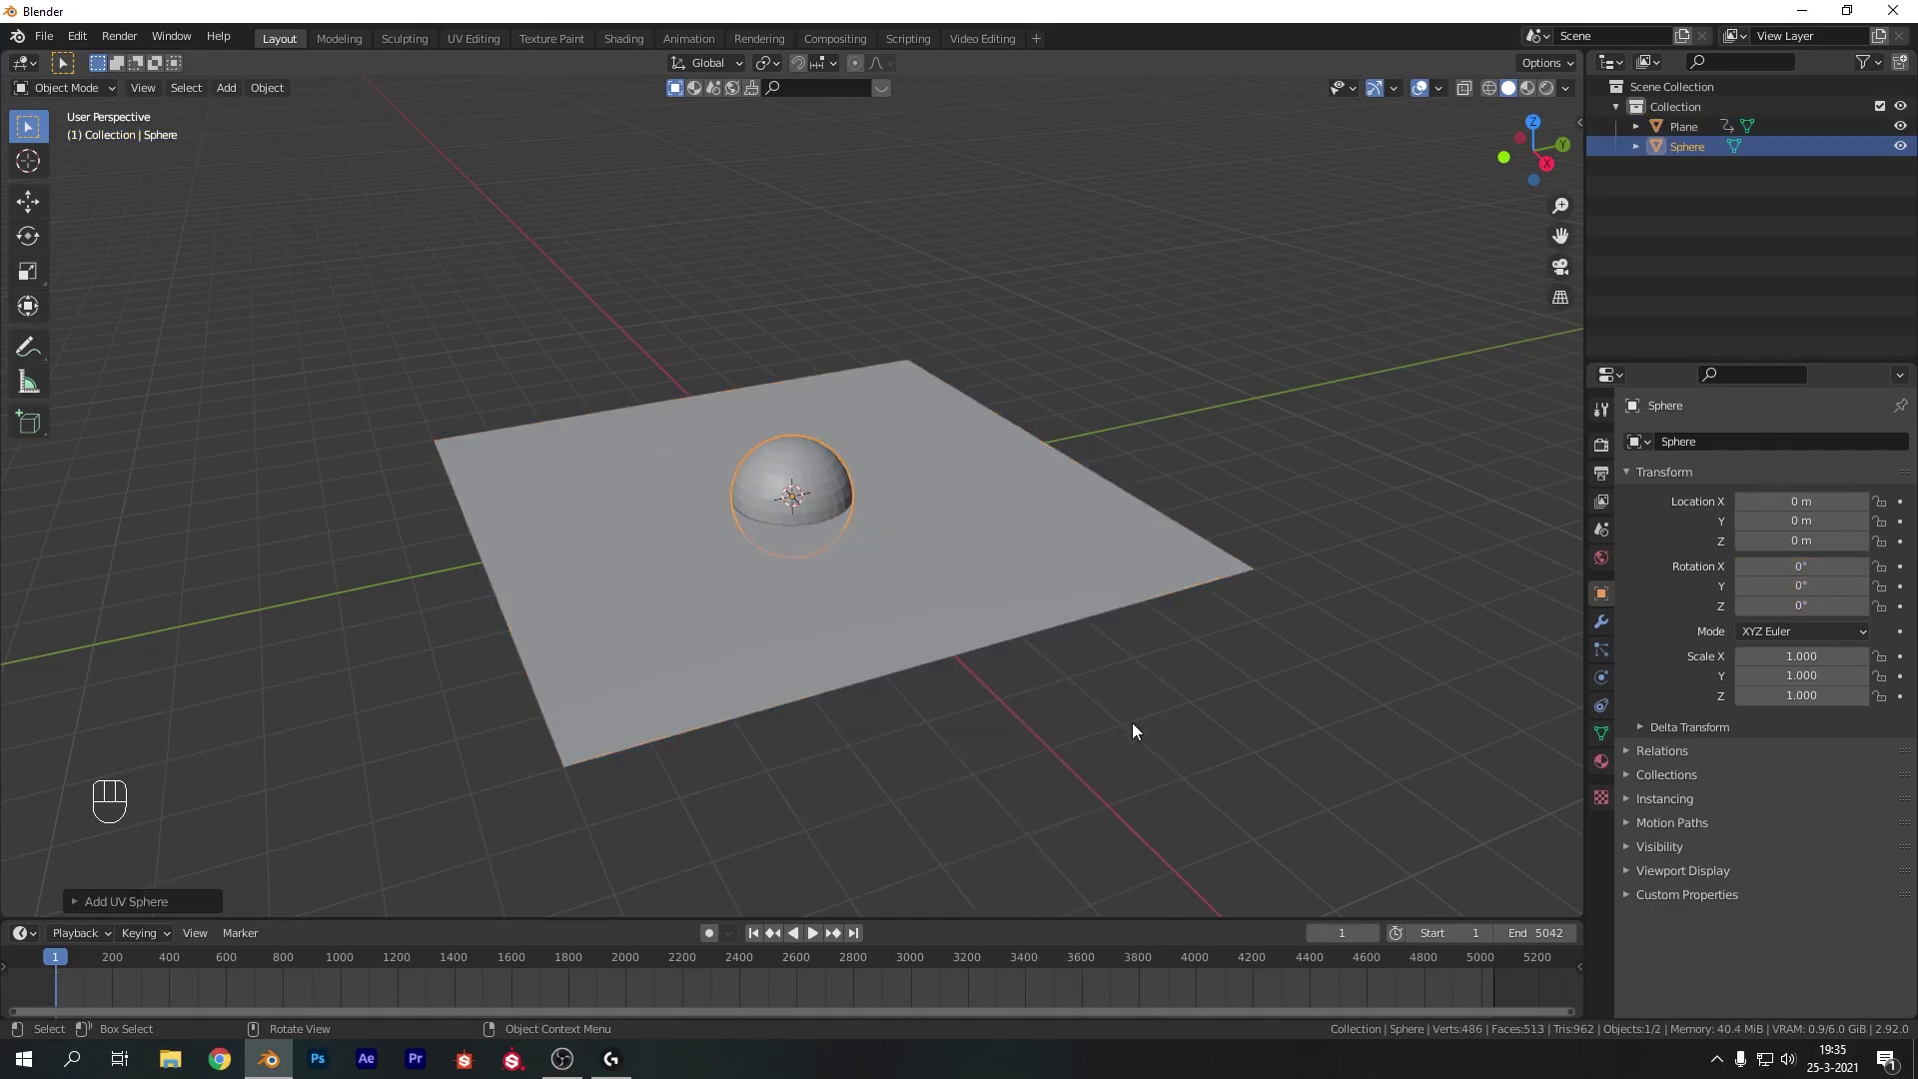
key(g)
key(z)
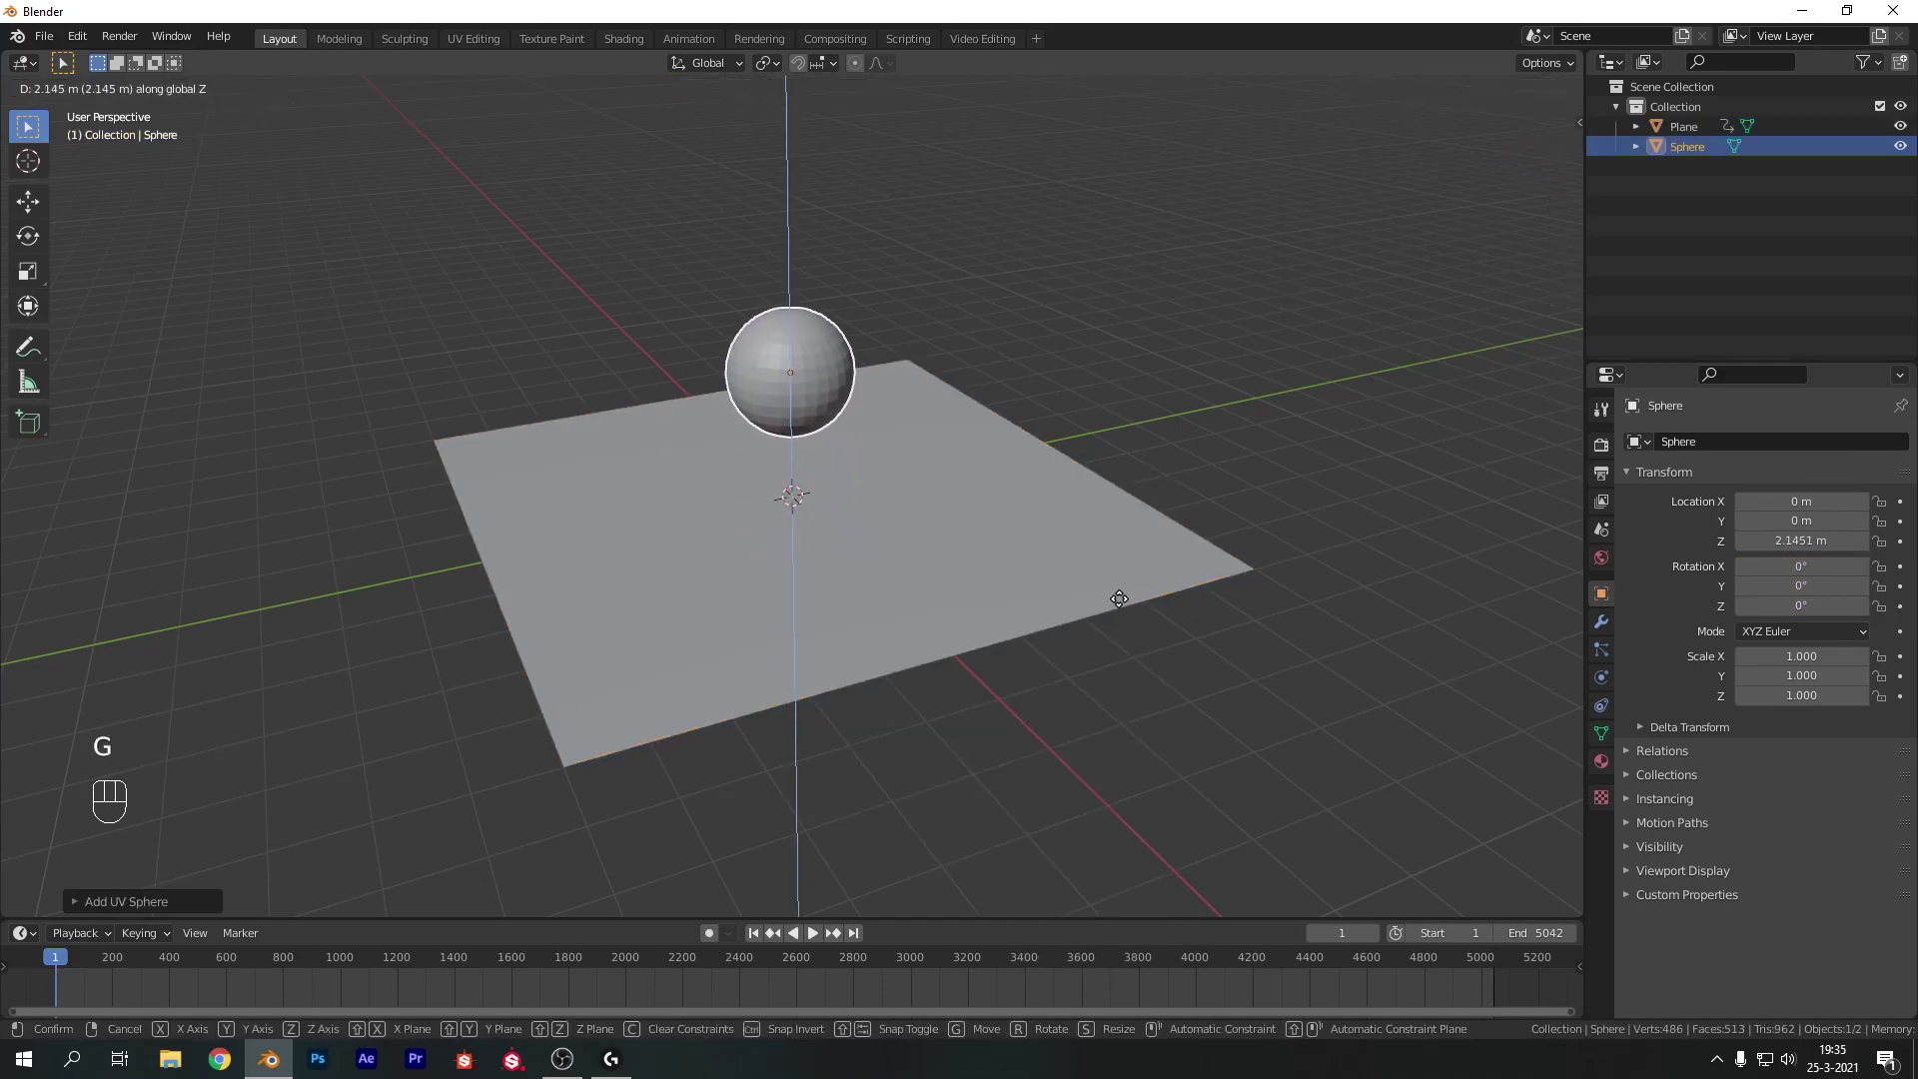
click(1111, 587)
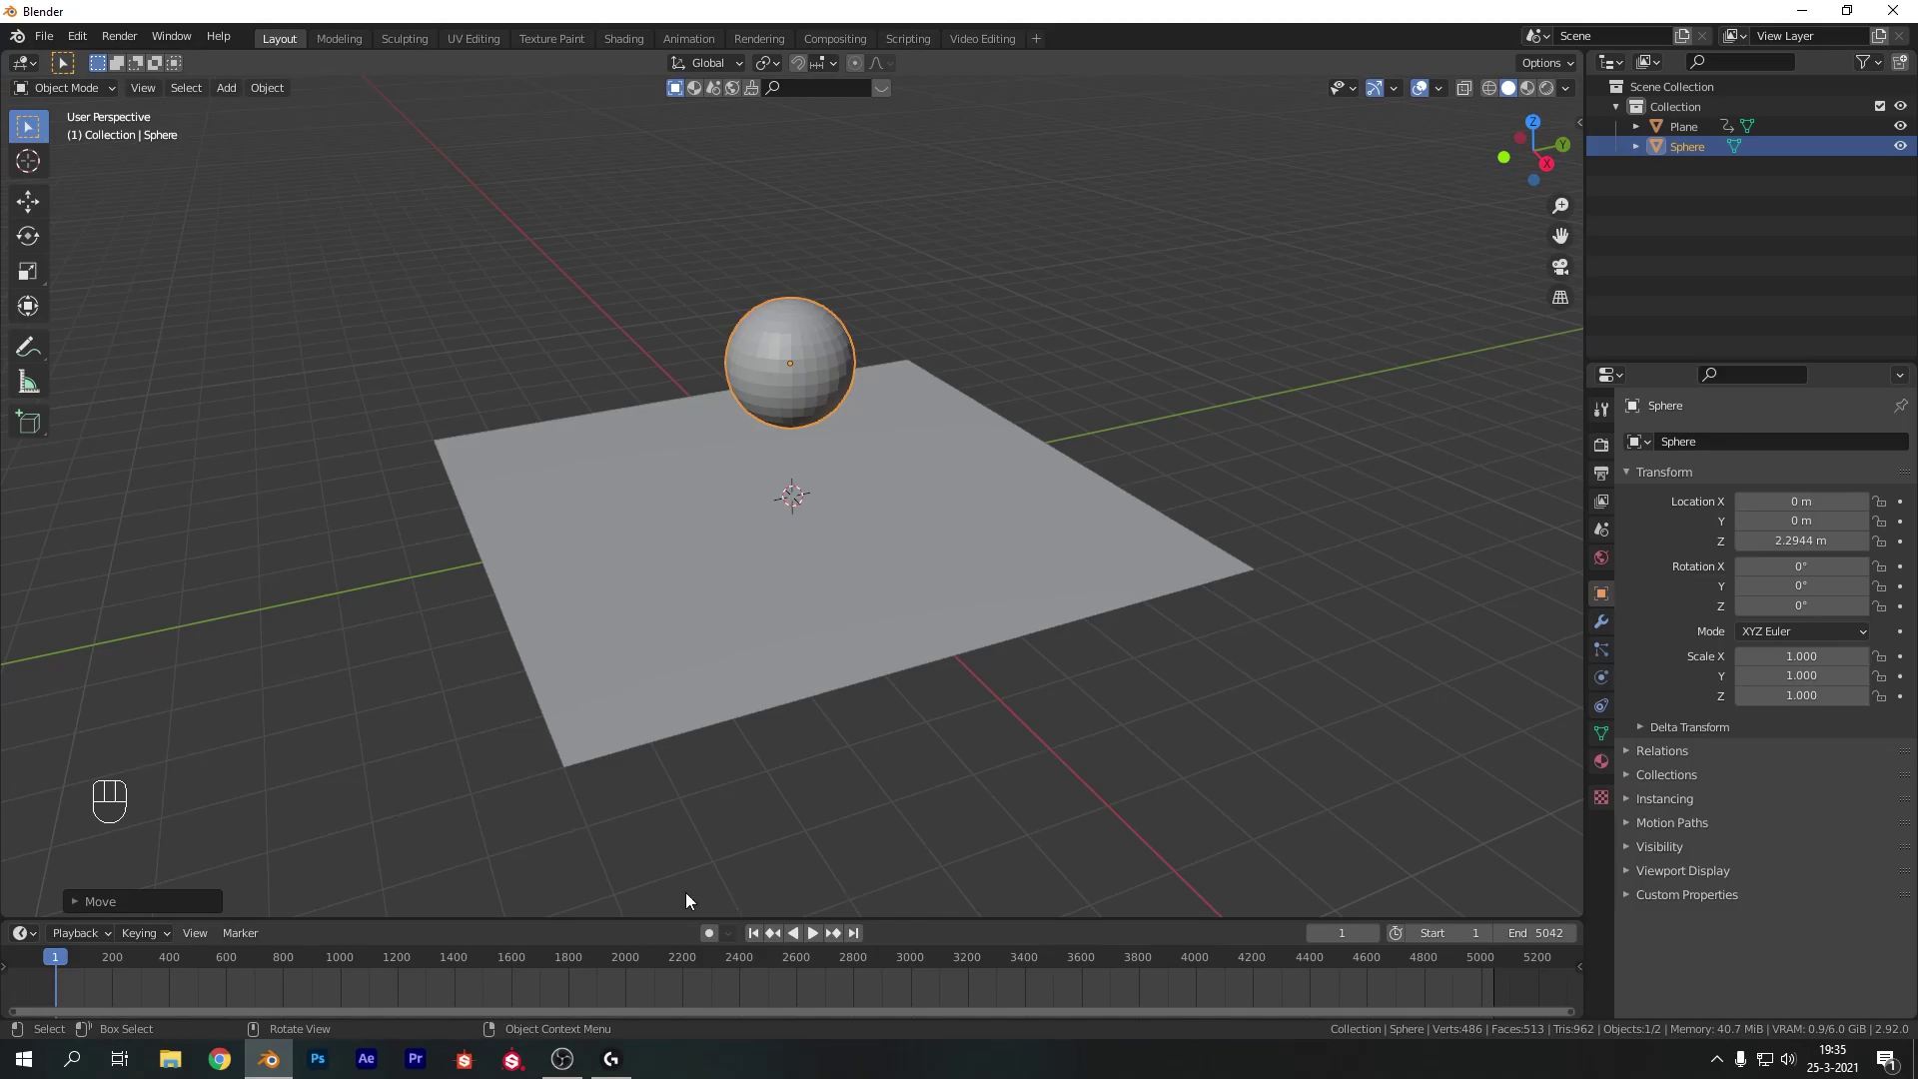
Keyframe the sphere's rotation at 0° on frame 1 and 720° about Z on frame 5042, with Linear interpolation
key(i)
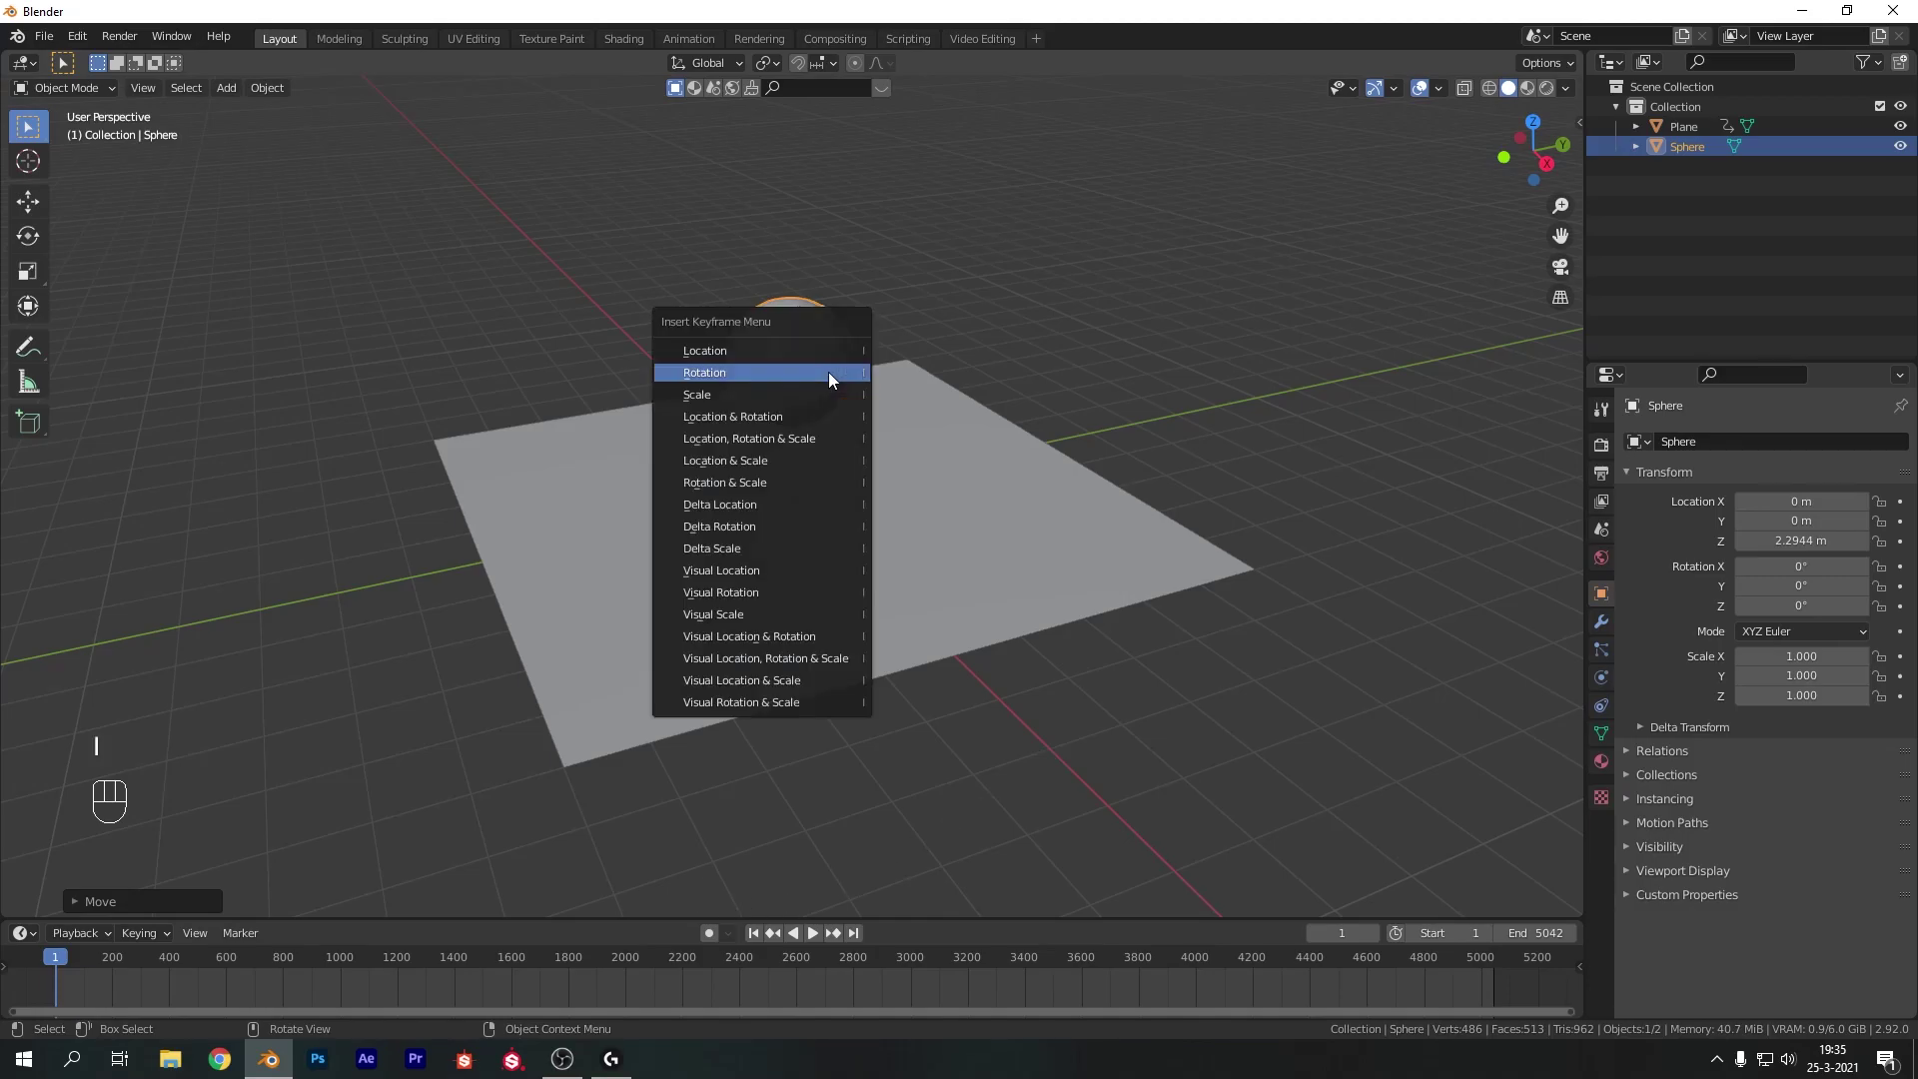
click(830, 371)
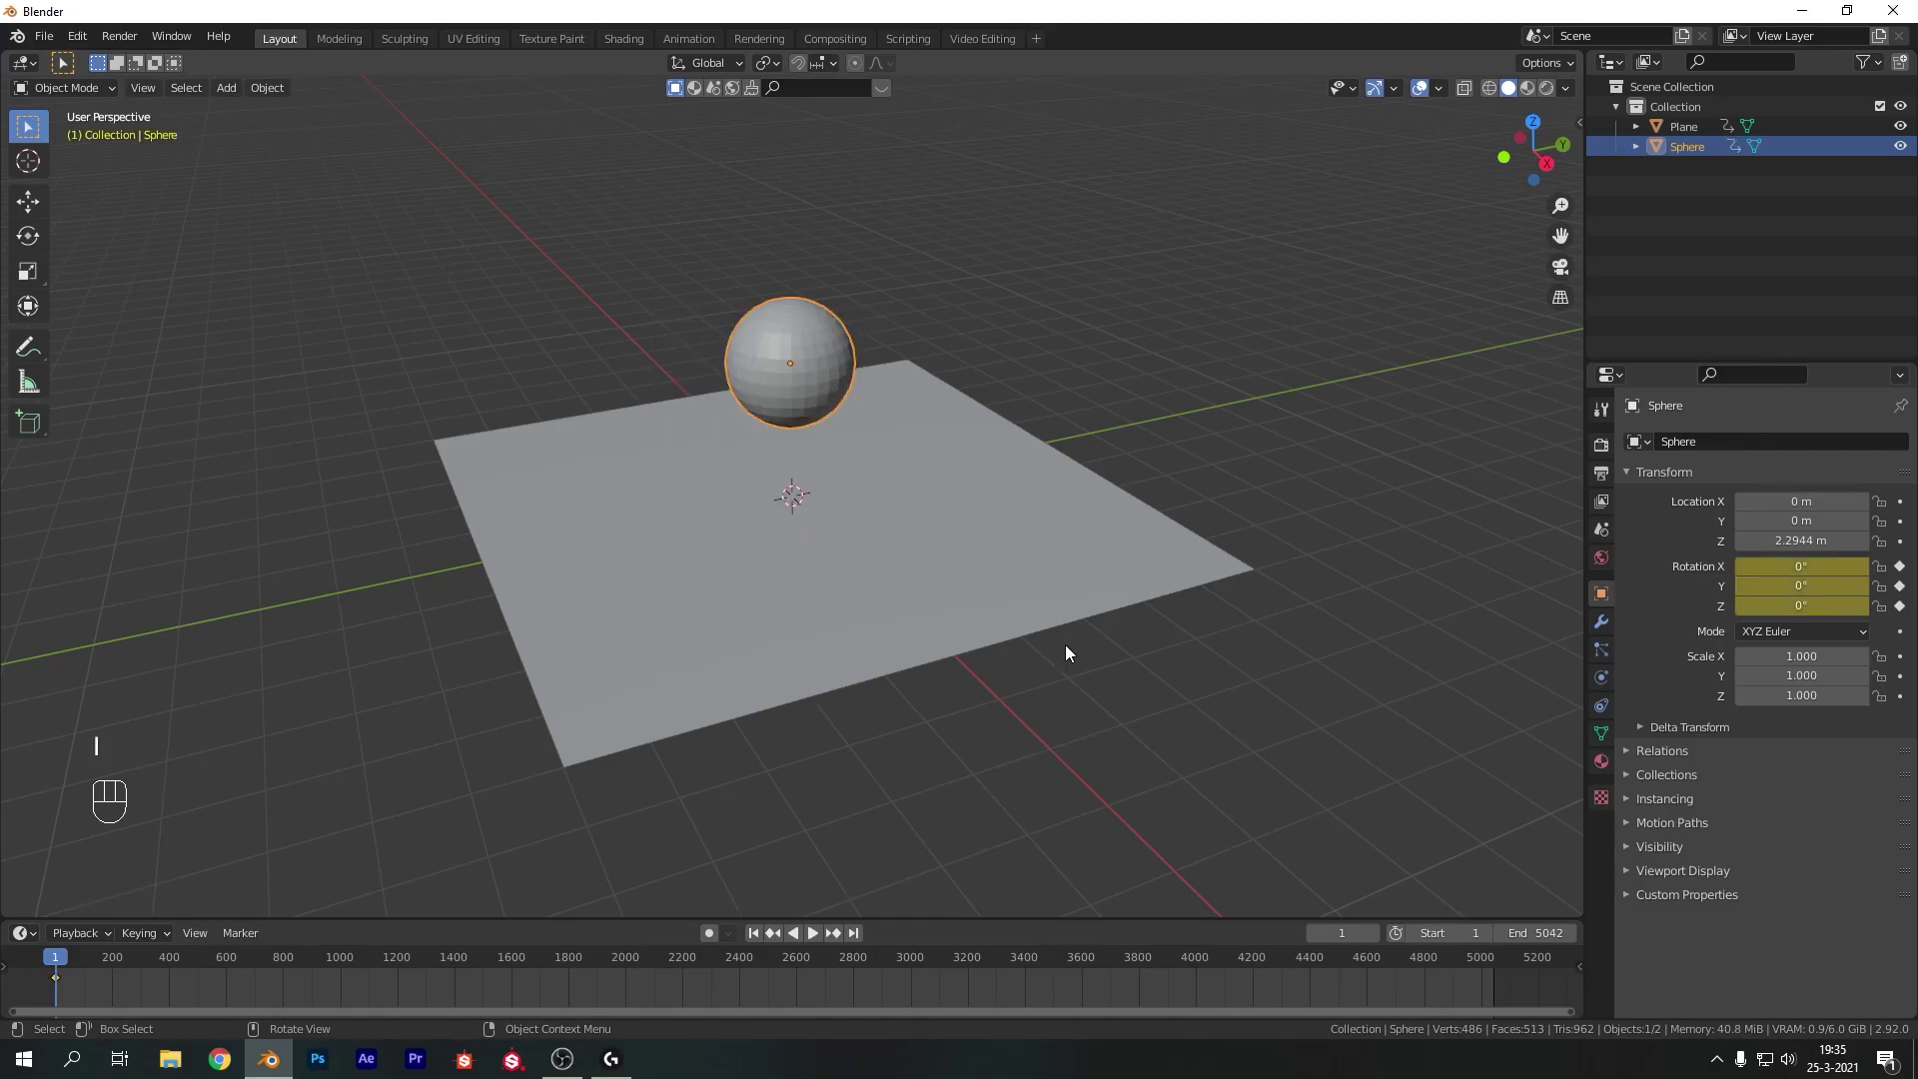
click(856, 933)
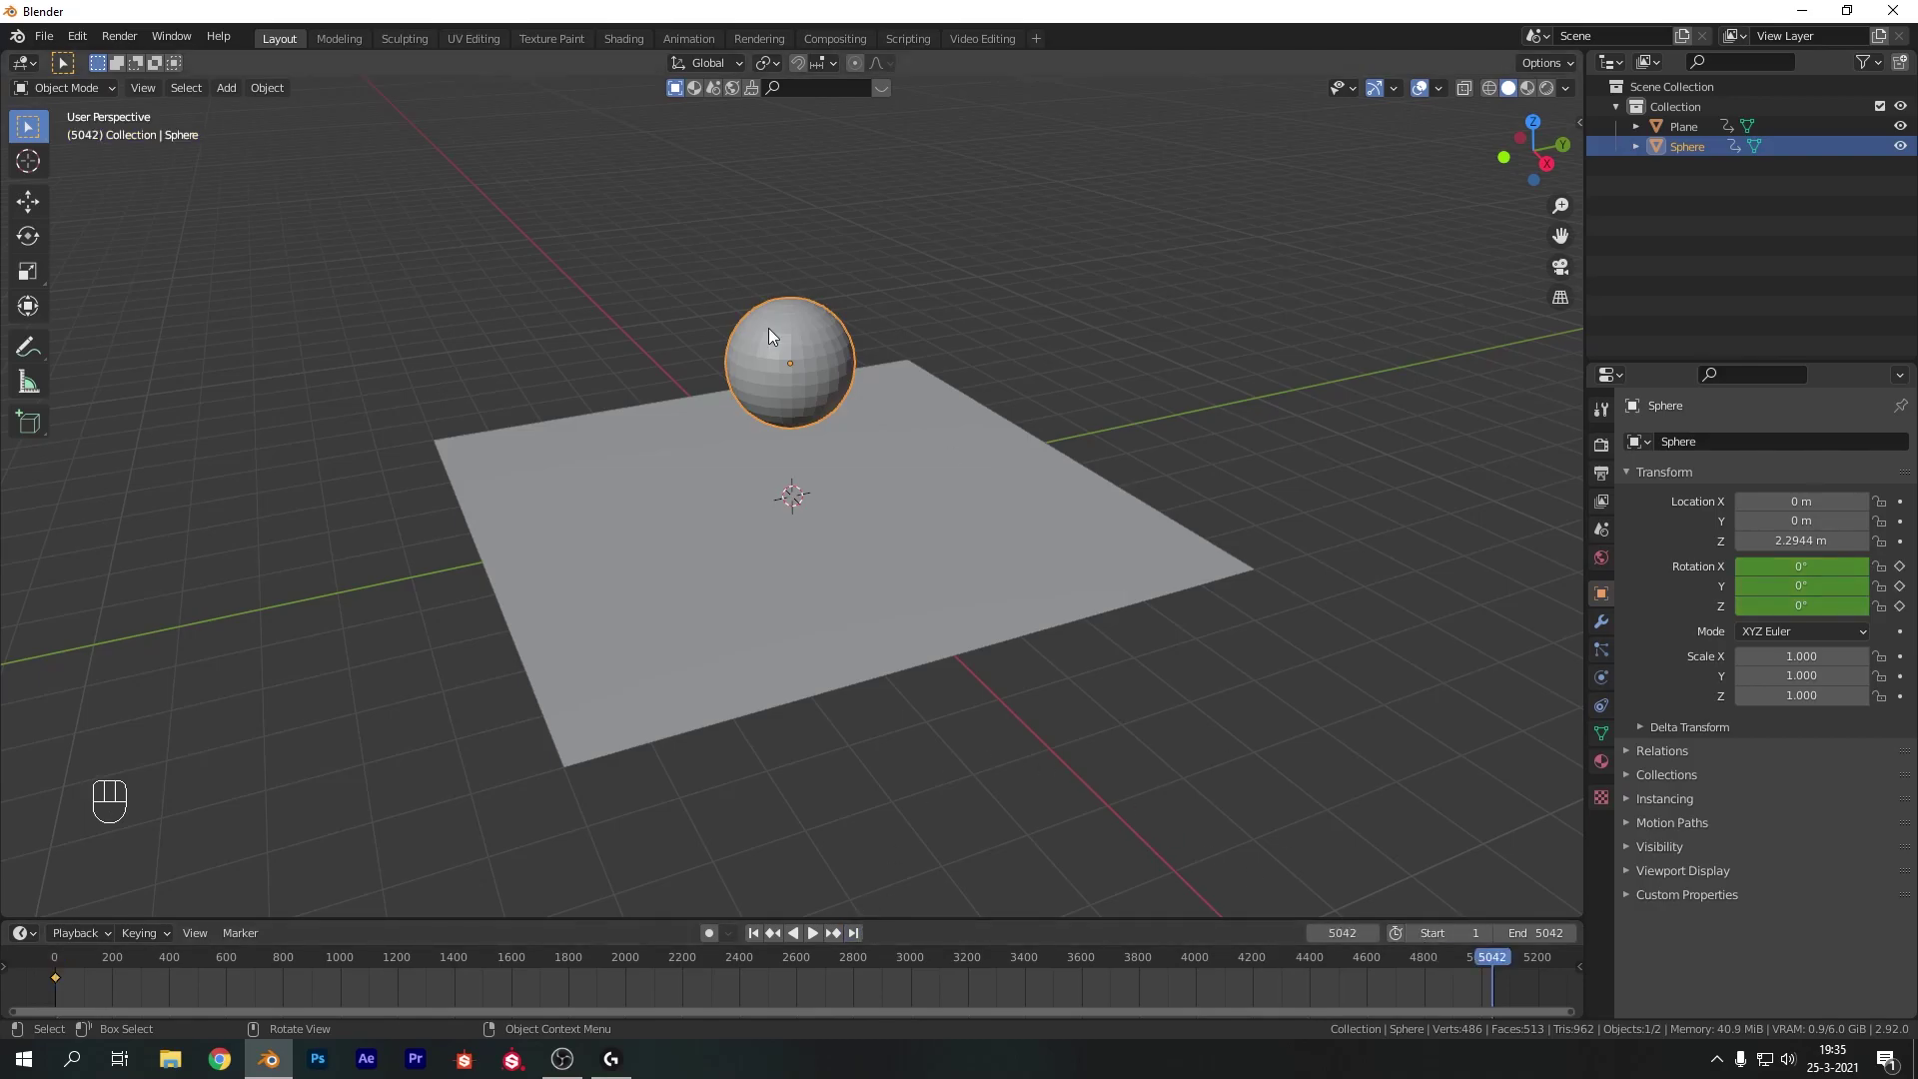
text(r720)
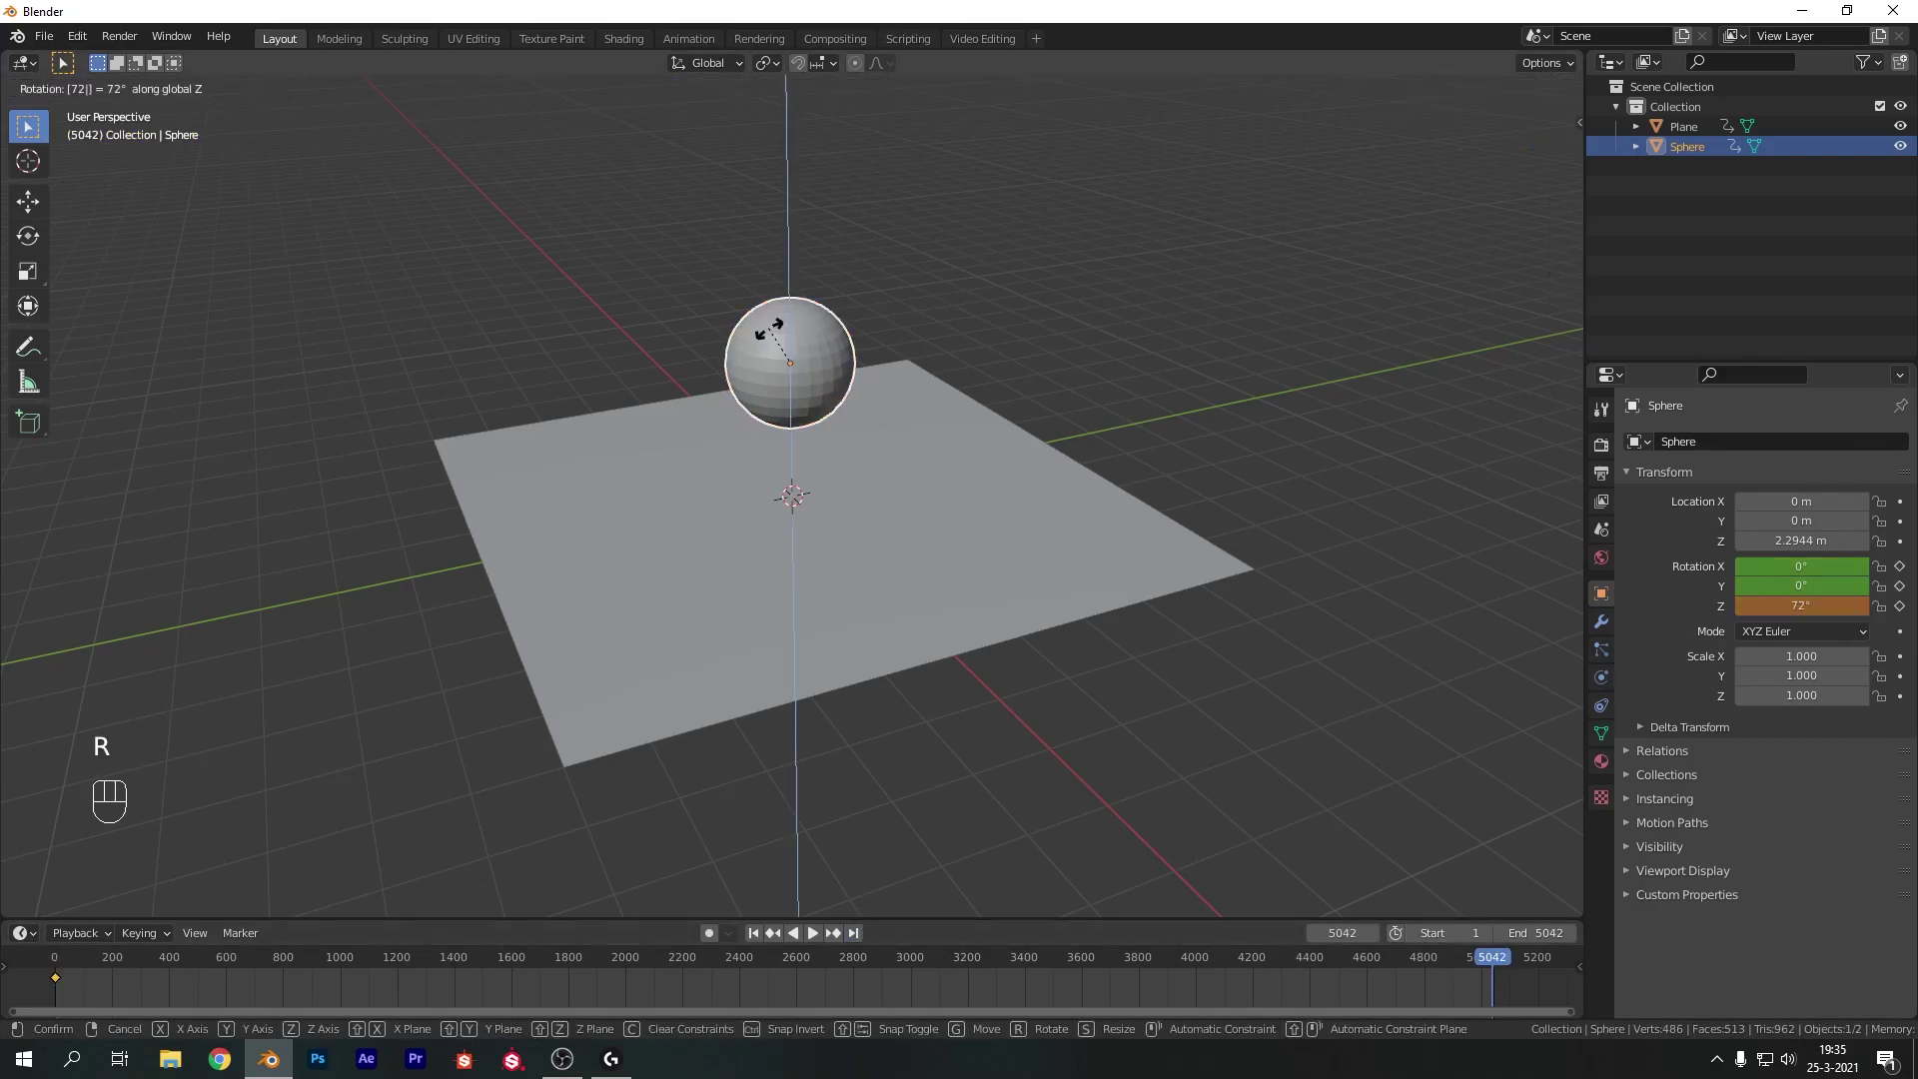
key(Return)
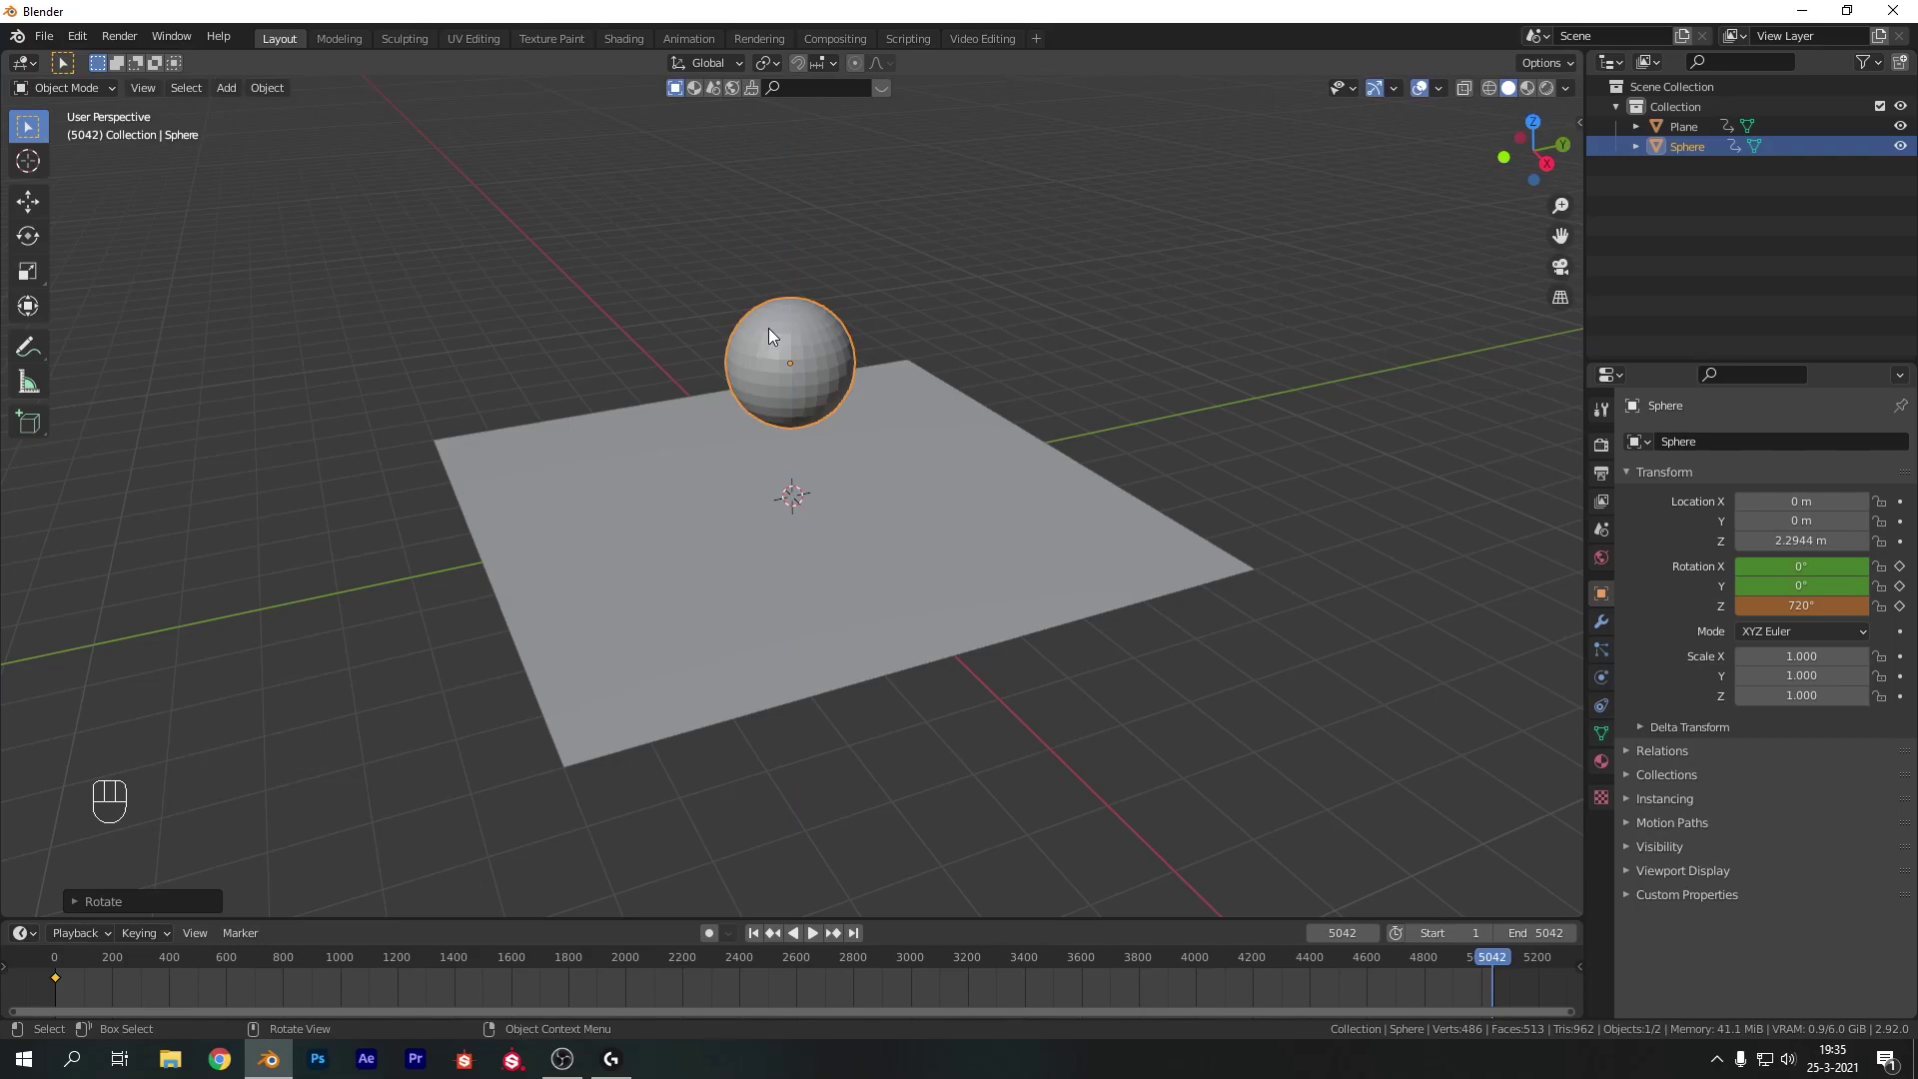
key(i)
click(771, 328)
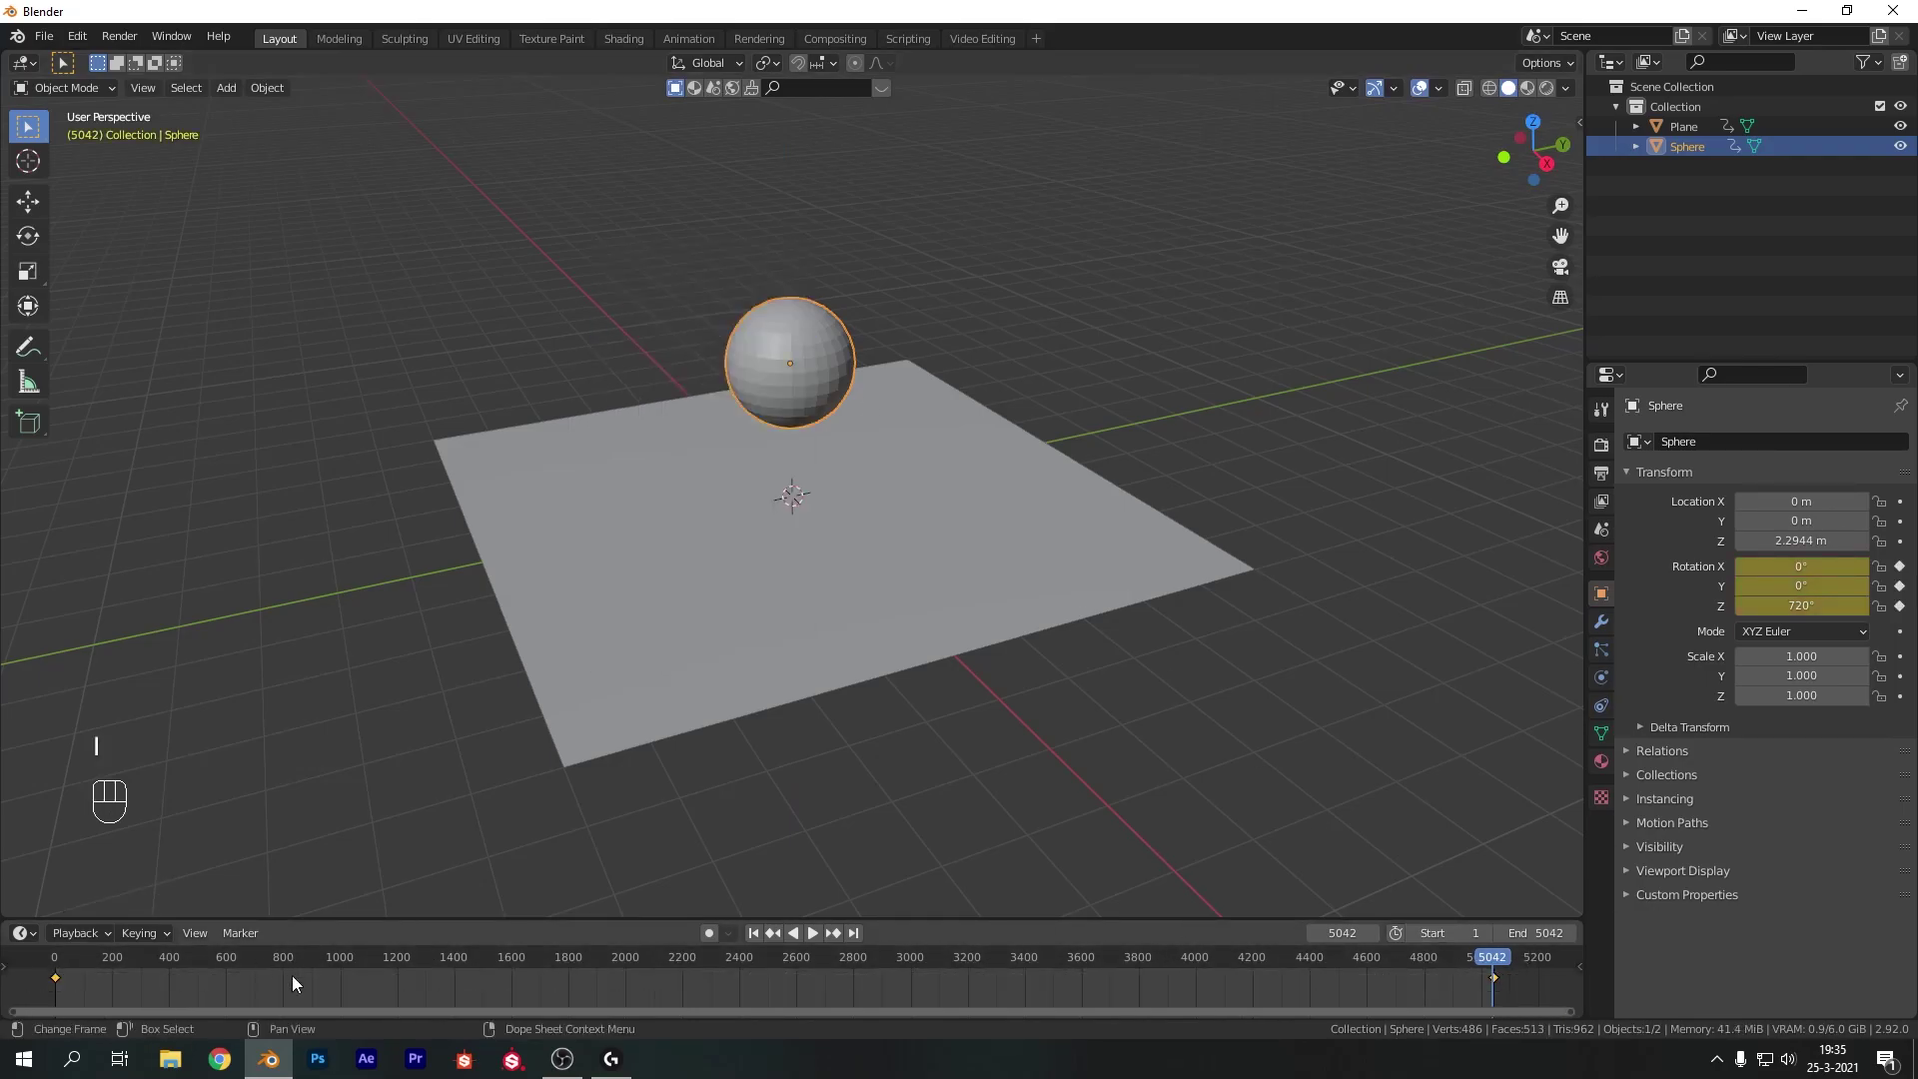
key(t)
click(266, 903)
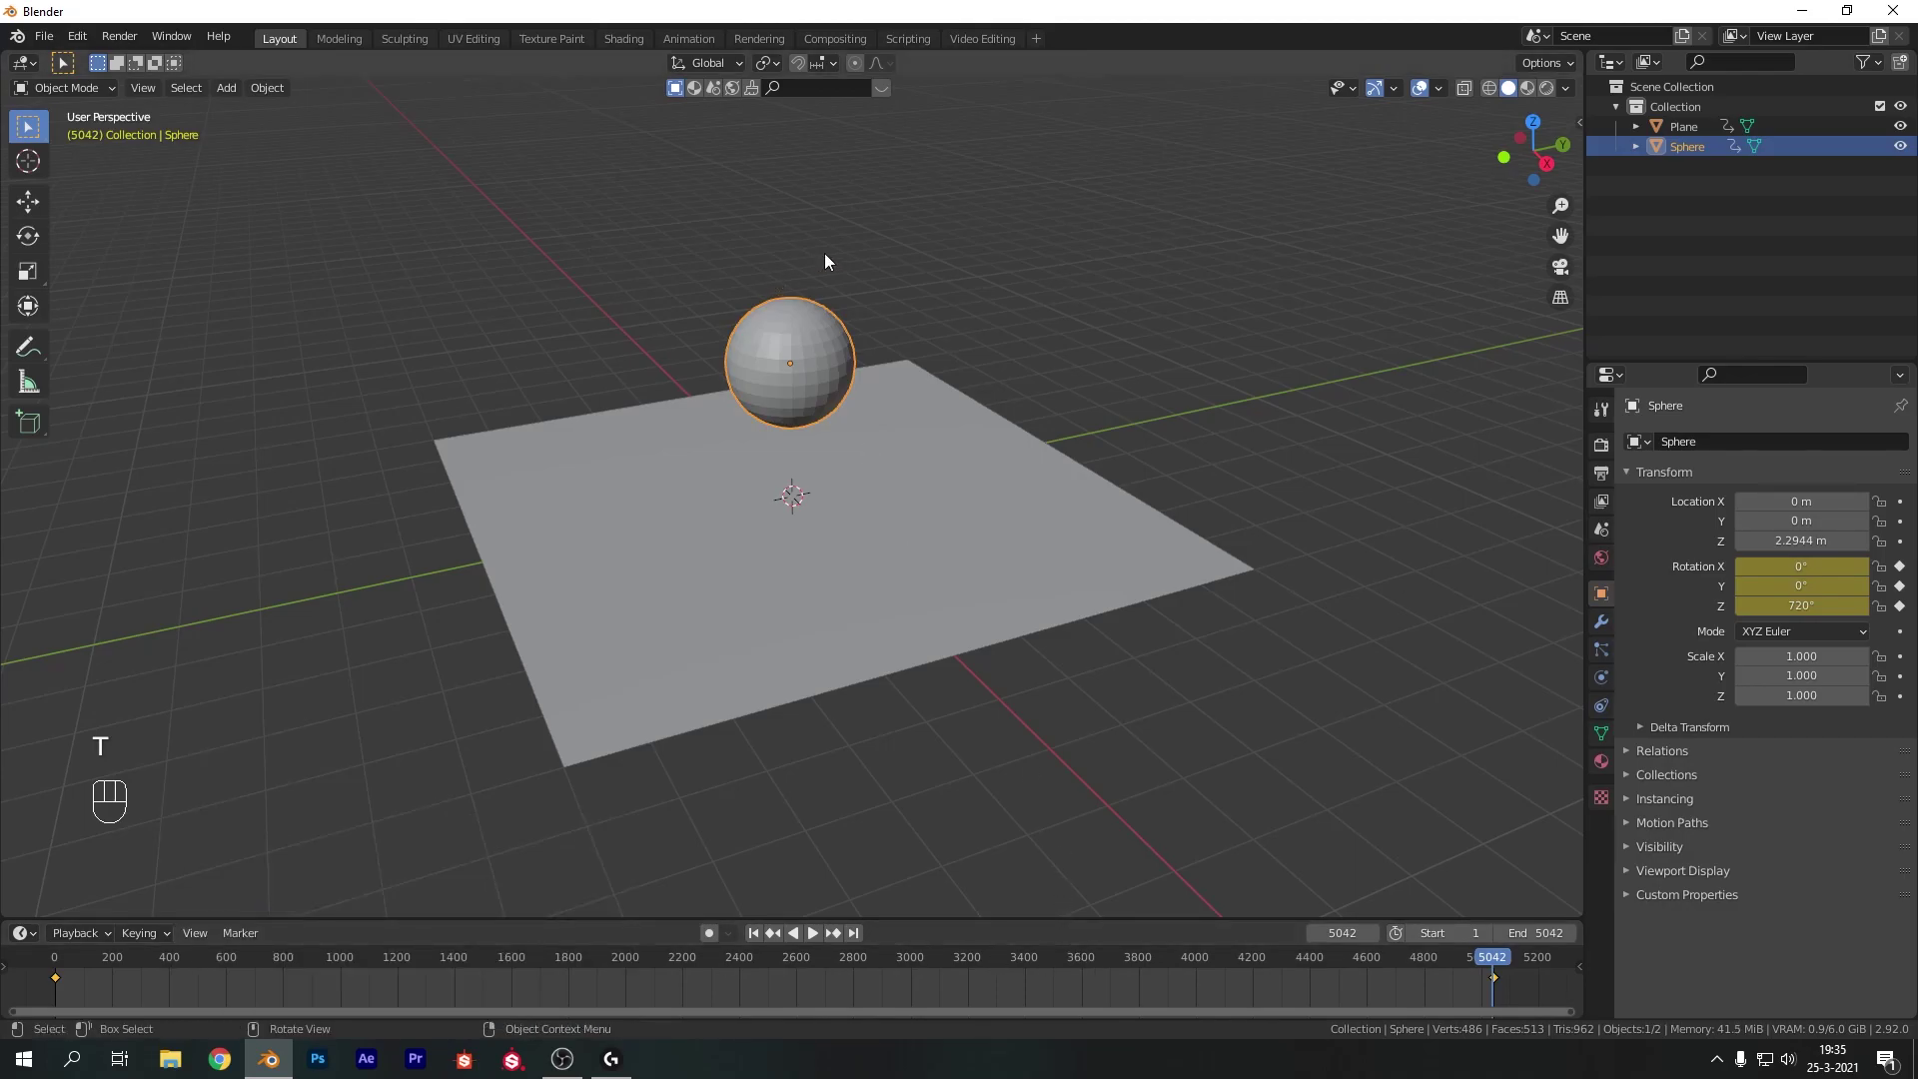
Apply smooth shading to the sphere and deselect it
right_click(789, 322)
click(788, 316)
click(1009, 349)
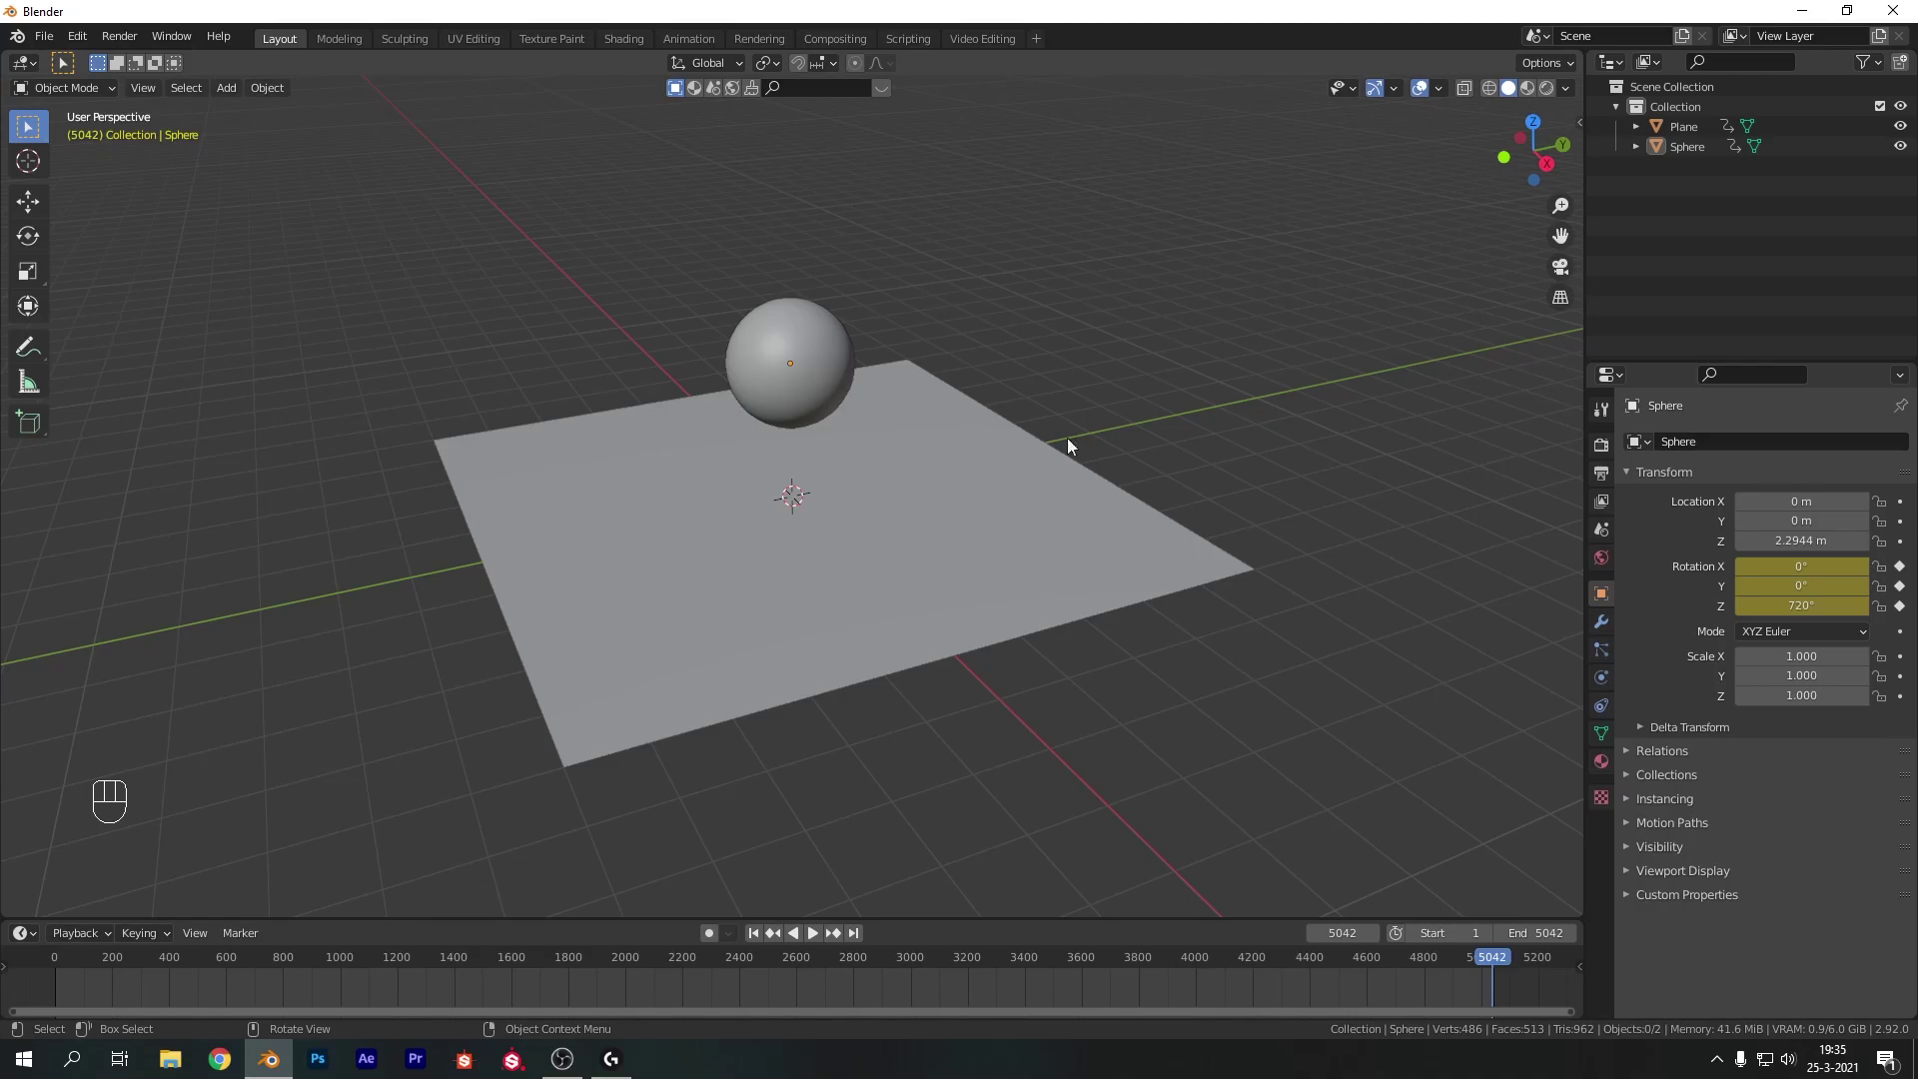
Add a Subdivision Surface modifier to the plane in Simple mode, with viewport and render levels of 6
click(815, 564)
click(1600, 621)
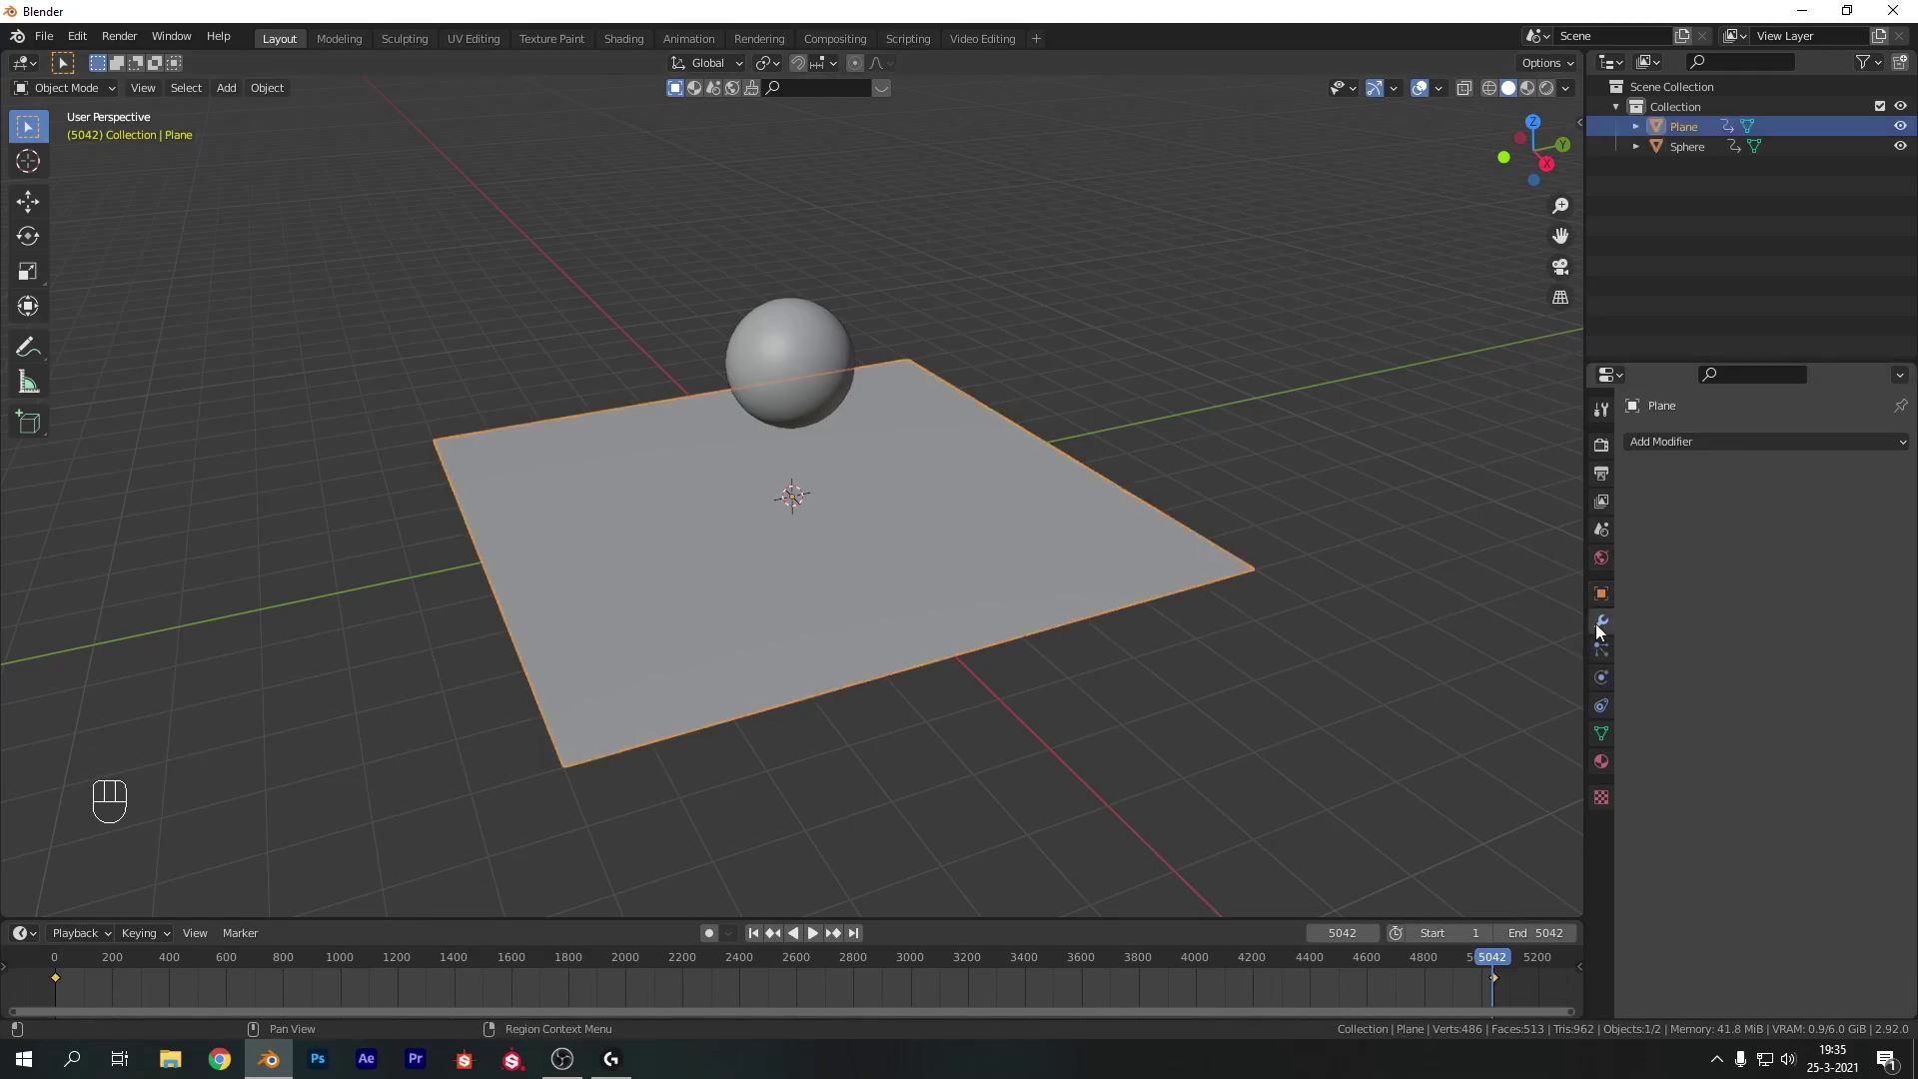
click(1696, 442)
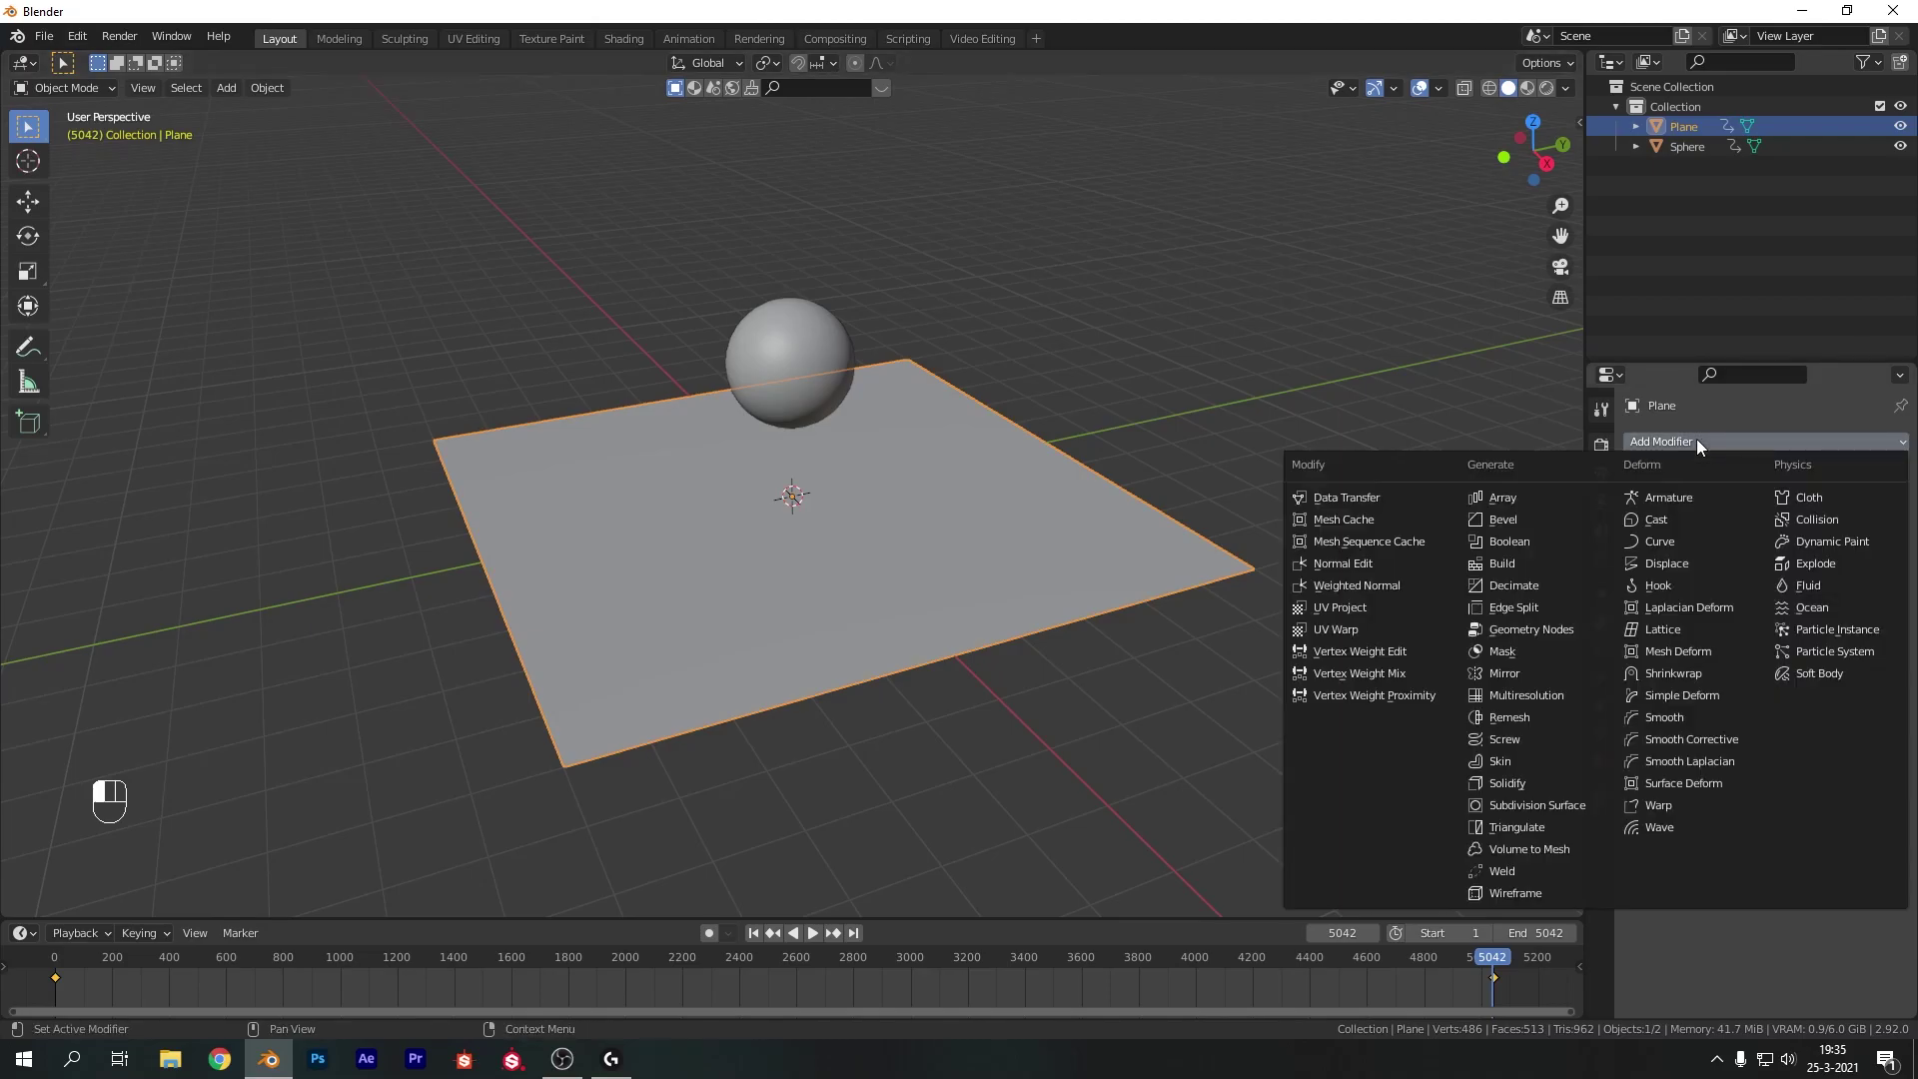
click(1544, 805)
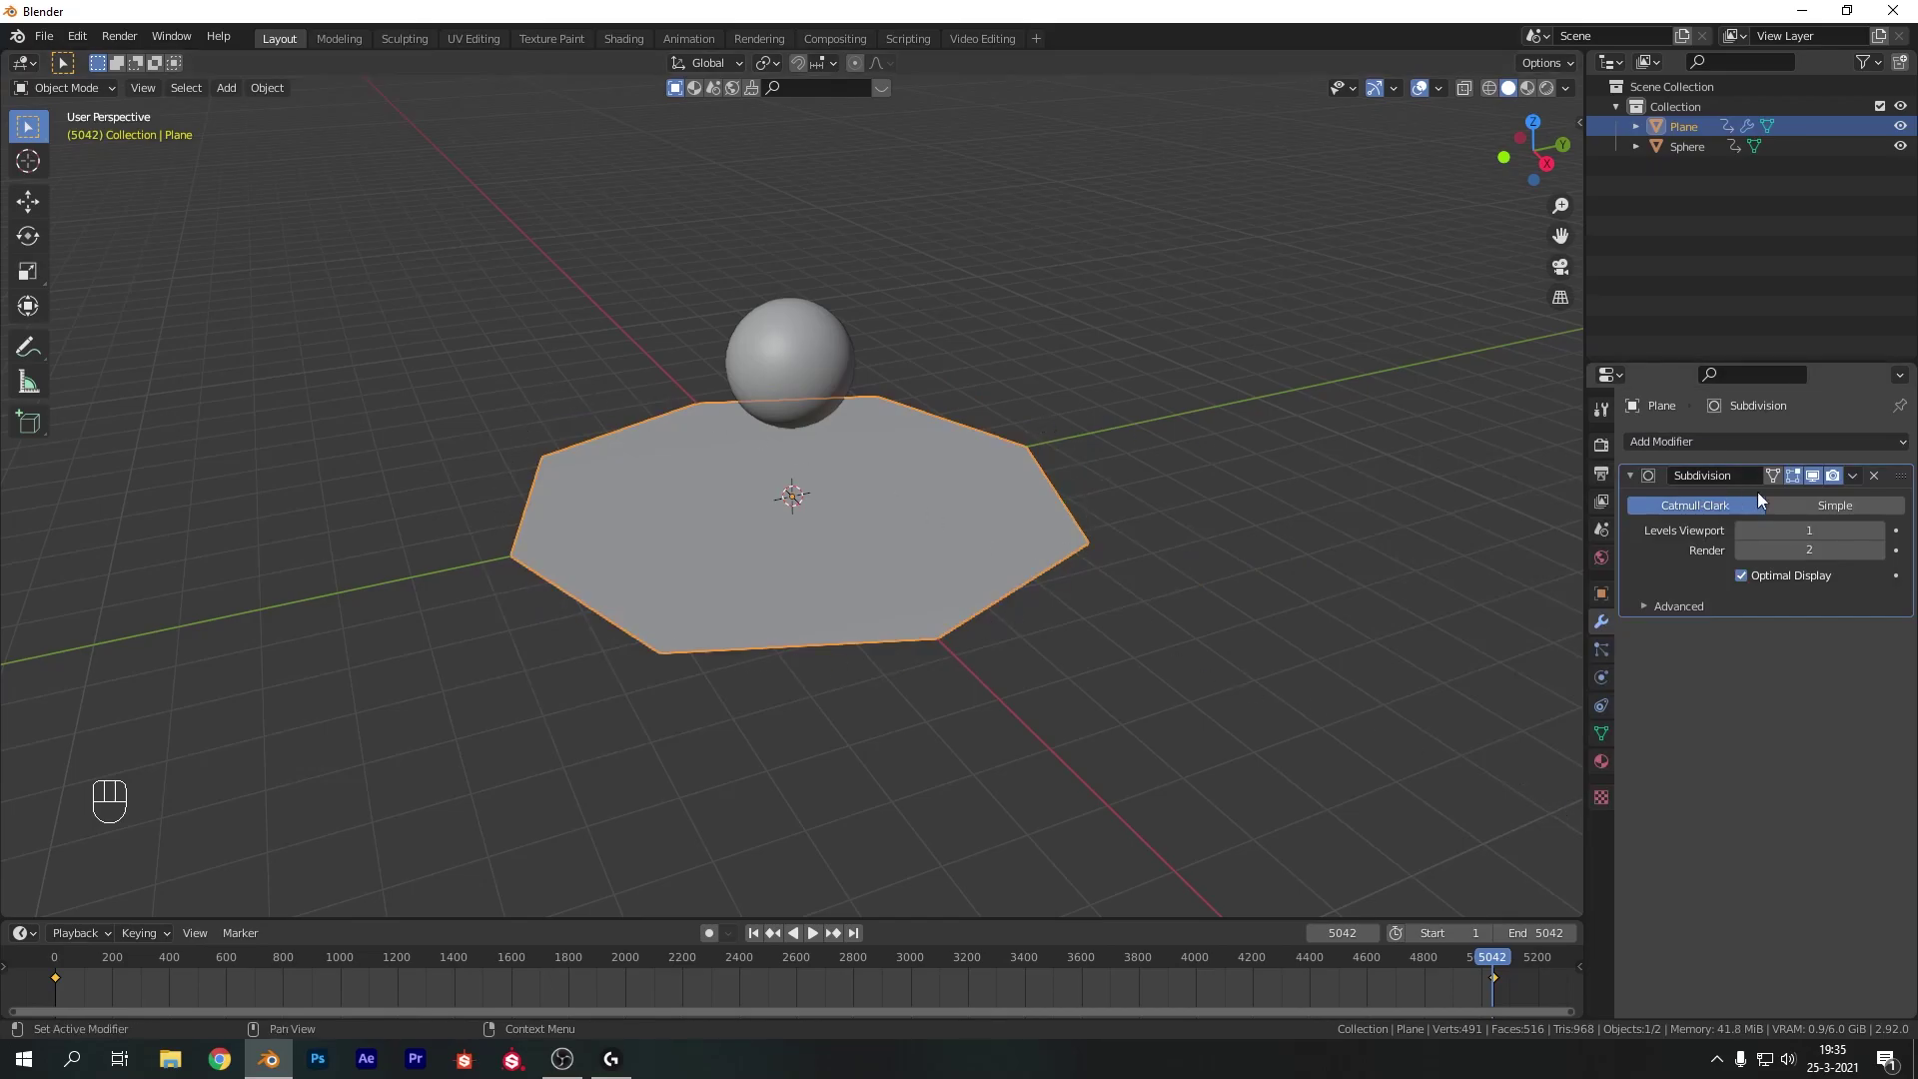
click(1836, 506)
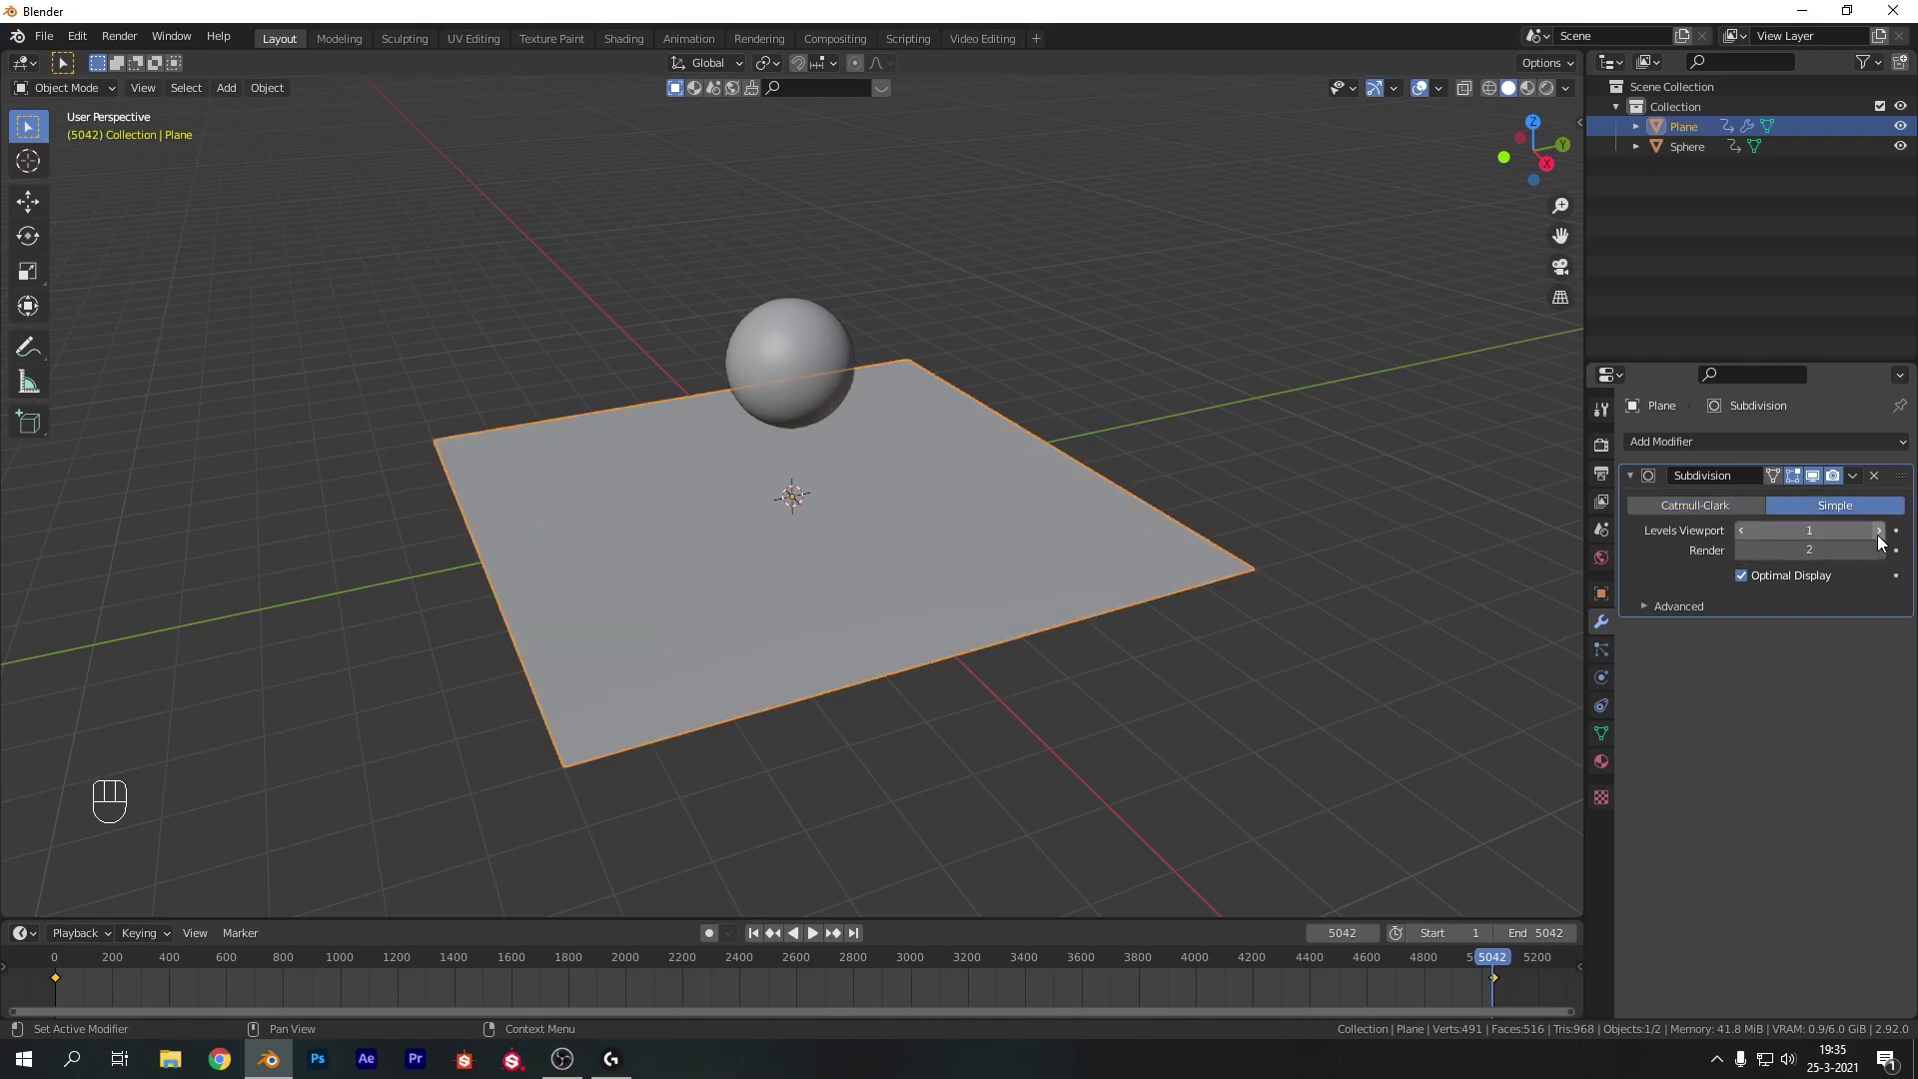
click(1833, 531)
key(Return)
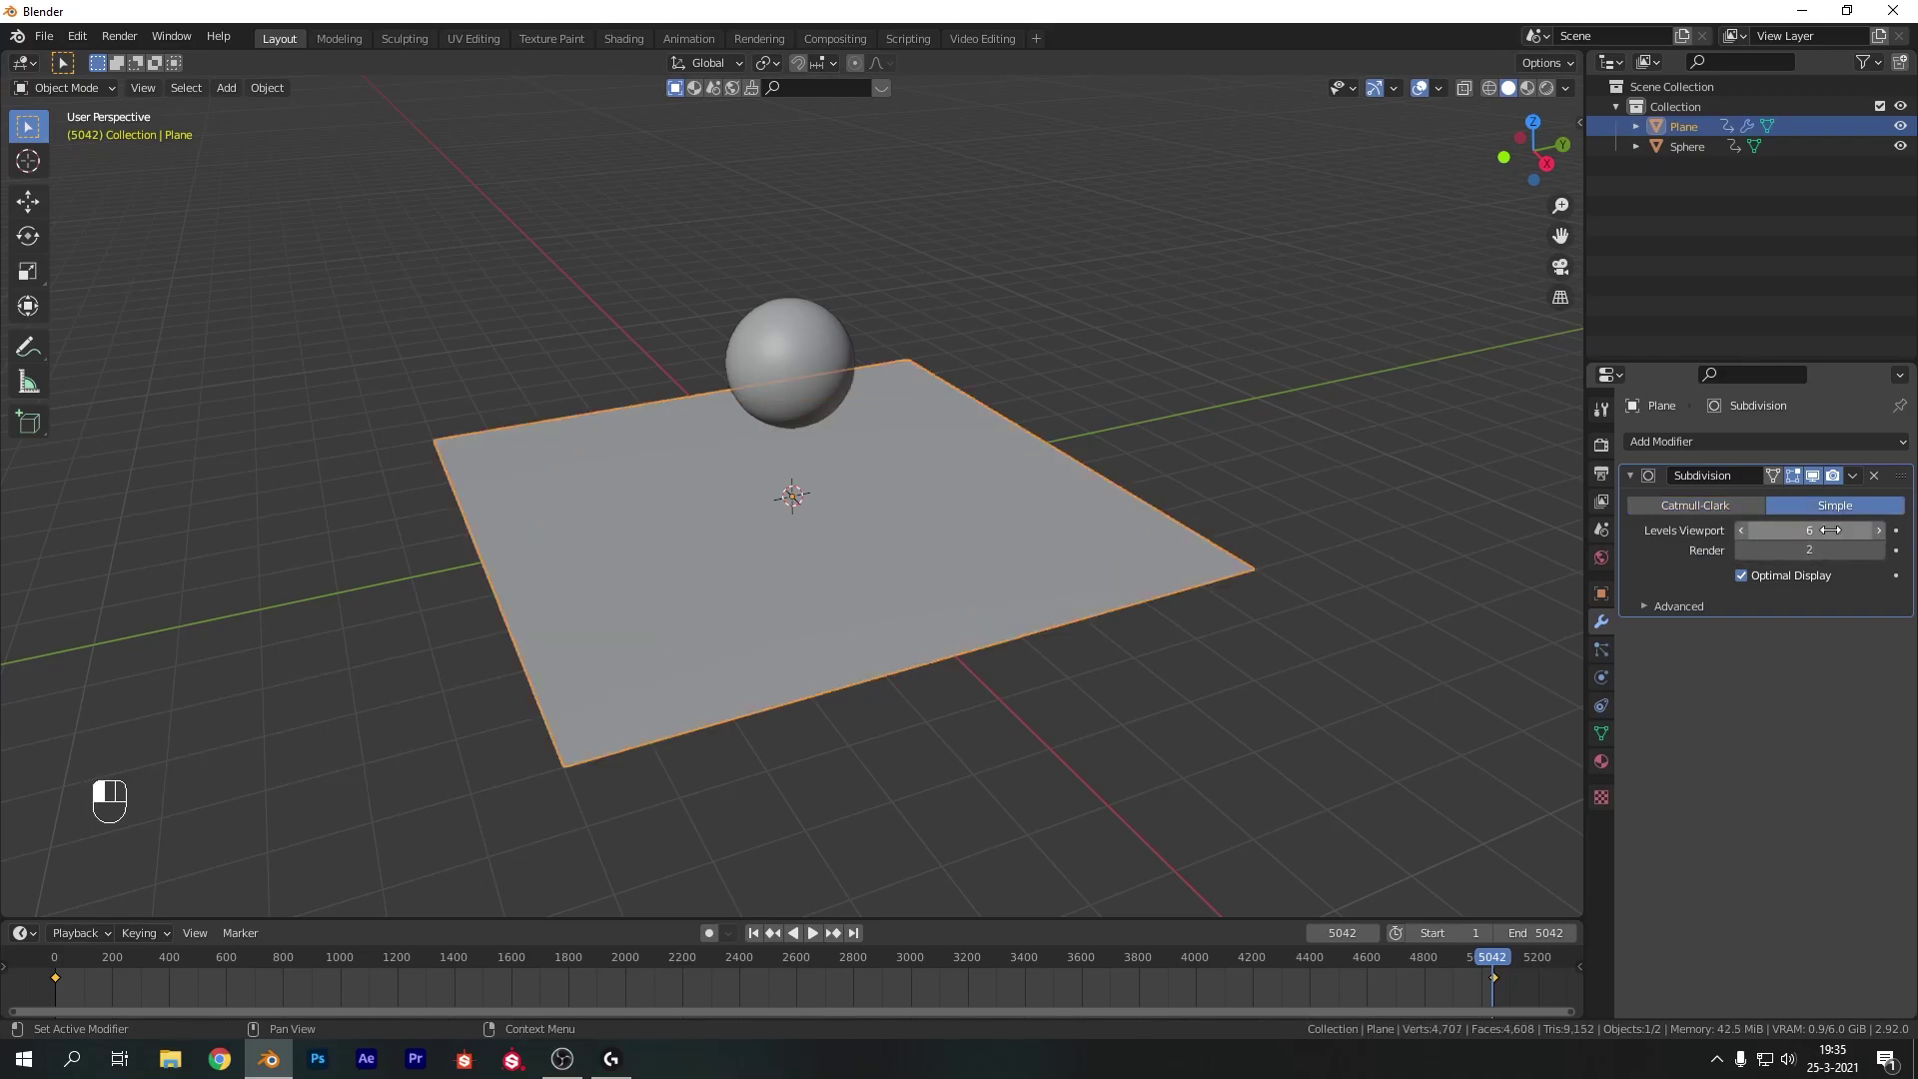
drag(1817, 549, 1828, 550)
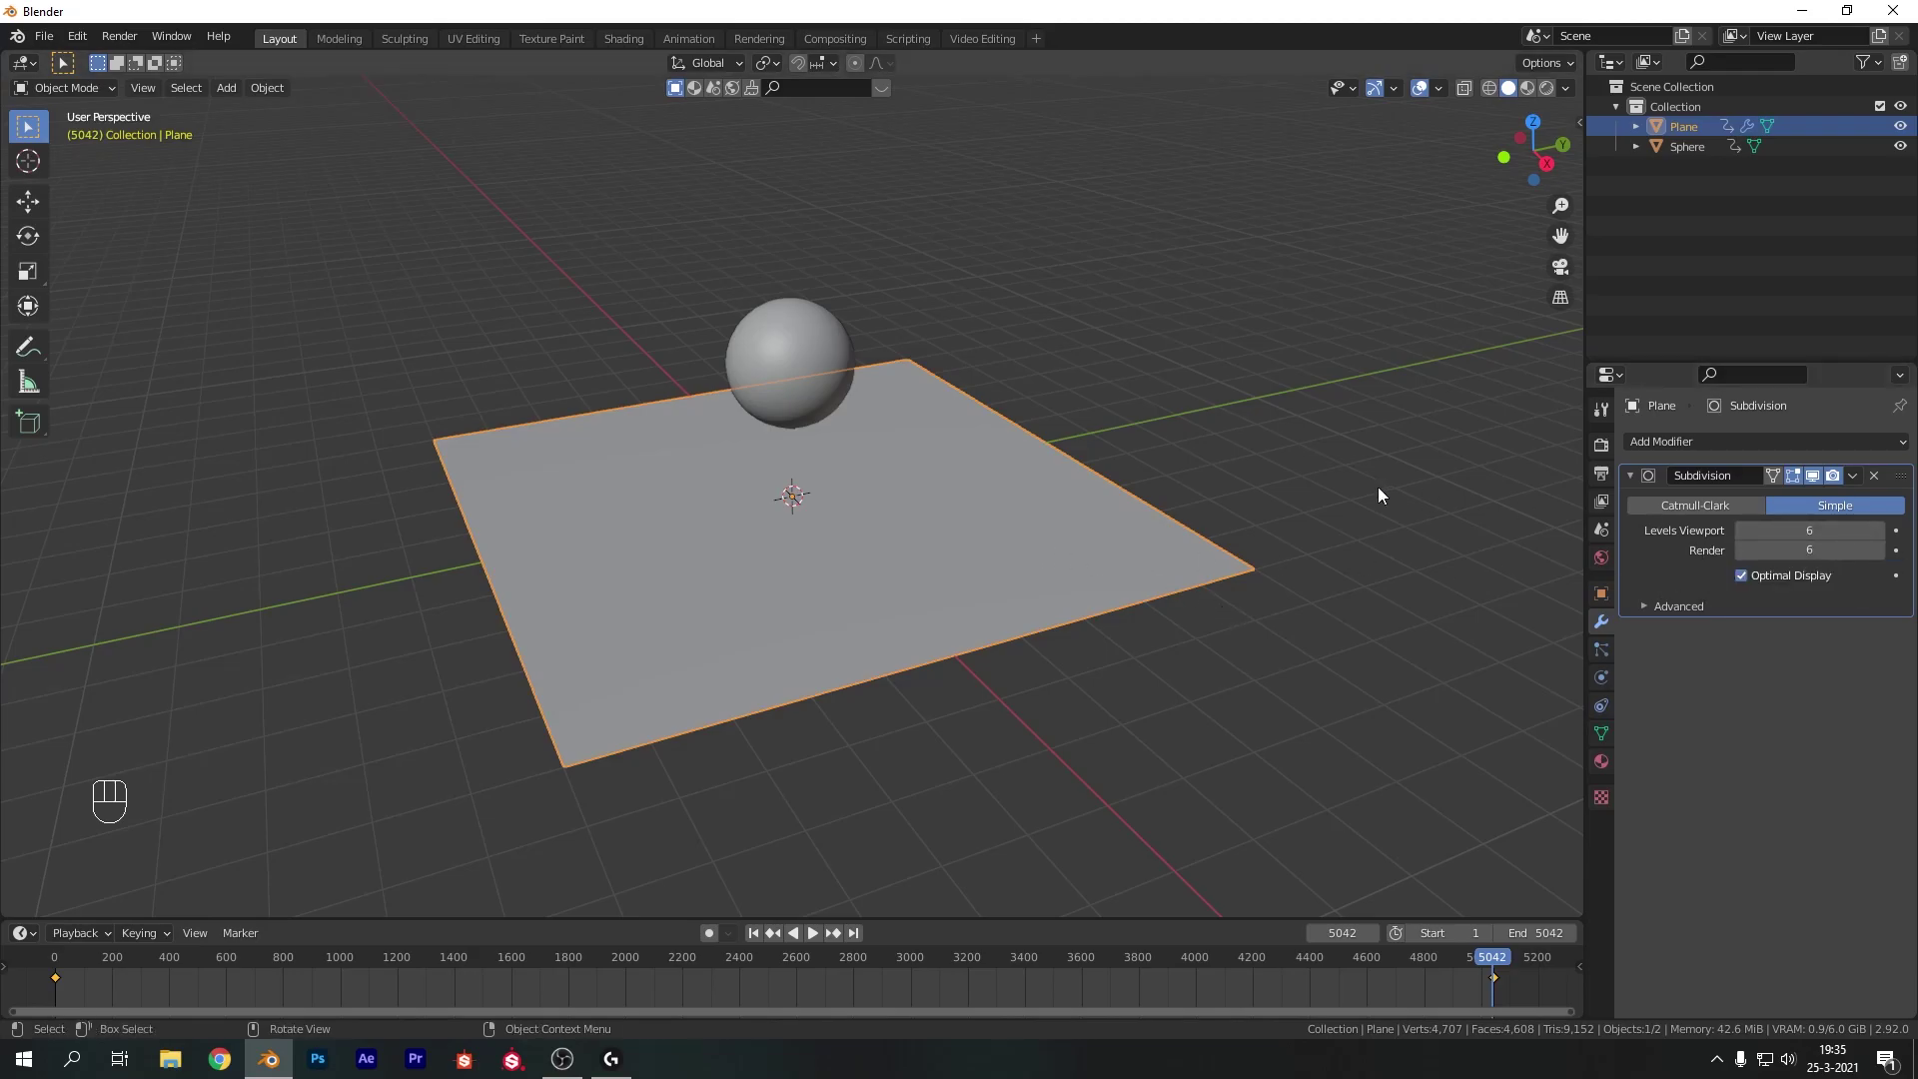
Add a Wave modifier to the plane and play the animation to check its ripples, ending on frame 0
click(1685, 441)
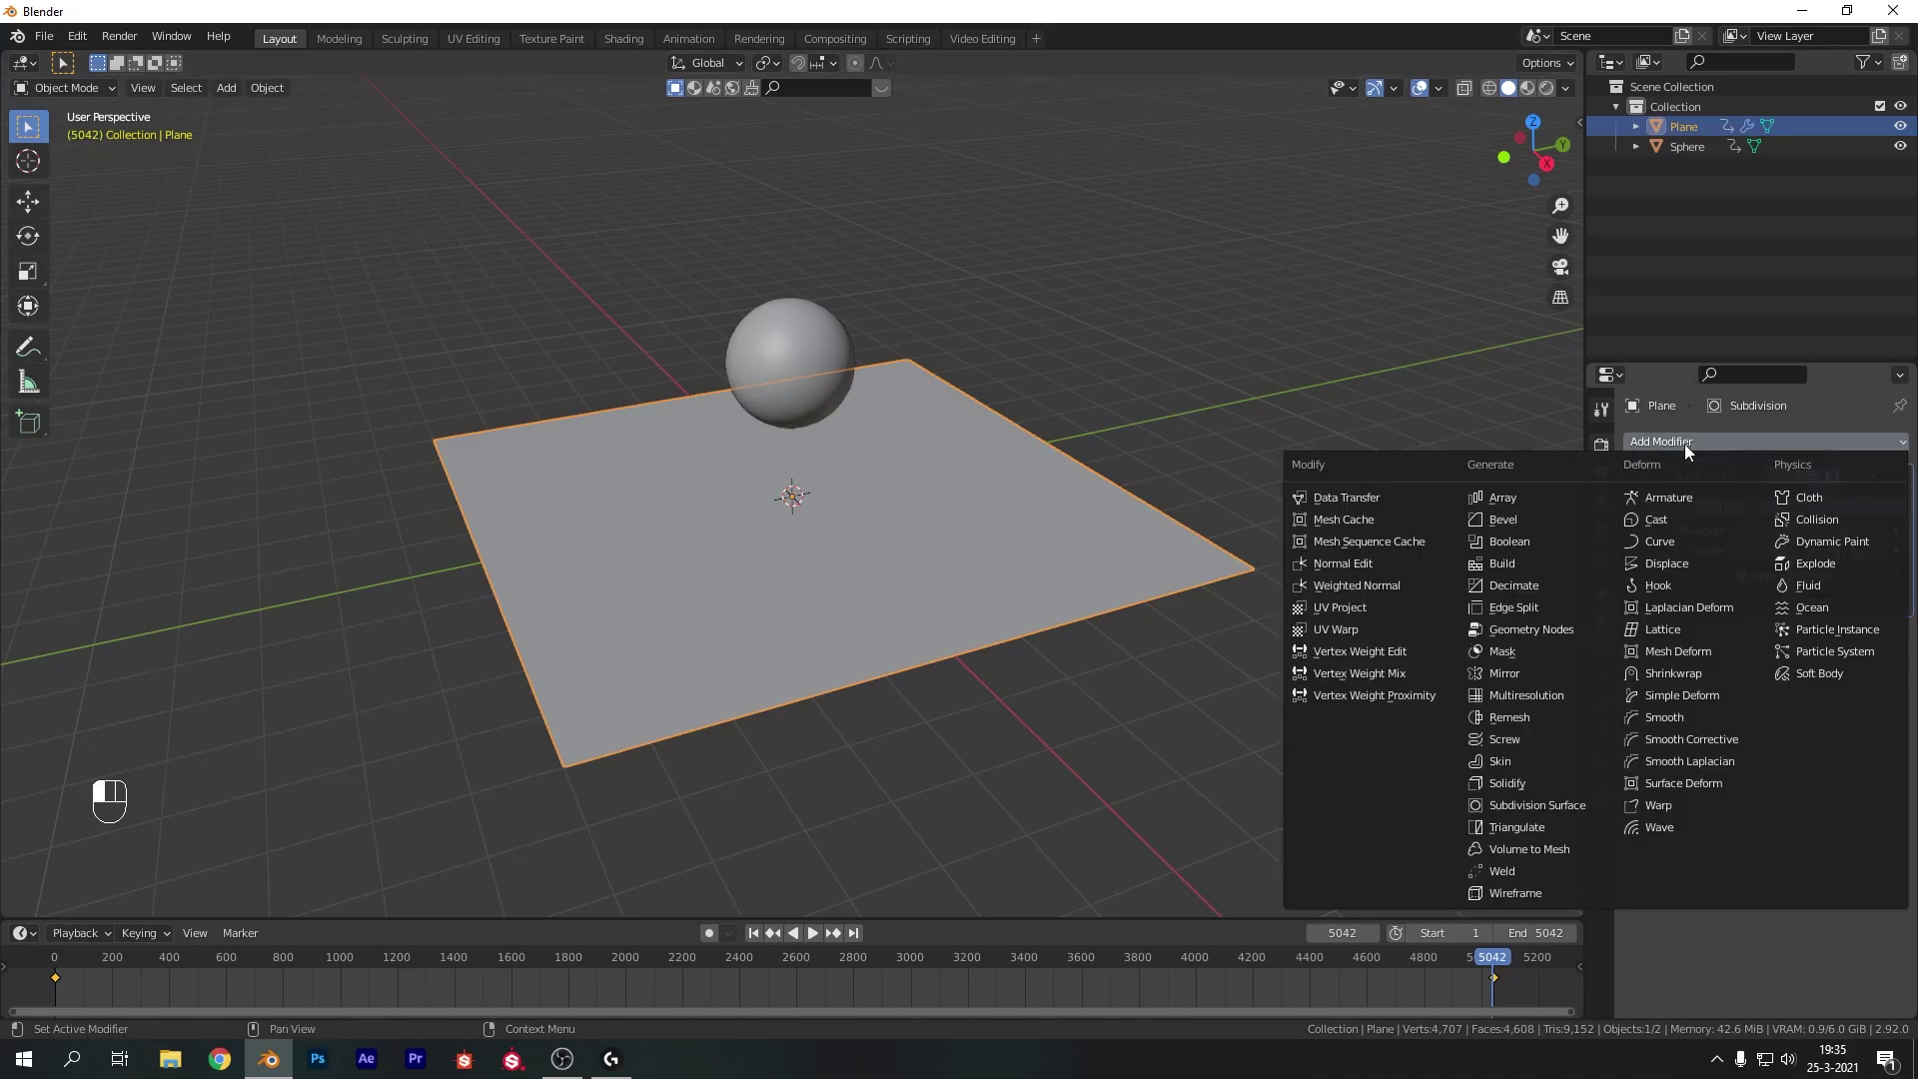
click(1674, 829)
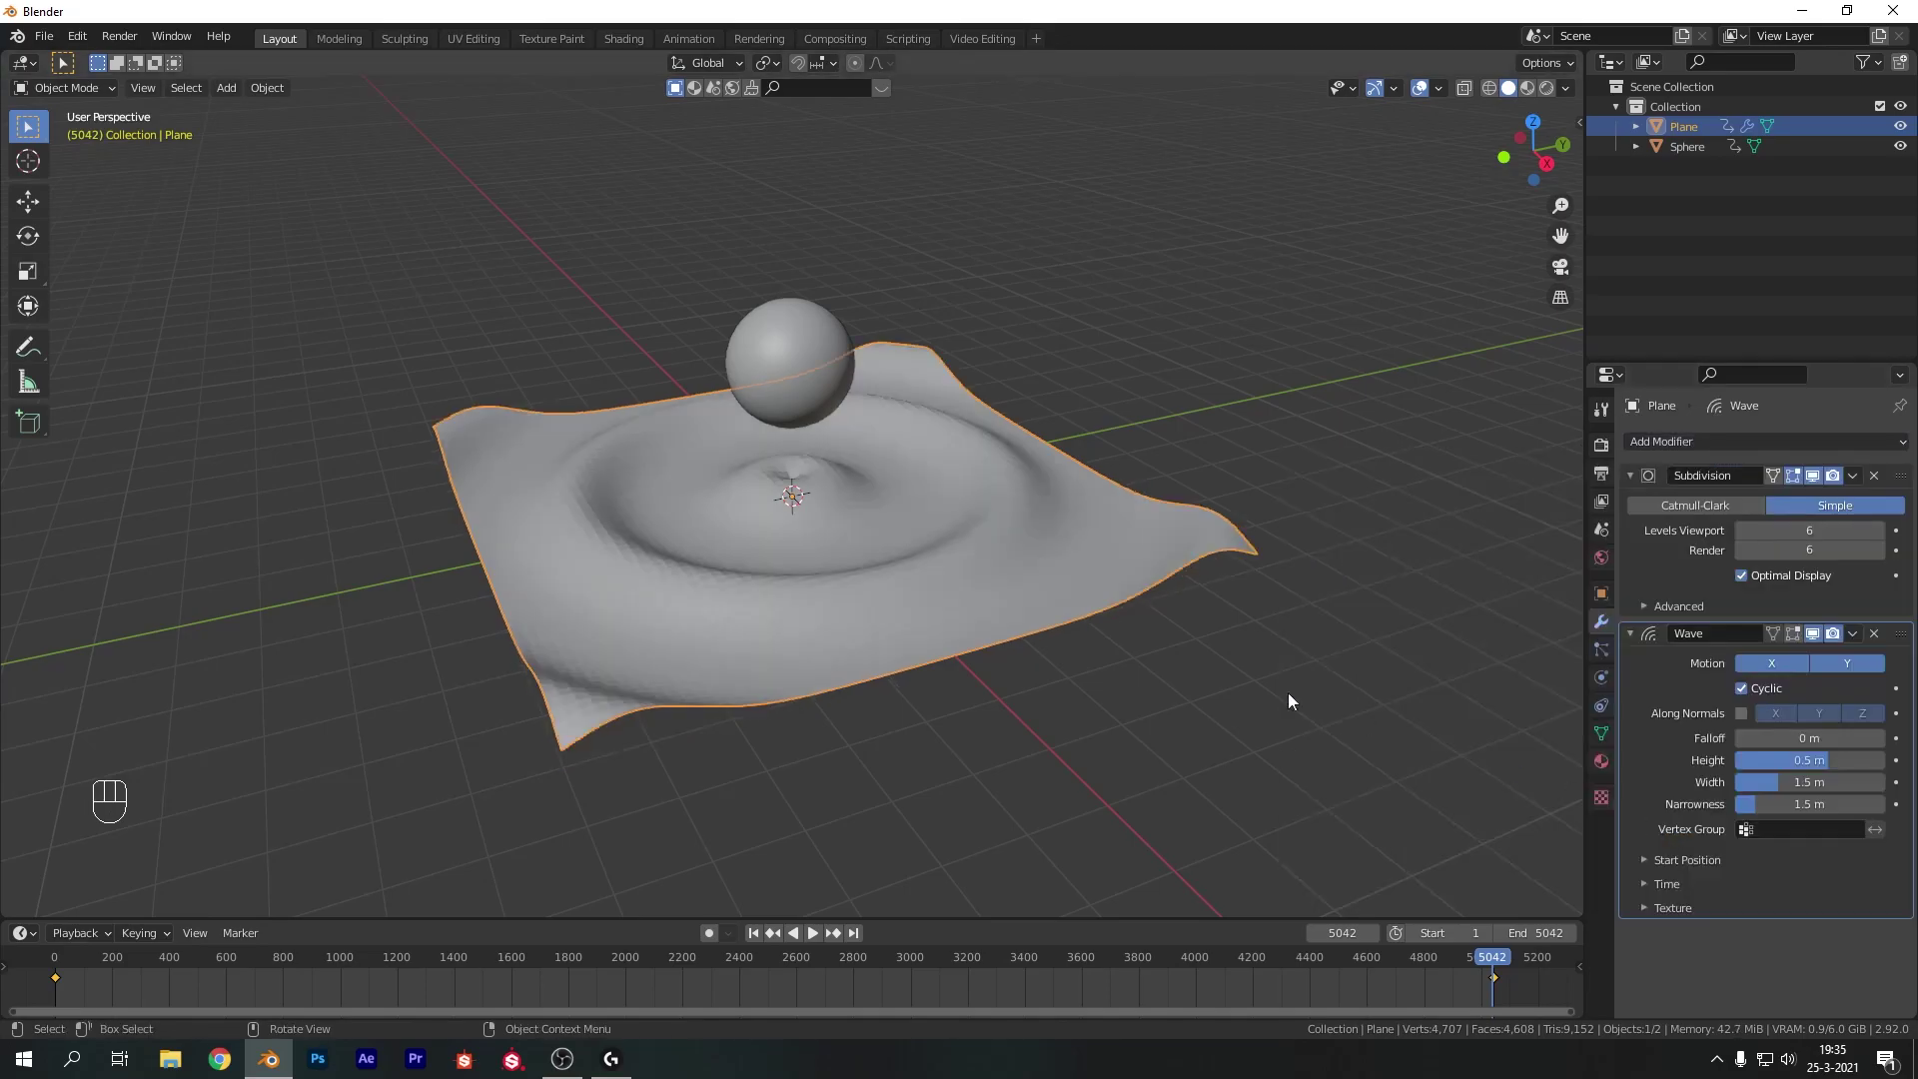
click(755, 933)
key(space)
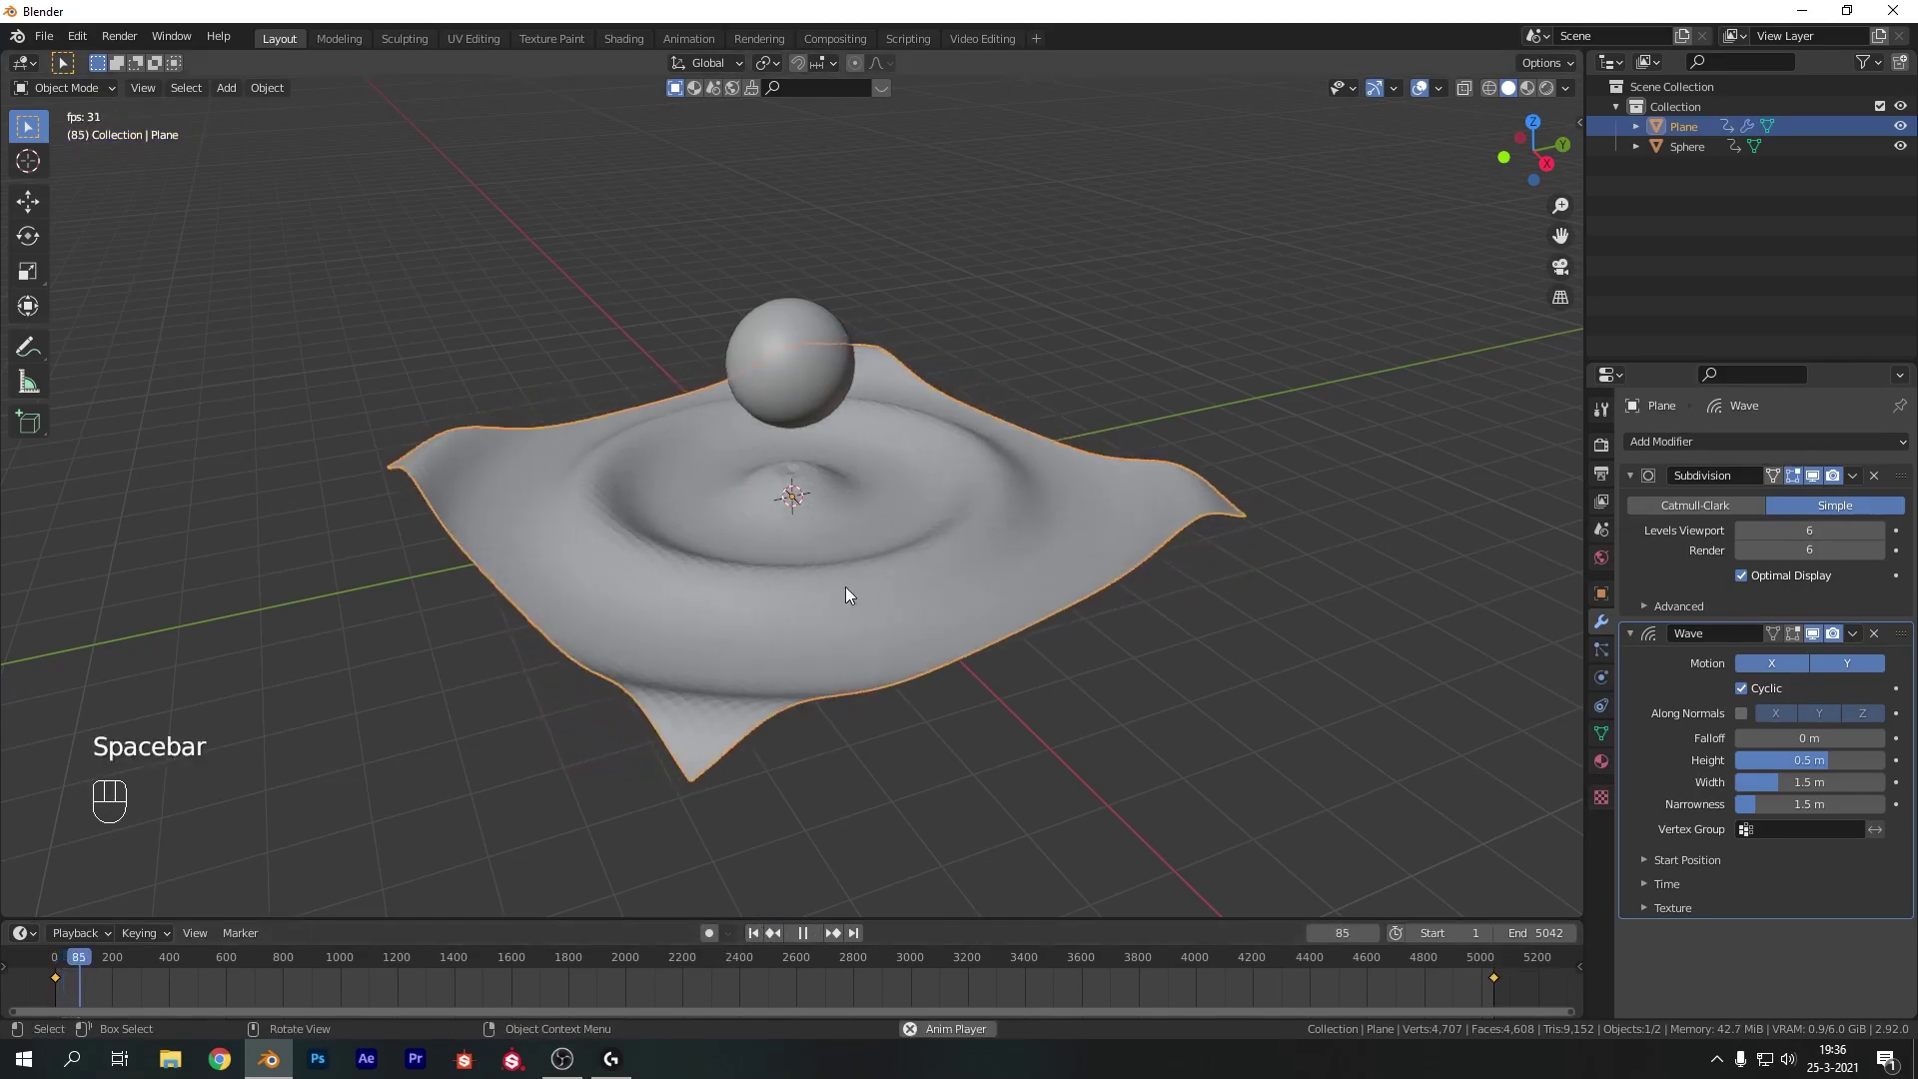
right_click(835, 544)
click(839, 548)
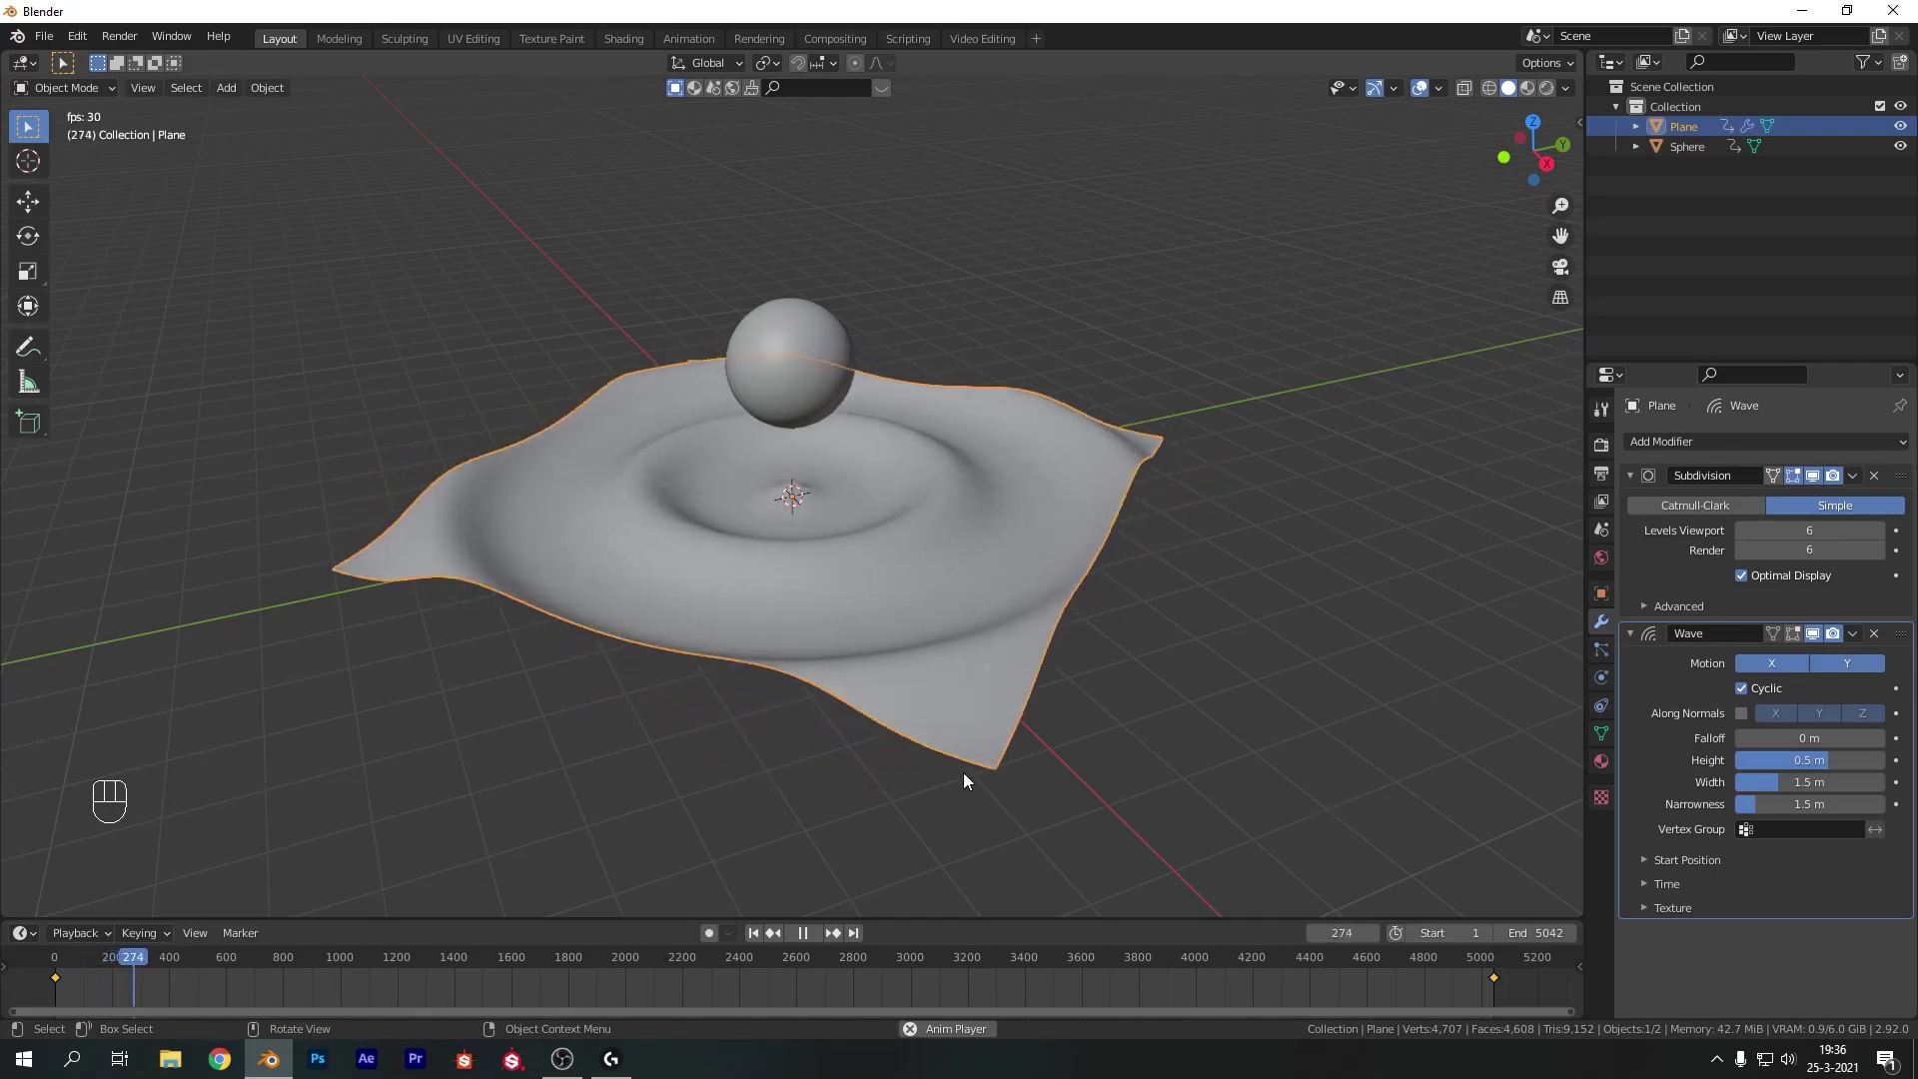
key(space)
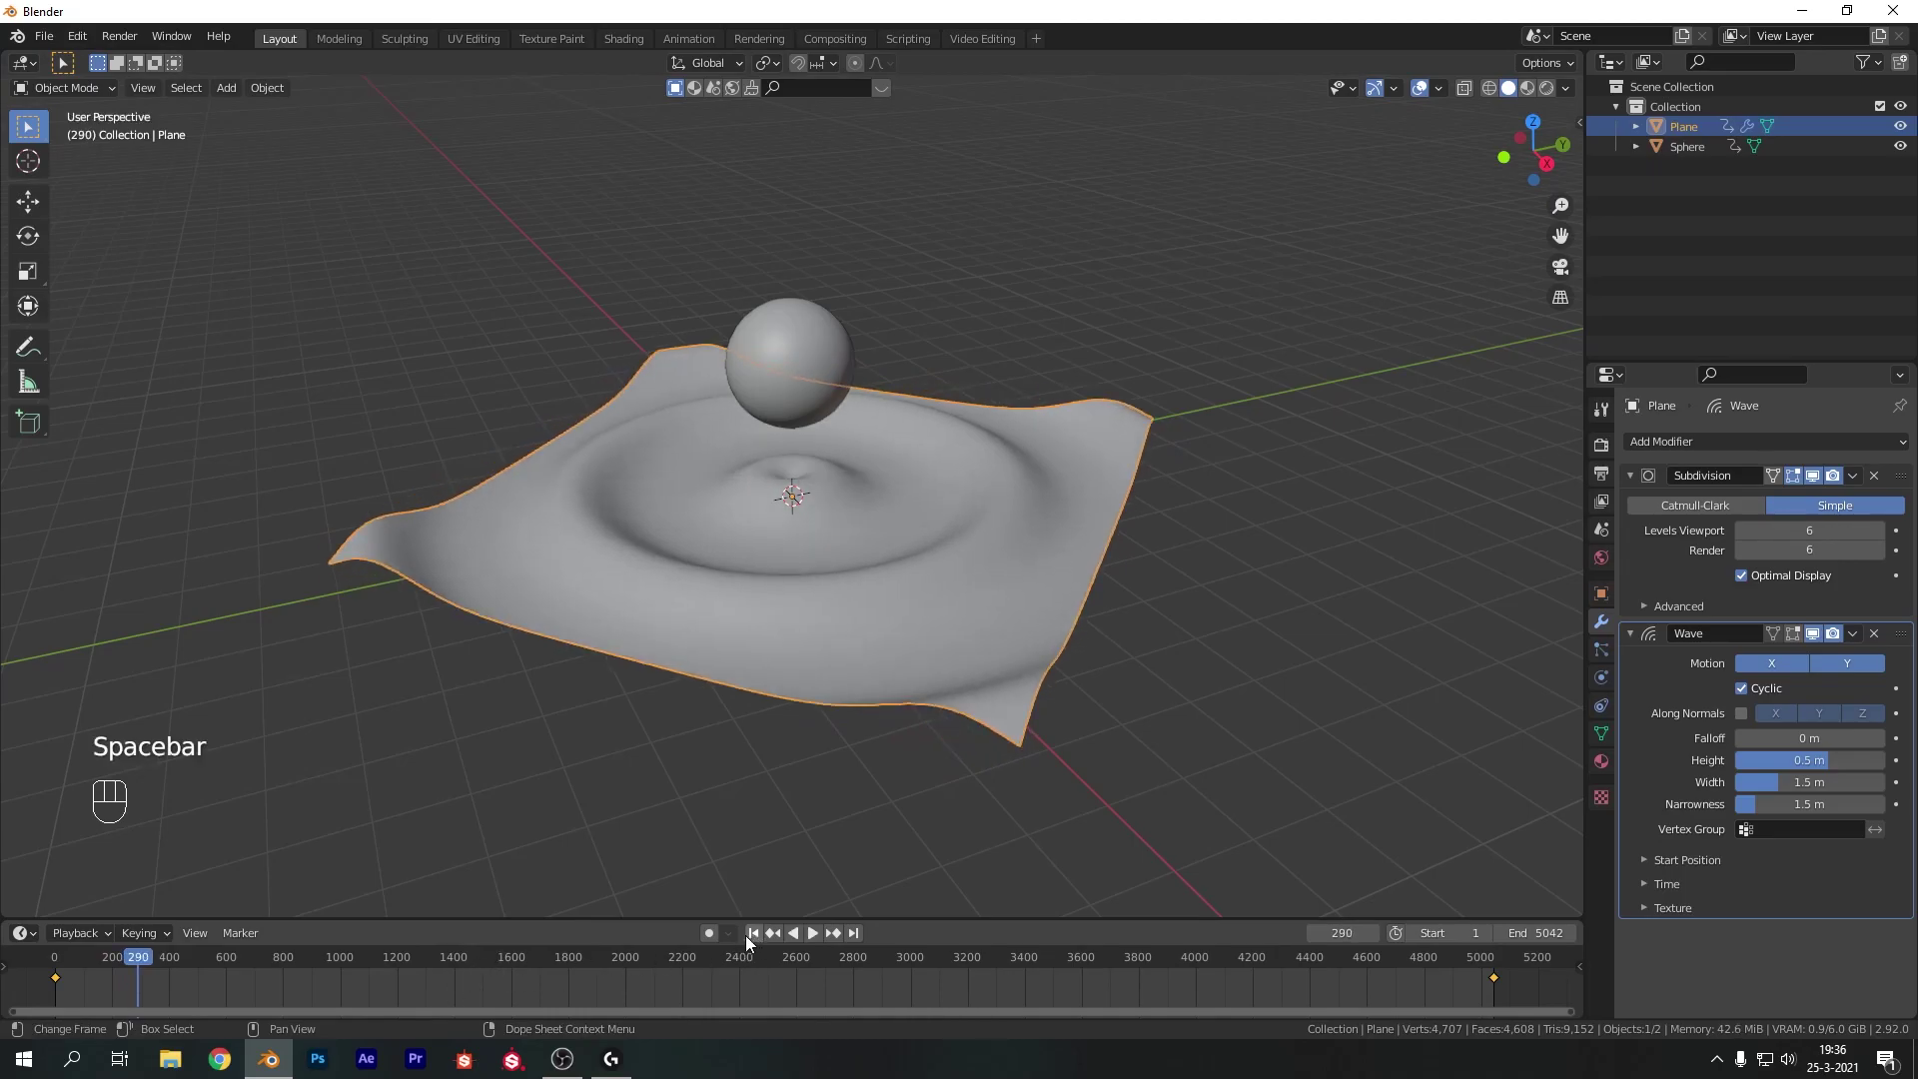
click(48, 957)
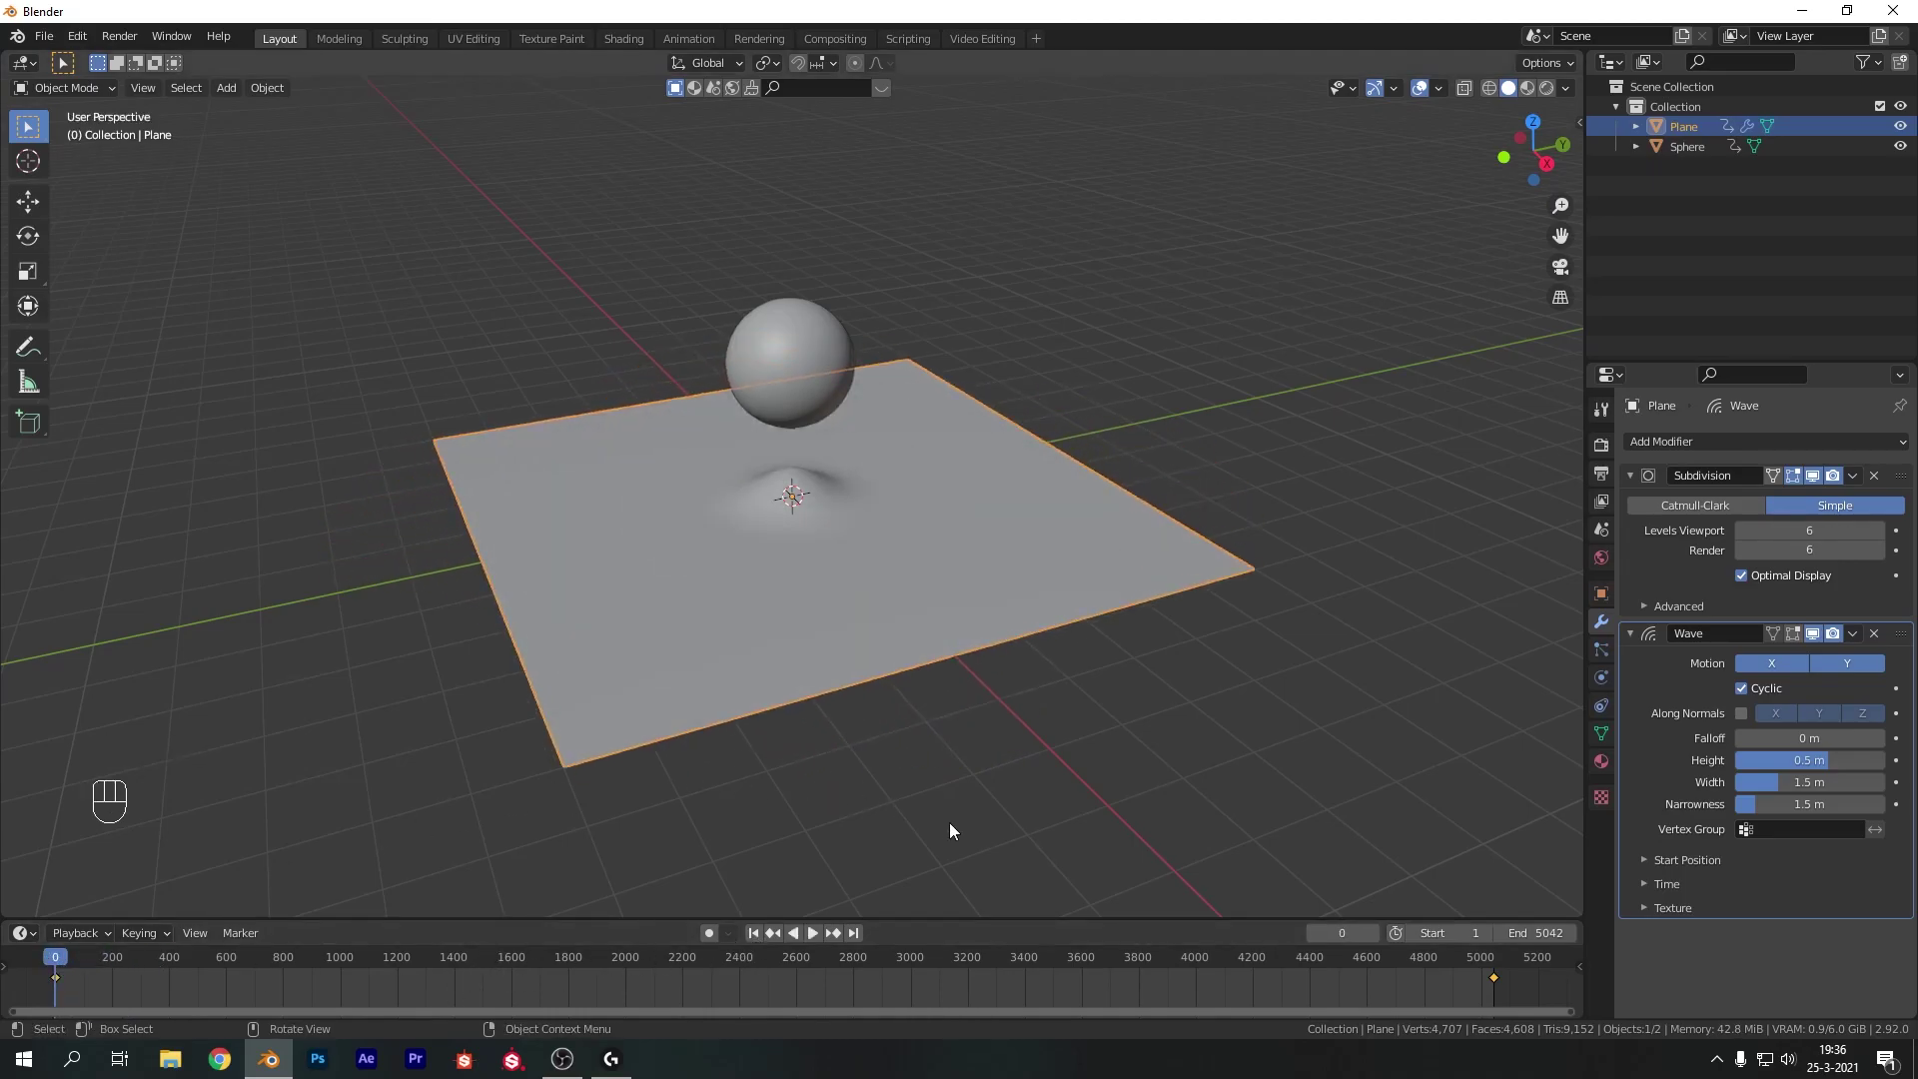
Add a Catmull-Clark Subdivision Surface modifier to the sphere with viewport and render levels both at 1
click(783, 320)
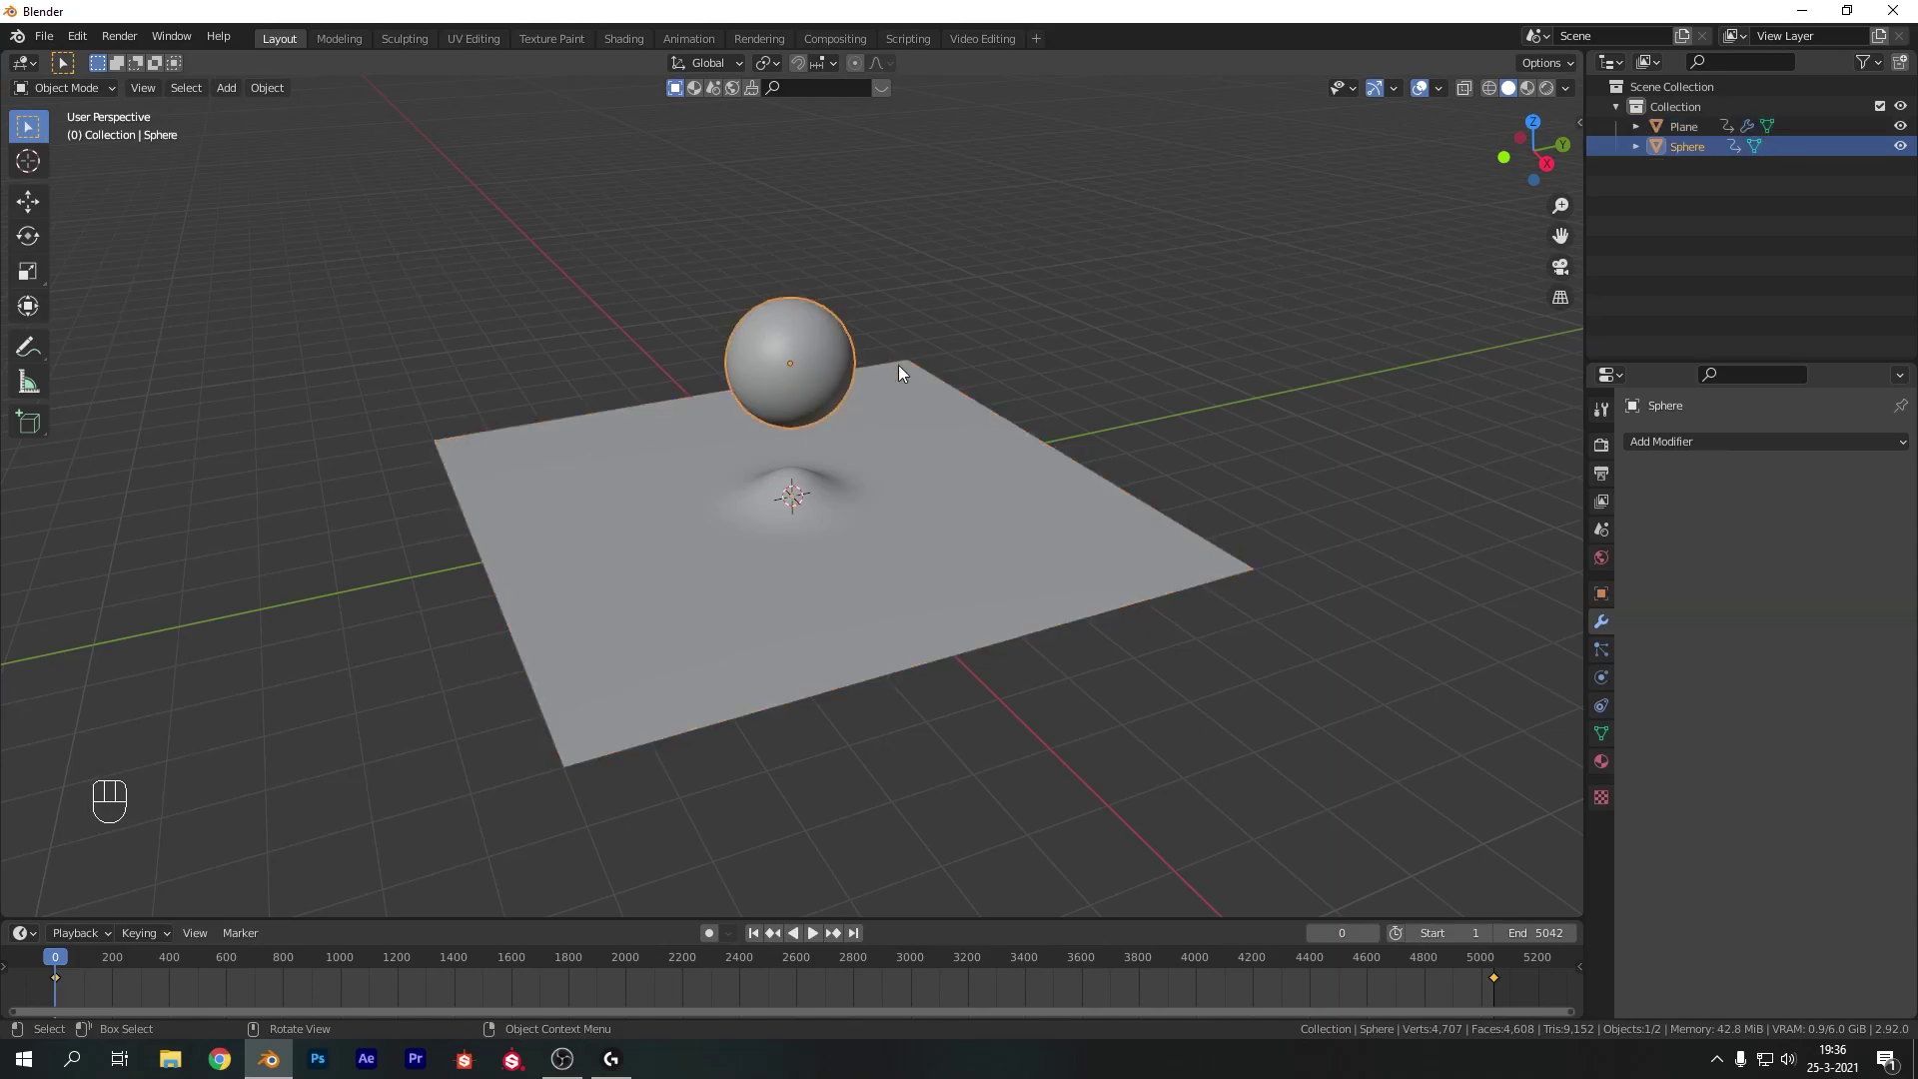
click(1694, 446)
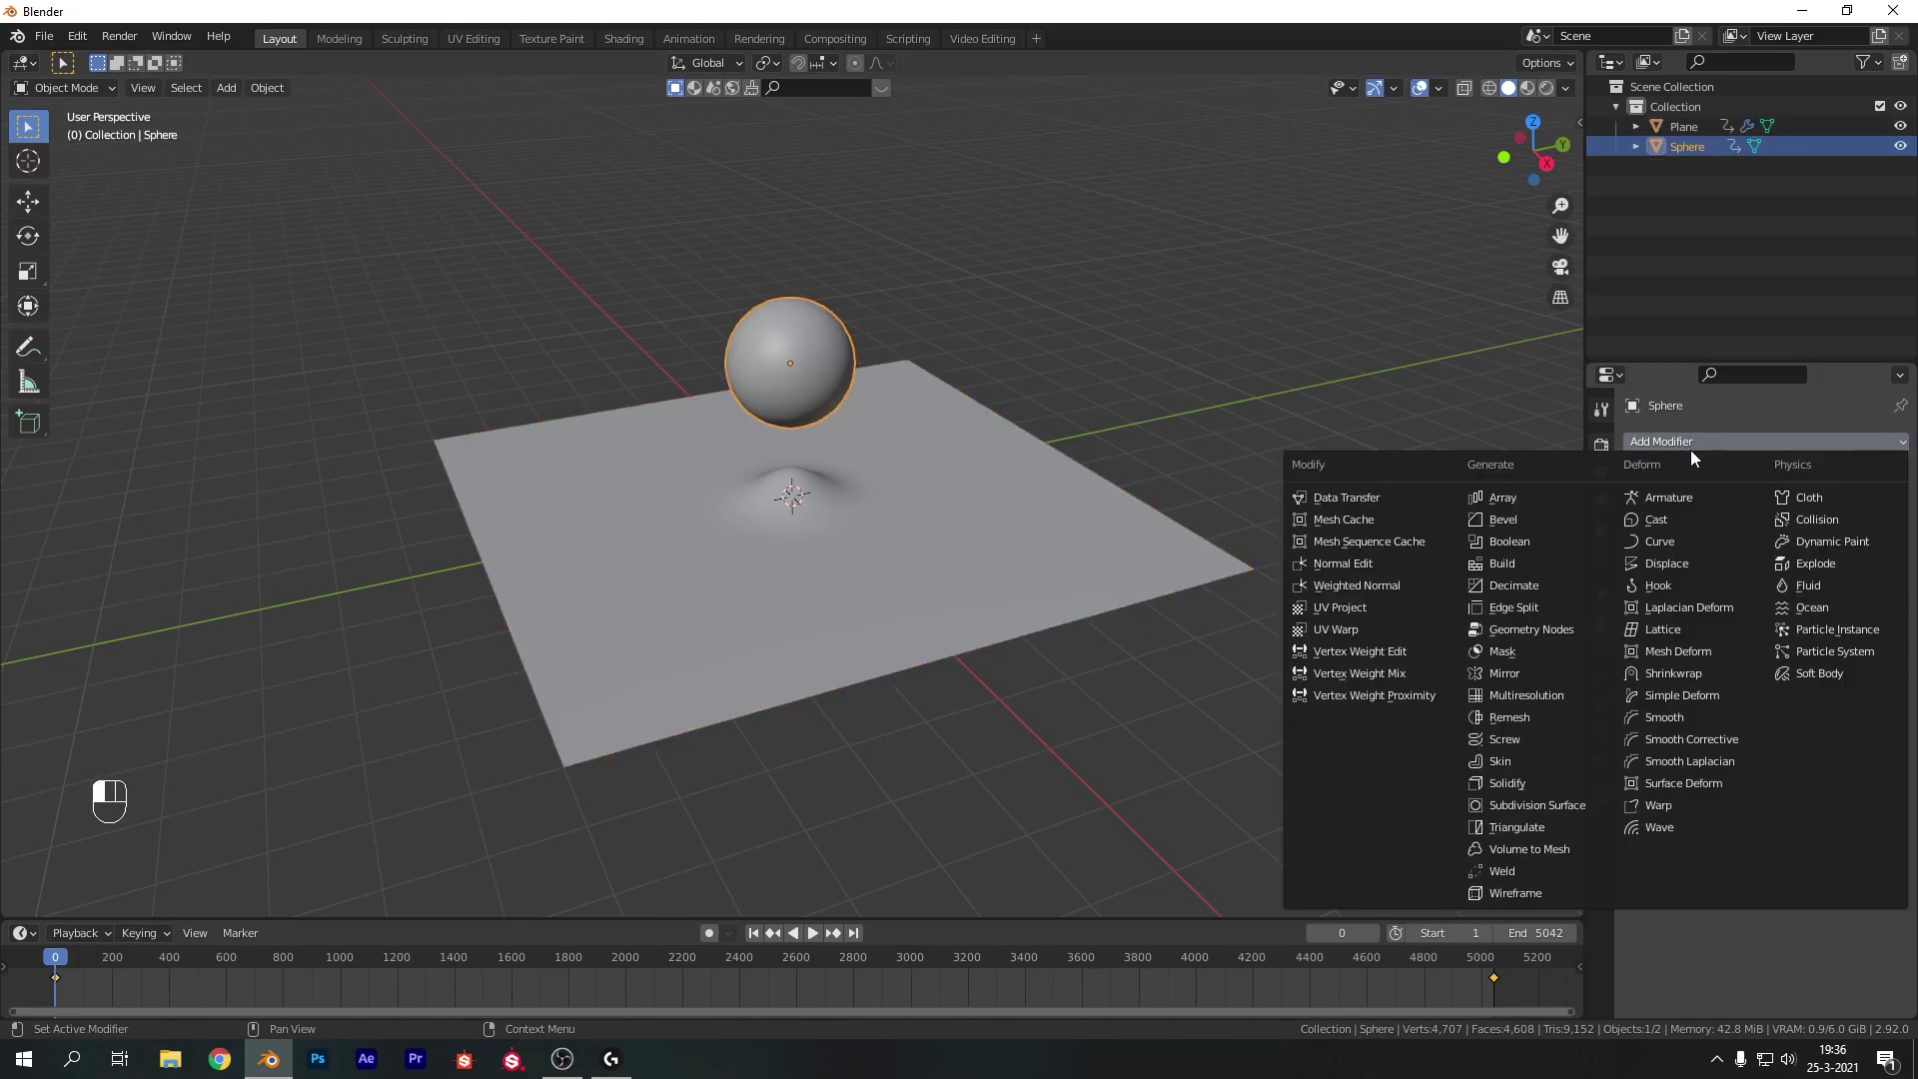
click(1542, 805)
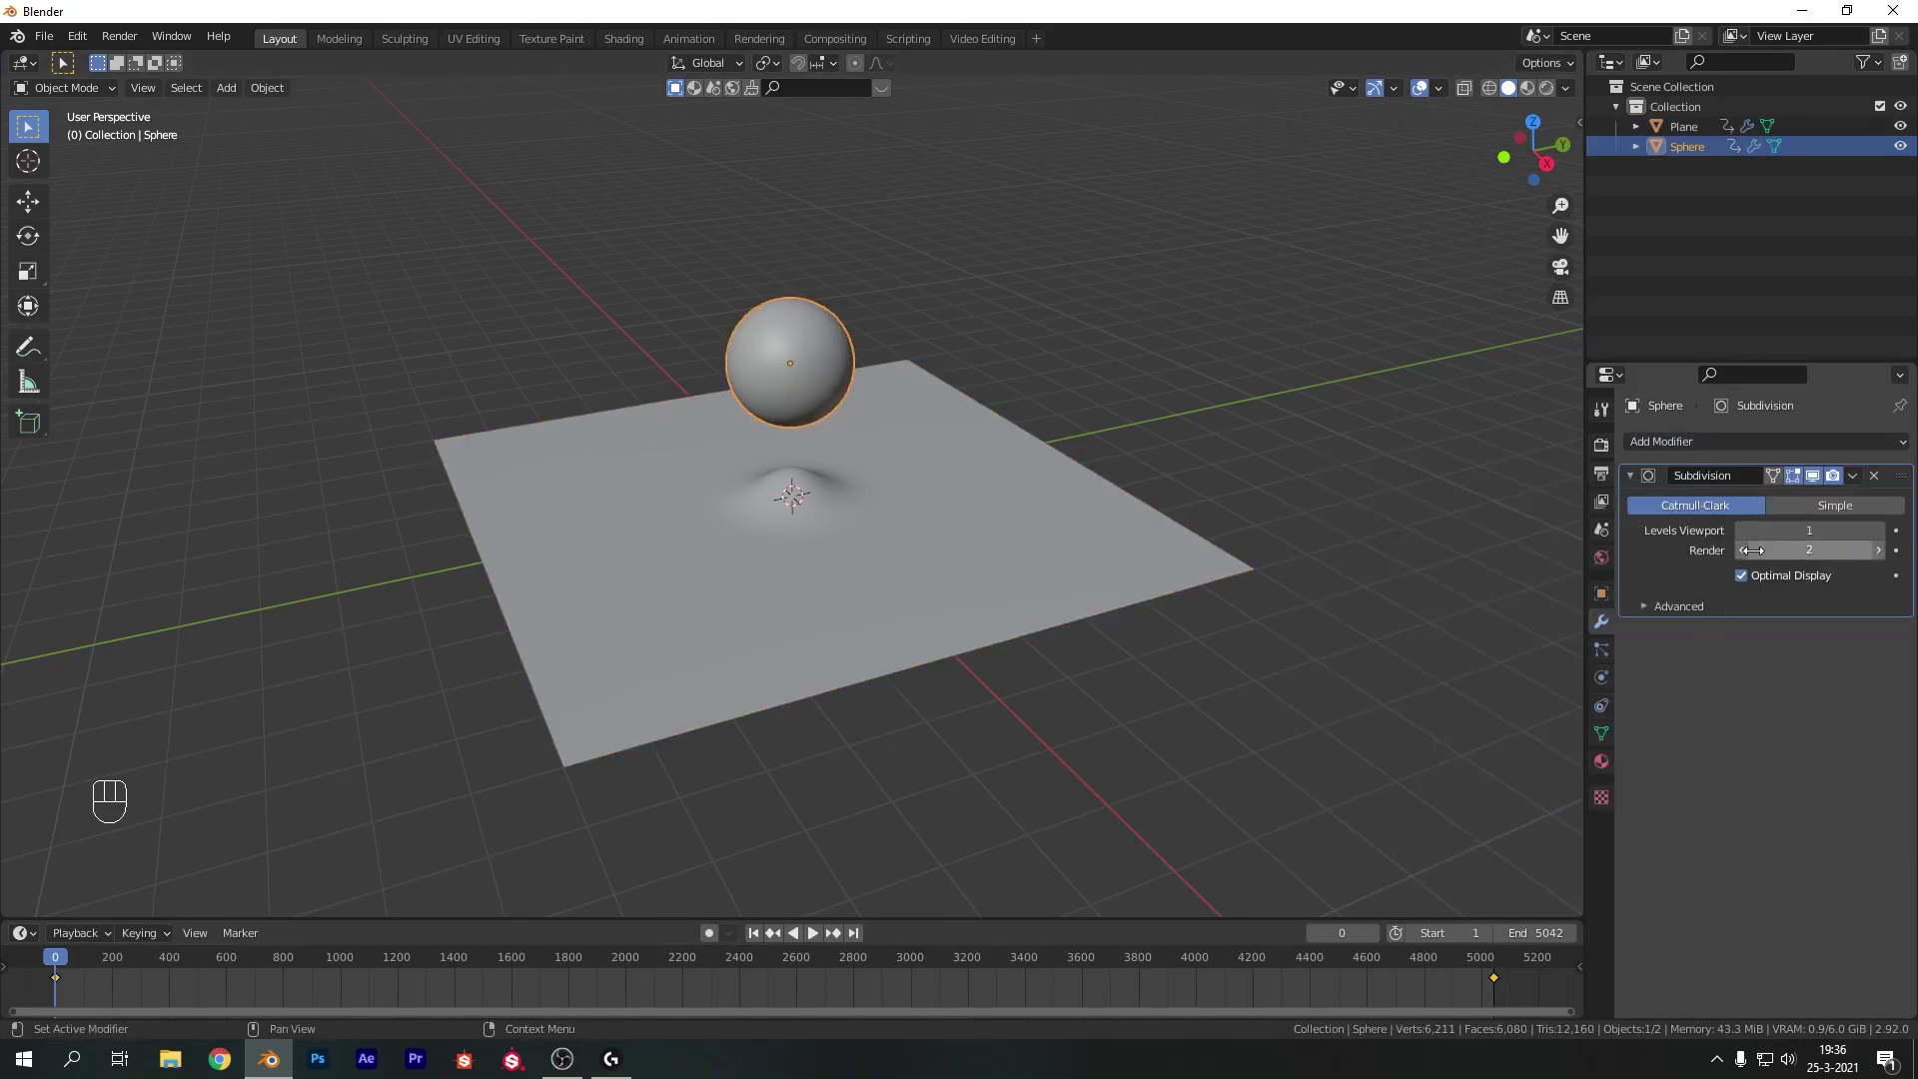
click(1740, 551)
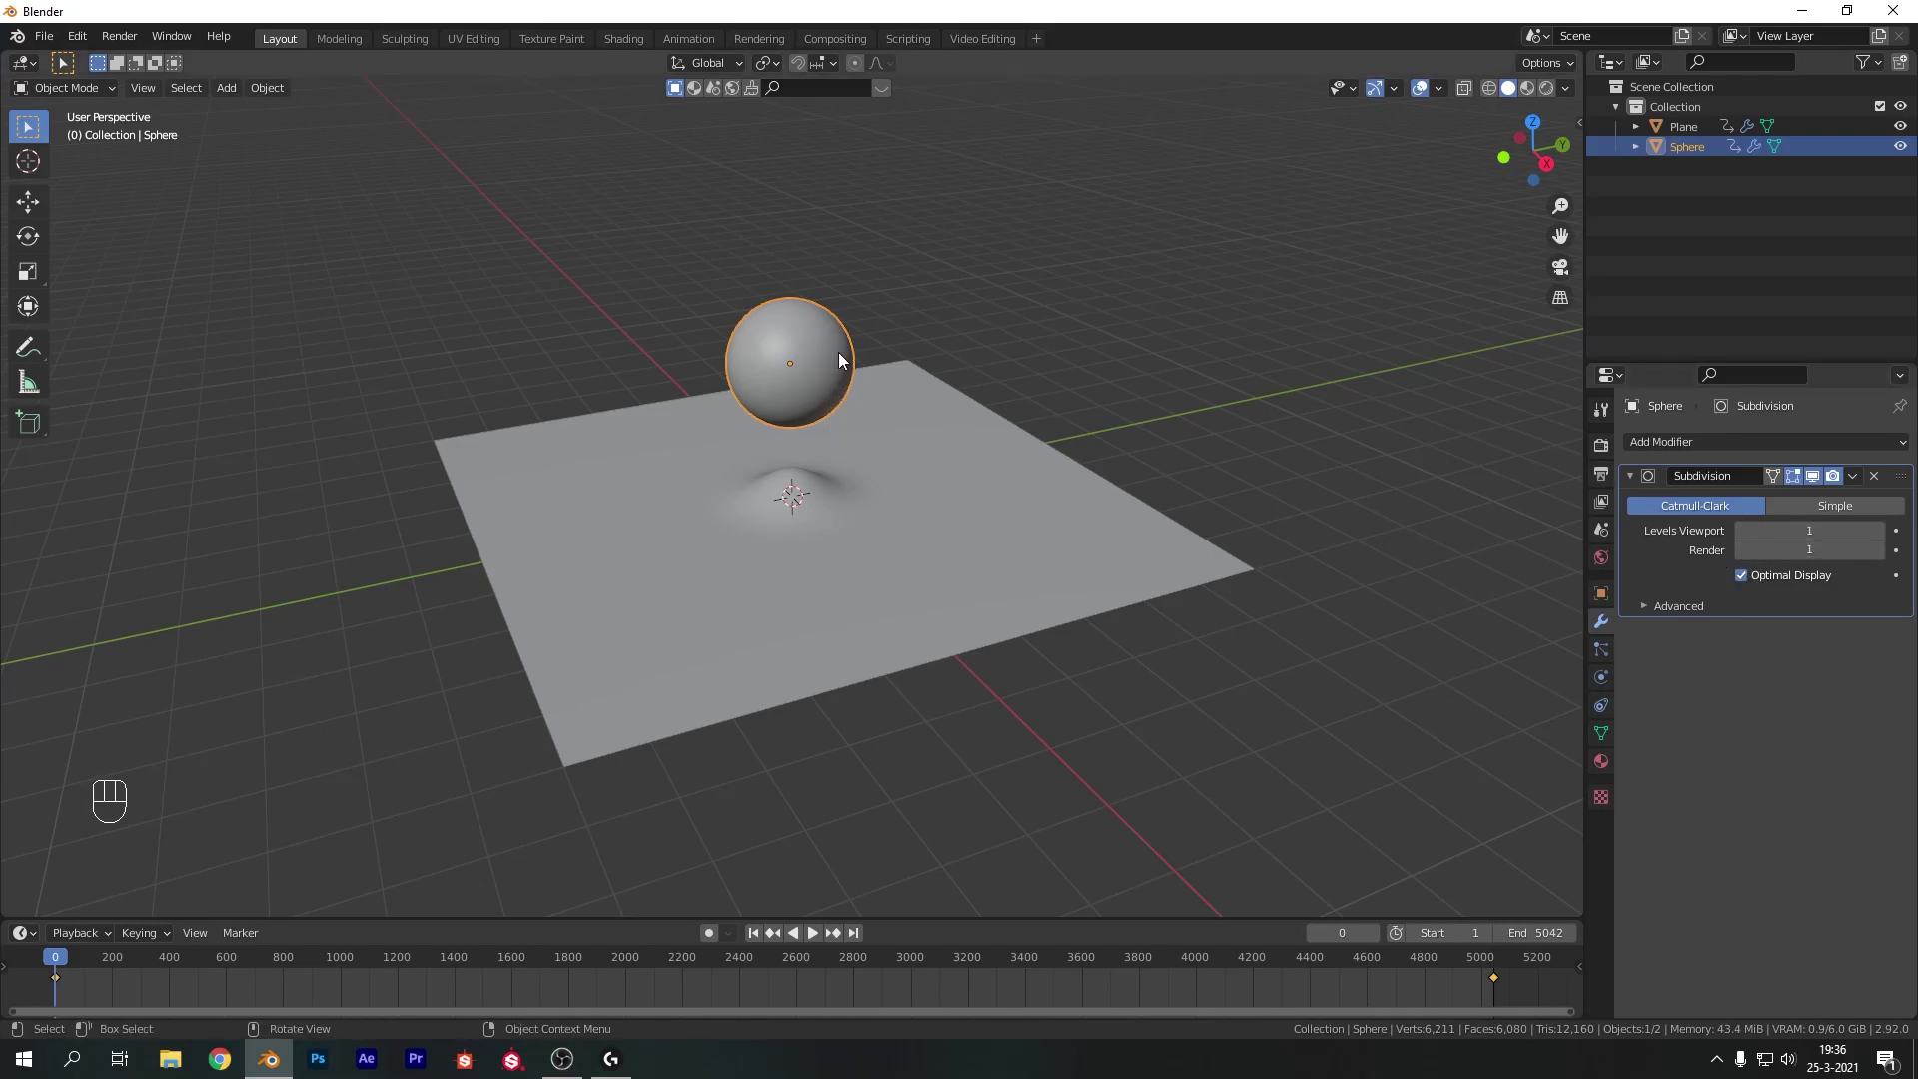
Add a Displace modifier to the sphere with a new Clouds texture of size 0.20
click(1693, 440)
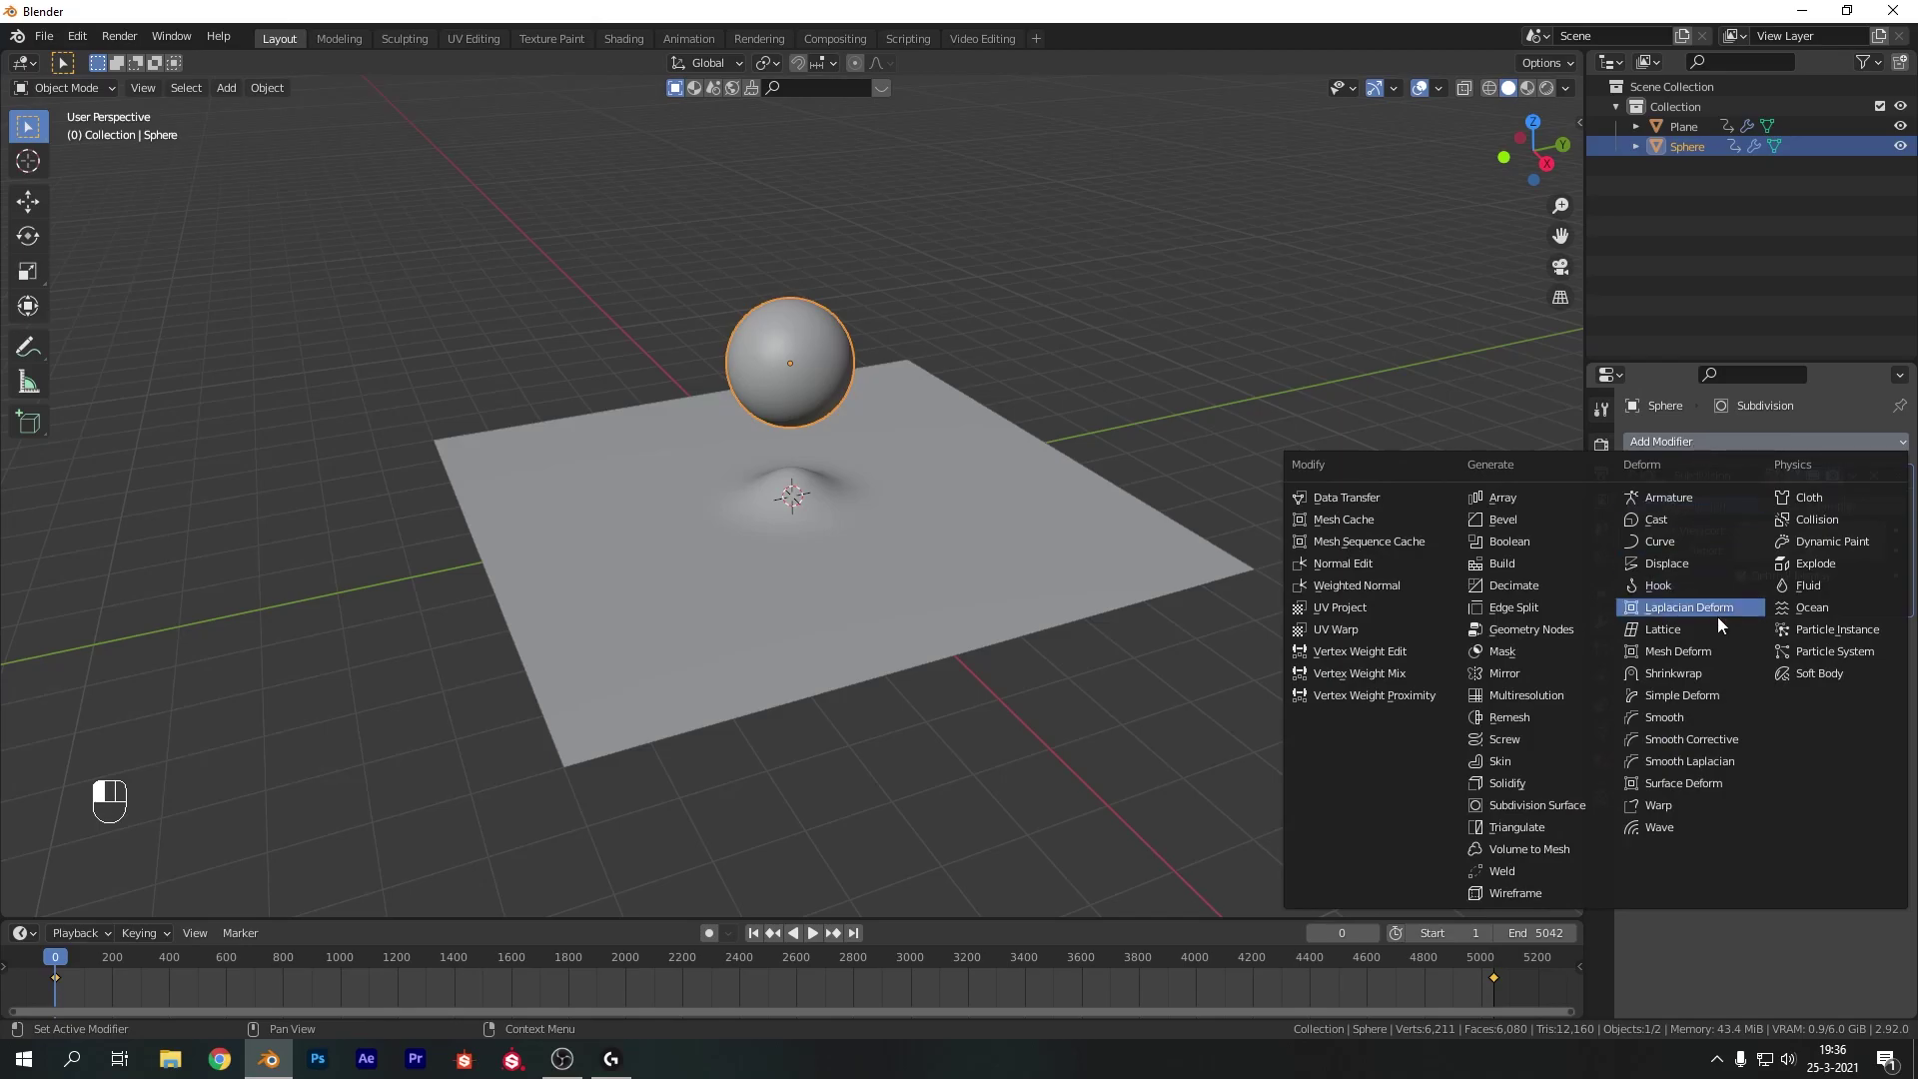
click(1714, 564)
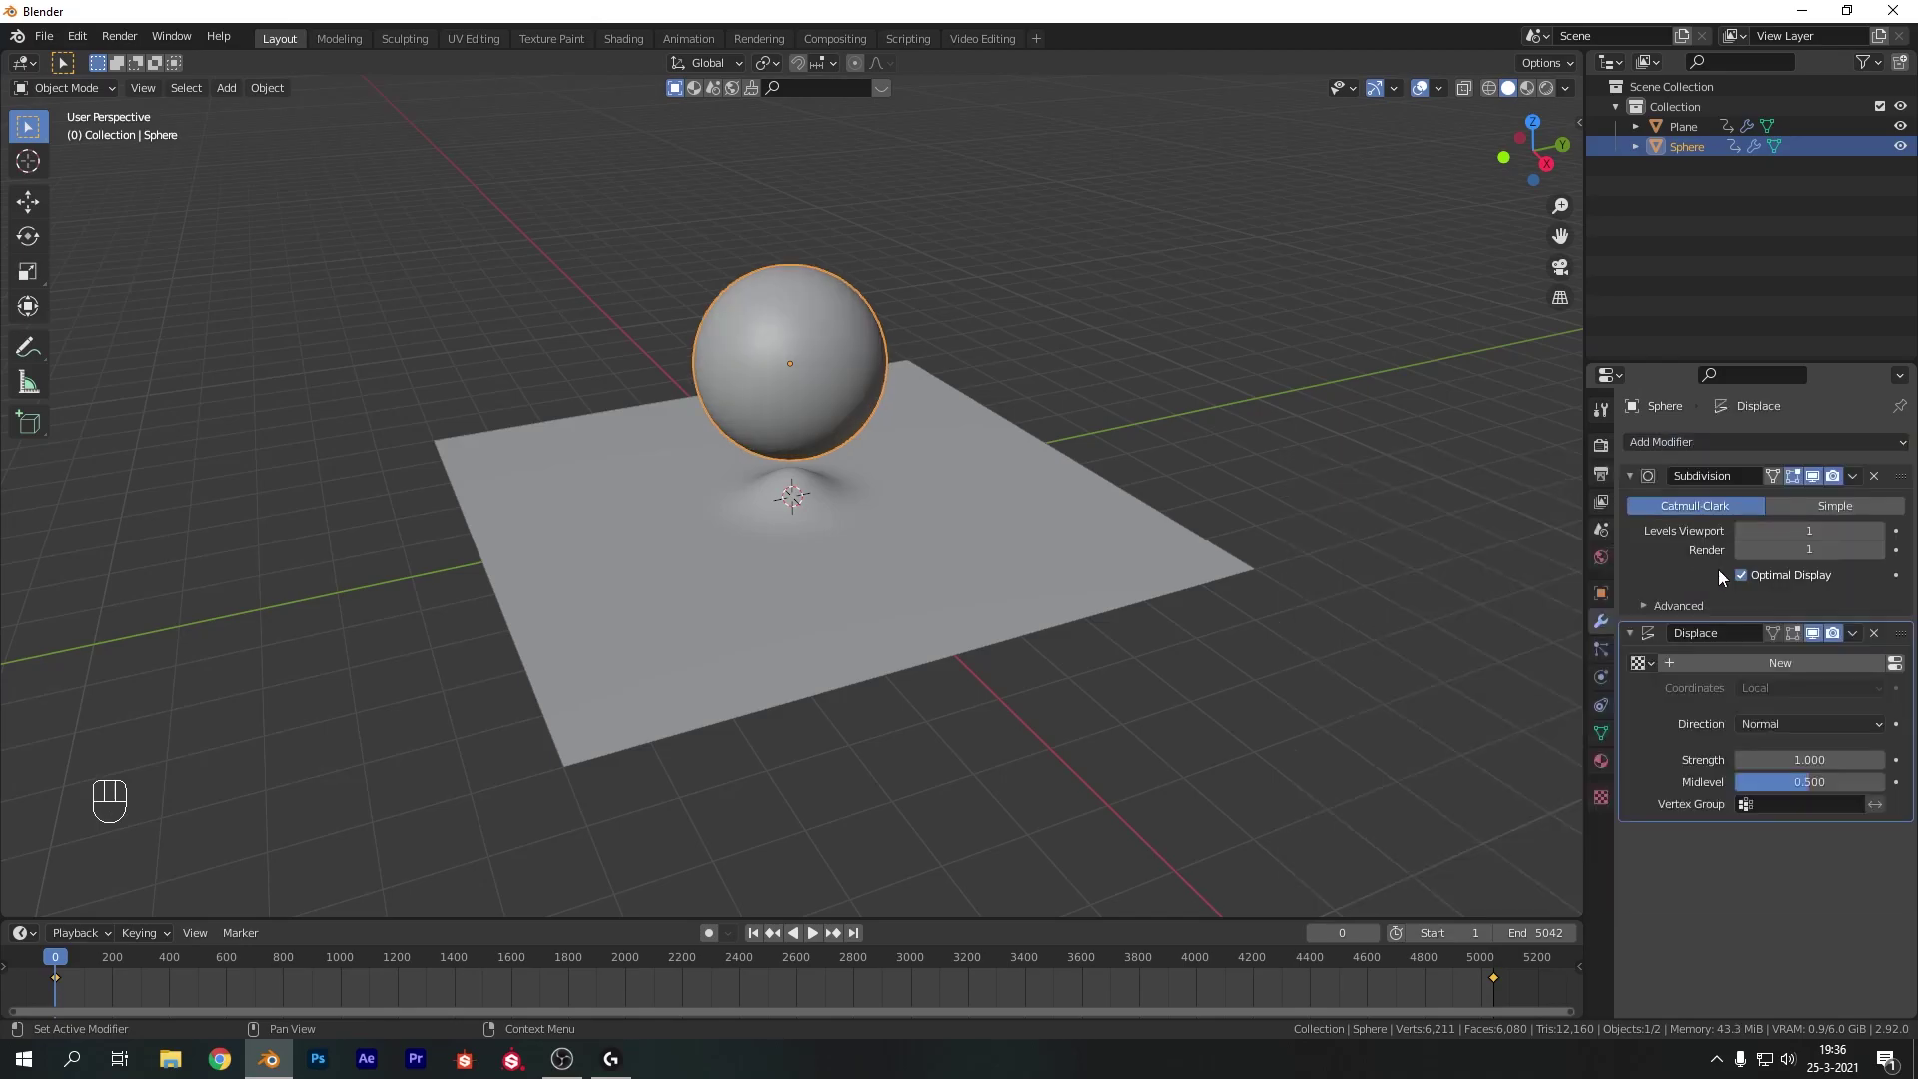
click(1786, 661)
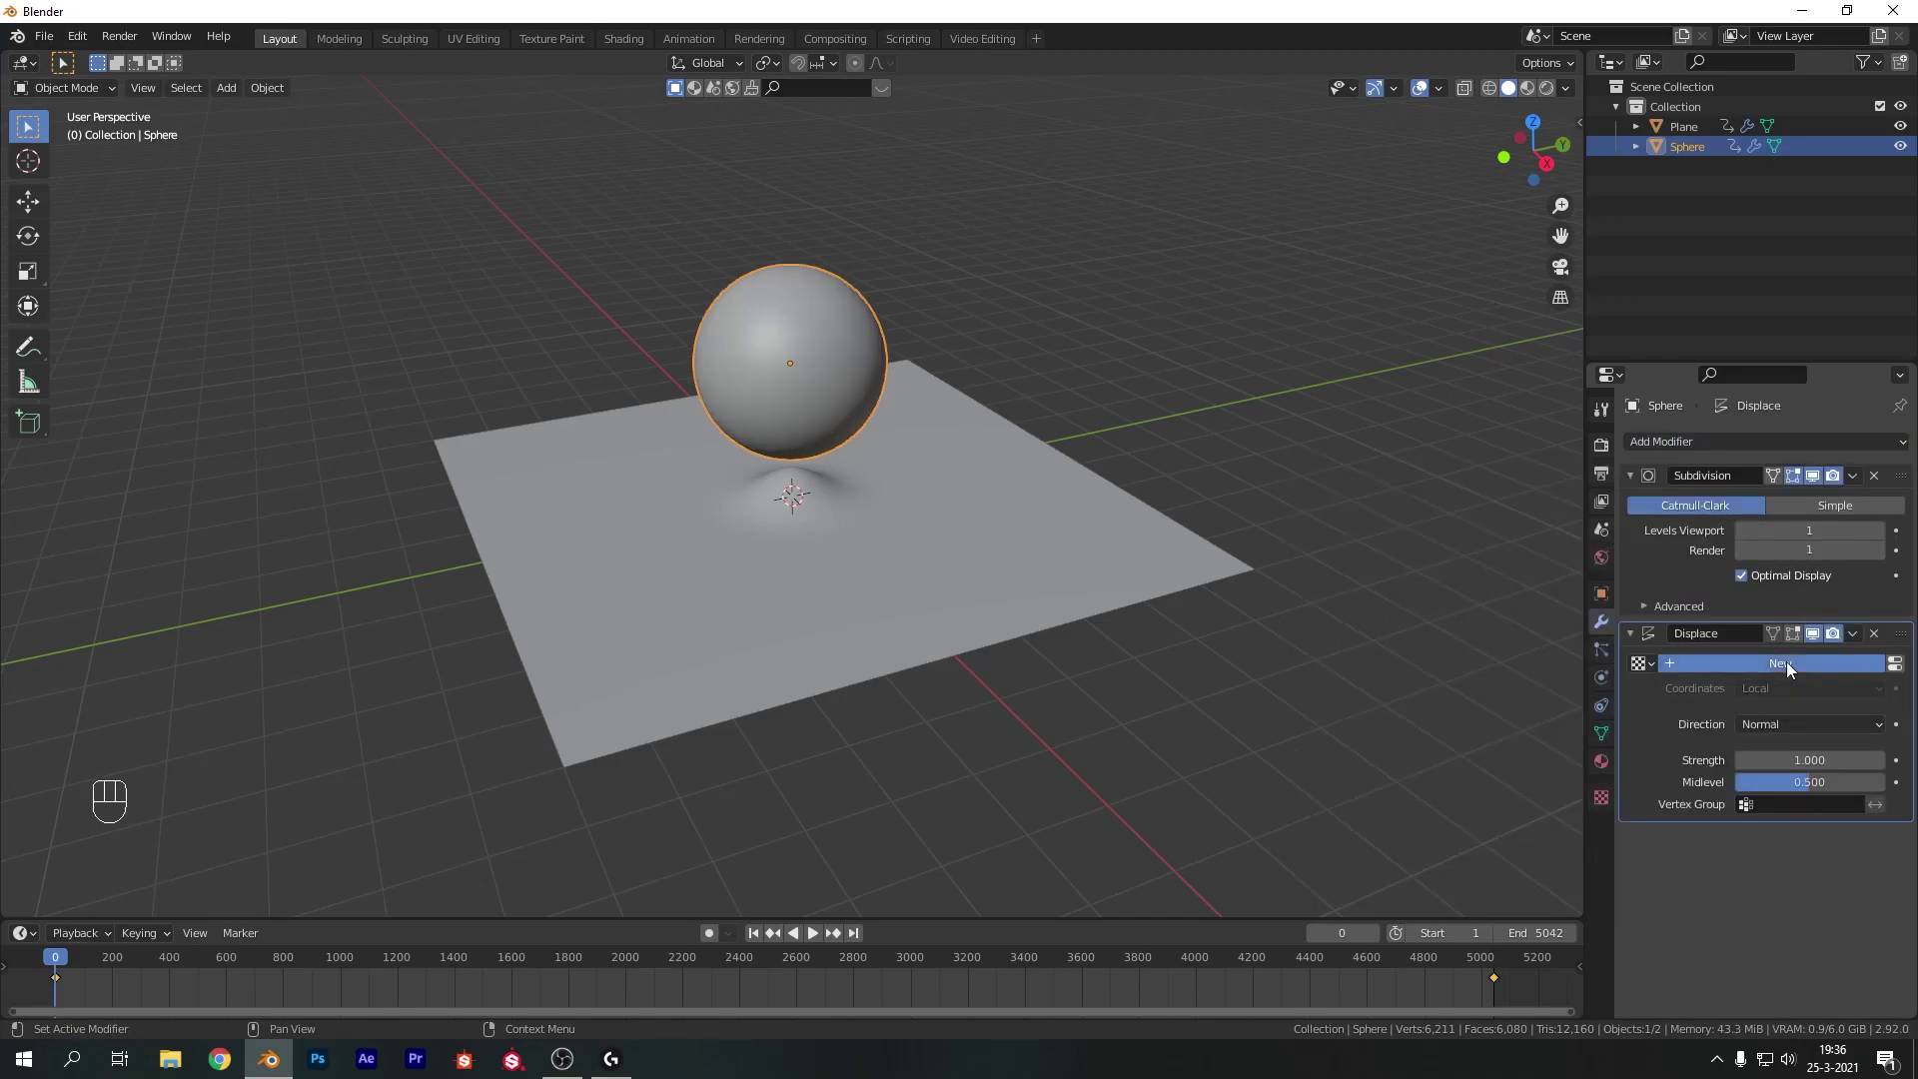
click(1895, 665)
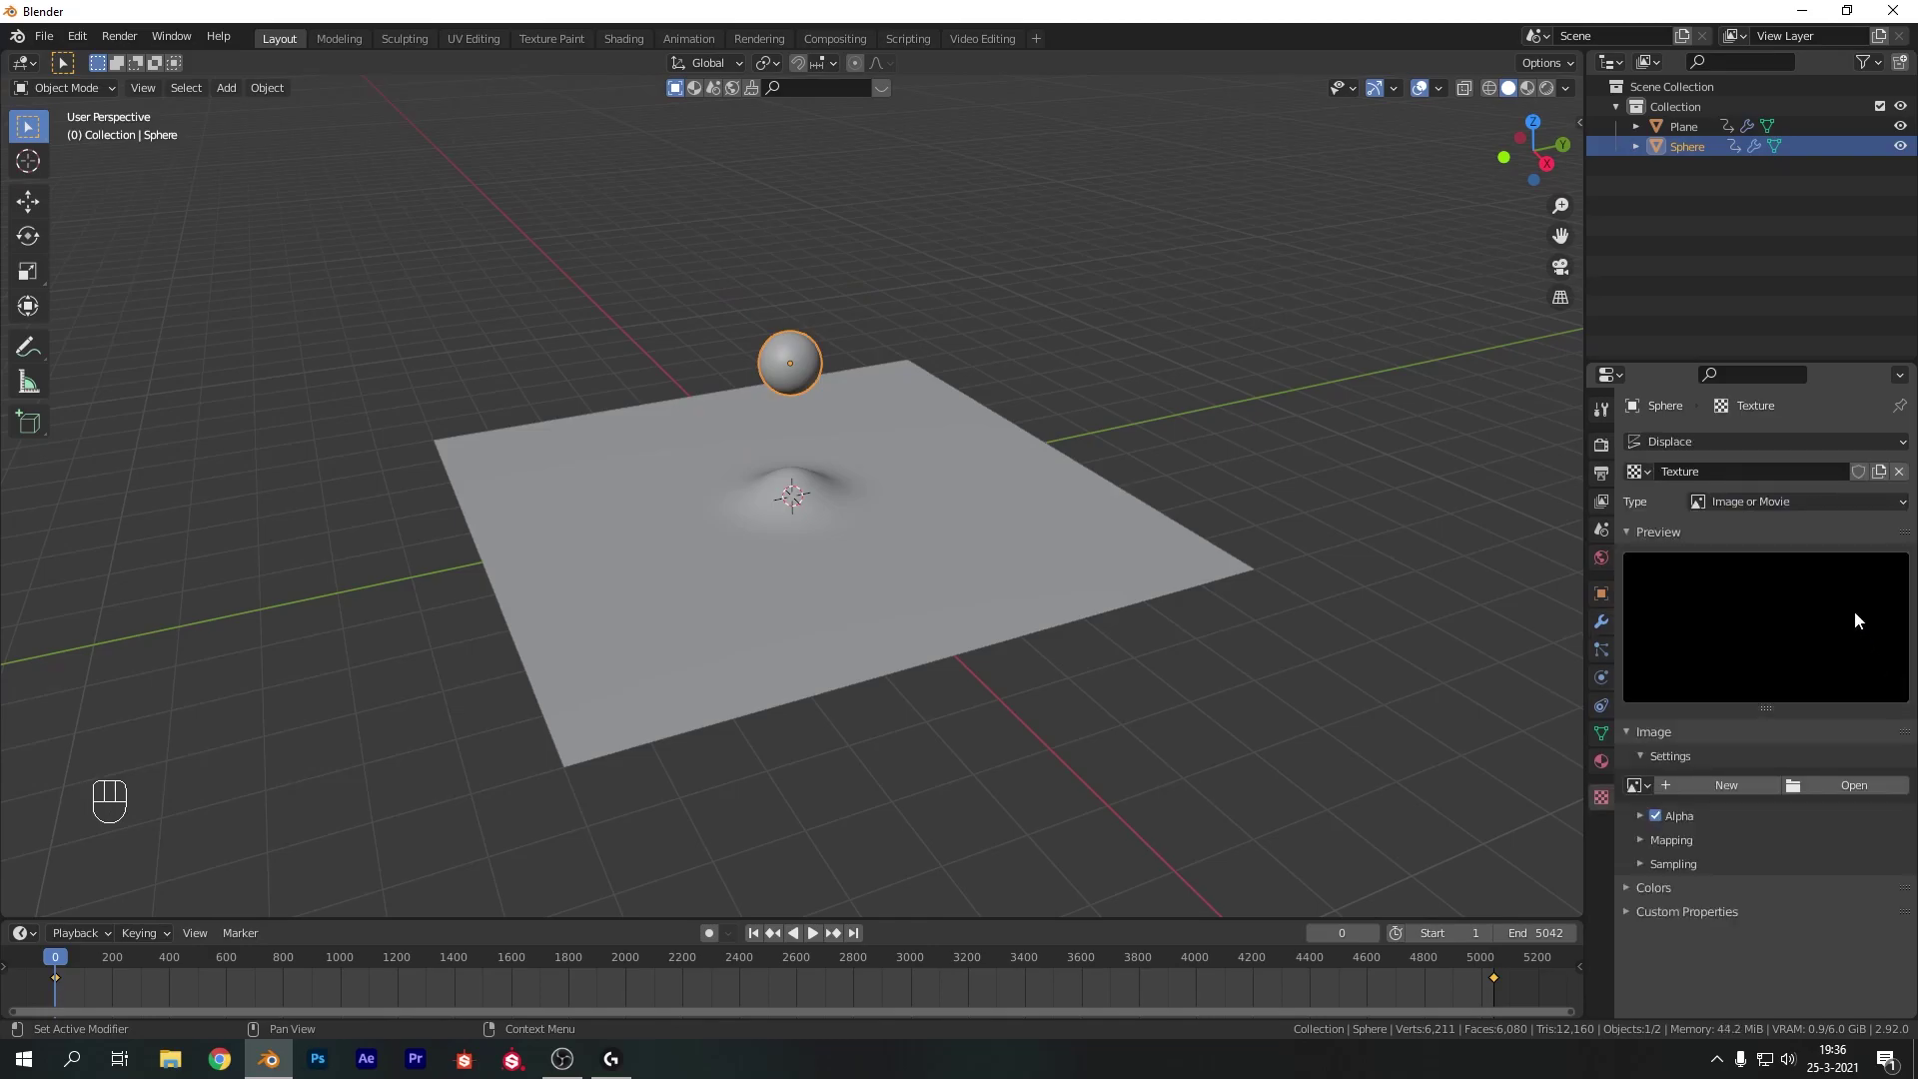
click(1824, 500)
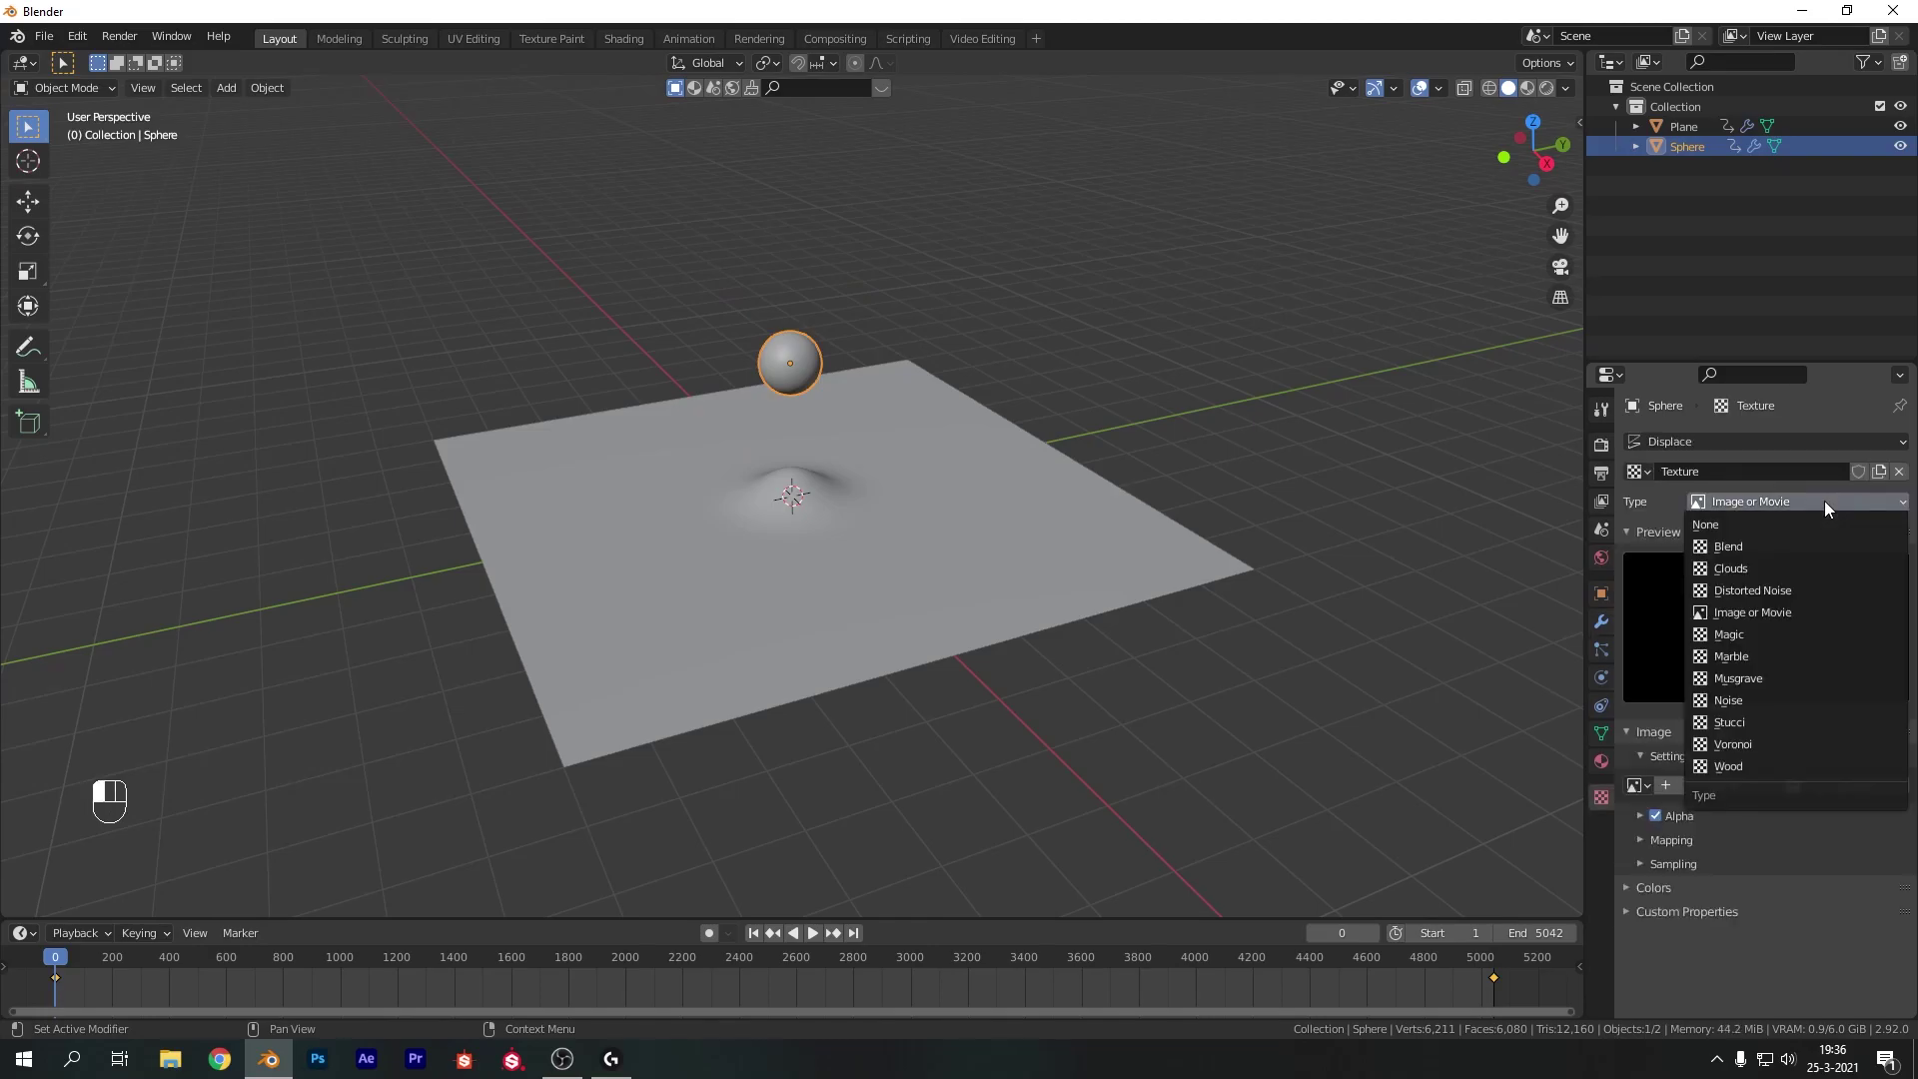
click(1772, 568)
mouse_move(1774, 851)
mouse_down()
mouse_move(1750, 850)
mouse_move(1772, 847)
mouse_up()
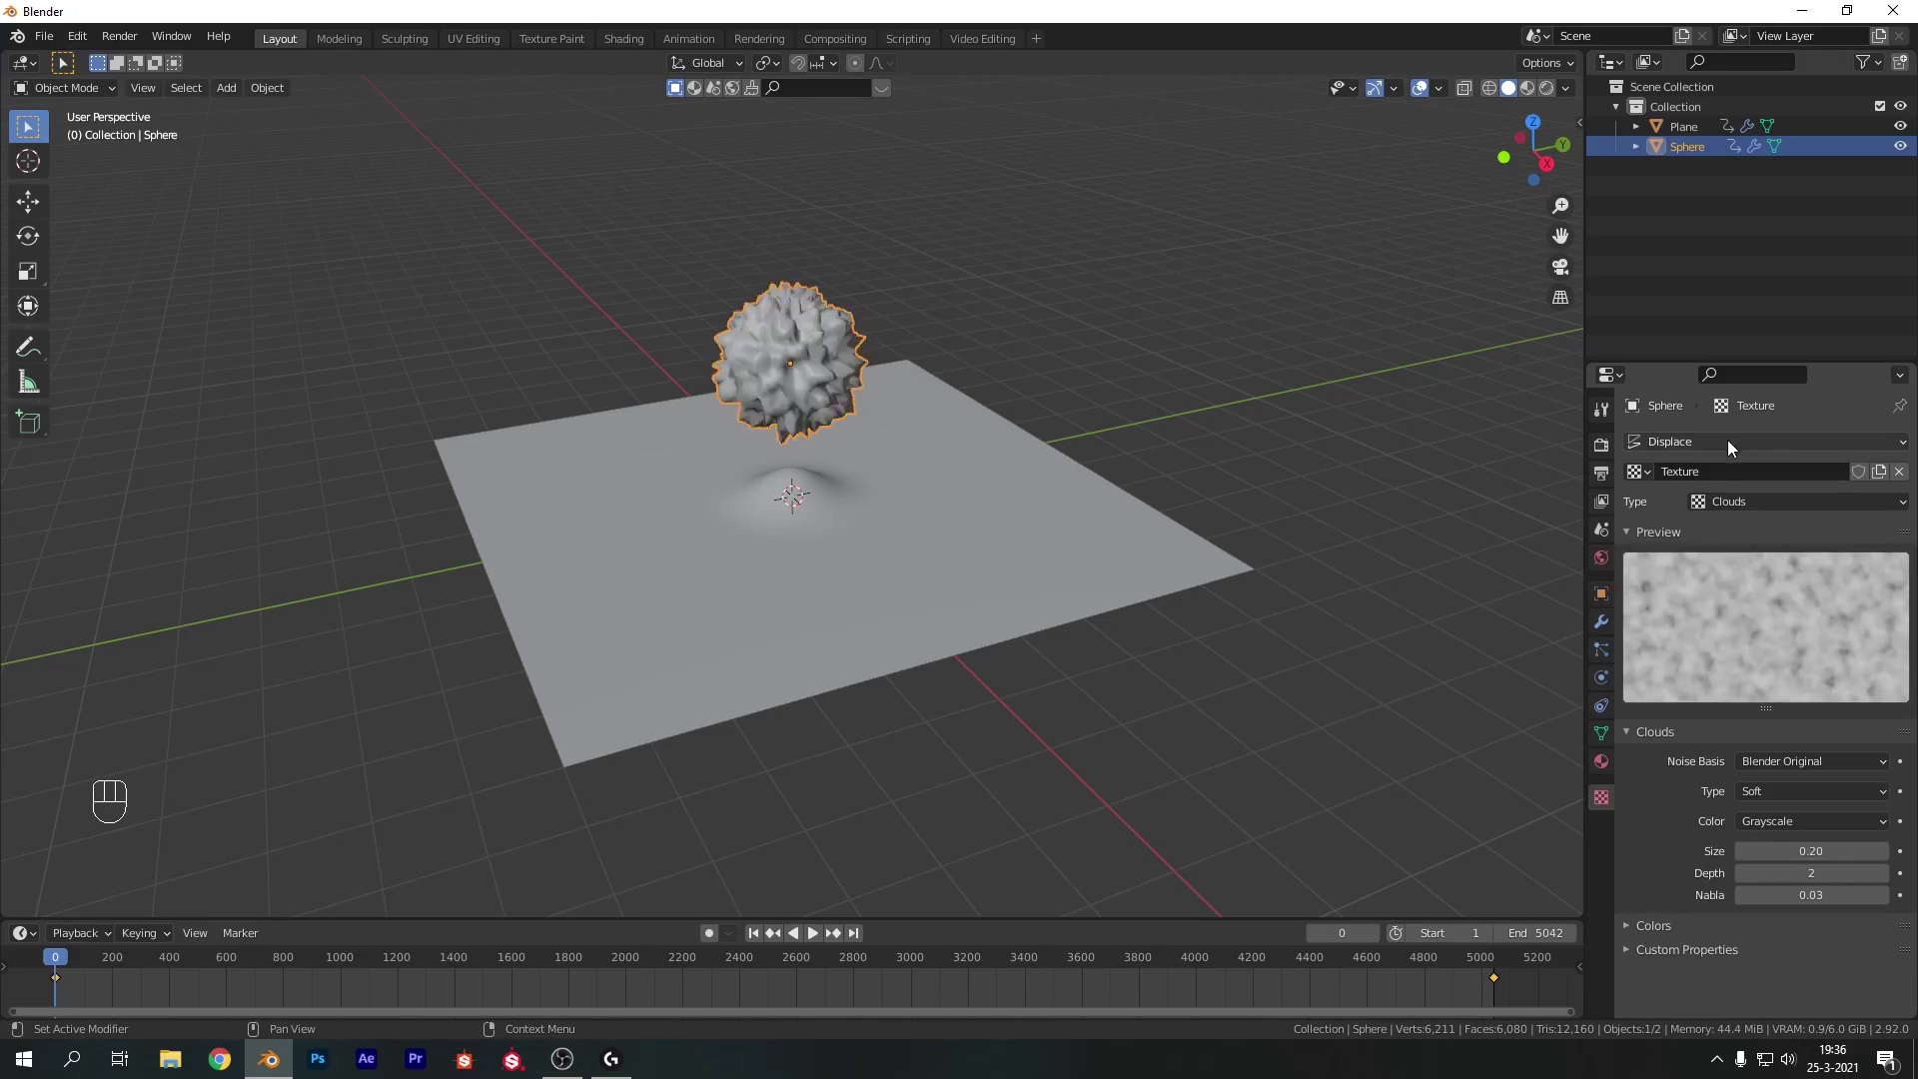
Select the plane and play the animation to examine how its Wave height affects the ripples
click(1601, 622)
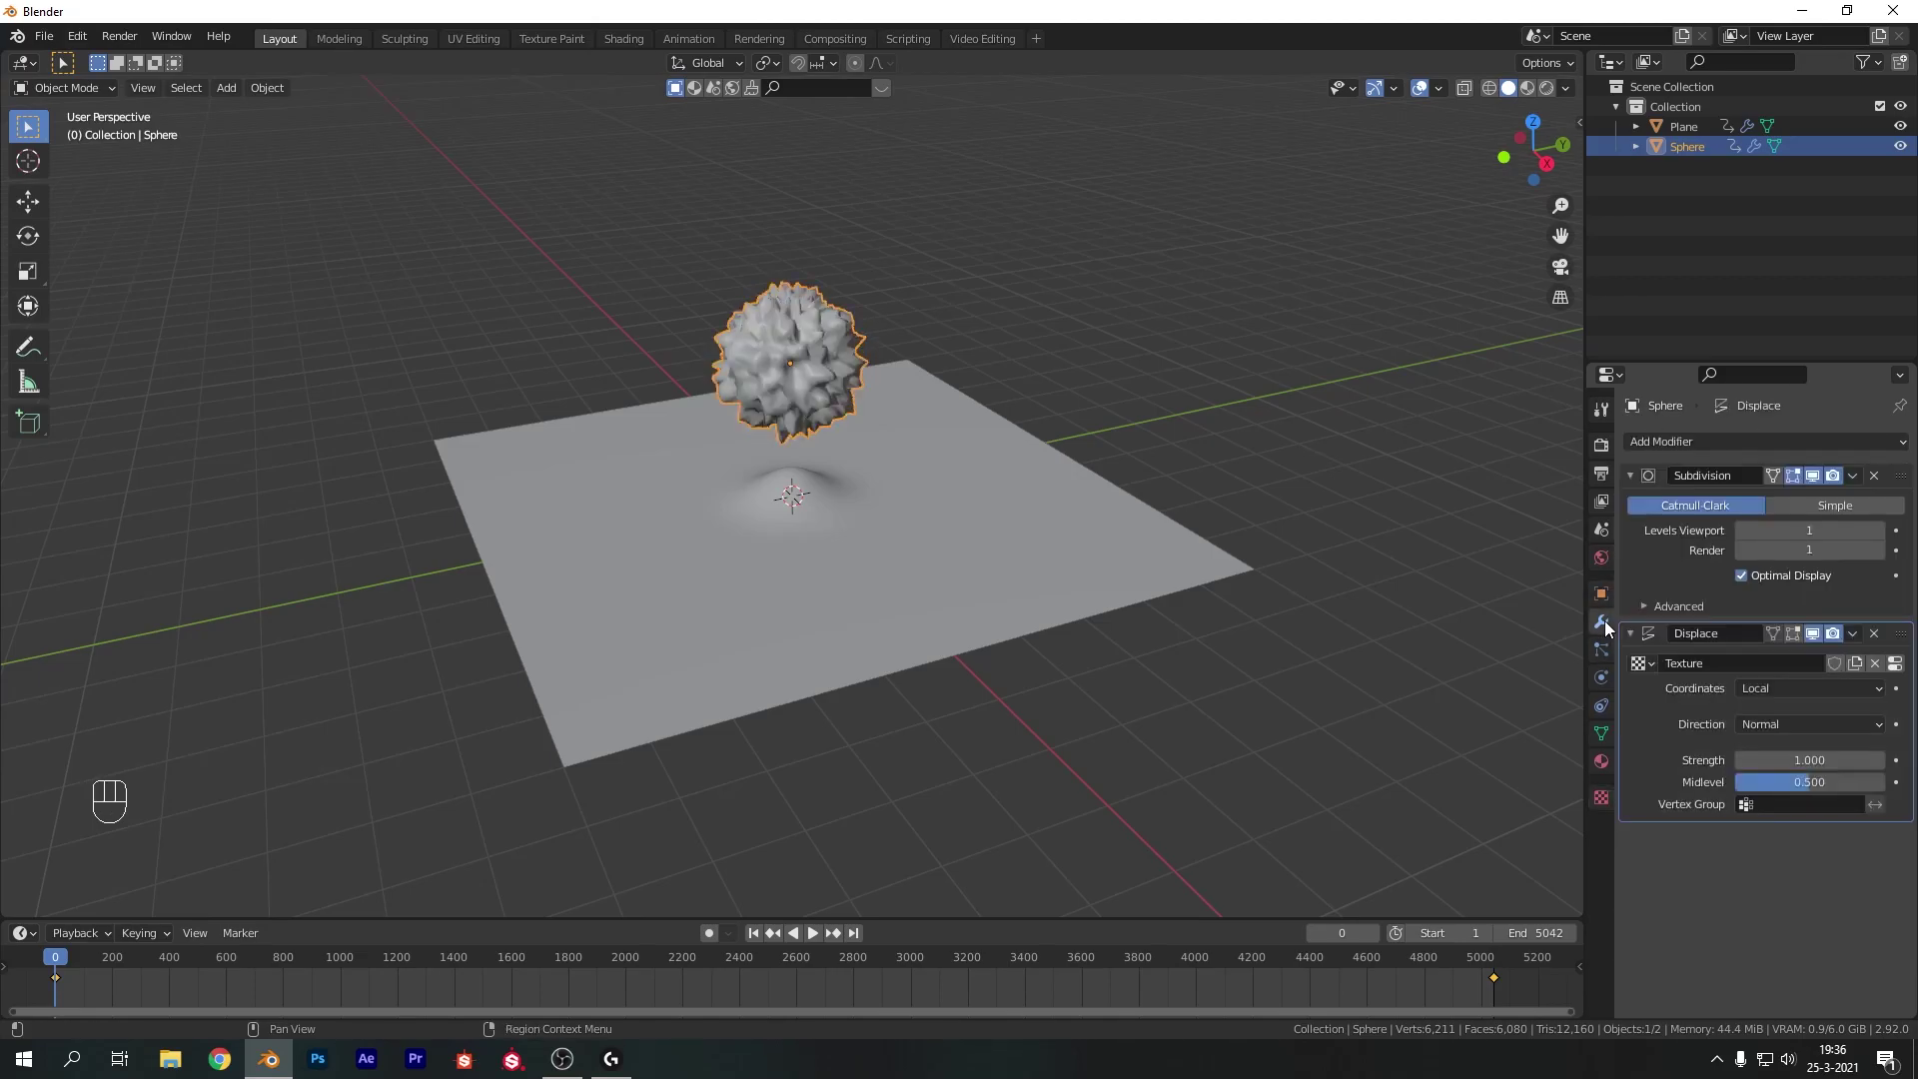
click(163, 650)
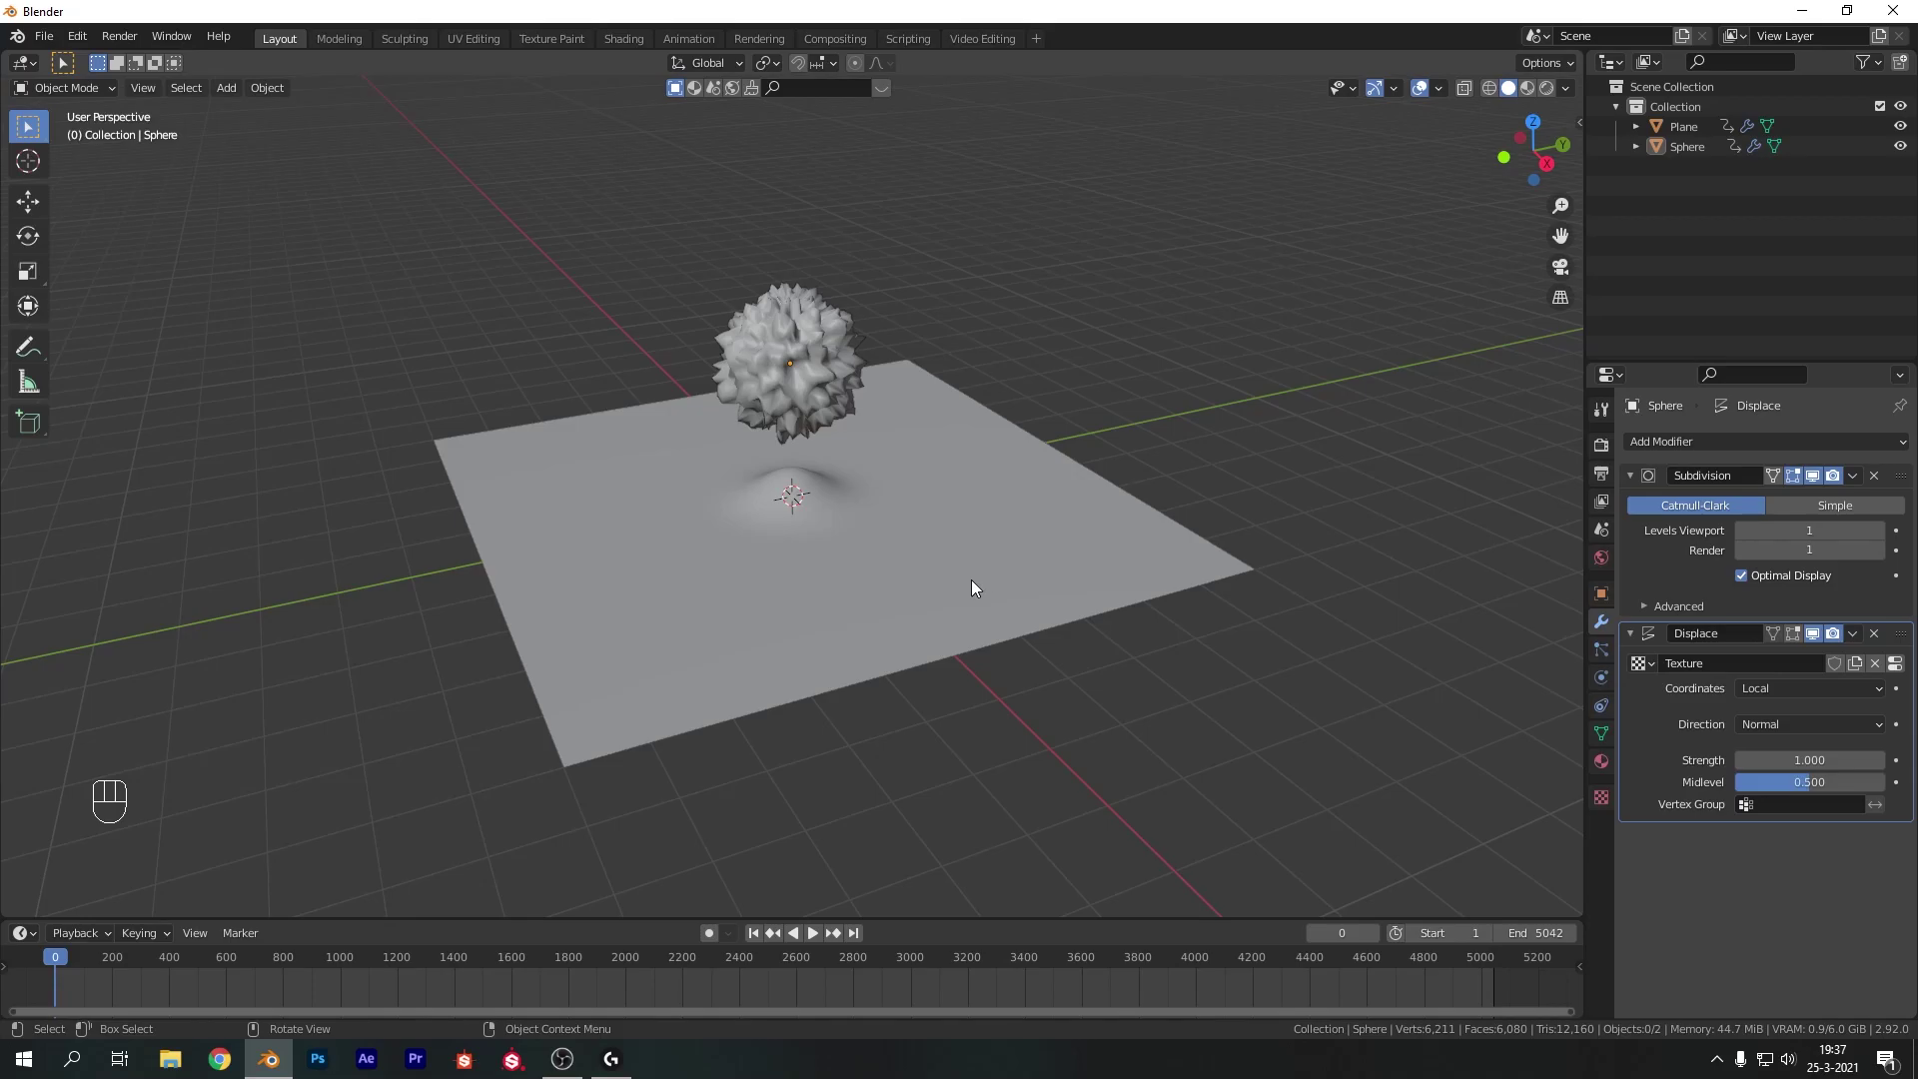
click(937, 566)
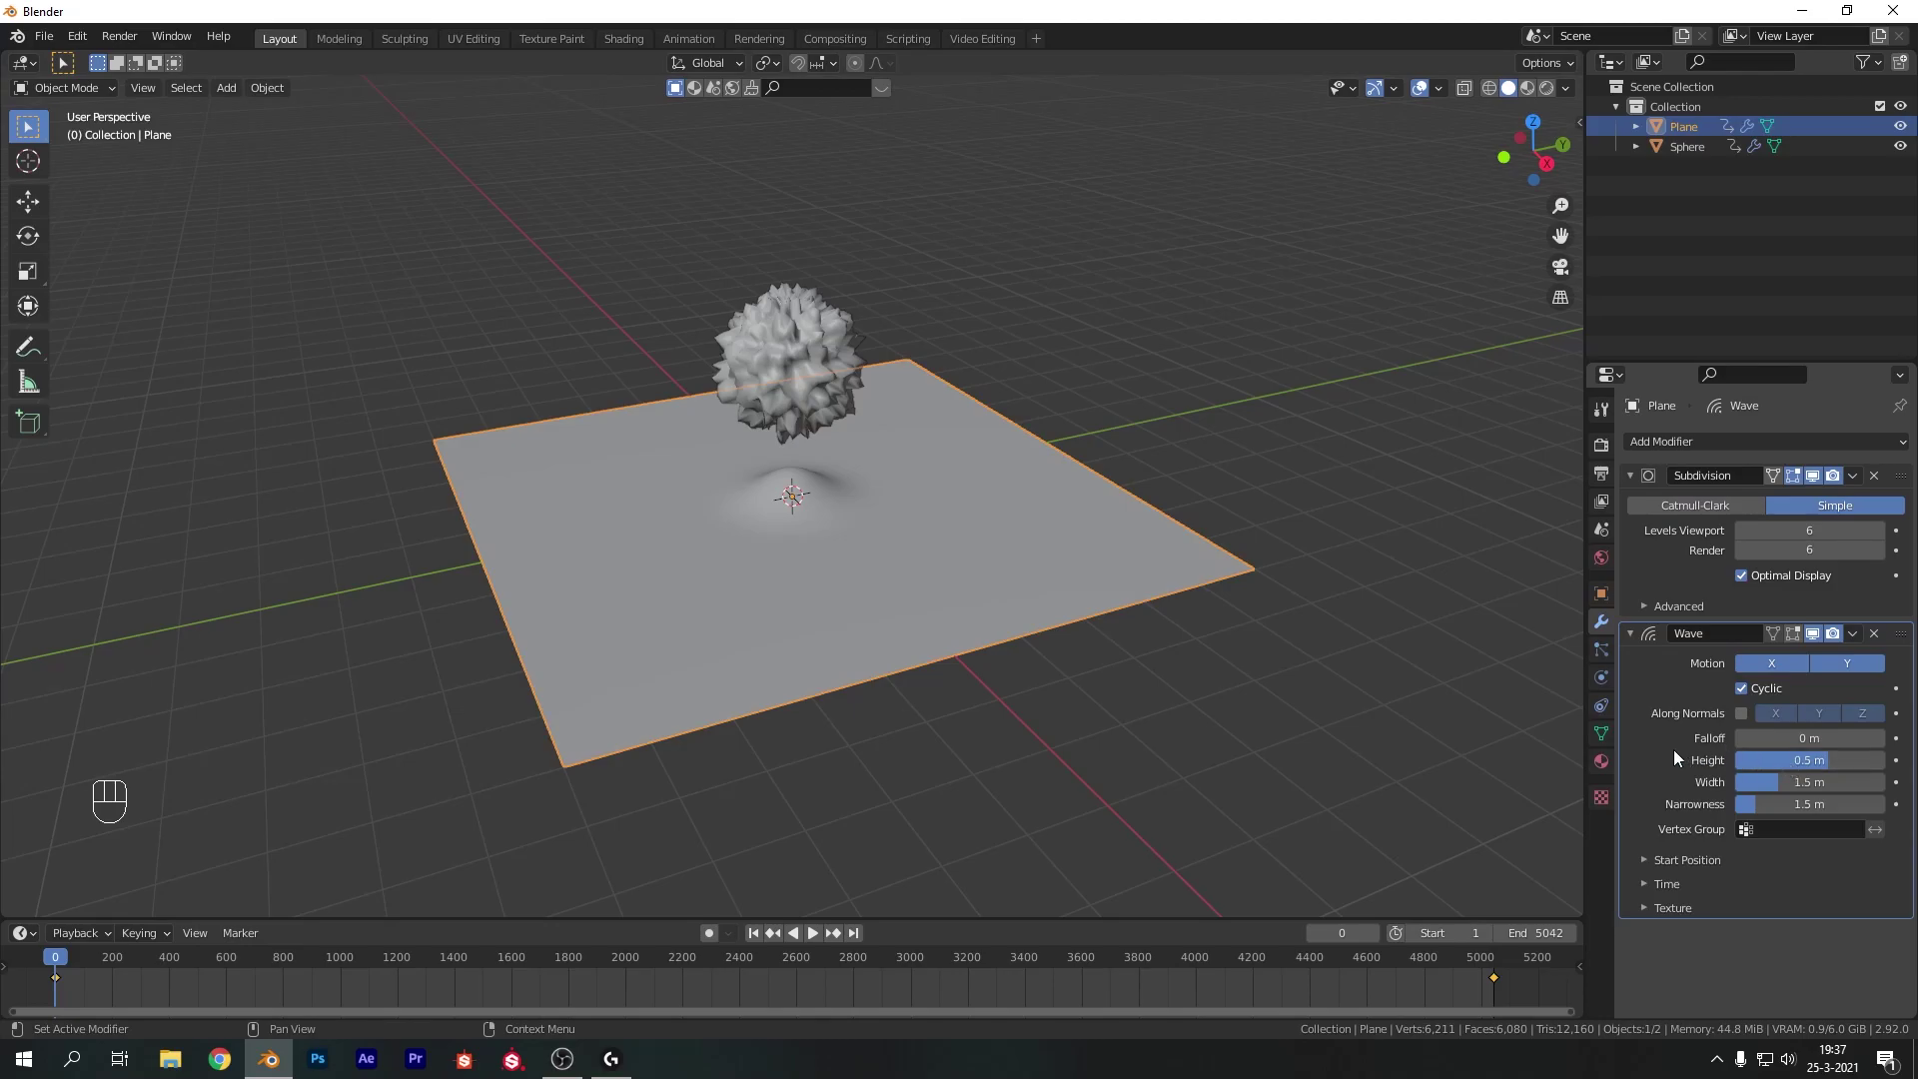
key(space)
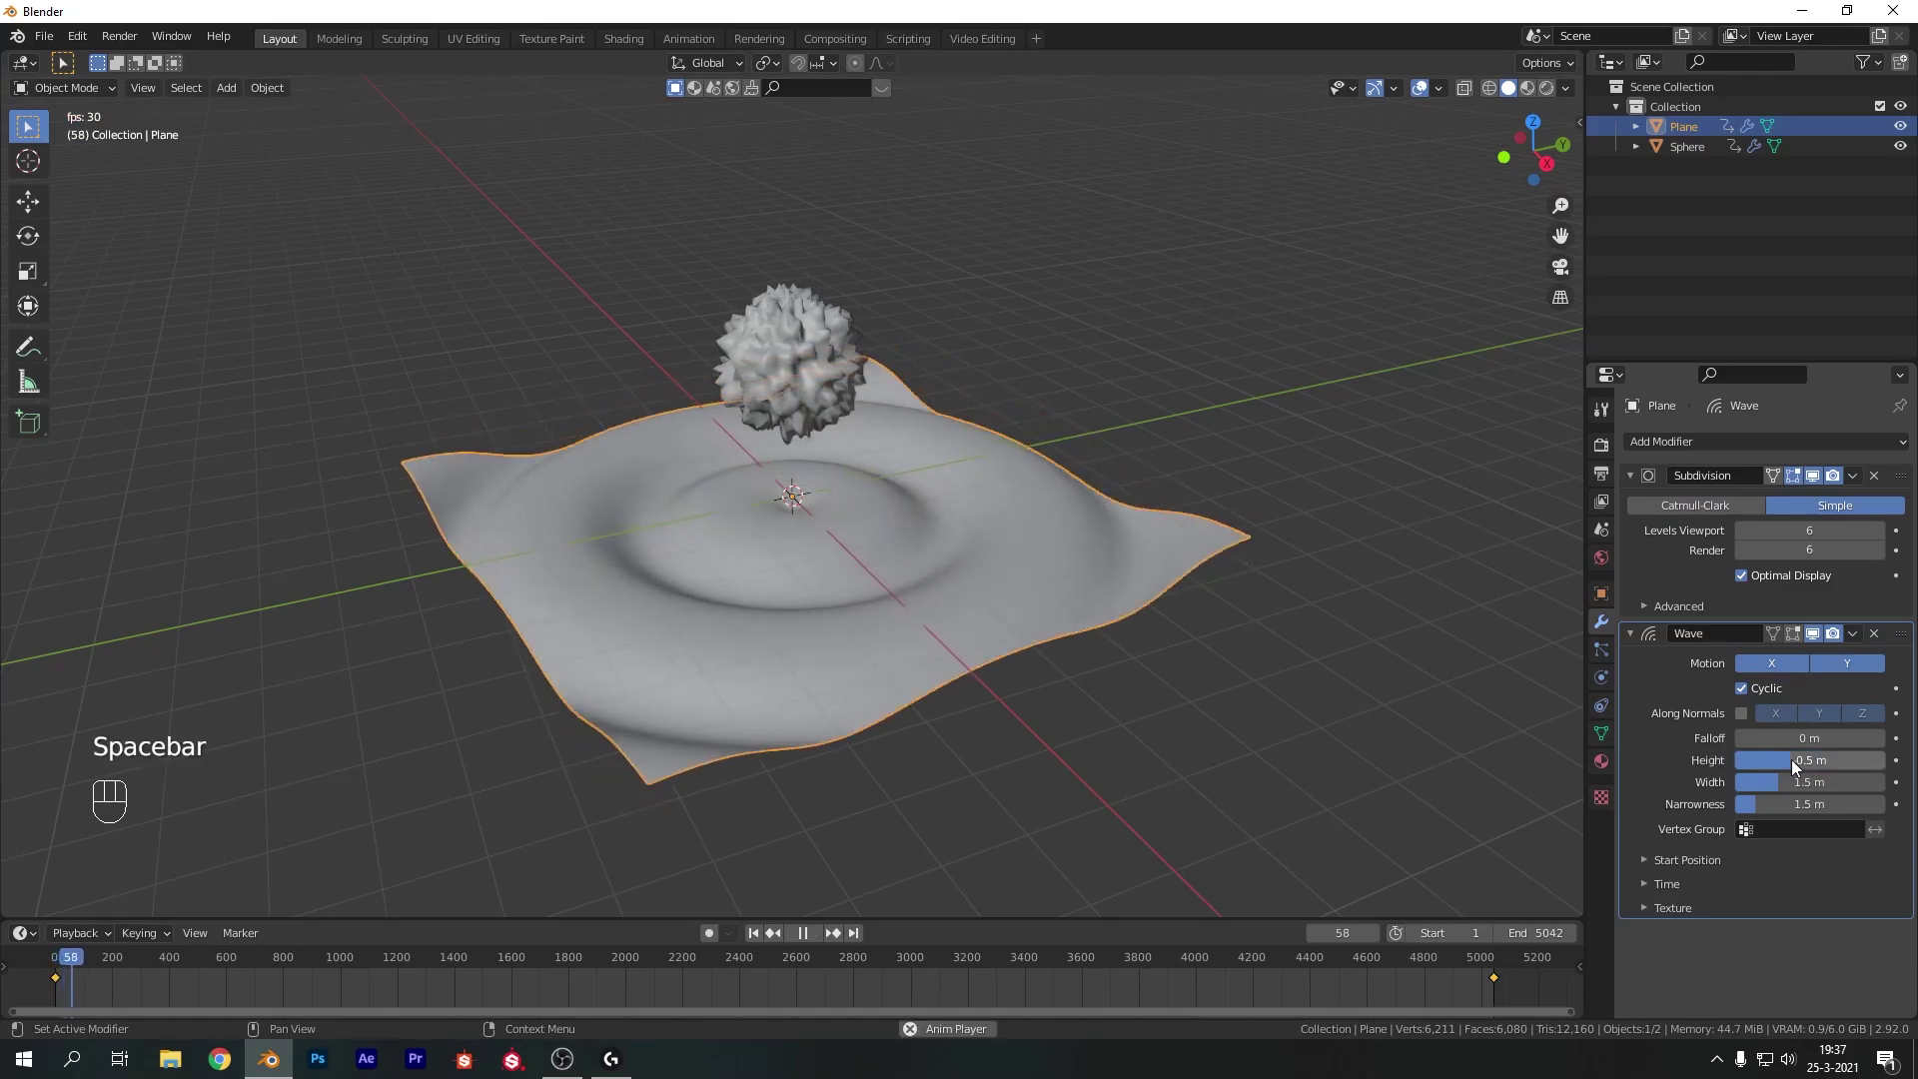
mouse_move(1795, 766)
mouse_down()
mouse_move(1759, 766)
mouse_move(1878, 765)
mouse_move(1738, 765)
mouse_move(1770, 759)
mouse_up()
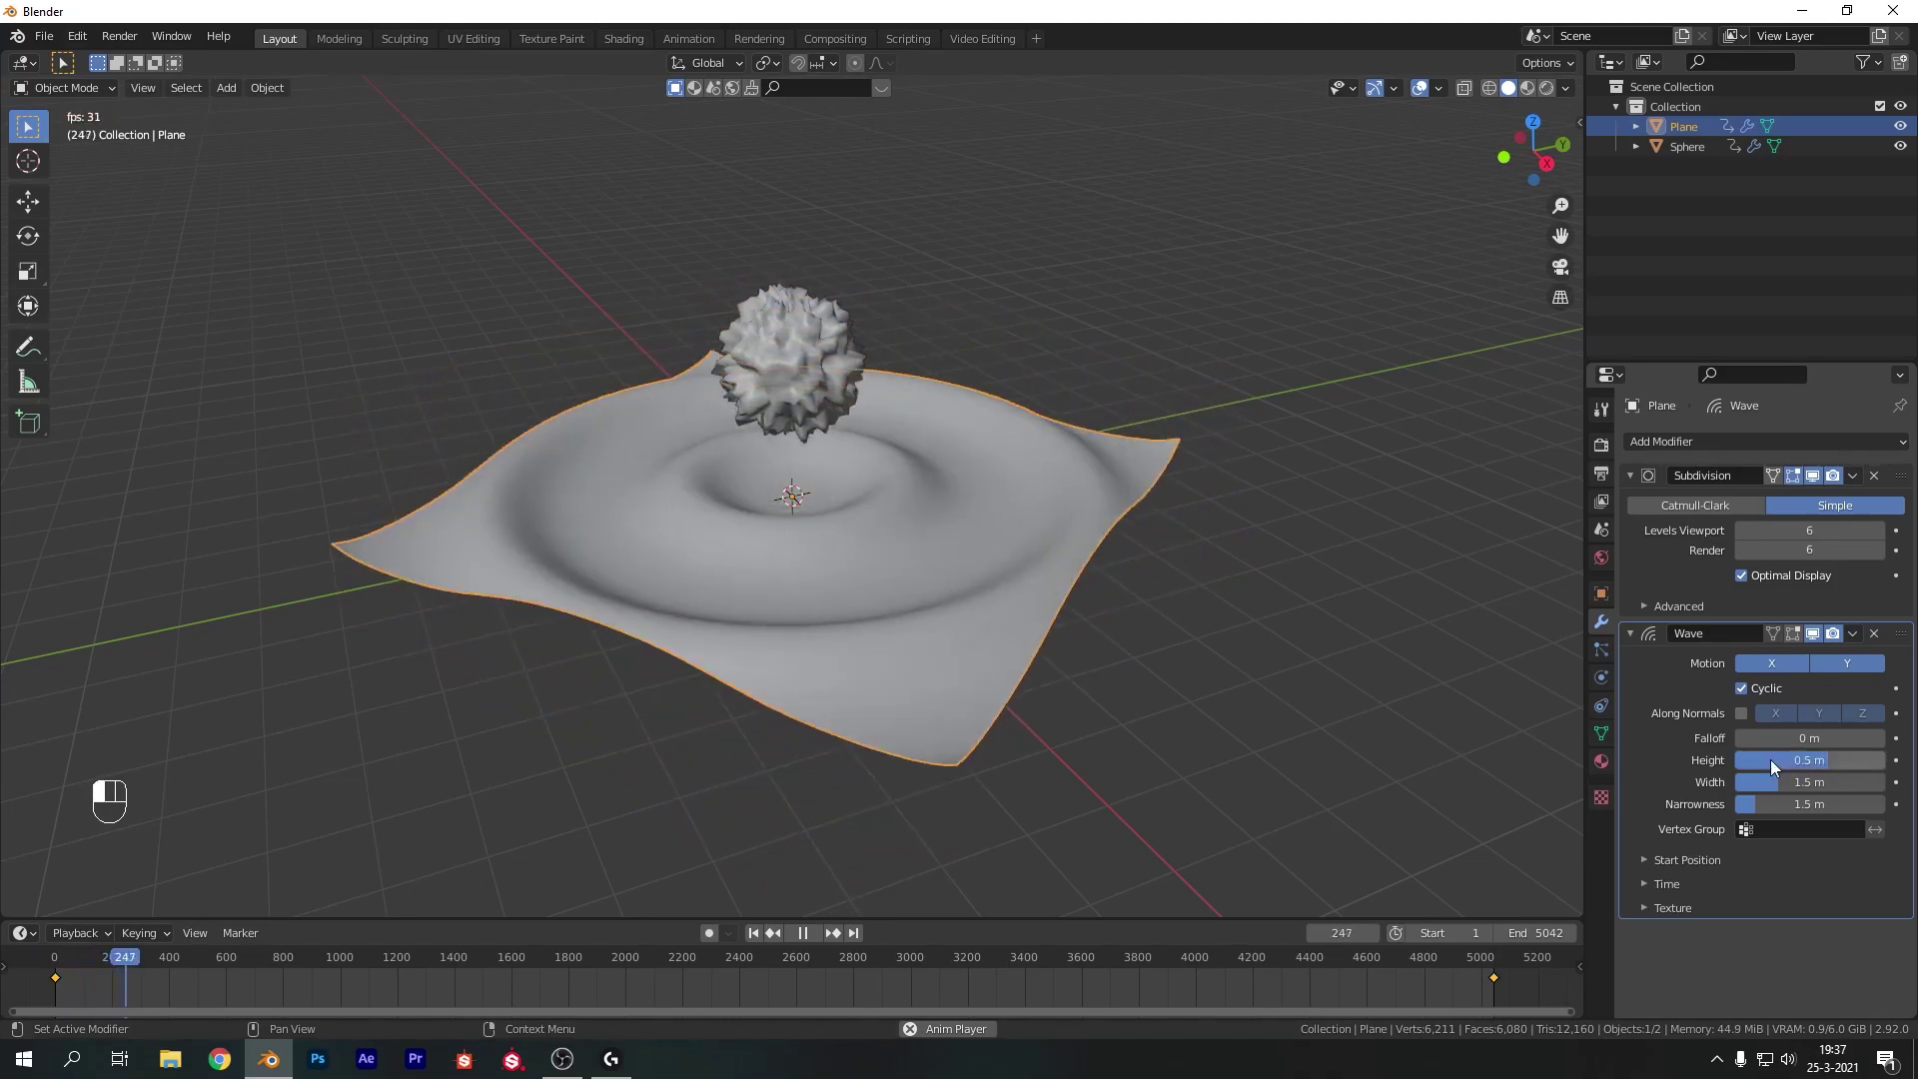
key(space)
Keyframe the plane's Wave height of 0.5 m at frame 1 and change the enlarged timeline area to the Graph Editor
click(755, 932)
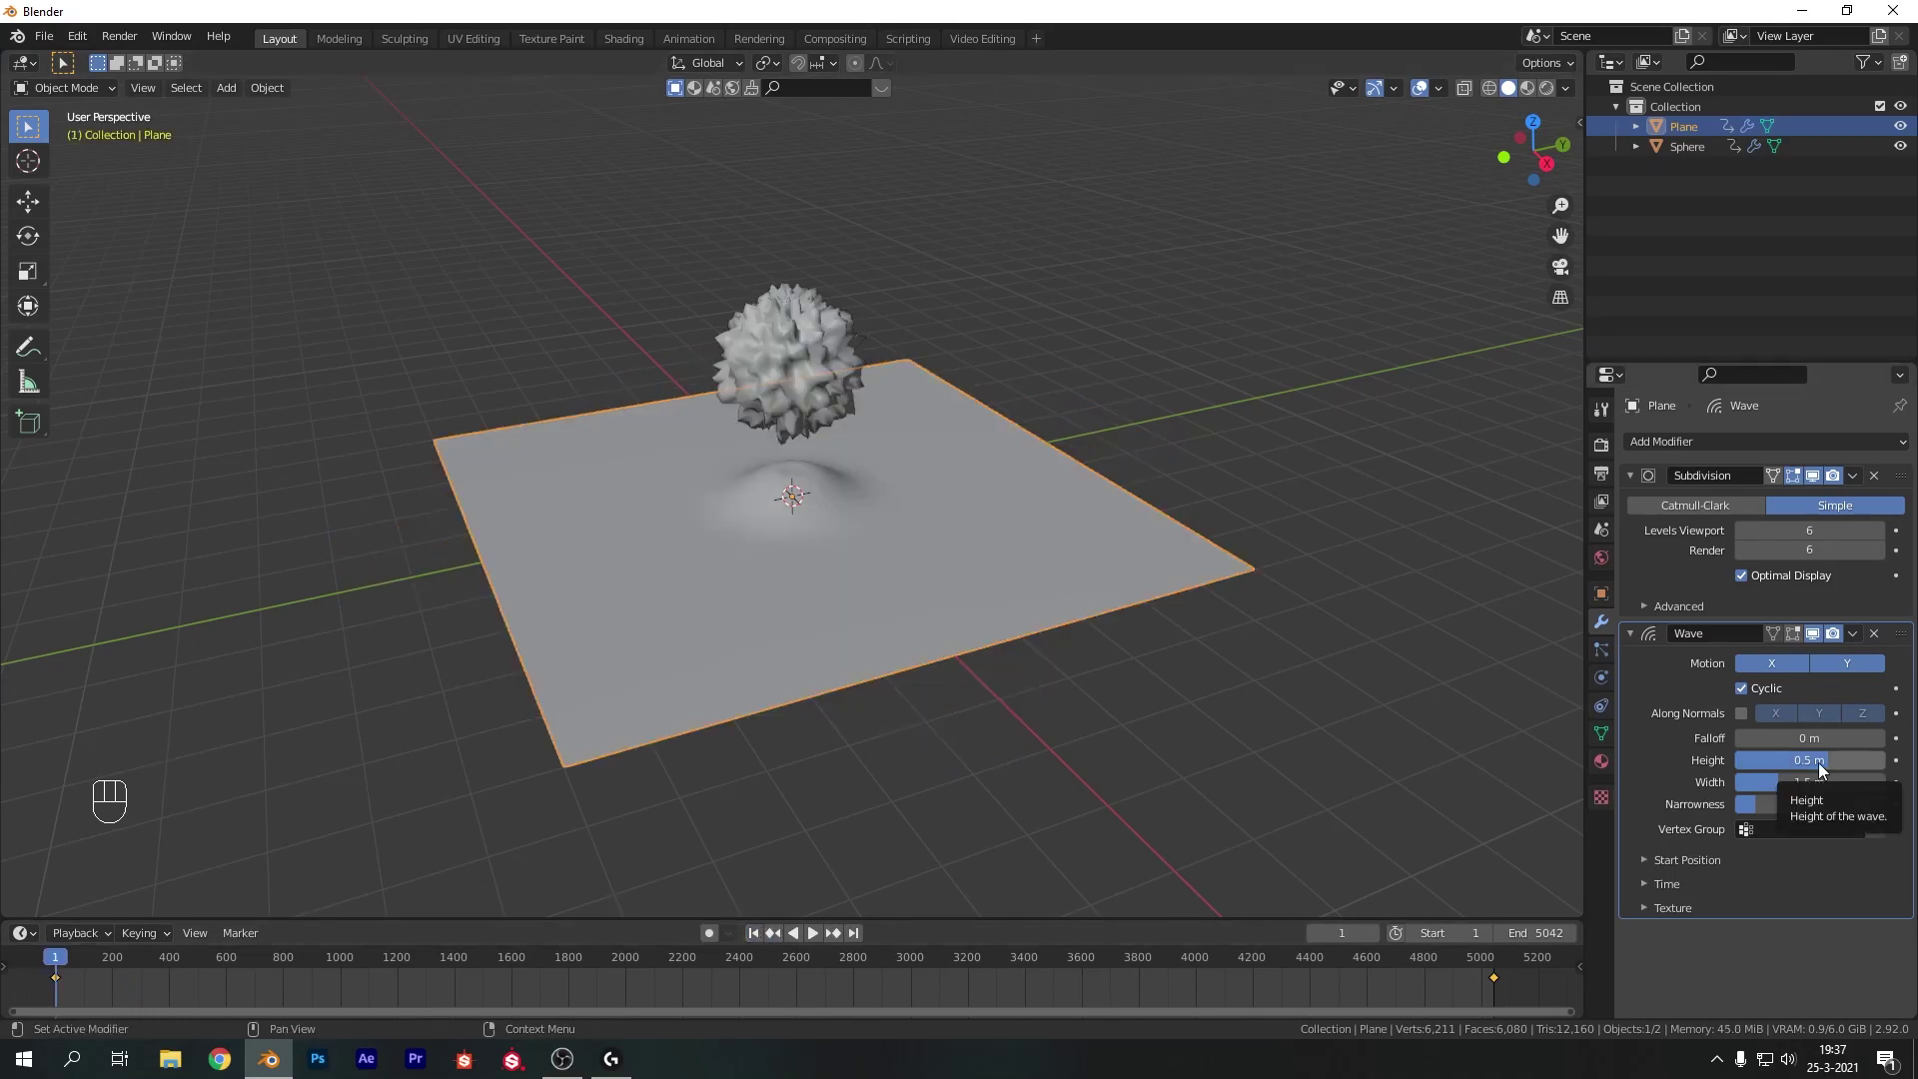
key(i)
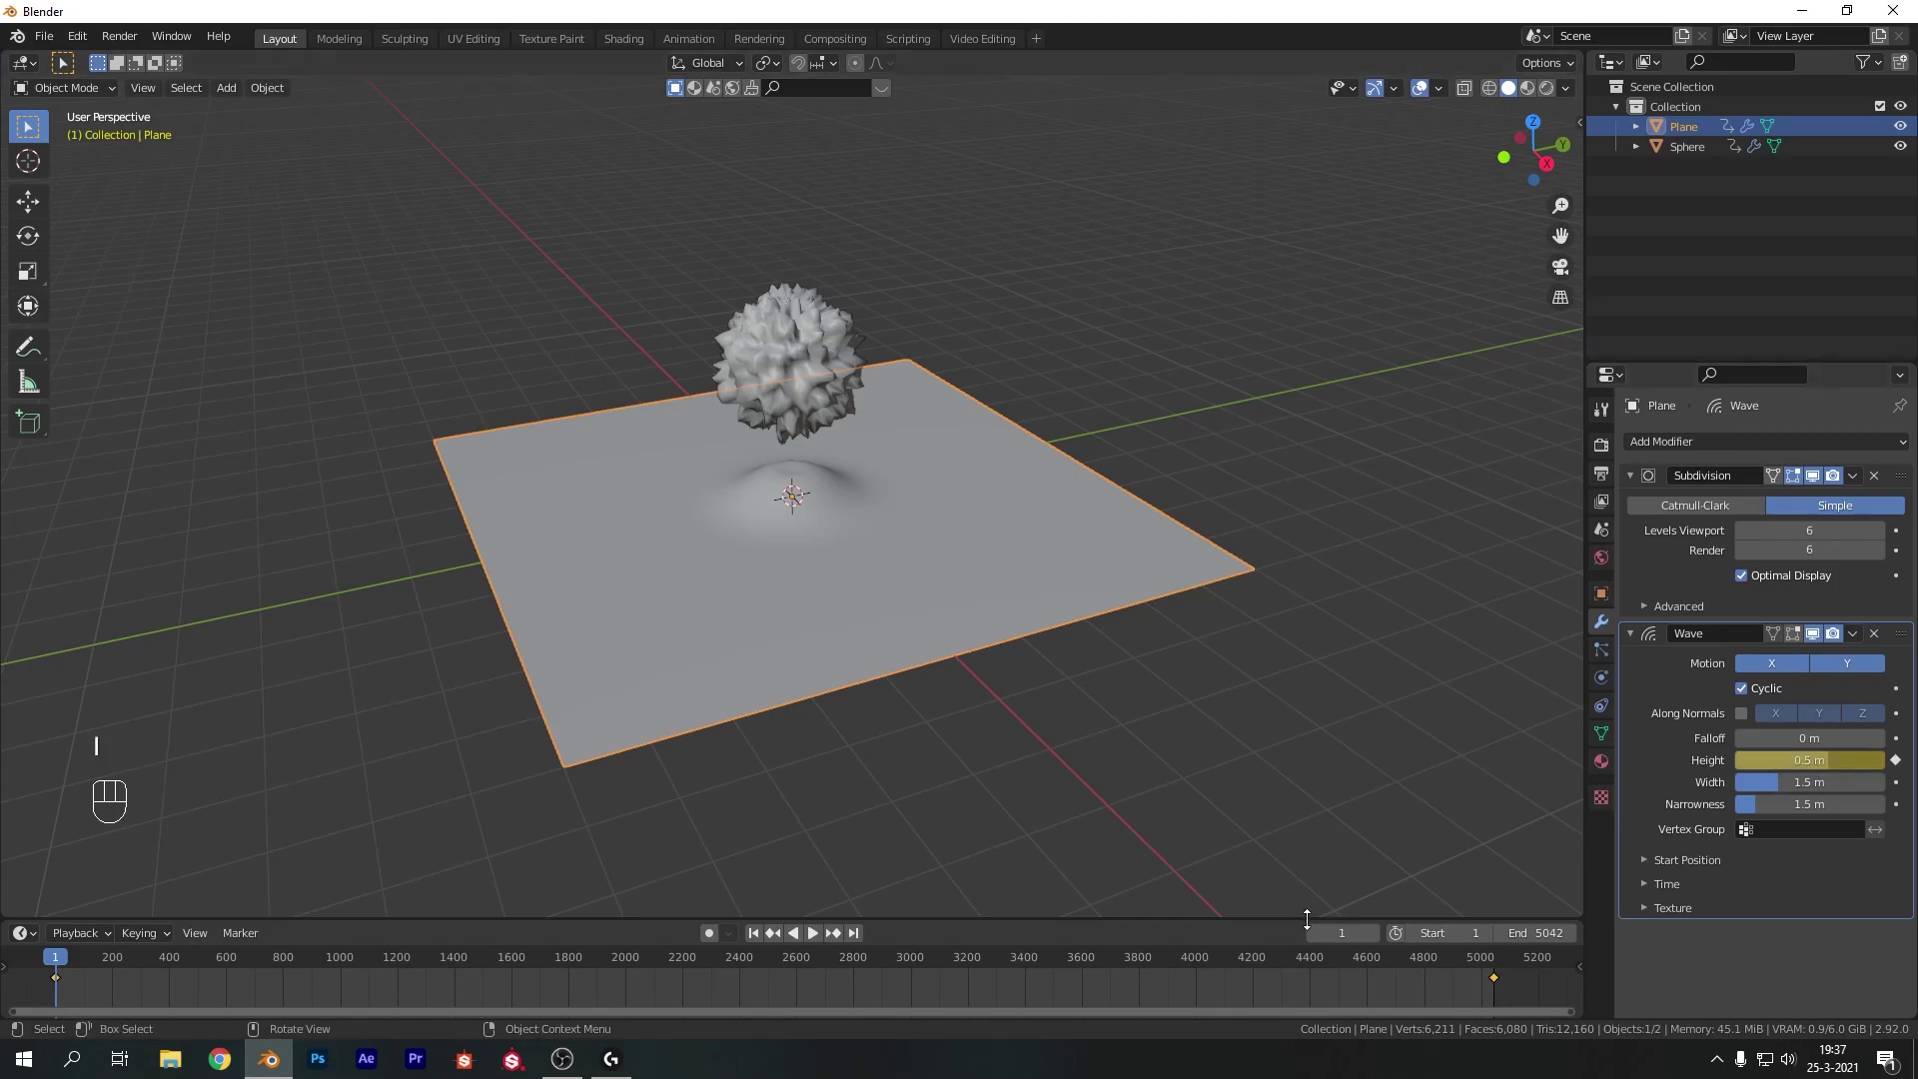
drag(735, 920, 734, 827)
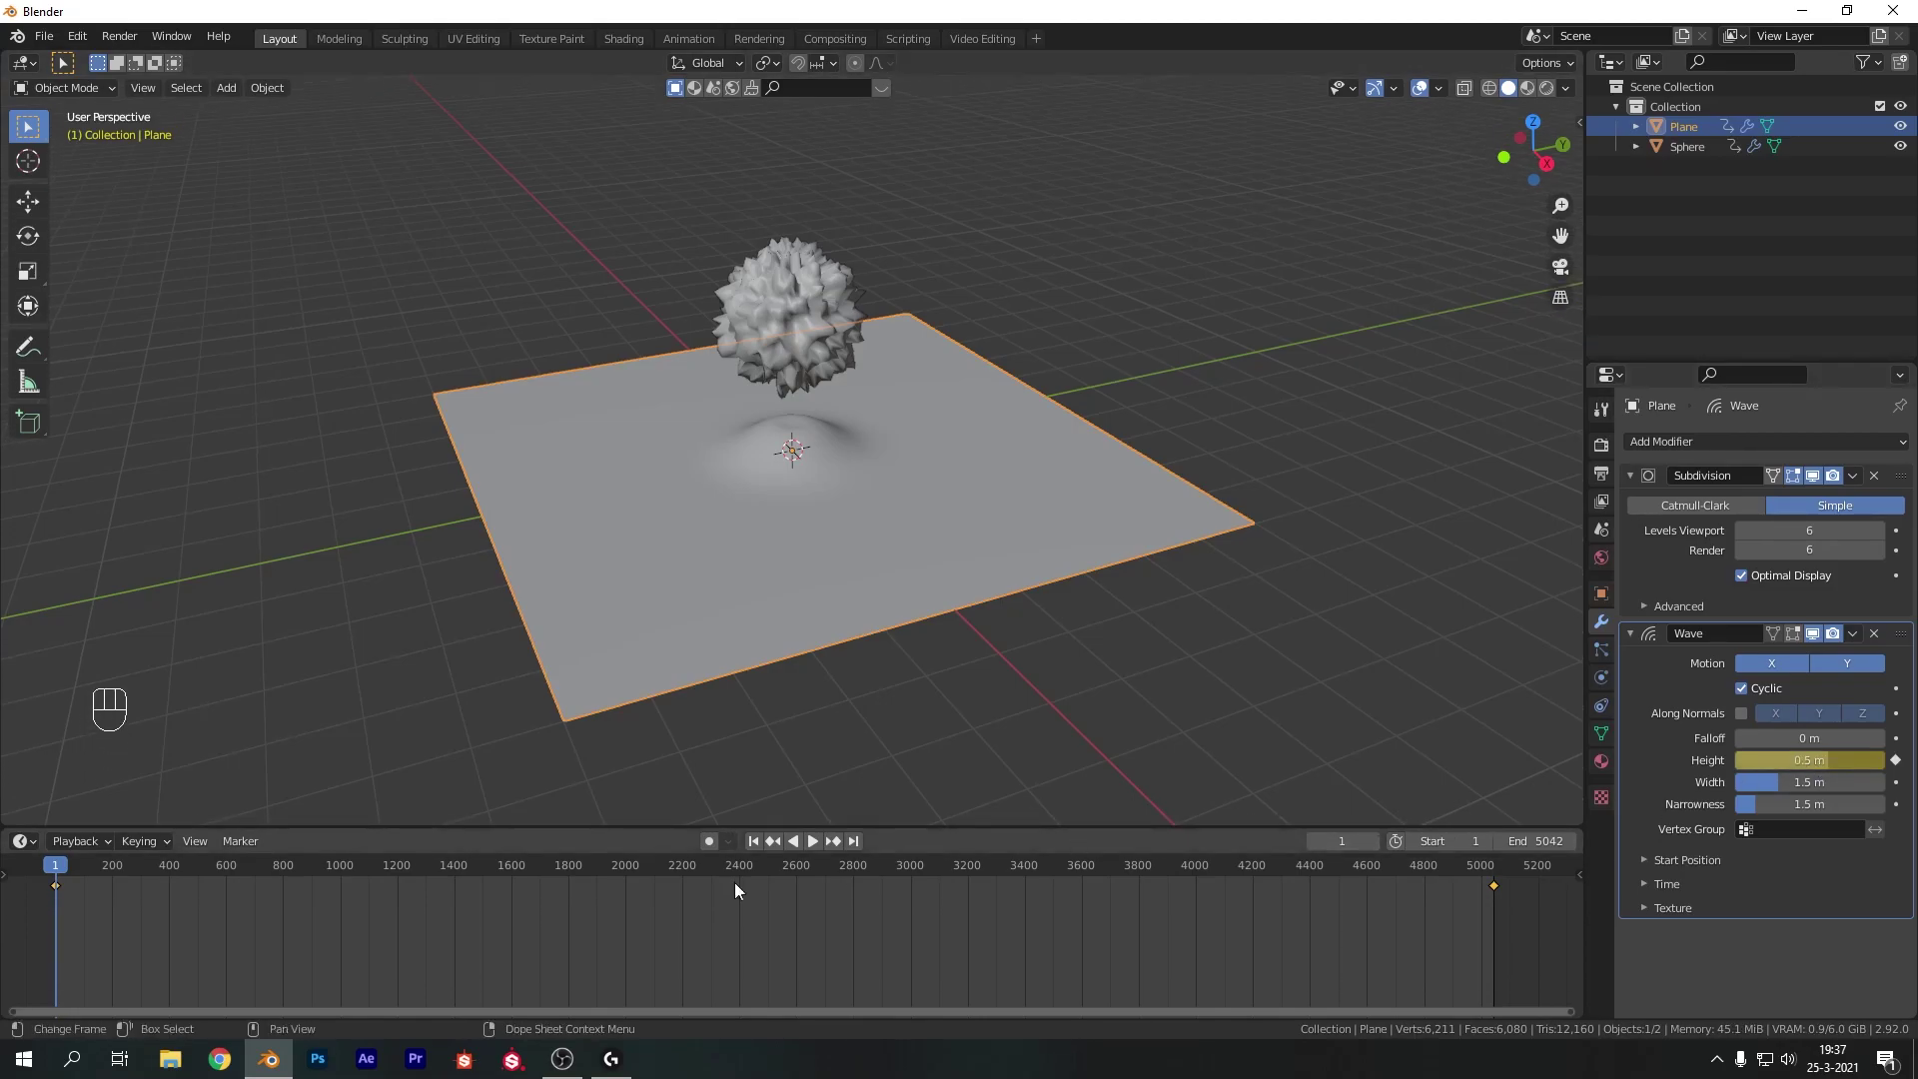
click(20, 840)
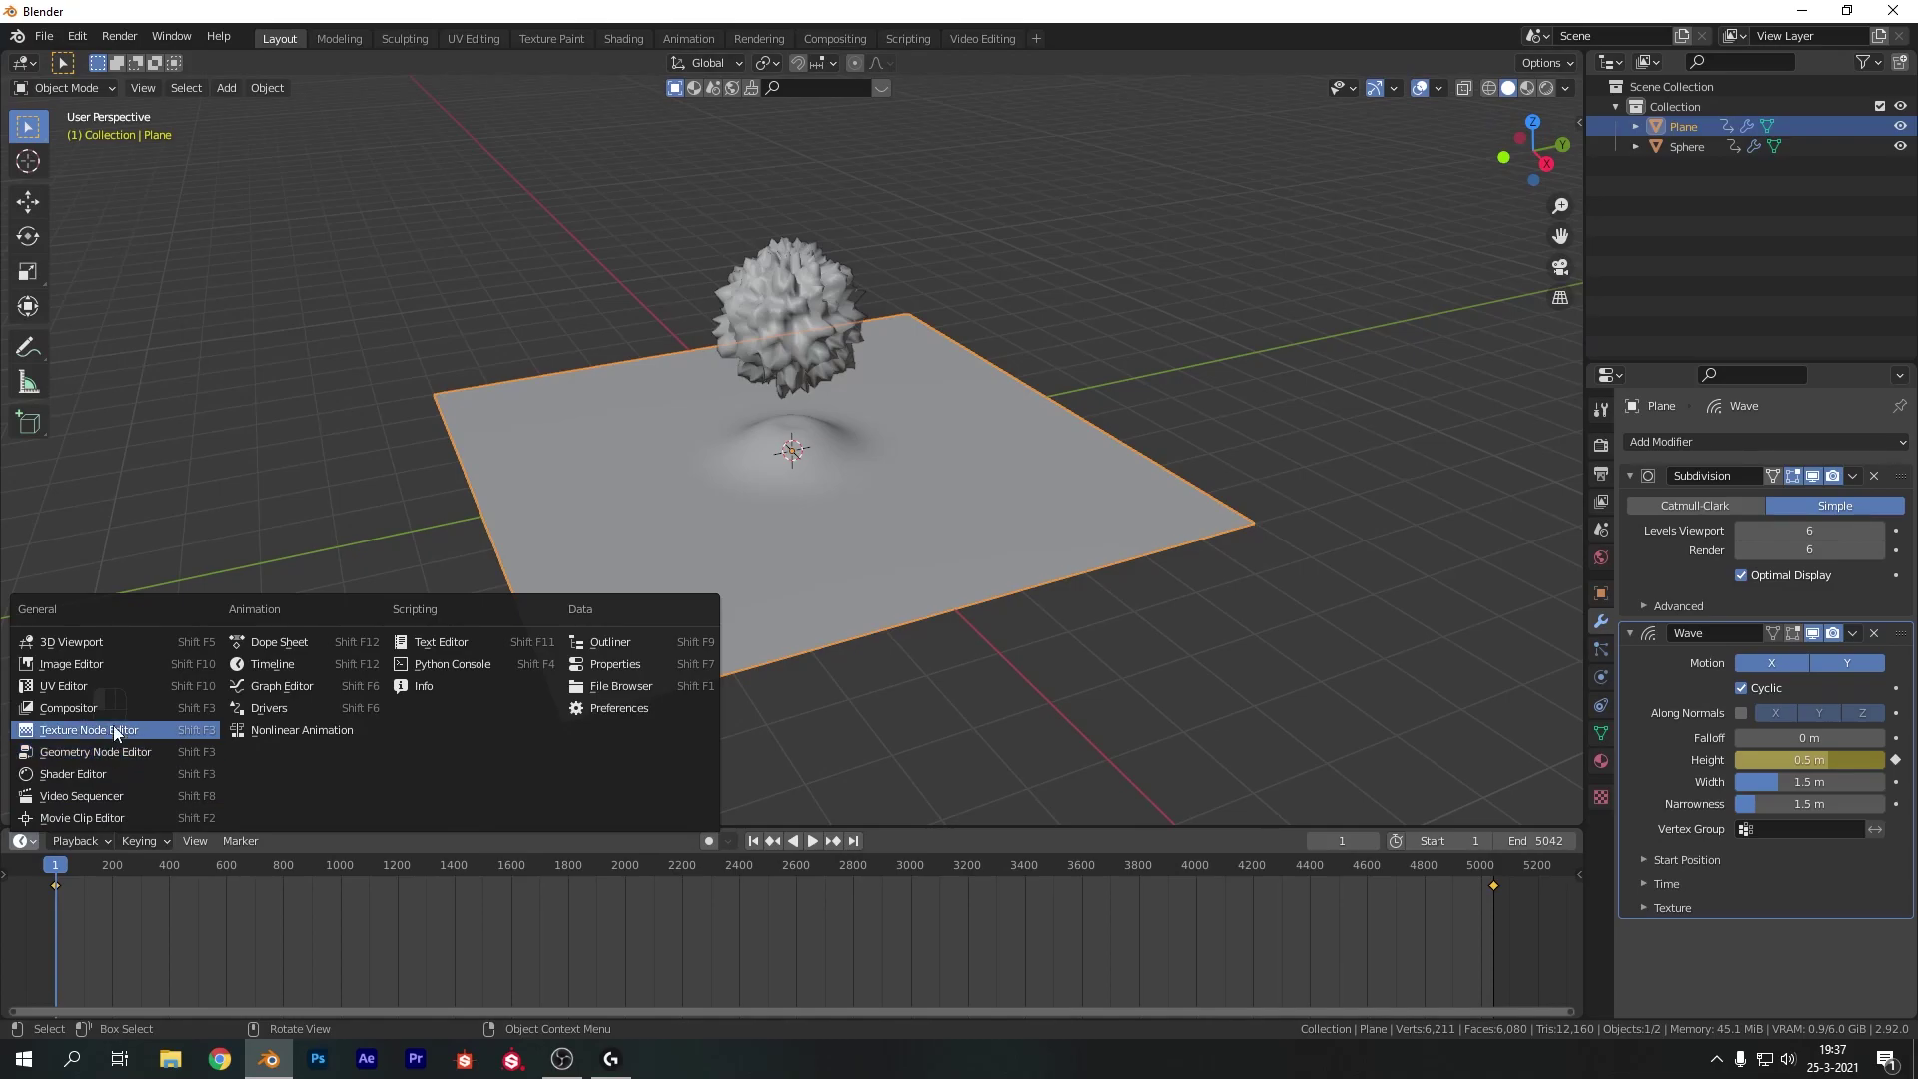
click(262, 687)
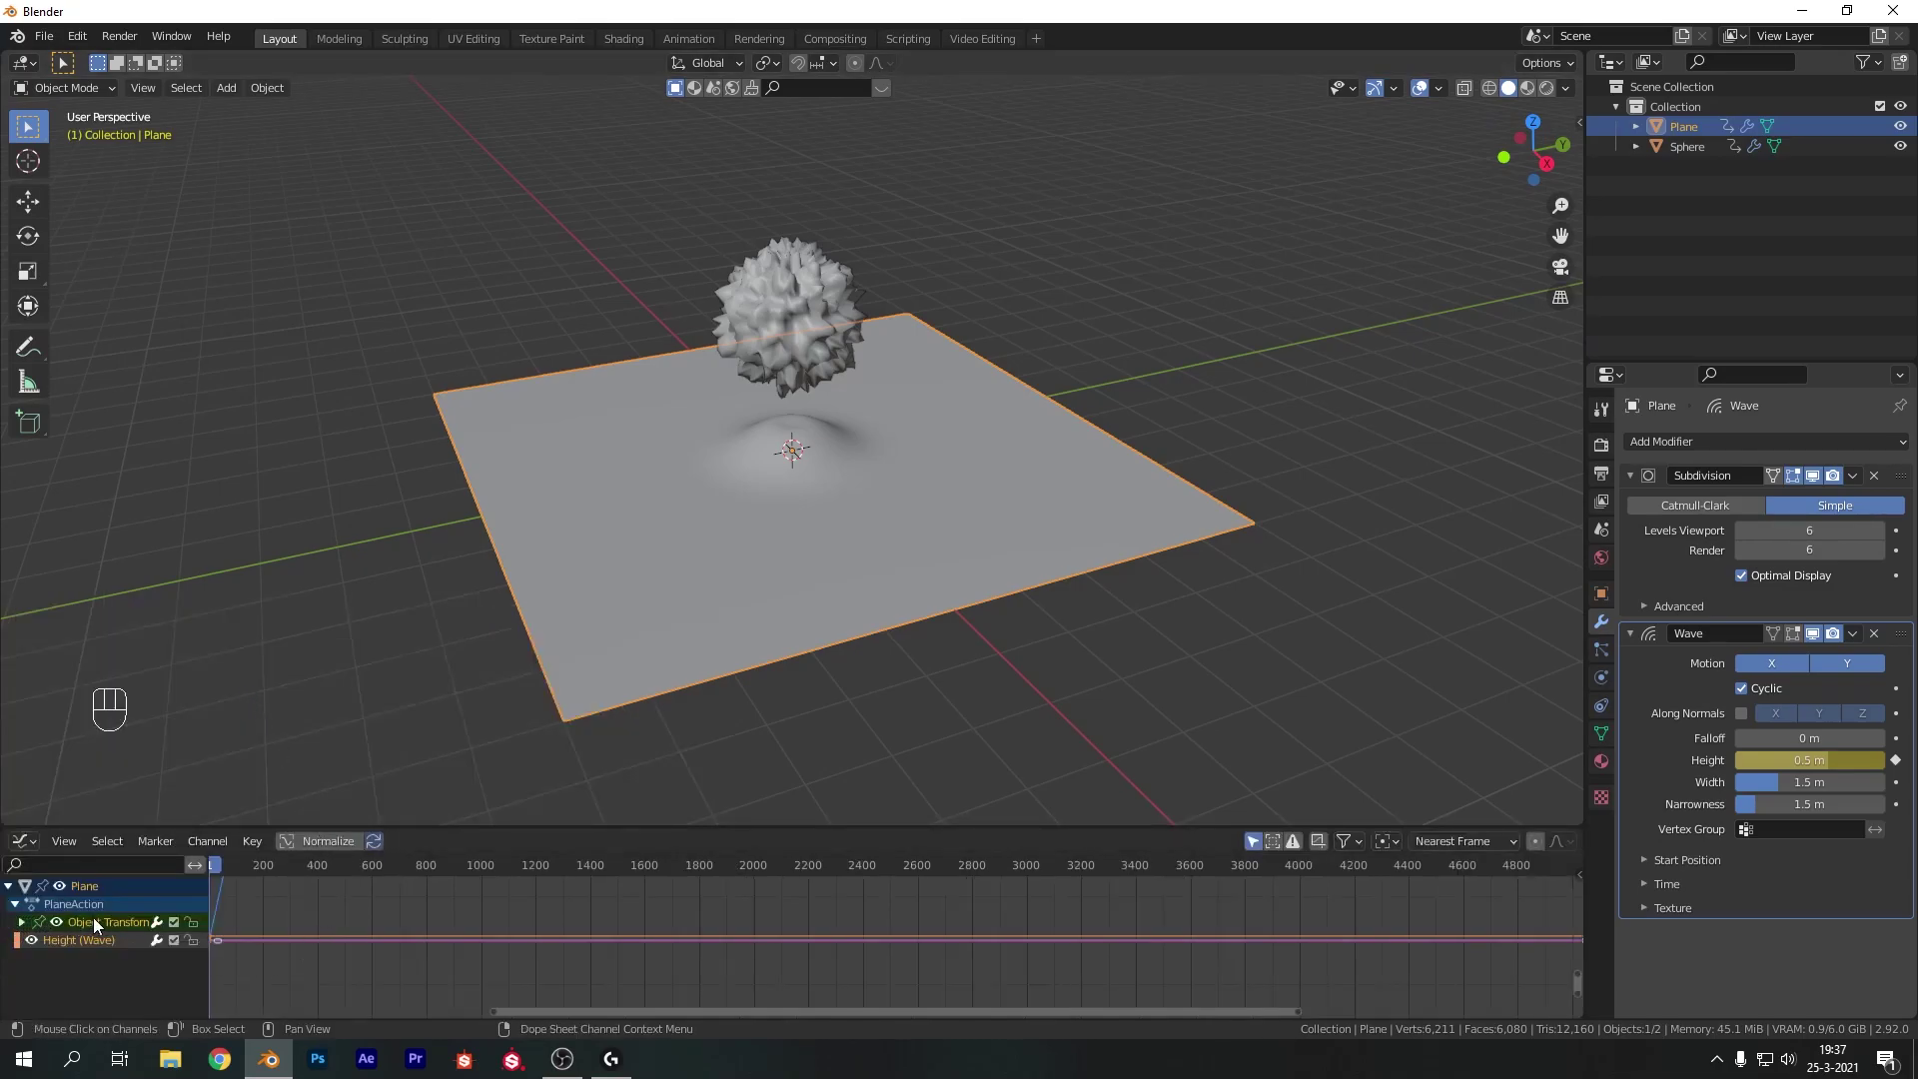
Lock the plane's Object Transforms channel and choose the Chill Lofi Hip Hop Beat mp3 for baking sound to the Height (Wave) curve
click(191, 921)
click(71, 939)
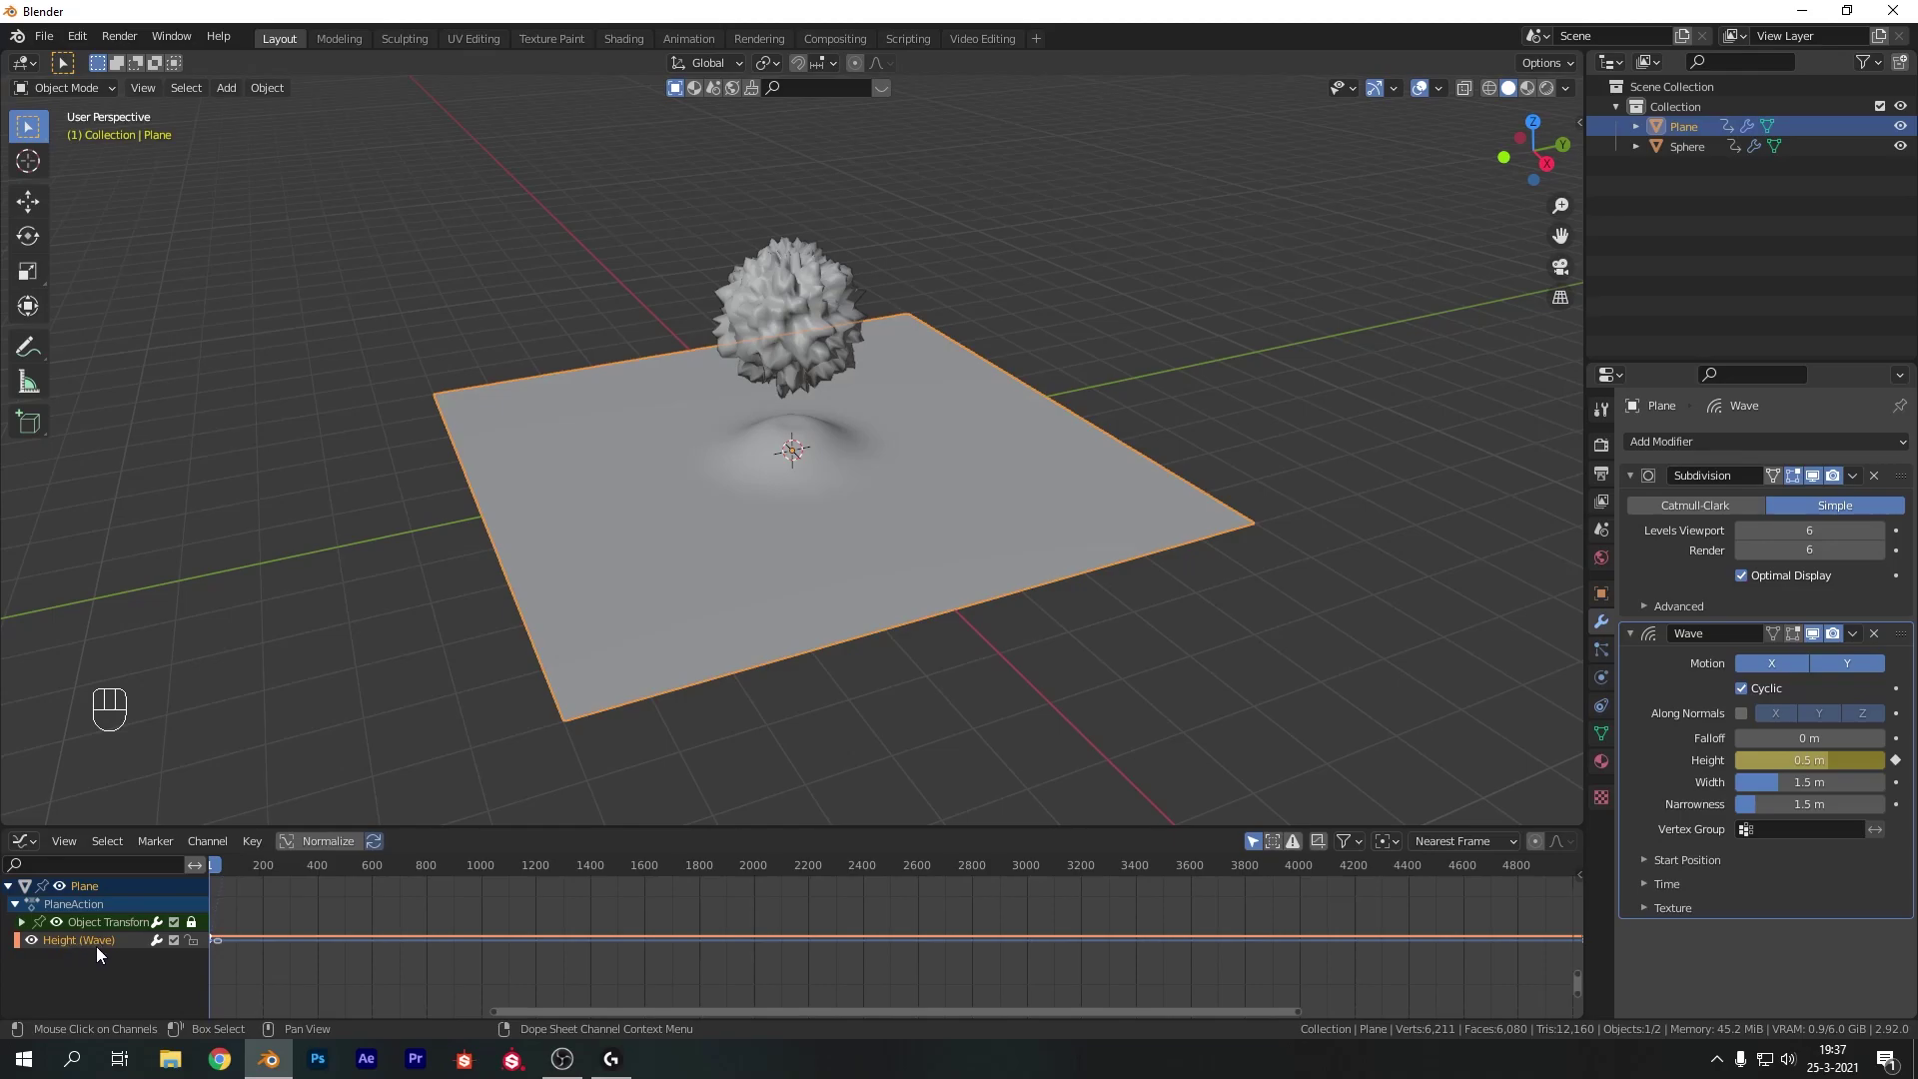
click(252, 842)
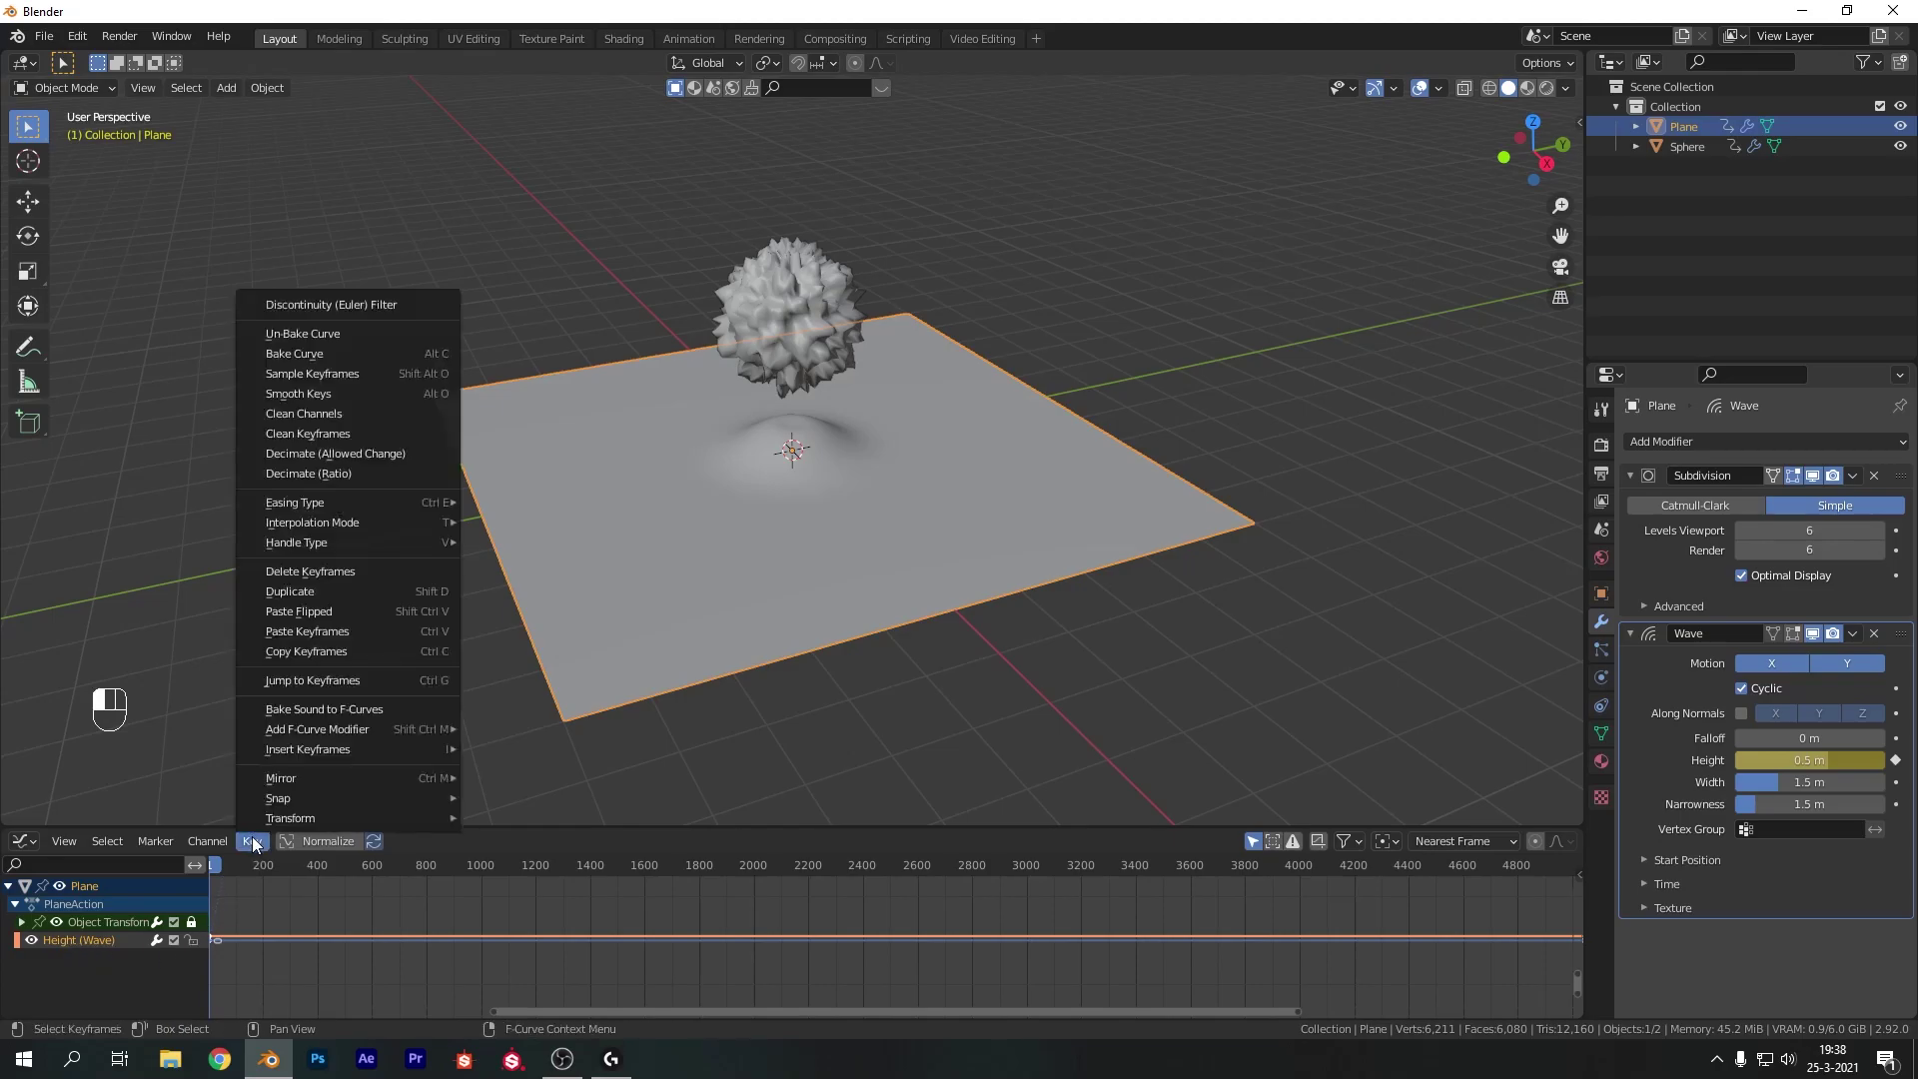
click(365, 709)
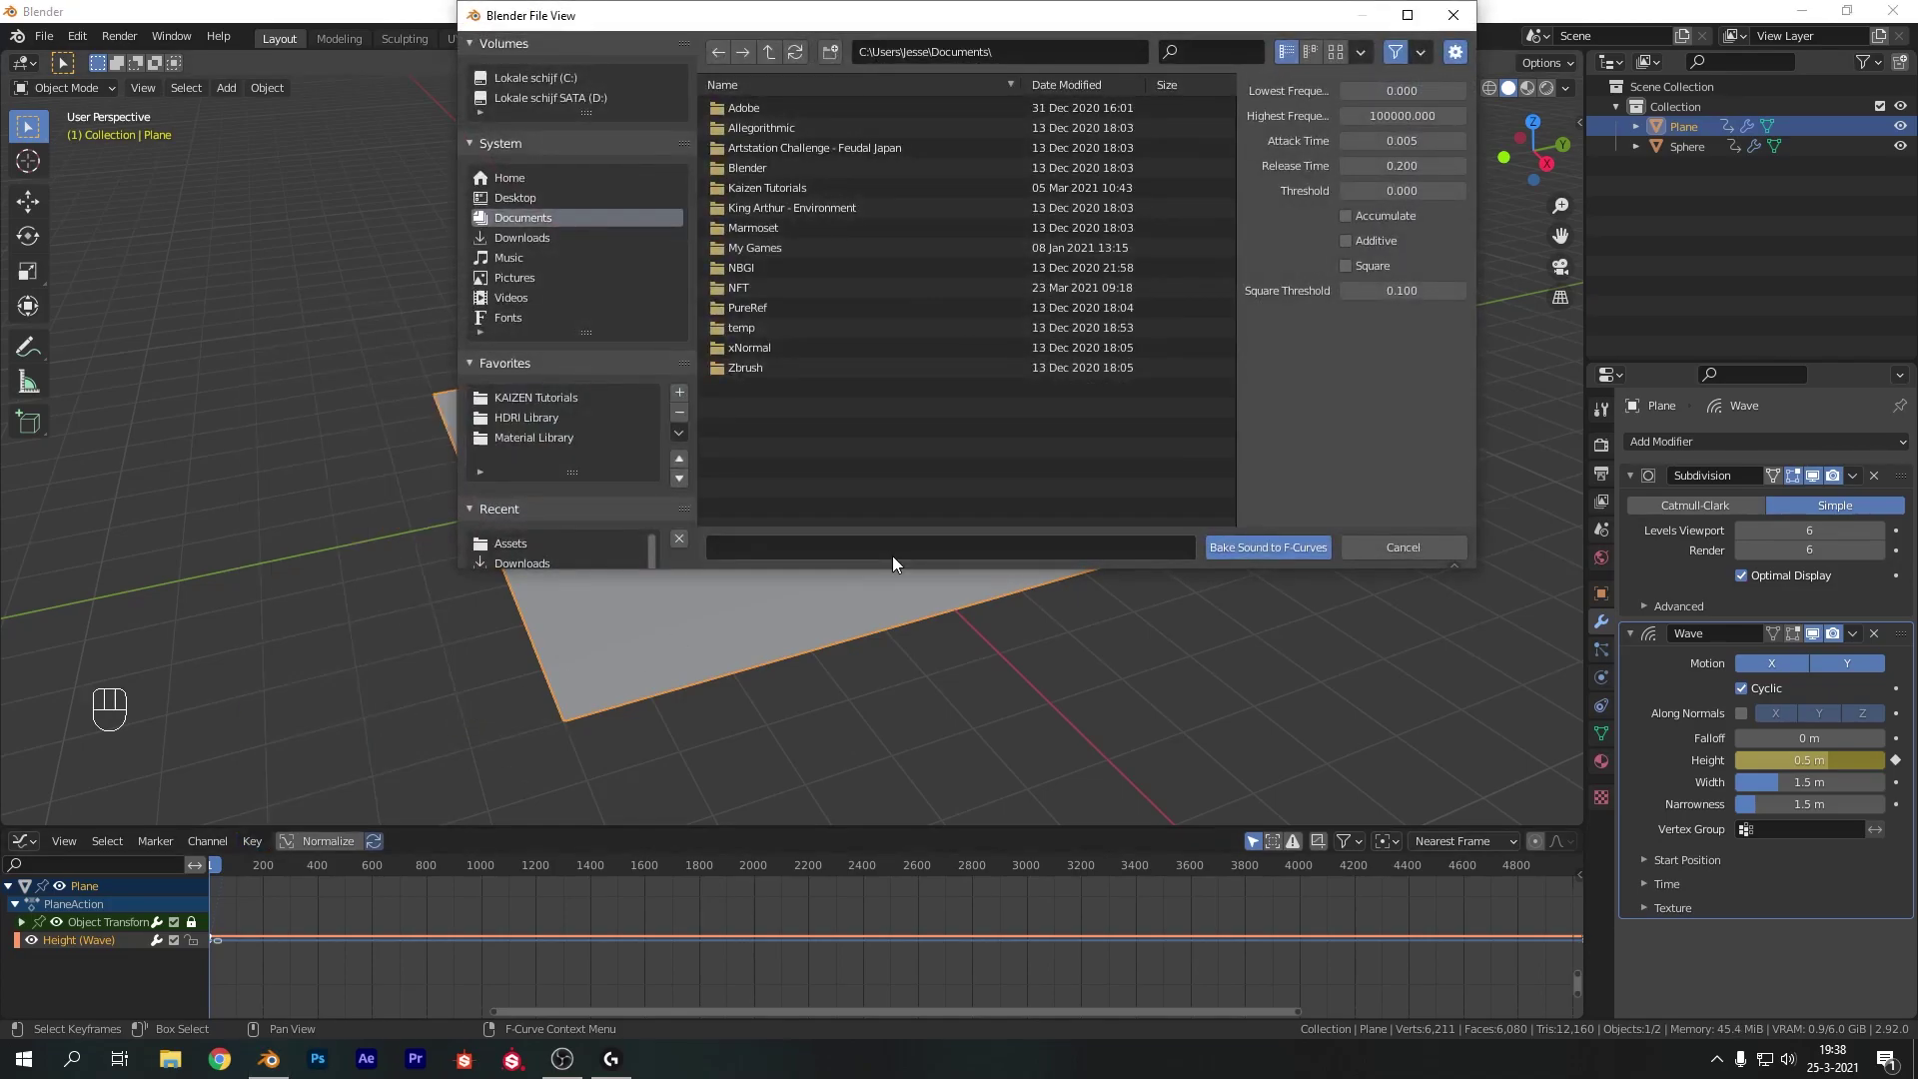
click(521, 400)
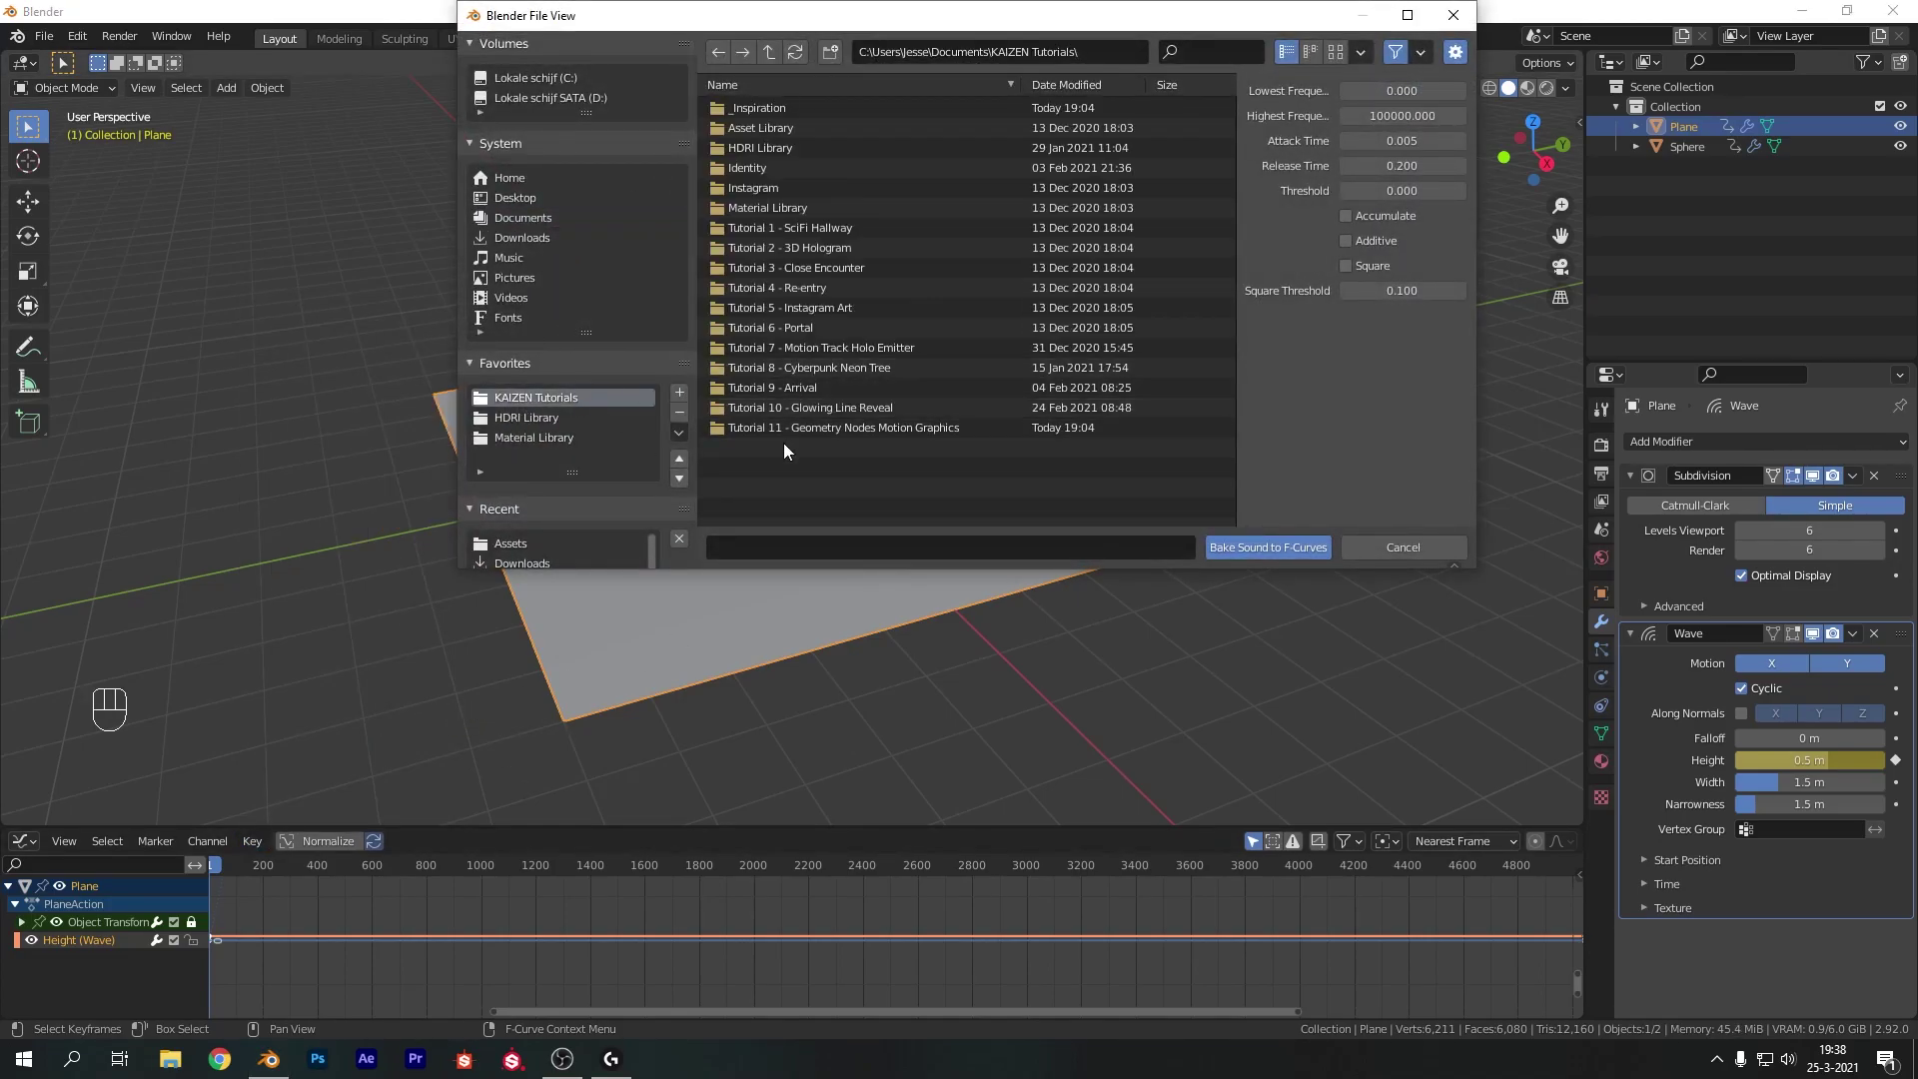
double_click(783, 430)
double_click(812, 110)
click(812, 110)
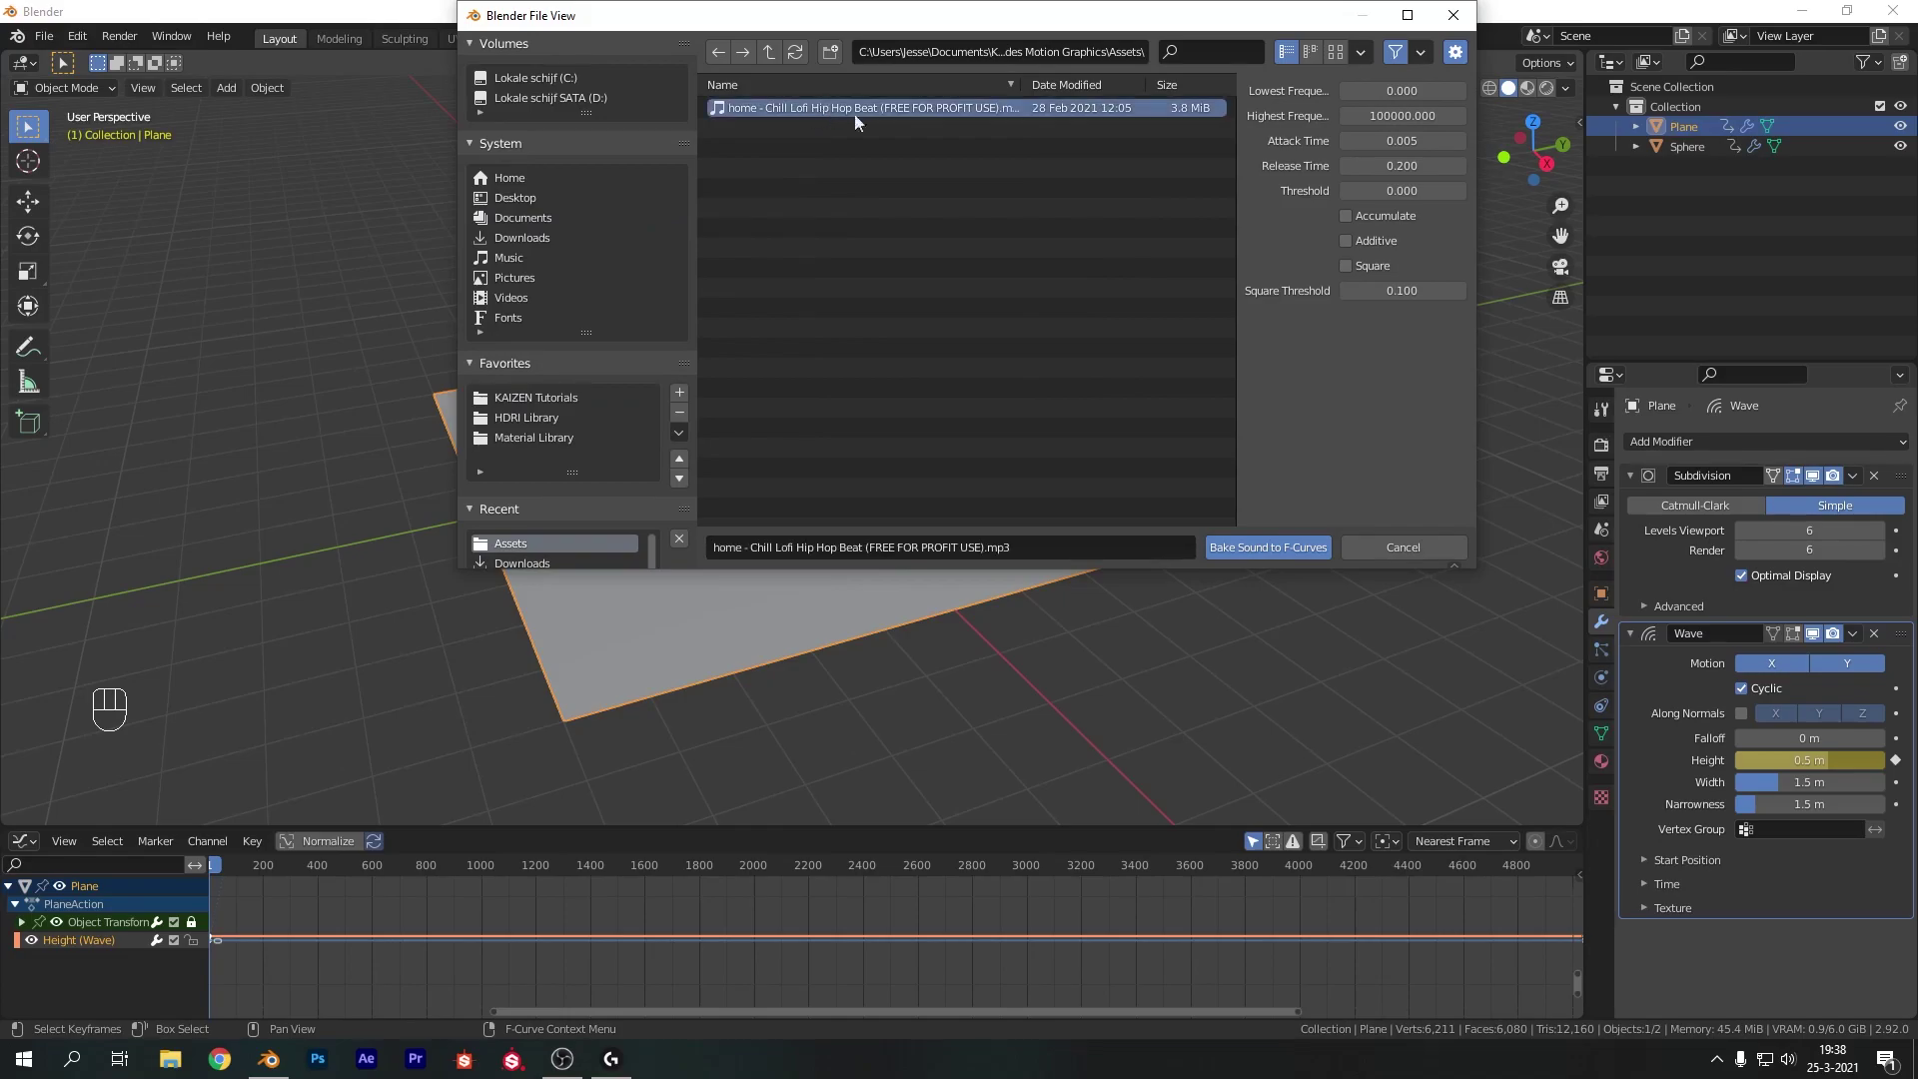
Set the highest frequency to 5000 and bake the sound to the plane's Height (Wave) curve
click(1409, 117)
click(1413, 120)
key(ctrl+a)
text(5000)
key(Return)
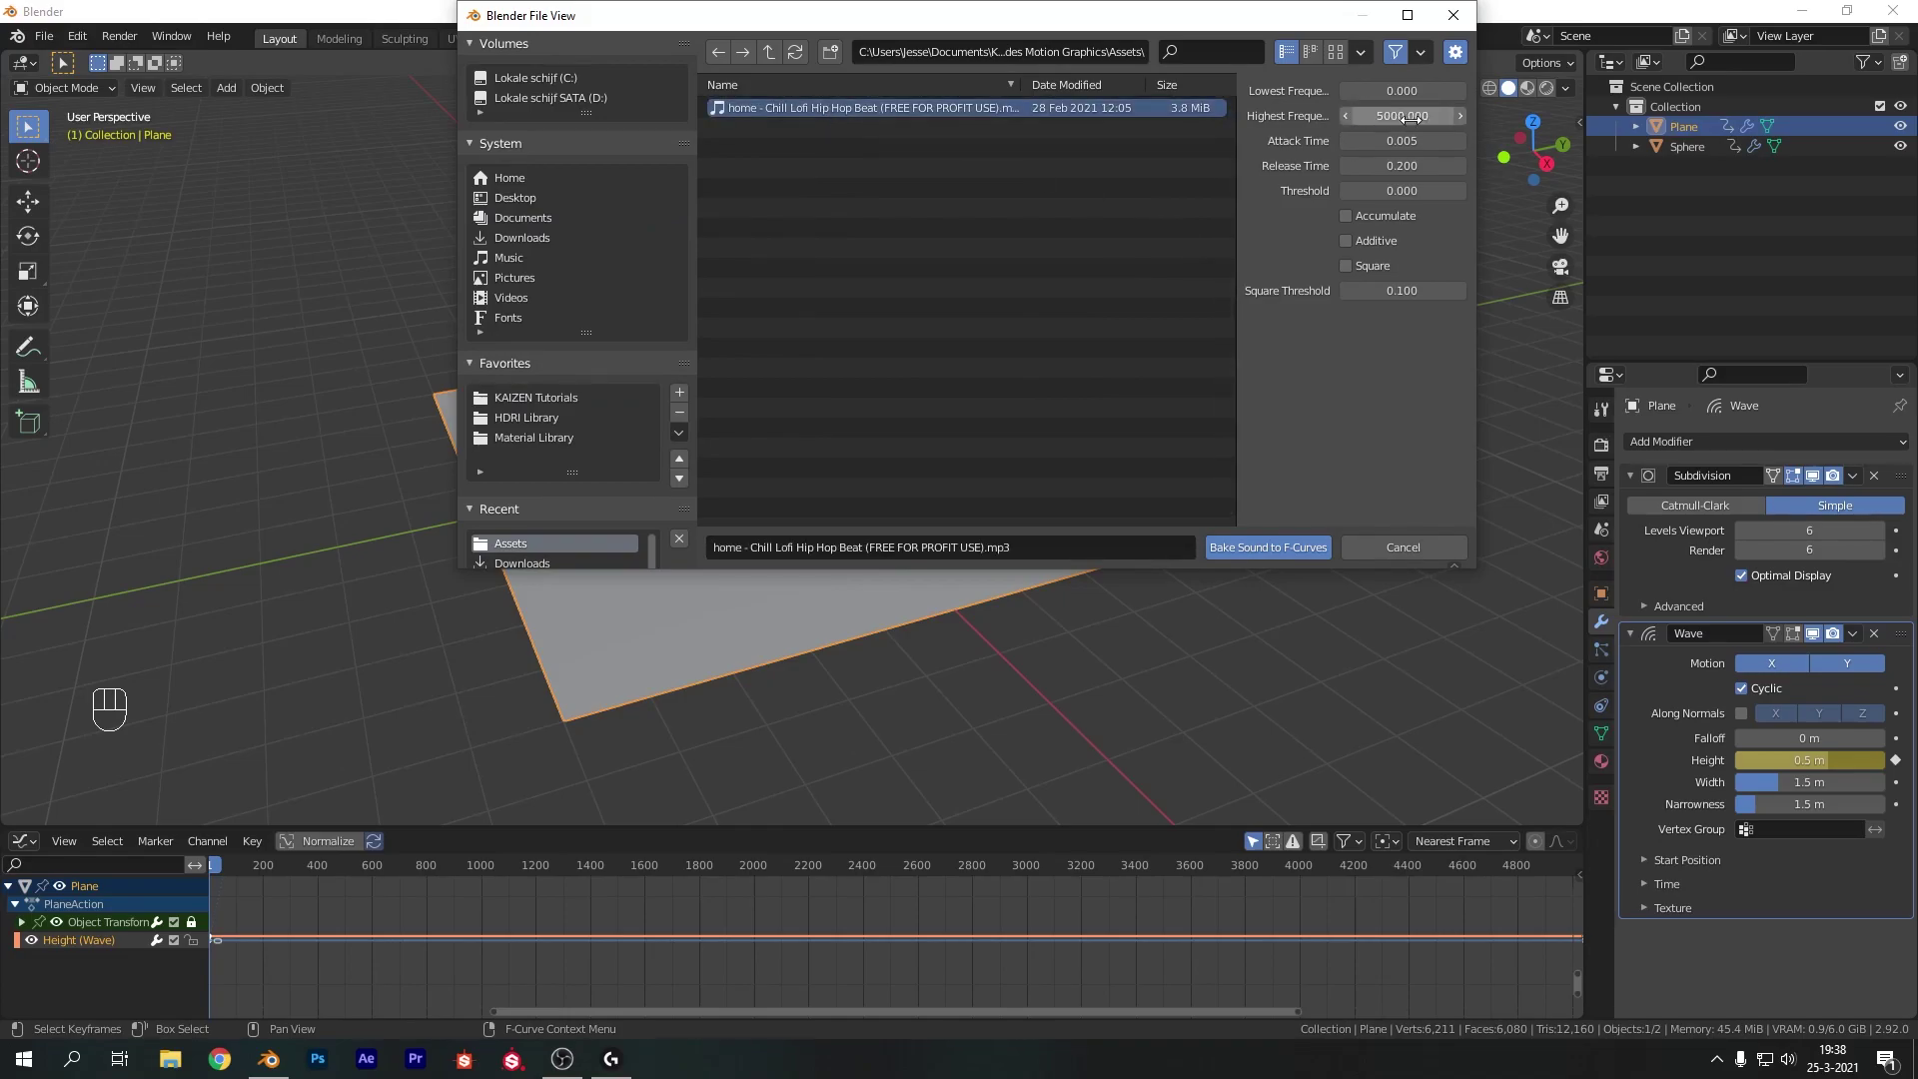
click(1269, 548)
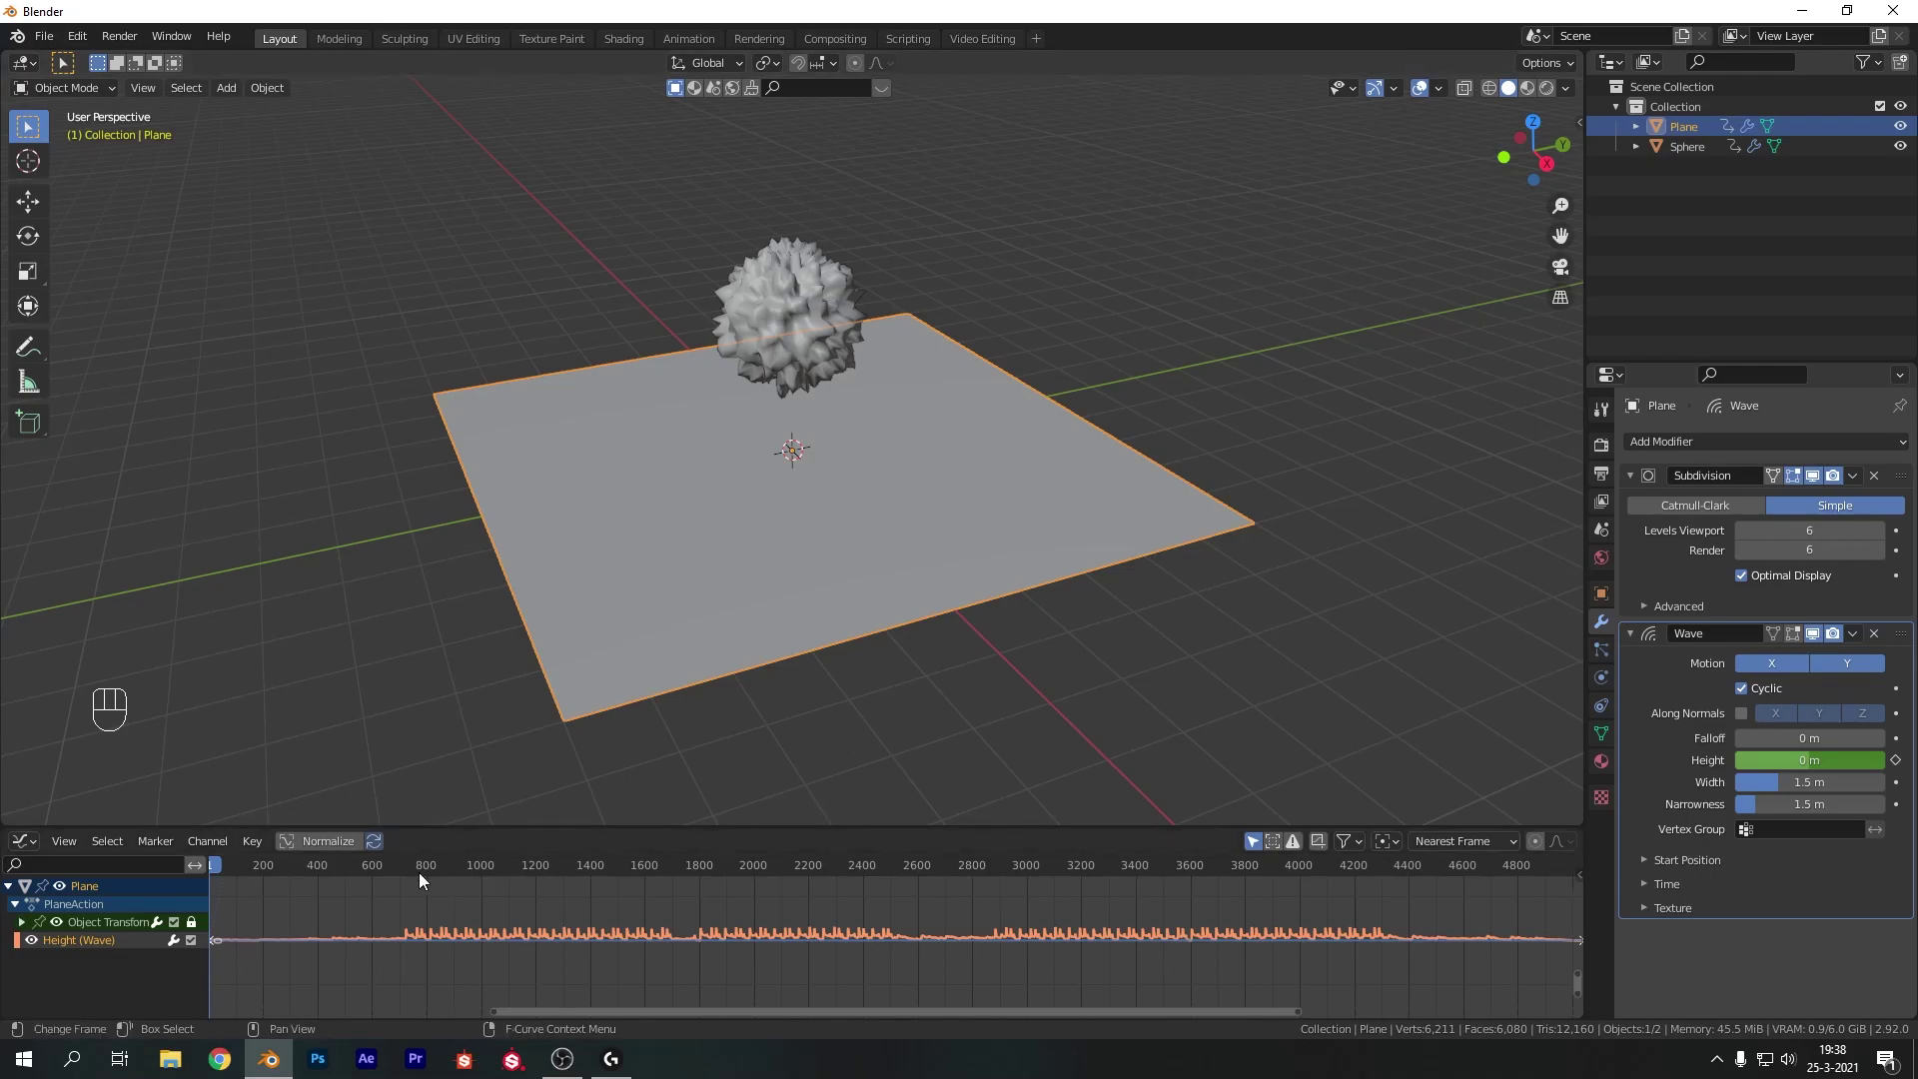
Play the animation from about frame 645 to check the plane's sound-driven ripples
click(385, 866)
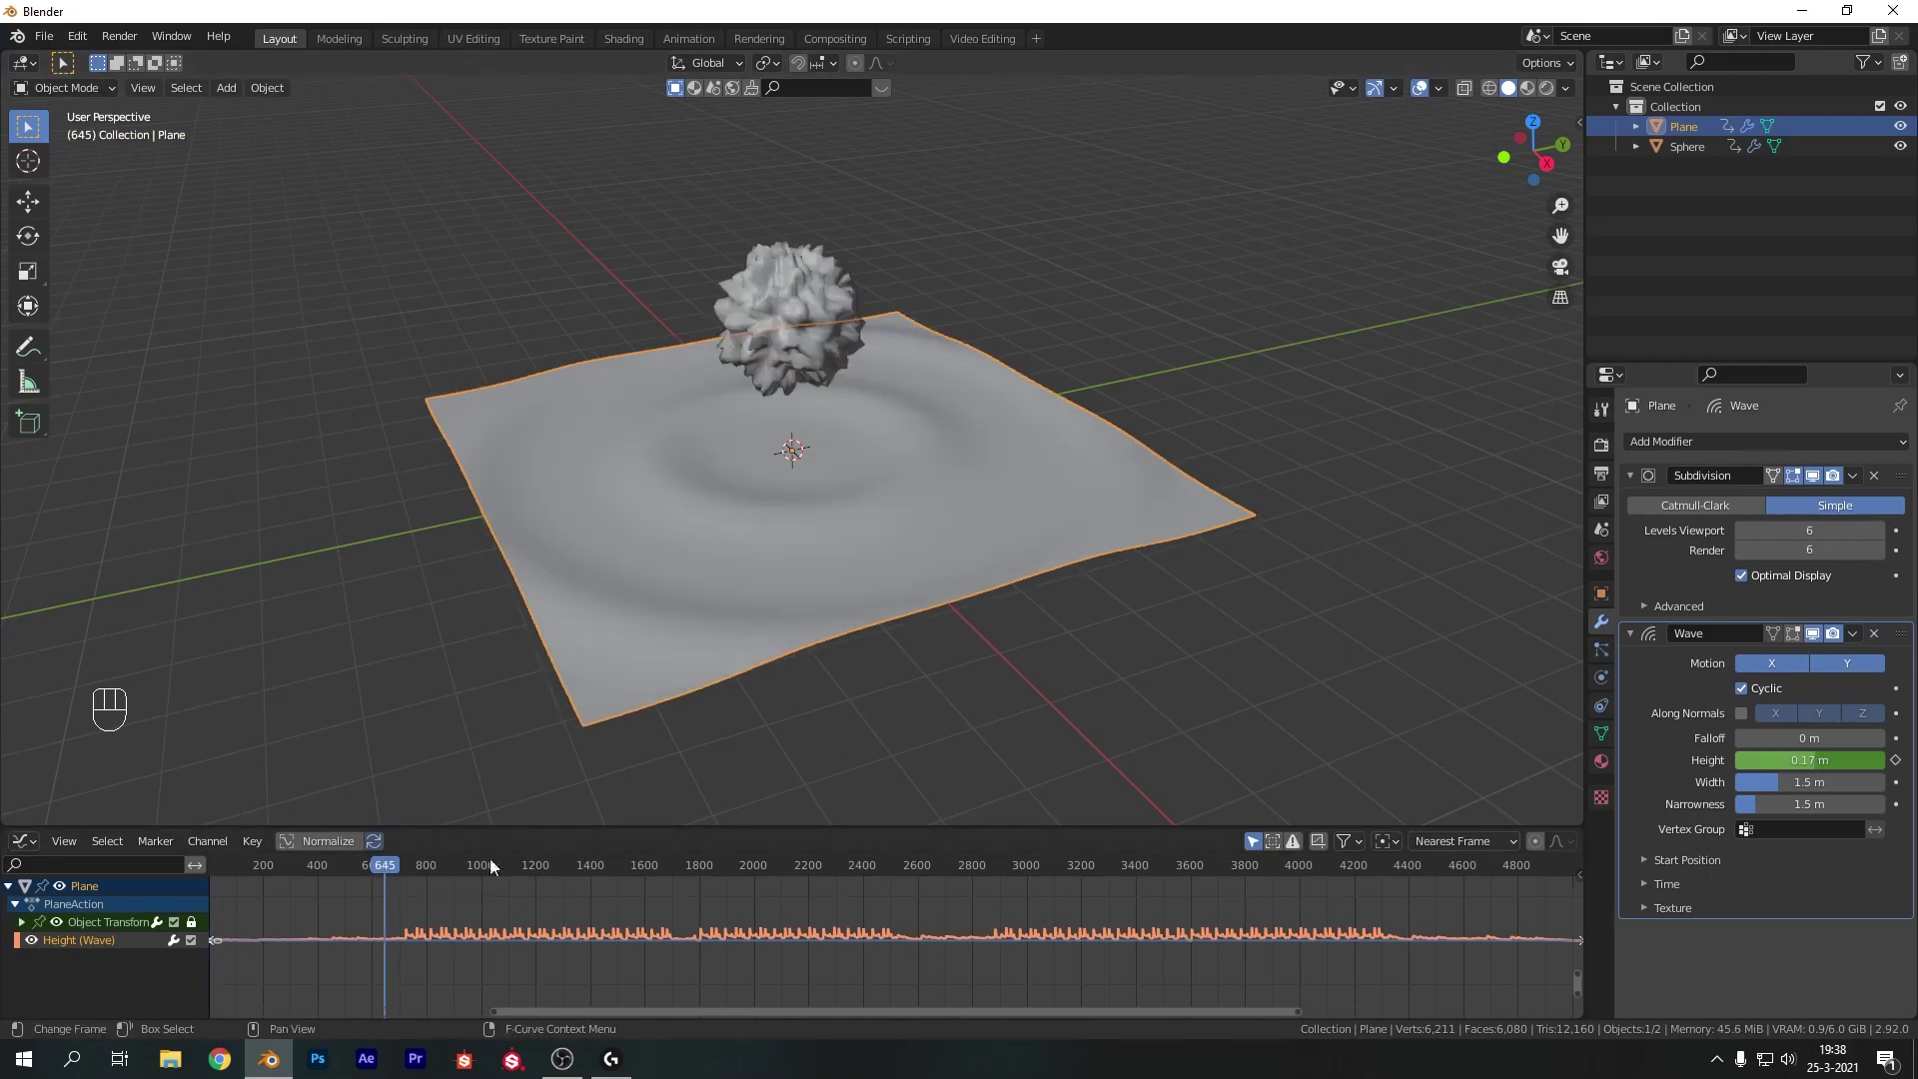
key(space)
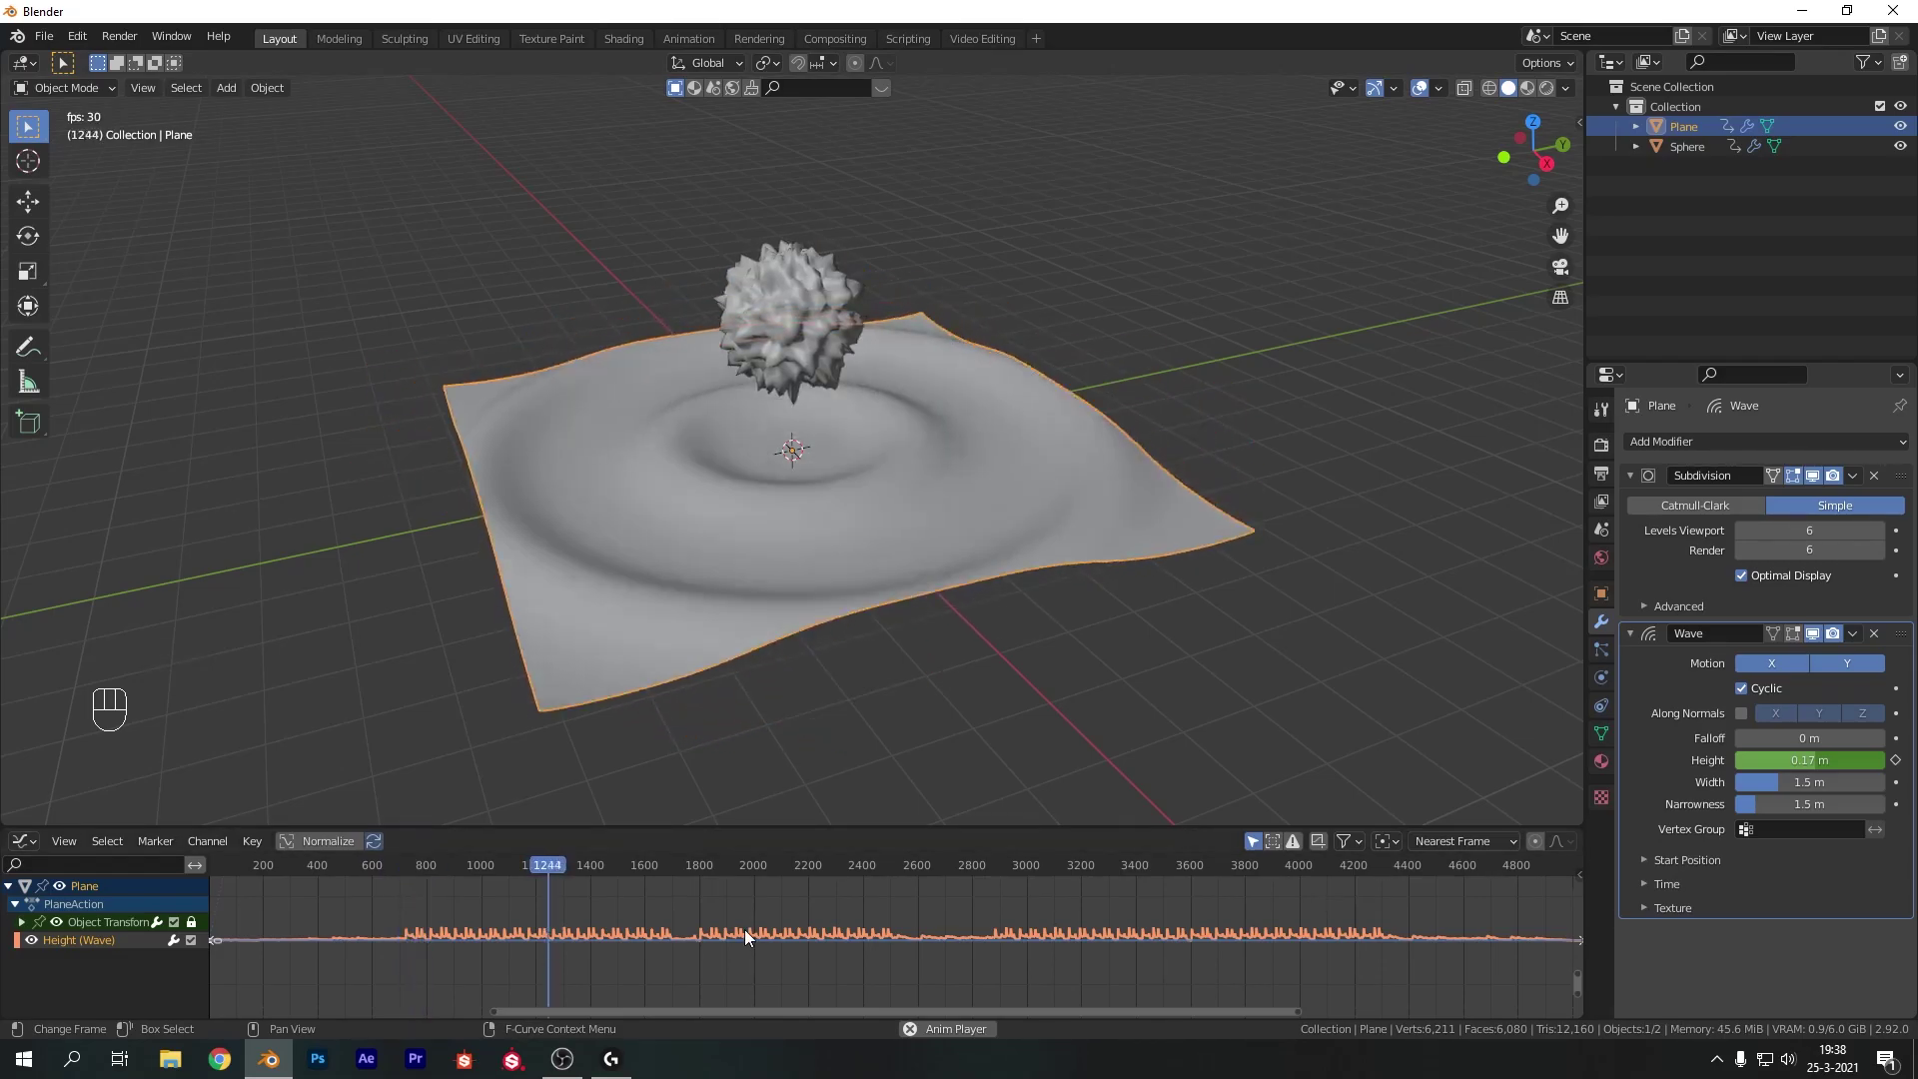
key(space)
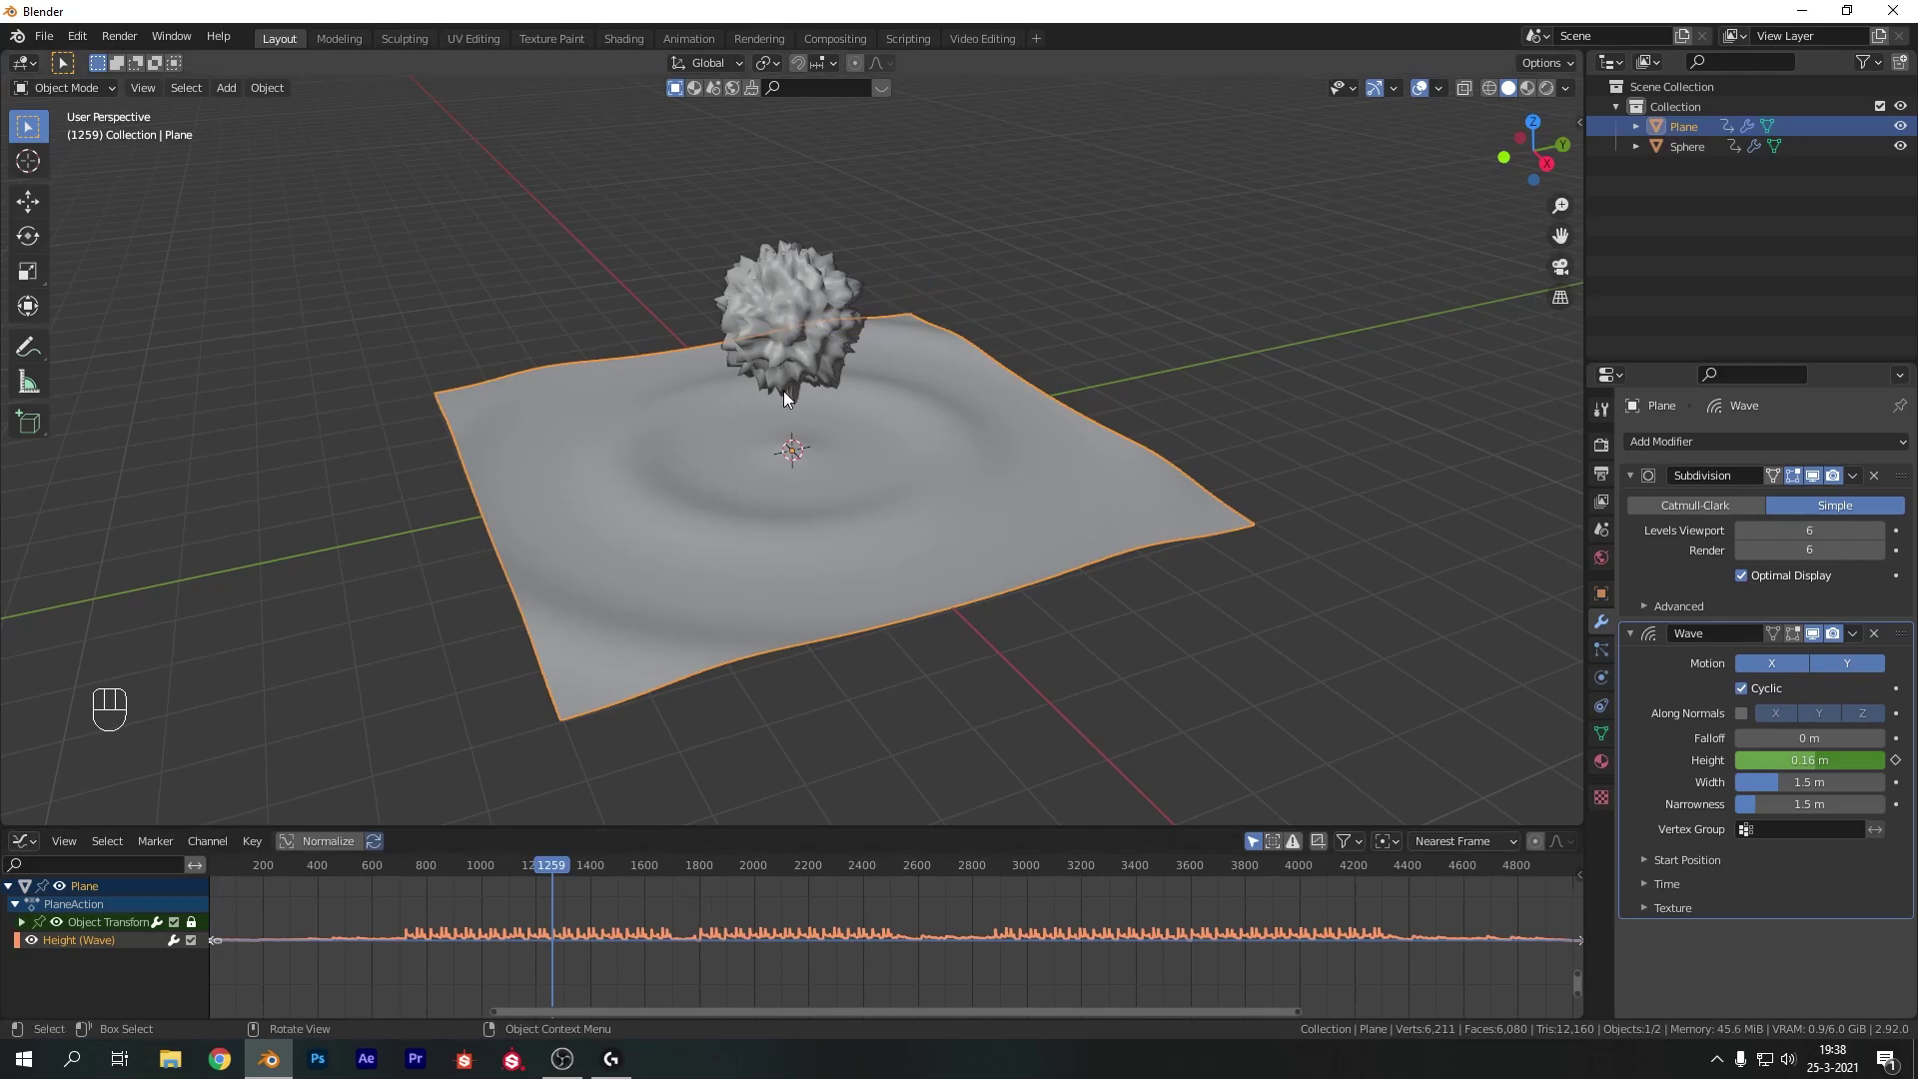
Keyframe the sphere's Displace strength of 1.000, lock its Object Transforms channel and select the Strength (Displace) curve
click(795, 276)
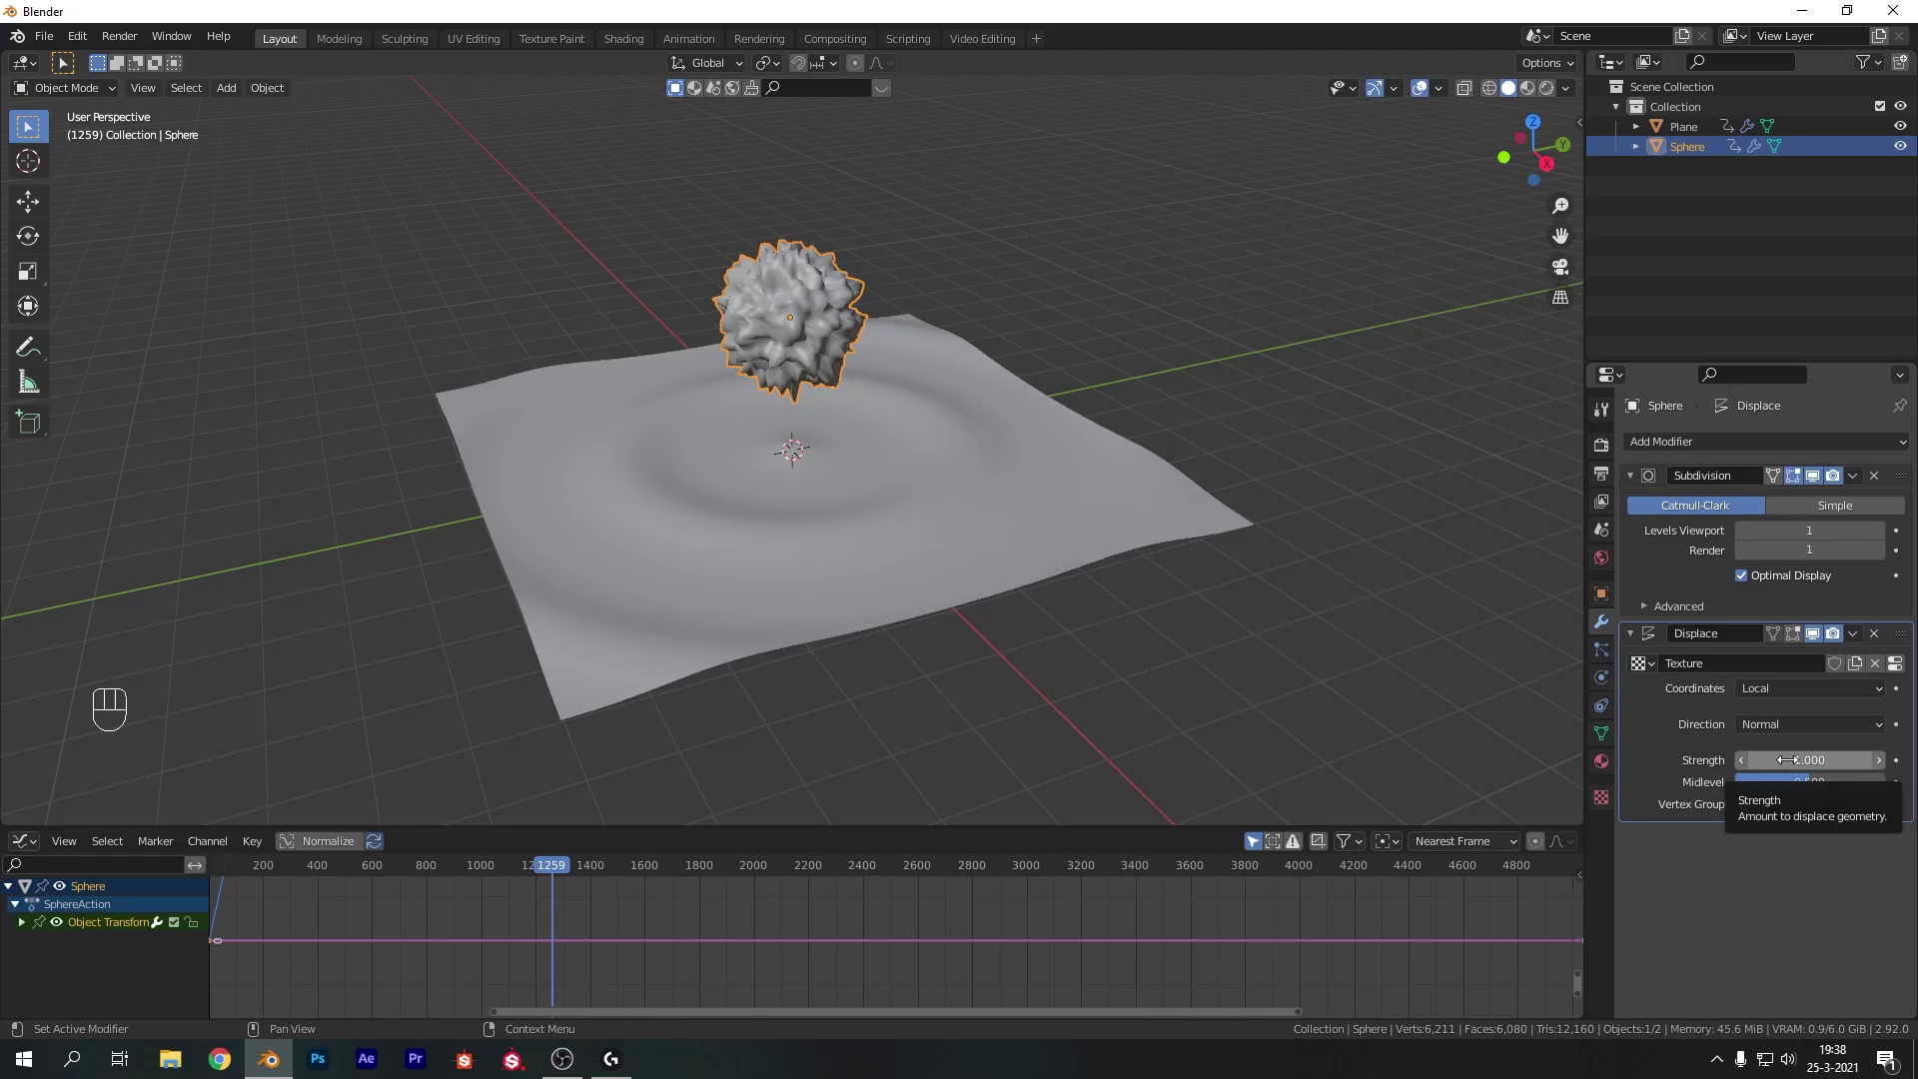
key(i)
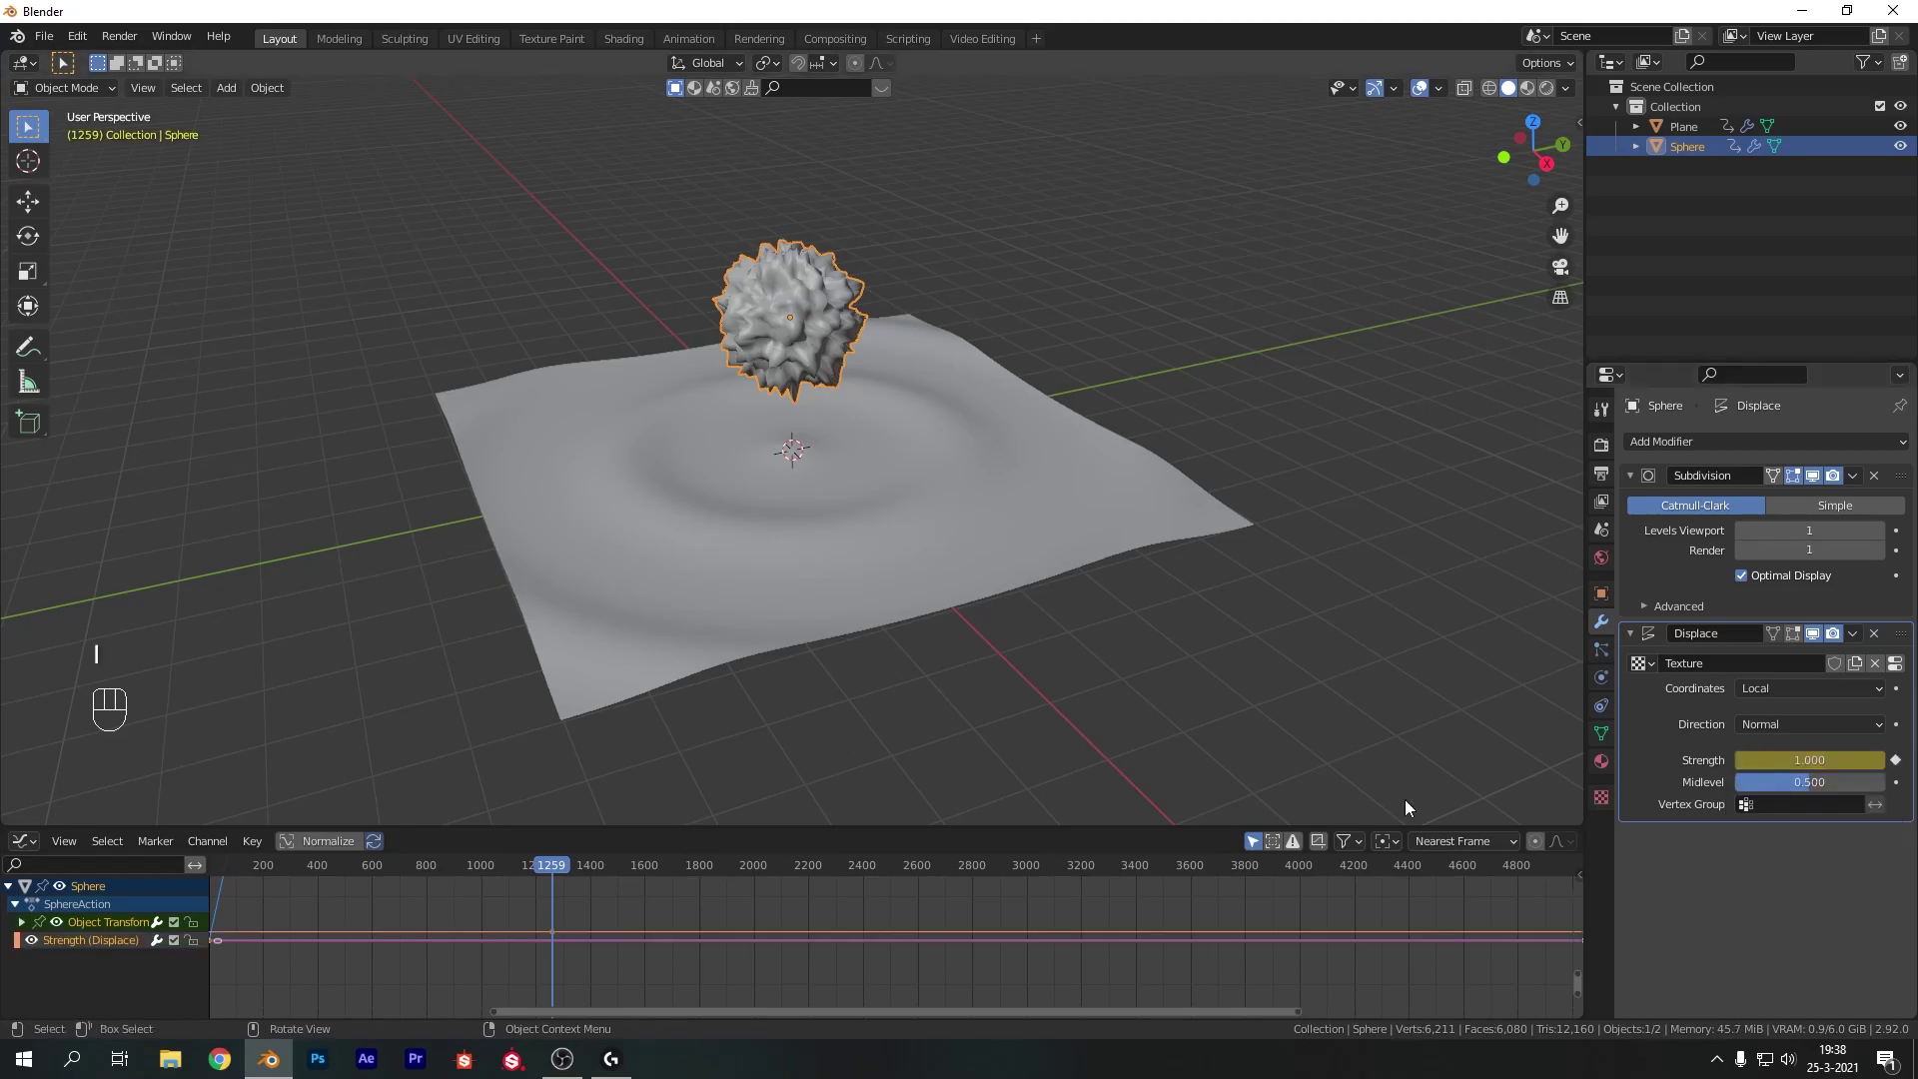
click(194, 921)
click(103, 943)
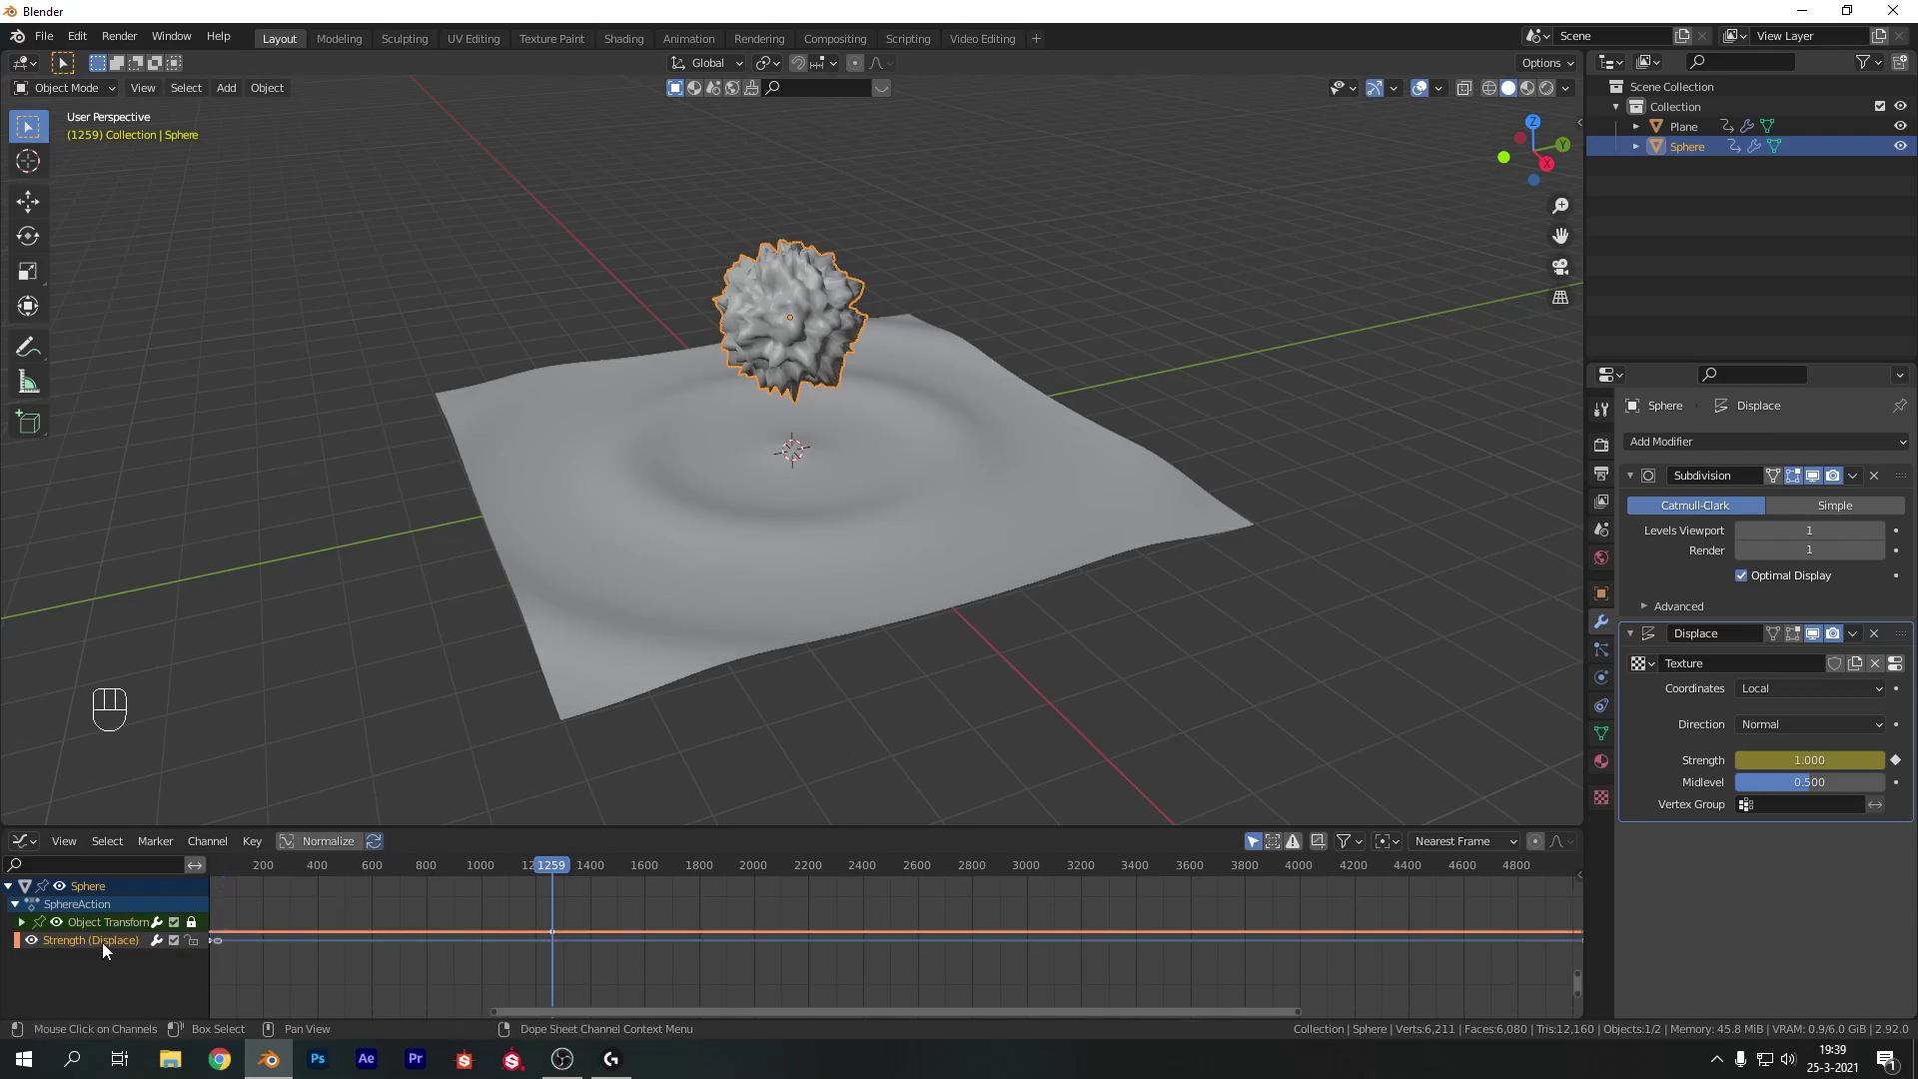
Starting at frame 0, bake the Chill Lofi Hip Hop Beat mp3 to the sphere's Strength (Displace) curve with highest frequency 5000
click(252, 842)
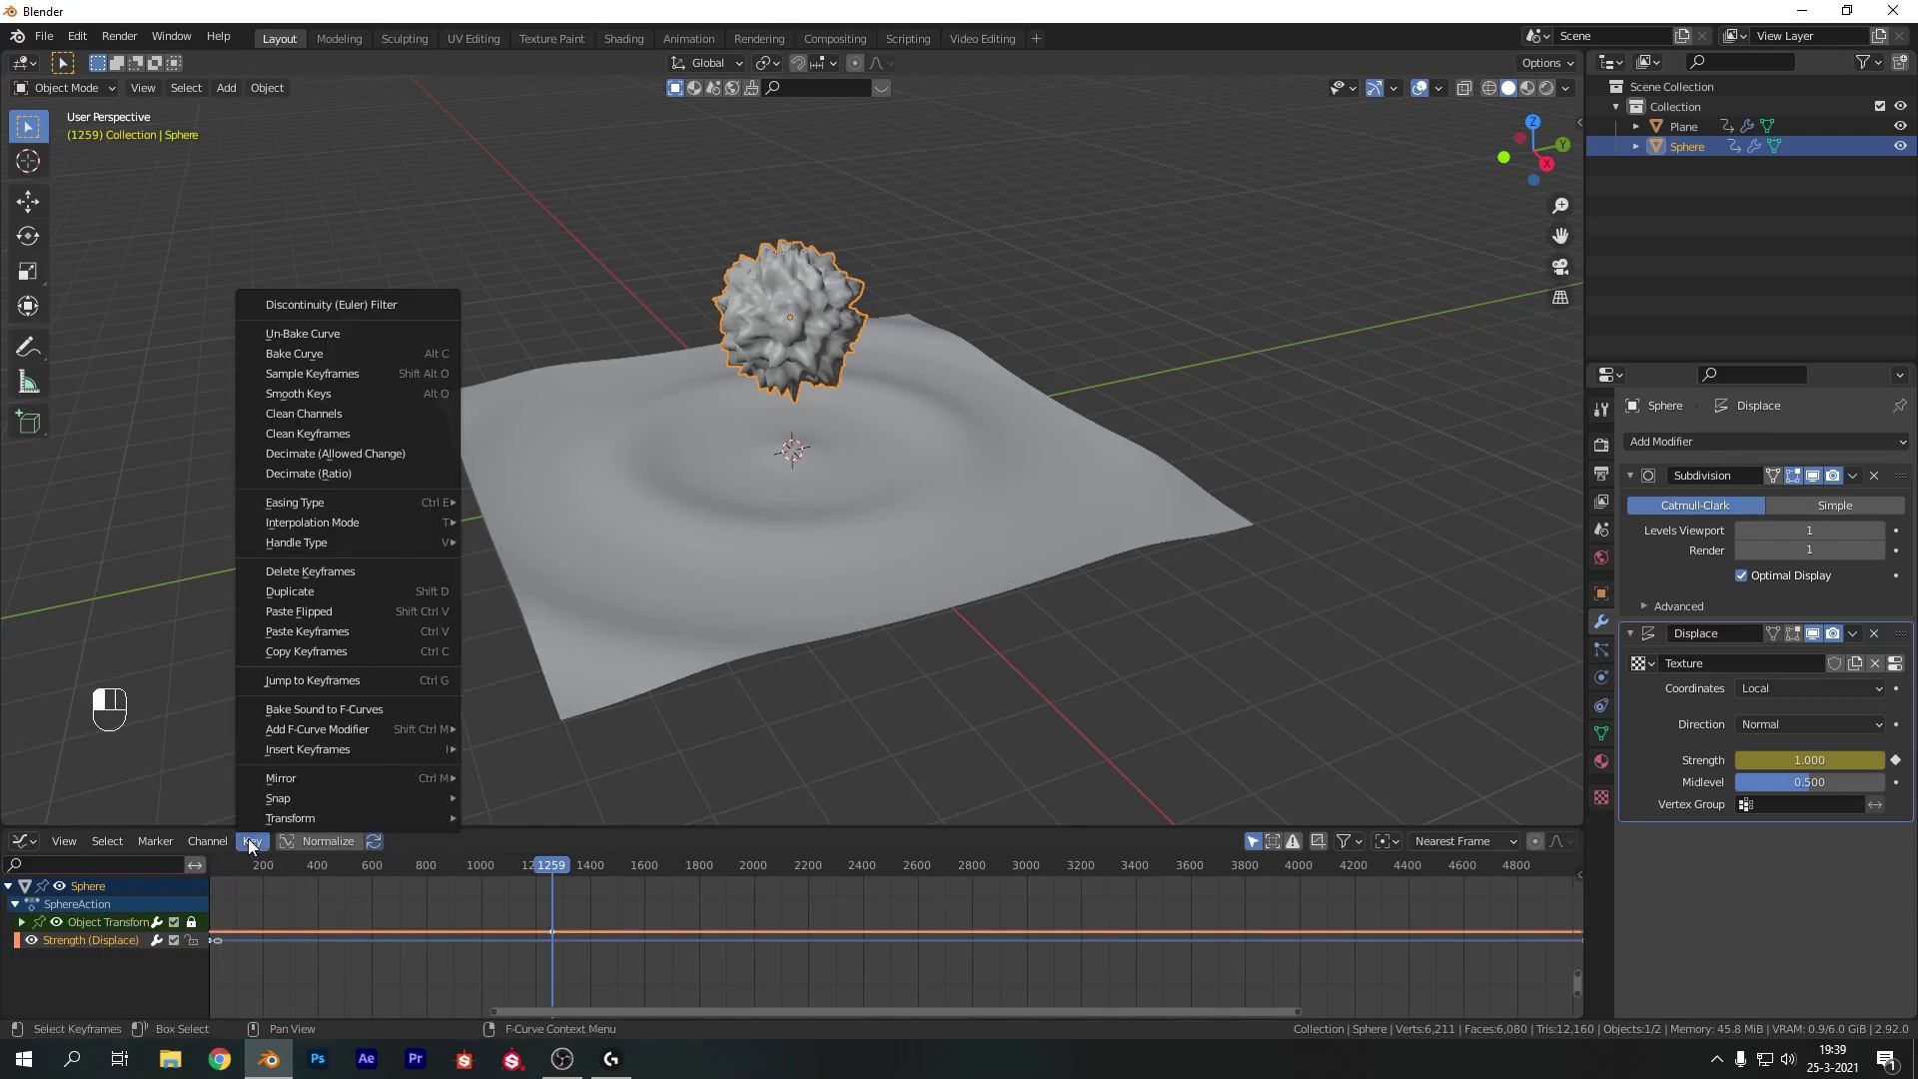
click(320, 709)
key(shift+Left)
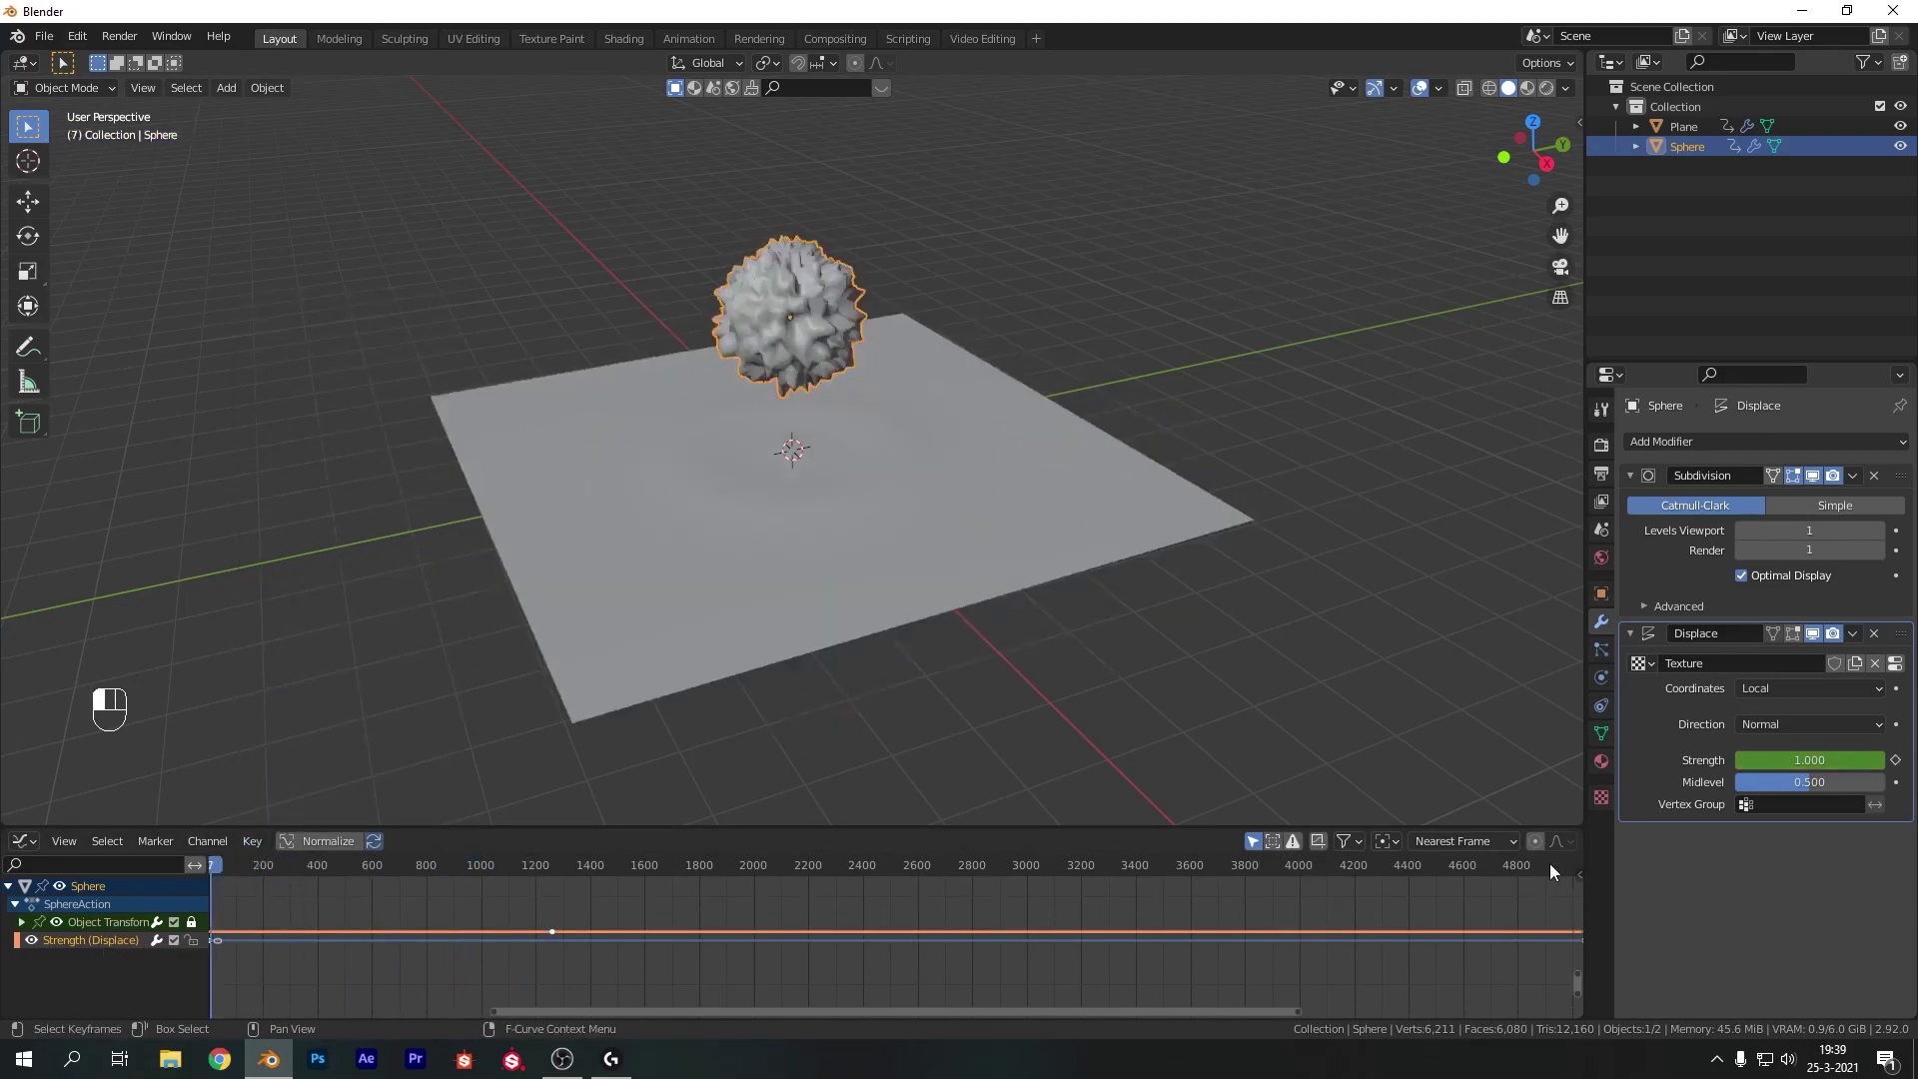
click(249, 842)
click(344, 722)
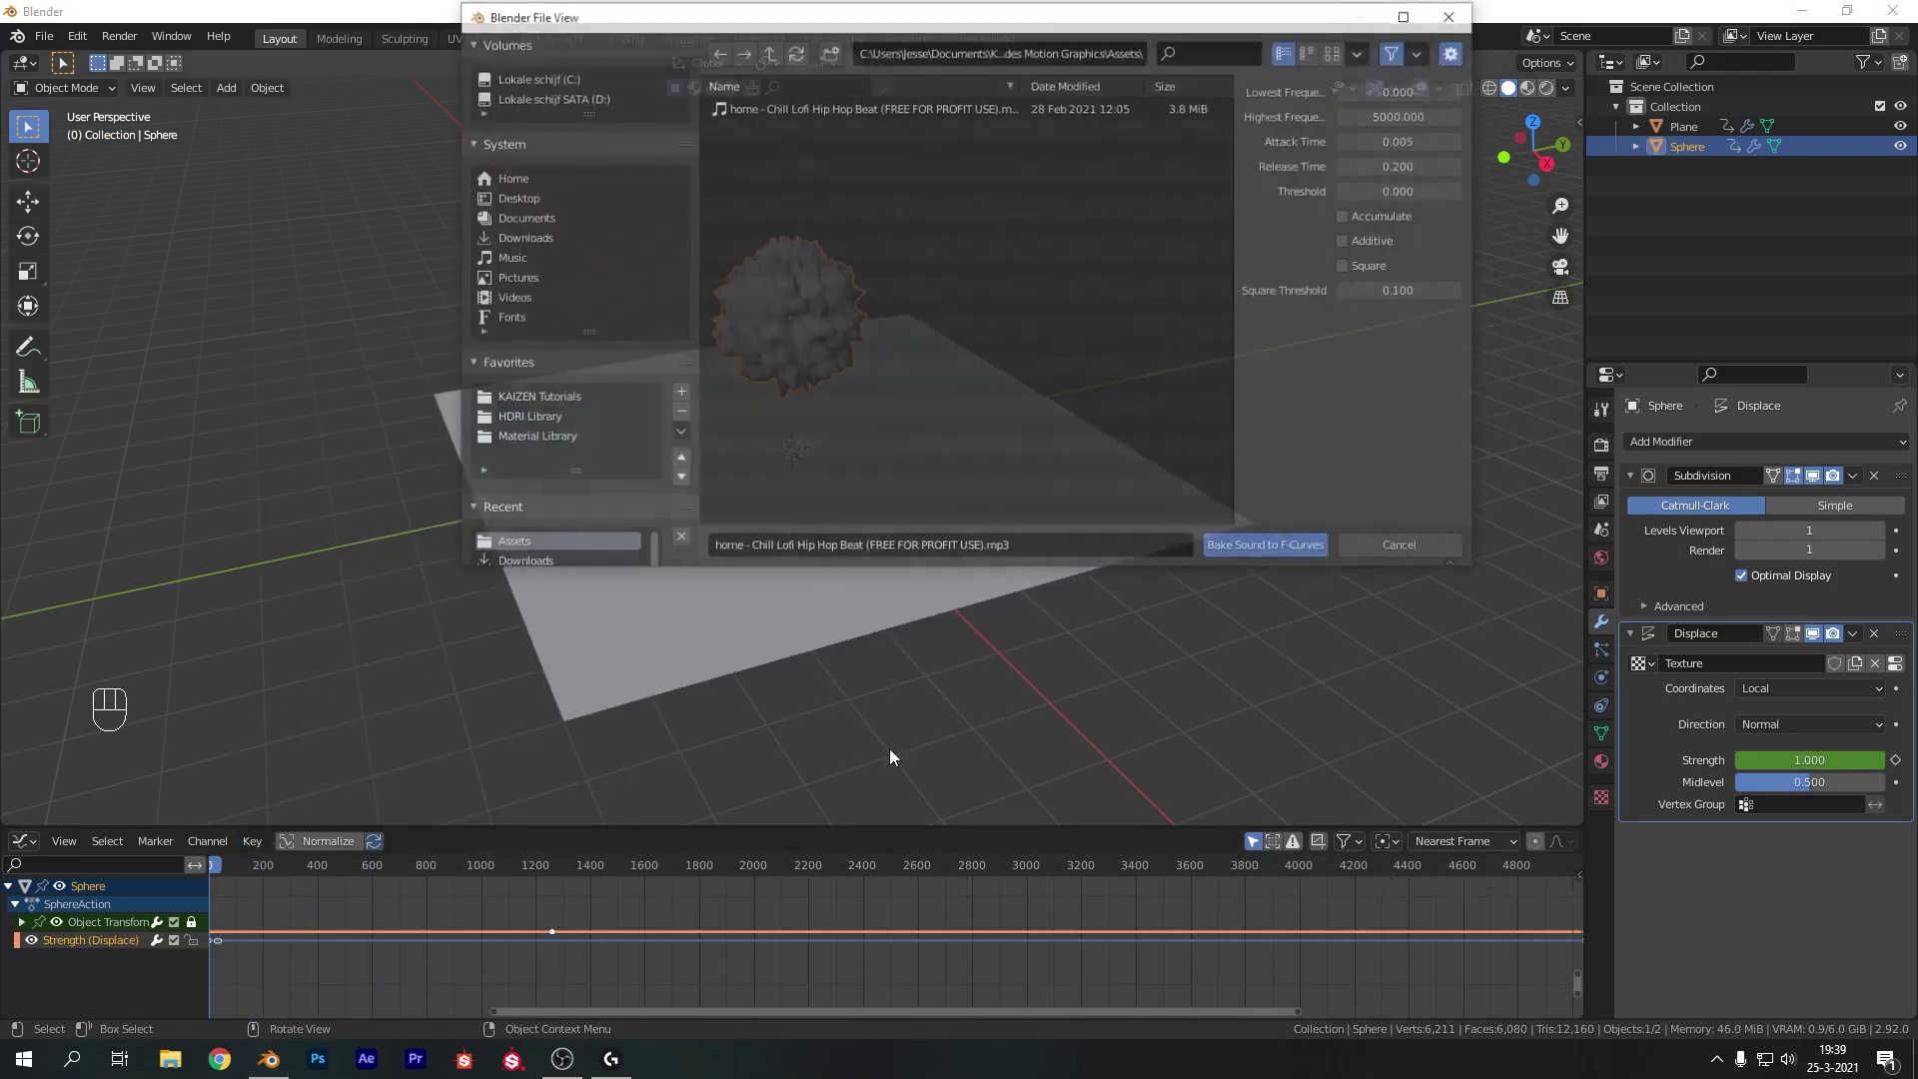
click(1269, 547)
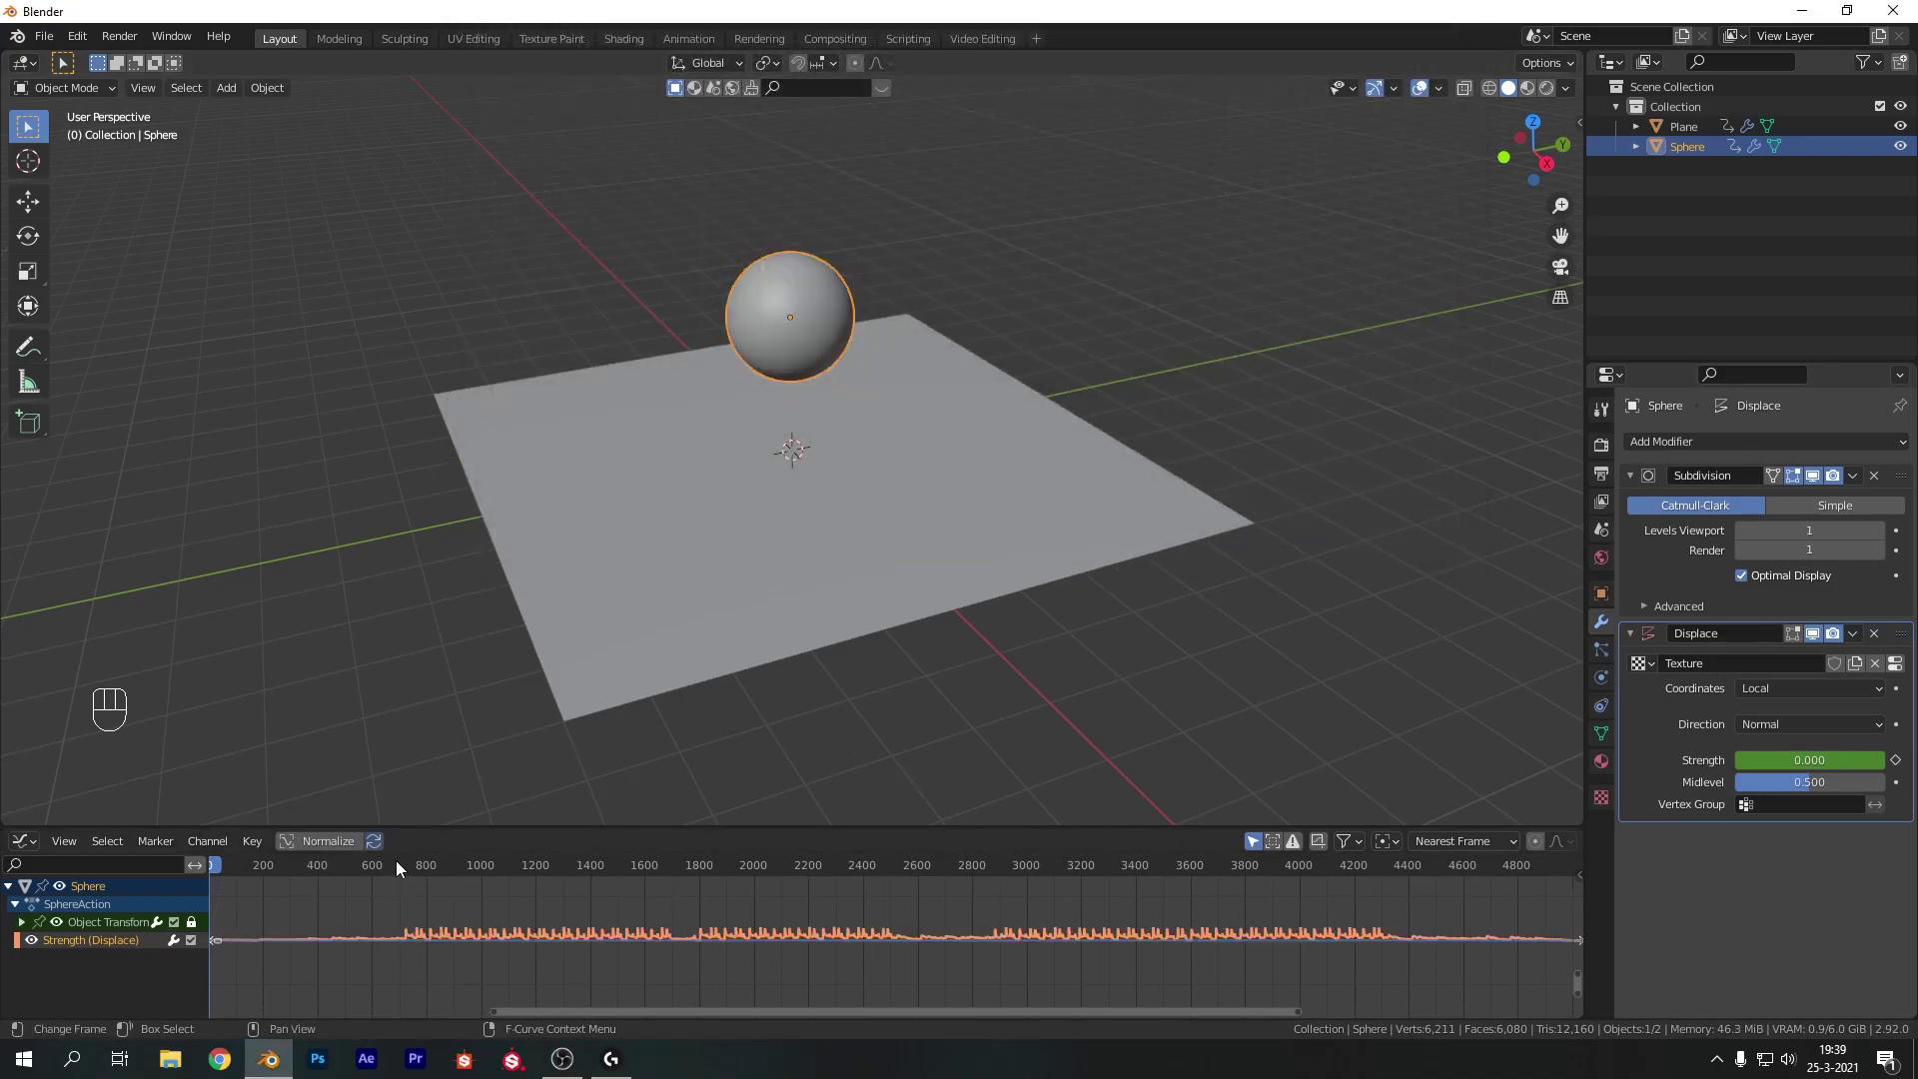
Play the animation from about frame 600 with nothing selected to check the sphere's and plane's response to the music
click(370, 865)
key(space)
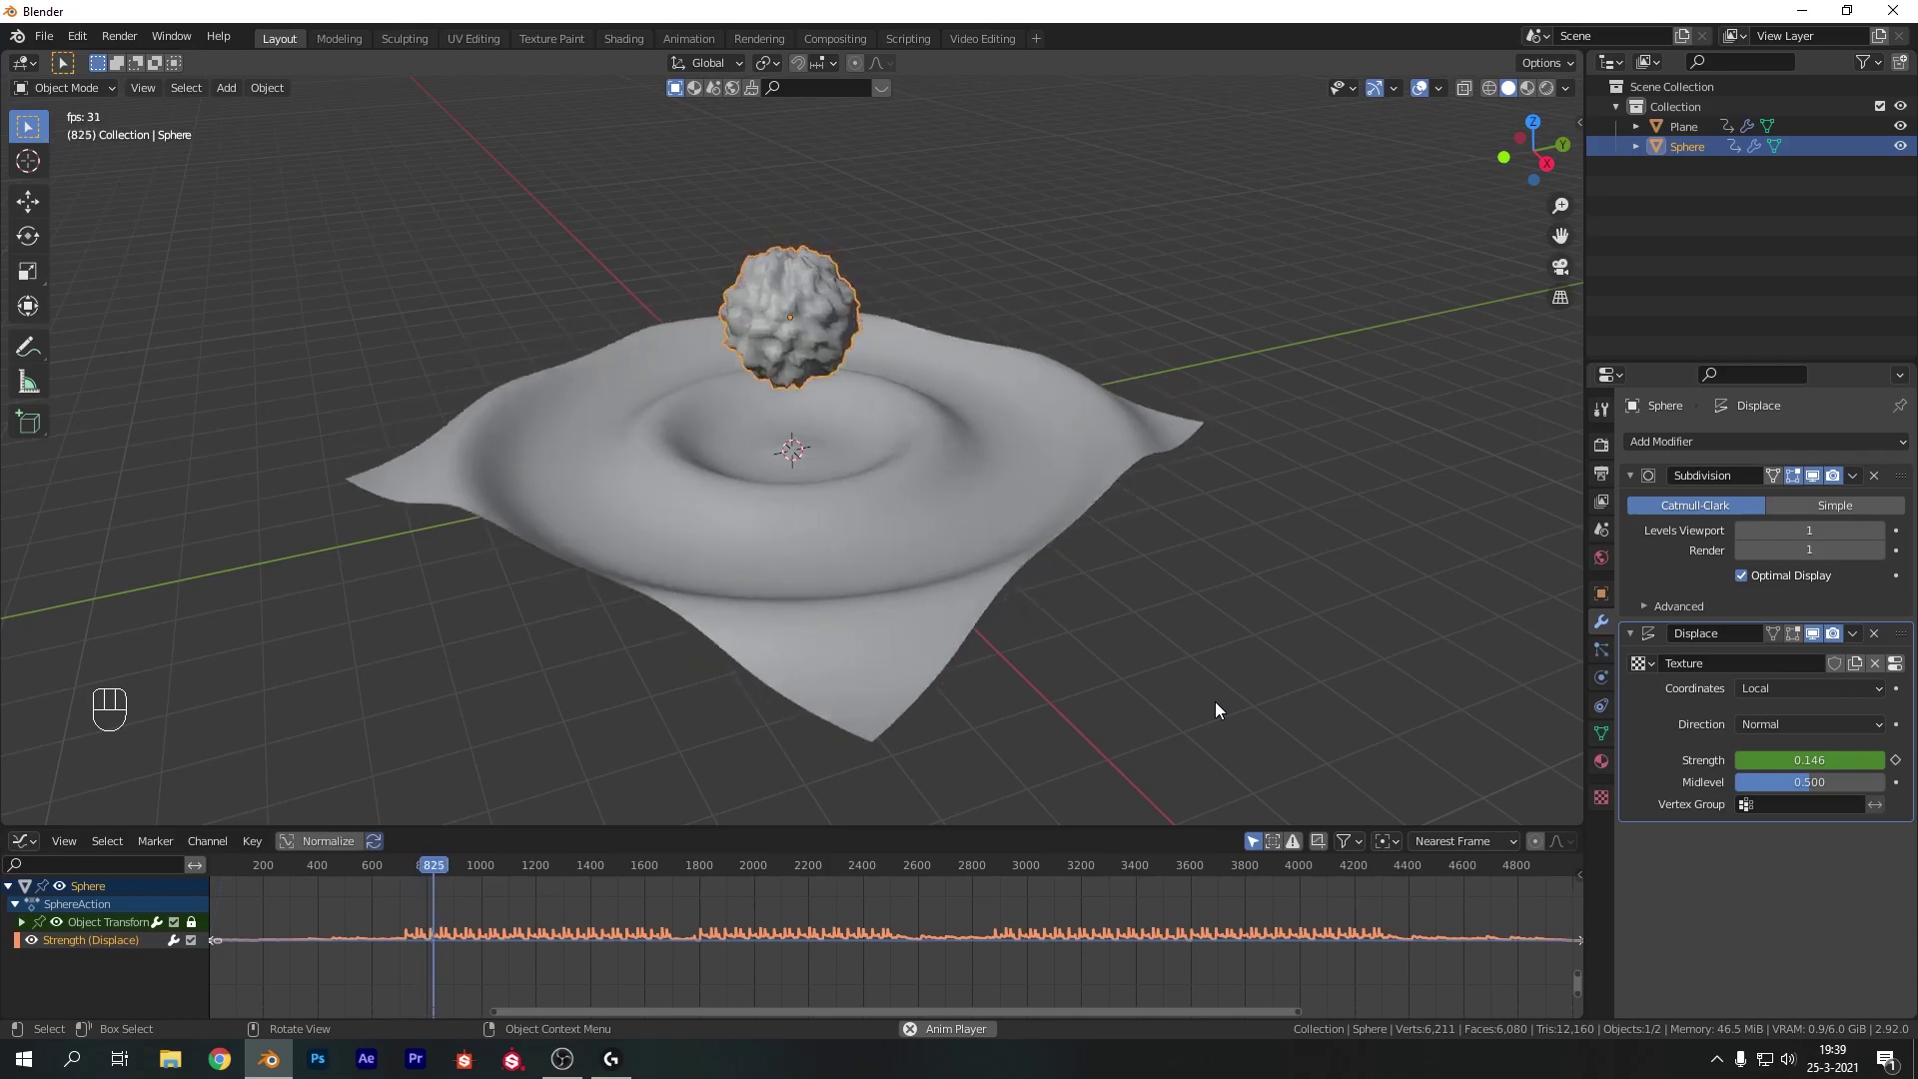
click(1184, 672)
key(space)
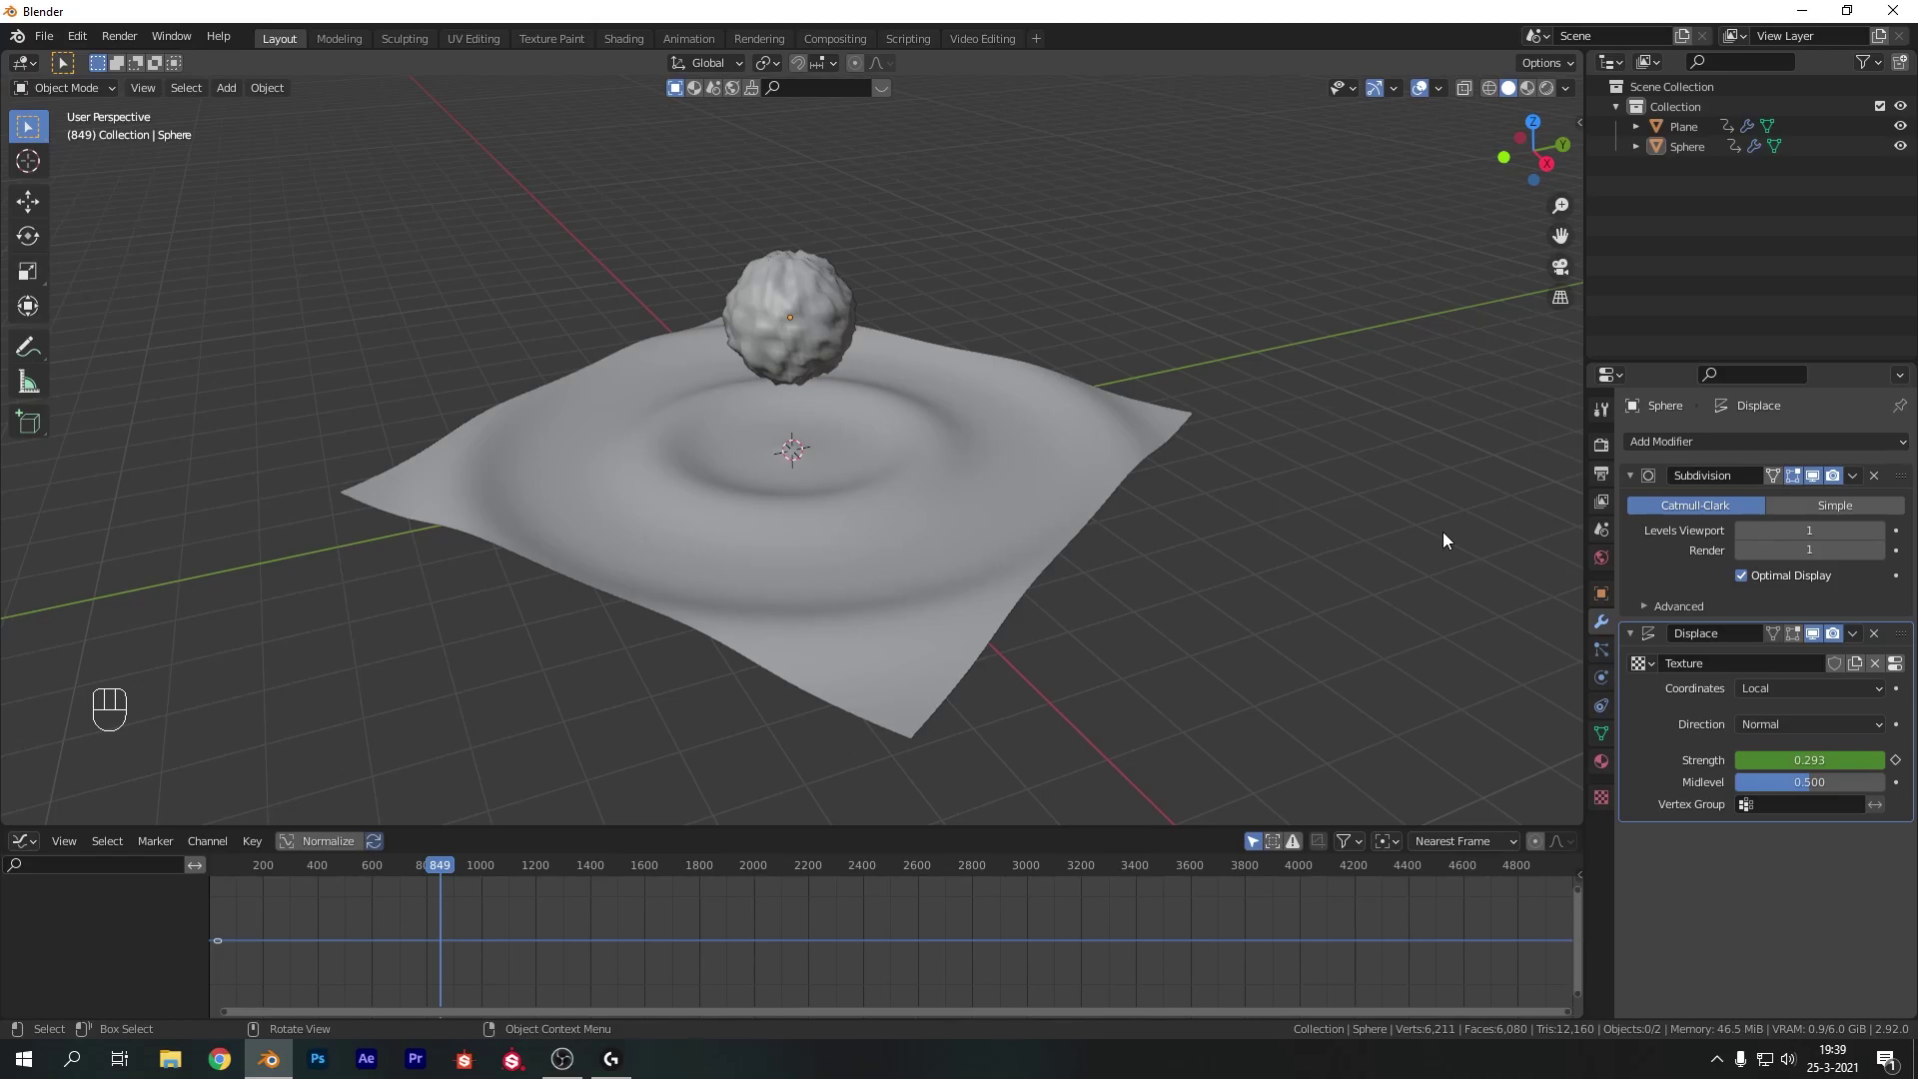
Add an Ico Sphere with 1 subdivision and a 1 m radius at the world origin
key(shift)
key(shift+a)
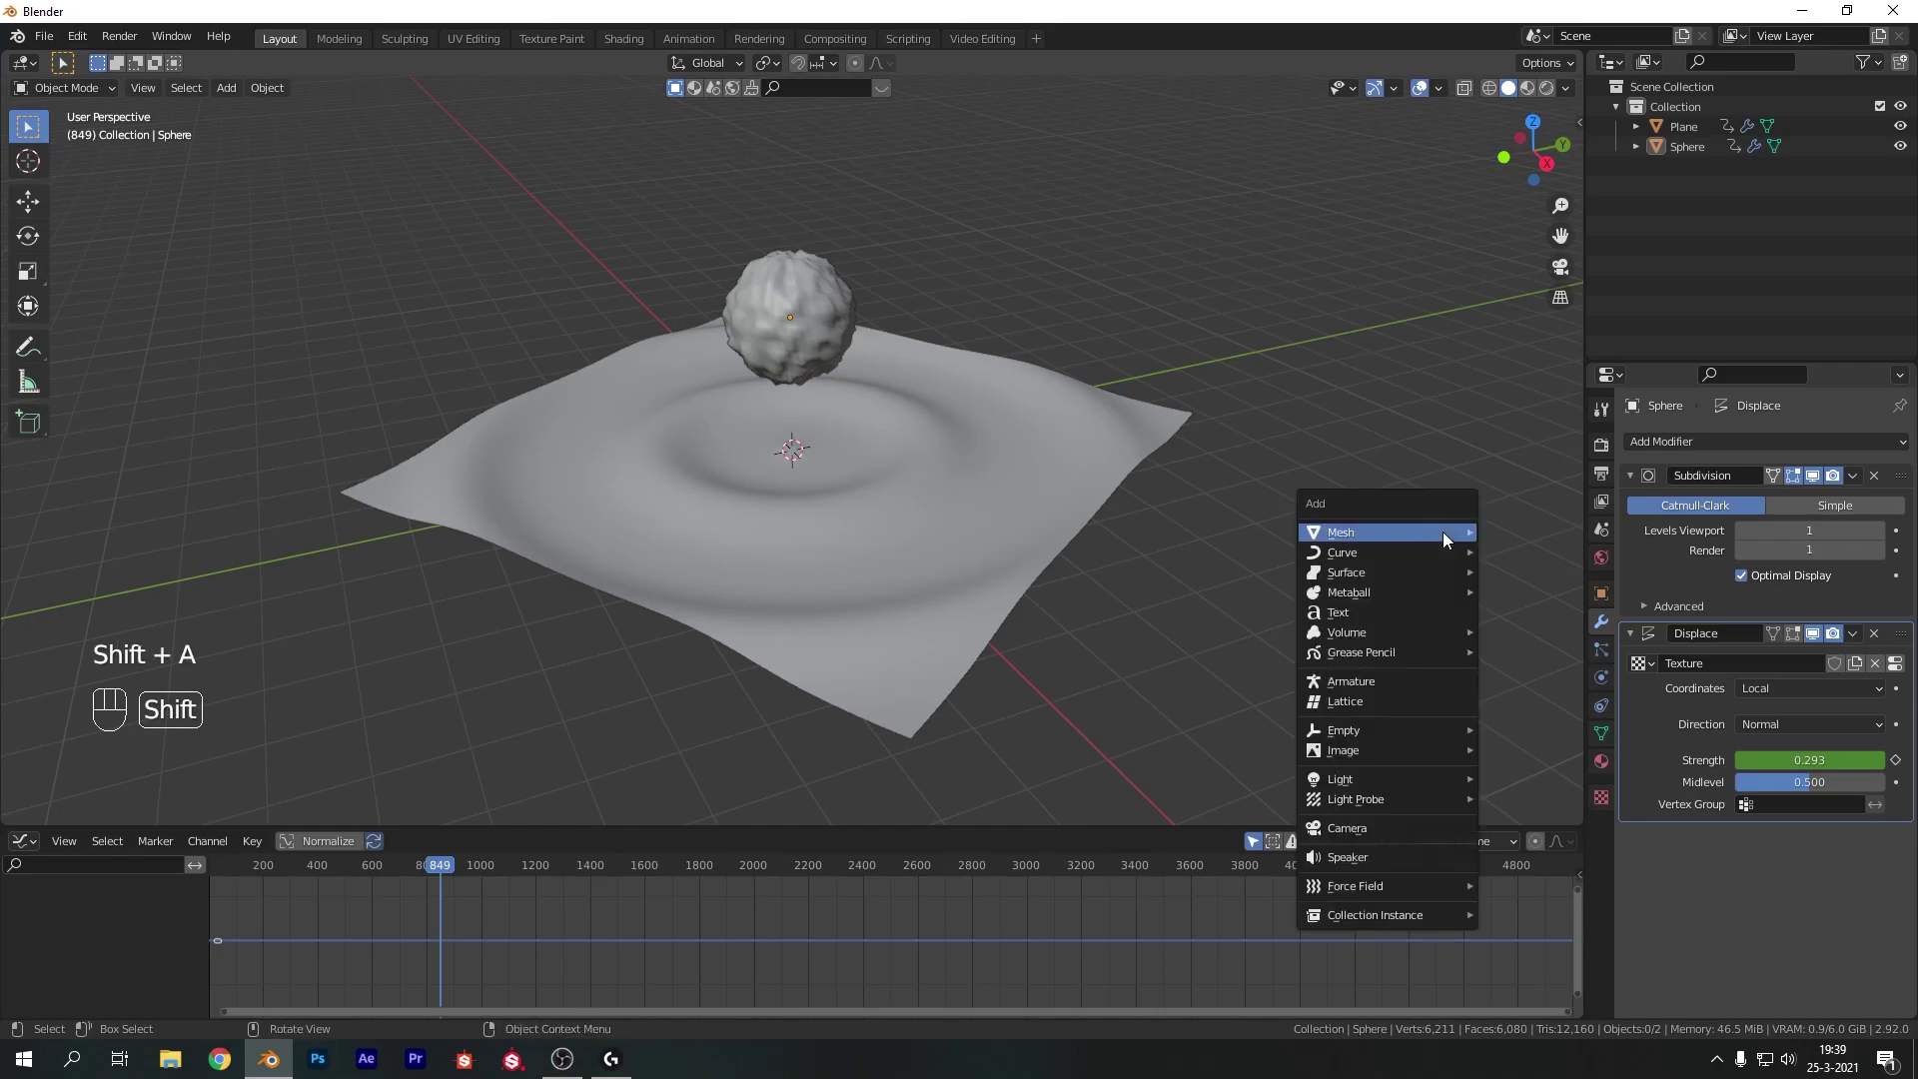
mouse_move(1442, 531)
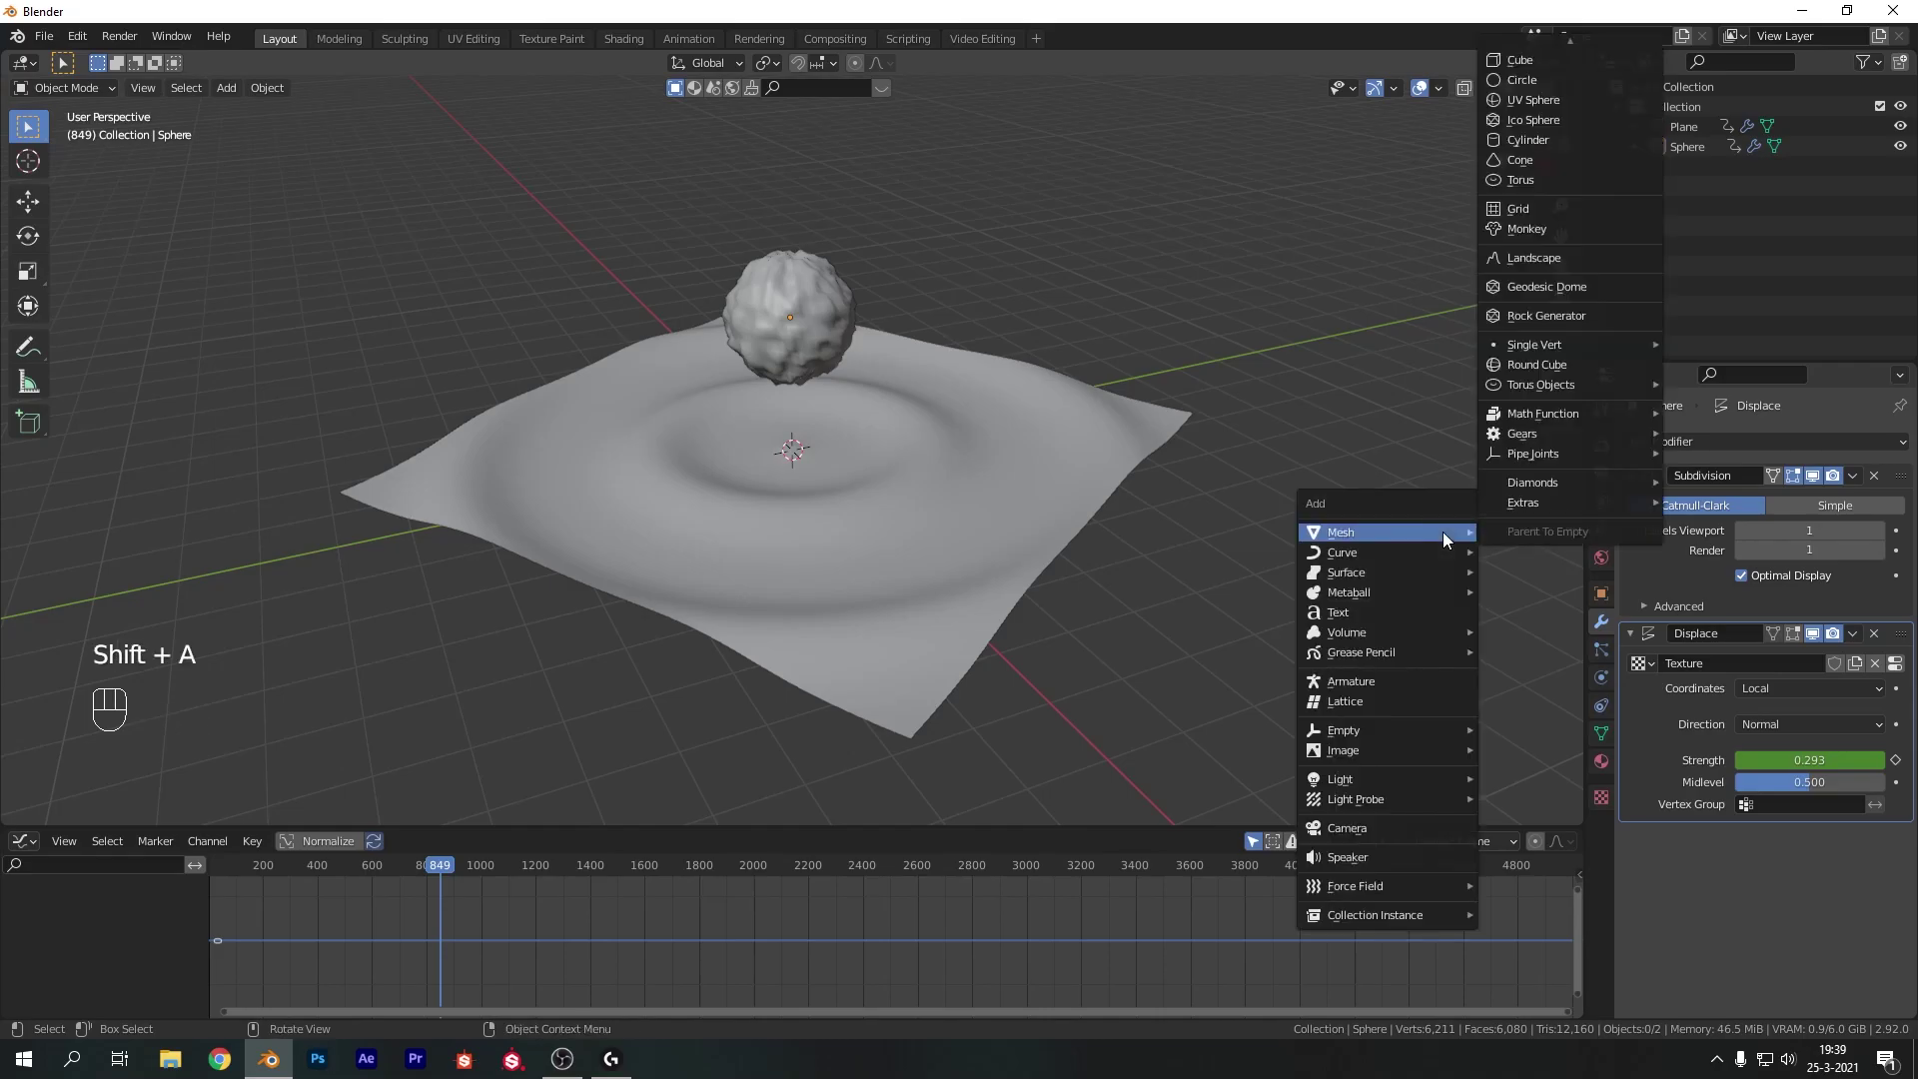
click(1544, 121)
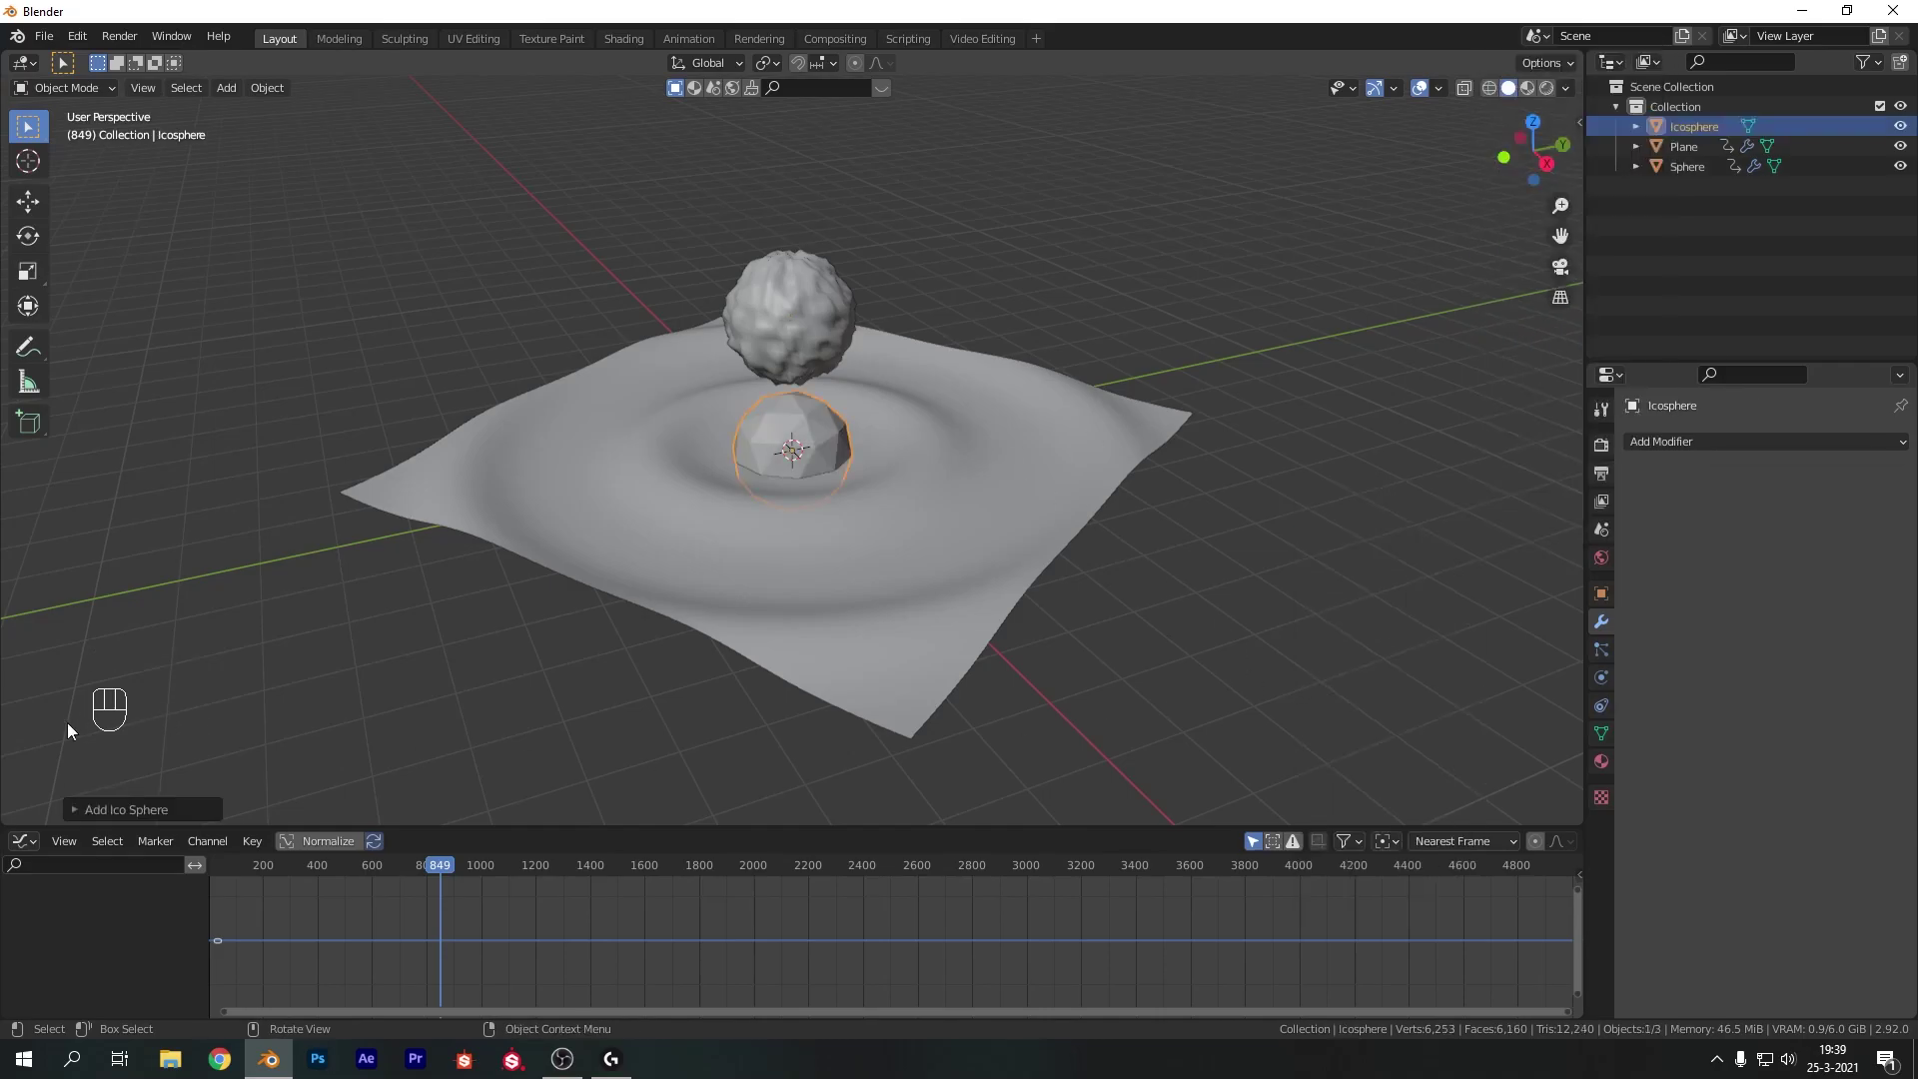
click(84, 810)
click(188, 618)
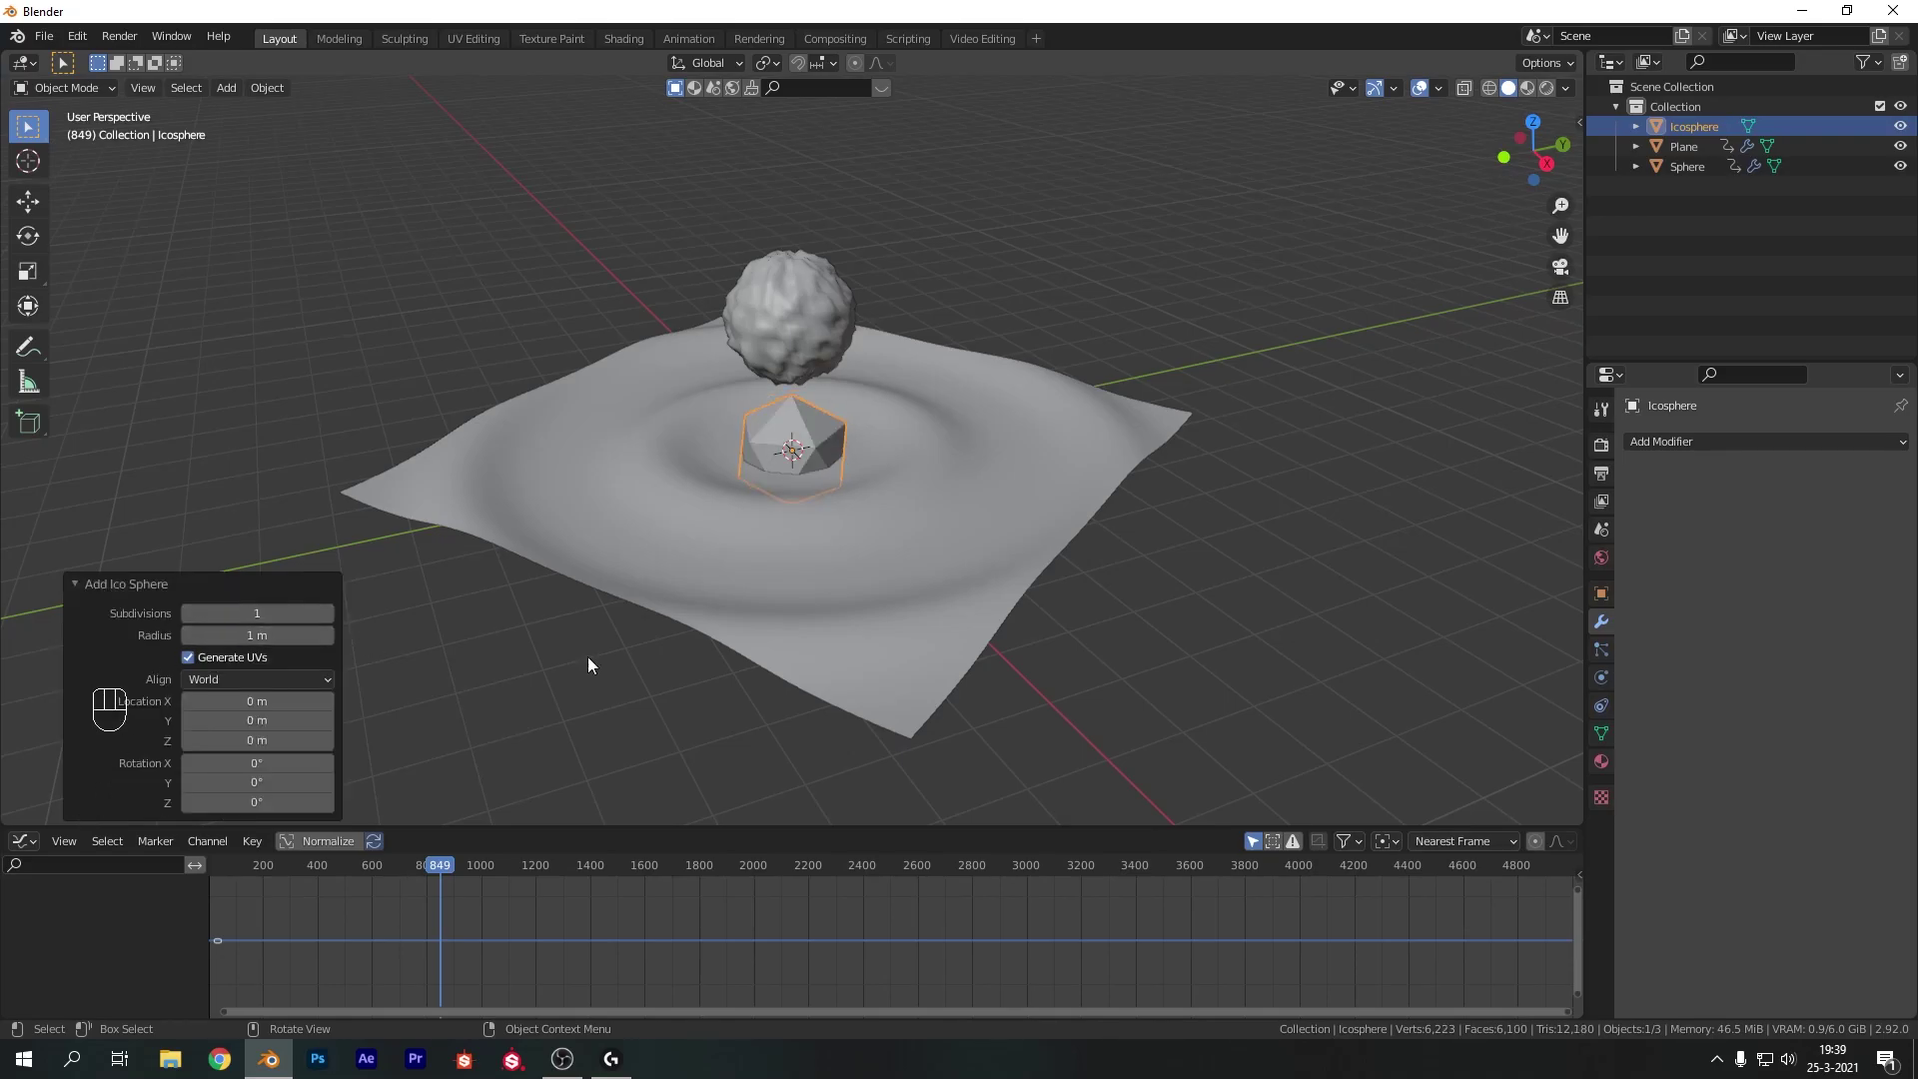
Scale the icosphere to about 0.043 and move it about 11.5 m along the X axis, away from the plane
key(s)
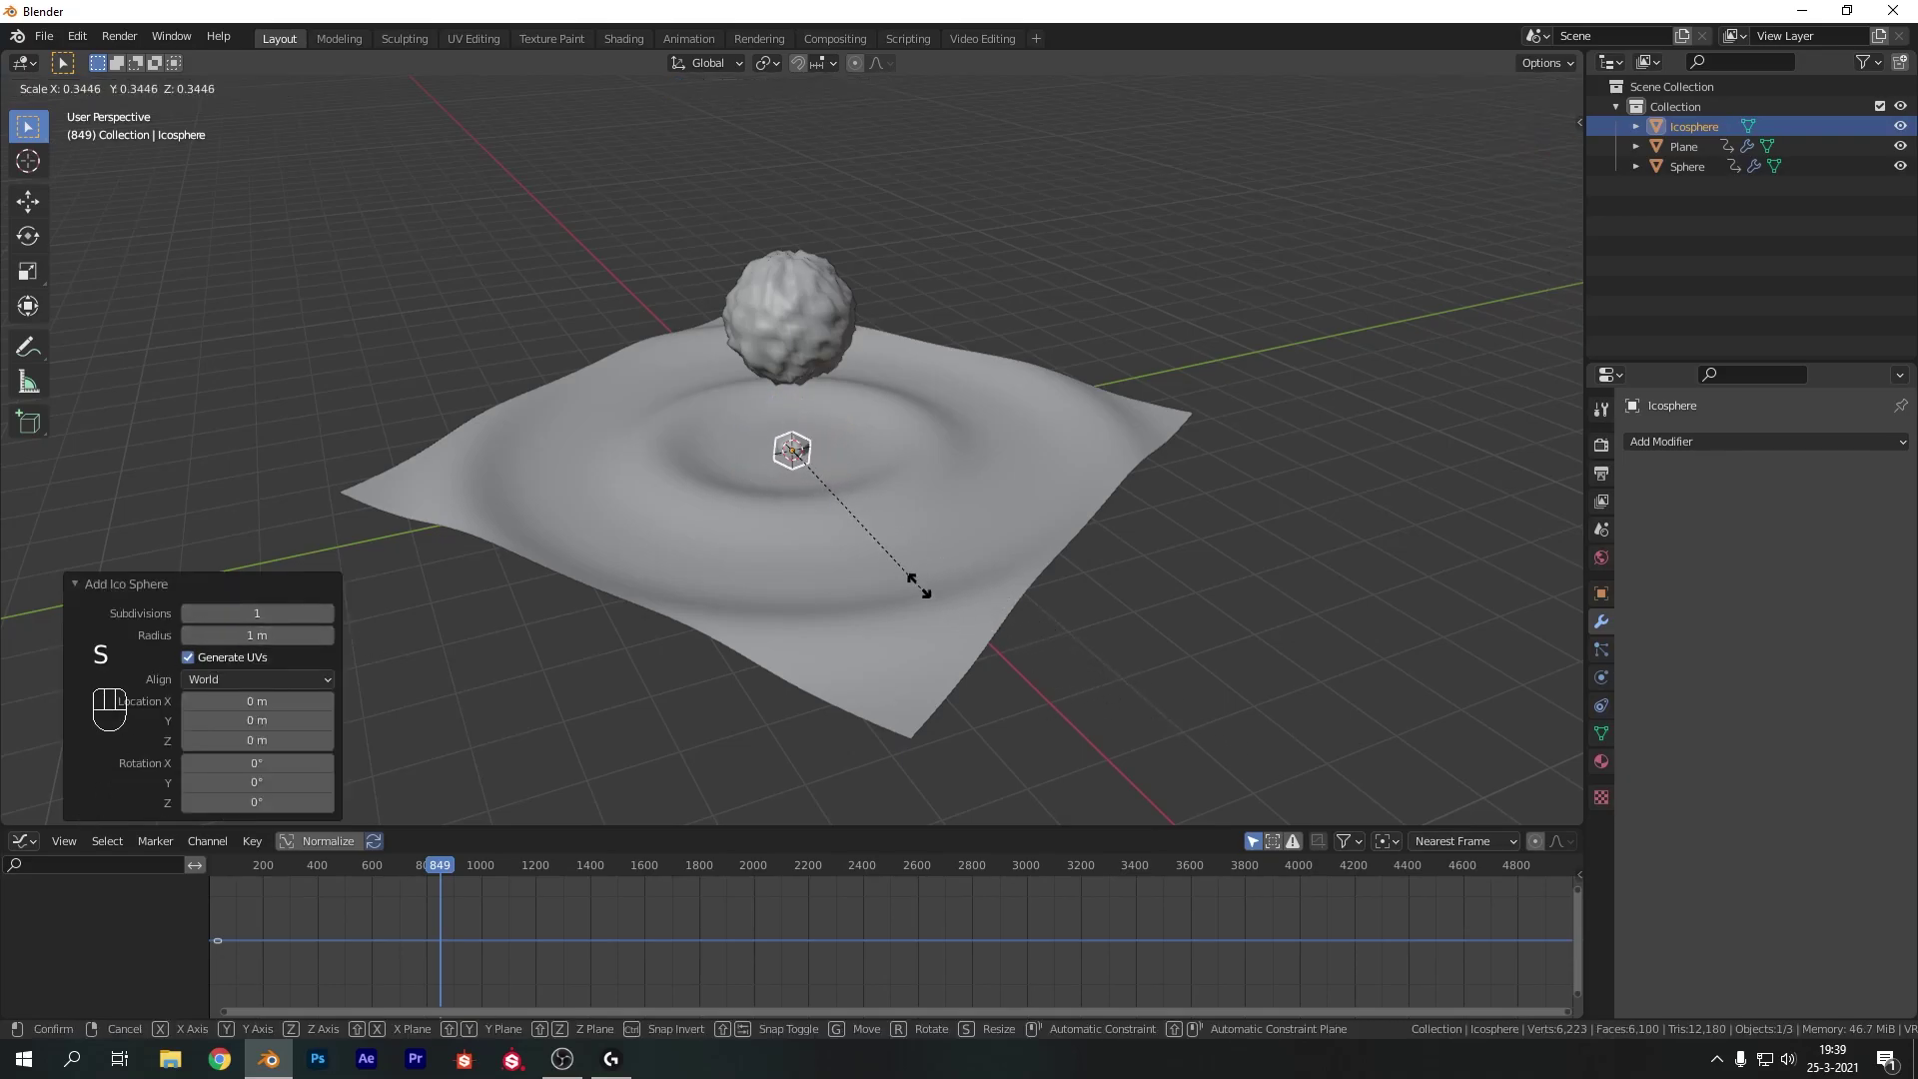
click(808, 467)
key(g)
key(x)
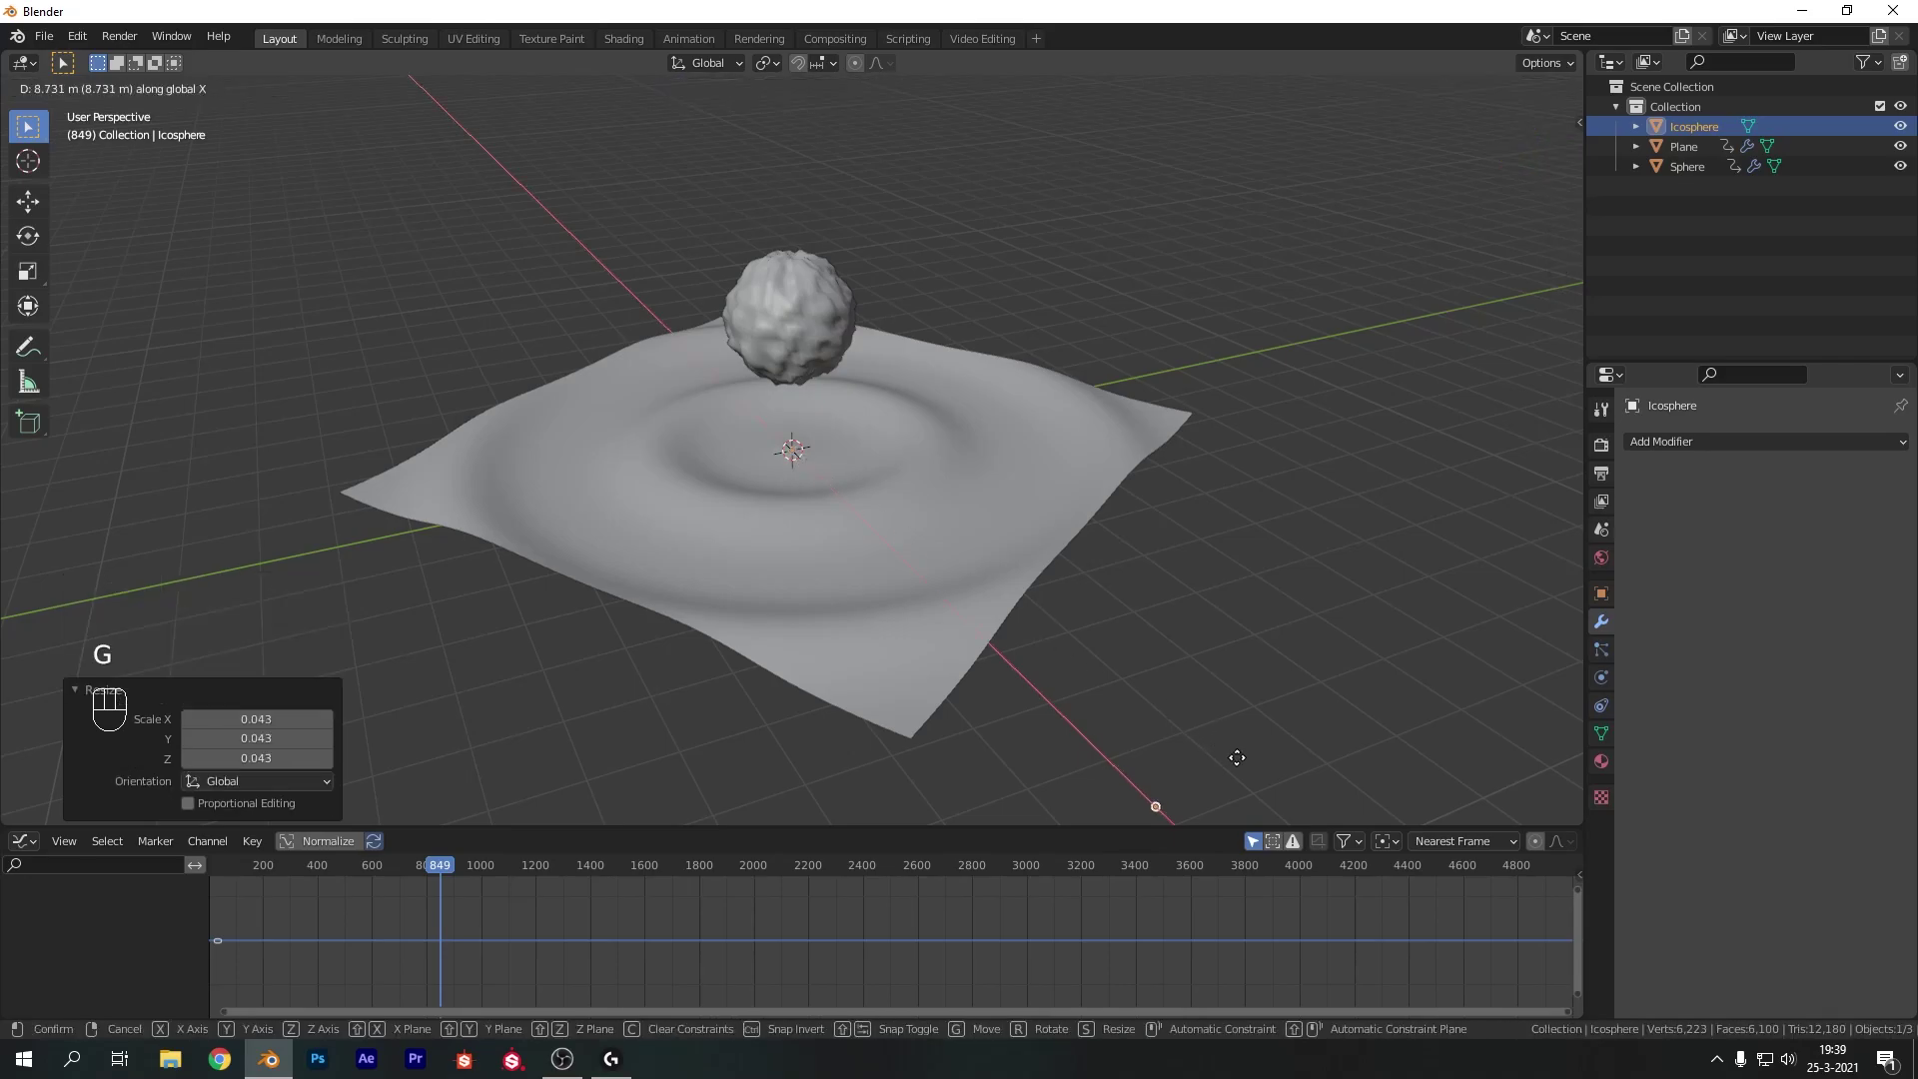
click(1505, 235)
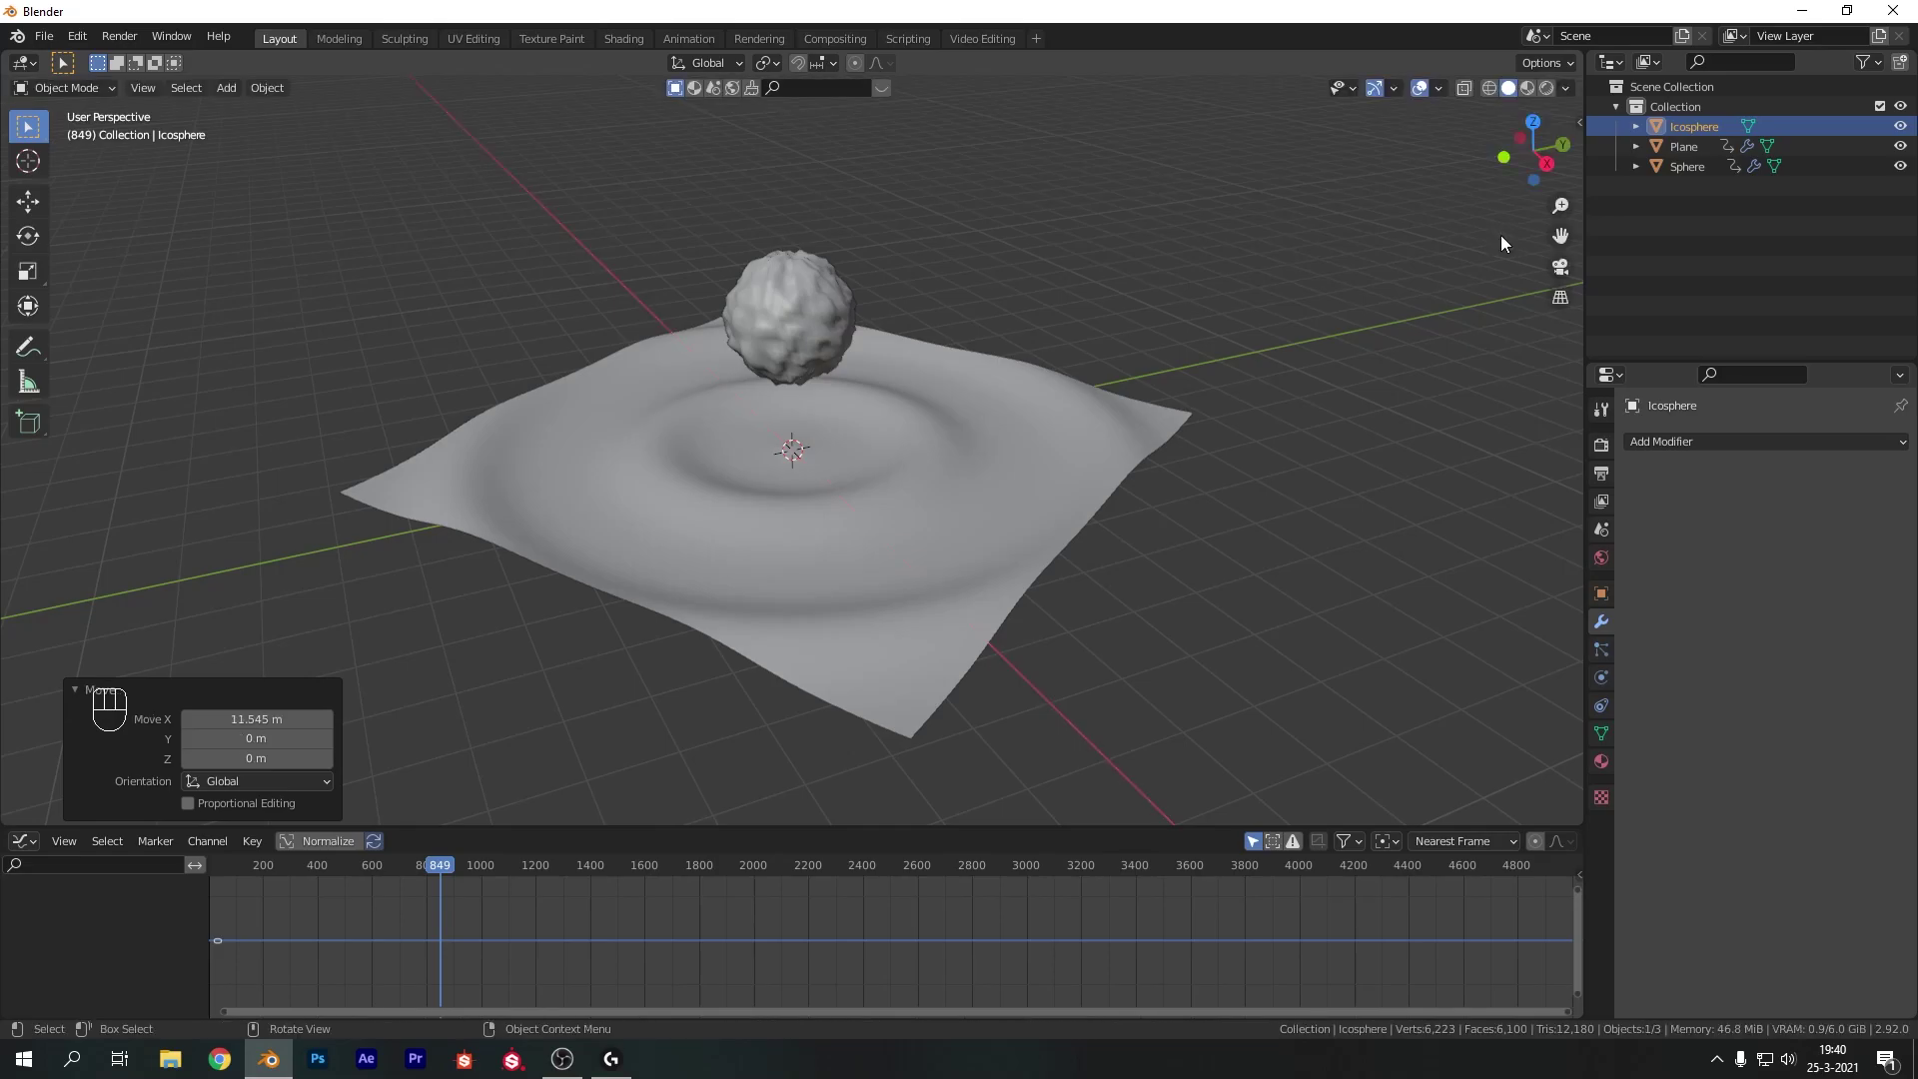
Apply the icosphere's scale and leave nothing selected
key(ctrl+a)
click(1427, 392)
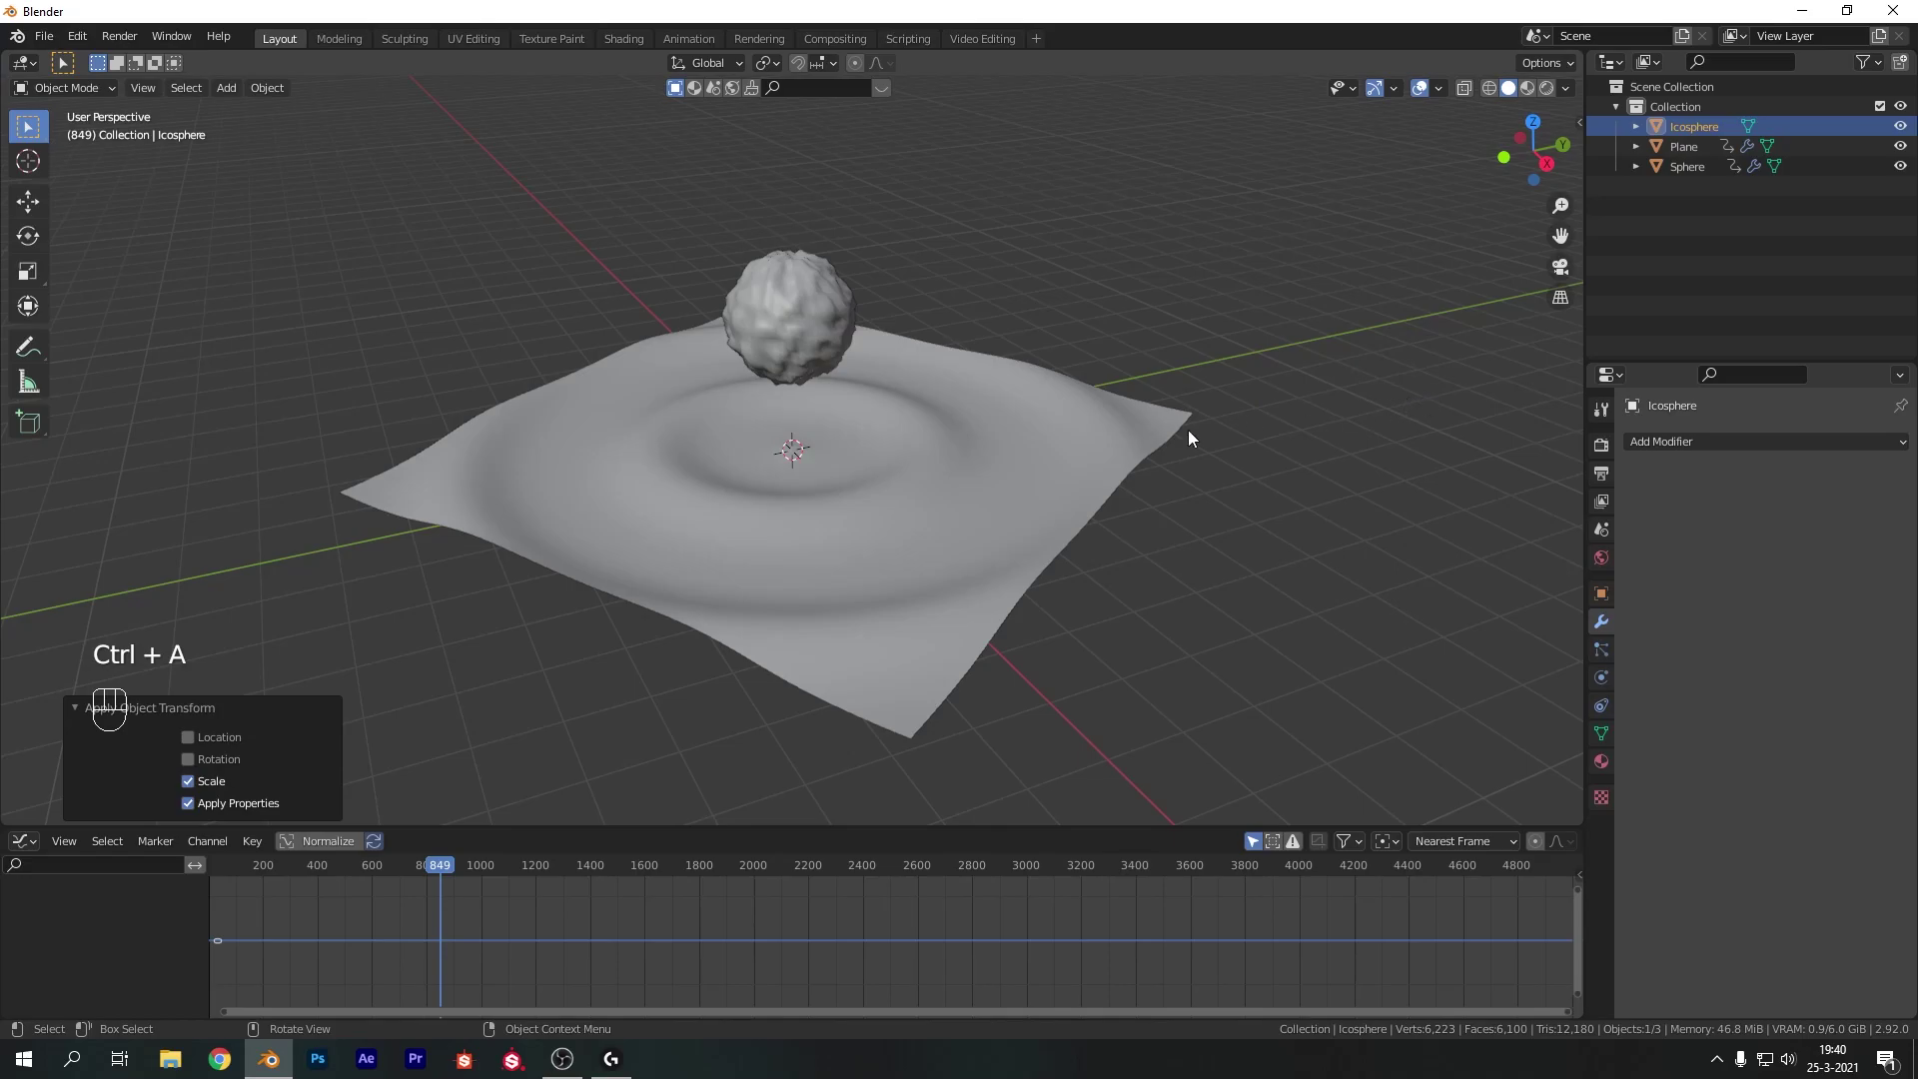
click(1323, 512)
Split the 3D viewport vertically, turn the second area into a Geometry Node Editor and hide its sidebar
drag(1581, 55, 989, 124)
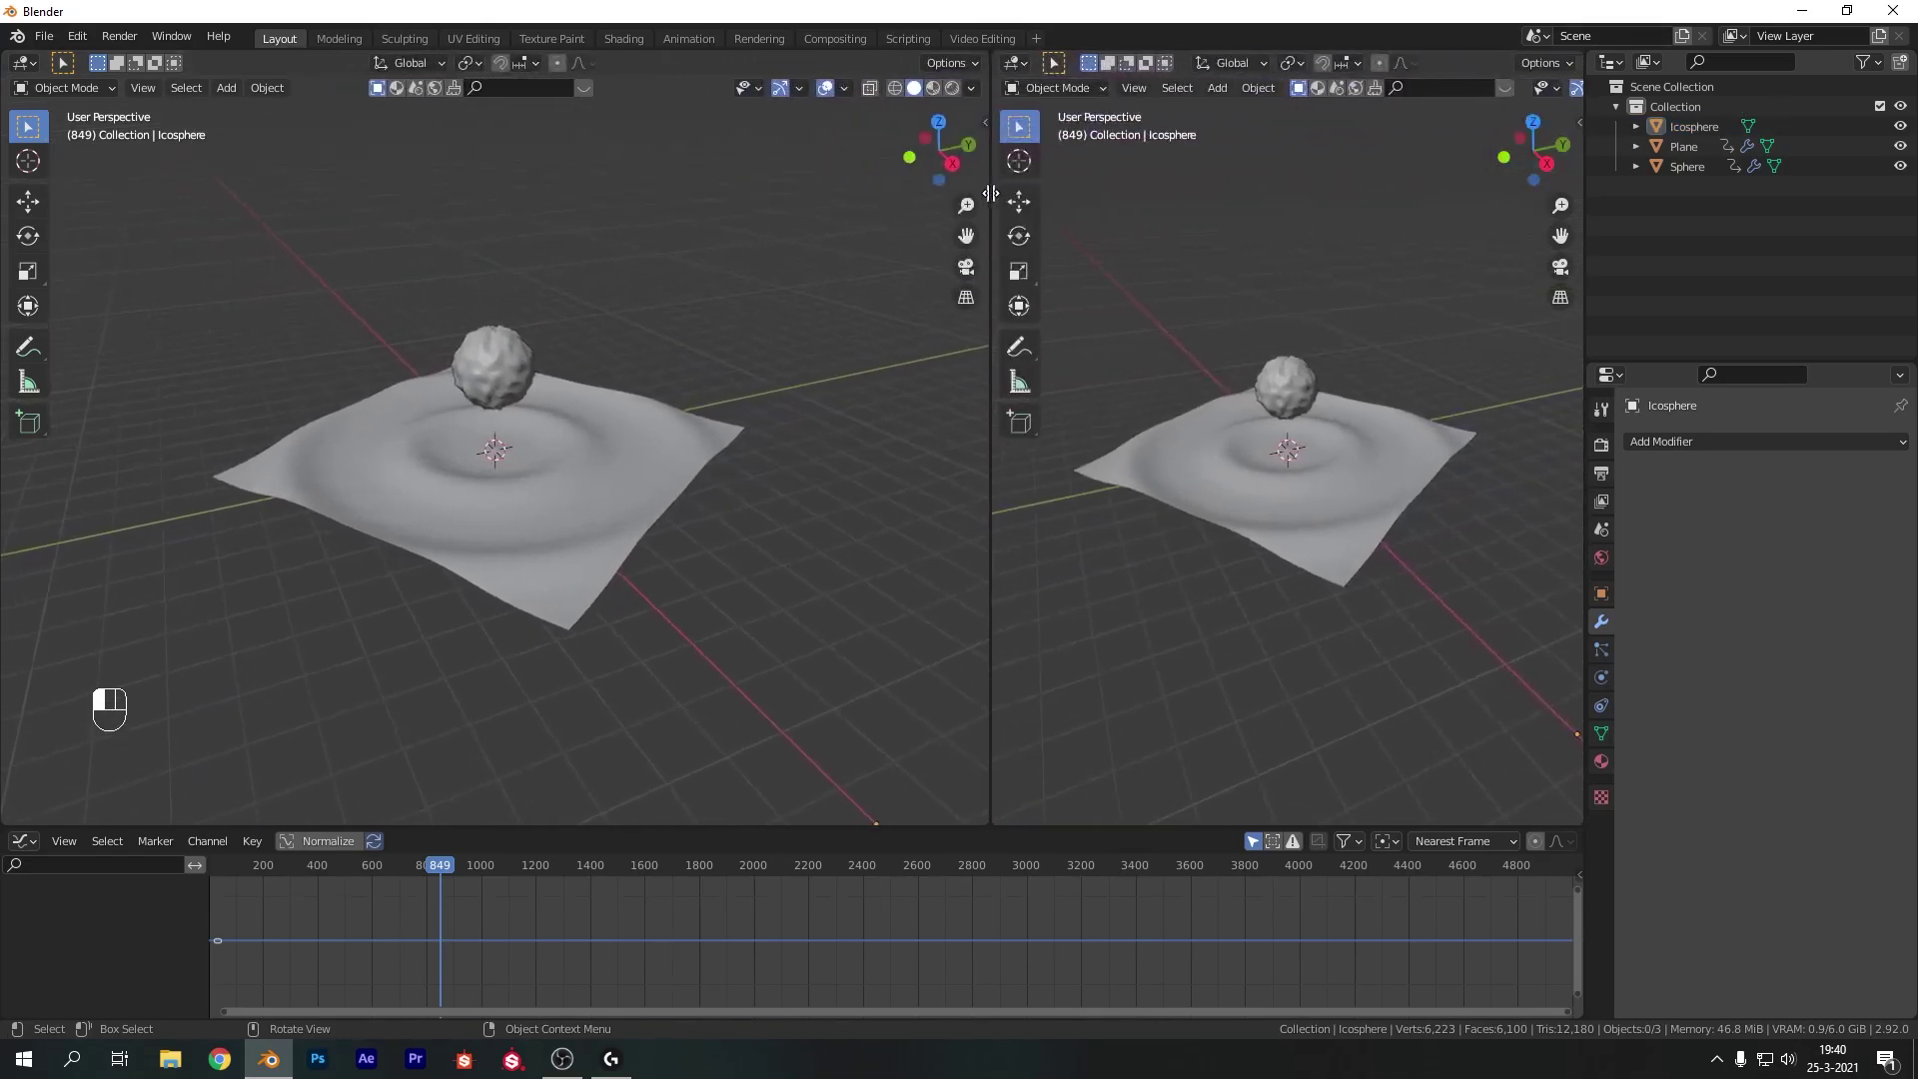
click(1013, 62)
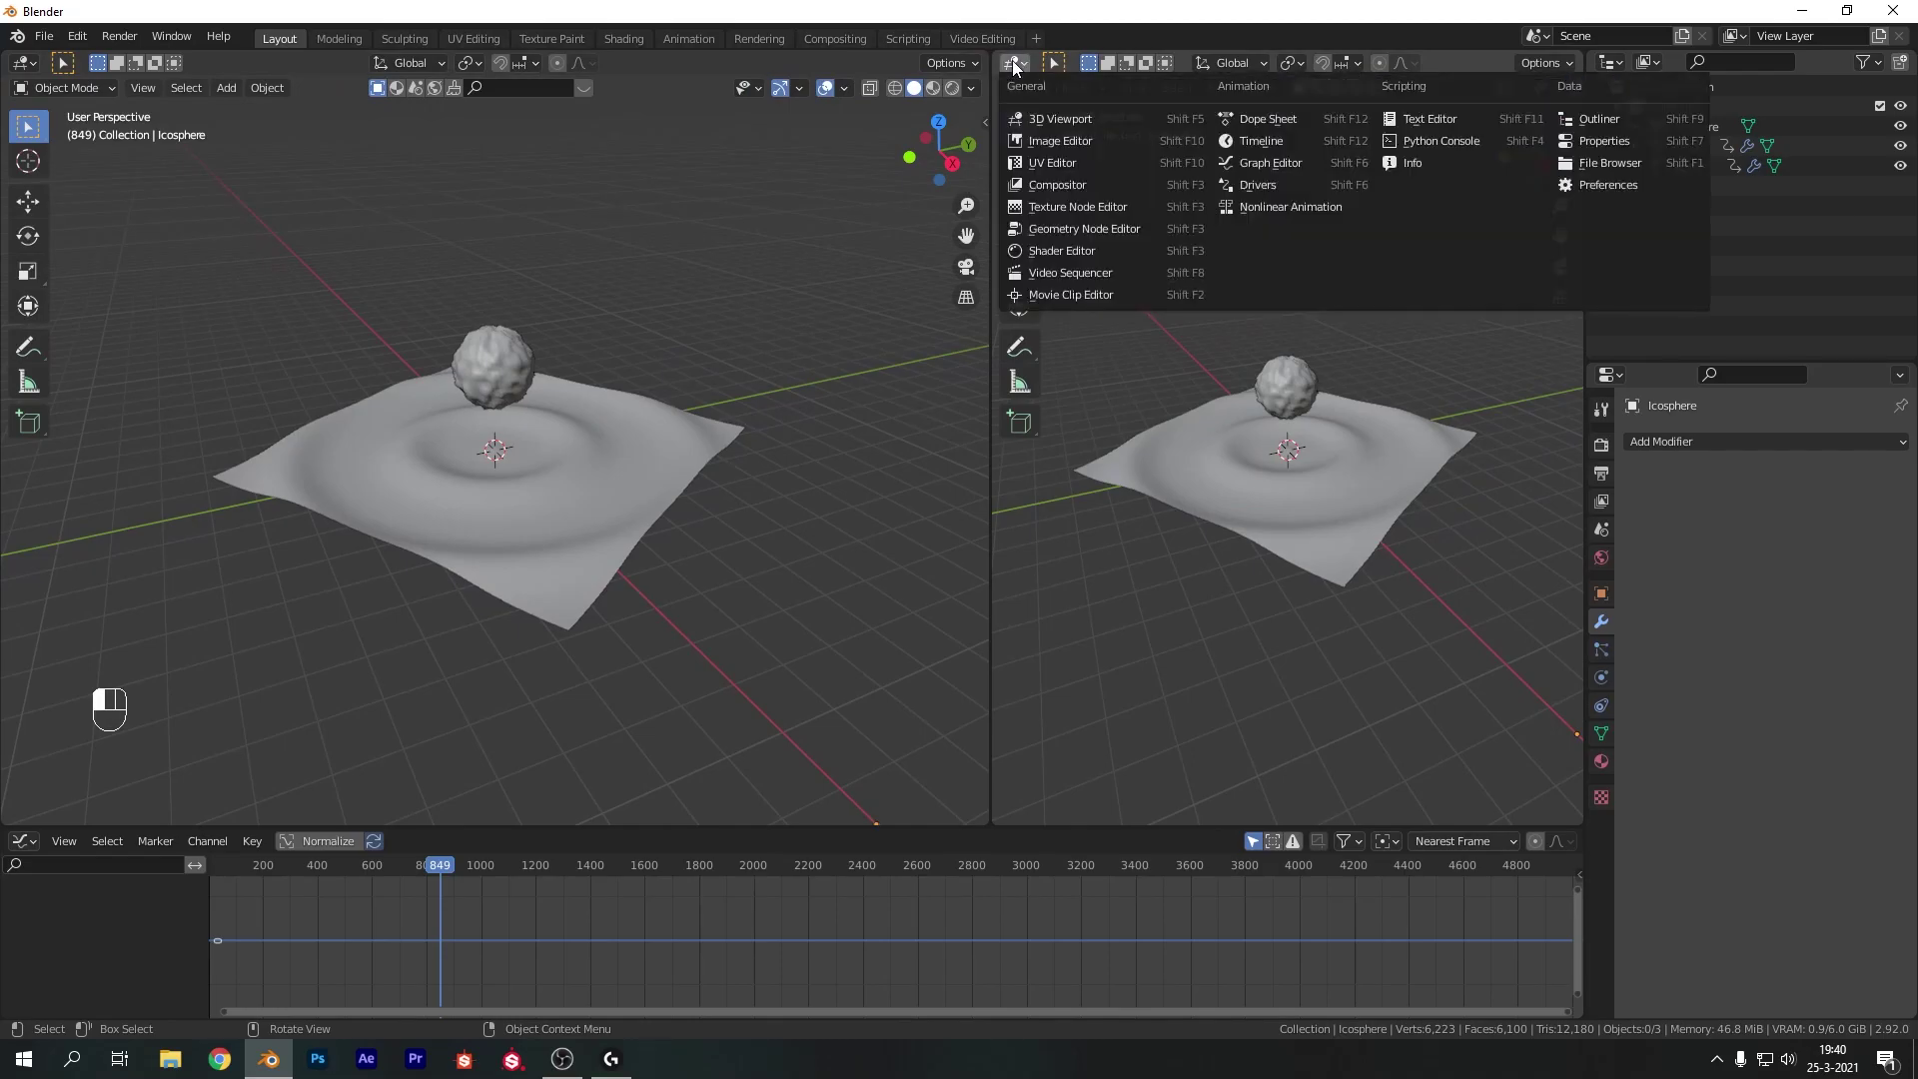
click(1065, 231)
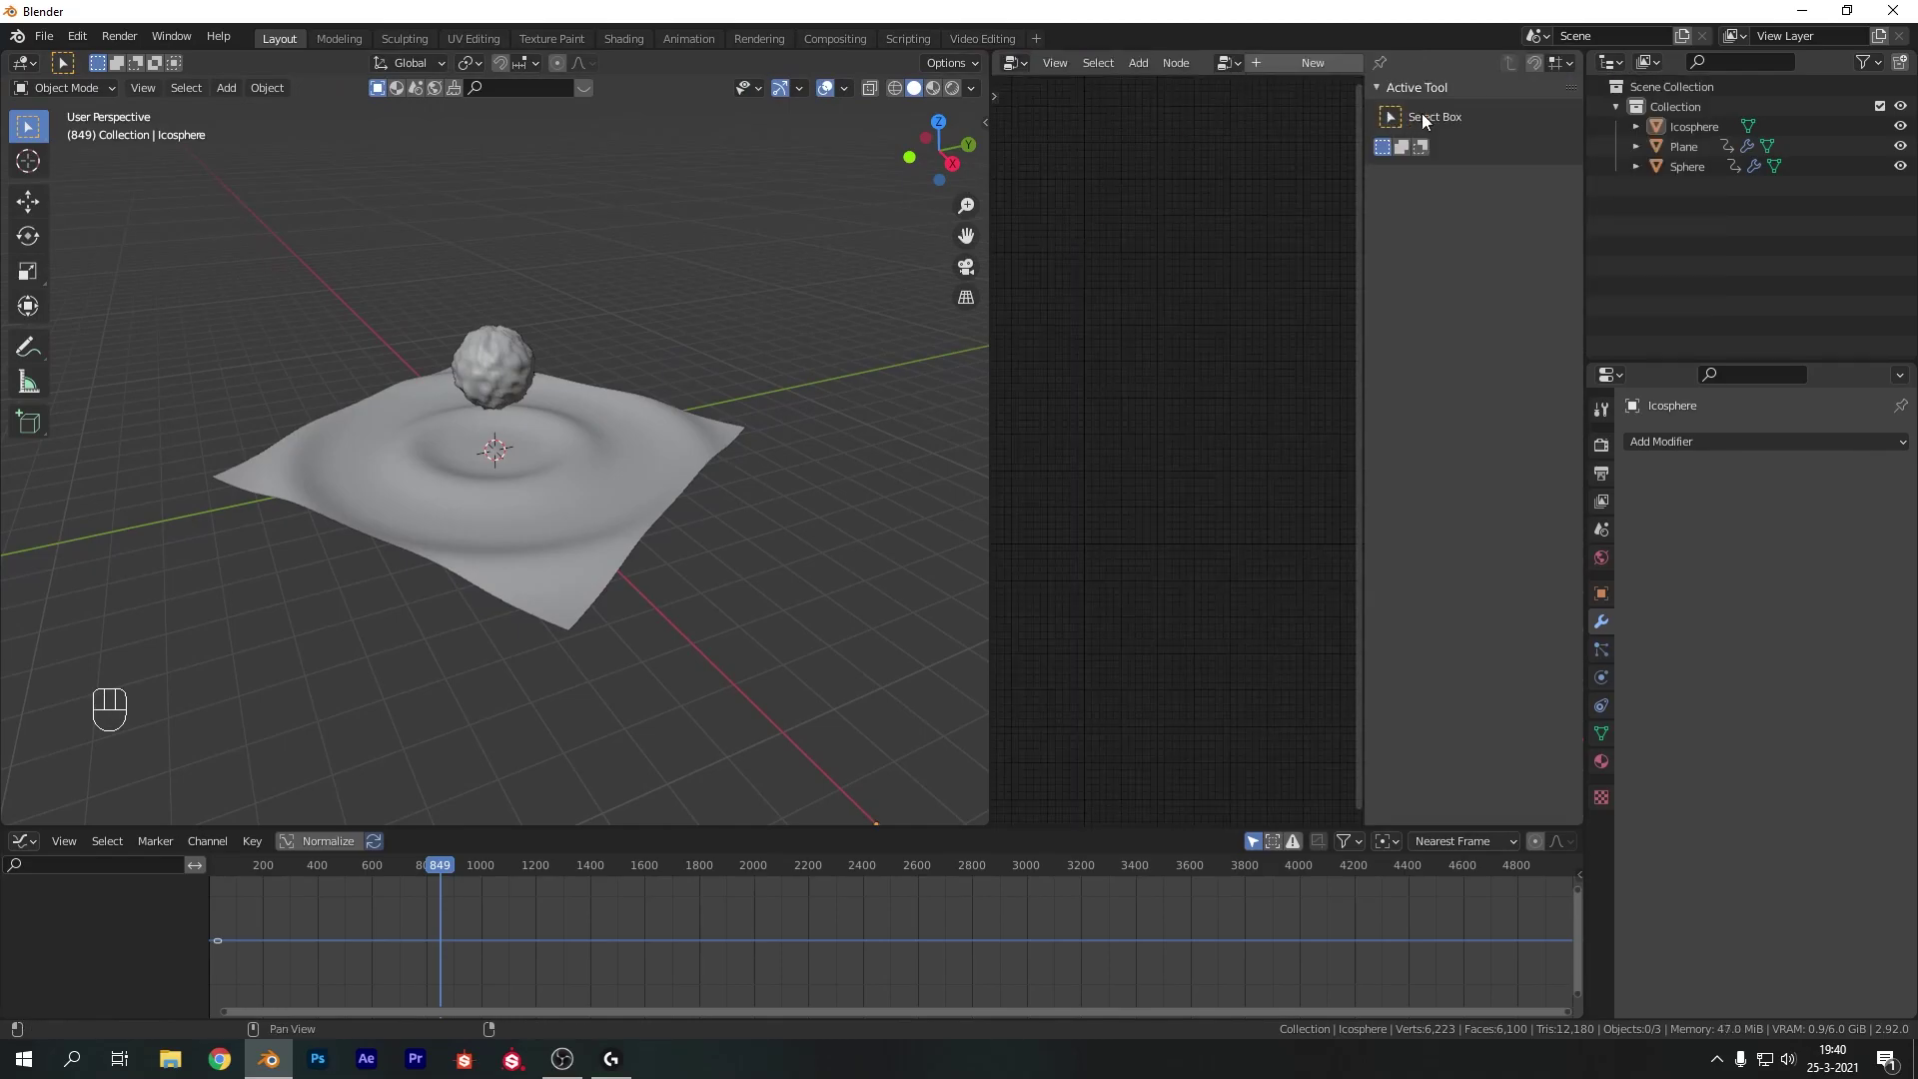
key(n)
Create a new geometry node tree on the plane and insert a Point Instance node between Group Input and Group Output
click(575, 467)
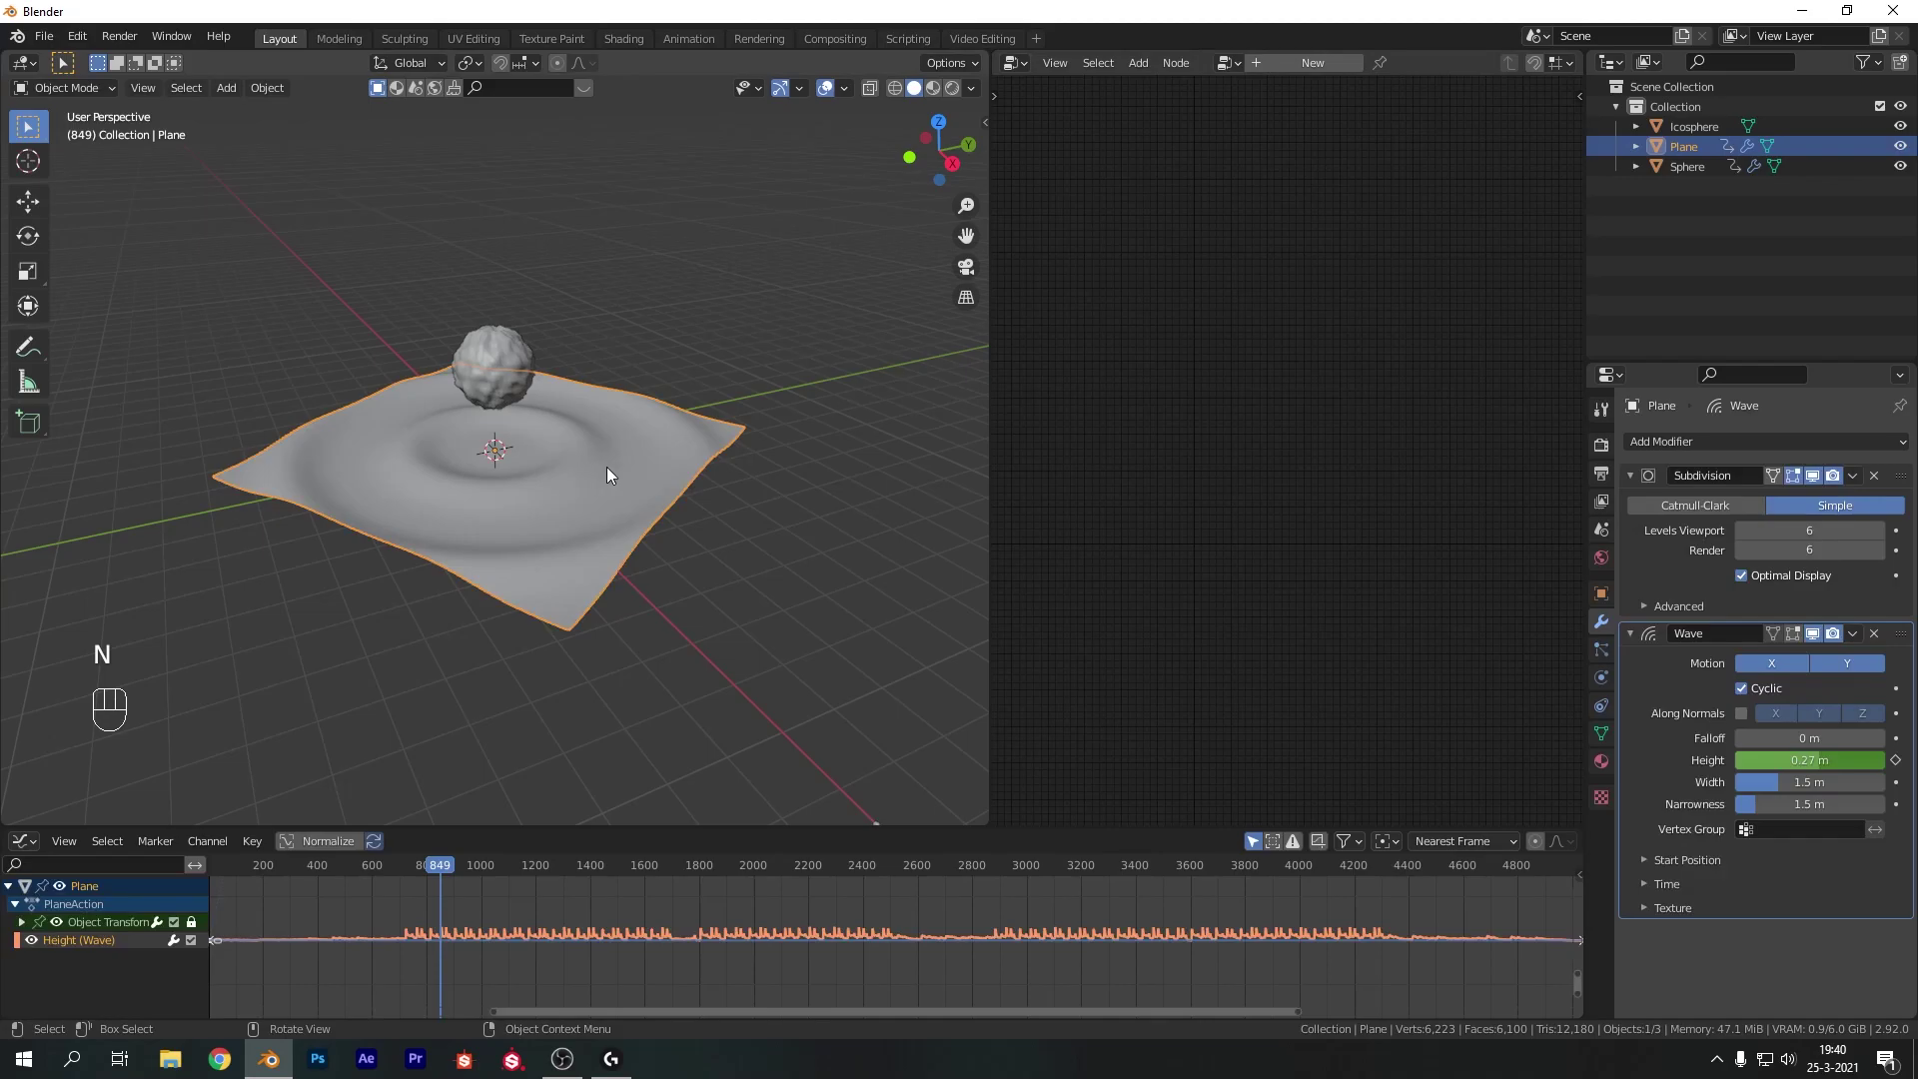
click(1315, 64)
scroll(1309, 509, up, 4)
key(shift+a)
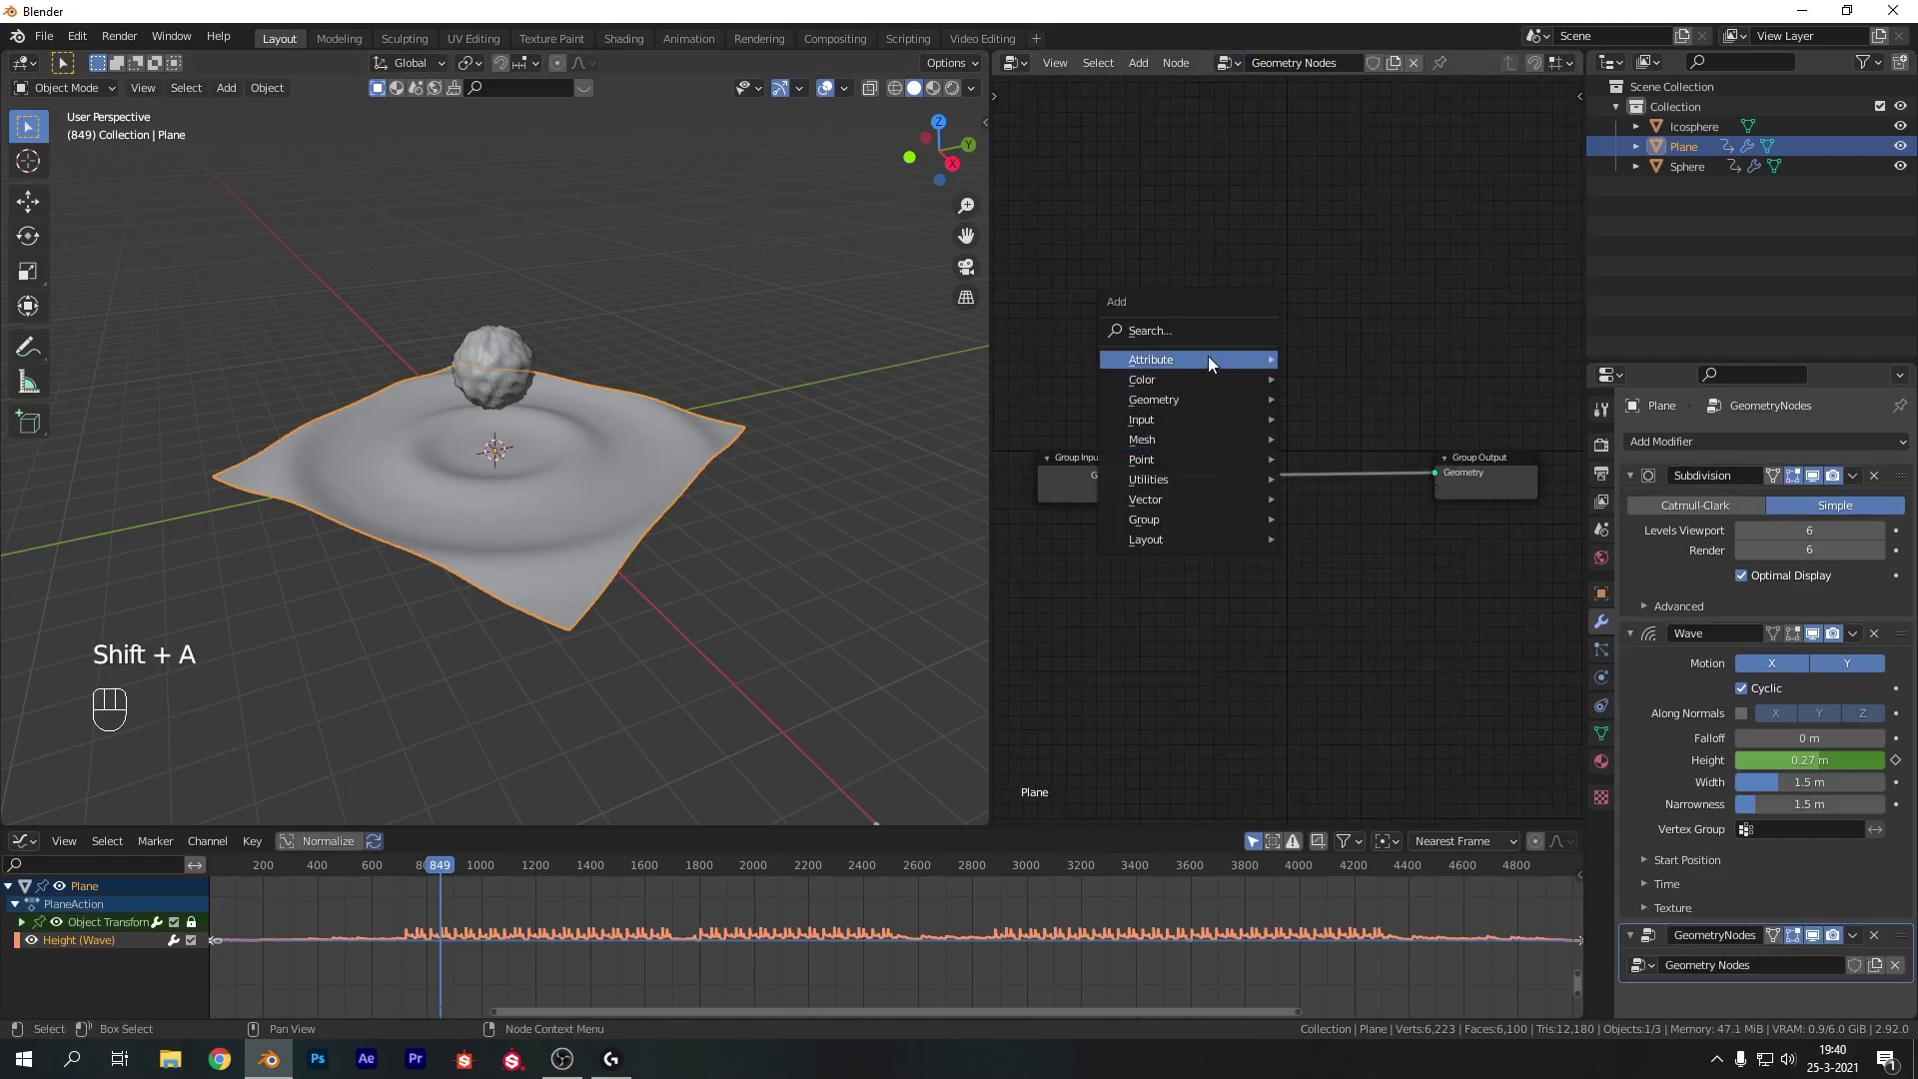
click(1207, 330)
text(point)
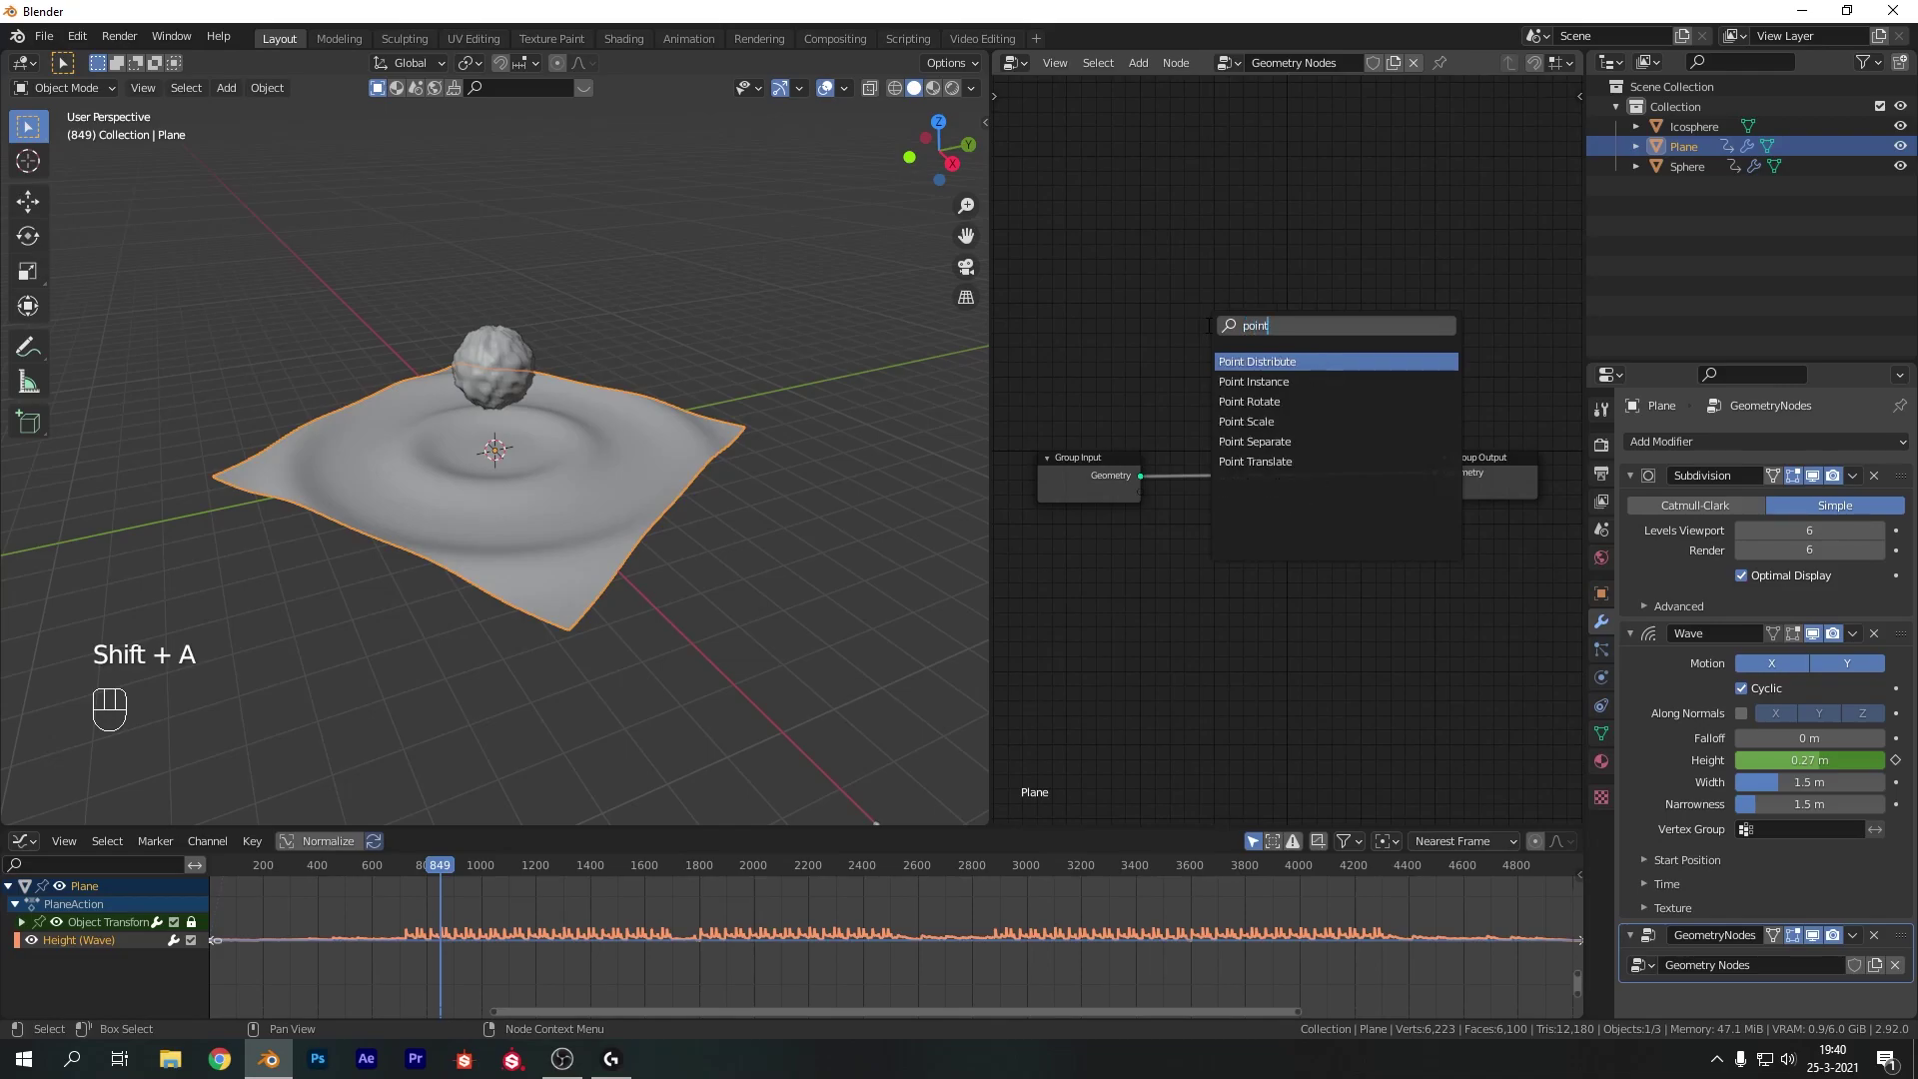
click(1254, 381)
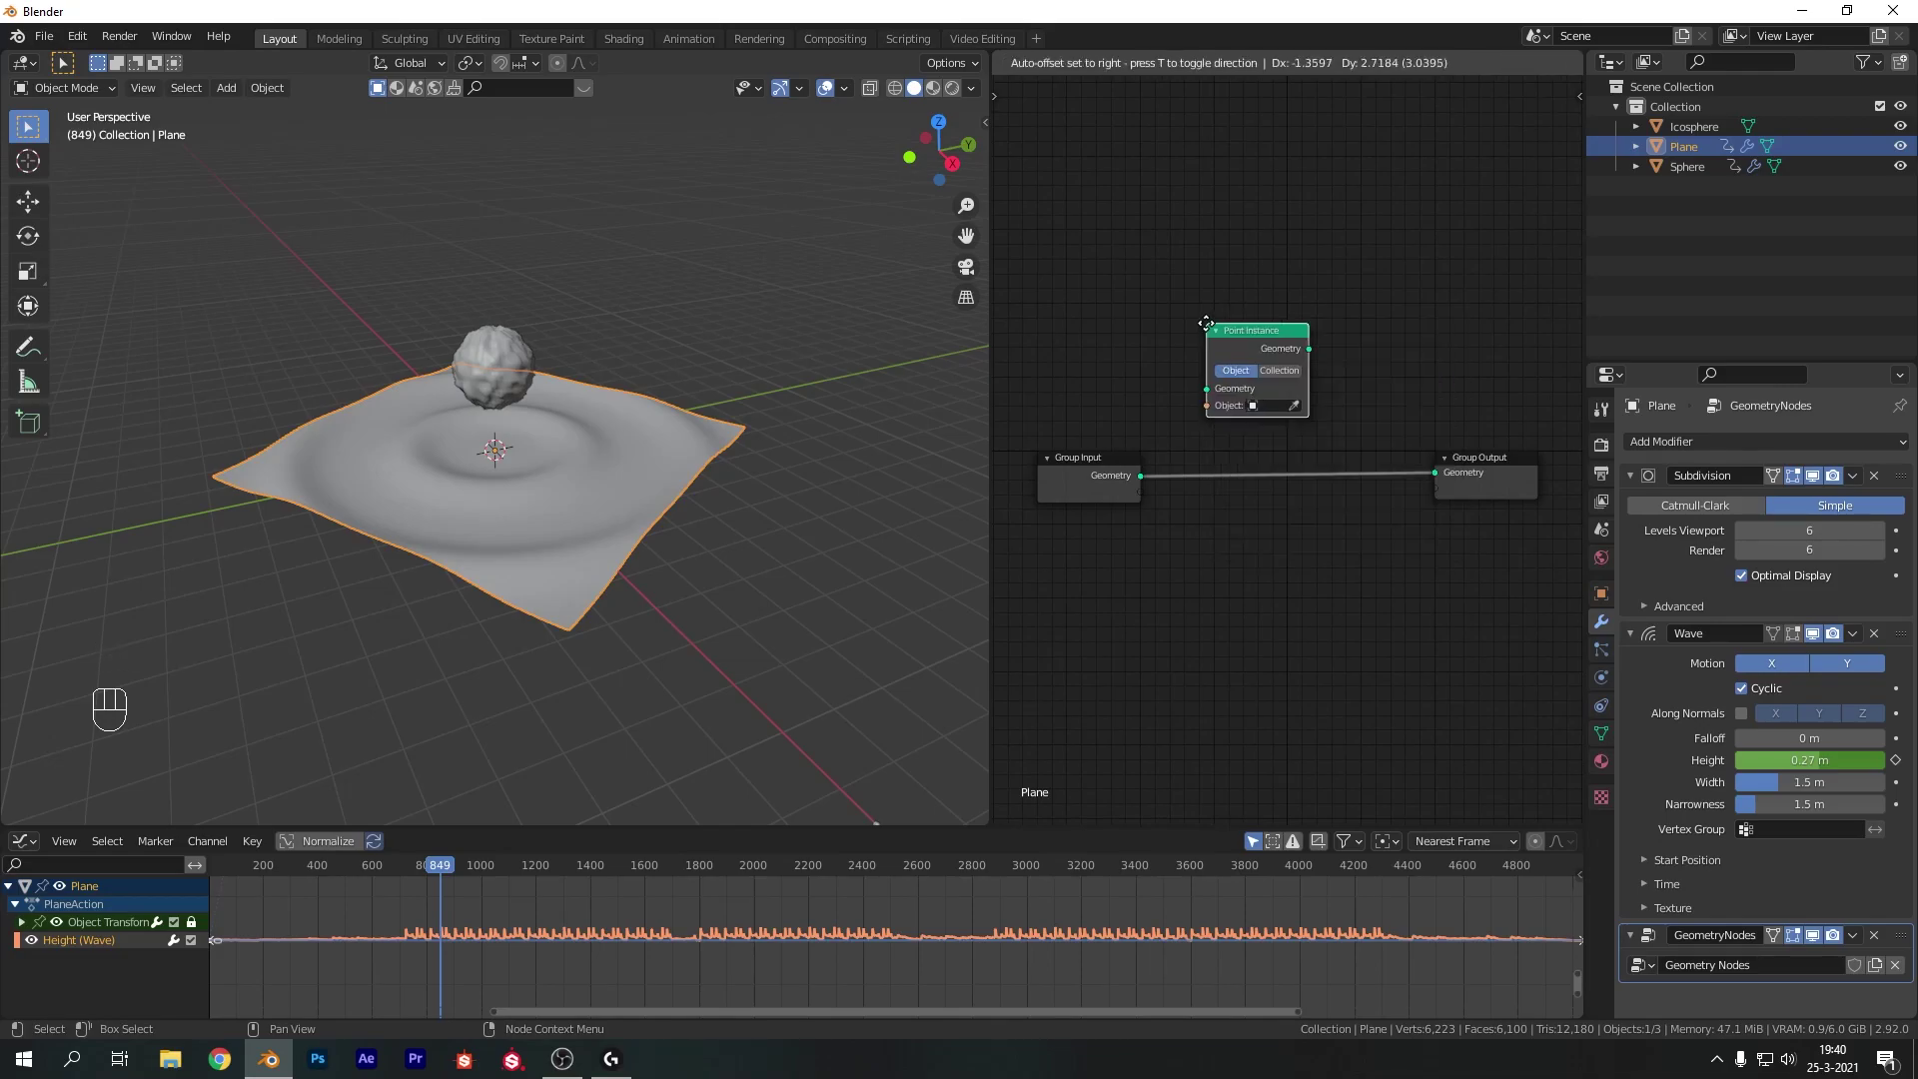
click(1256, 468)
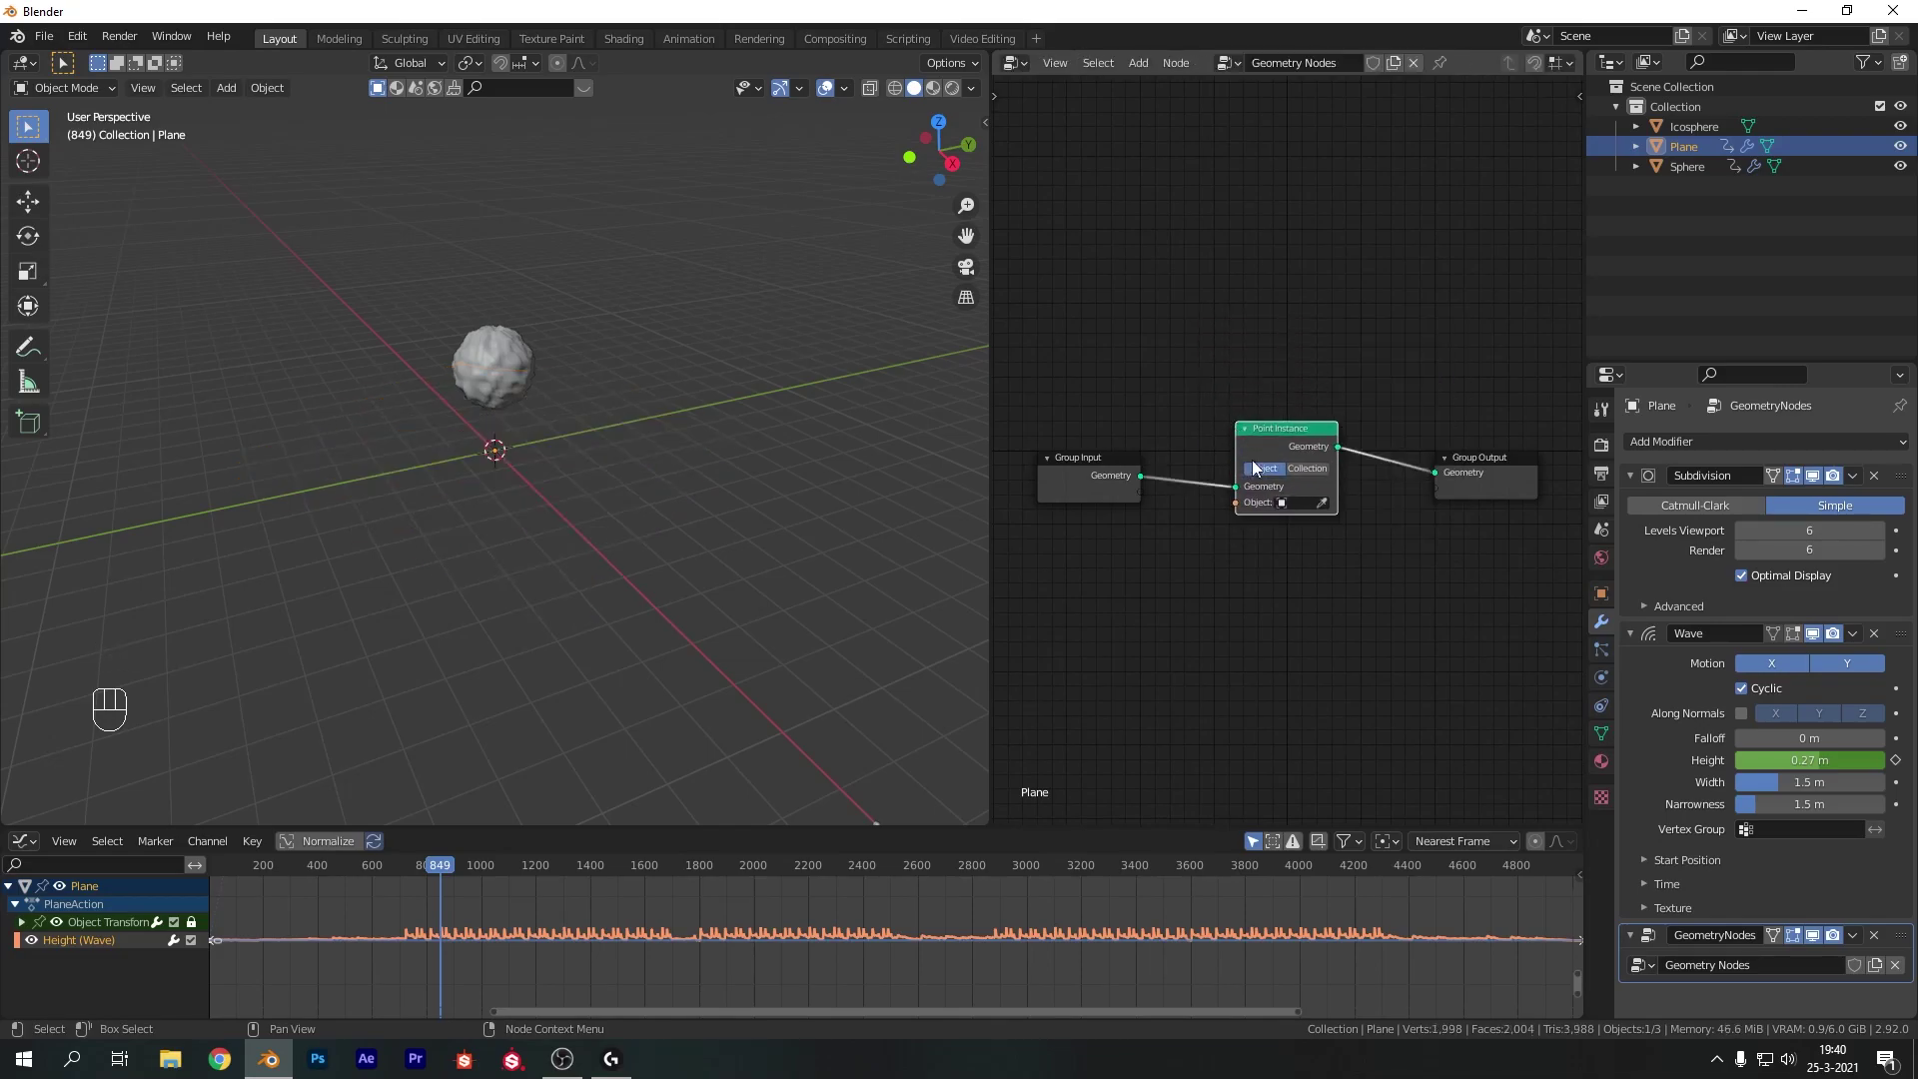
Set the plane's Point Instance object to Icosphere and deselect everything
click(1283, 504)
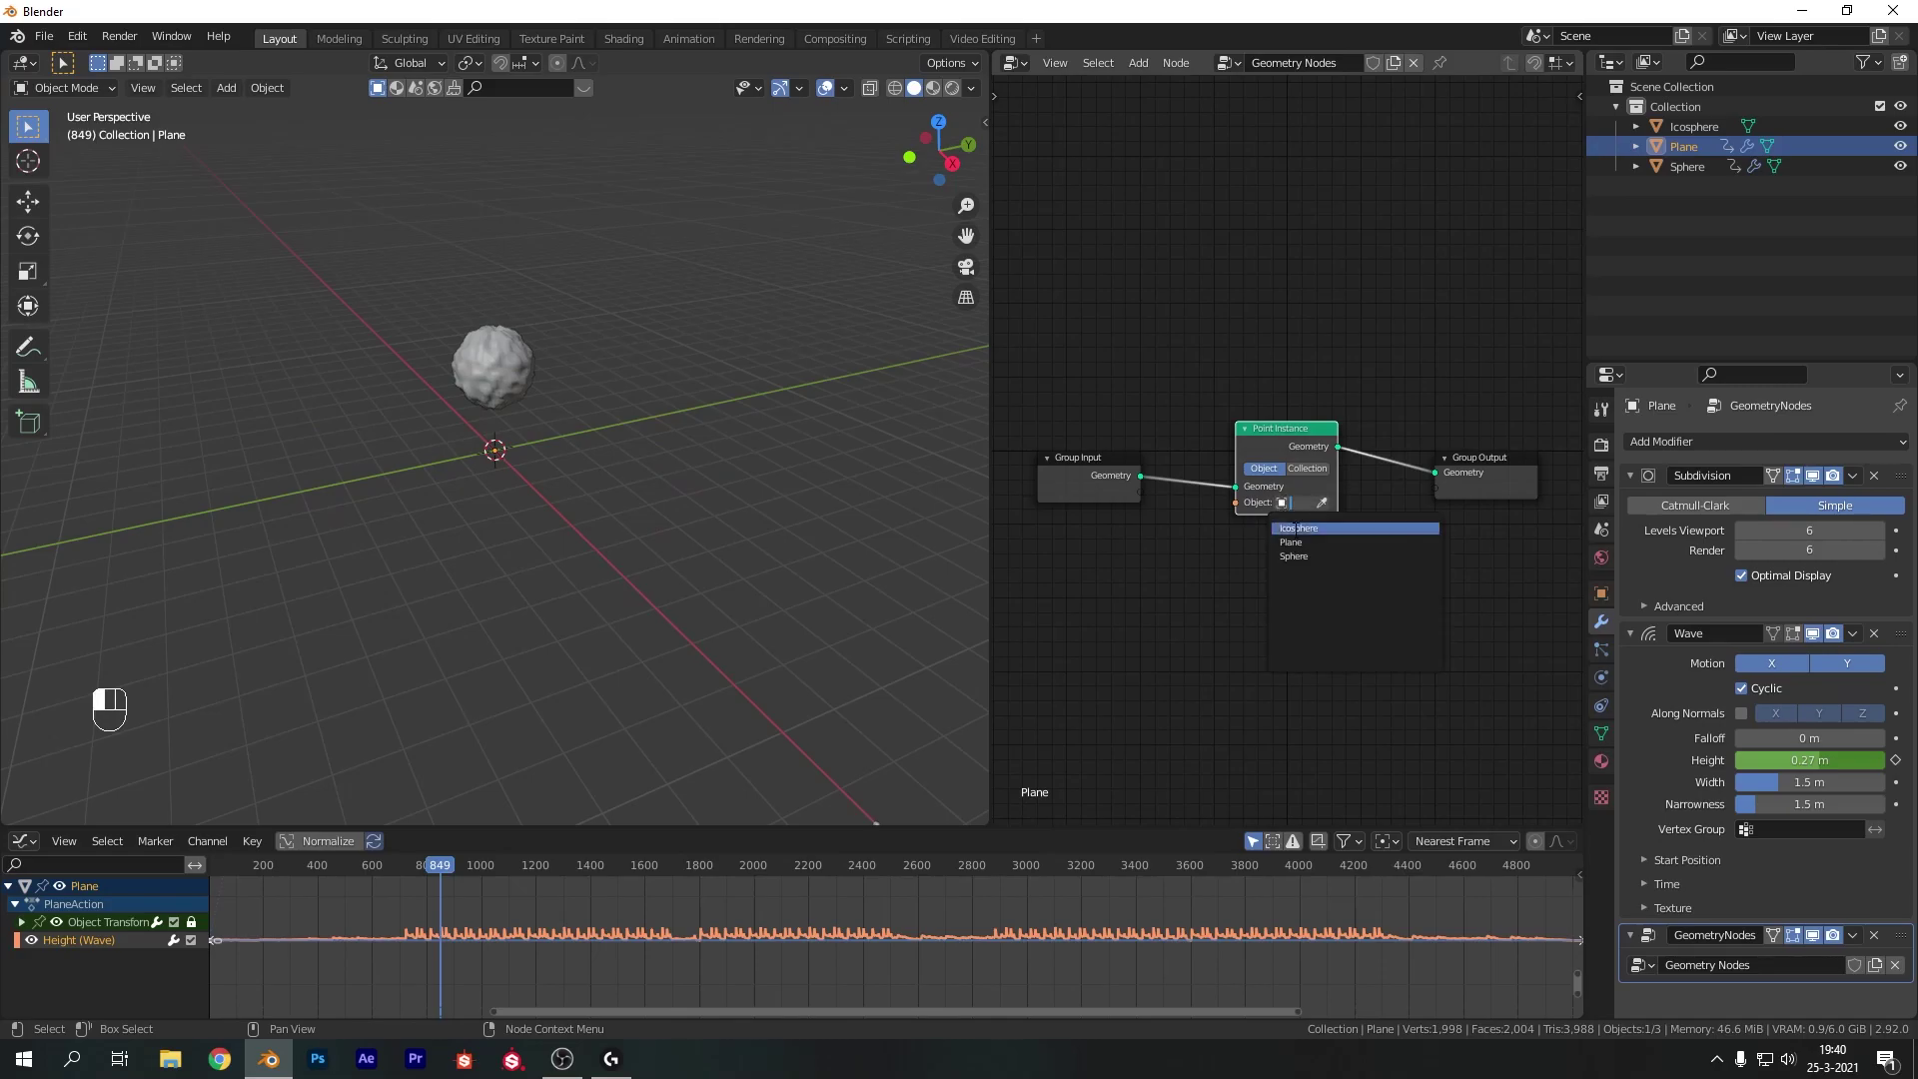
click(1289, 527)
click(777, 593)
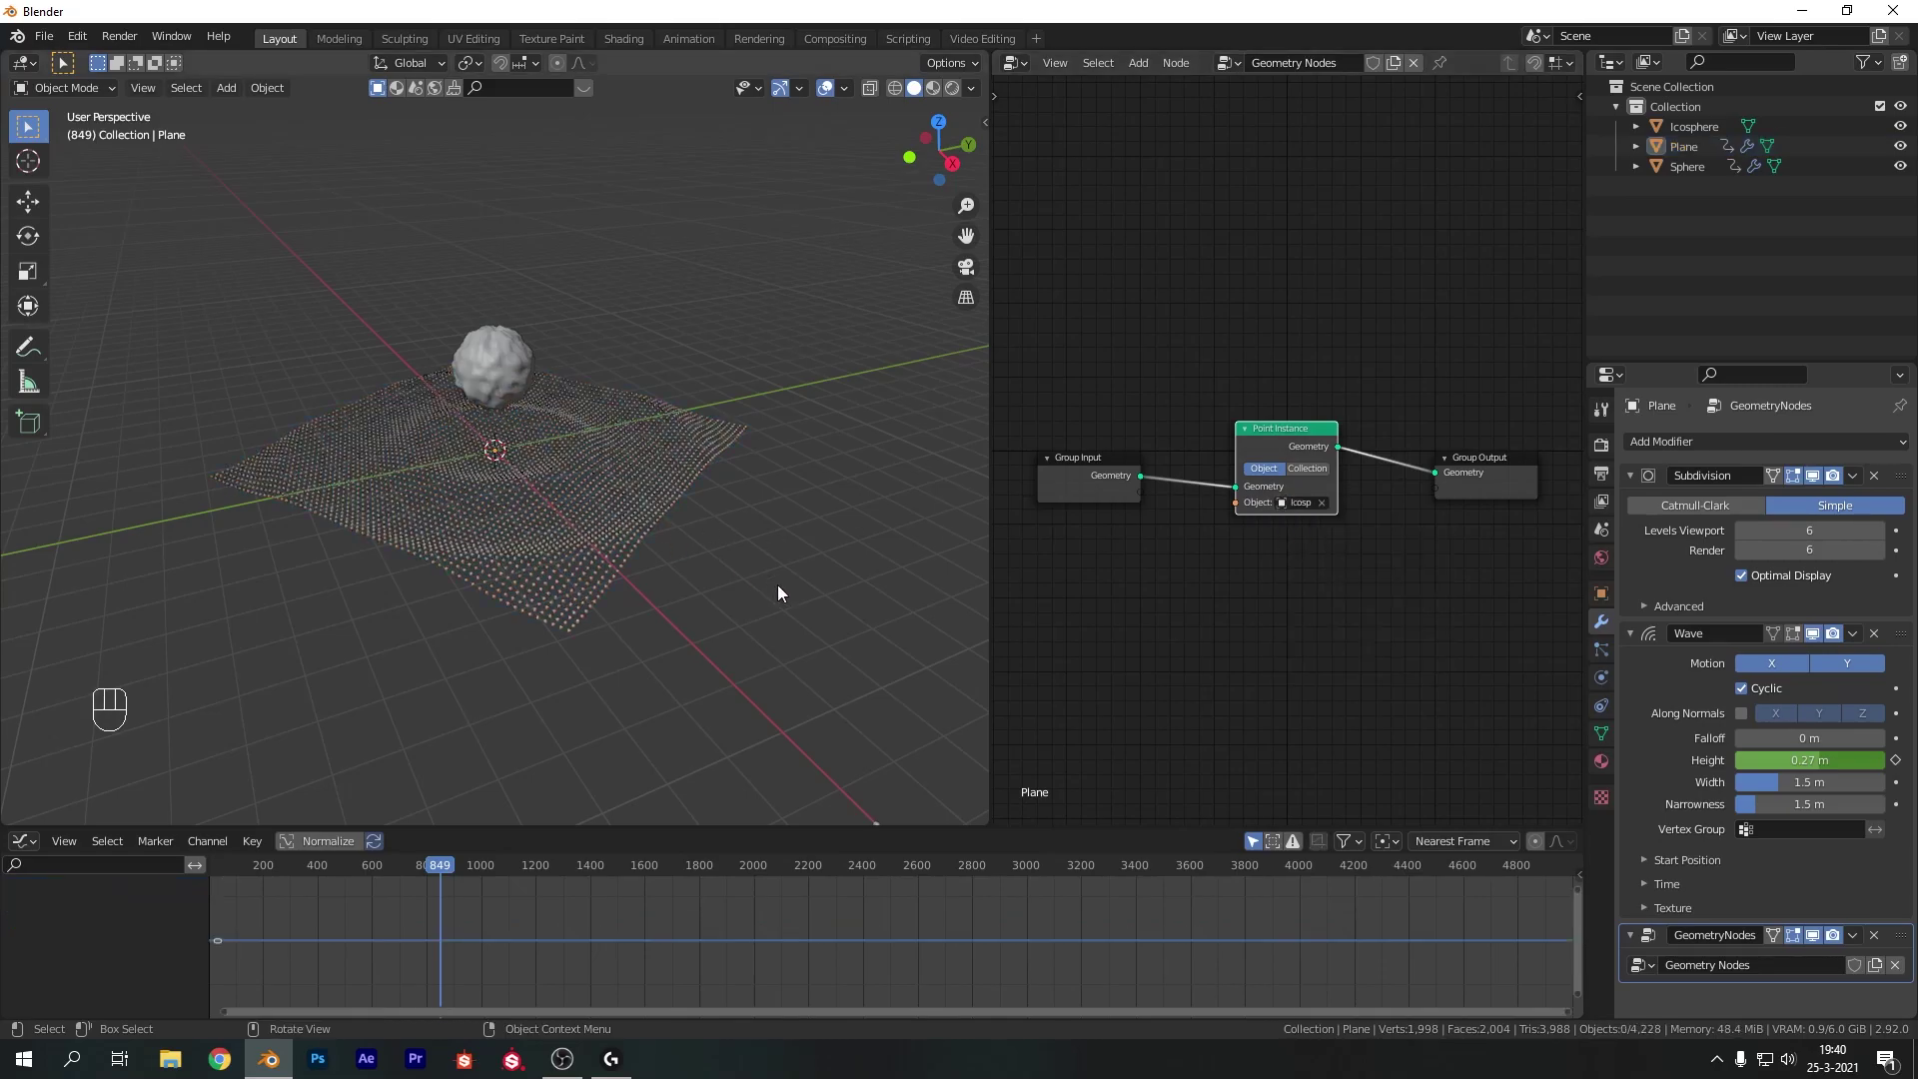
Select the Icosphere, scale it down by a factor of about 0.659, apply its scale and deselect it
click(1693, 125)
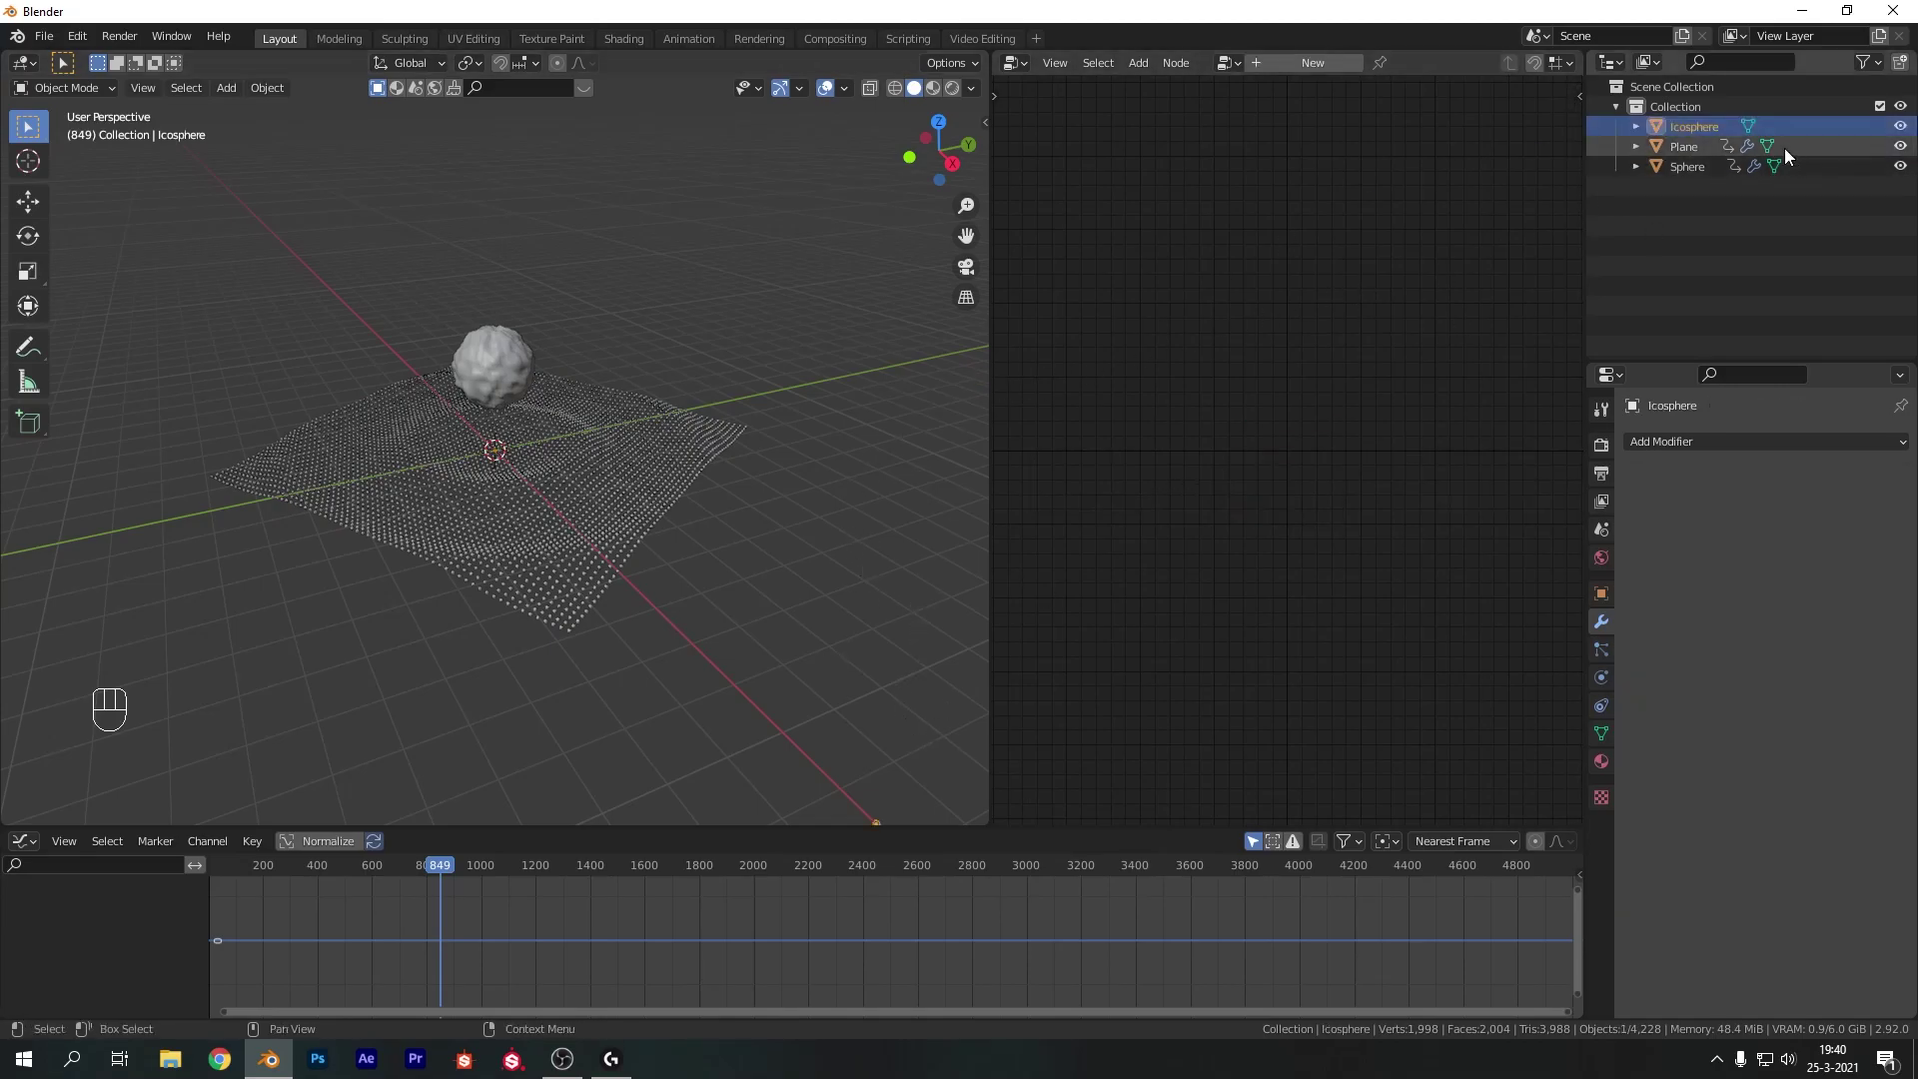
click(925, 798)
key(ctrl+a)
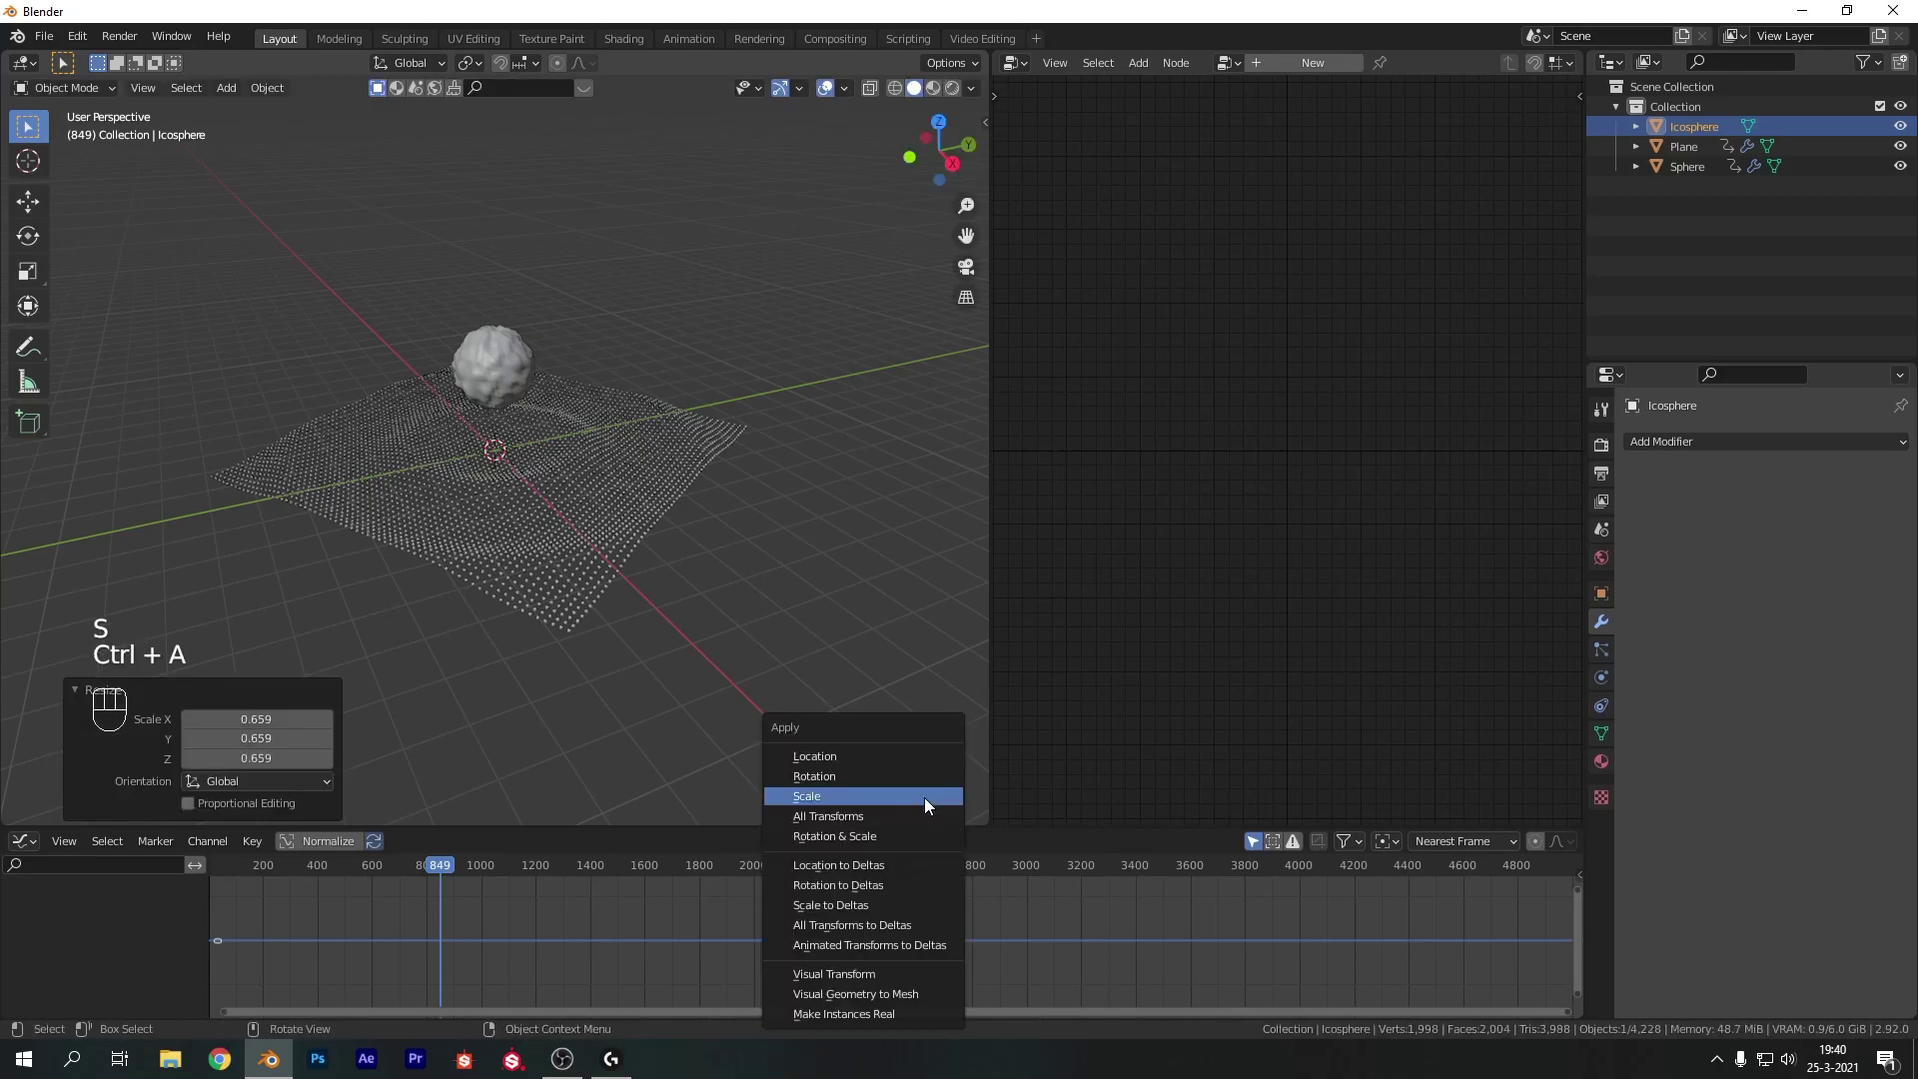
click(925, 797)
click(865, 704)
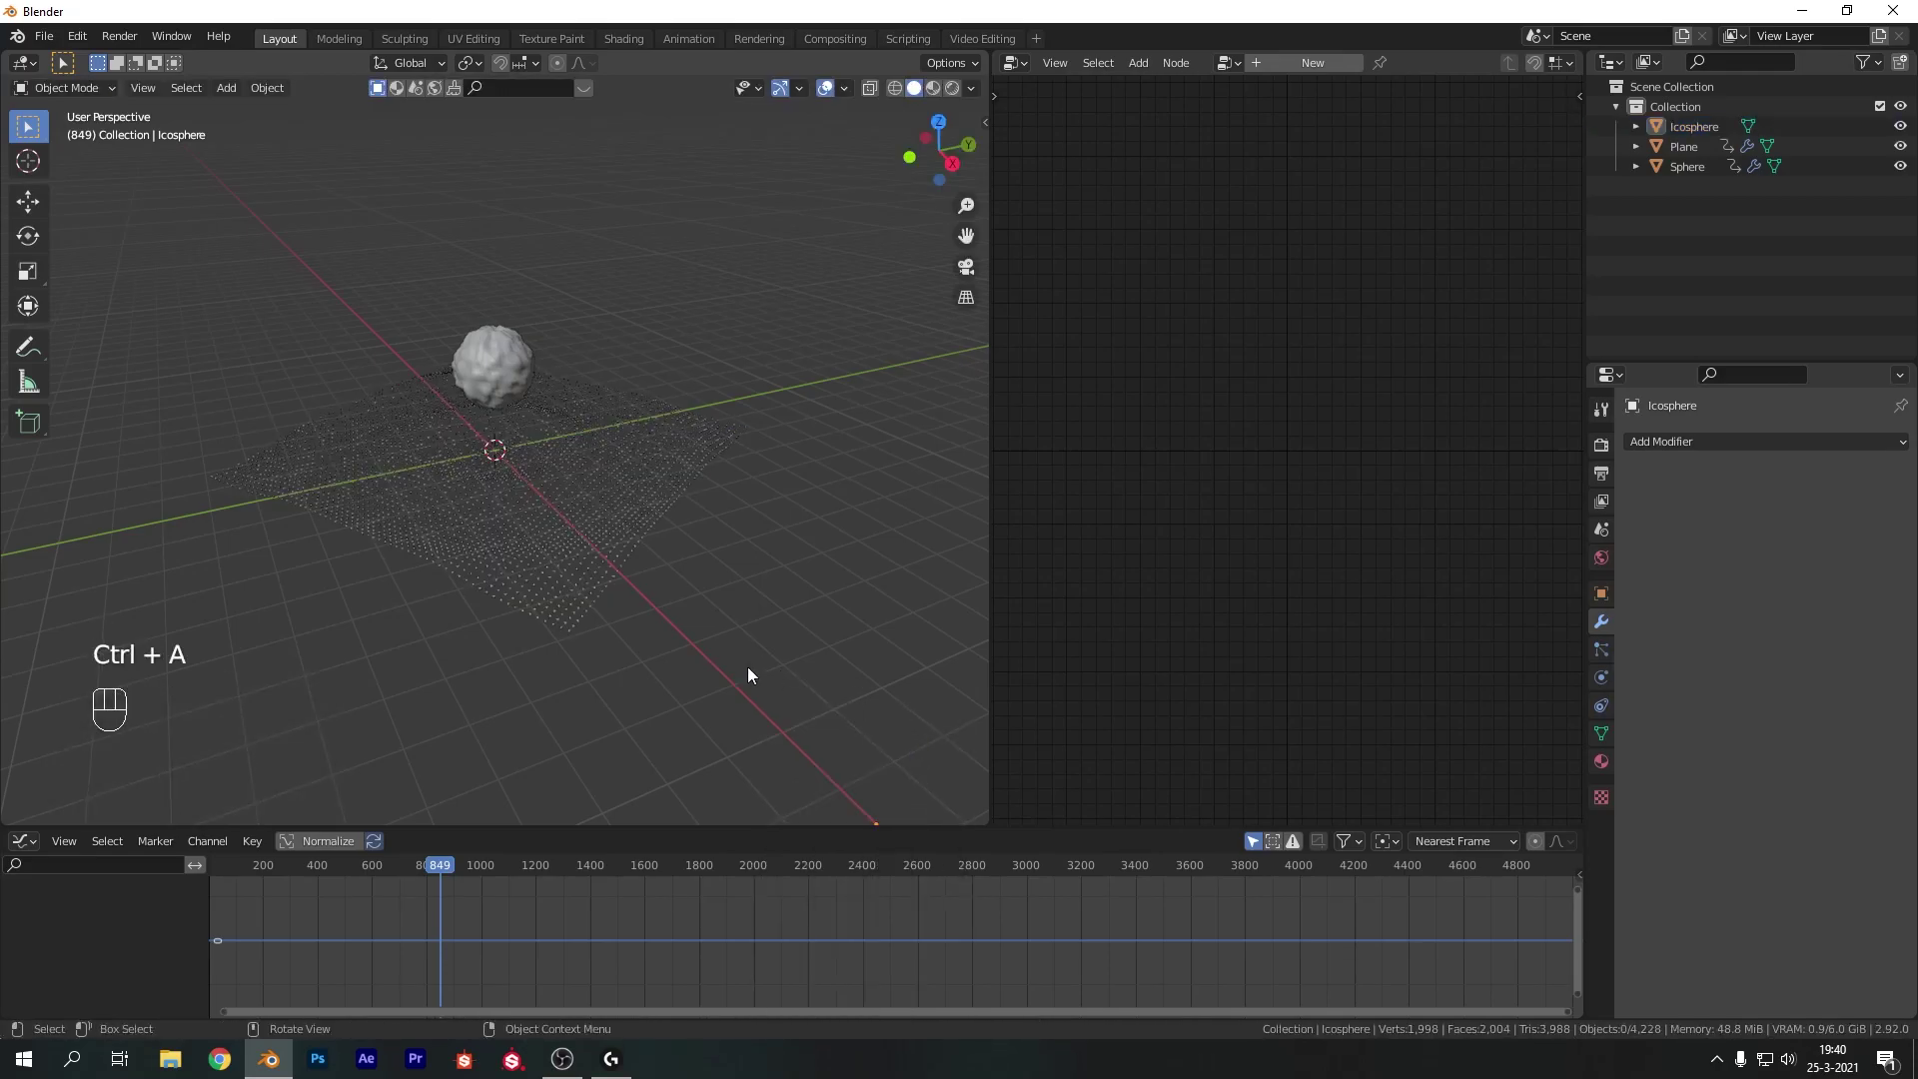
Create a new geometry node tree on the sphere and insert a Point Instance node between Group Input and Group Output
click(522, 370)
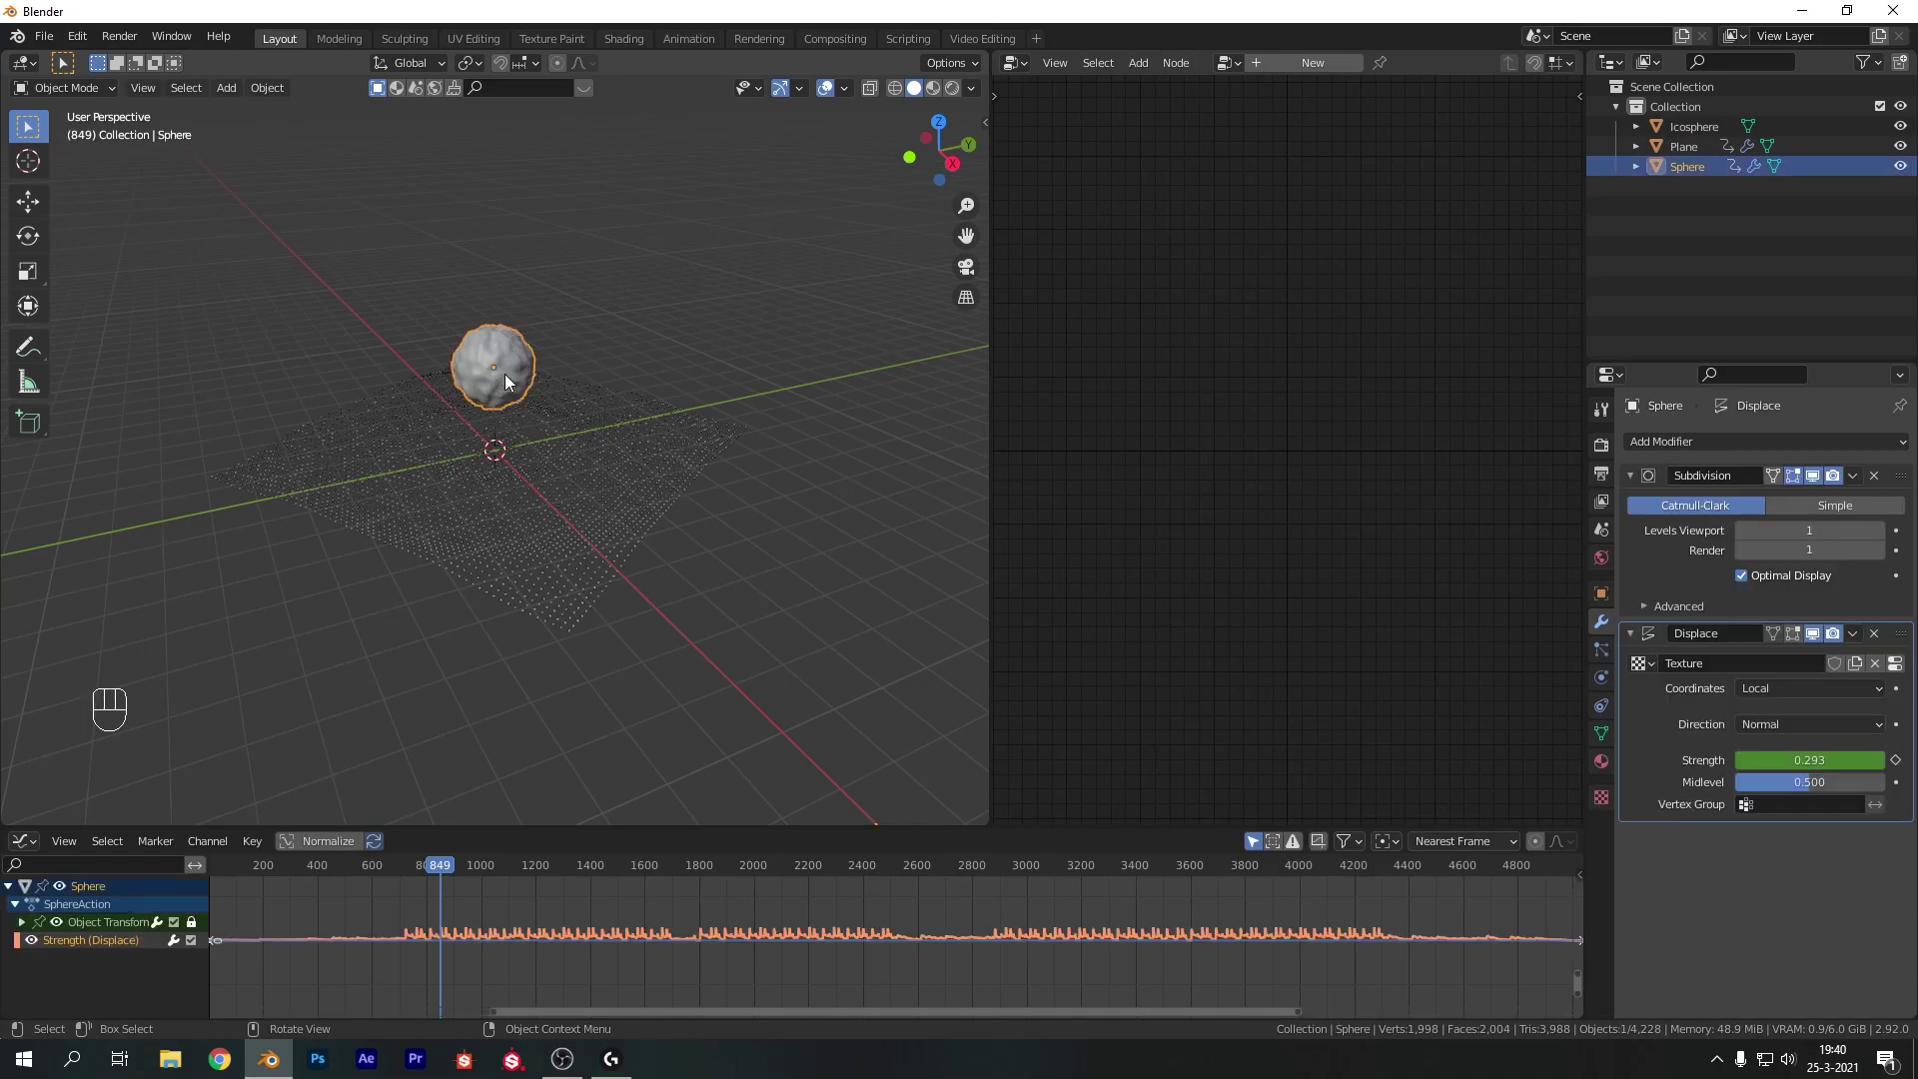
click(1315, 61)
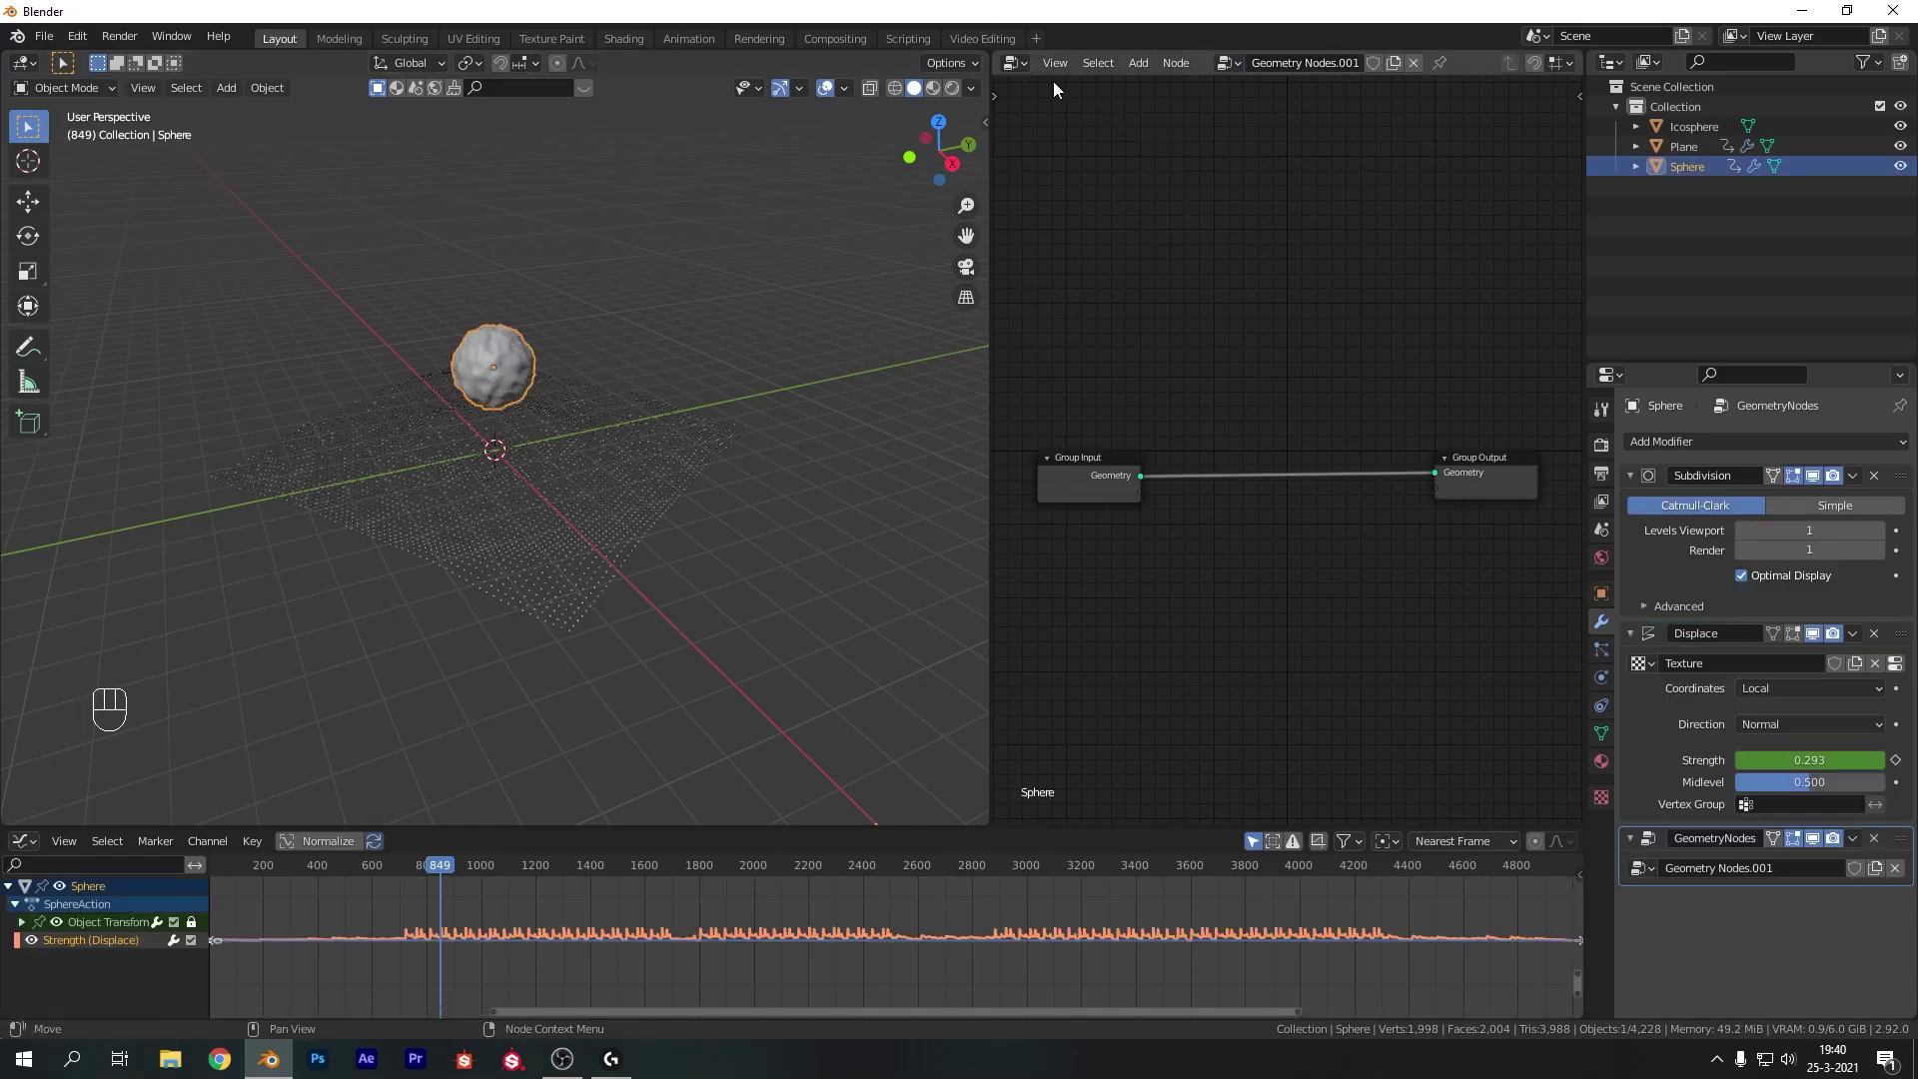
key(shift+a)
text(point)
key(Down)
key(Return)
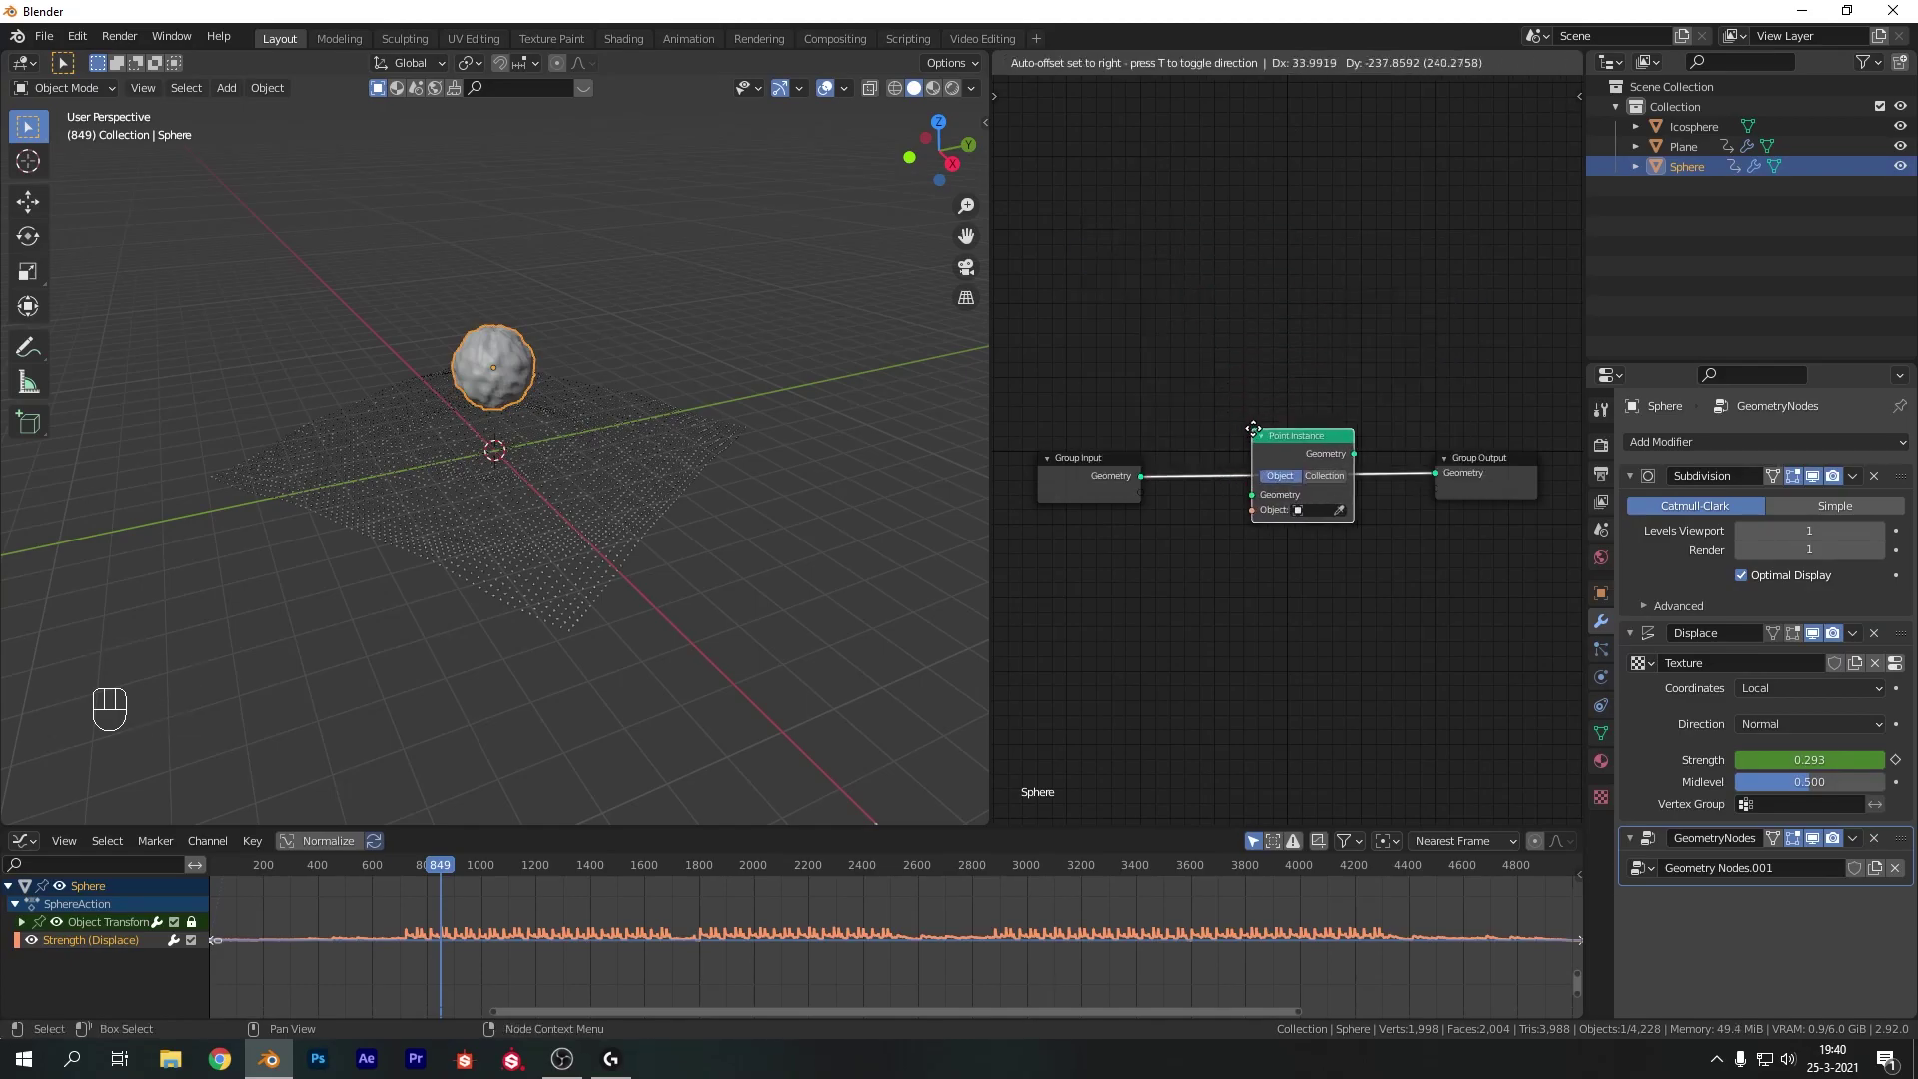
click(1257, 429)
Set the sphere's Point Instance object to Icosphere and deselect the node
click(1301, 512)
click(1336, 539)
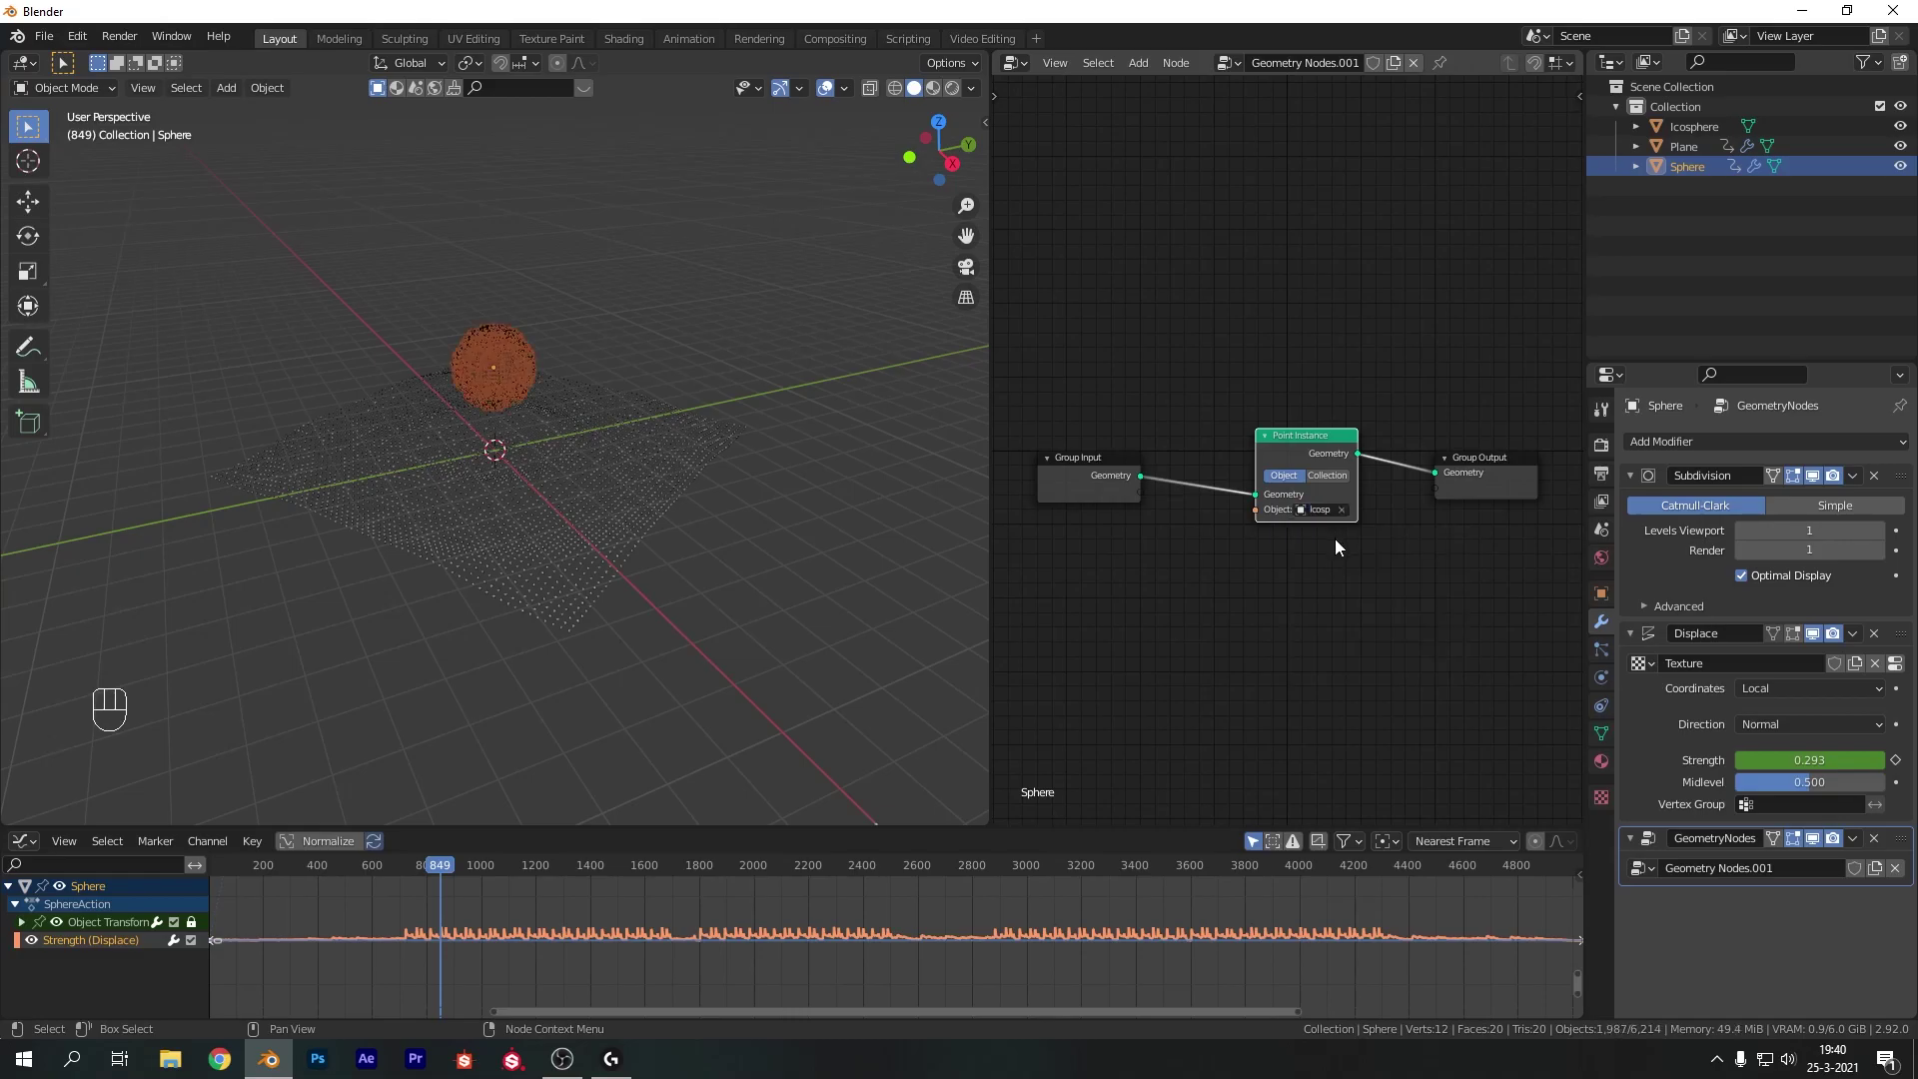
click(1345, 543)
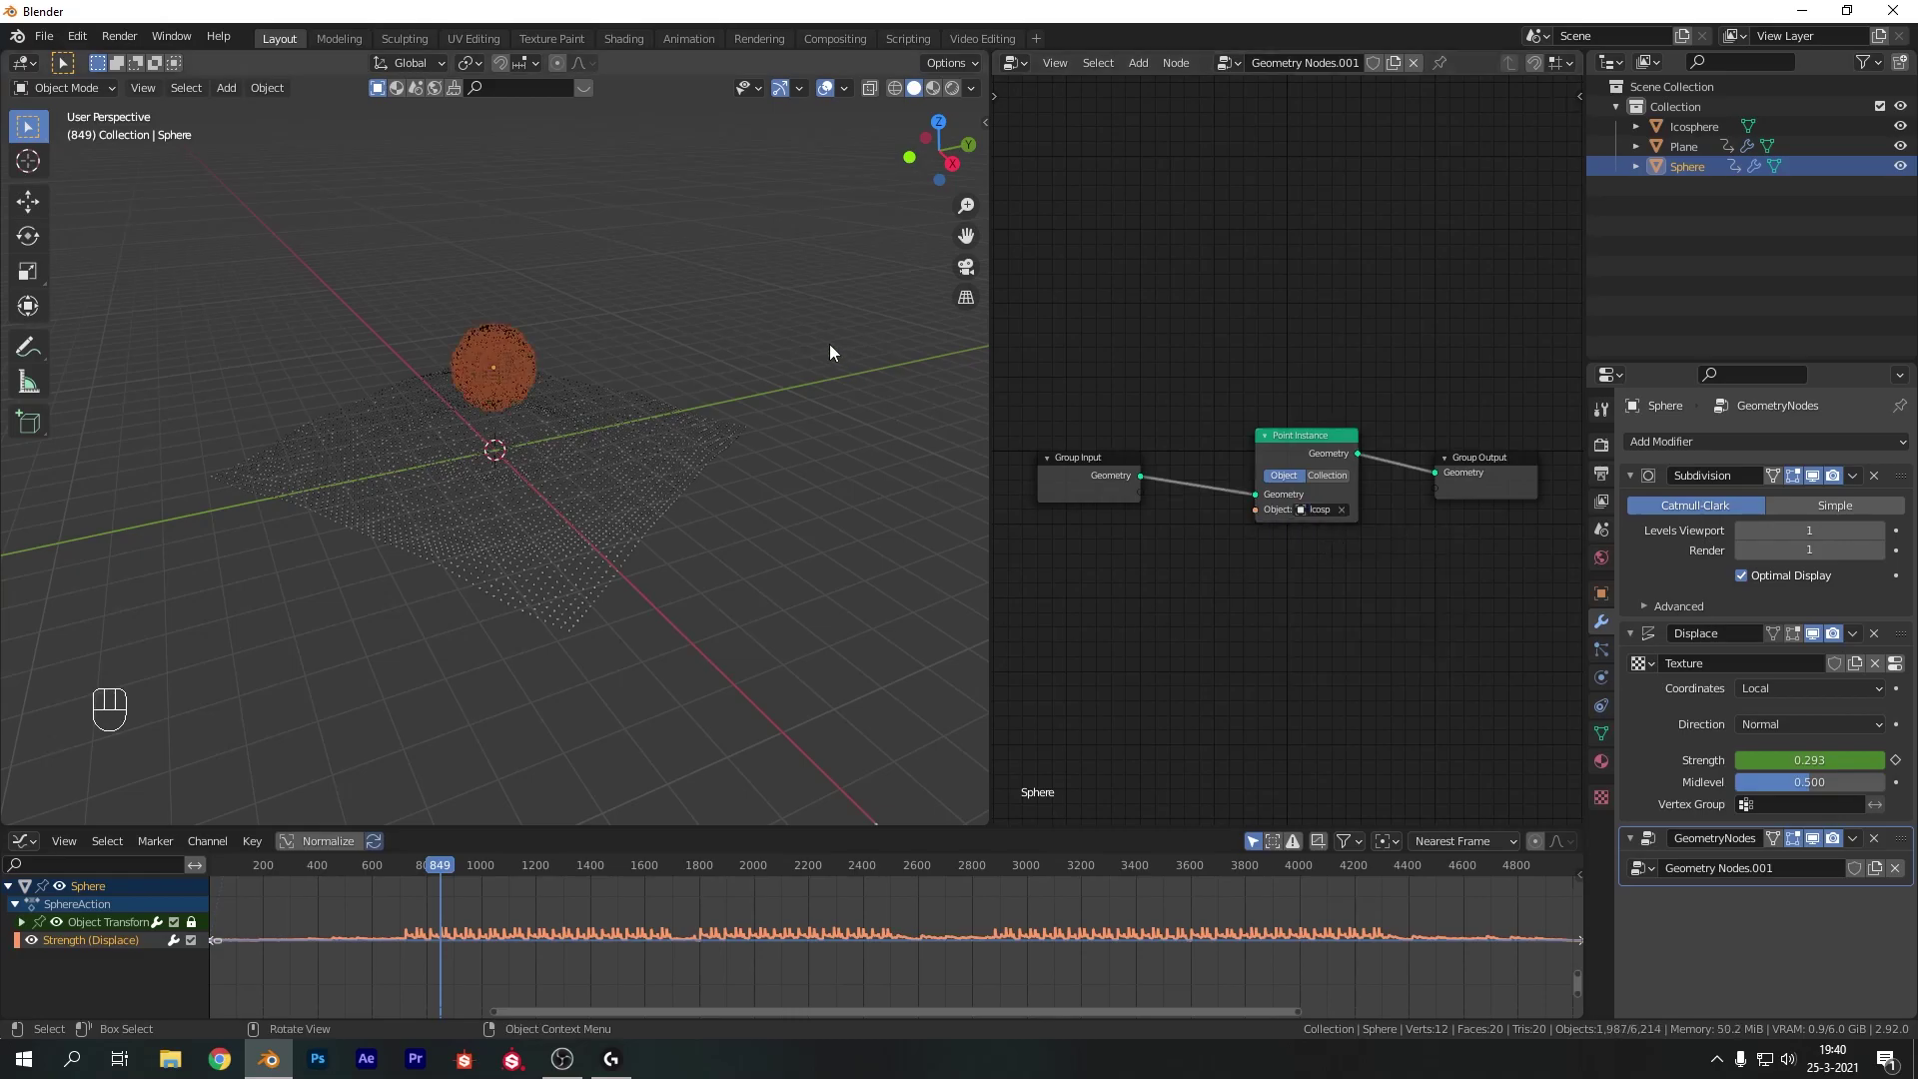
Play the animation with nothing selected to check the instanced dots' motion, and return to frame 0
click(819, 376)
key(space)
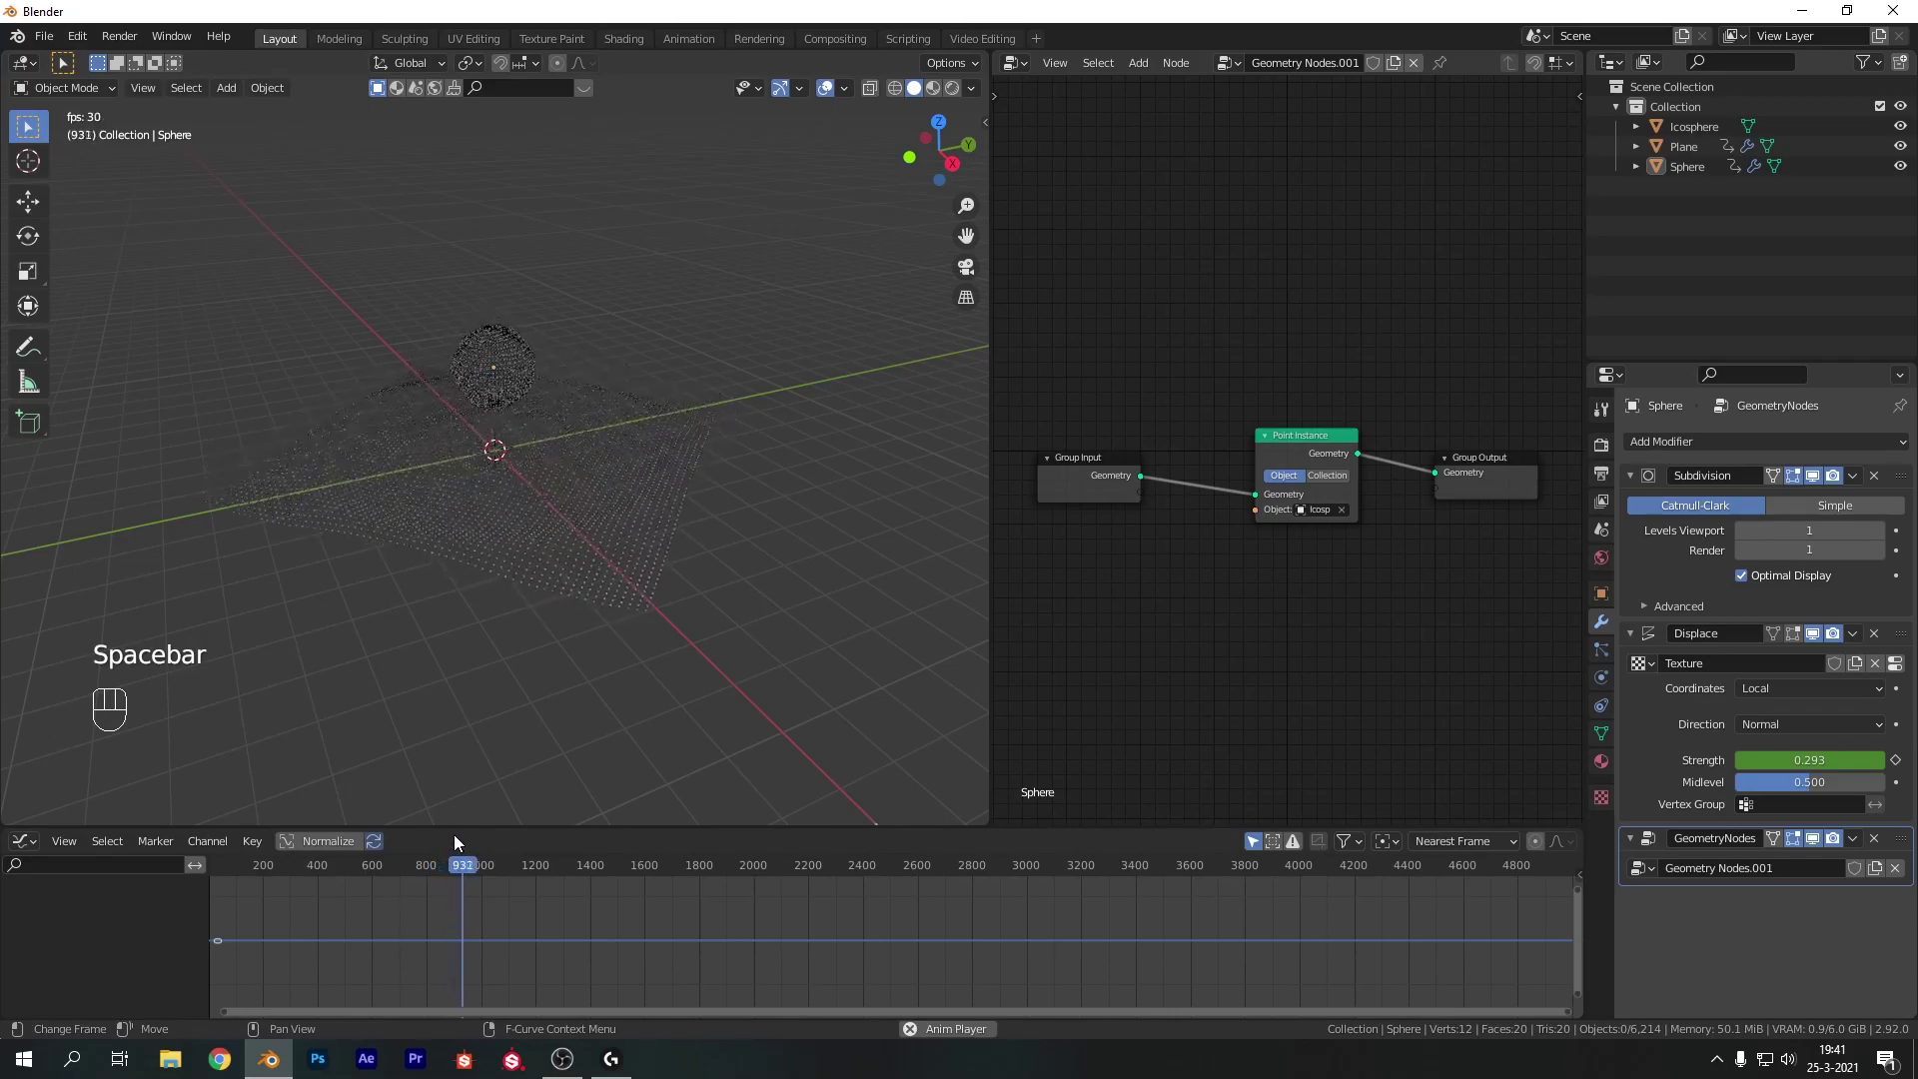
key(space)
drag(462, 874, 212, 878)
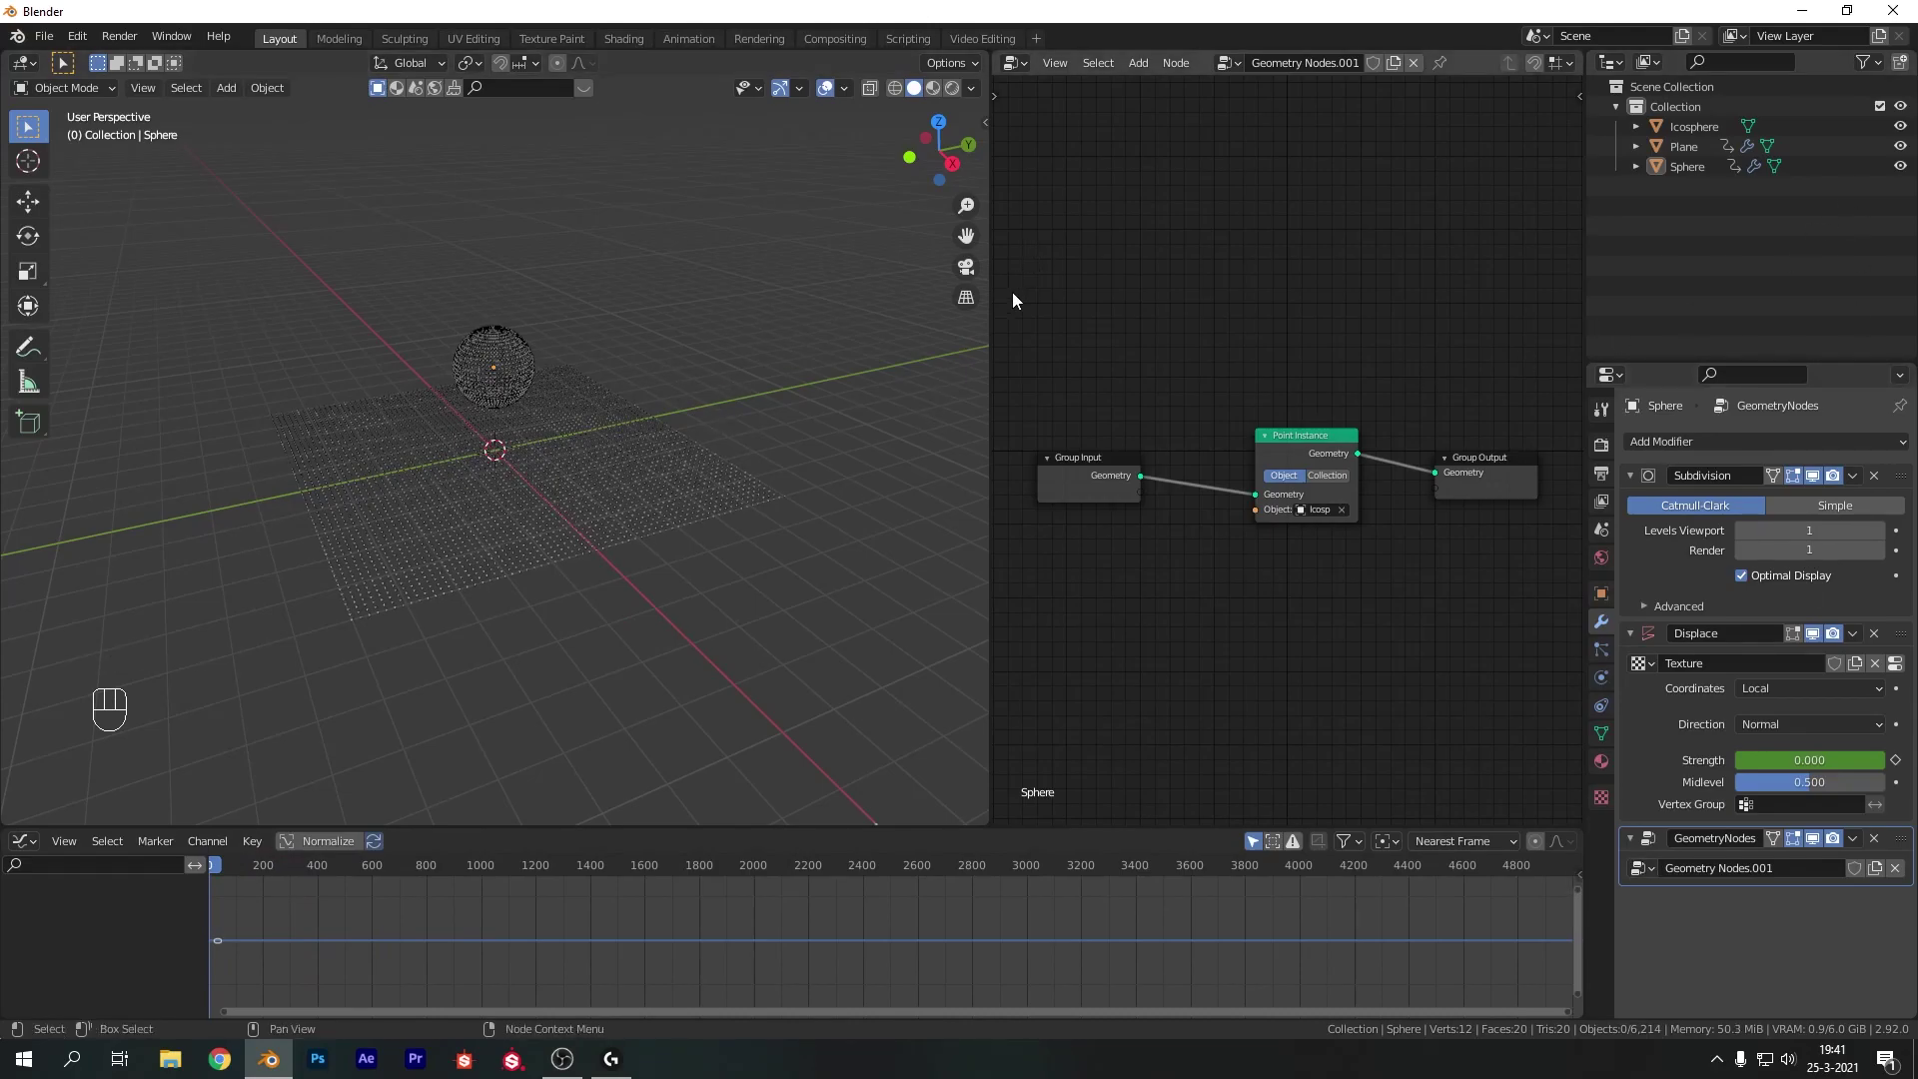
Join the two areas so the 3D viewport takes over the Geometry Node Editor's space
right_click(991, 328)
click(986, 329)
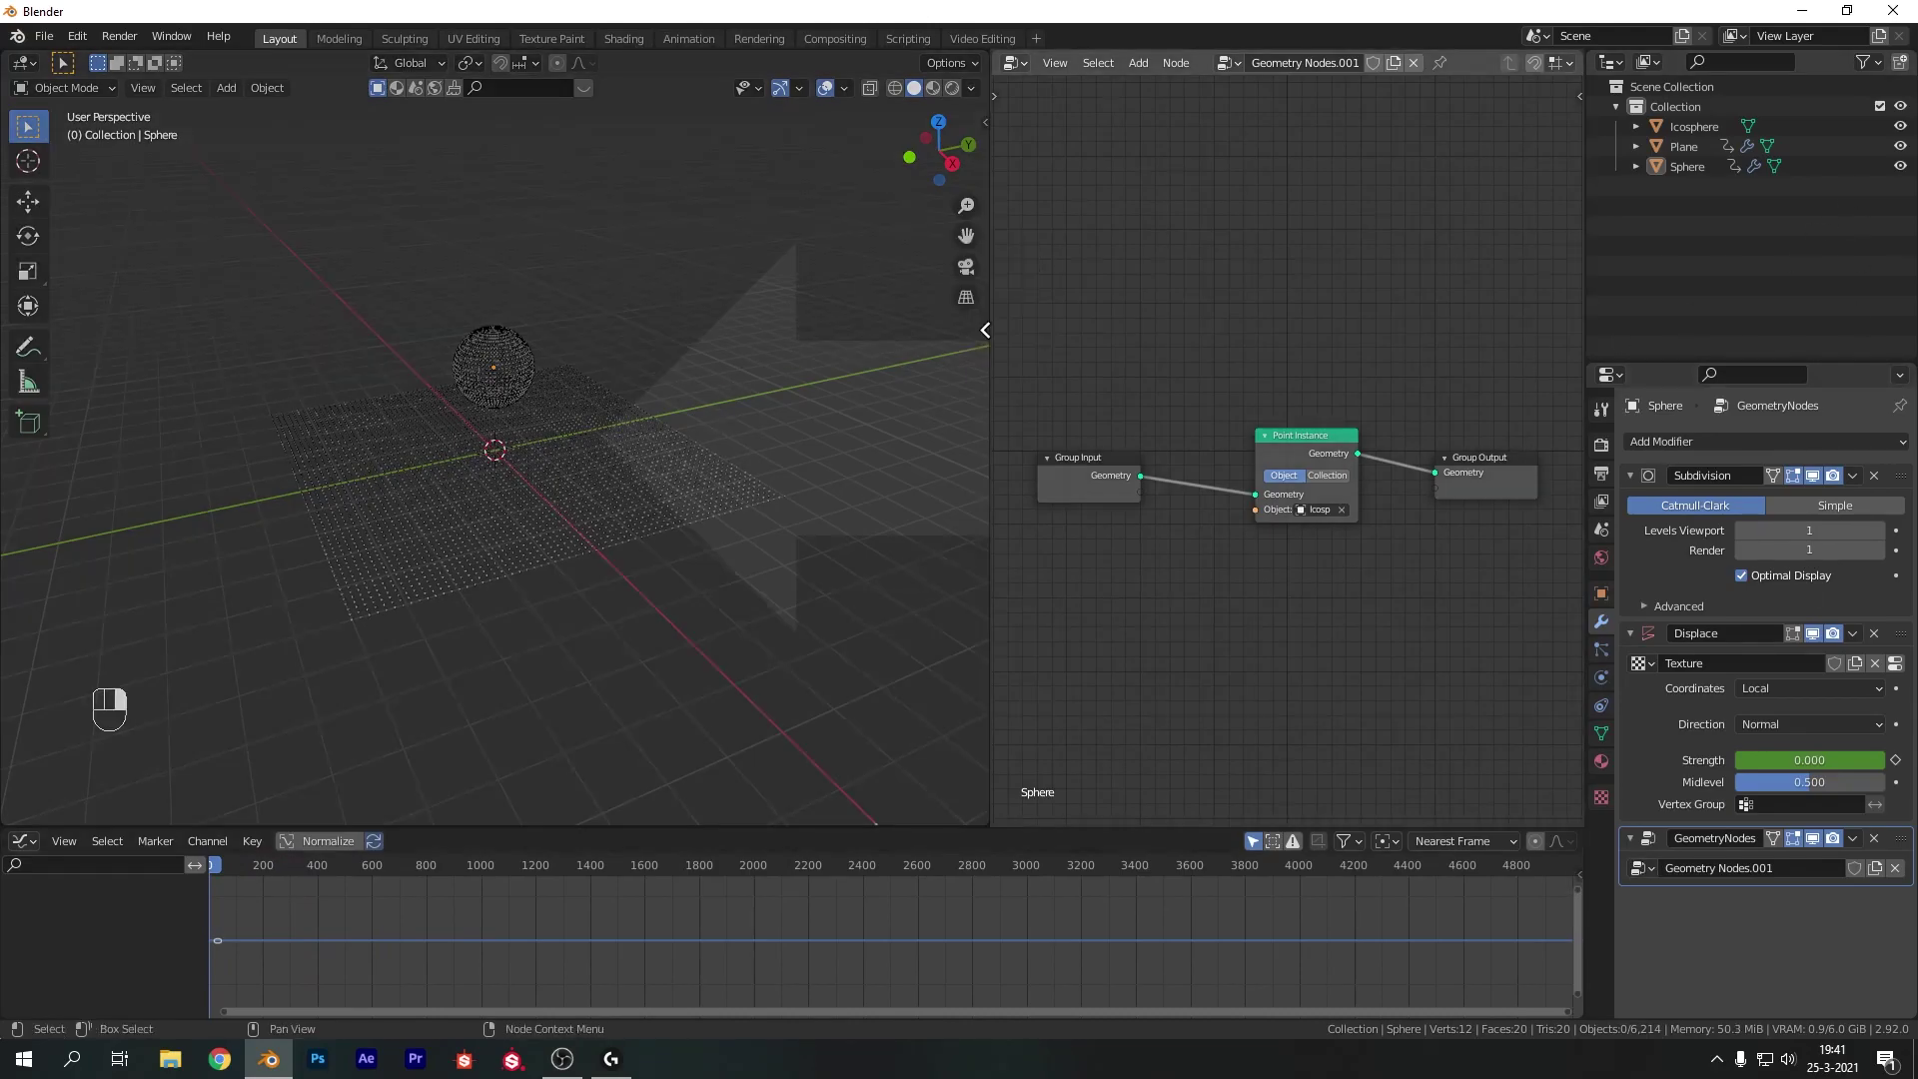
click(1062, 351)
Select the plane and collapse its Subdivision, Wave and GeometryNodes modifiers
click(890, 483)
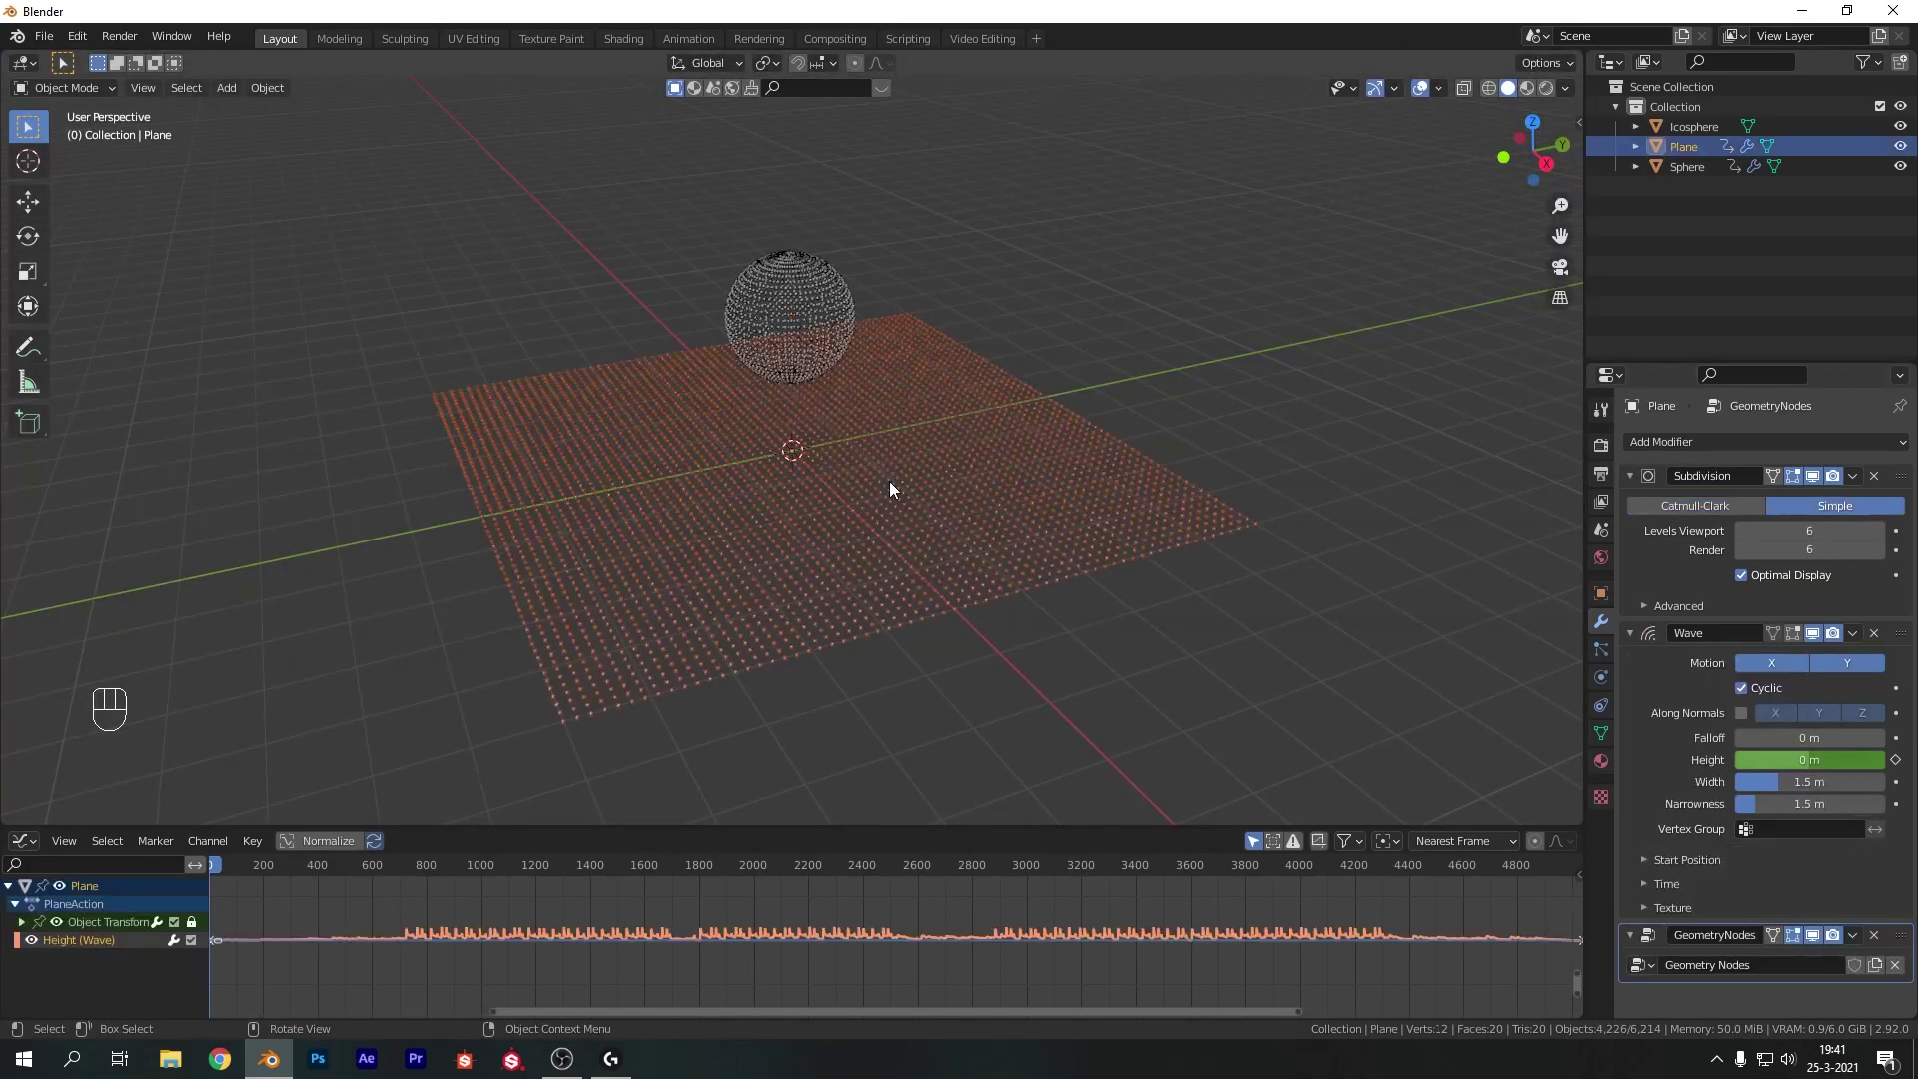
click(1629, 477)
click(1629, 502)
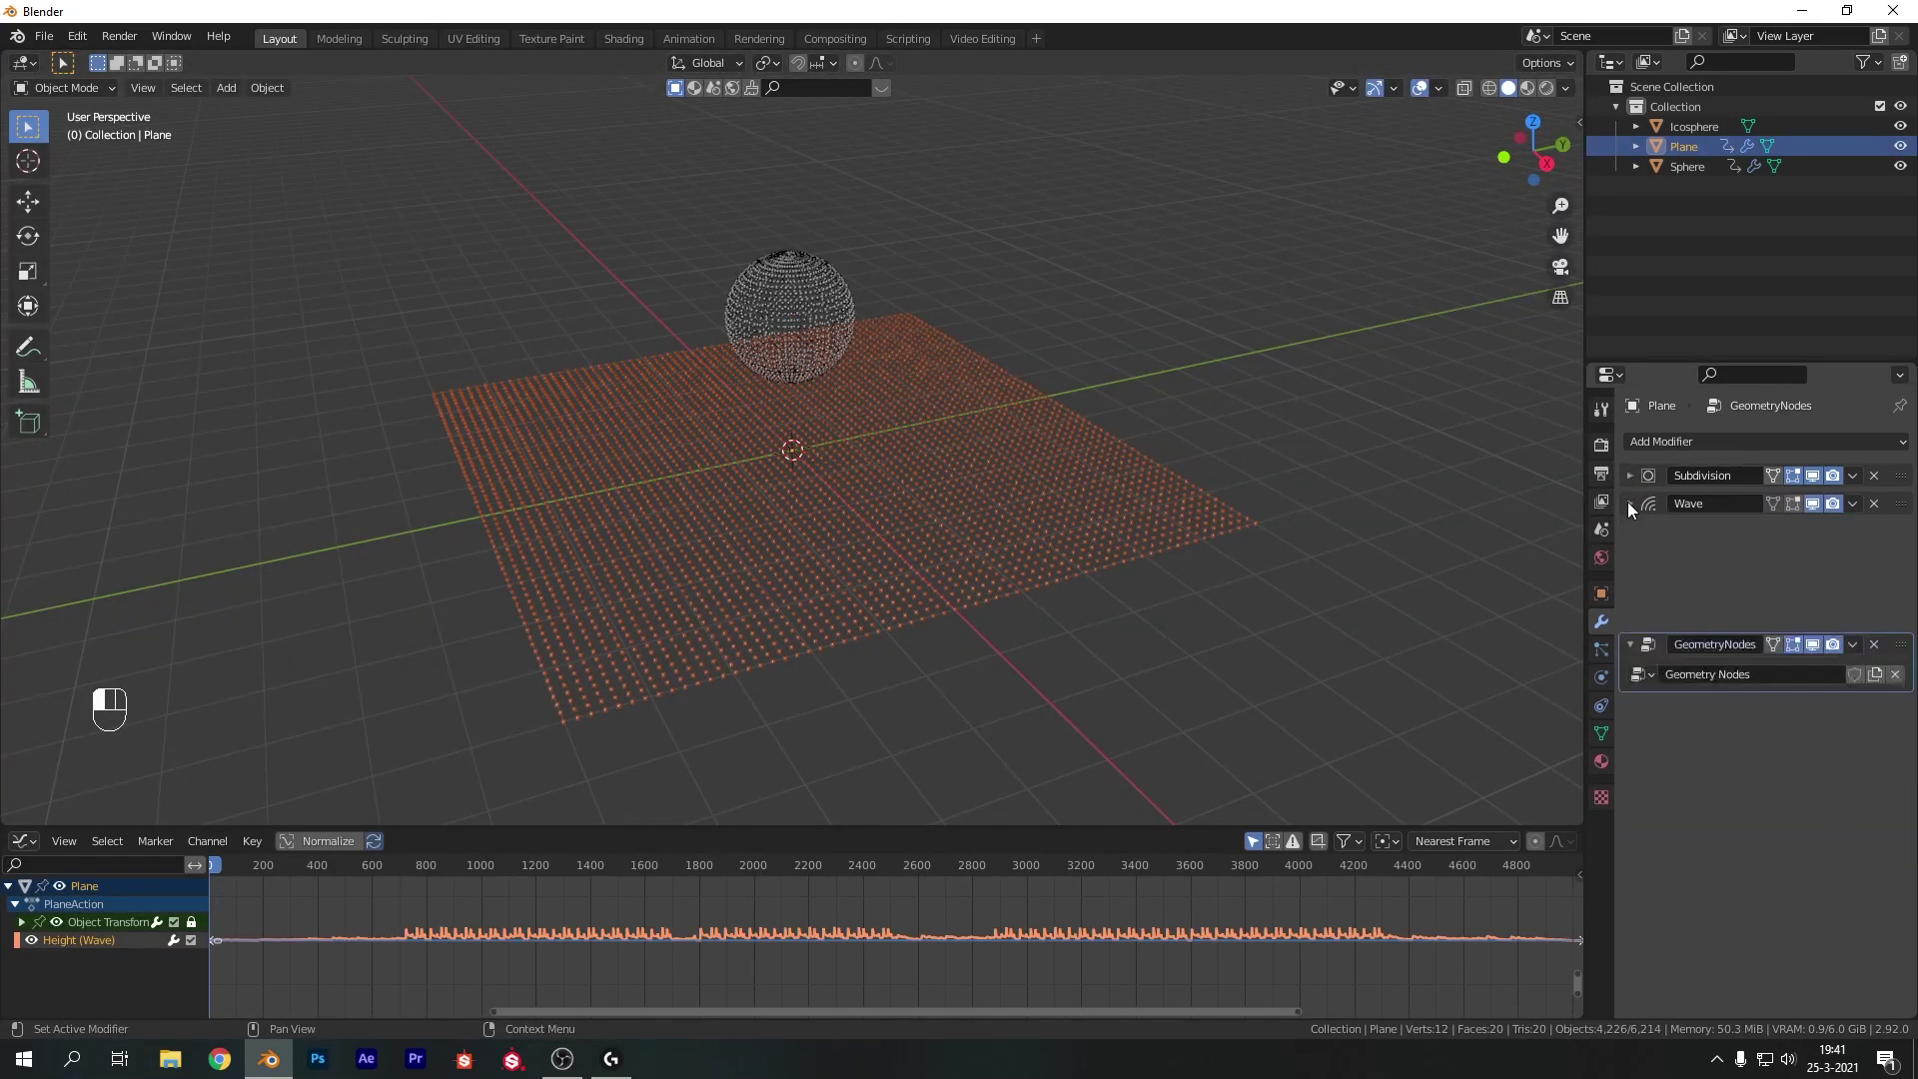
click(1630, 532)
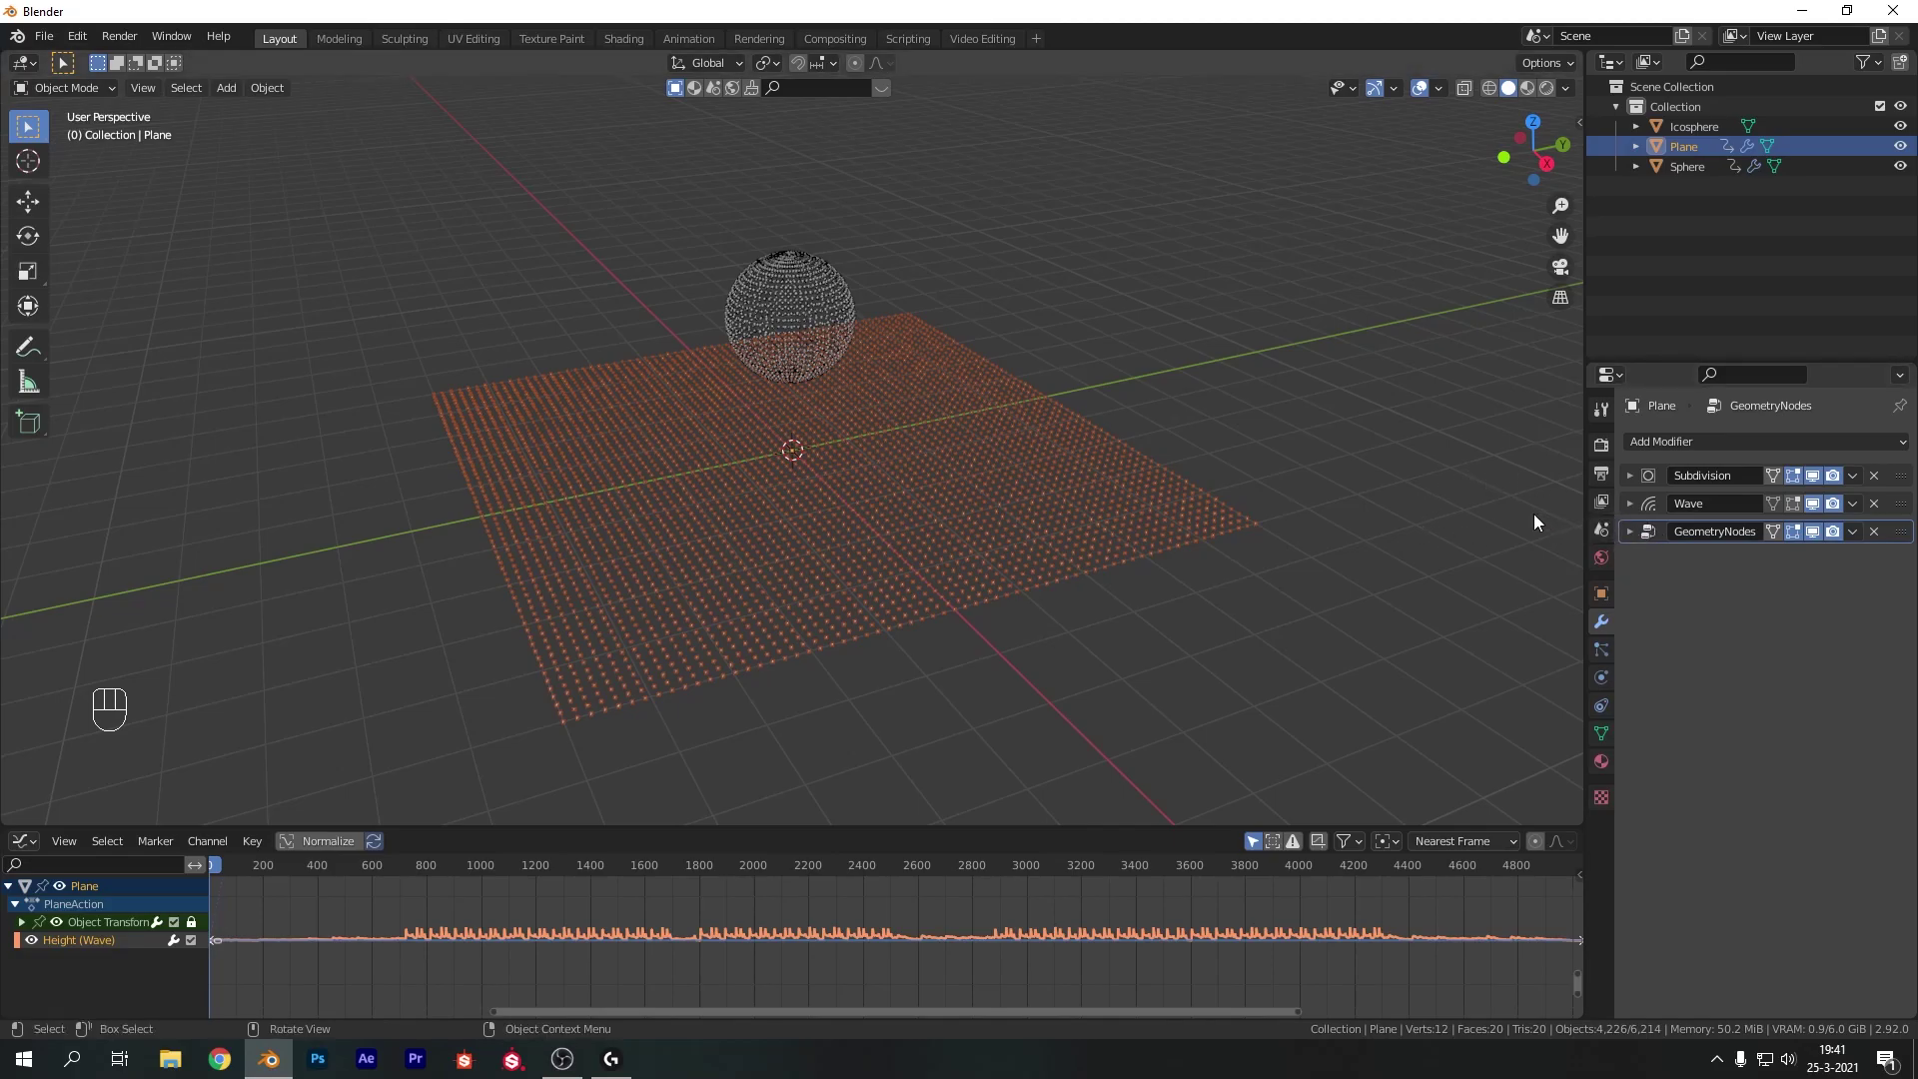
Try the plane's GeometryNodes modifier above Wave, playing the animation from frame 0 and from about frame 1200
drag(1900, 532, 1900, 504)
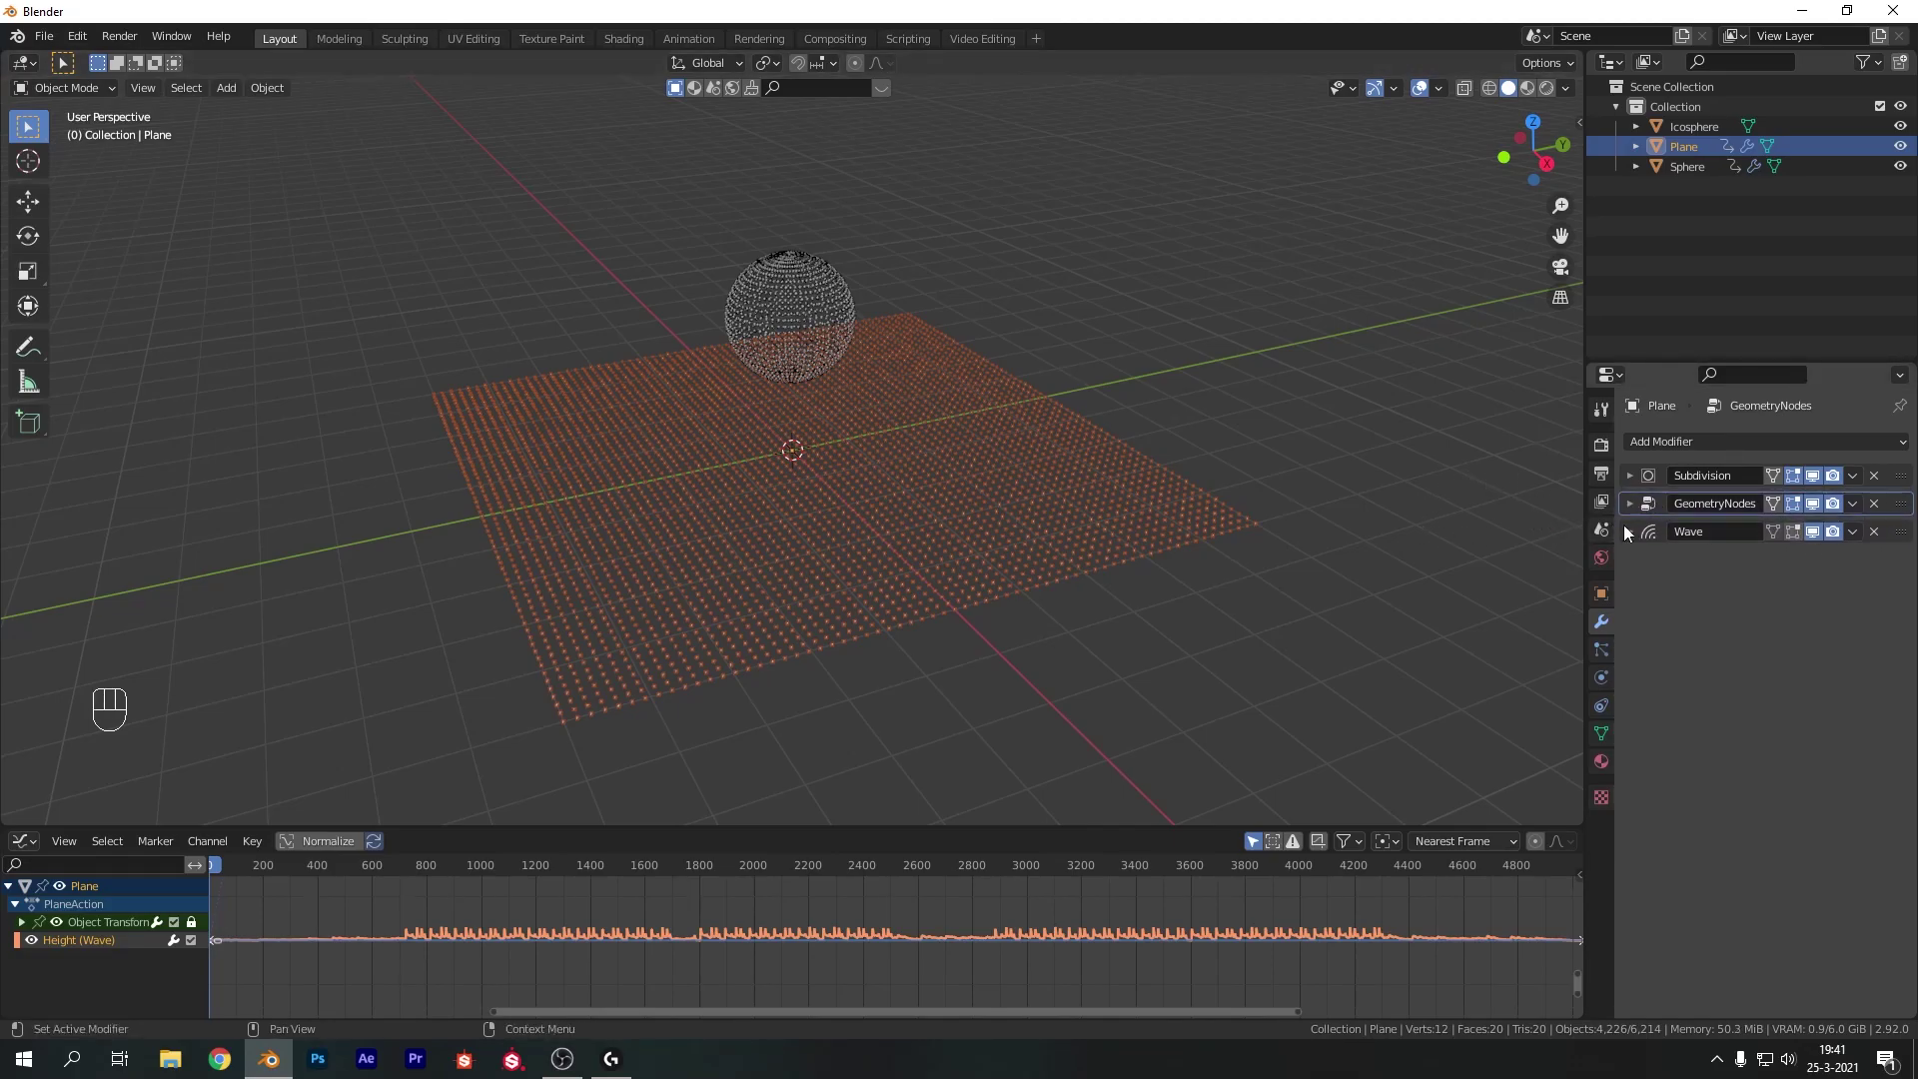
key(space)
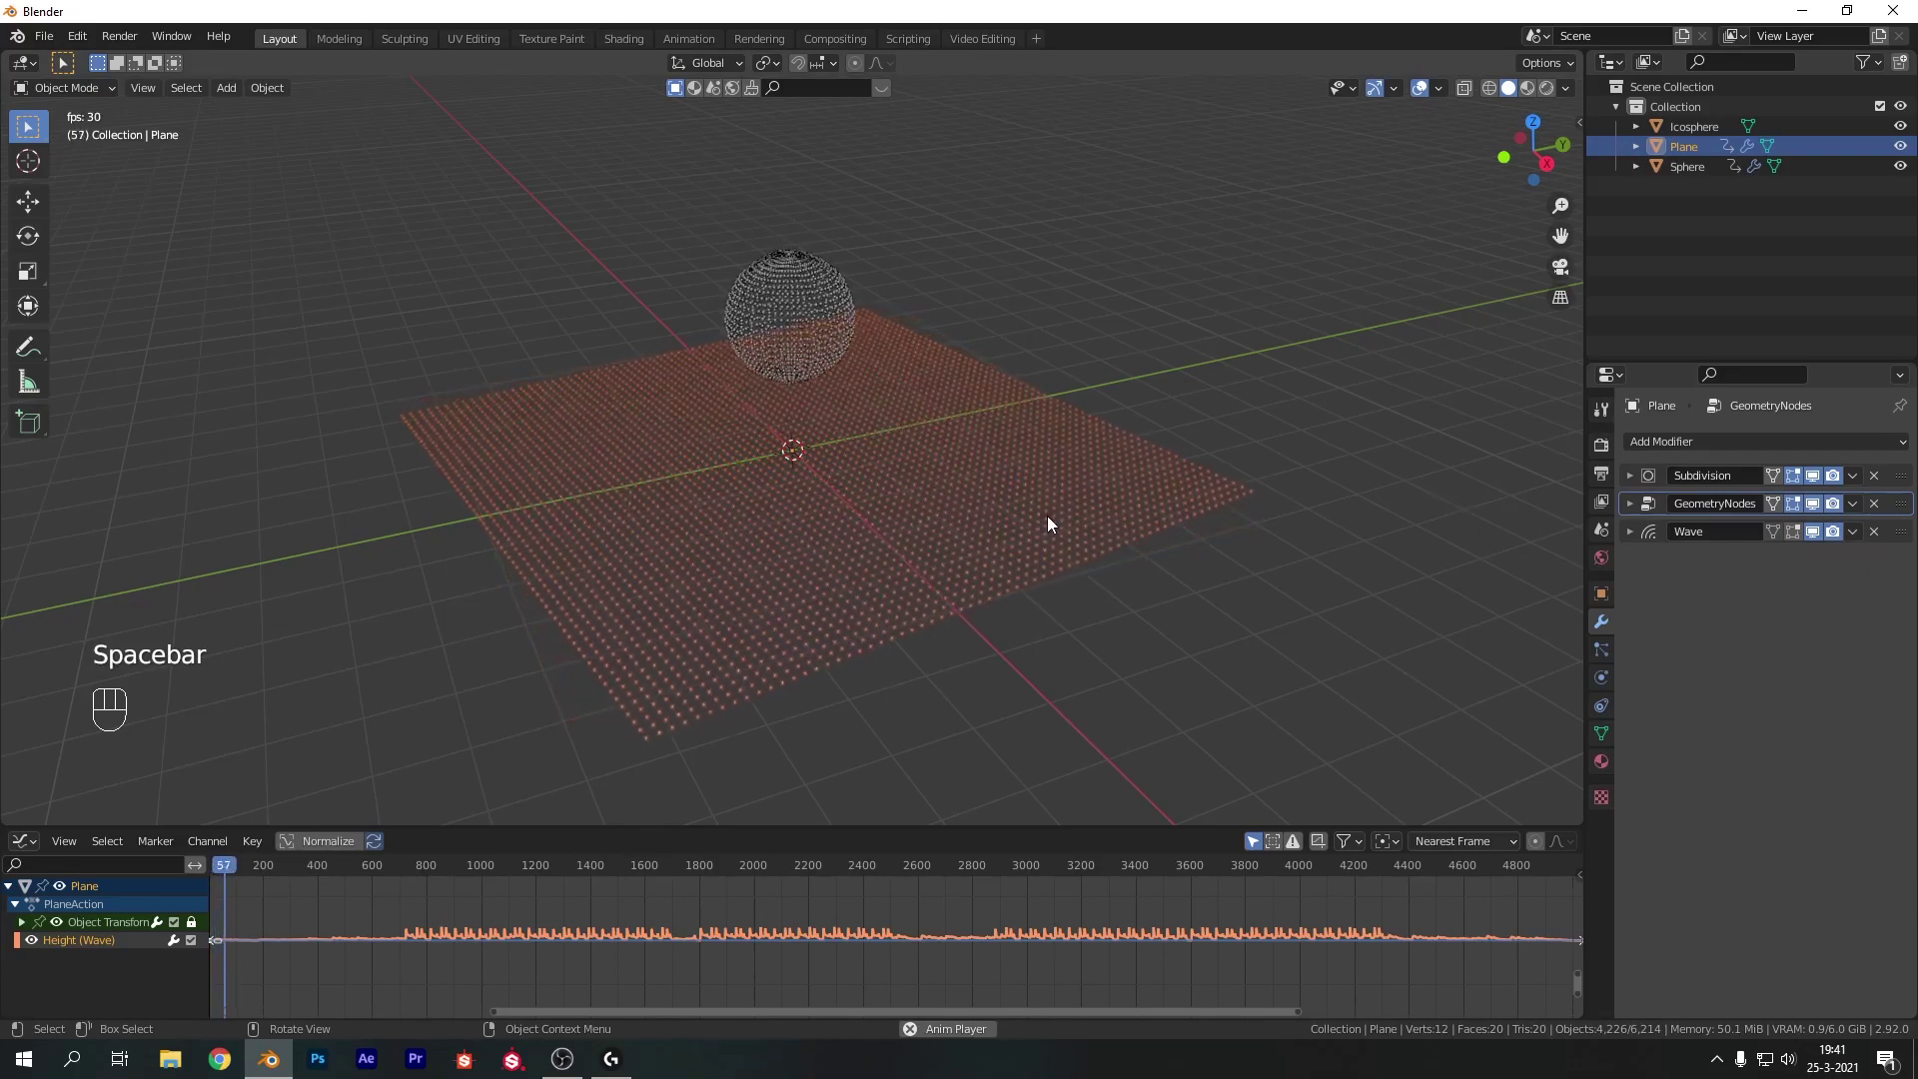
click(537, 864)
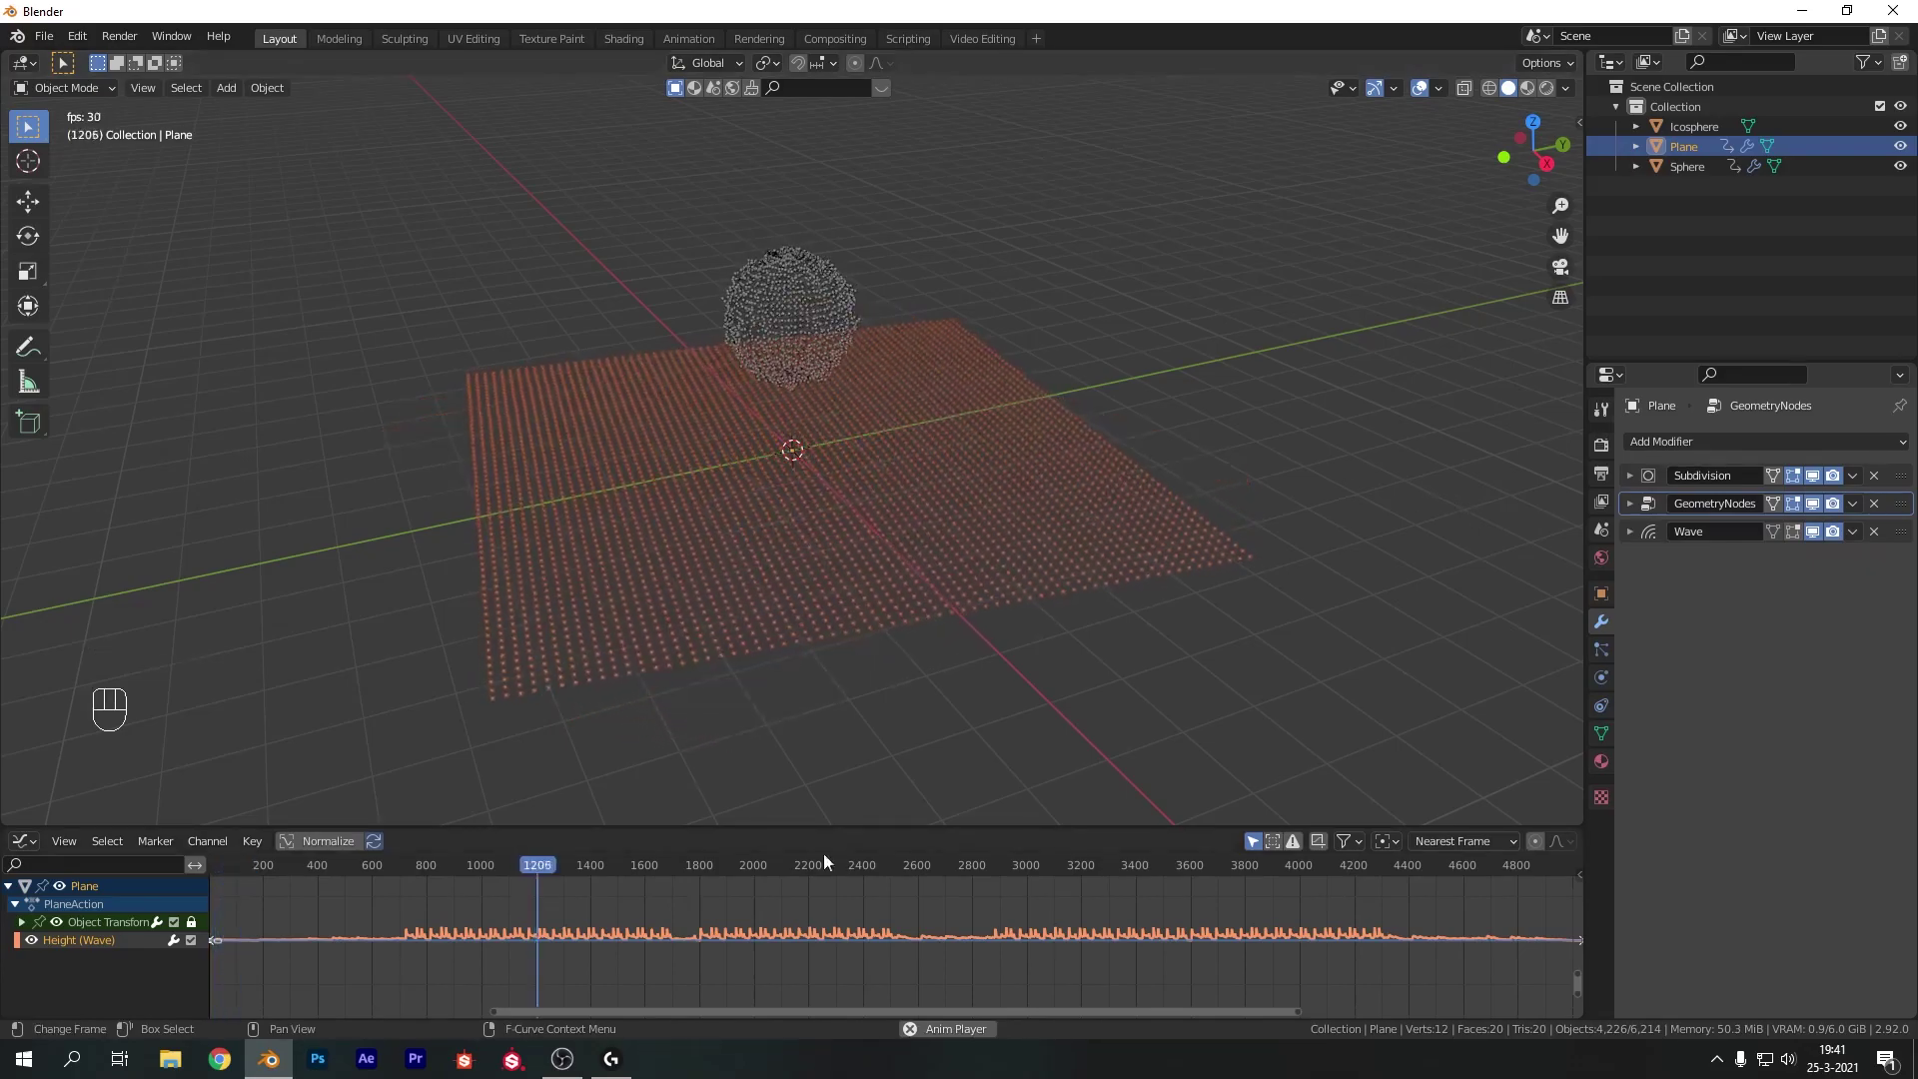
key(space)
At frame 0, try the plane's GeometryNodes modifier above Subdivision, and return it to the end of the stack below Wave
drag(445, 867, 212, 869)
drag(1900, 504, 1900, 475)
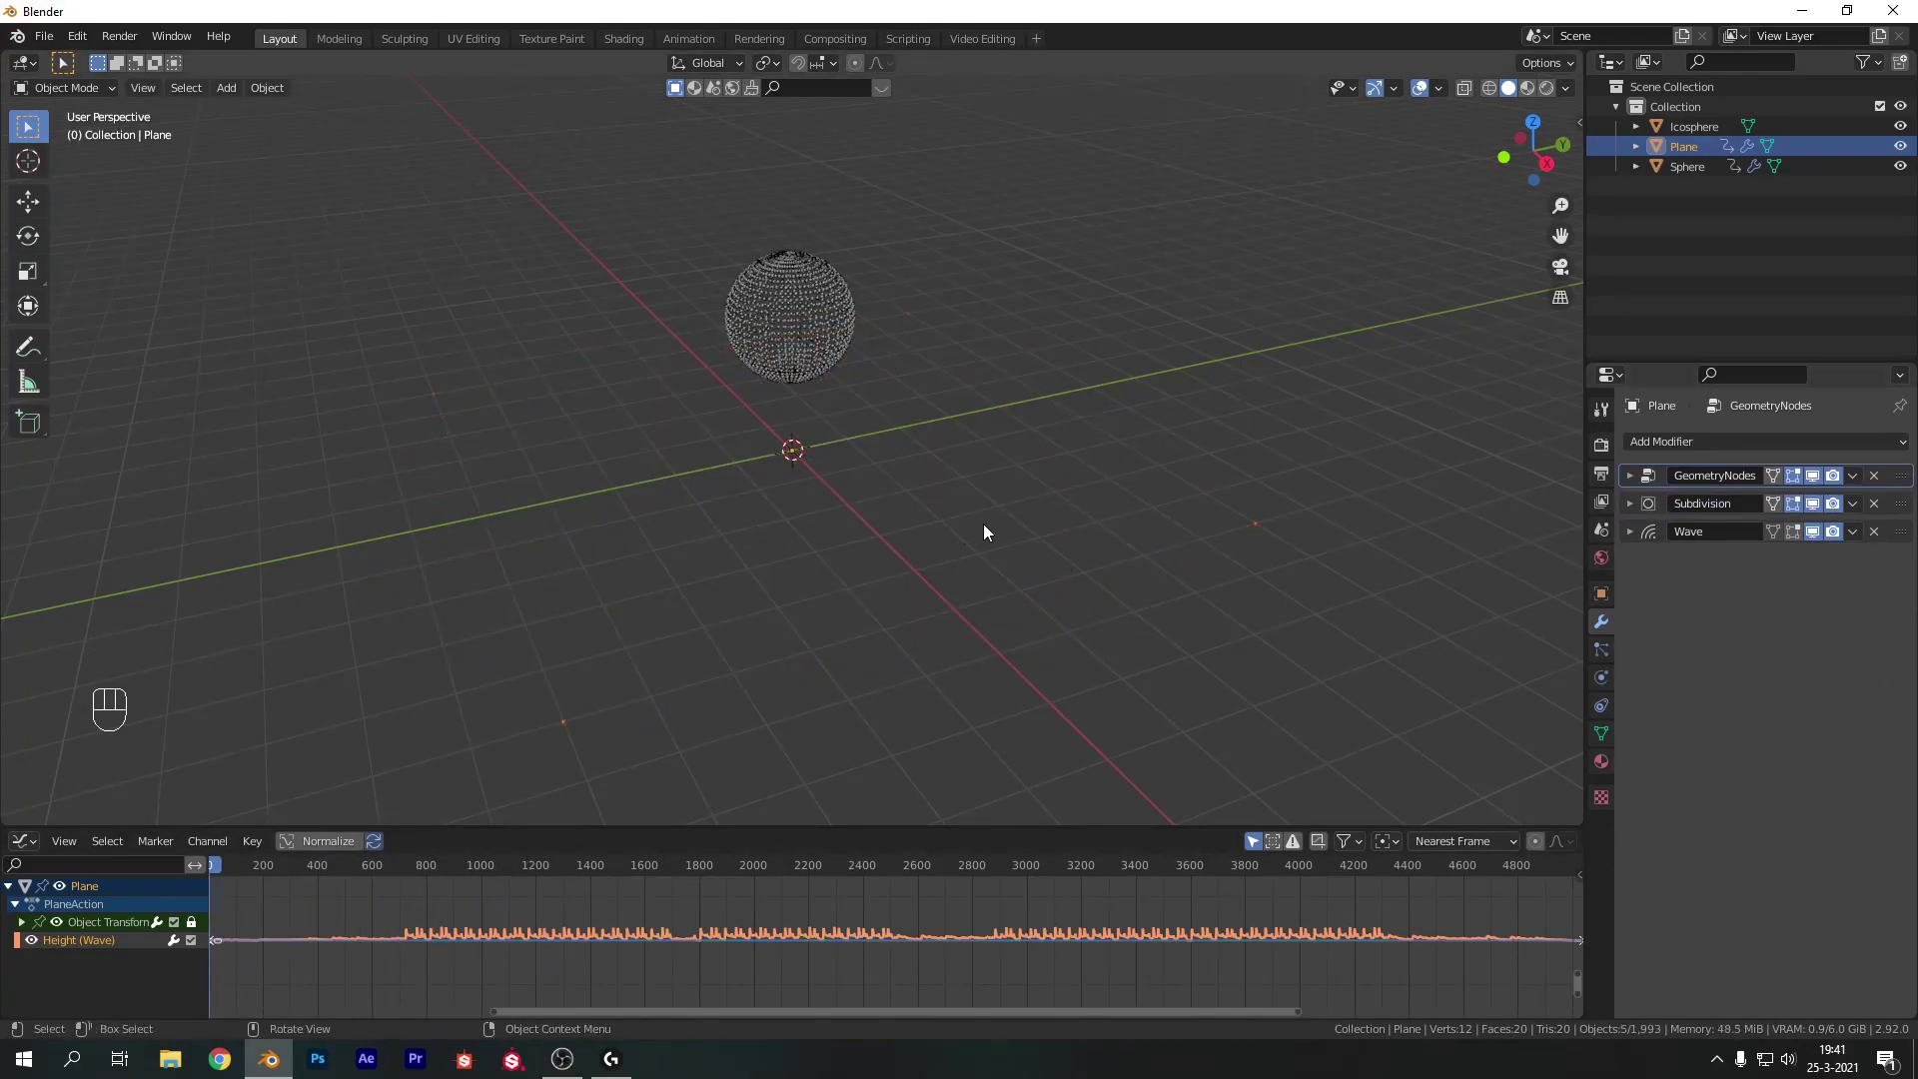
drag(1901, 476, 1898, 538)
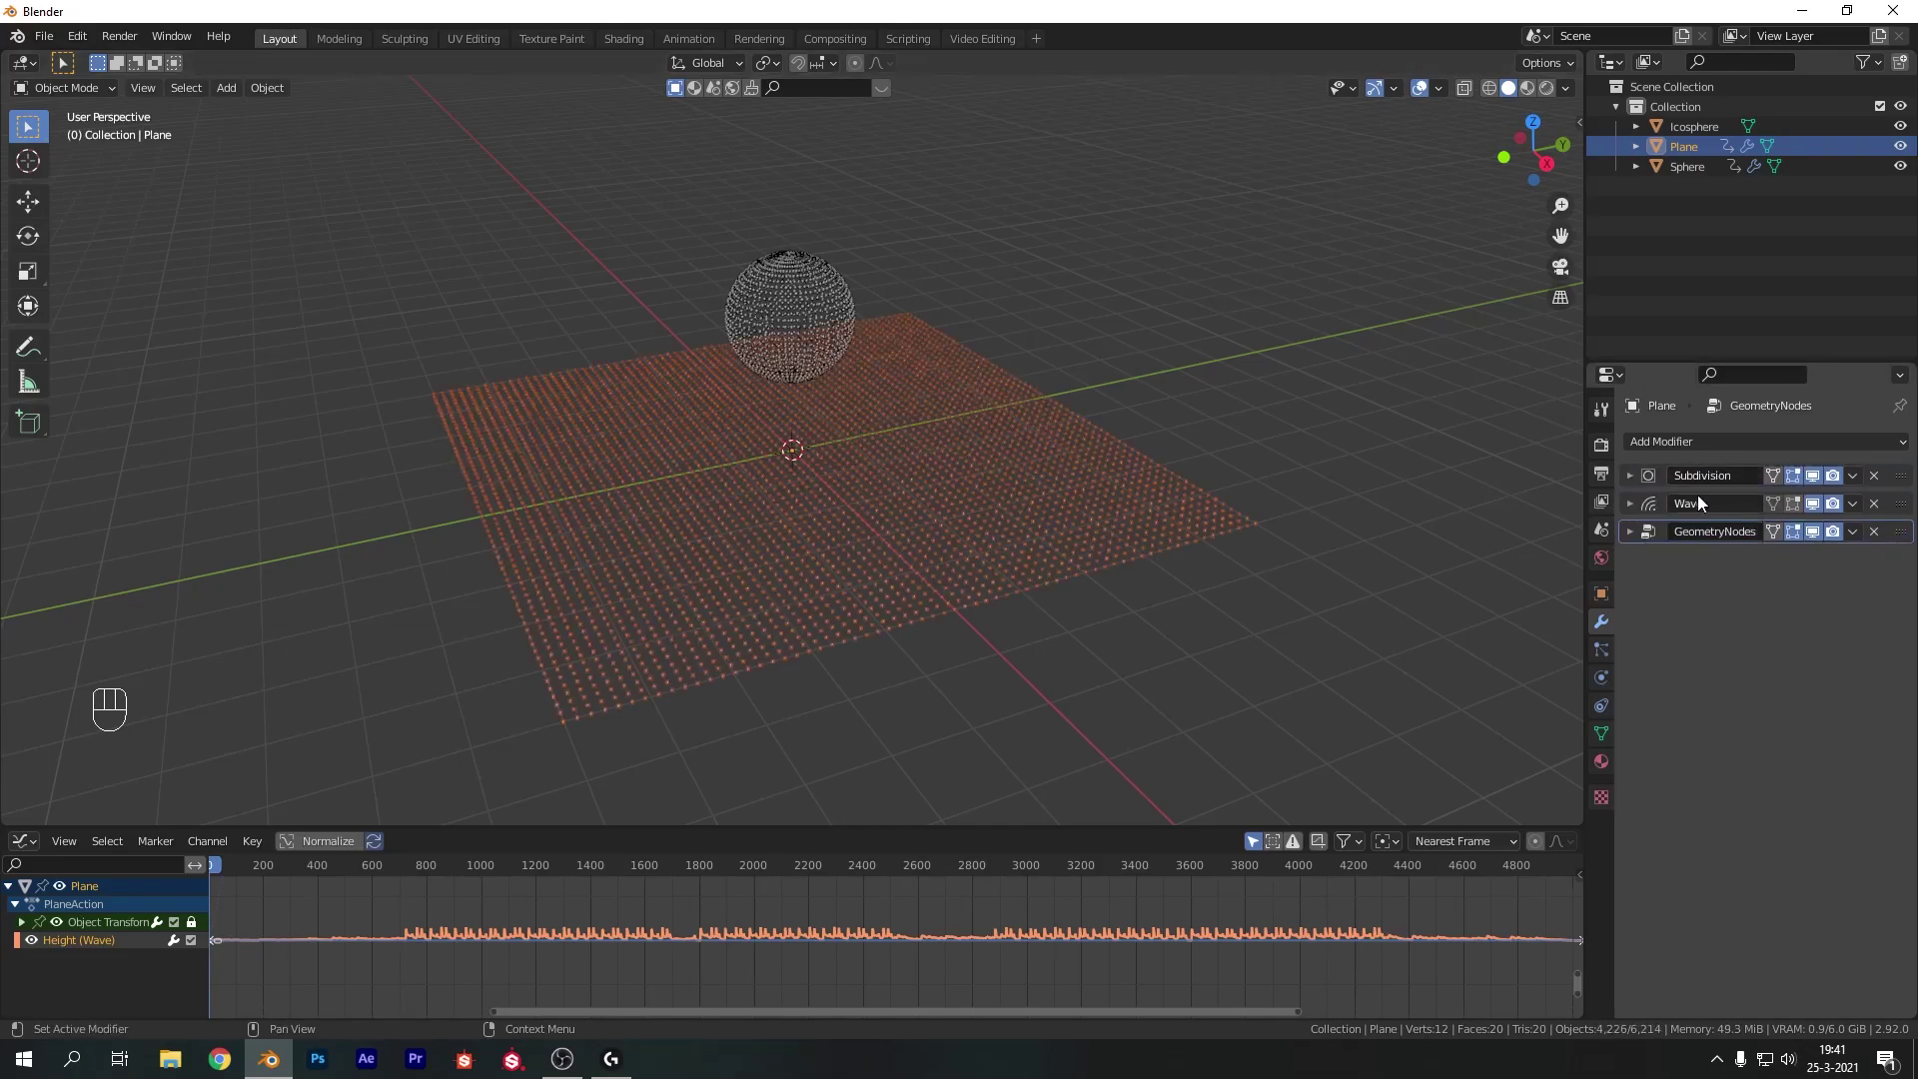
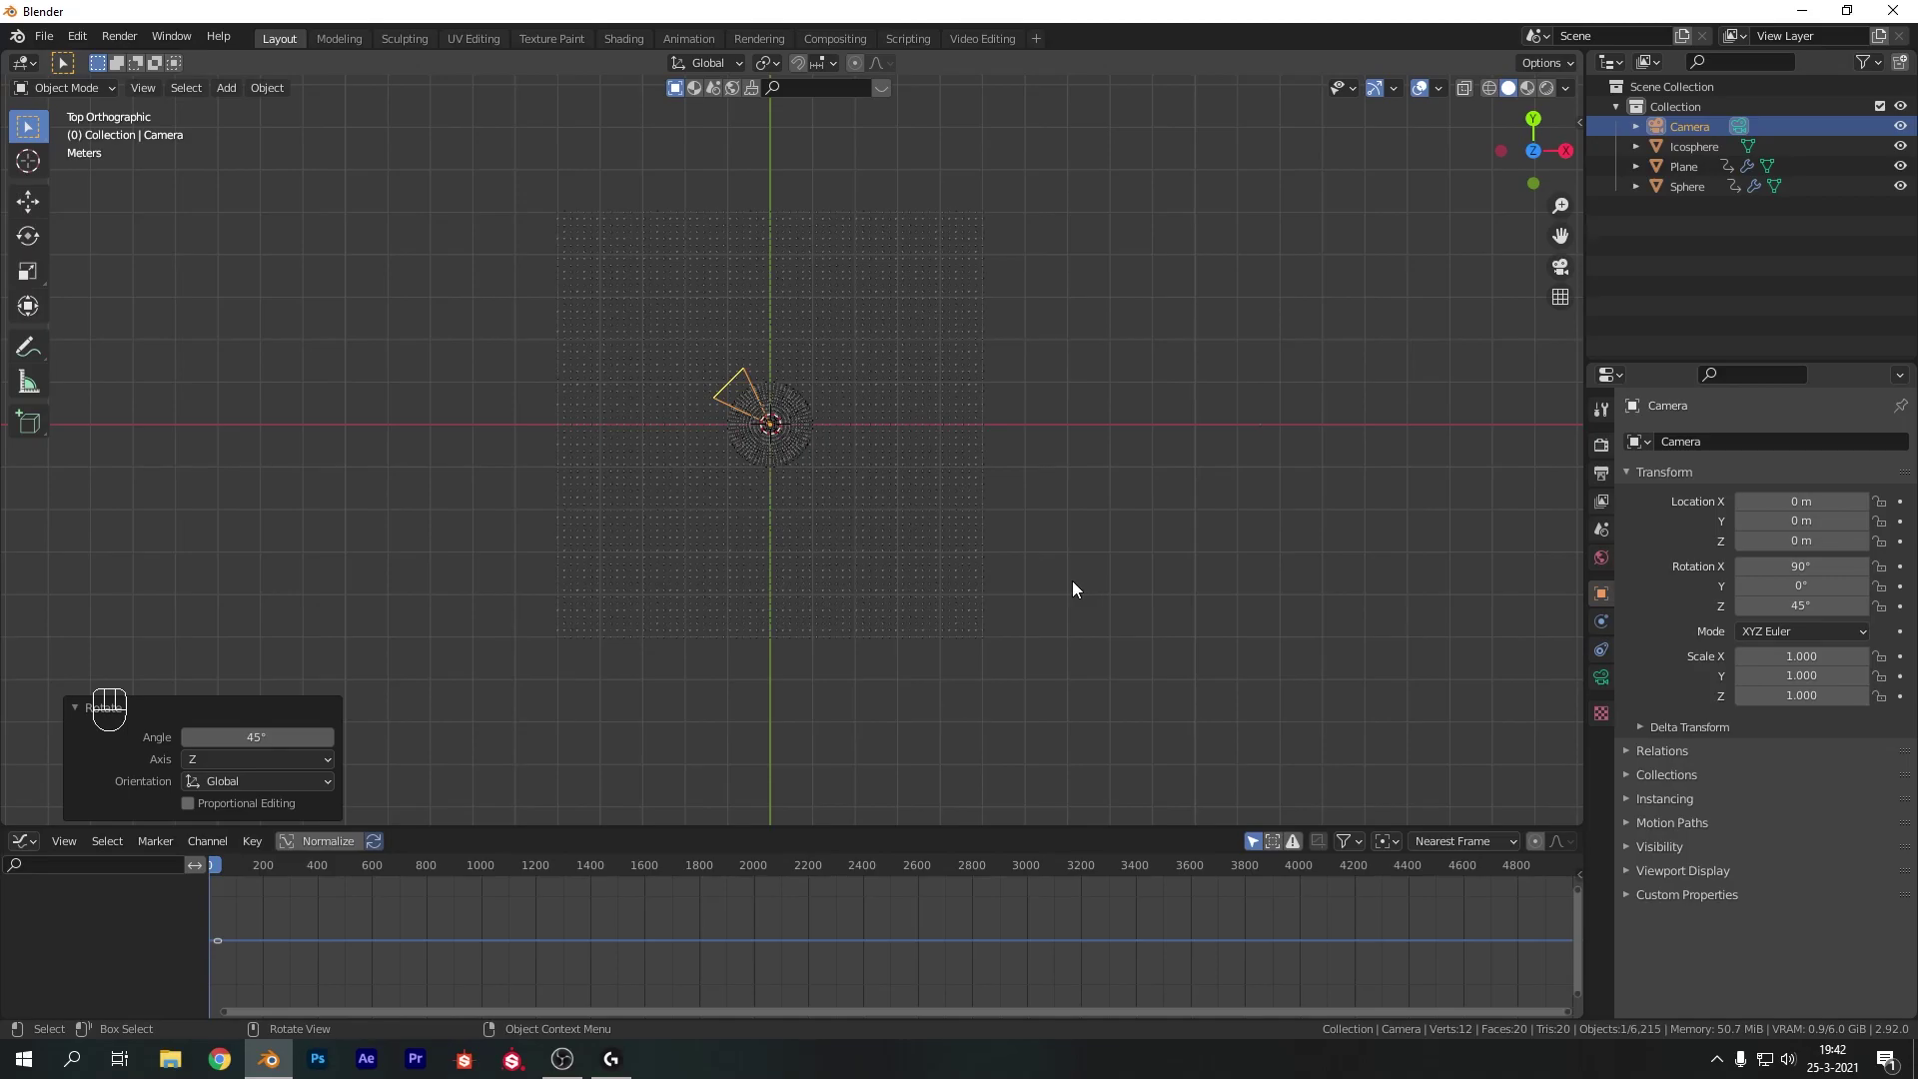
Move the camera -10 m along the global Y axis
scroll(1075, 586, down, 2)
shift+middle_drag(1066, 566, 1063, 518)
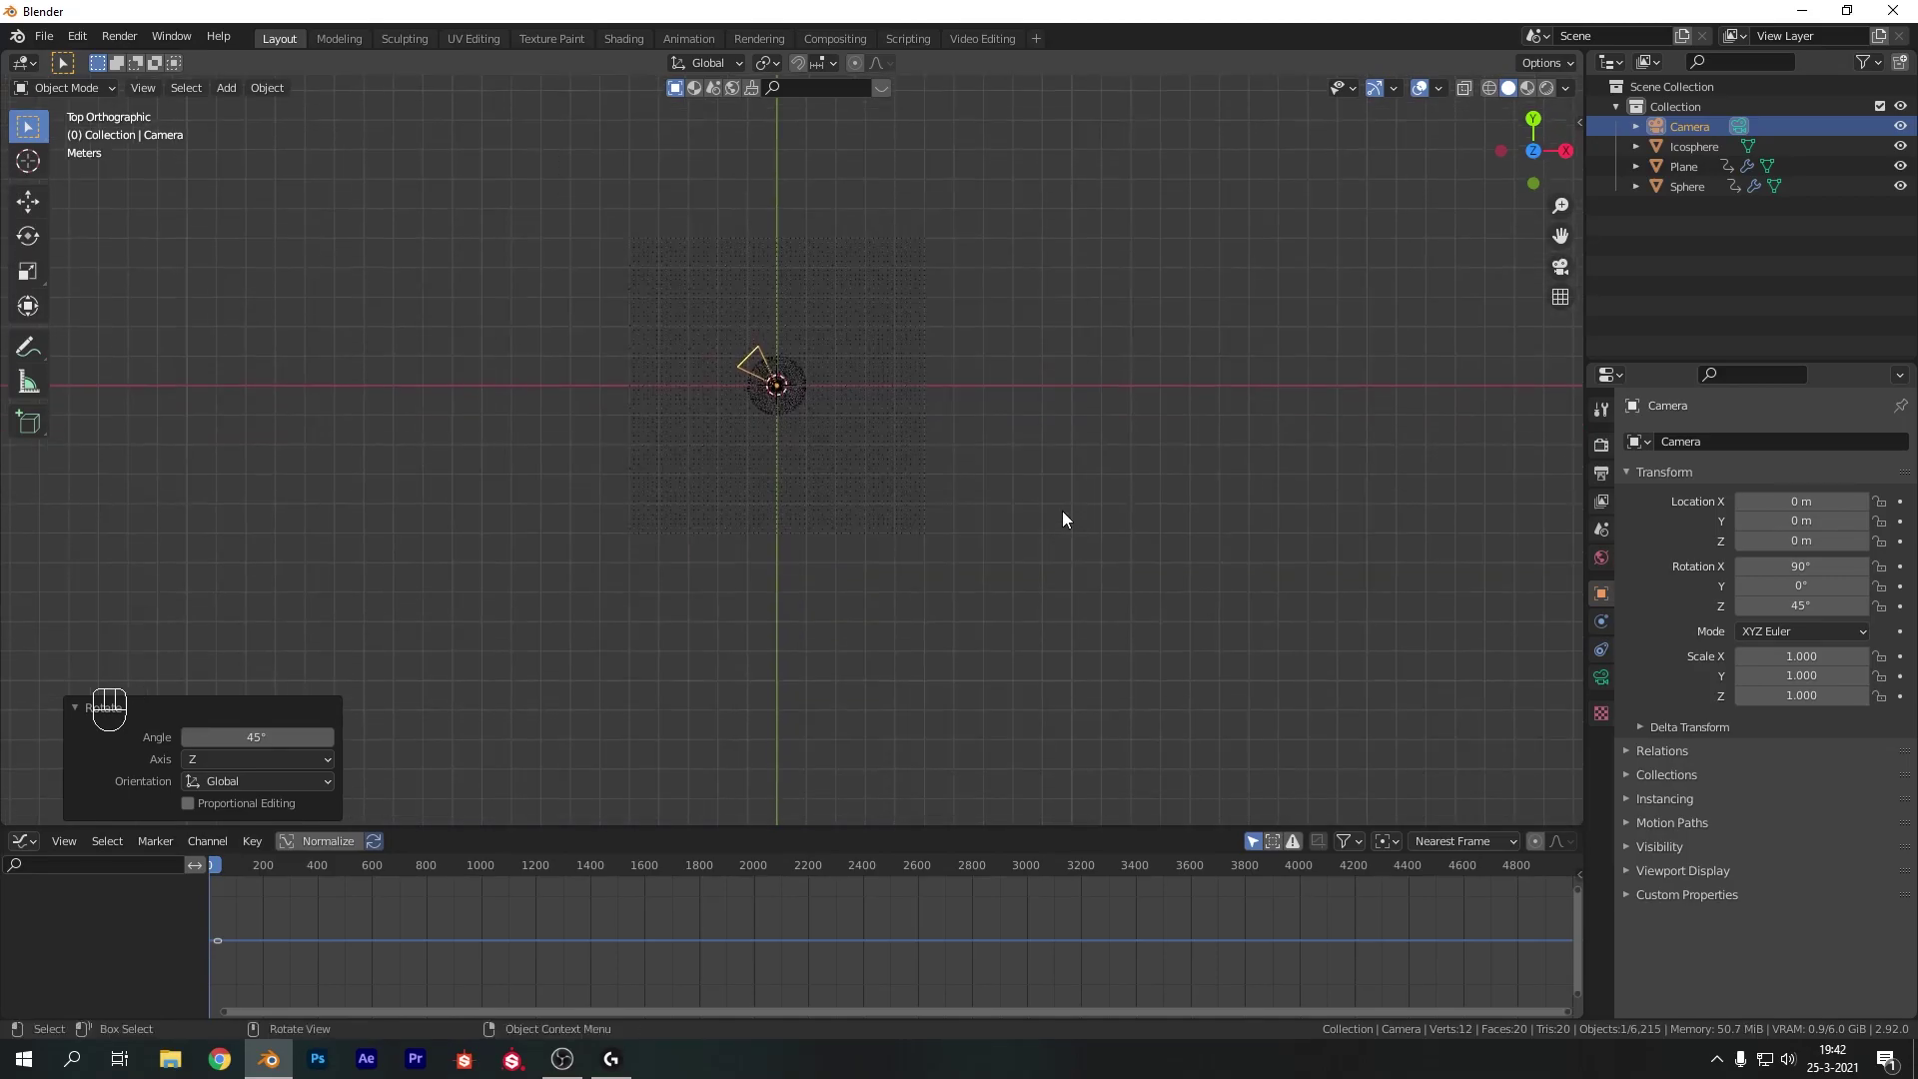
key(g)
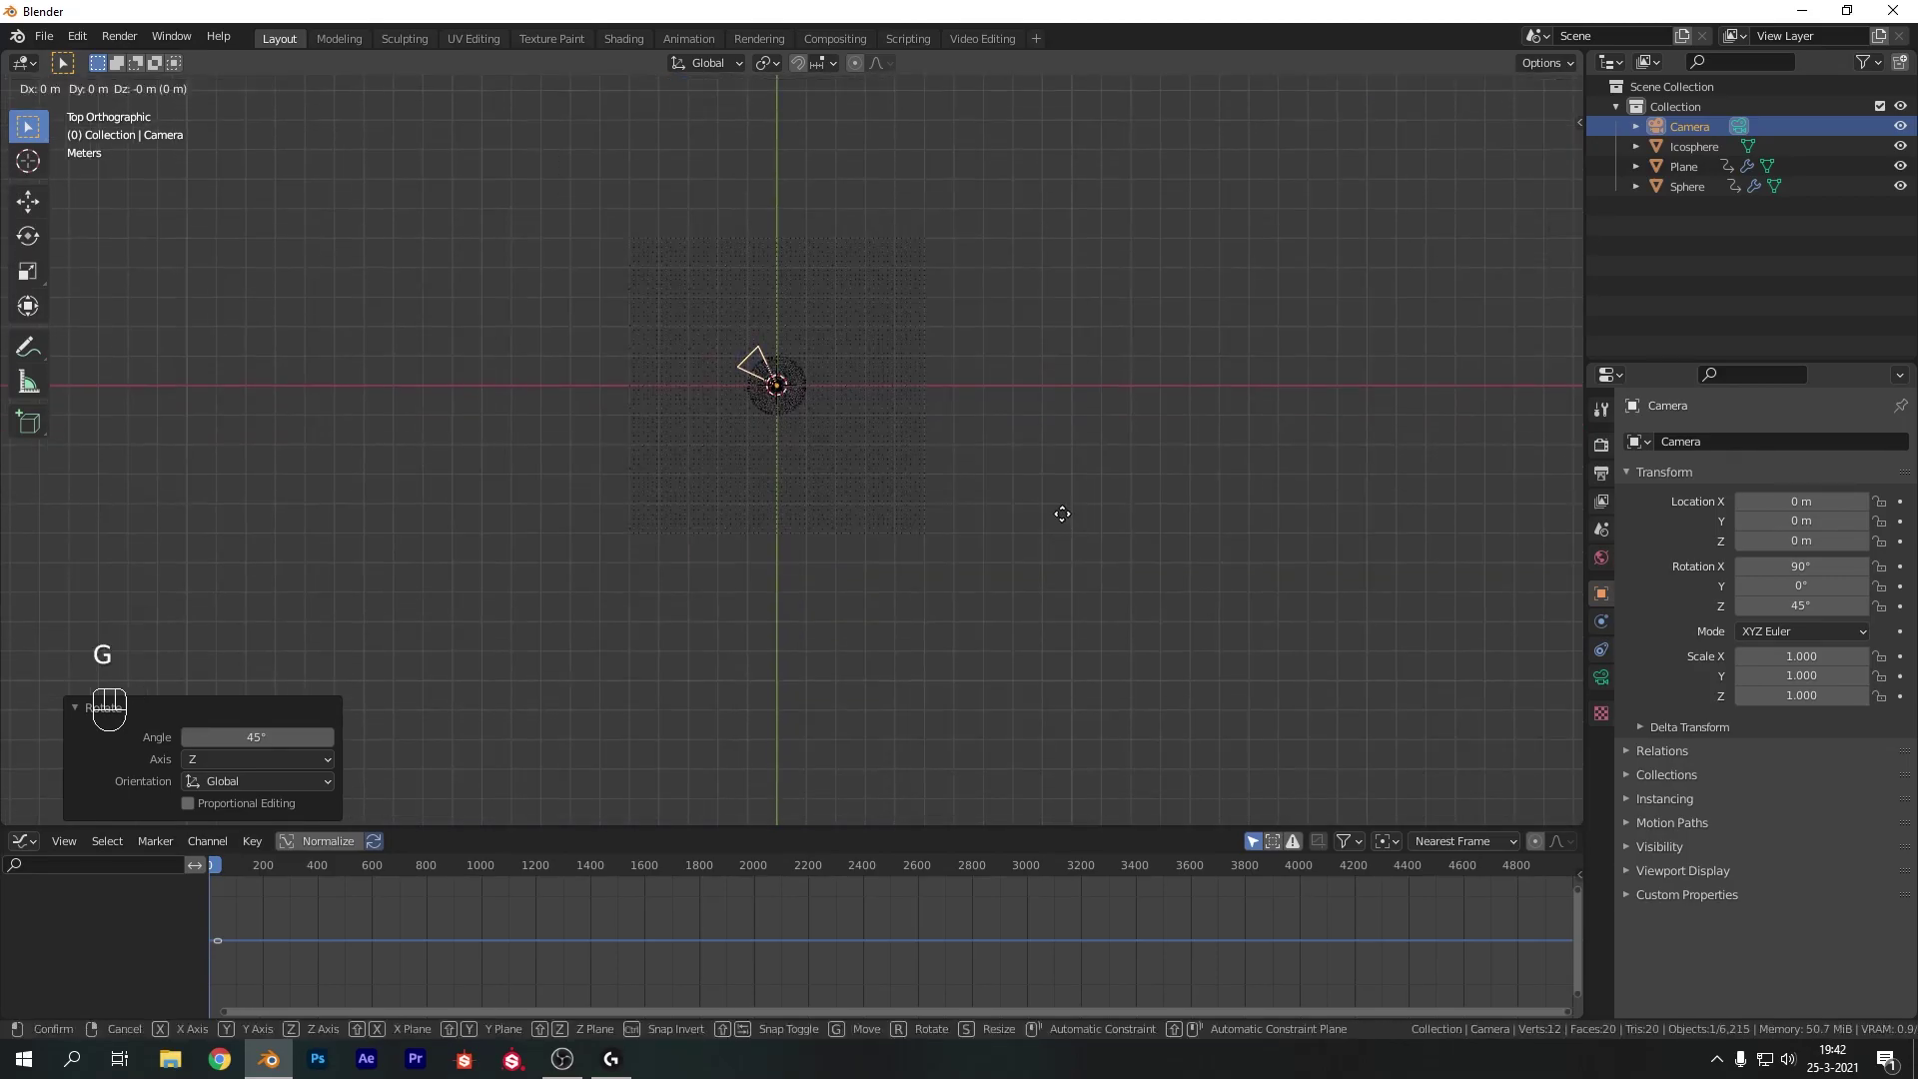
key(y)
key(1)
key(0)
key(minus)
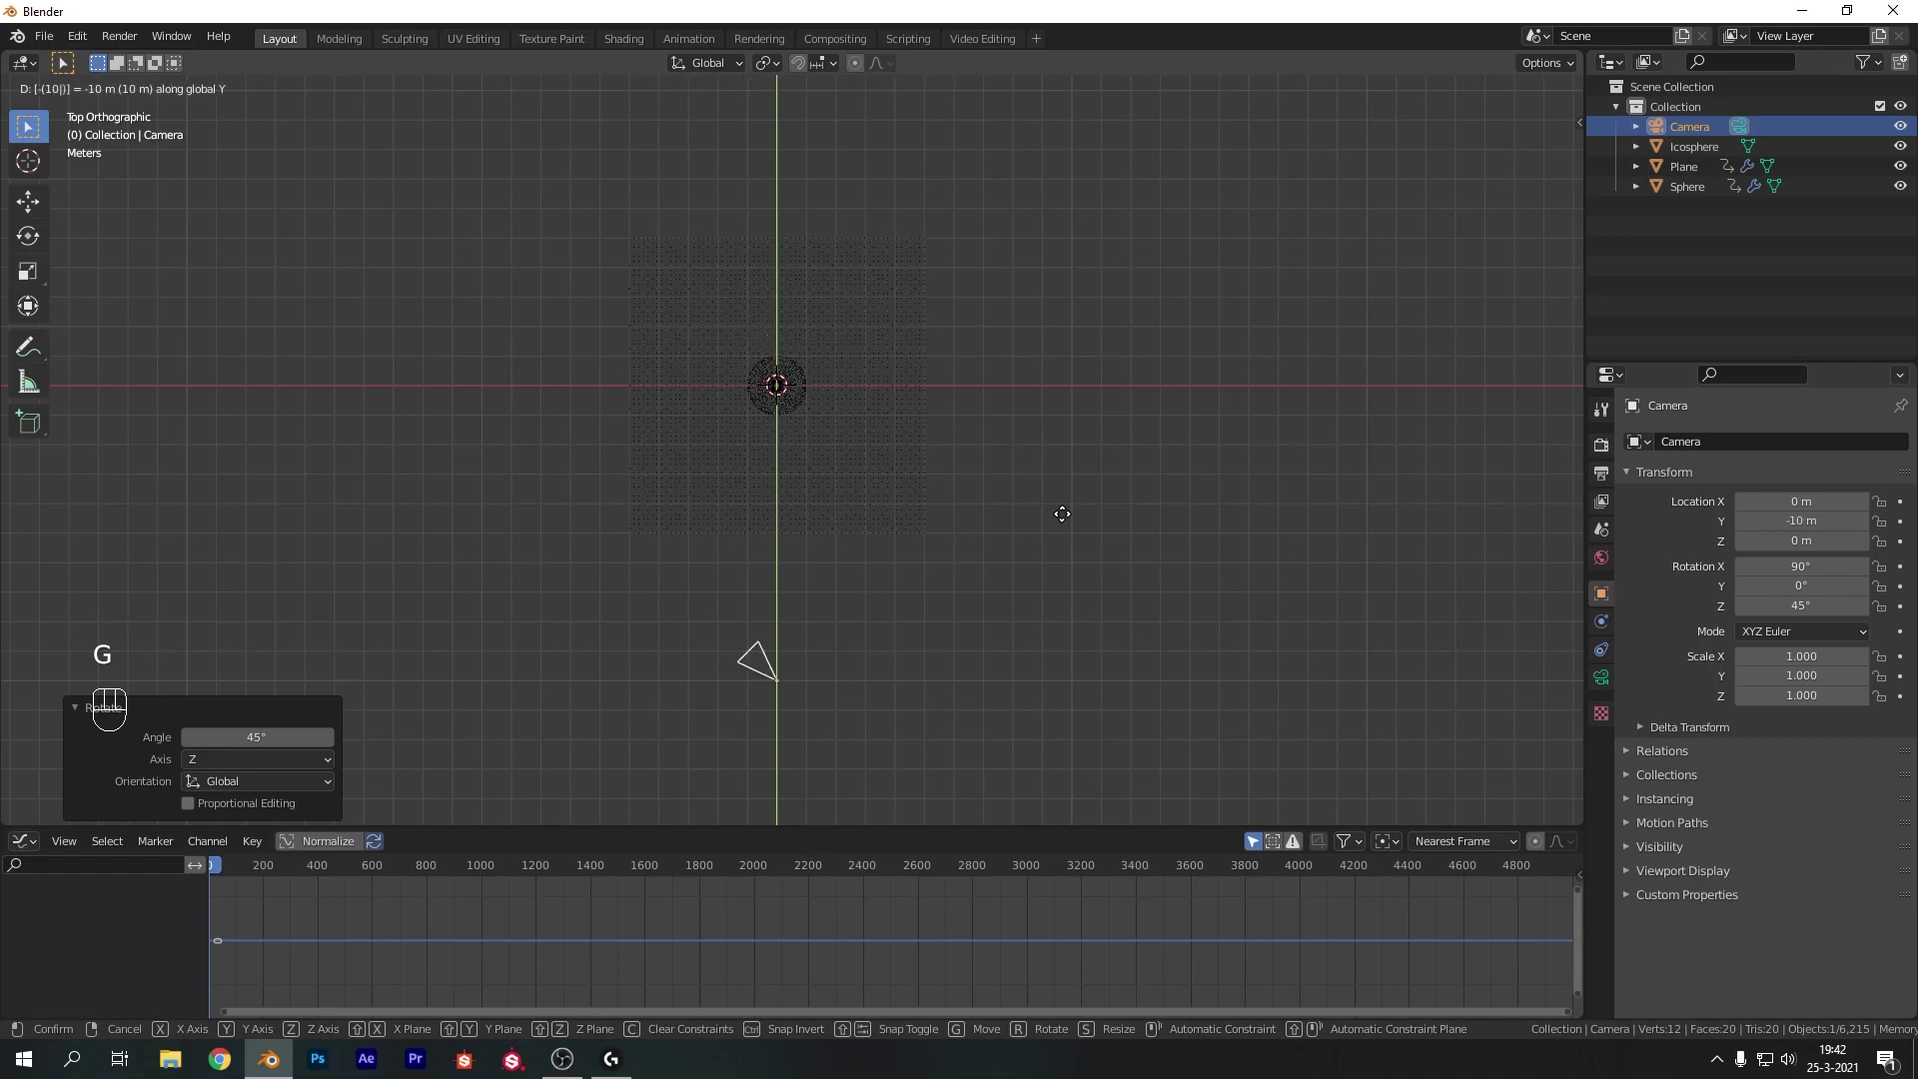
key(Return)
Move the camera 10 m along the global X axis
key(g)
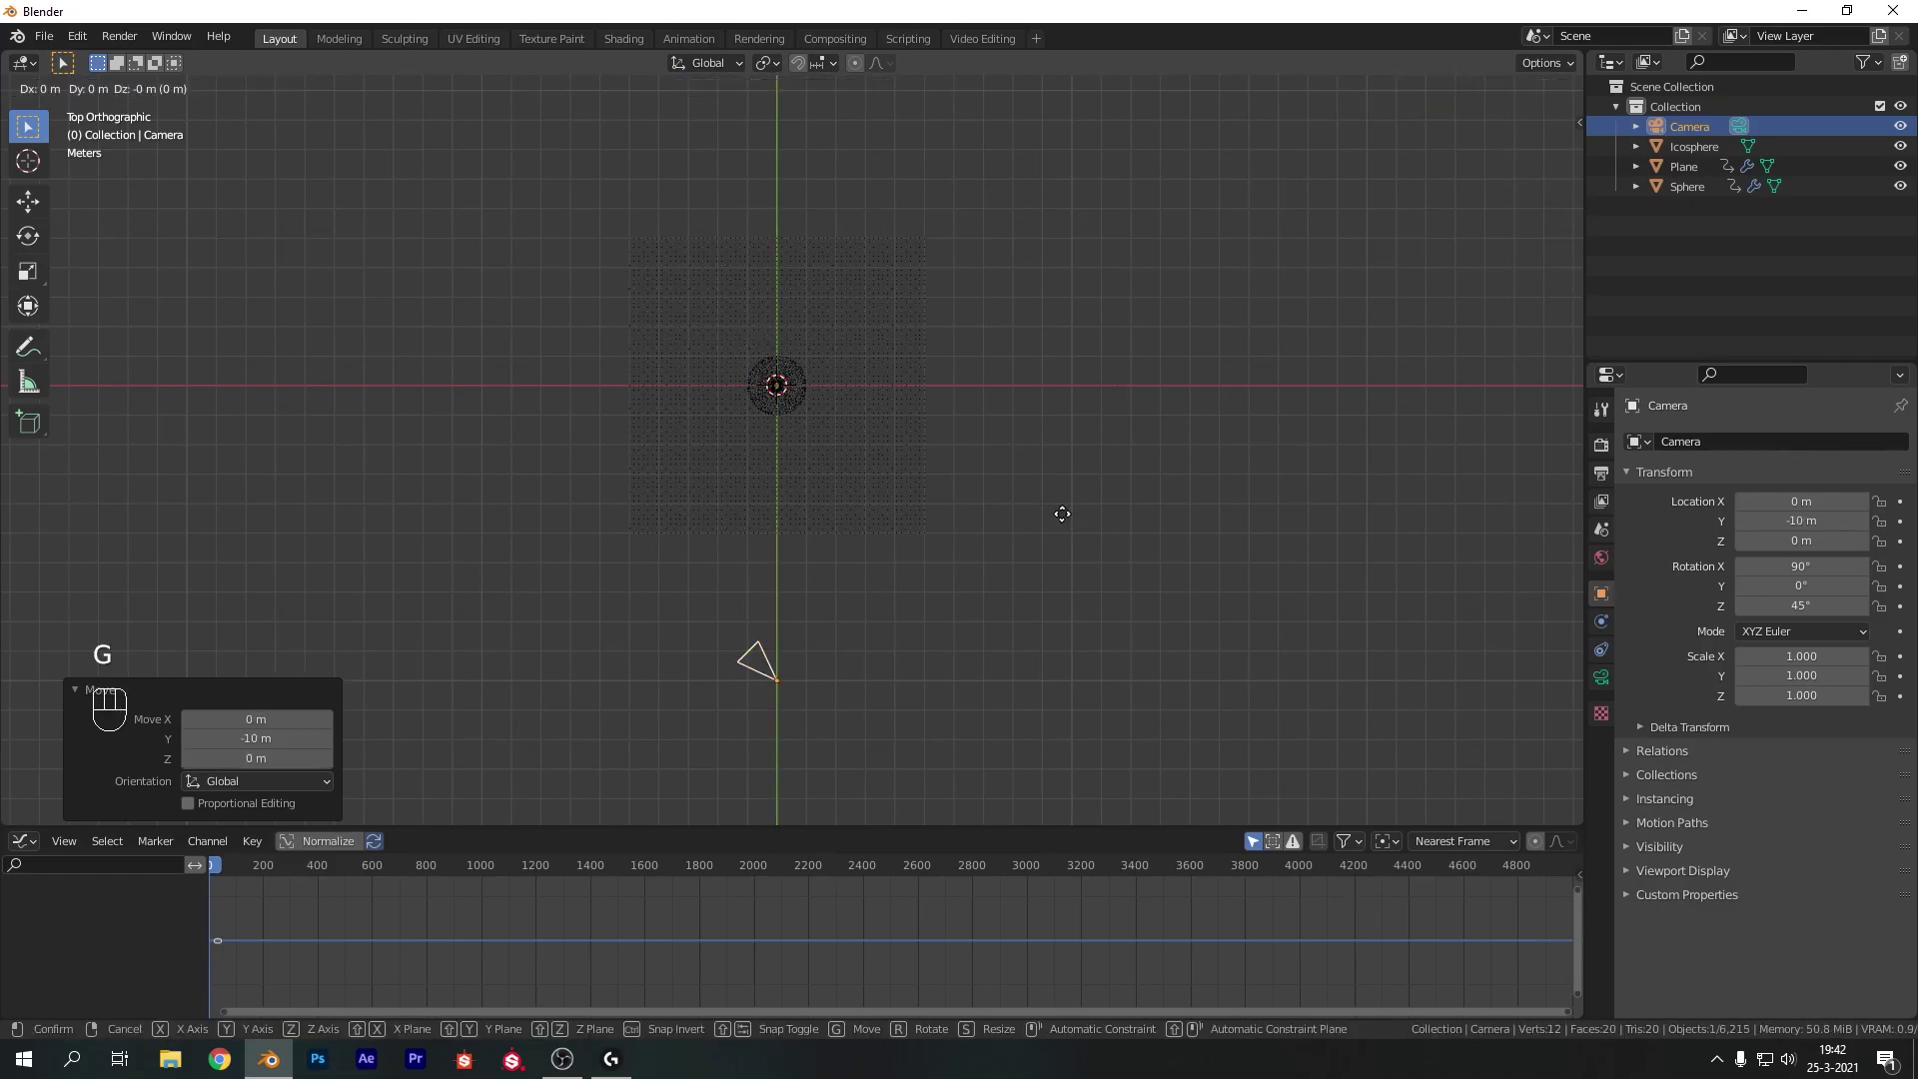
key(x)
key(1)
key(0)
key(Return)
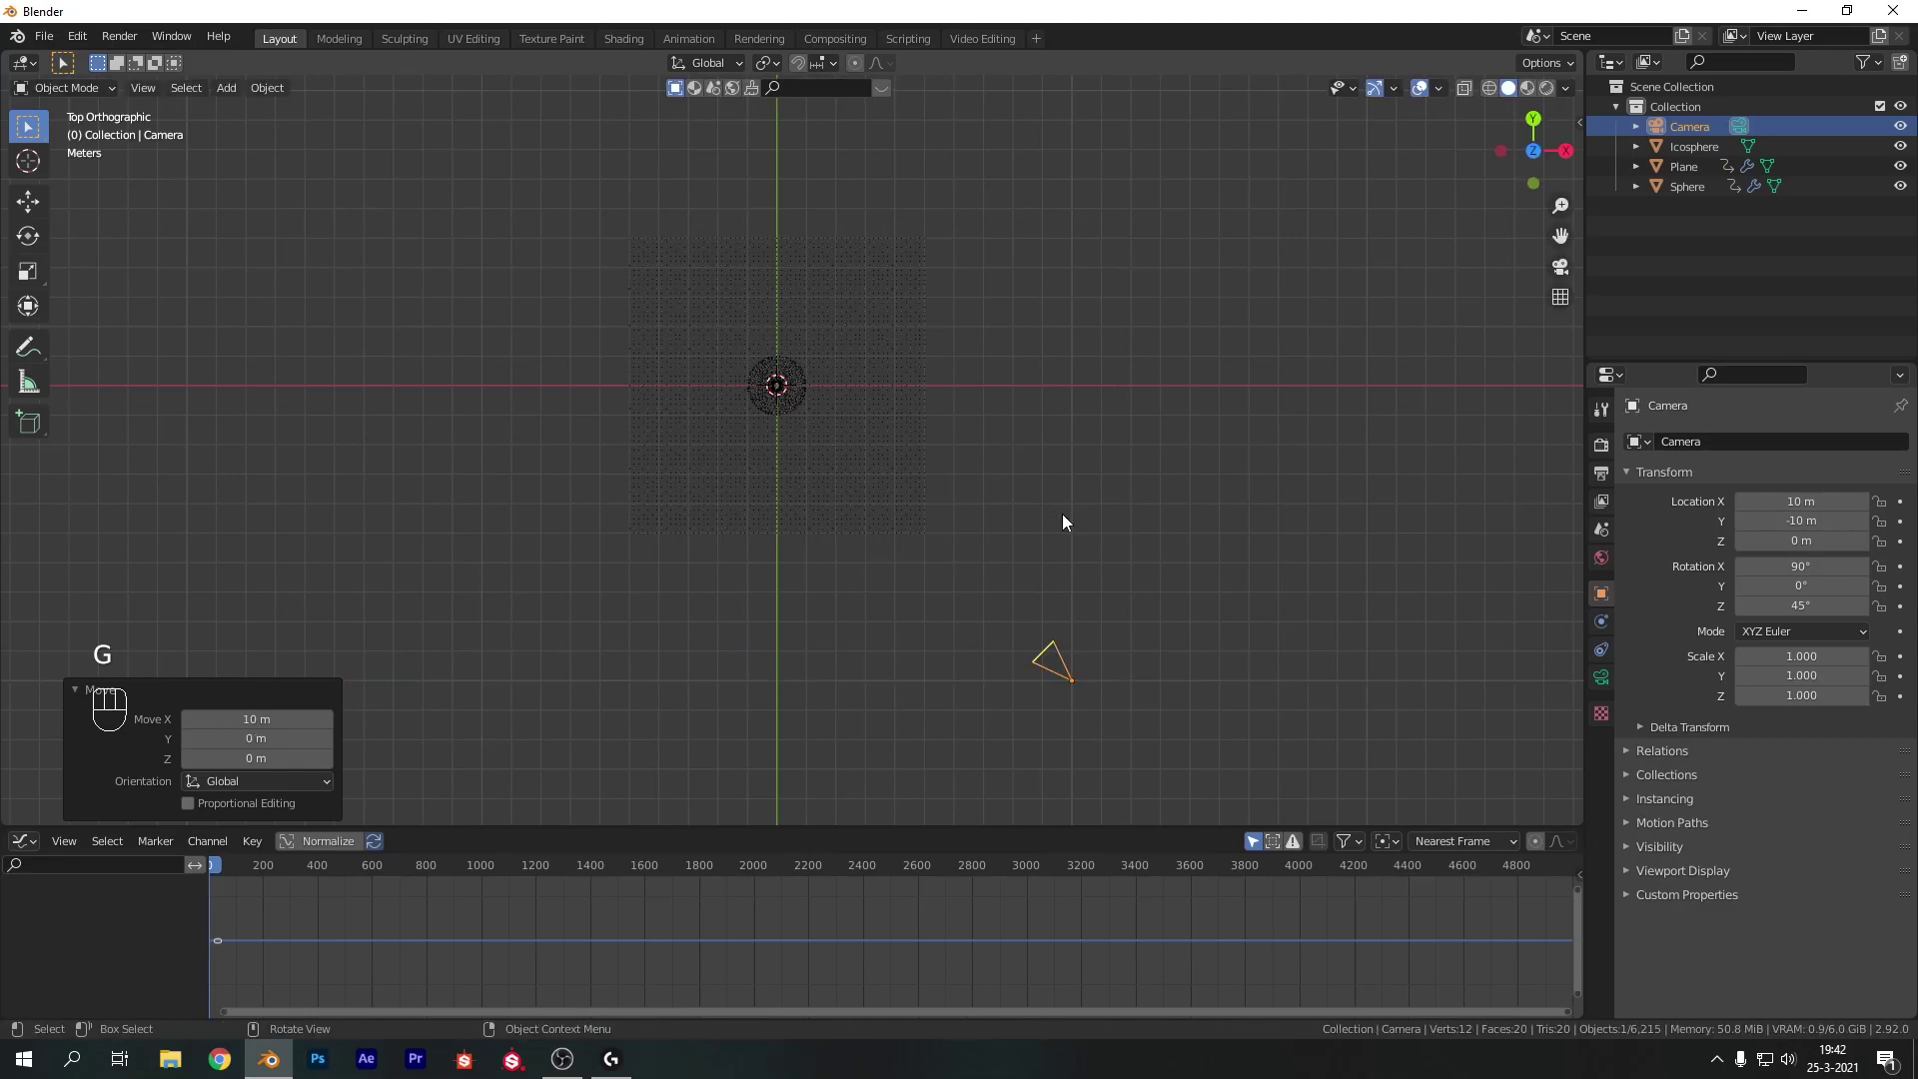
Look through the camera and raise it about 2.27 m along the global Z axis
key(KP_0)
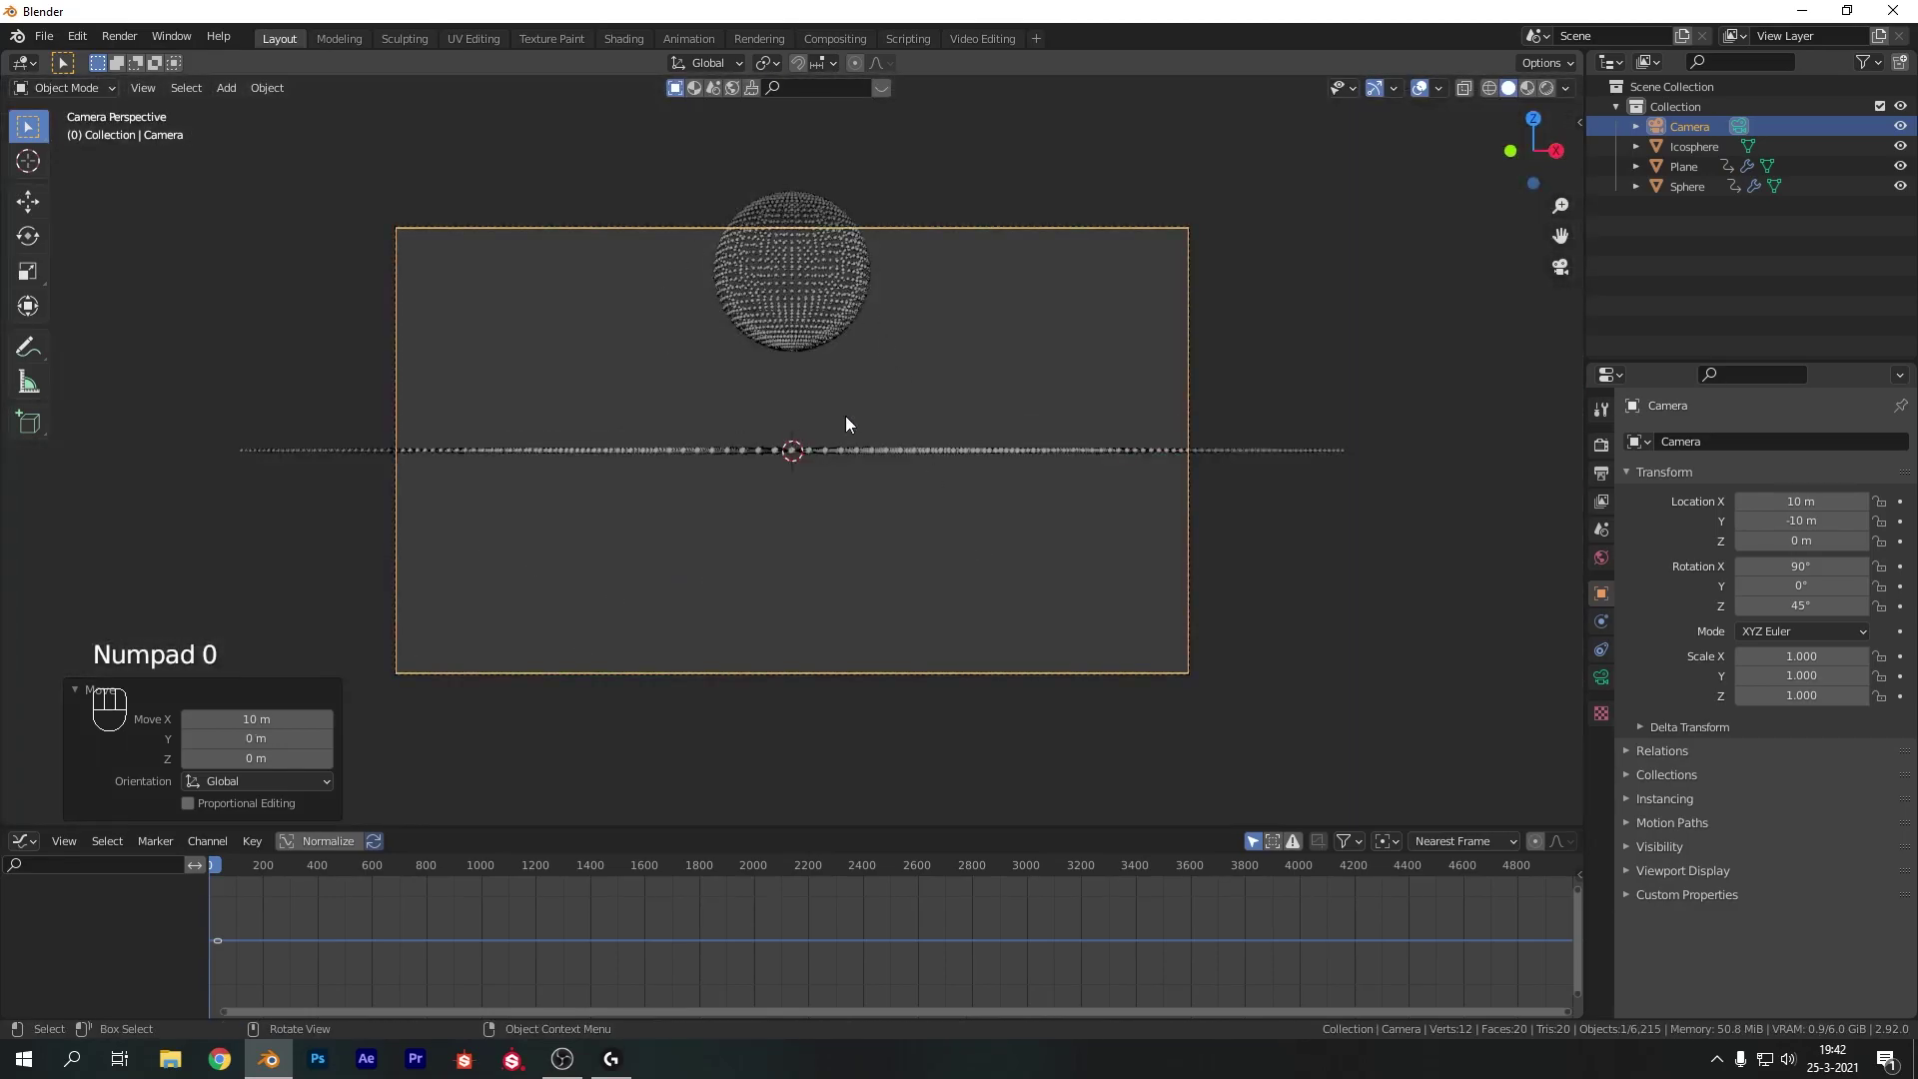
key(g)
key(z)
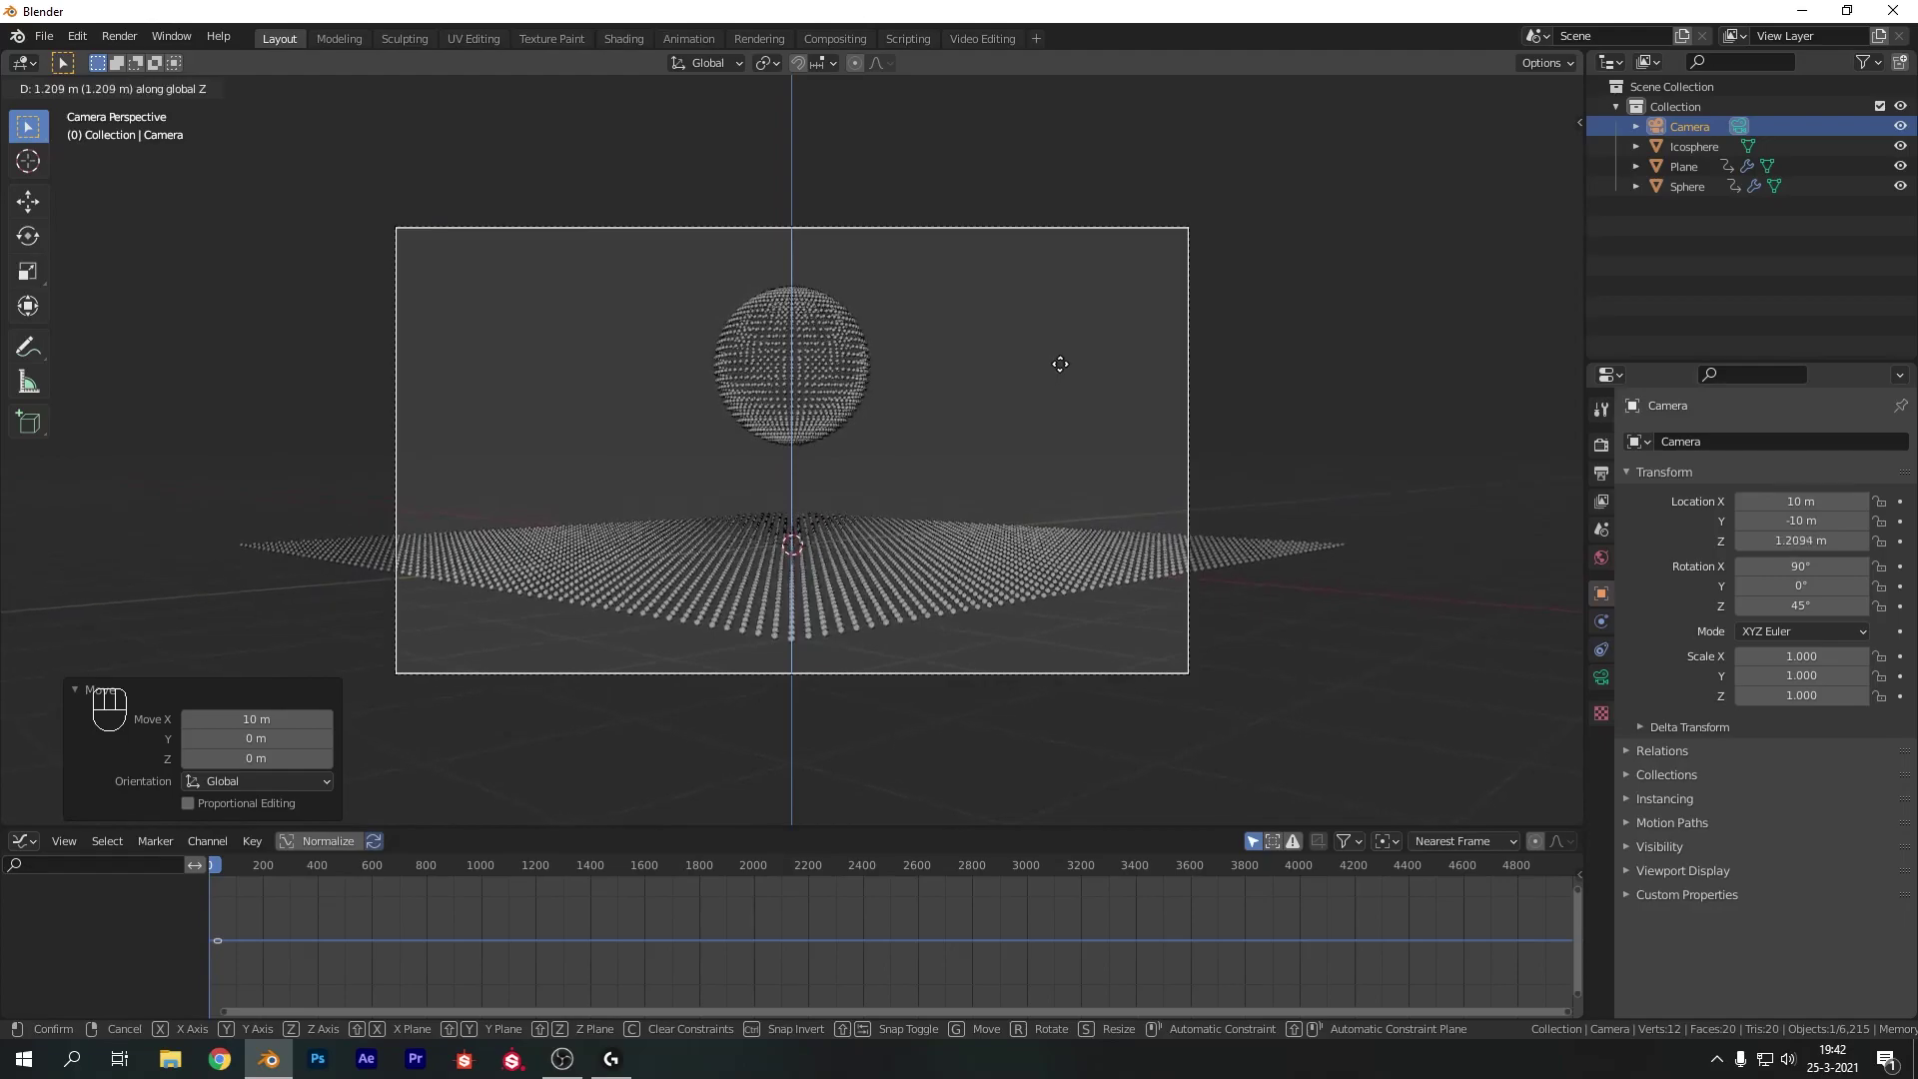
click(1082, 172)
key(r)
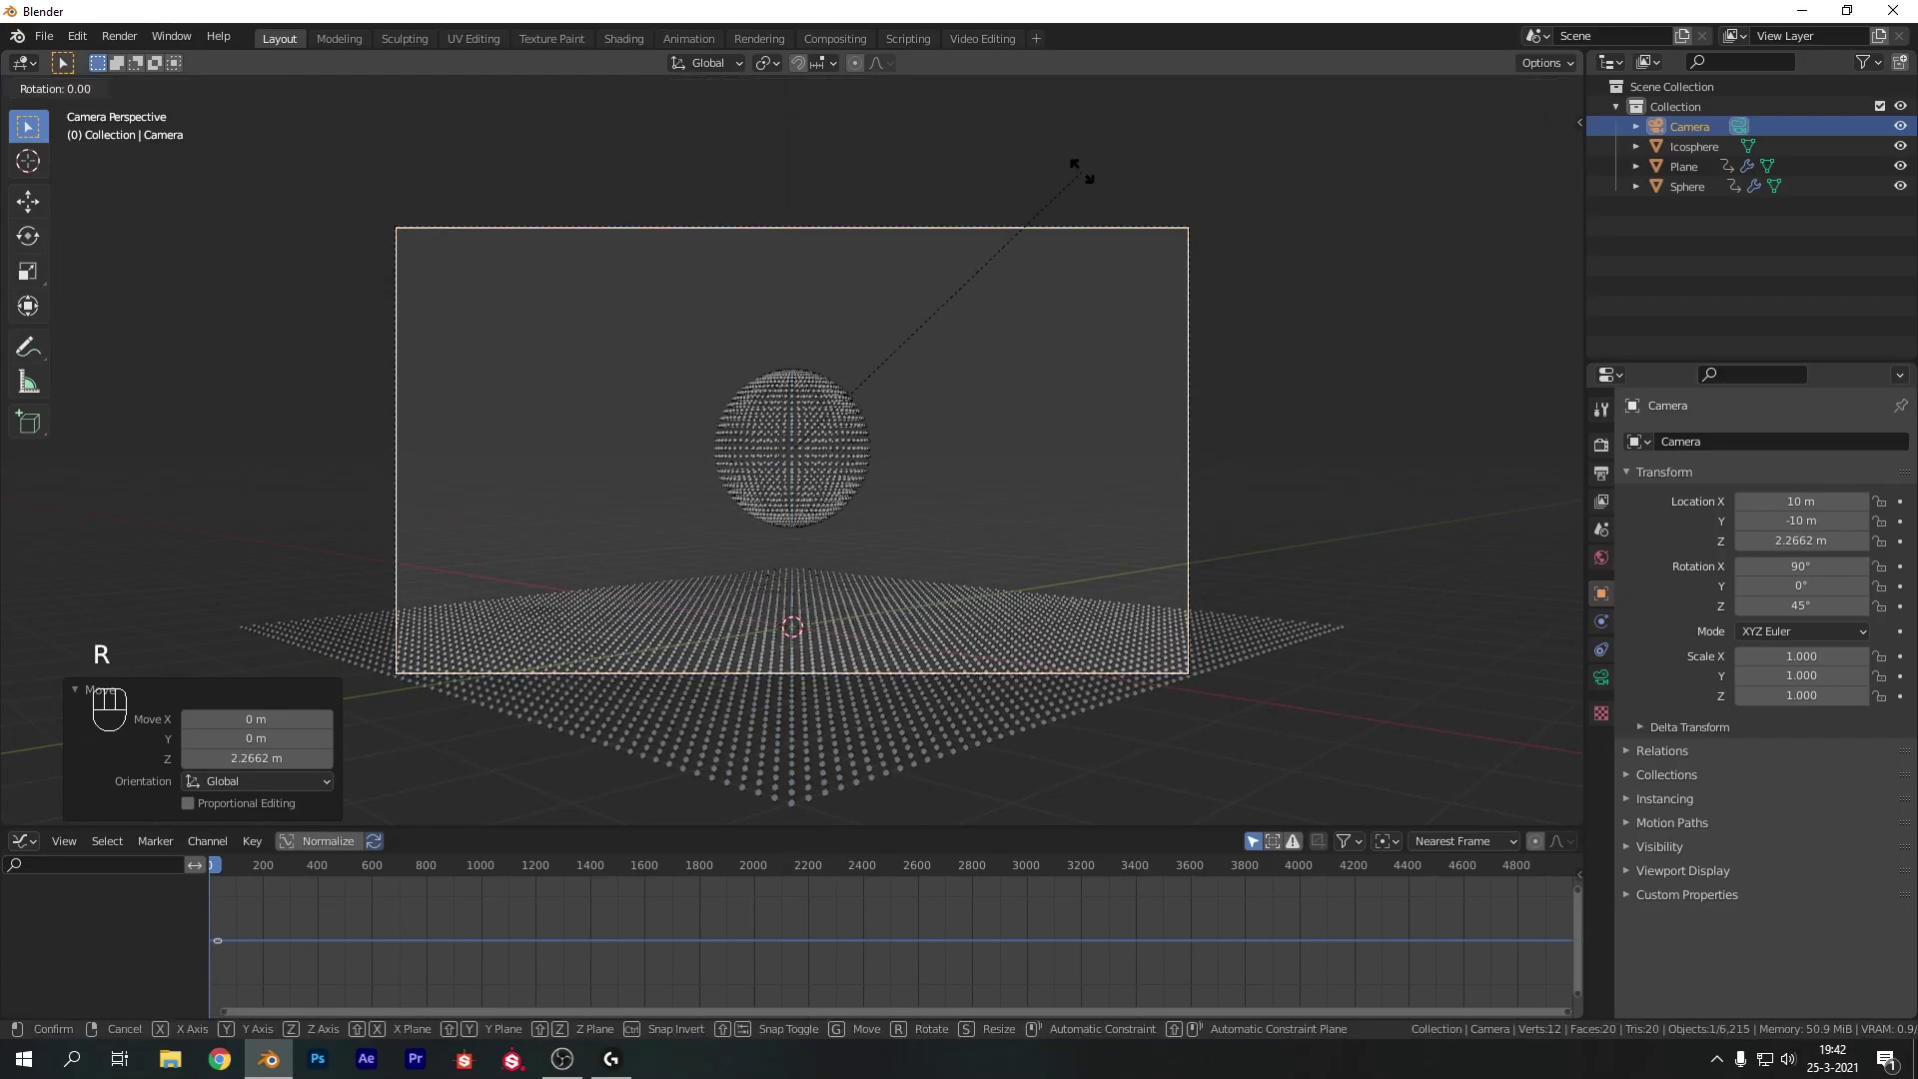
key(x)
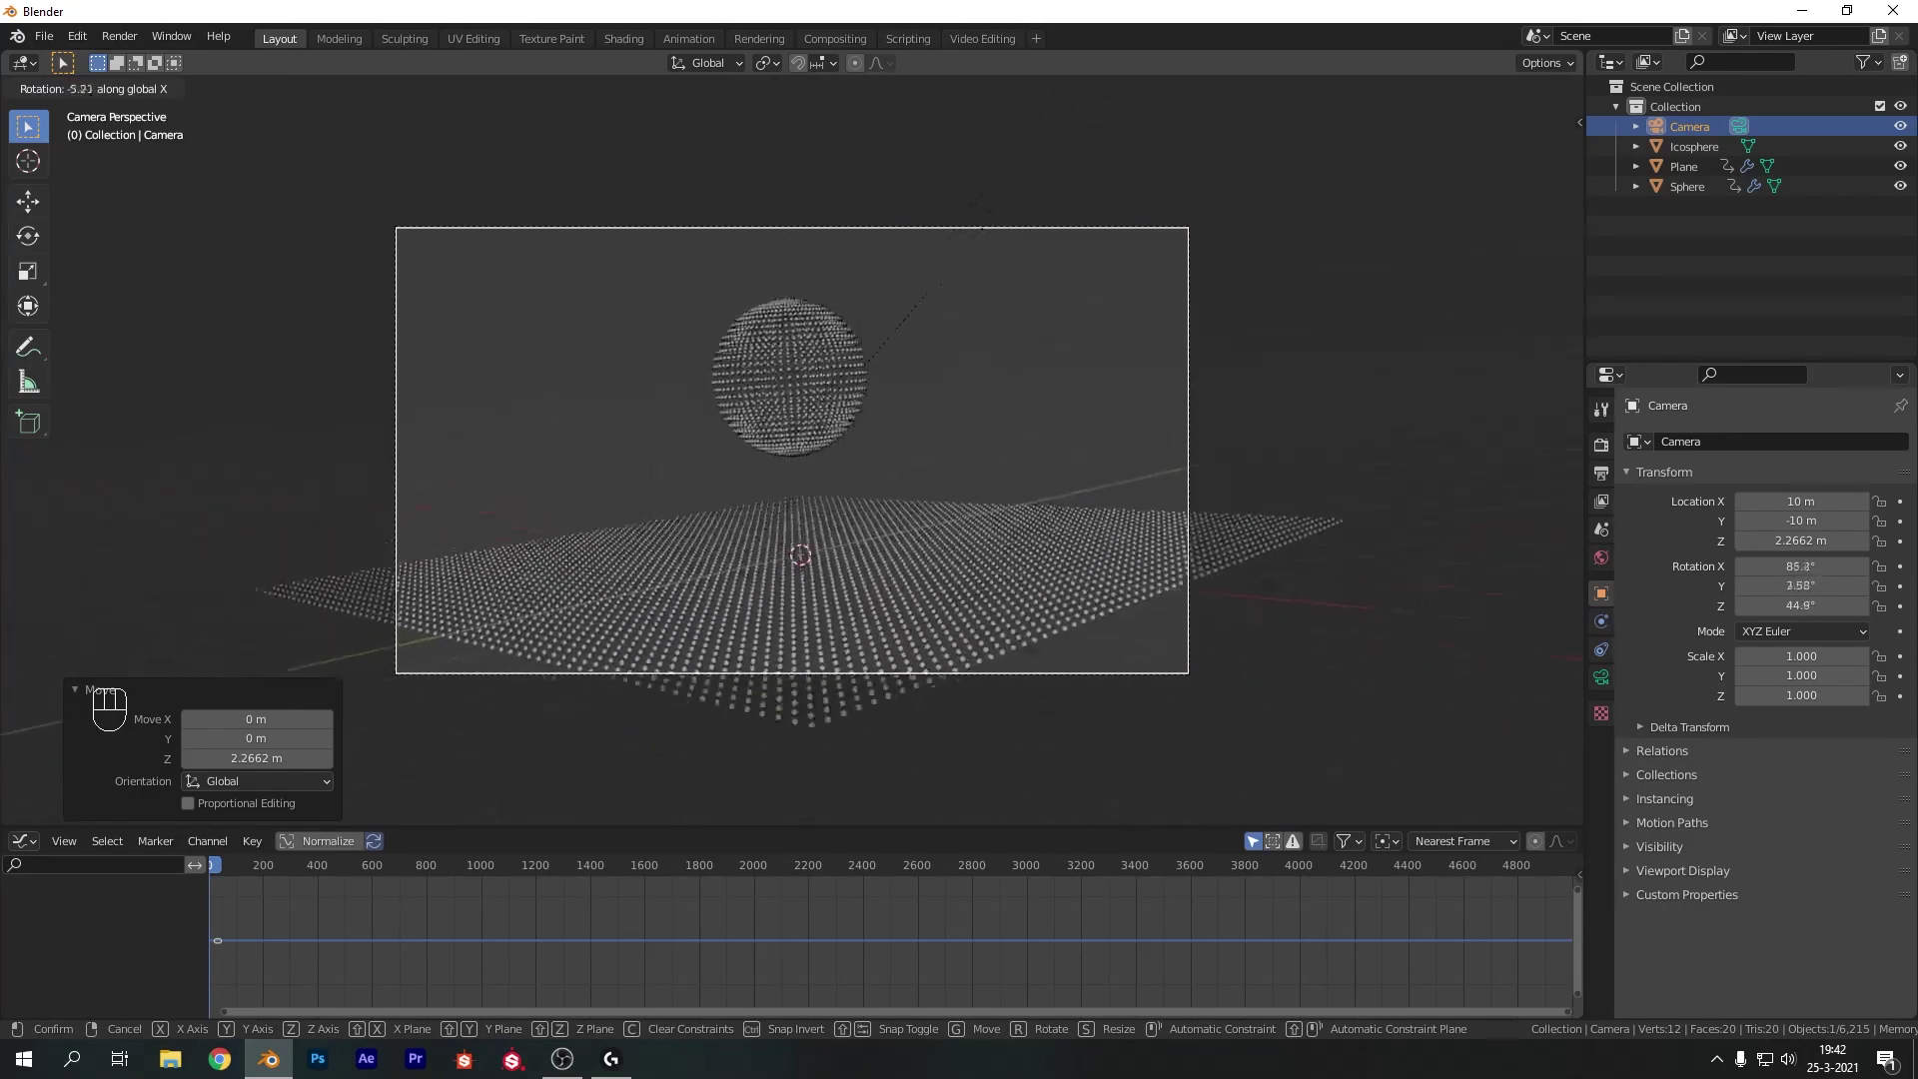
key(Escape)
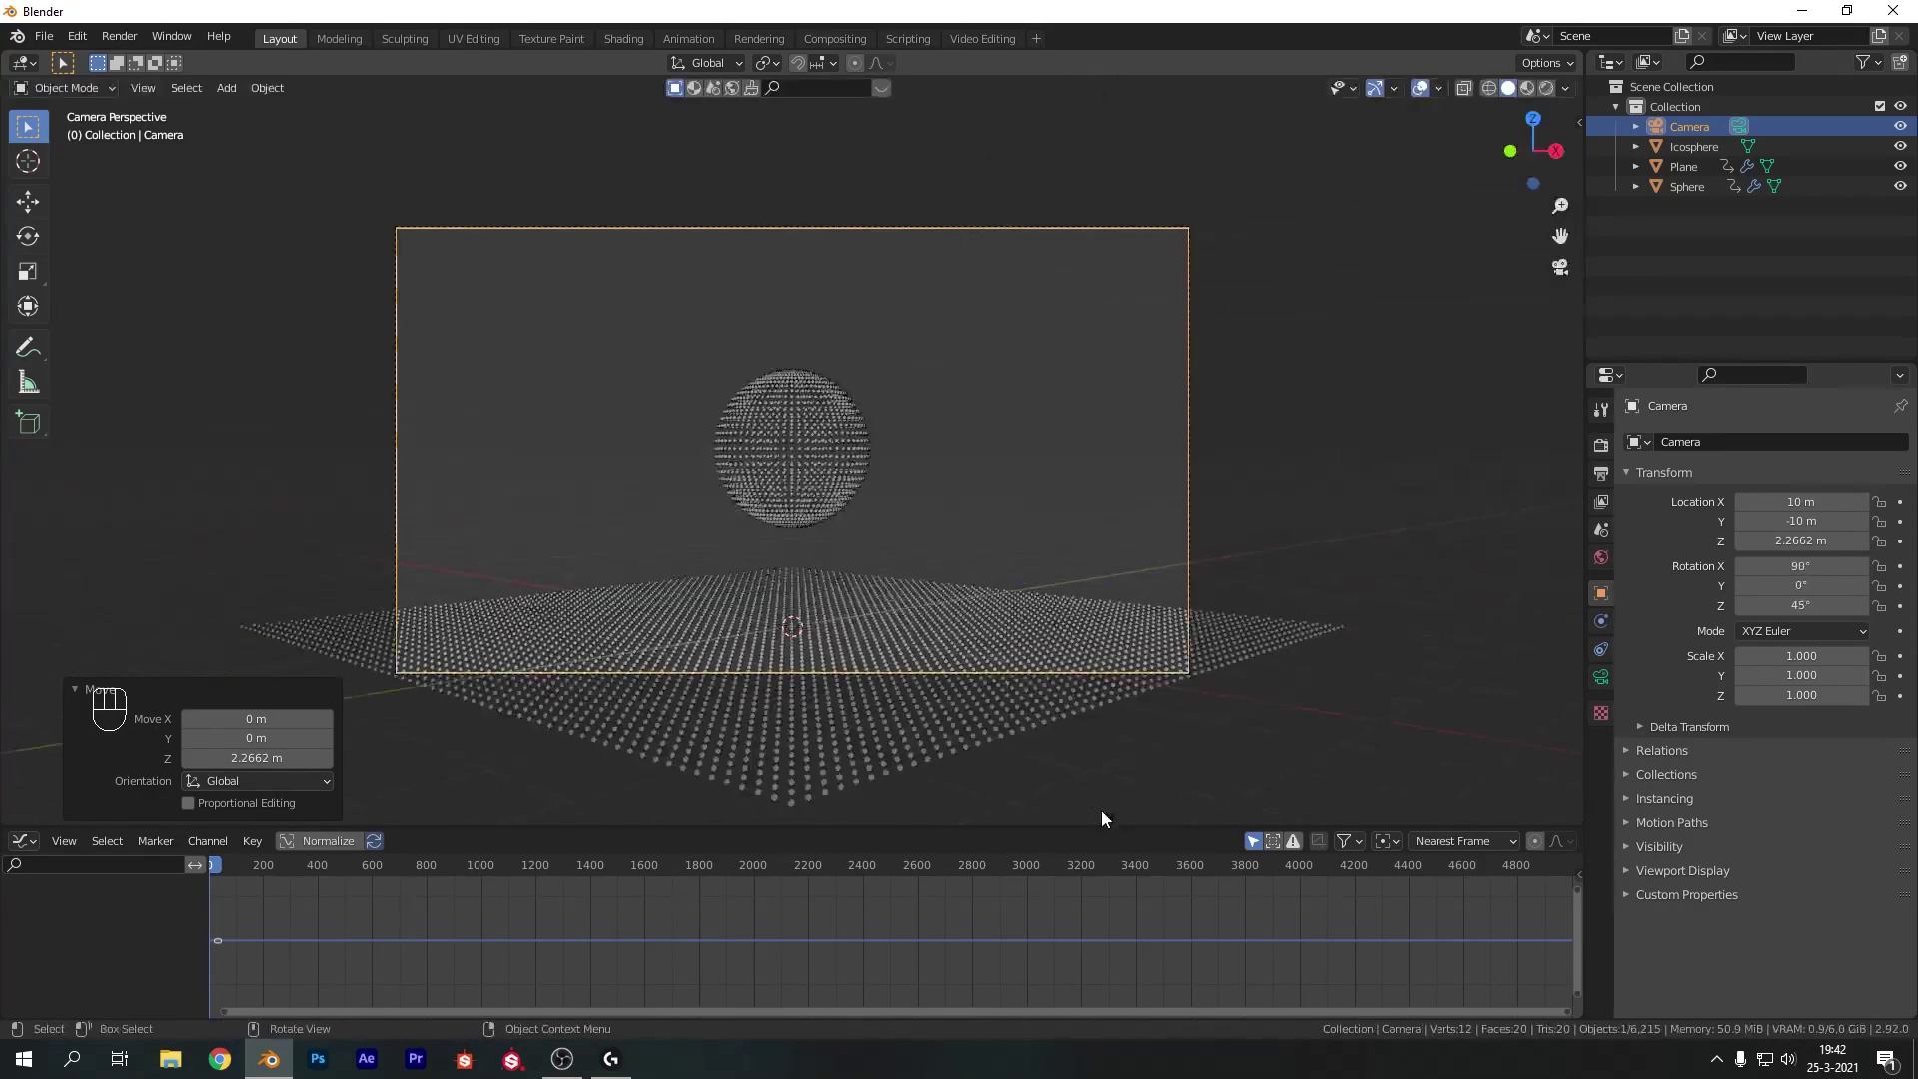
click(1849, 571)
text(90d)
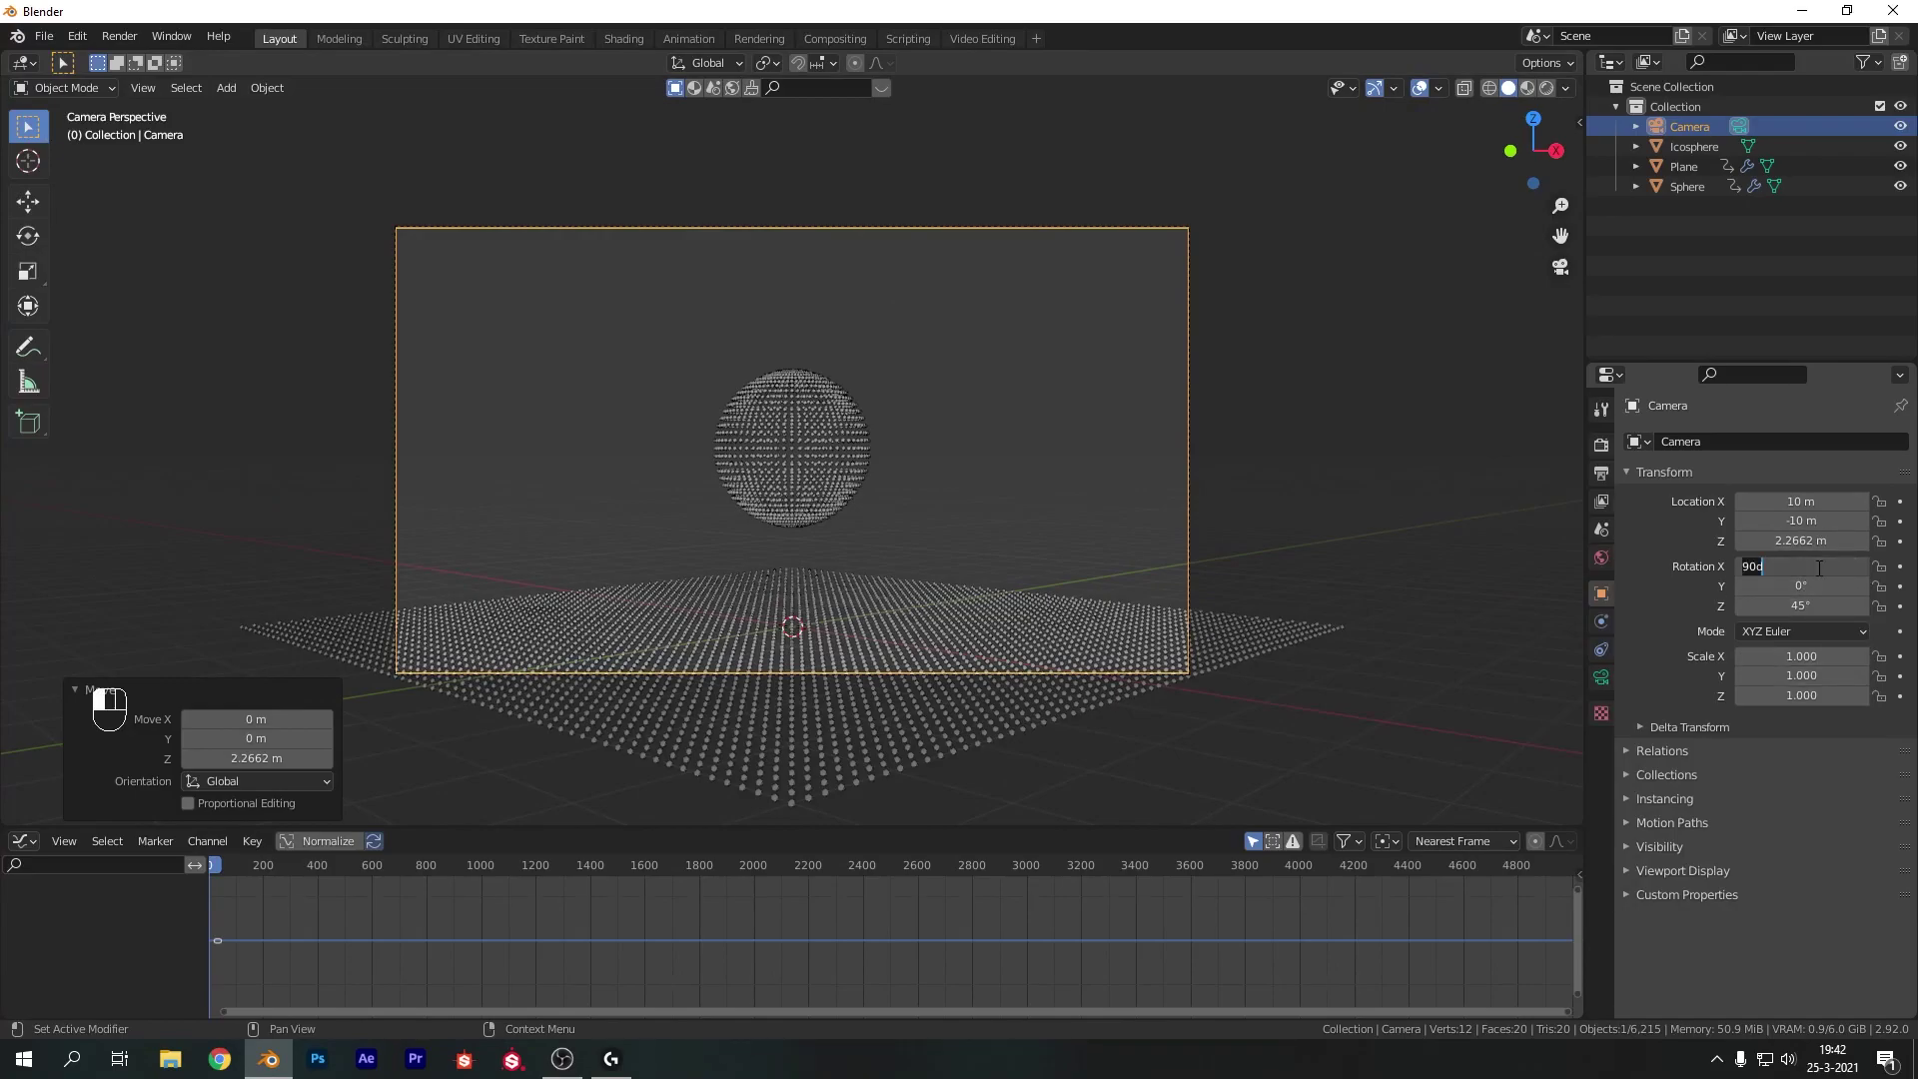
key(Return)
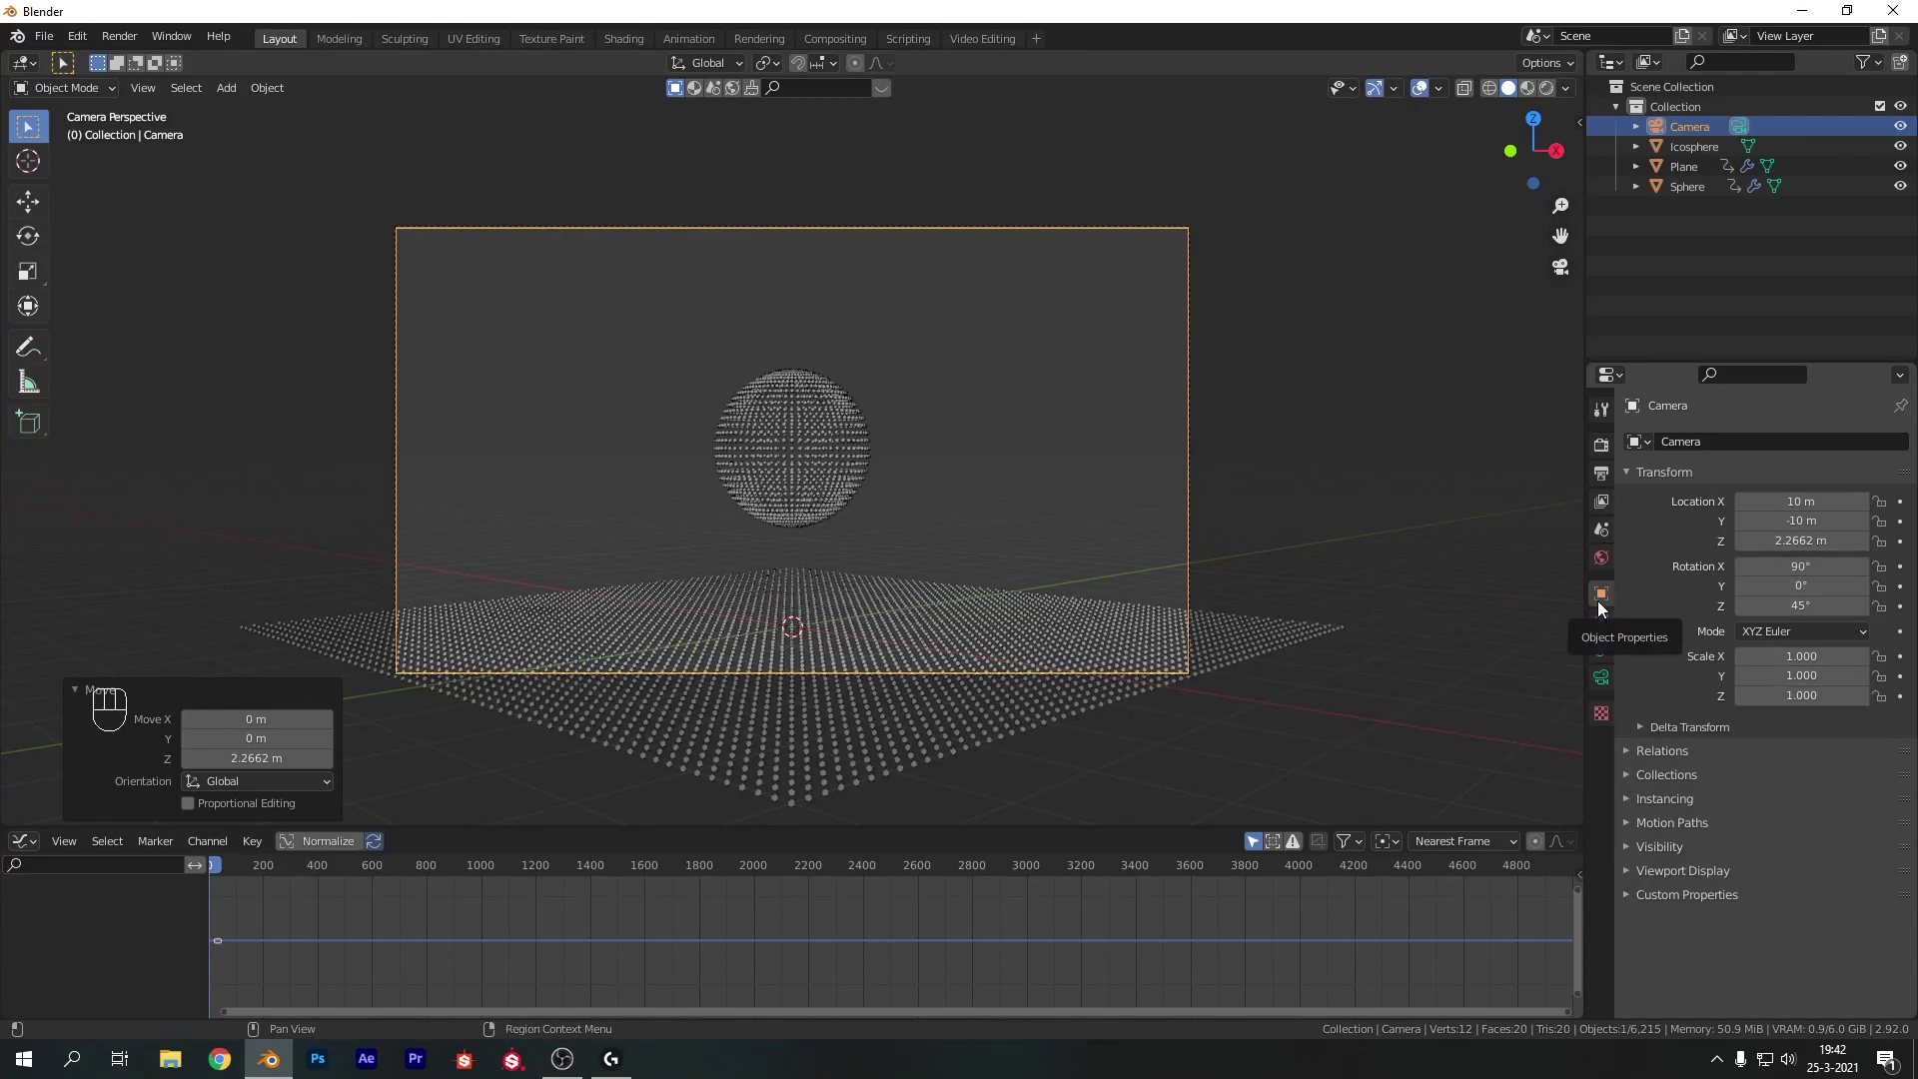
Set the camera's X rotation to 75° and raise it about 2.38 m along the global Z axis
click(1787, 566)
text(75)
key(Return)
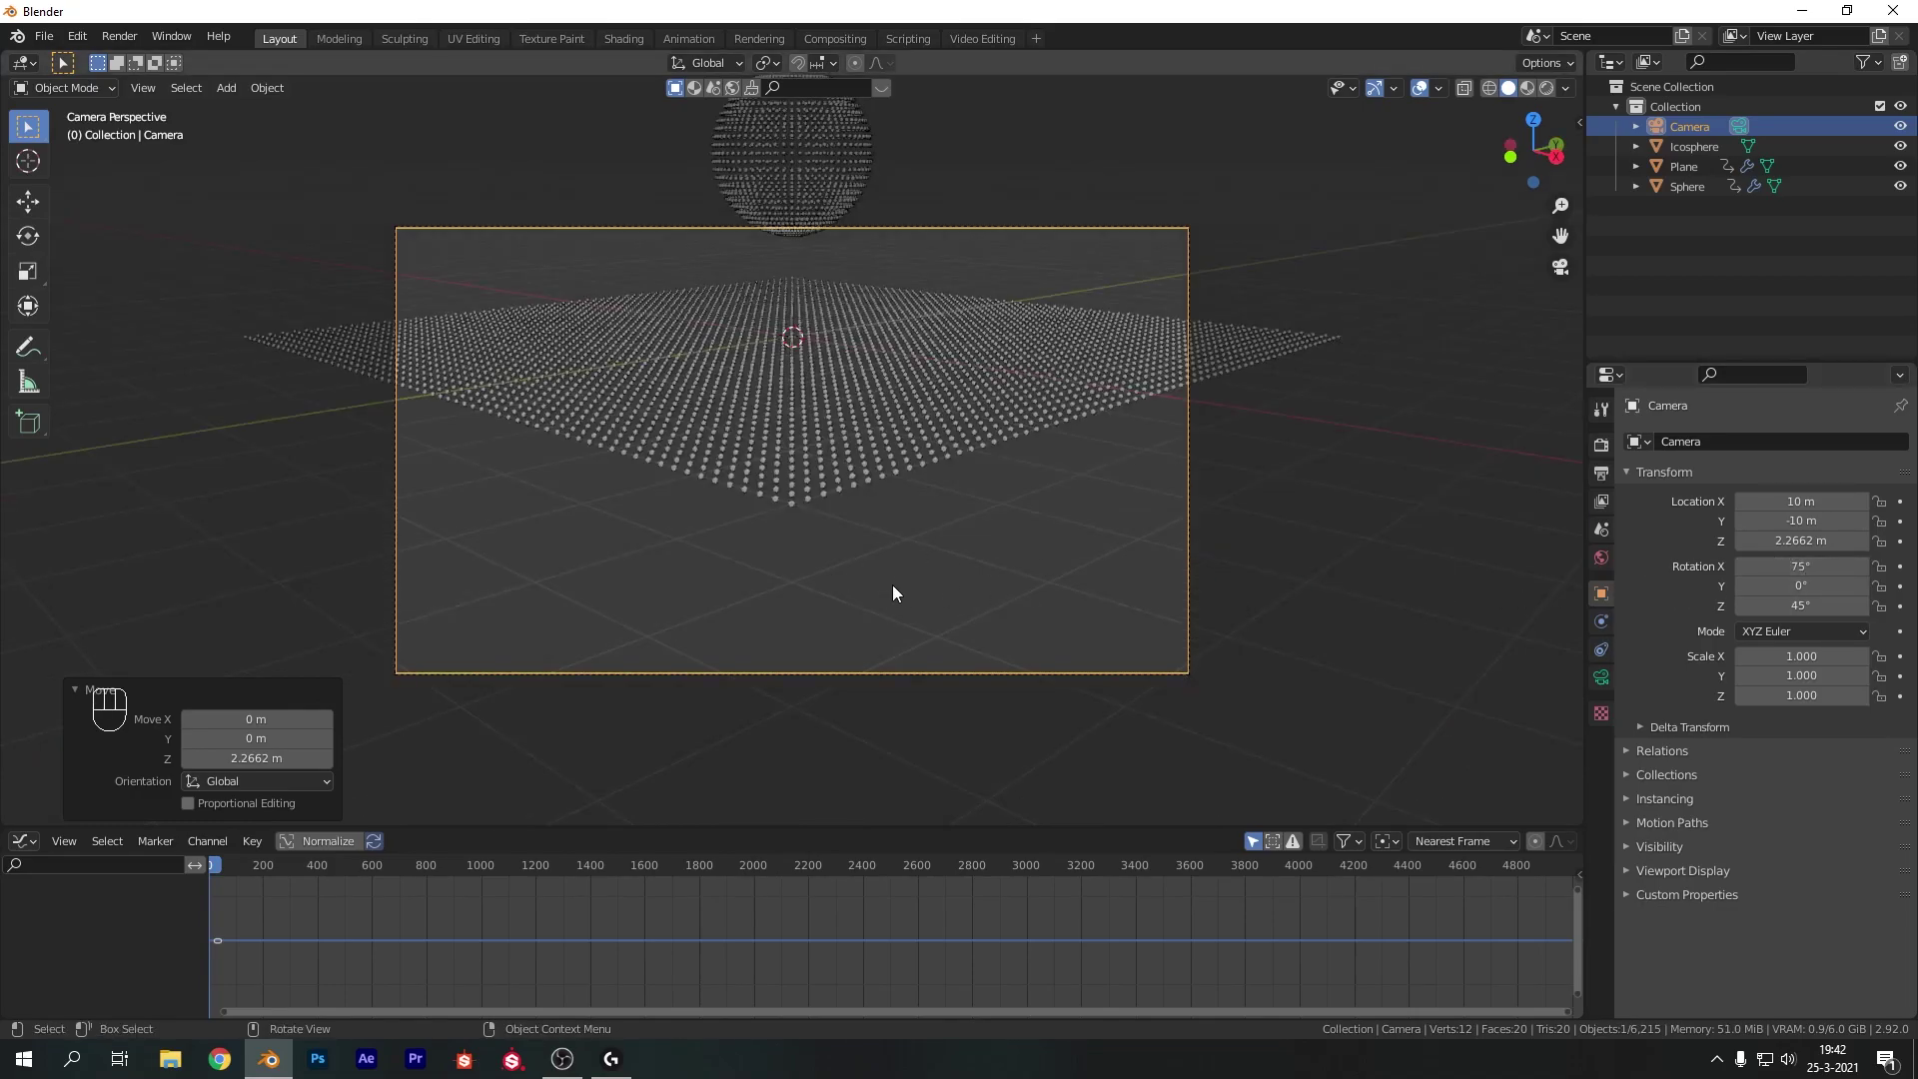
key(g)
key(z)
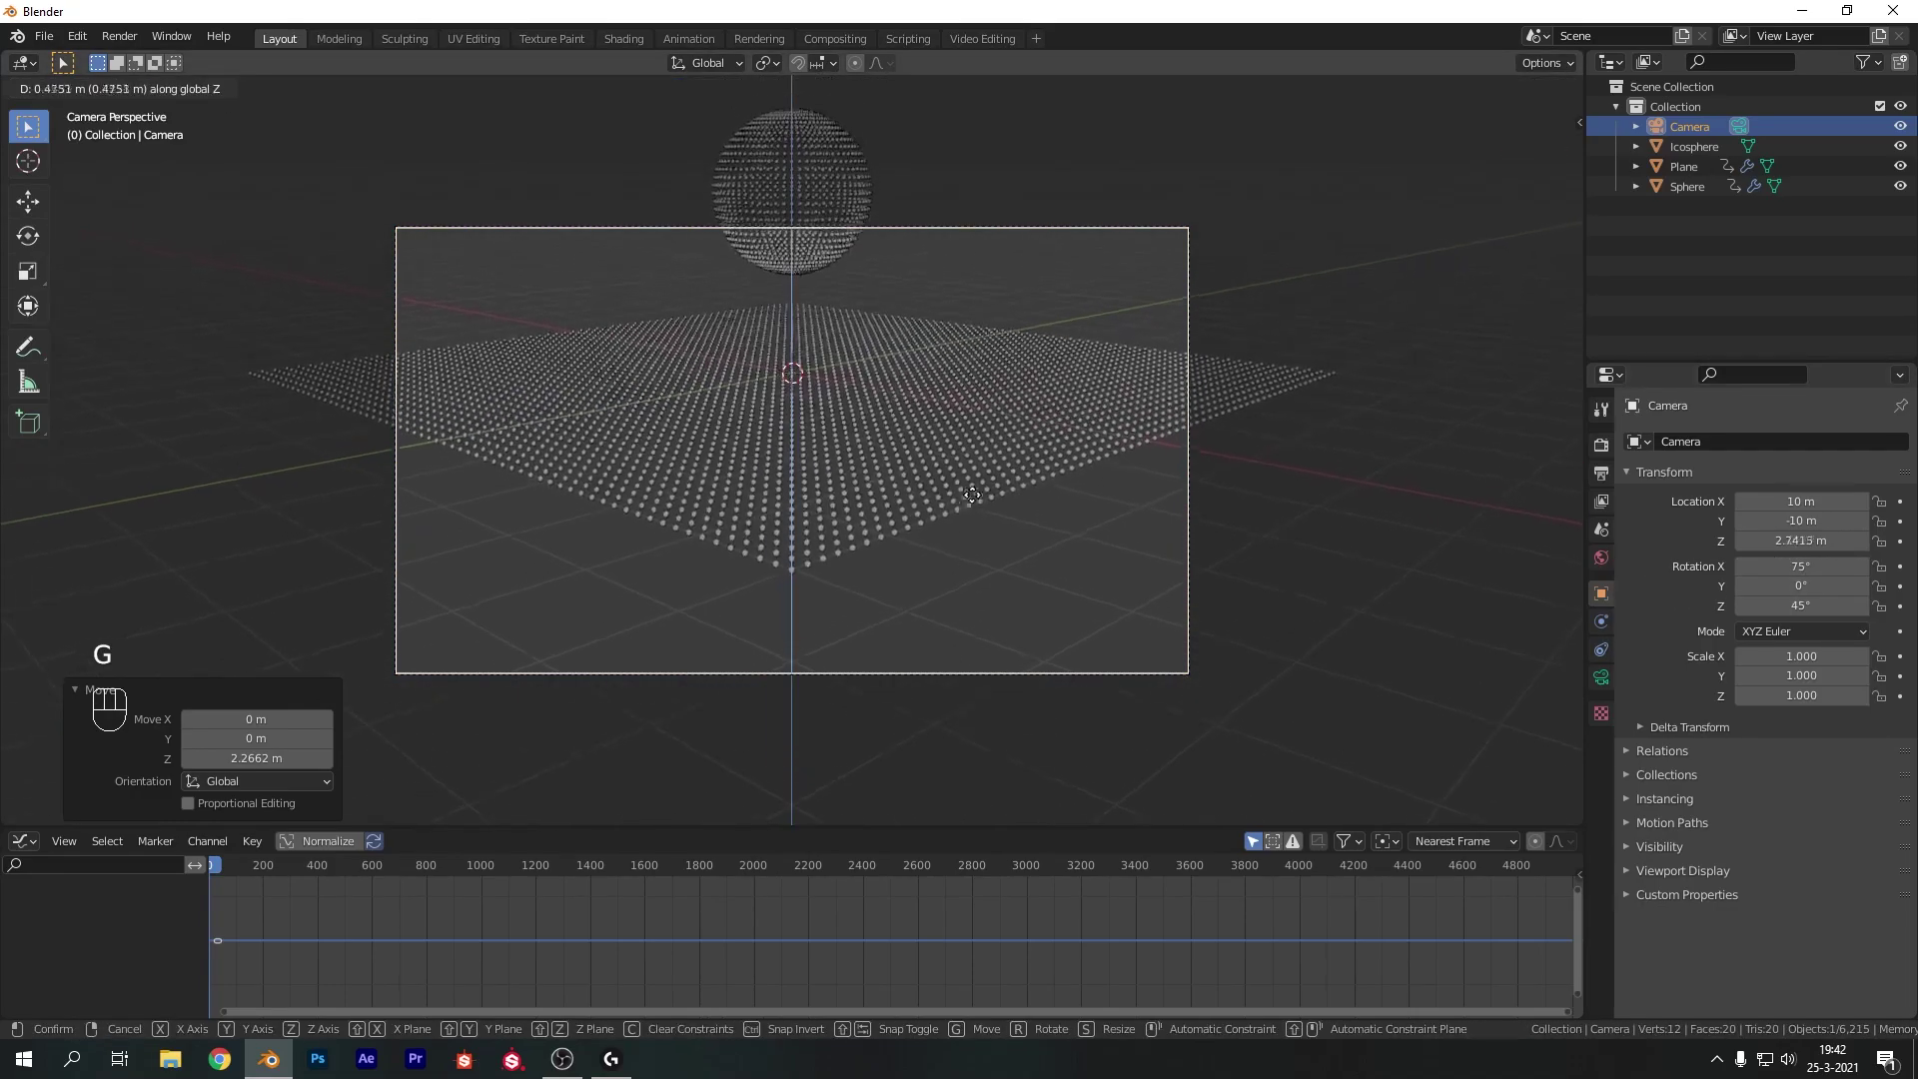
click(1059, 122)
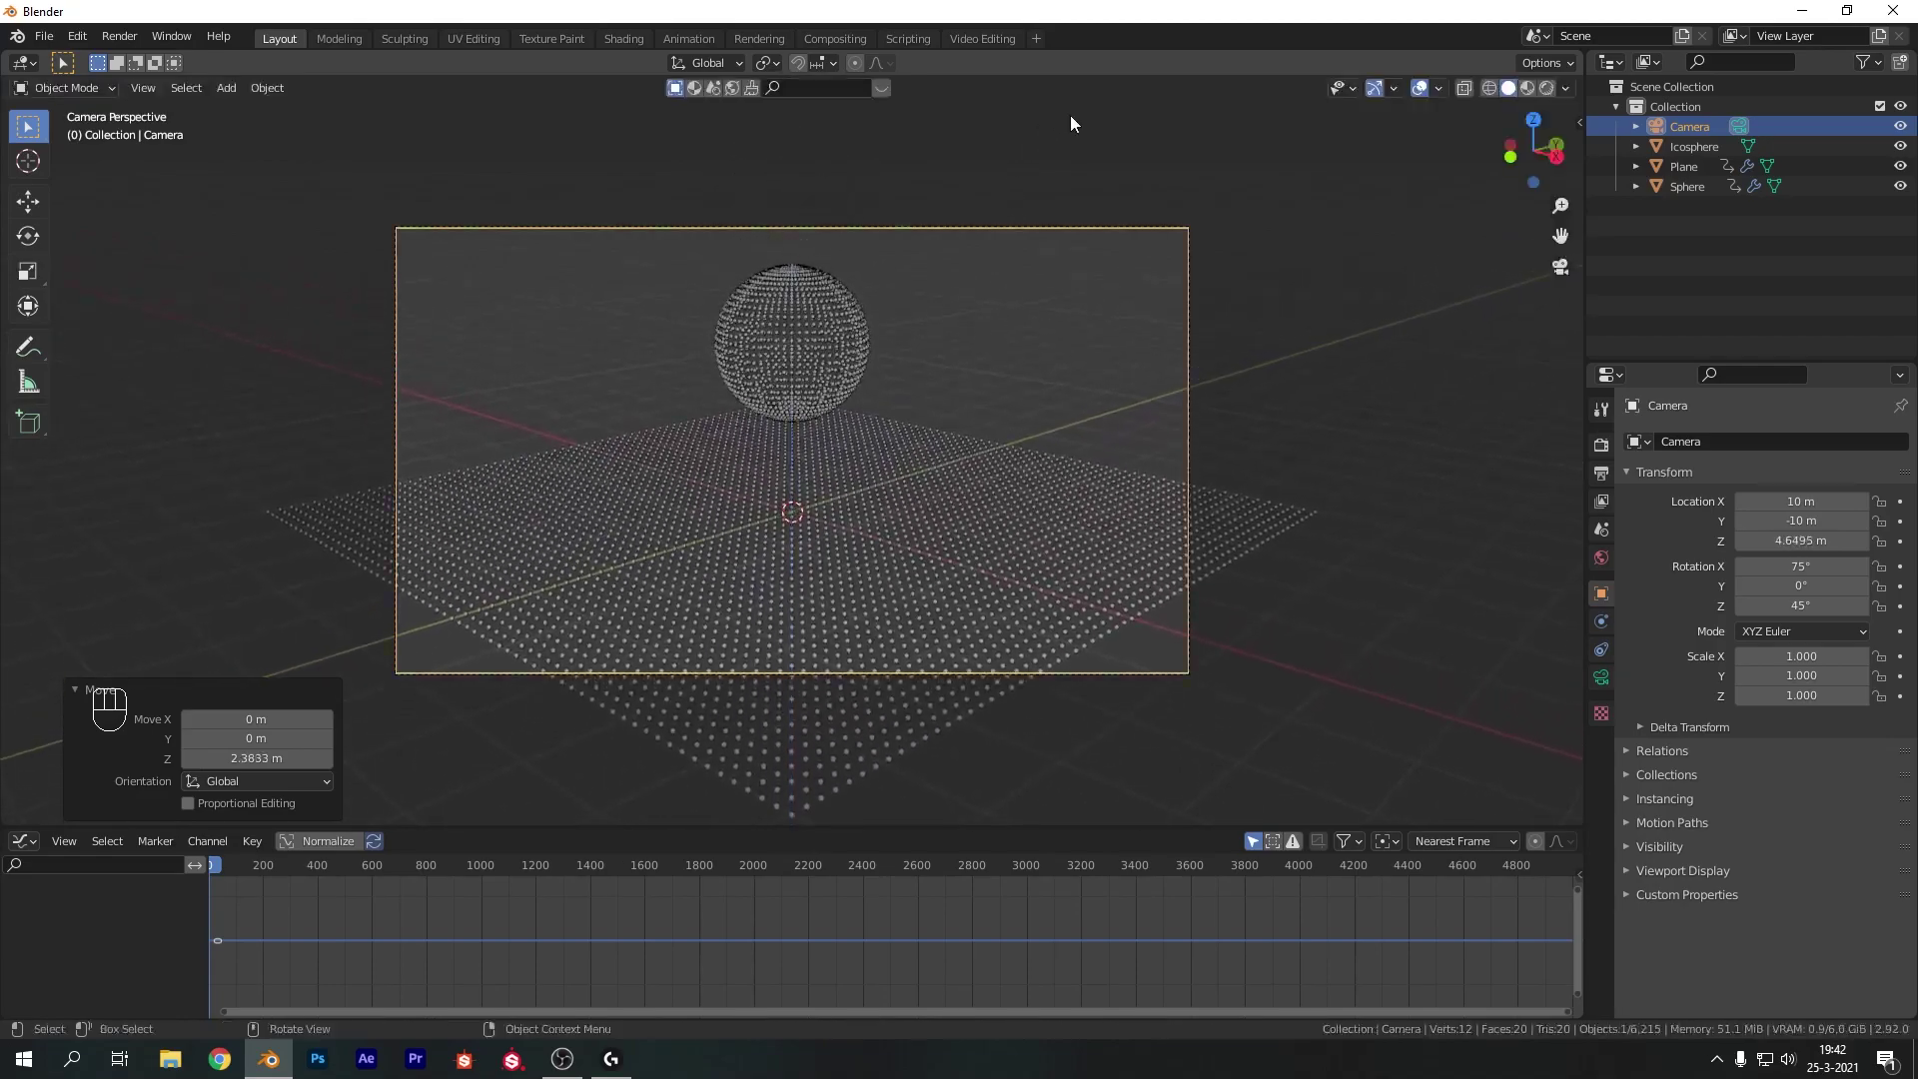
Set the camera's focal length to 30 mm, lower it about 0.7 m along the global Z axis, and deselect it
click(1601, 678)
double_click(1781, 535)
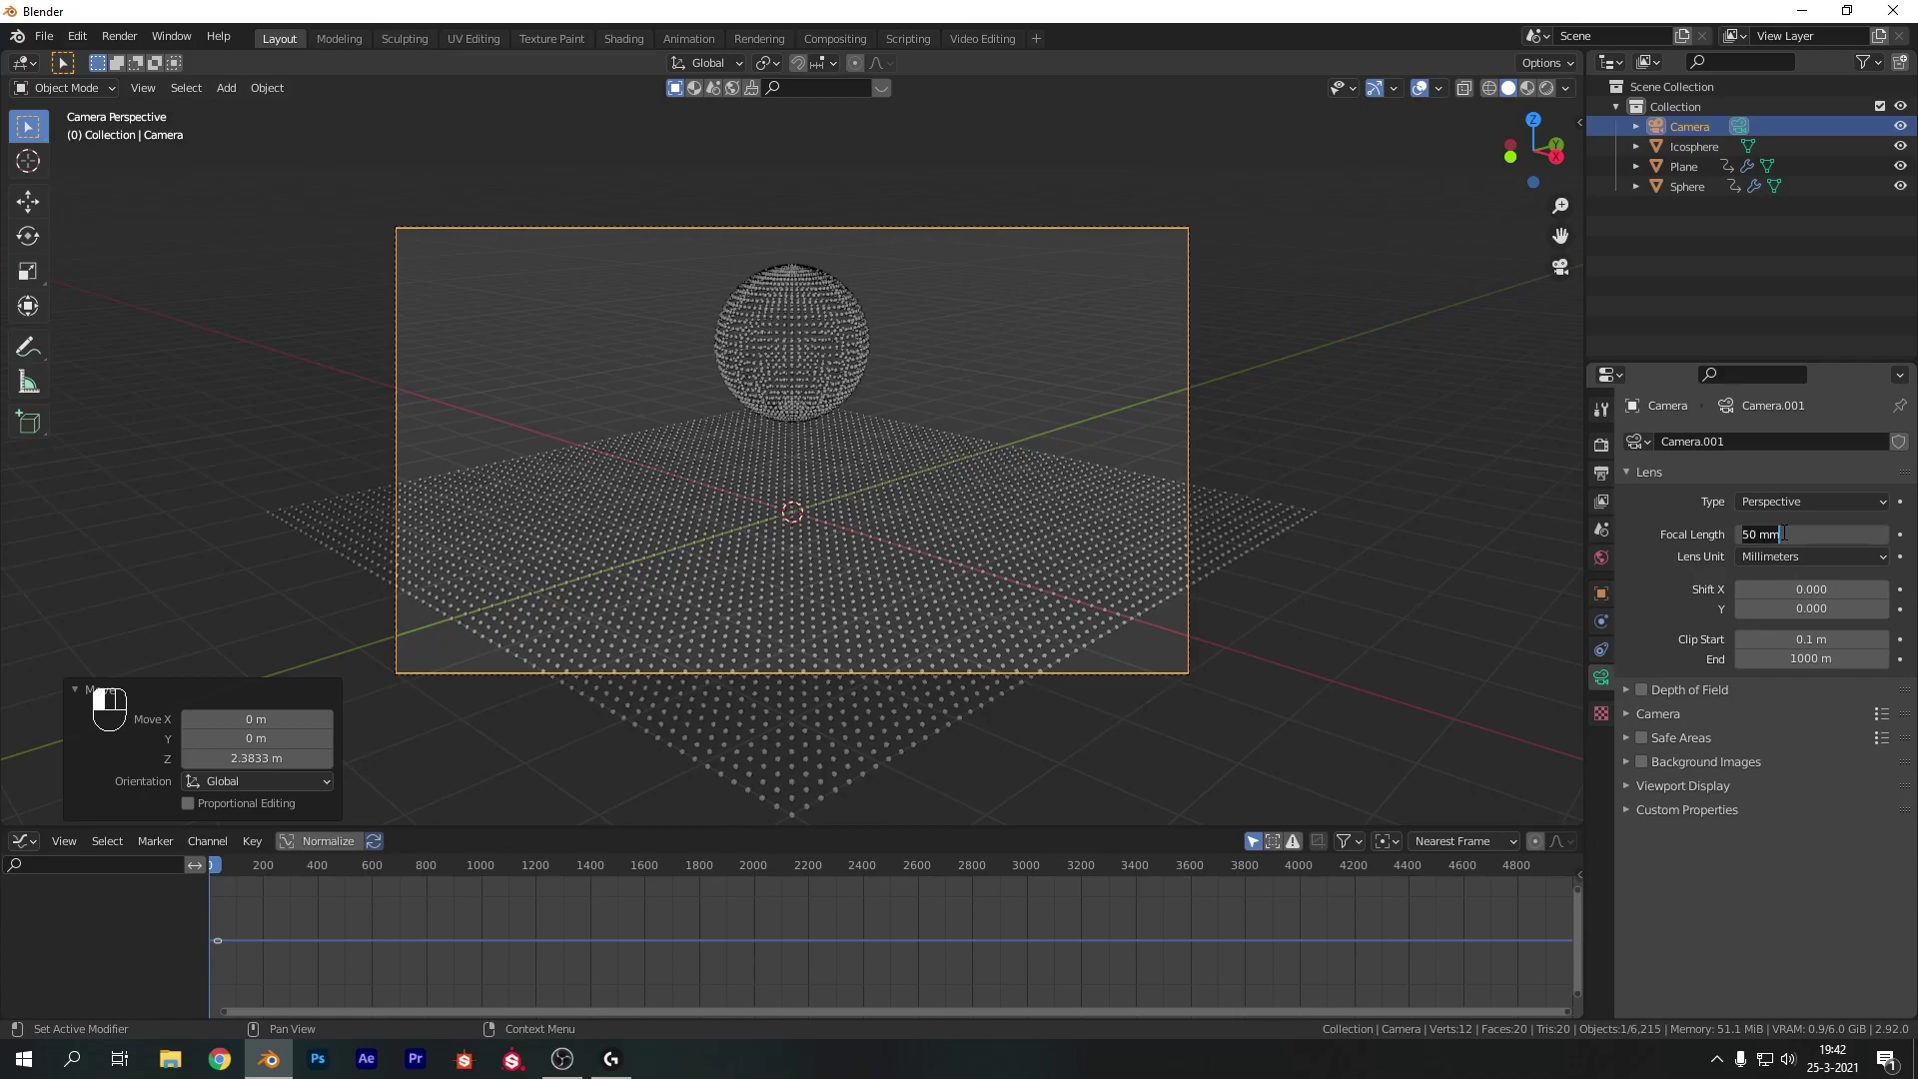
text(30)
key(Return)
key(g)
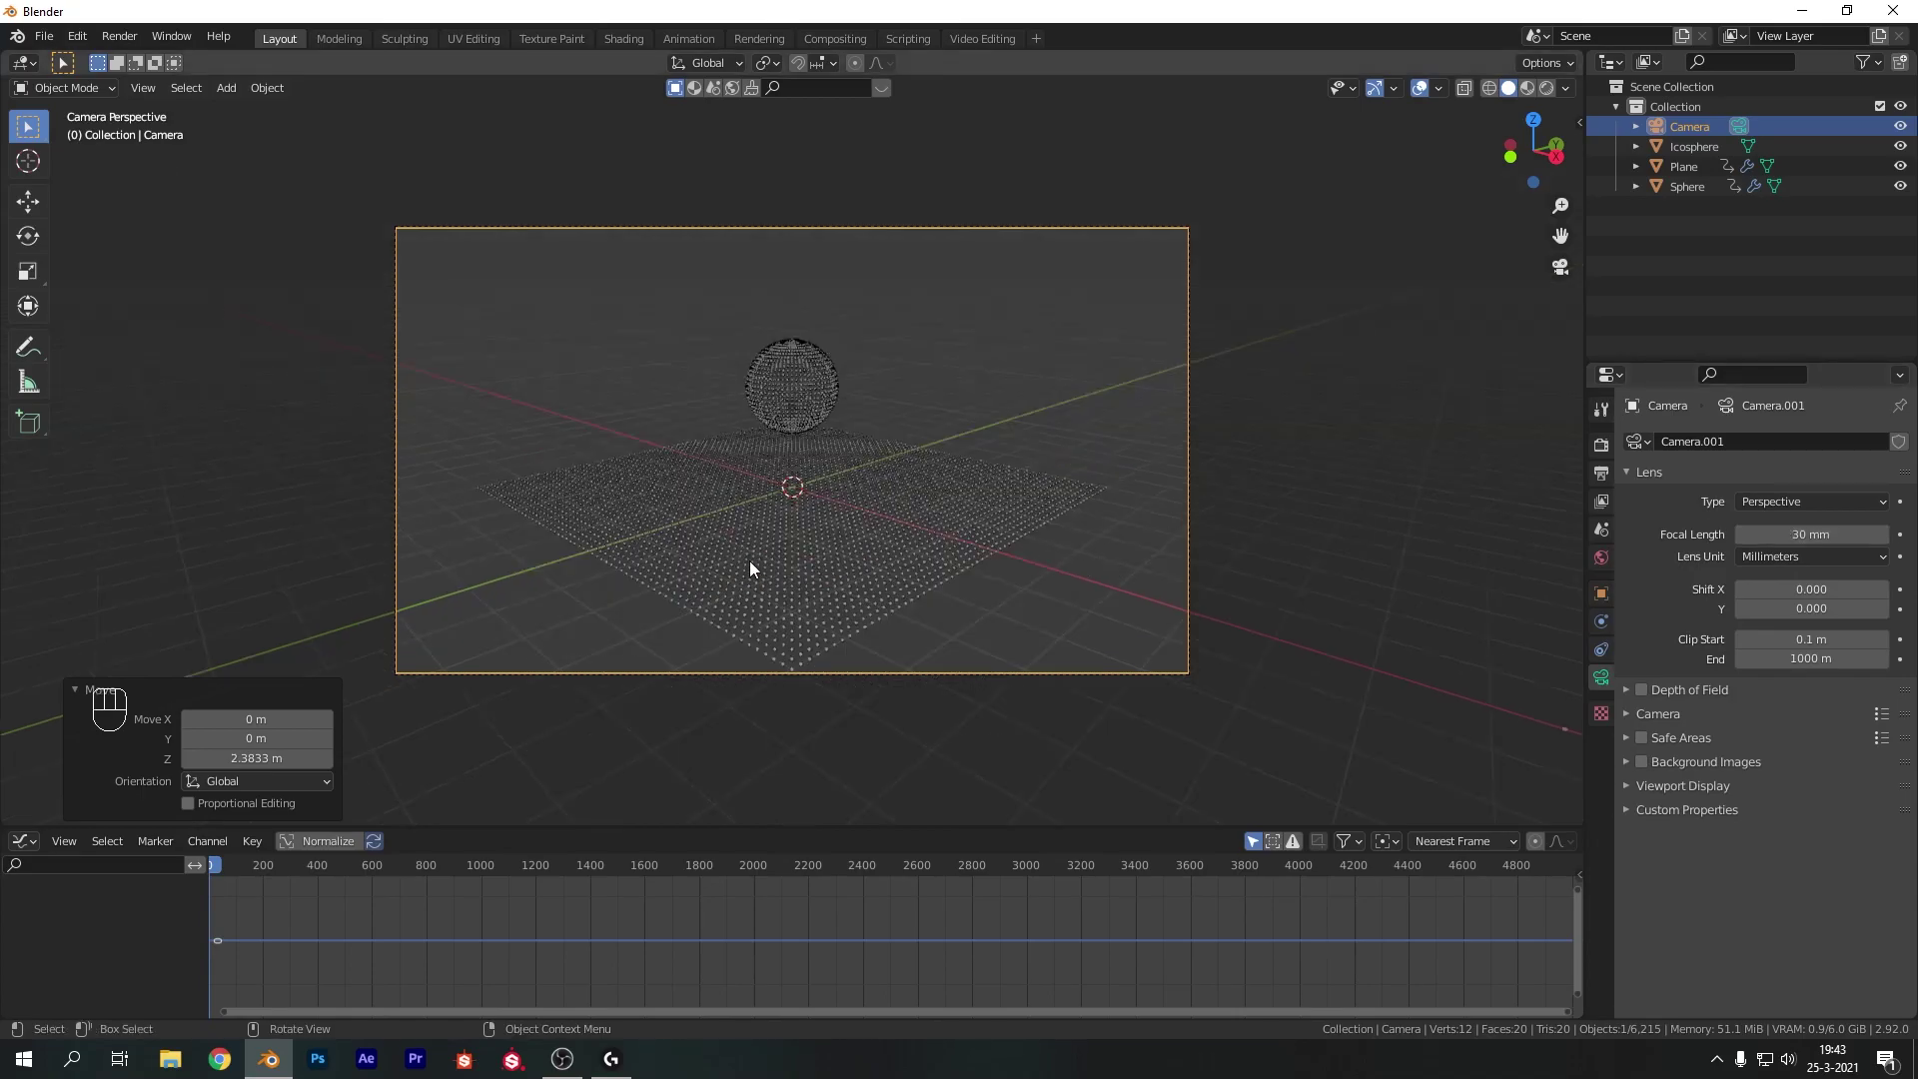
key(z)
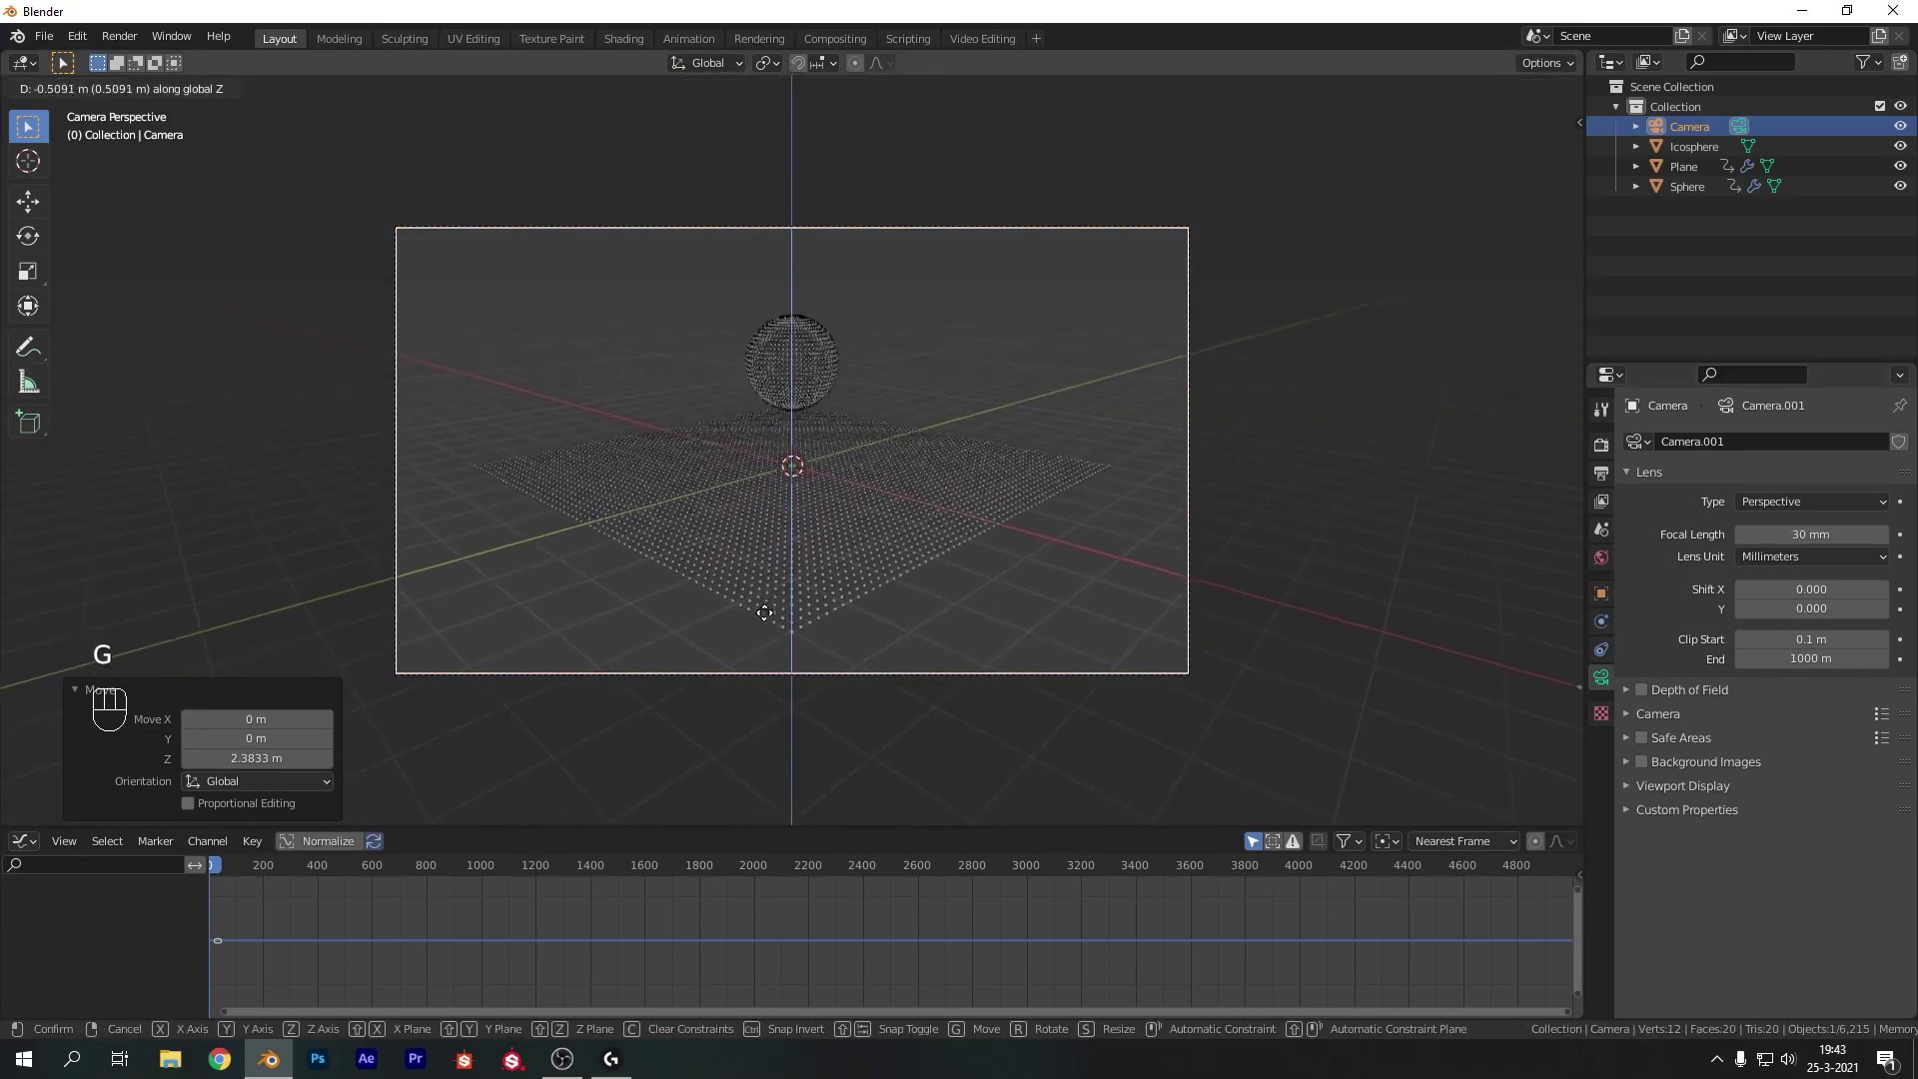
click(762, 629)
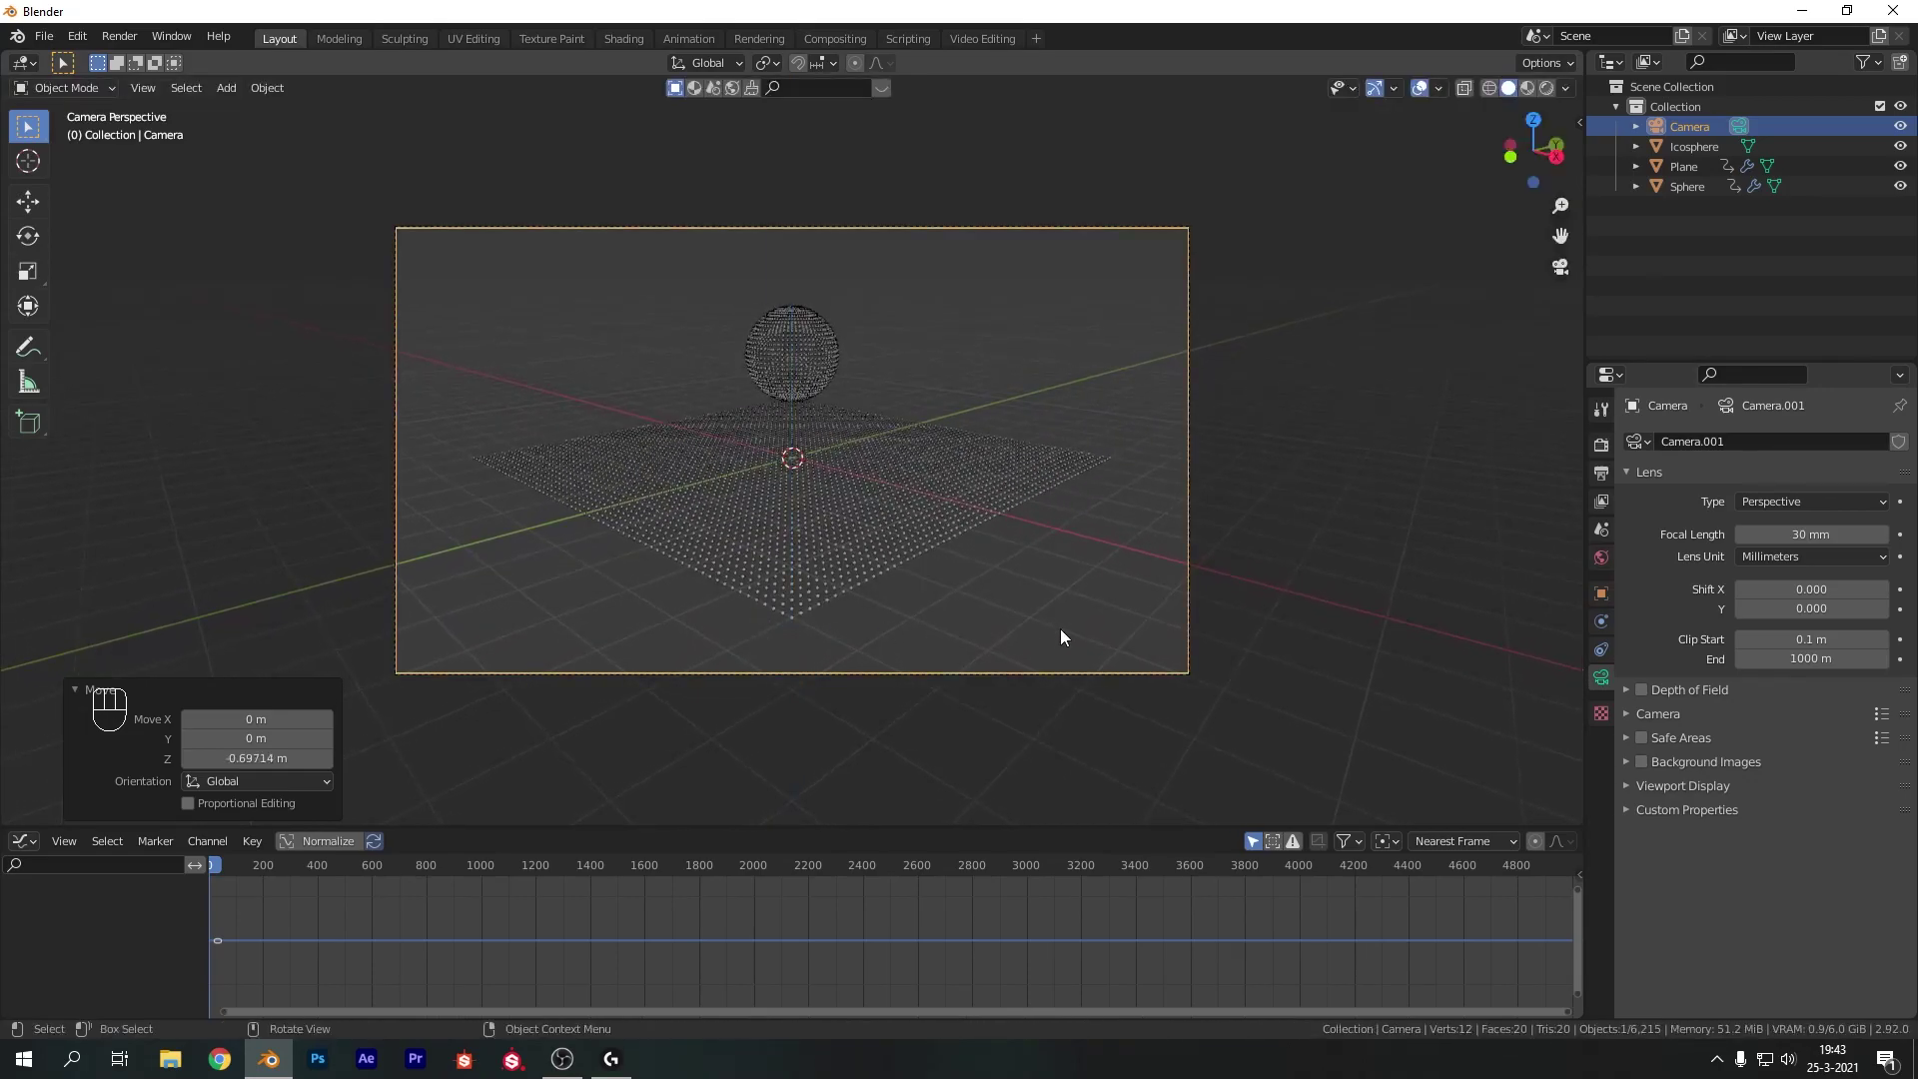
click(1337, 401)
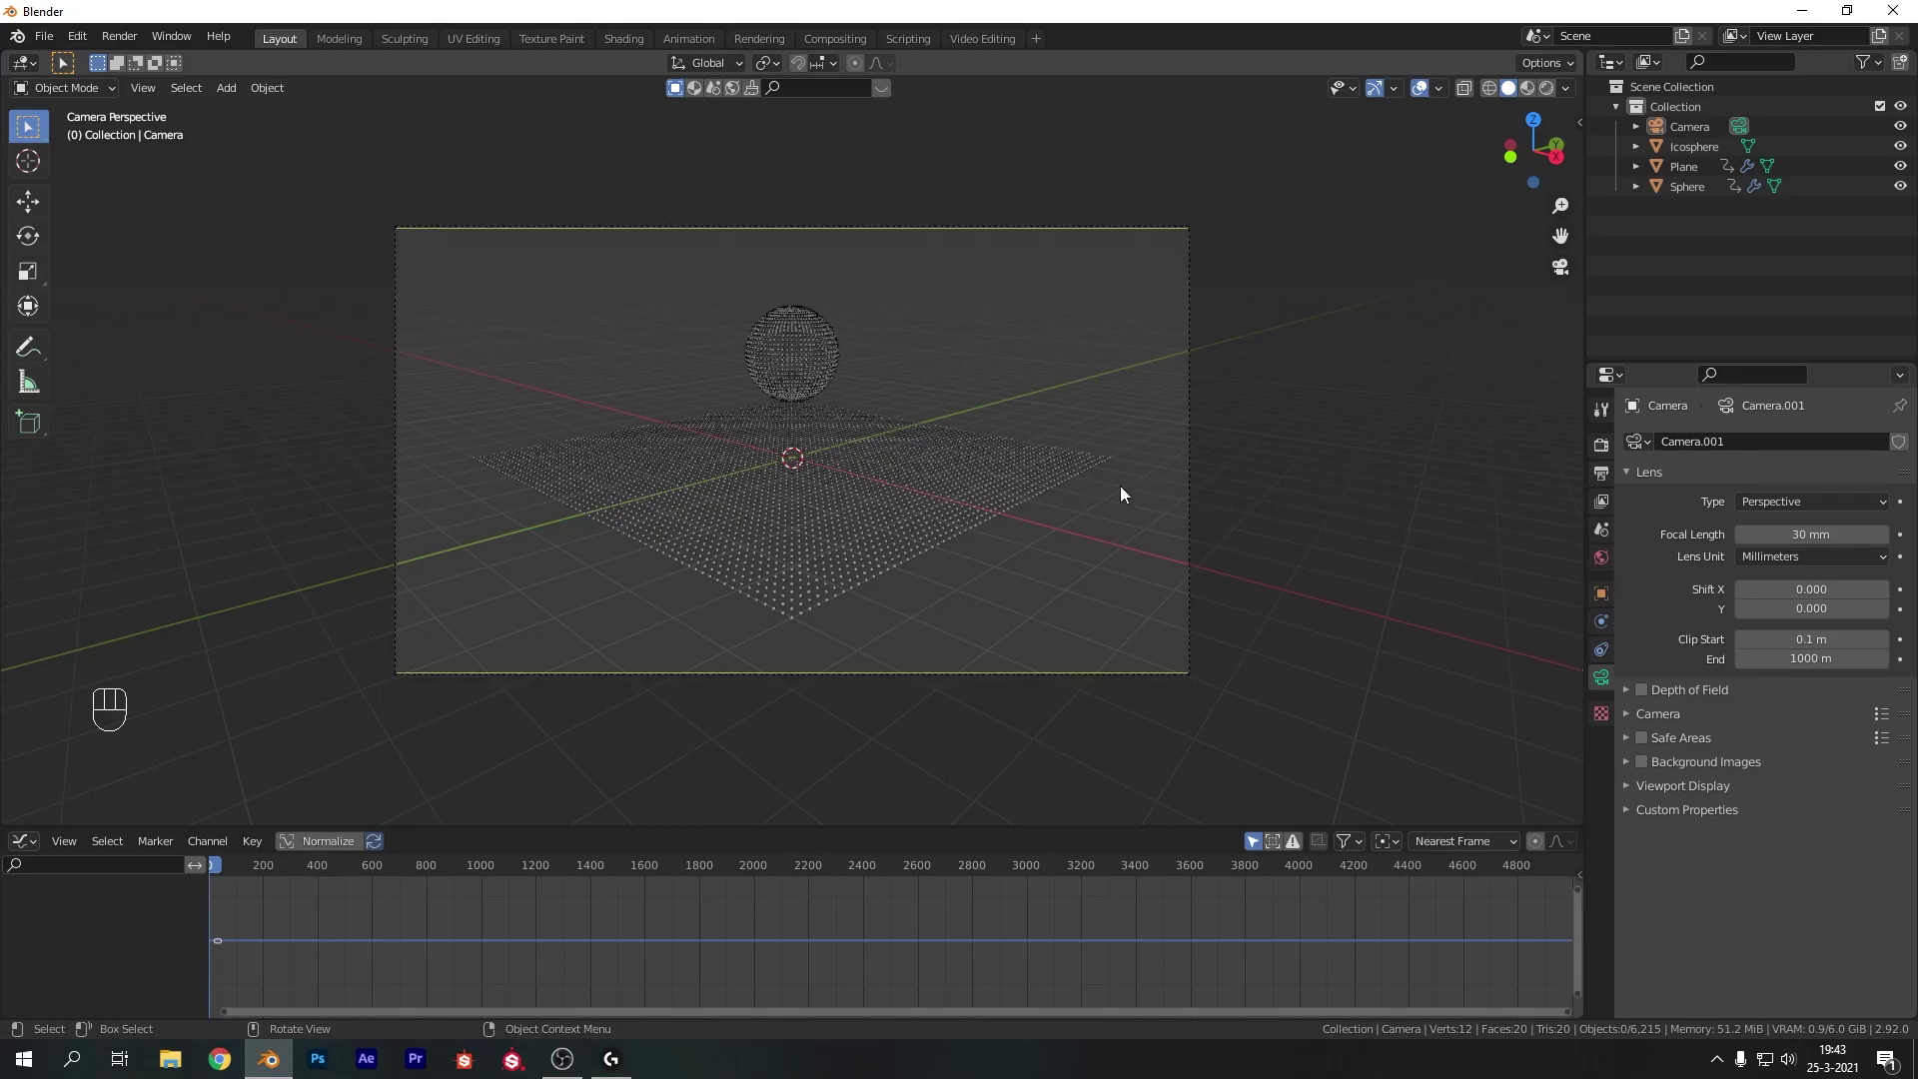
Switch the viewport to rendered shading and hide its overlays
key(z)
click(1025, 387)
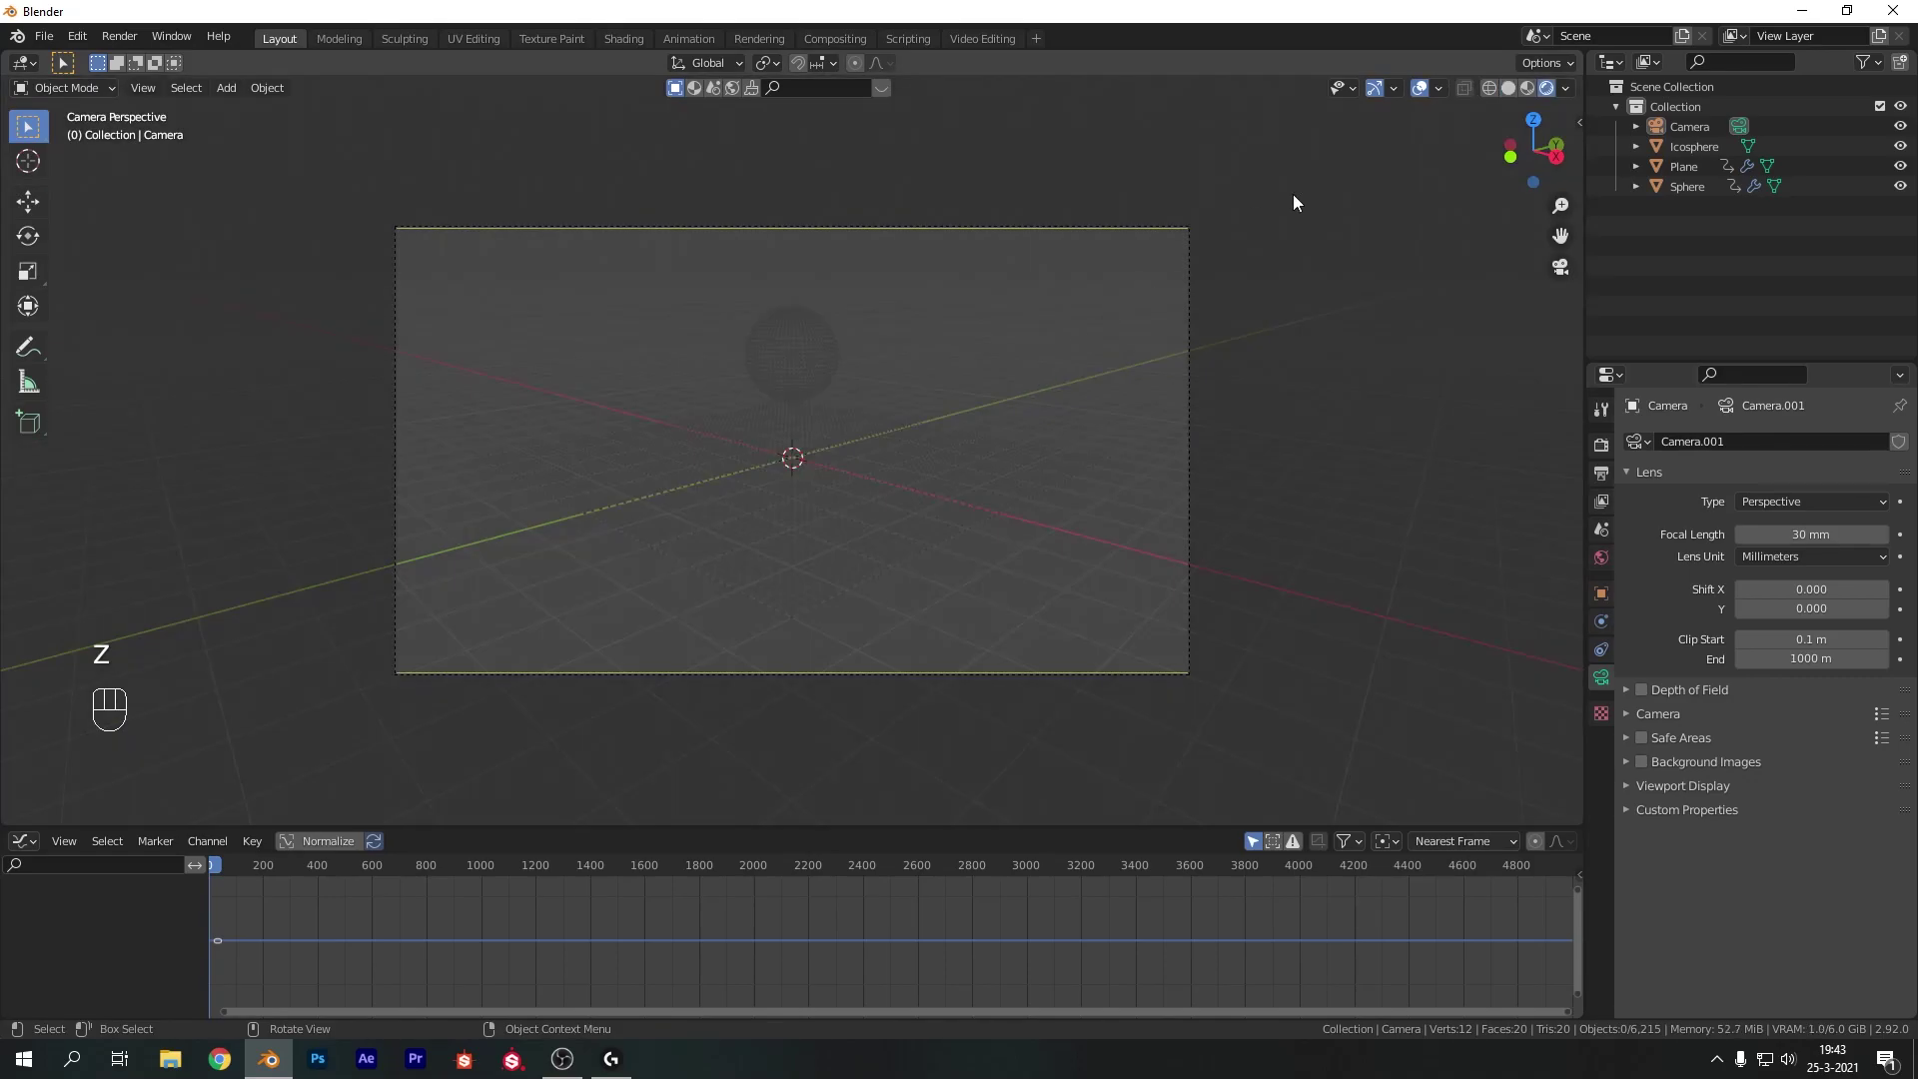
click(1417, 90)
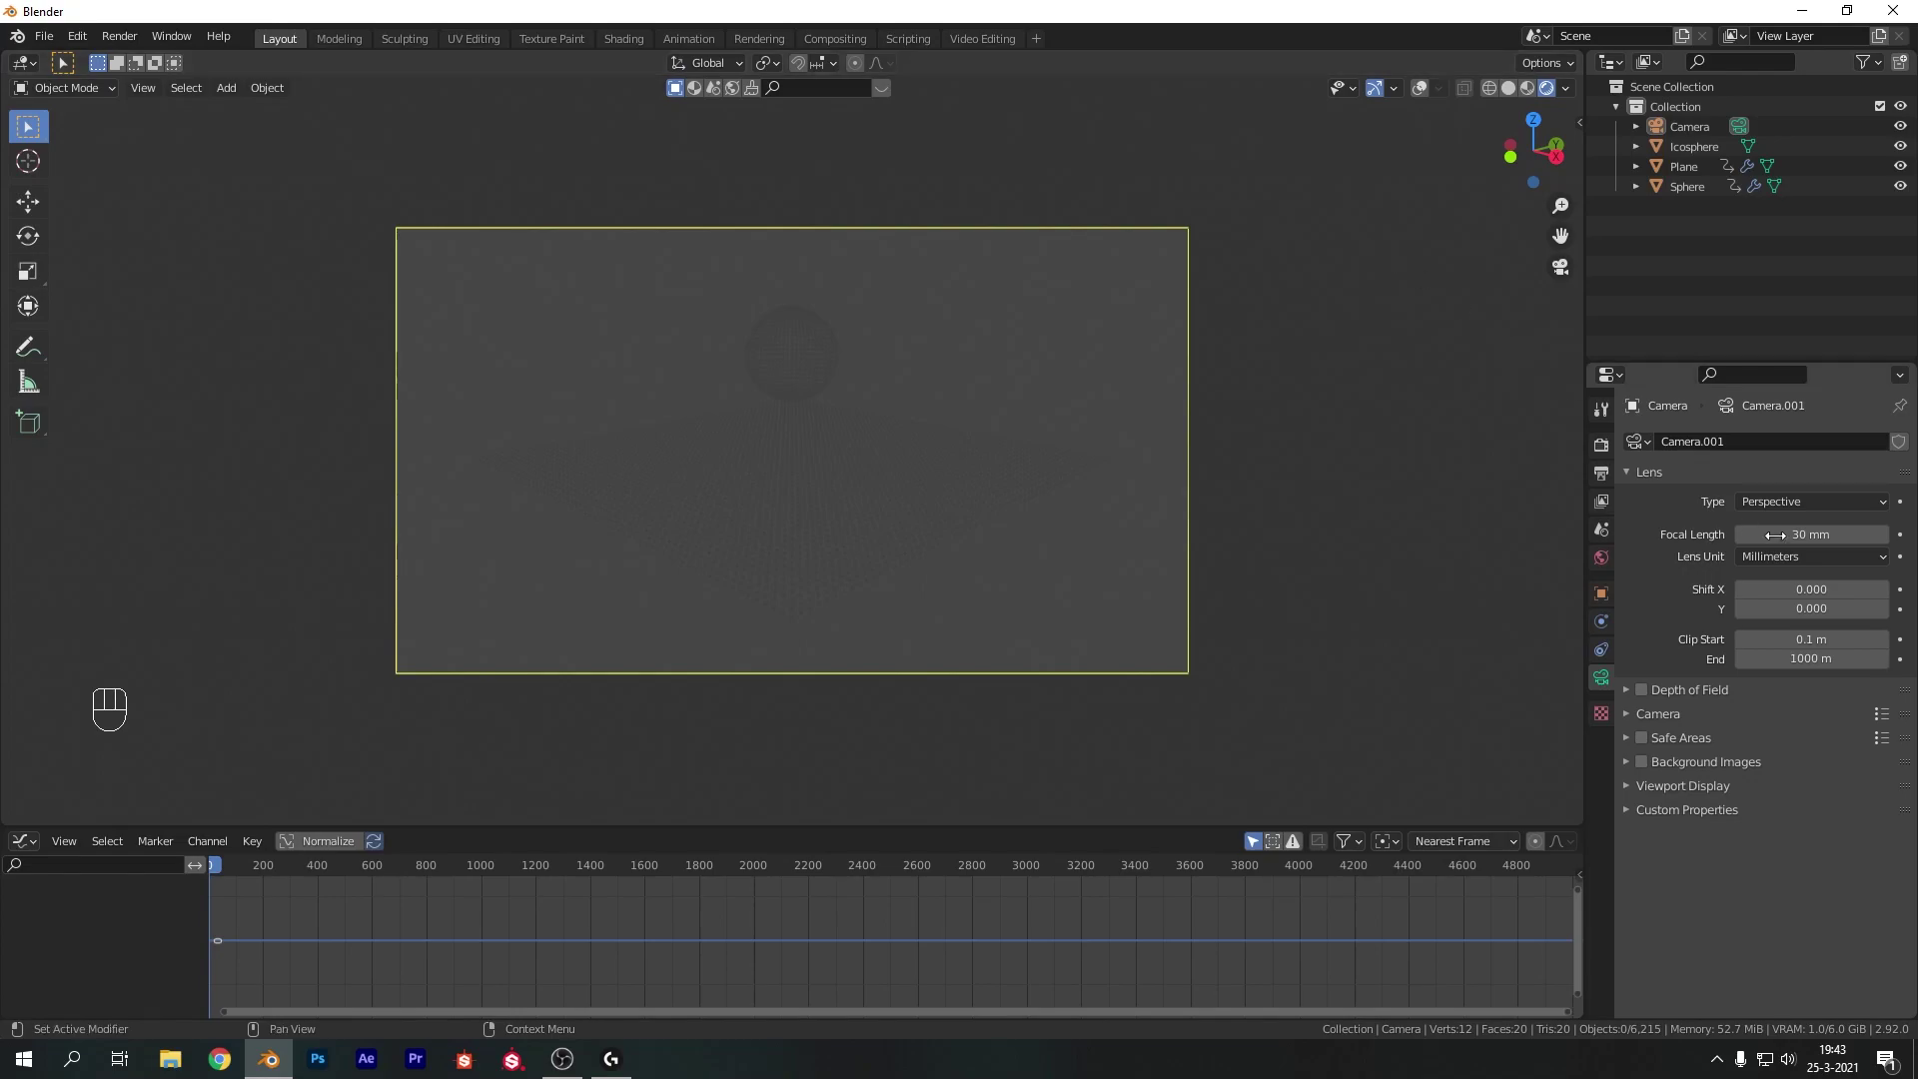
Set the world's background colour to black
click(1601, 560)
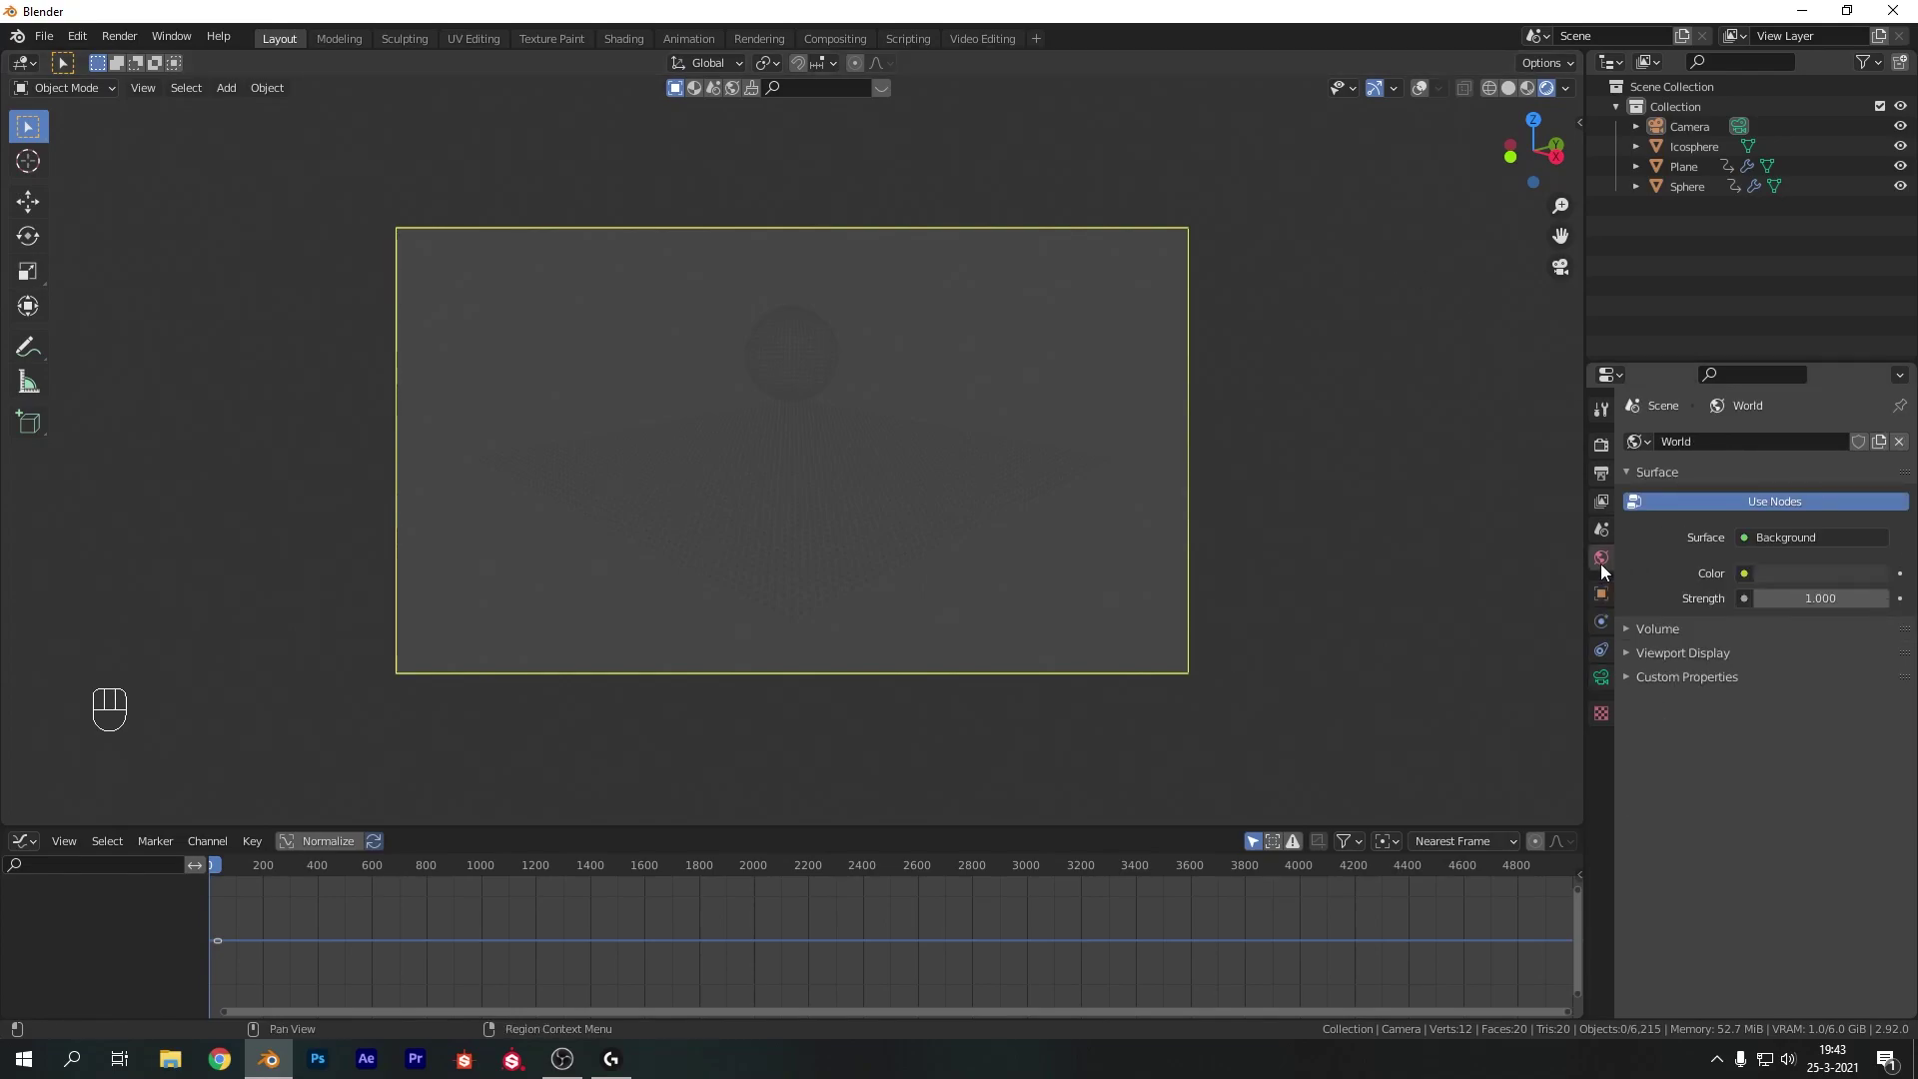
click(1814, 575)
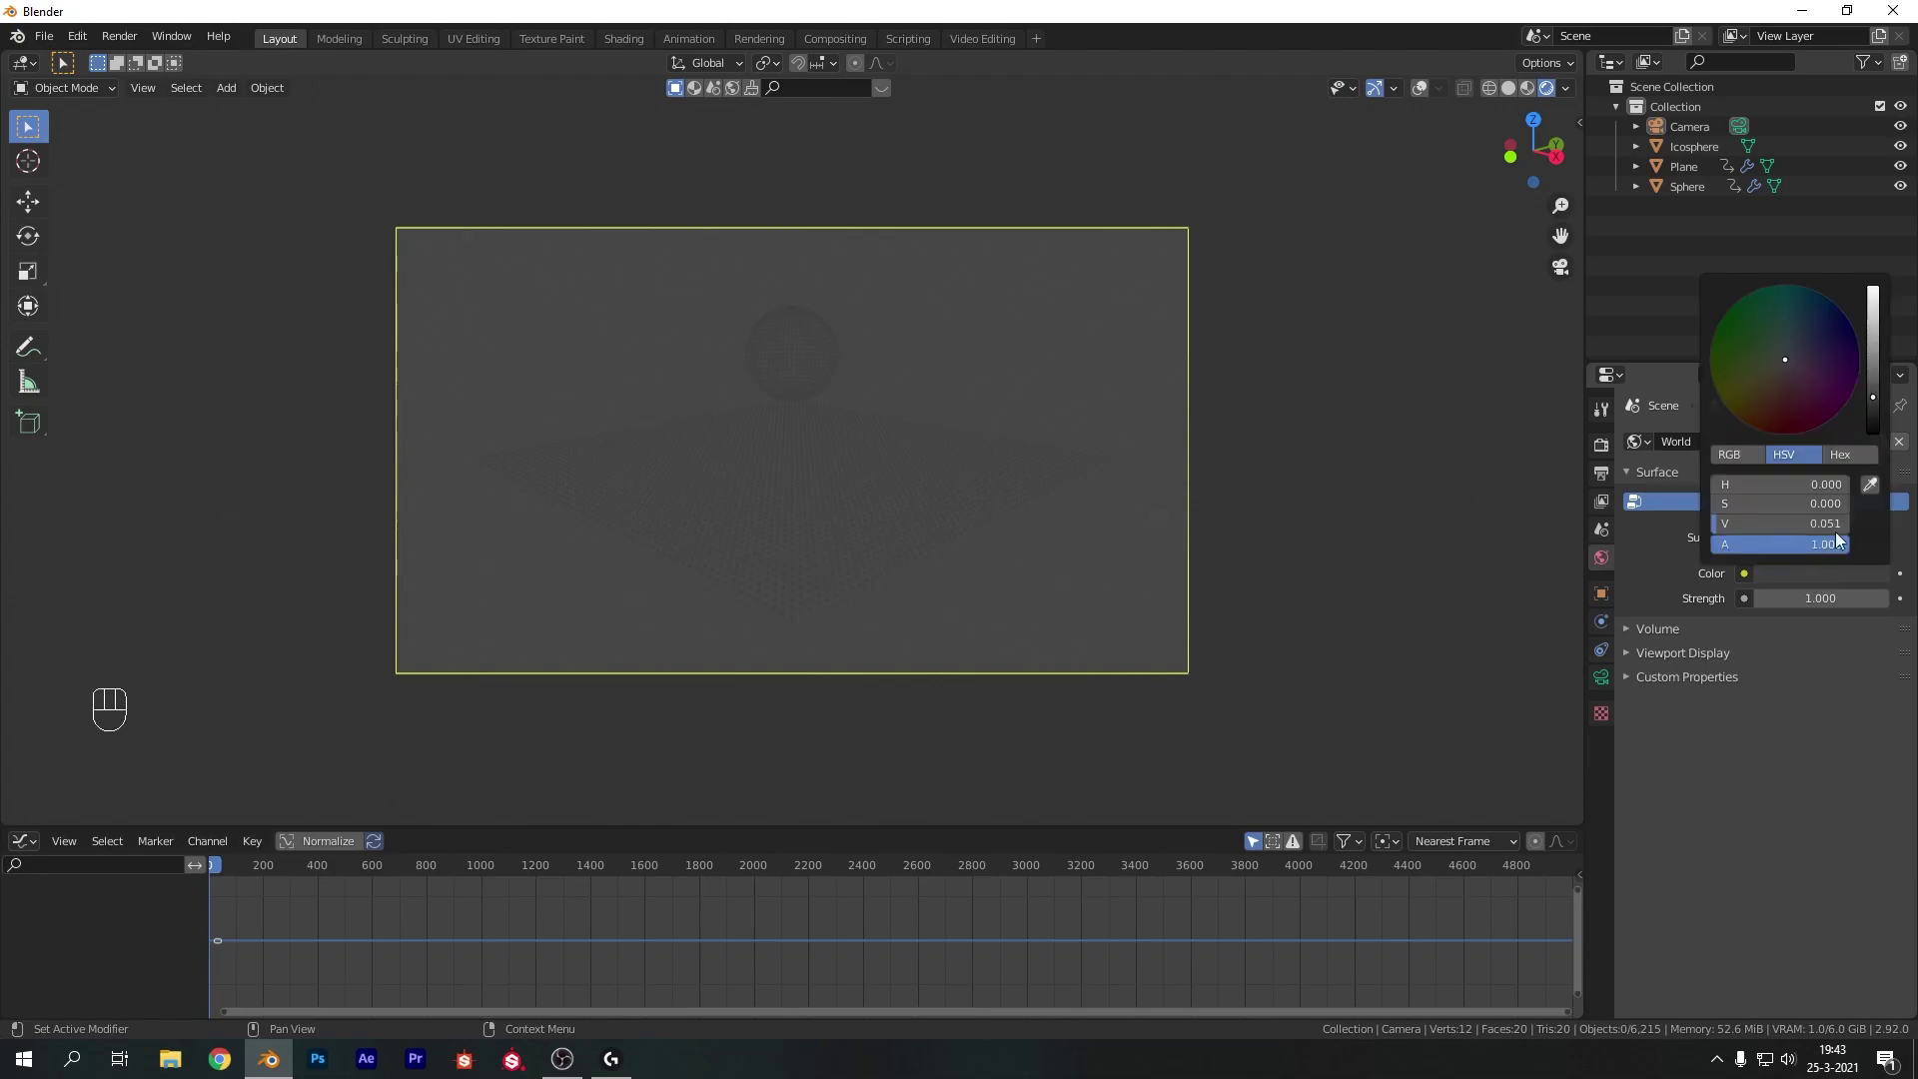
drag(1873, 398, 1874, 440)
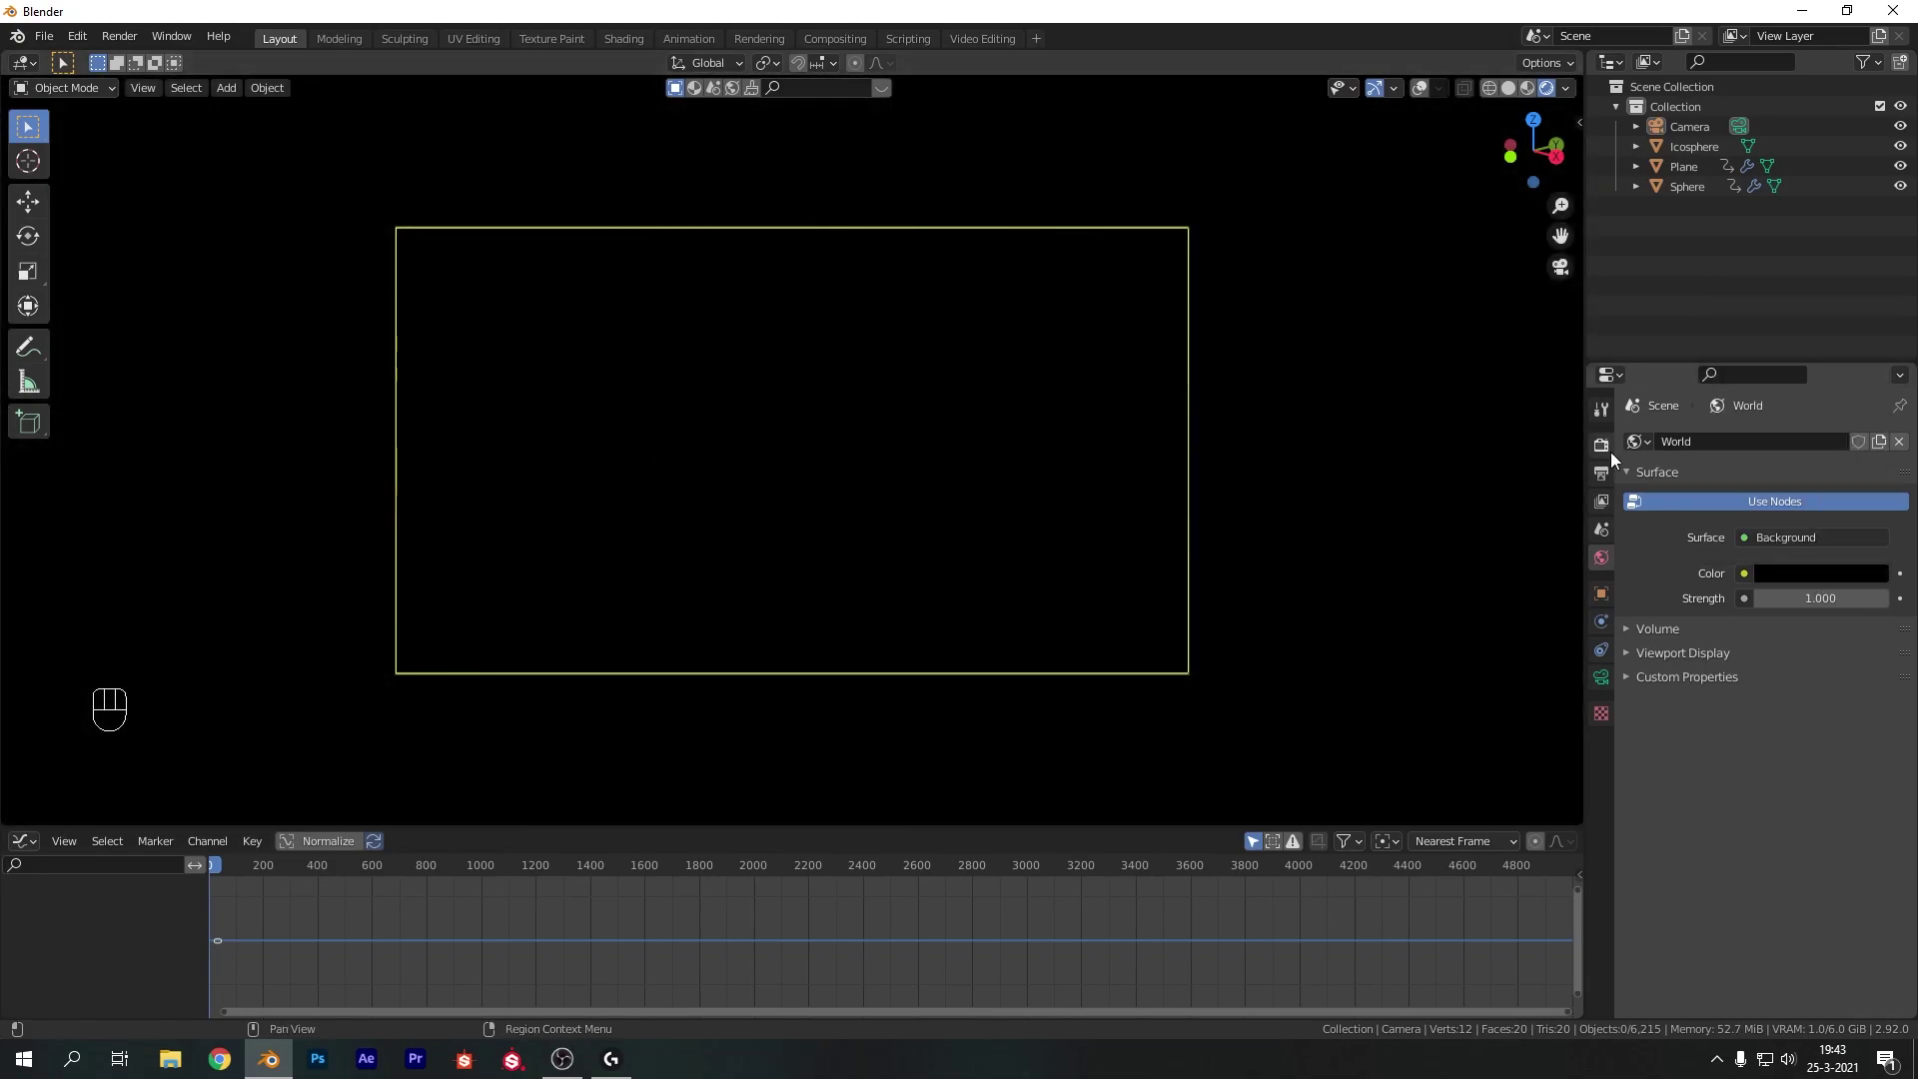
Show the viewport overlays again and give the icosphere a new material named Emission
click(1658, 145)
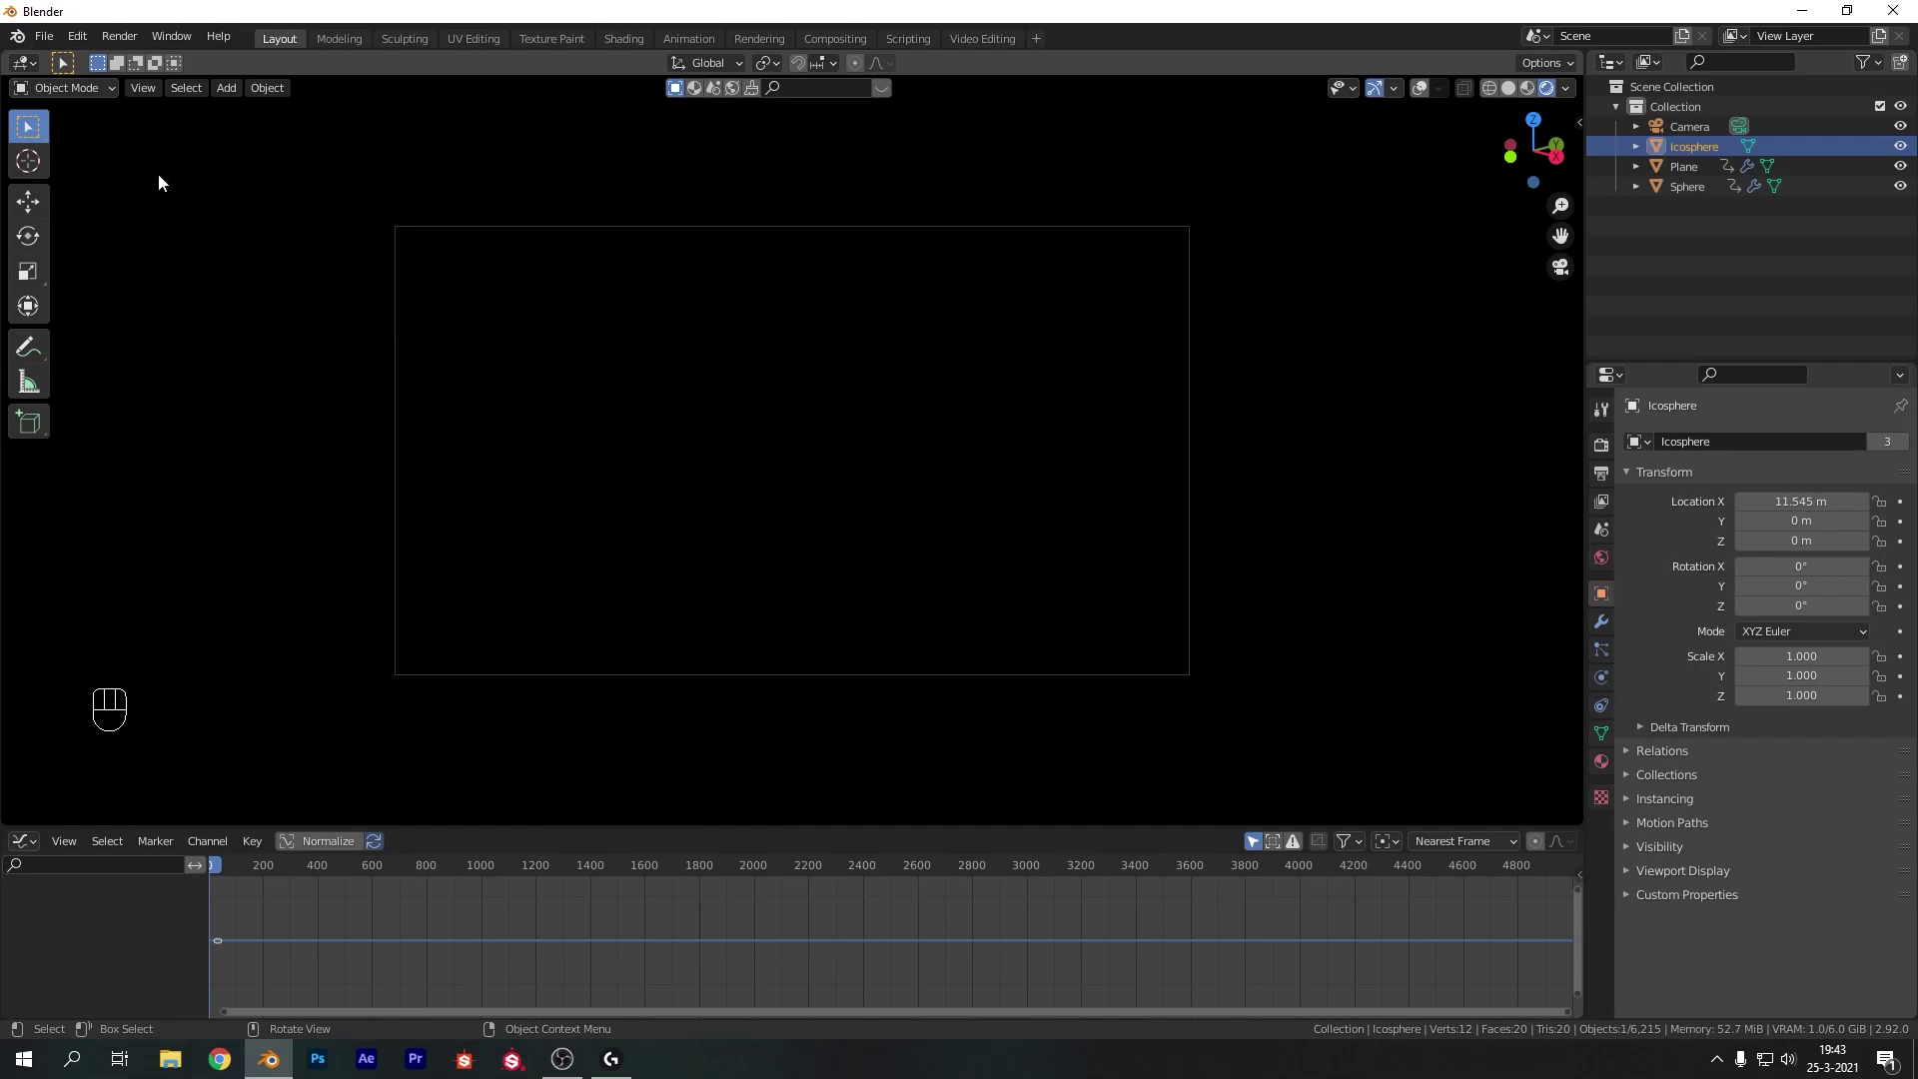
click(1418, 86)
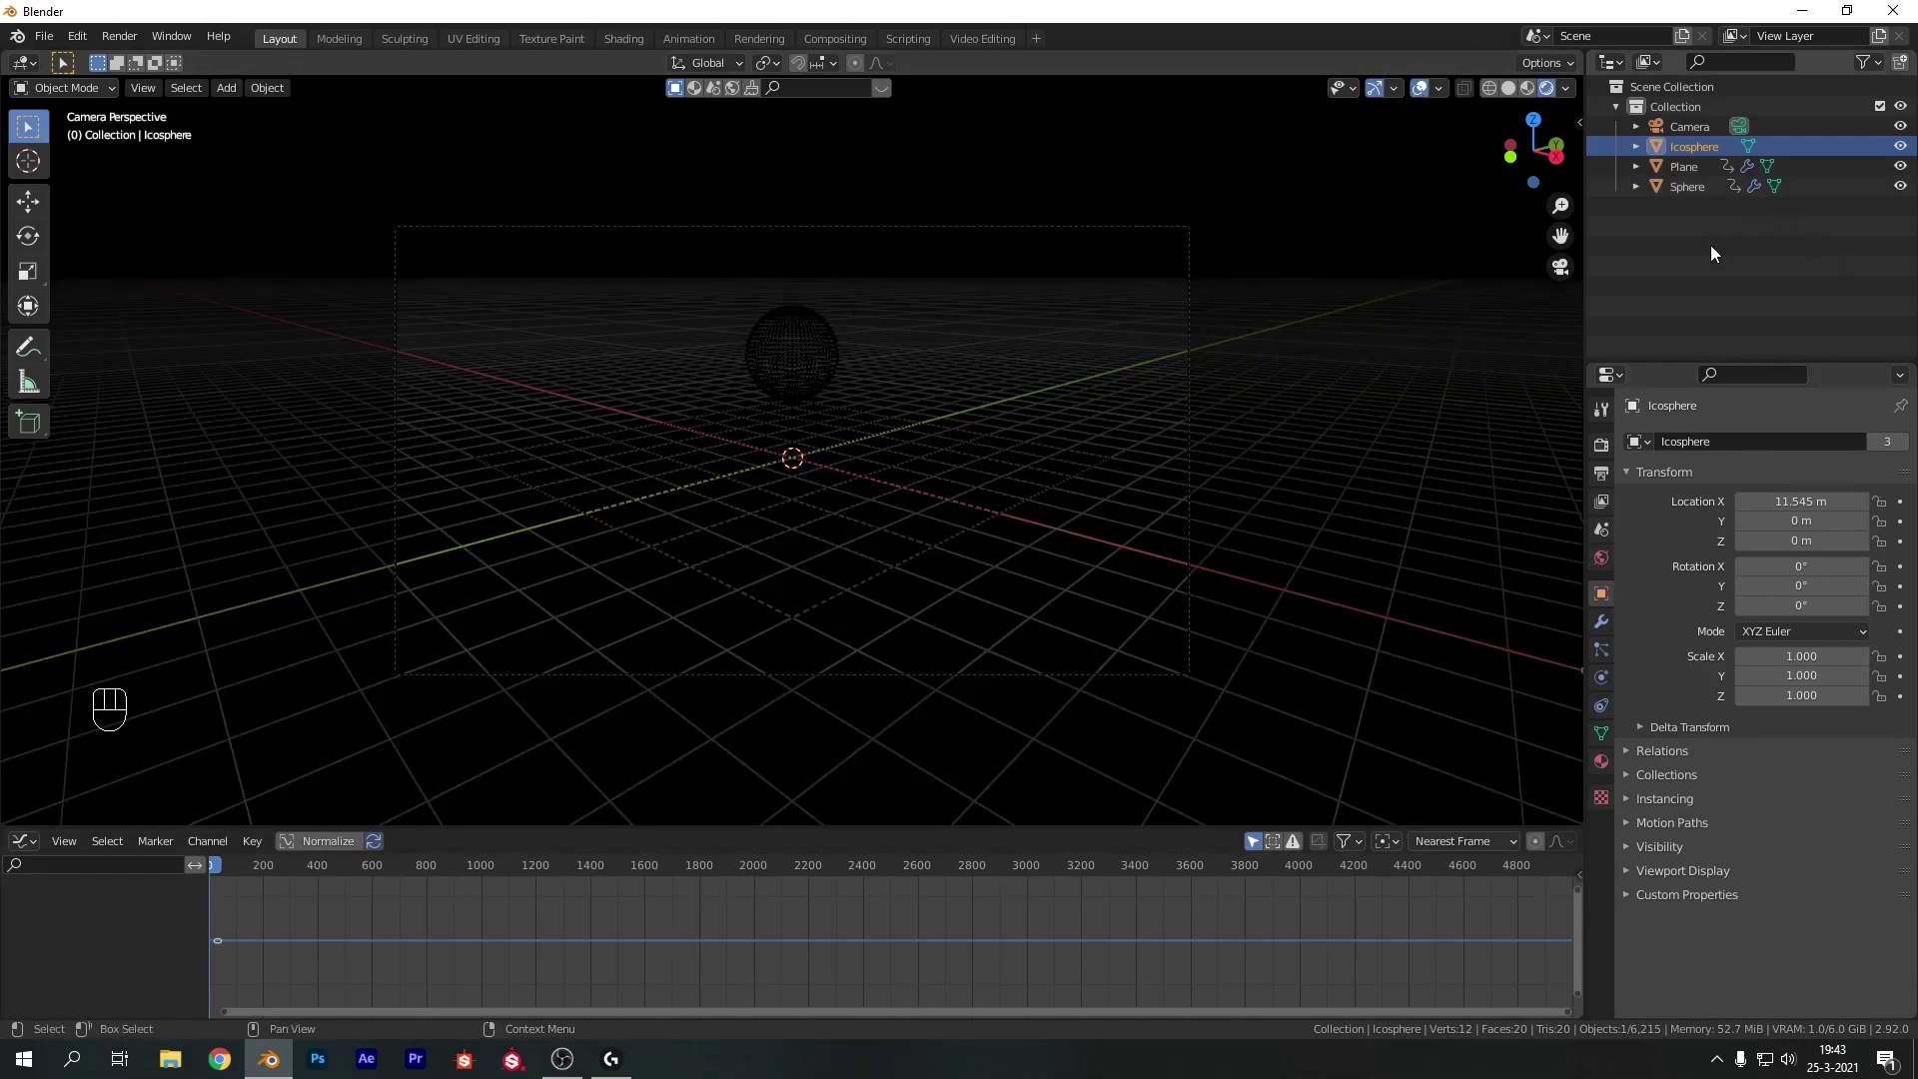
click(1602, 761)
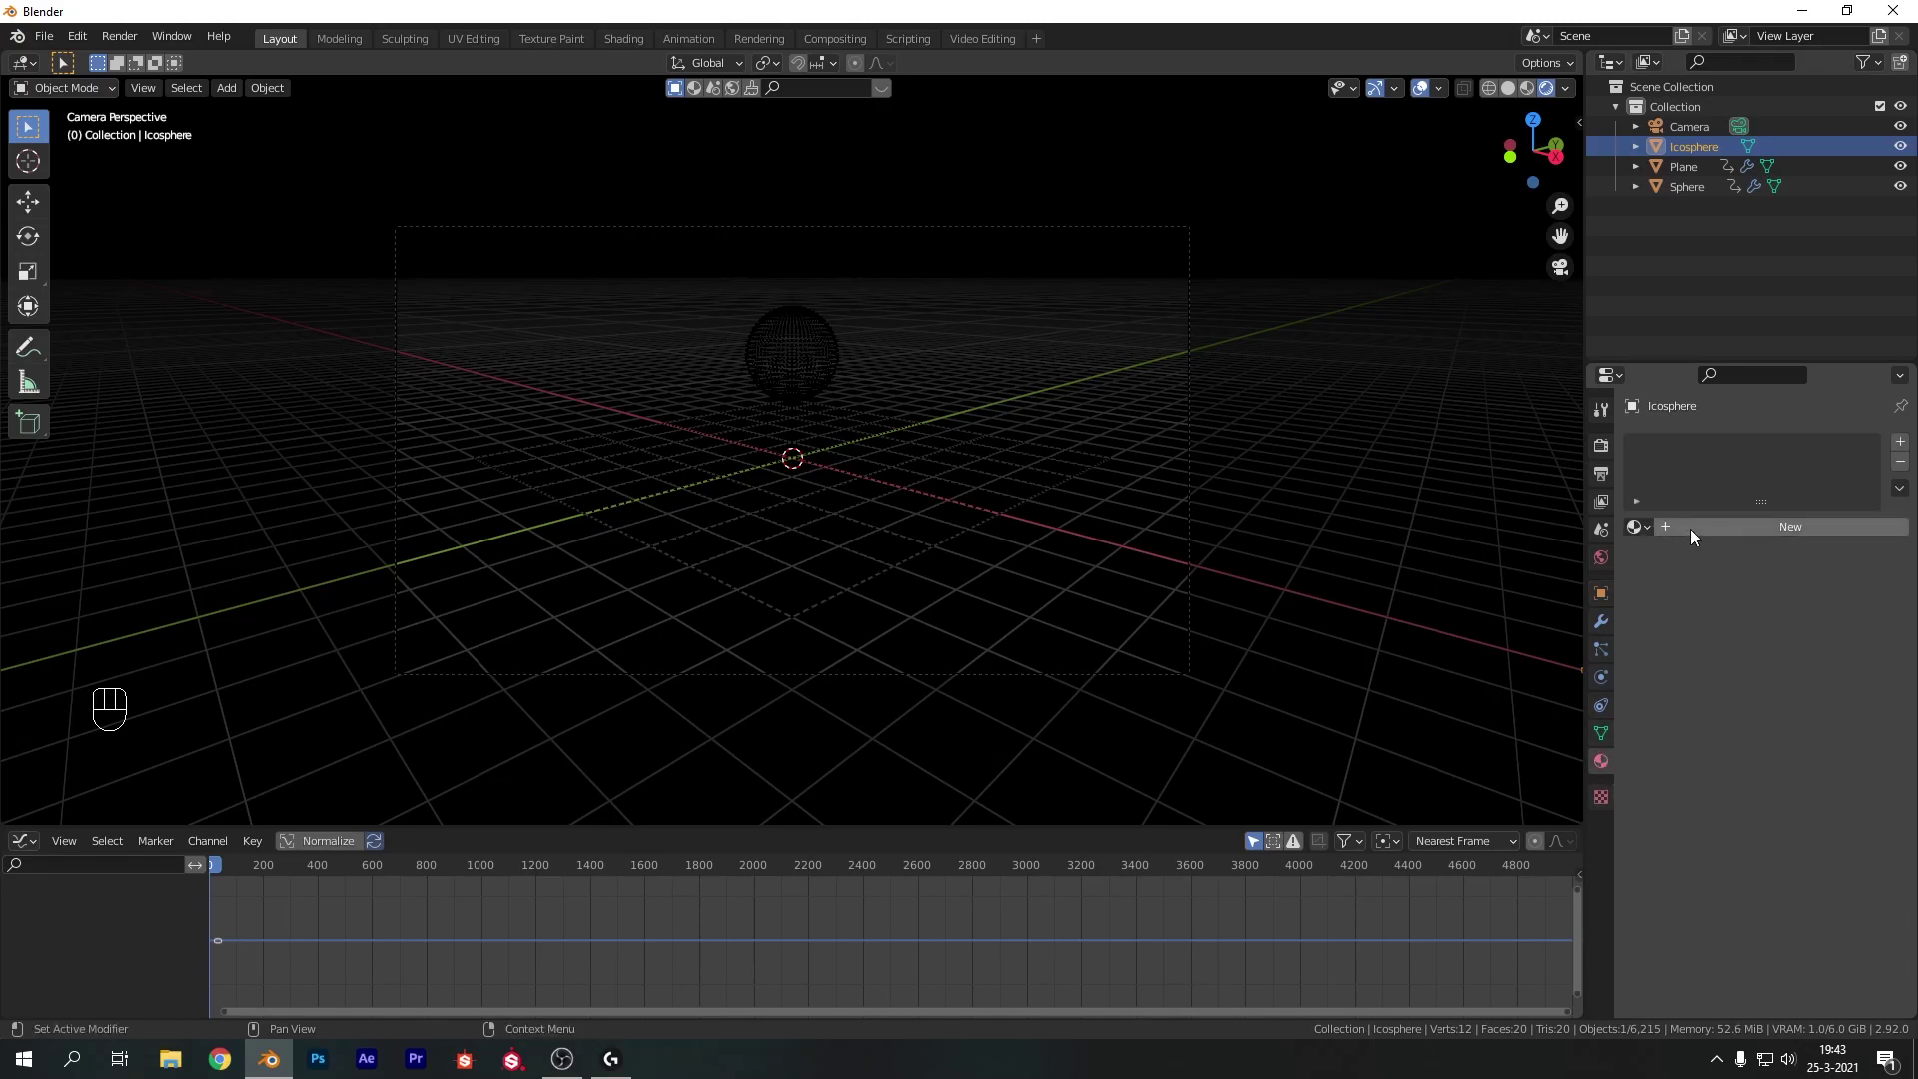
click(1690, 528)
double_click(1688, 445)
text(Emi)
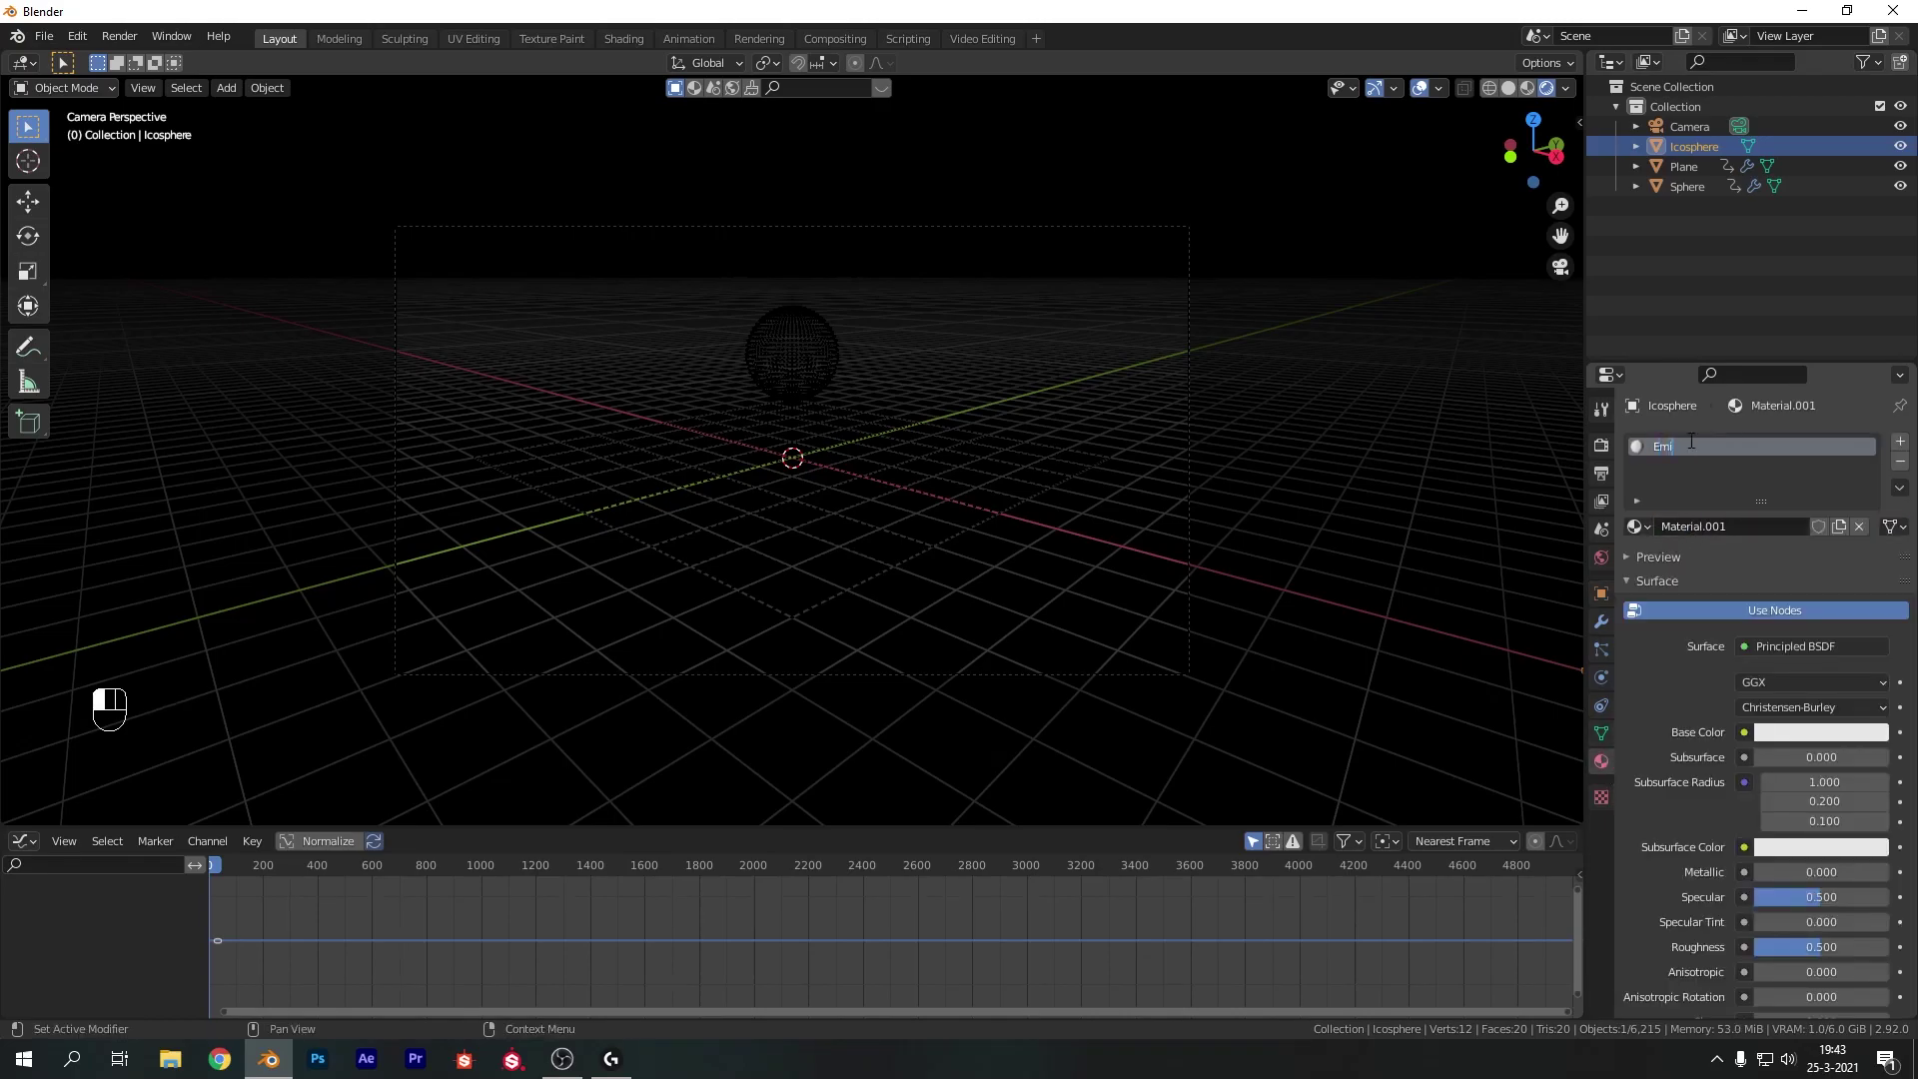
text(ssion)
key(Return)
Set the icosphere material's emission colour to white and its emission strength to 2
scroll(1760, 749, down, 13)
click(1790, 678)
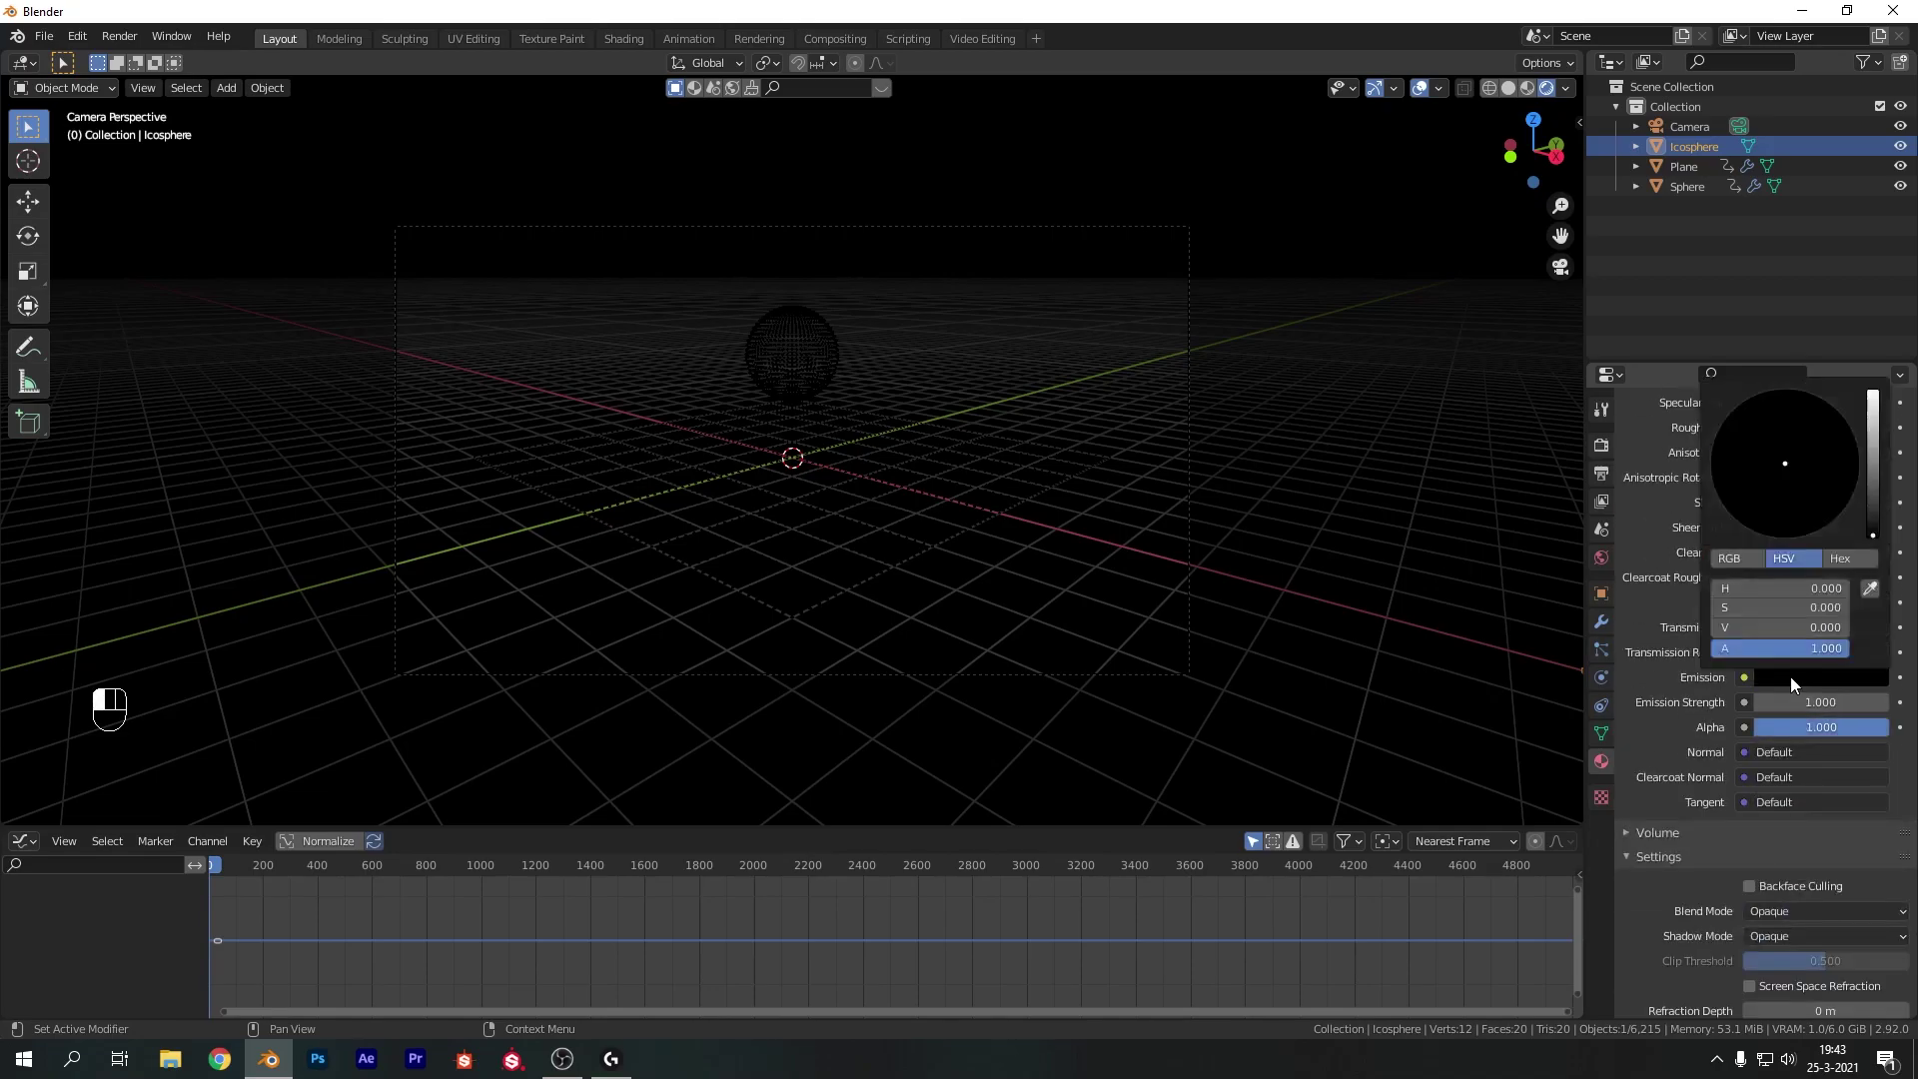
drag(1872, 471, 1872, 395)
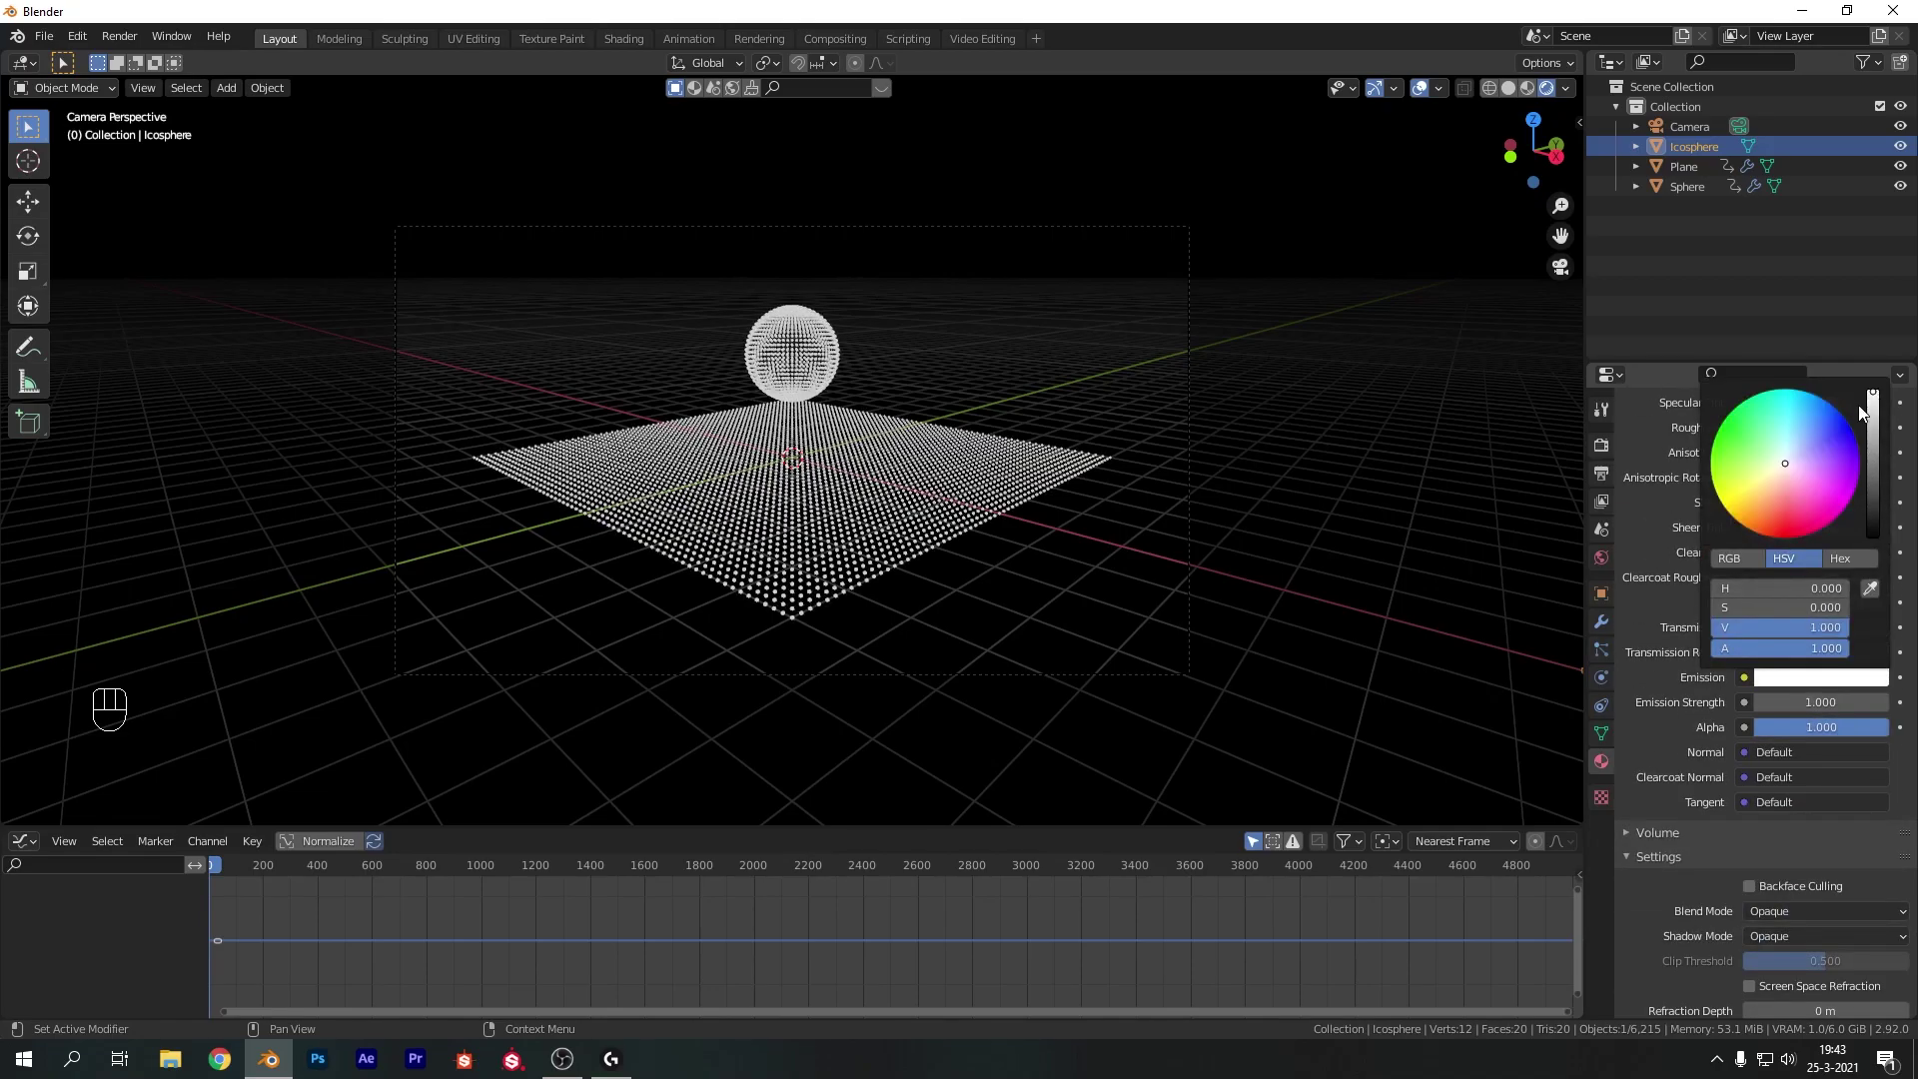
click(1796, 703)
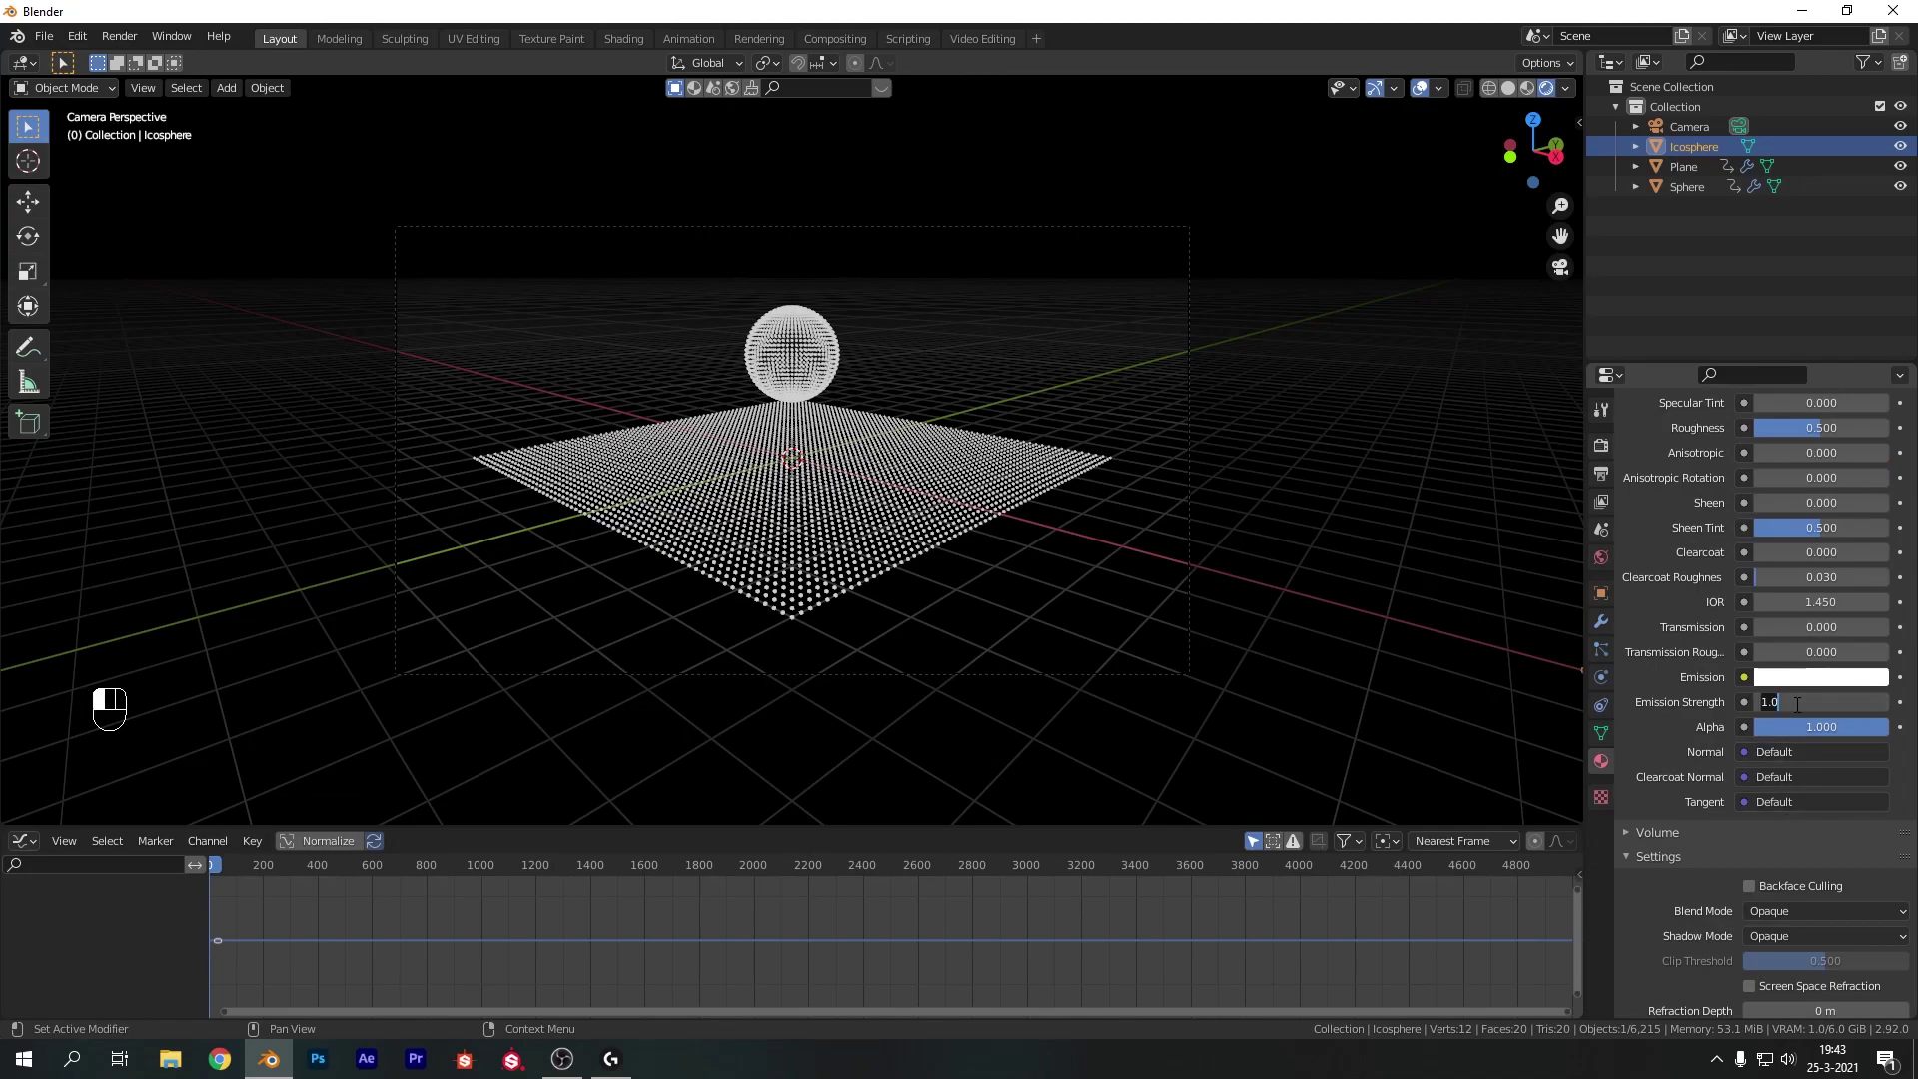
text(2)
key(Return)
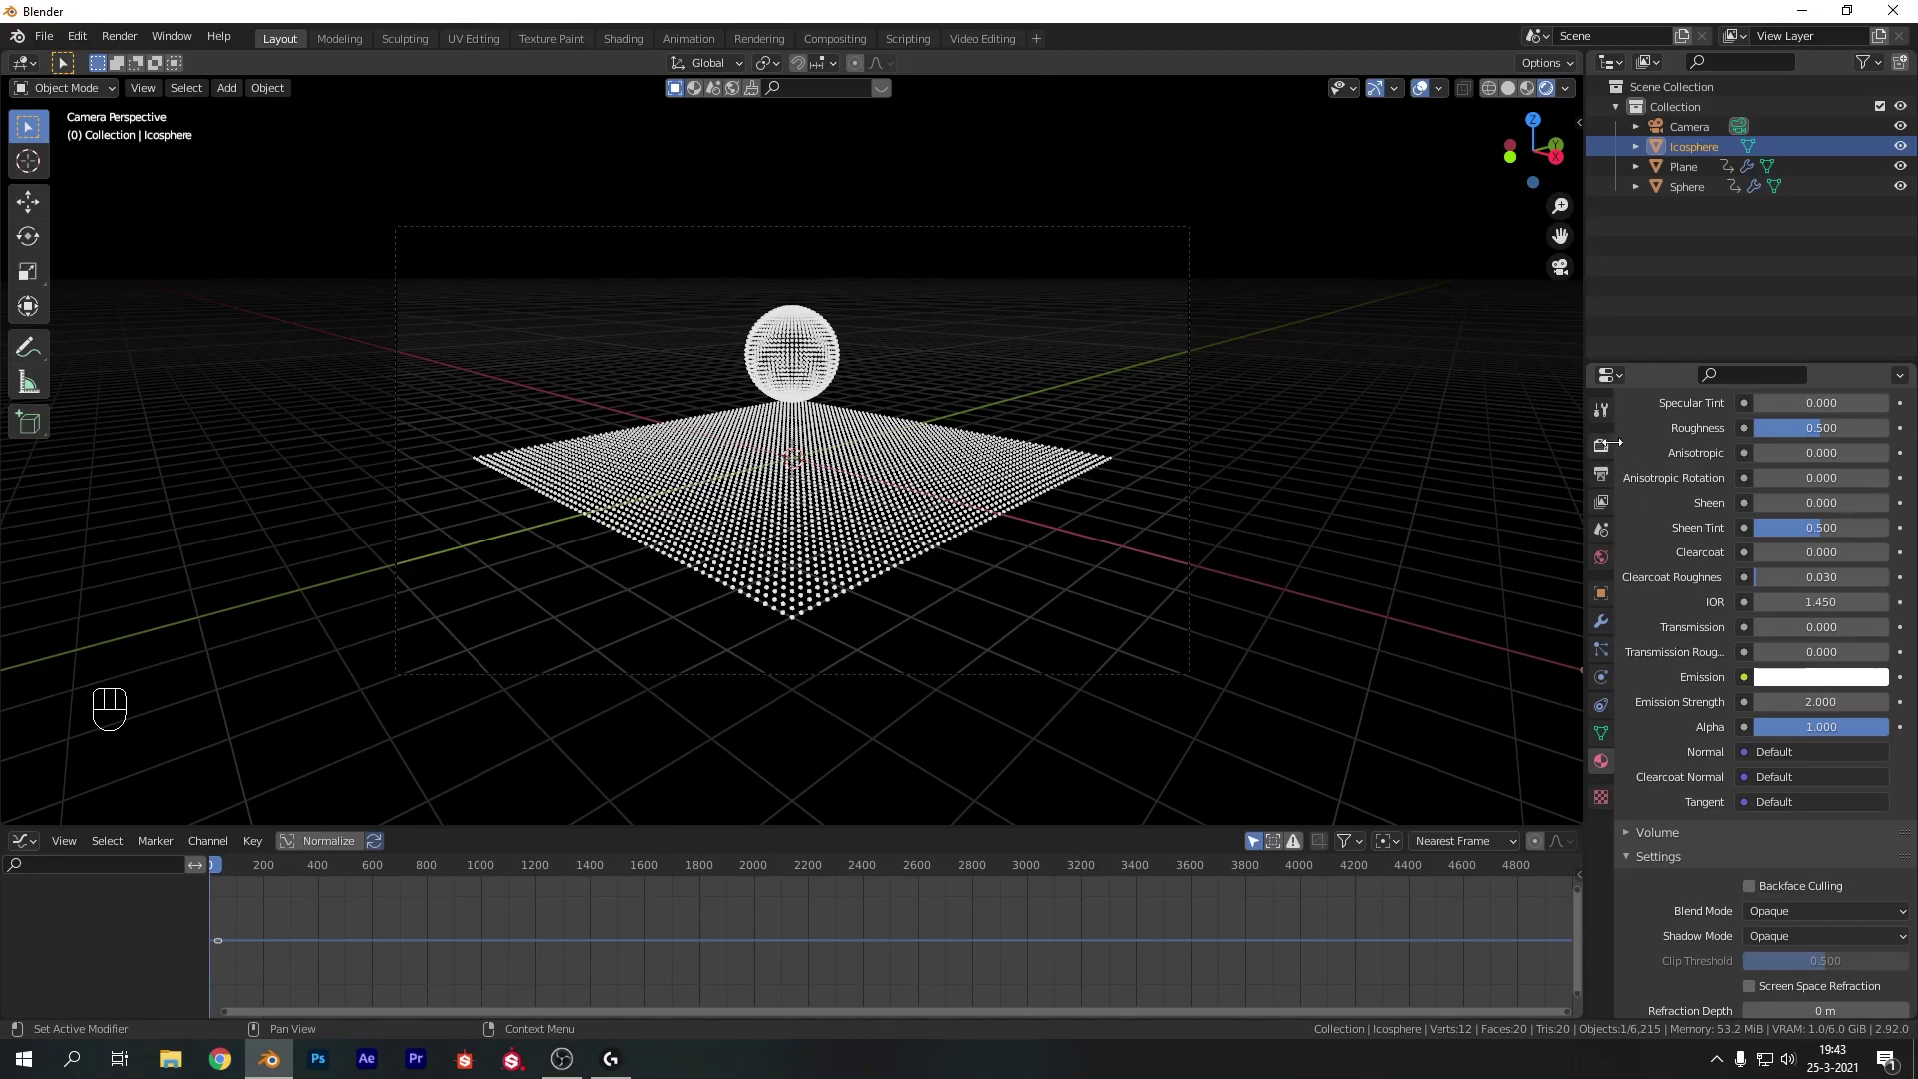
Hide the viewport overlays and go to about frame 1066 to preview the animated scene
click(1416, 91)
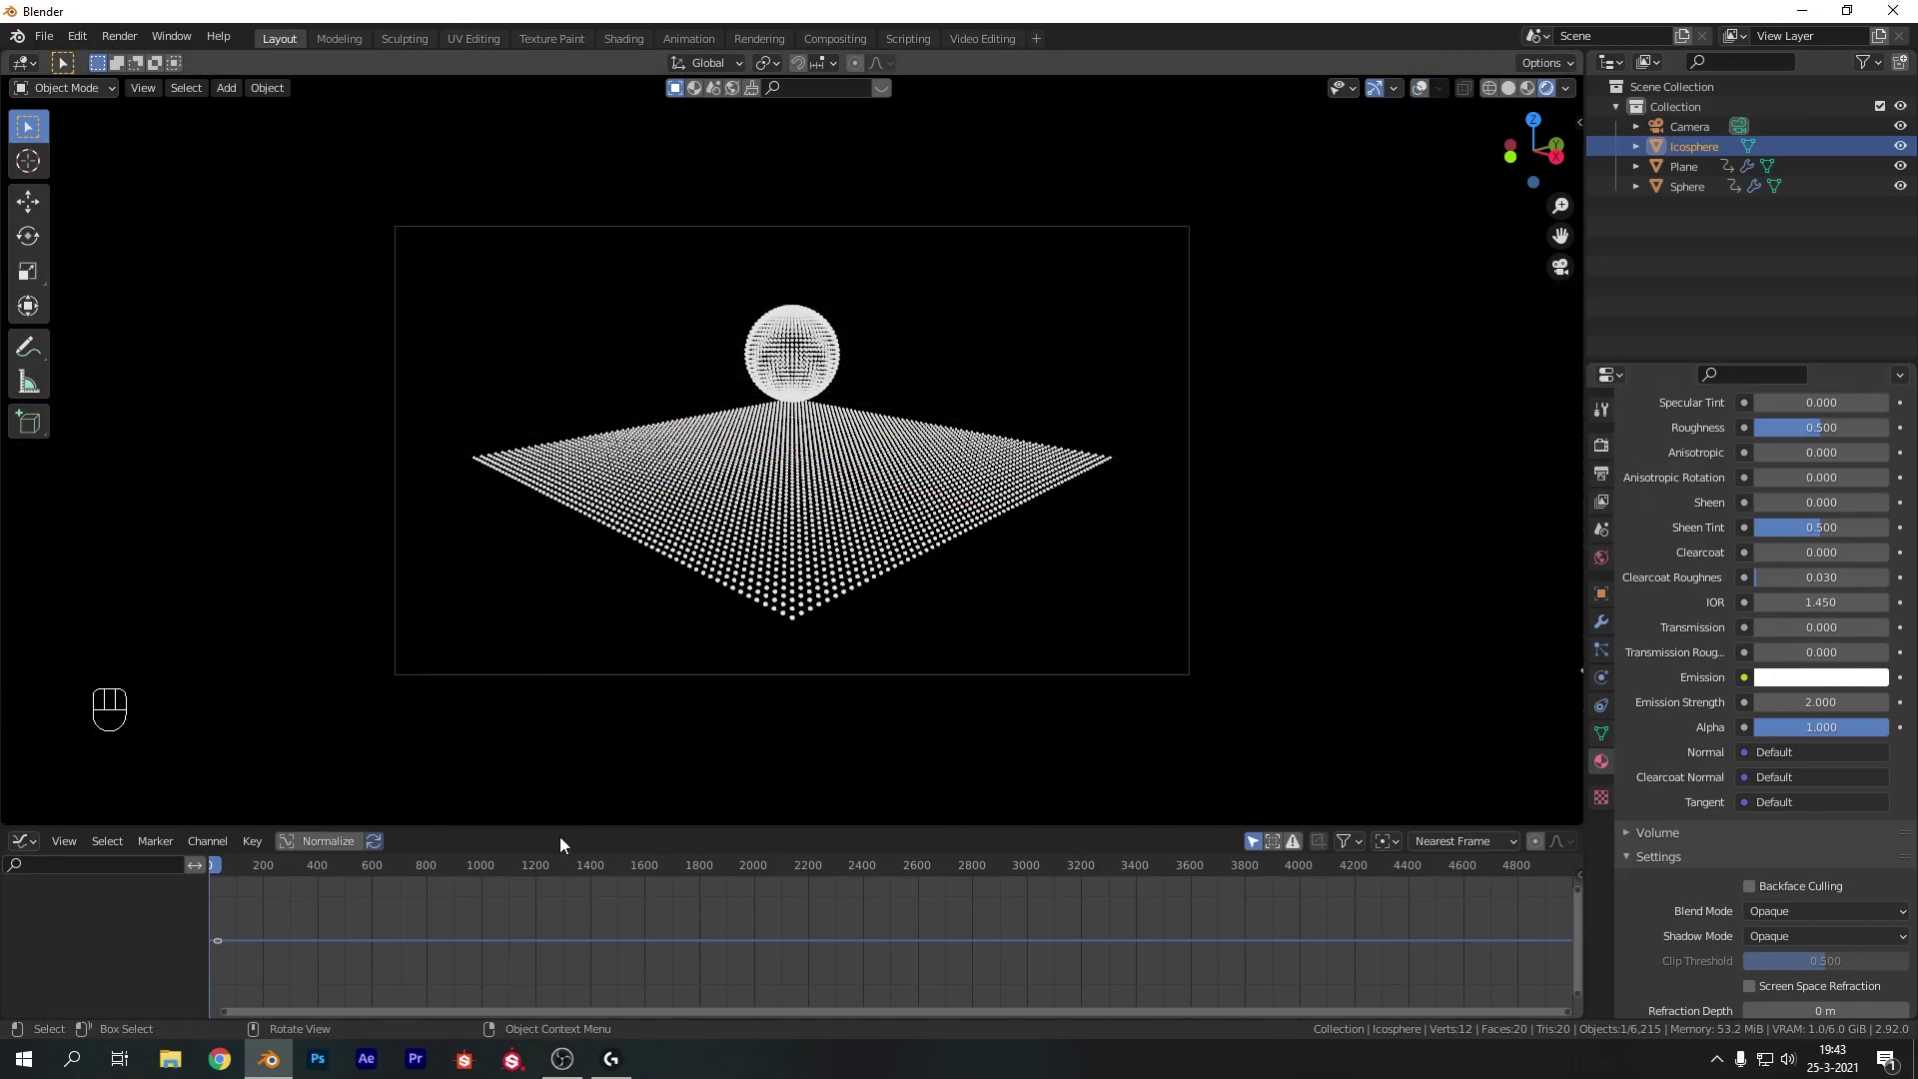
click(499, 865)
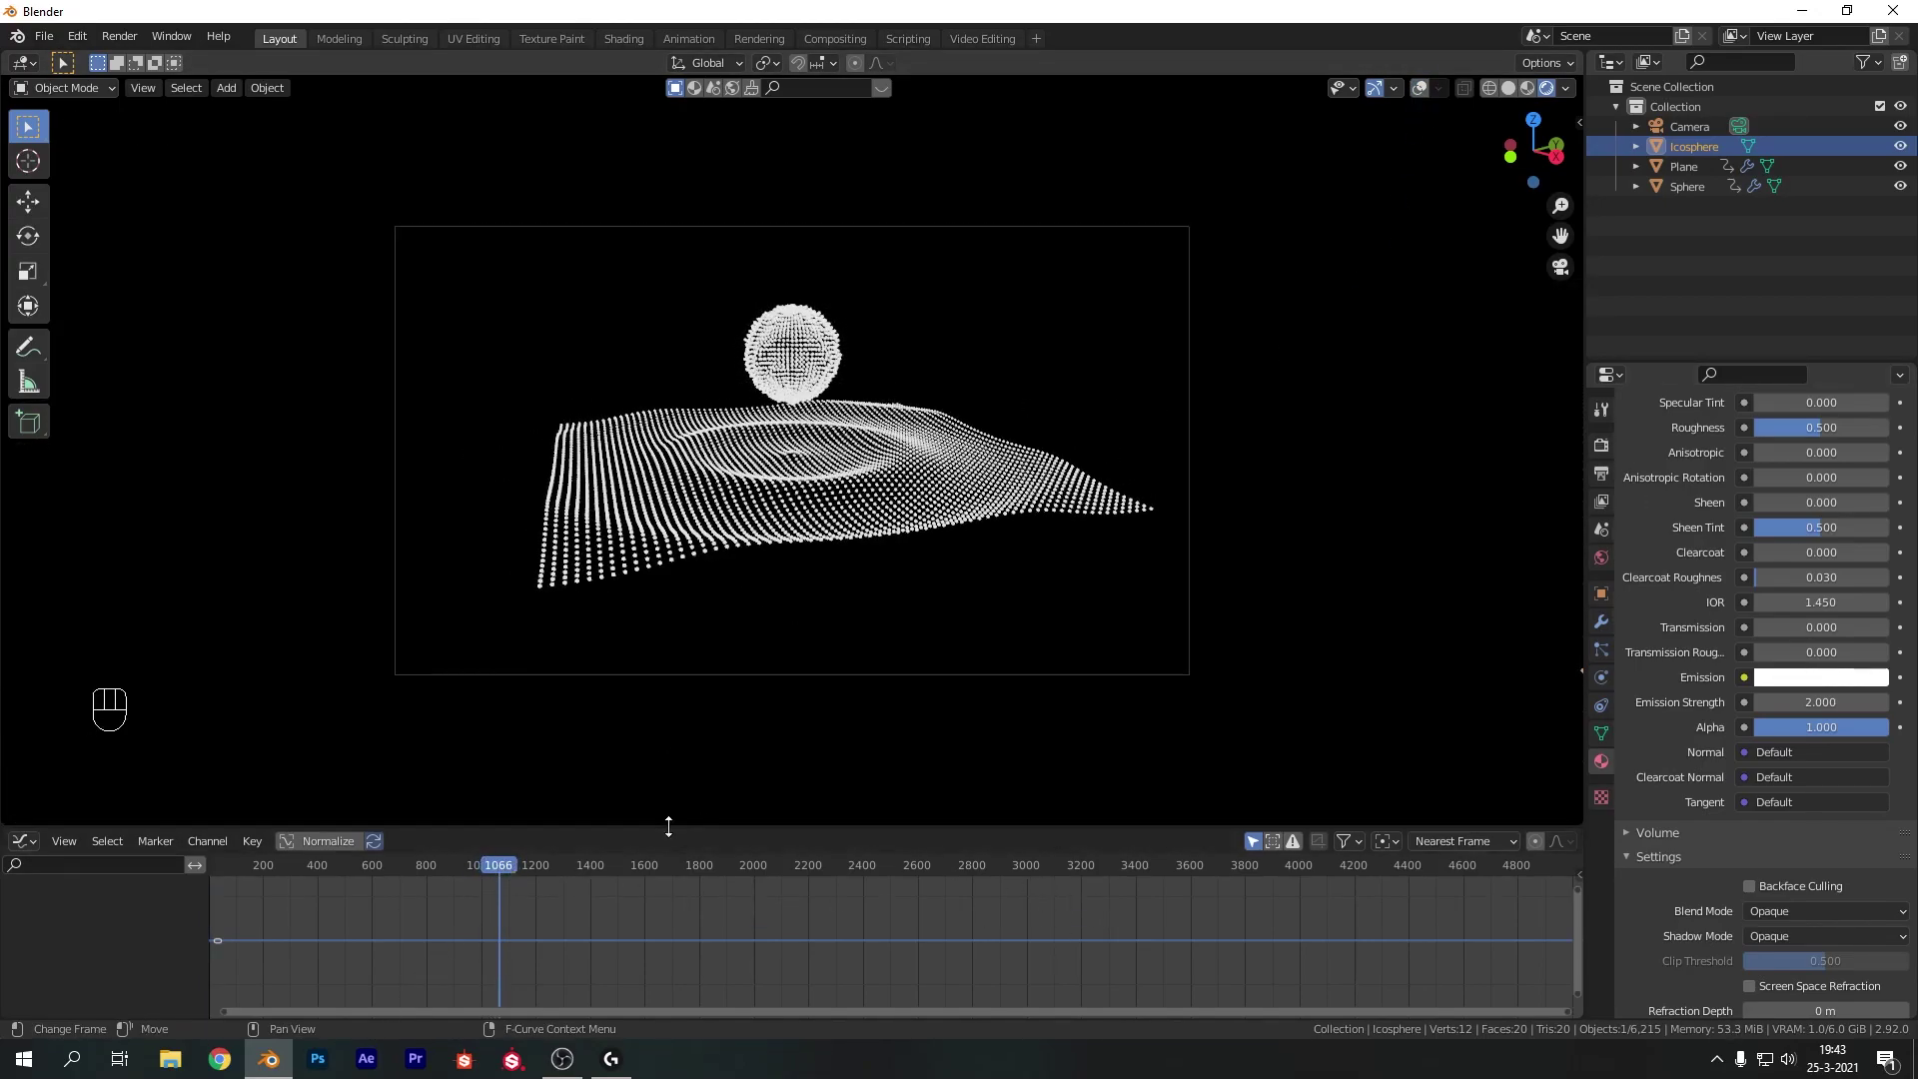
At frame 1246, set Eevee sampling to 128 for render and 64 for viewport, and enable Ambient Occlusion and Bloom
click(548, 867)
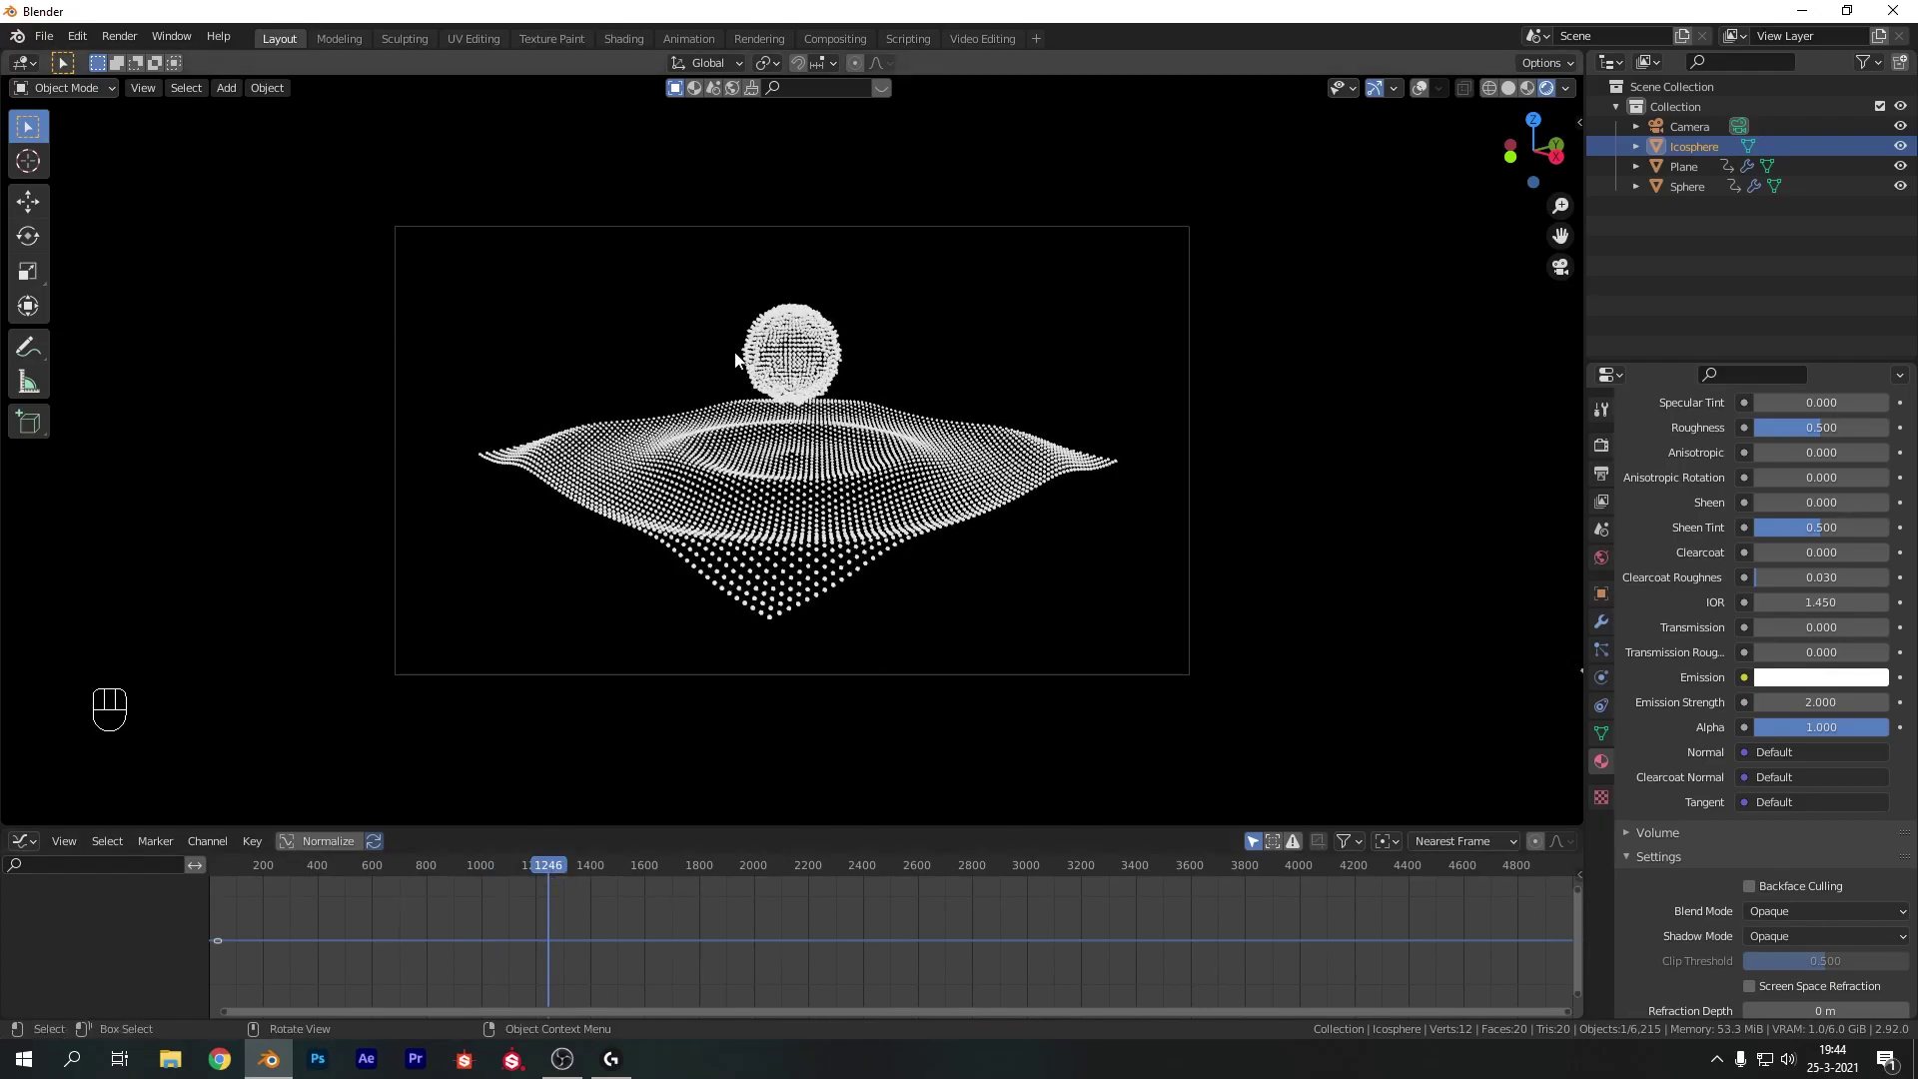
click(1601, 445)
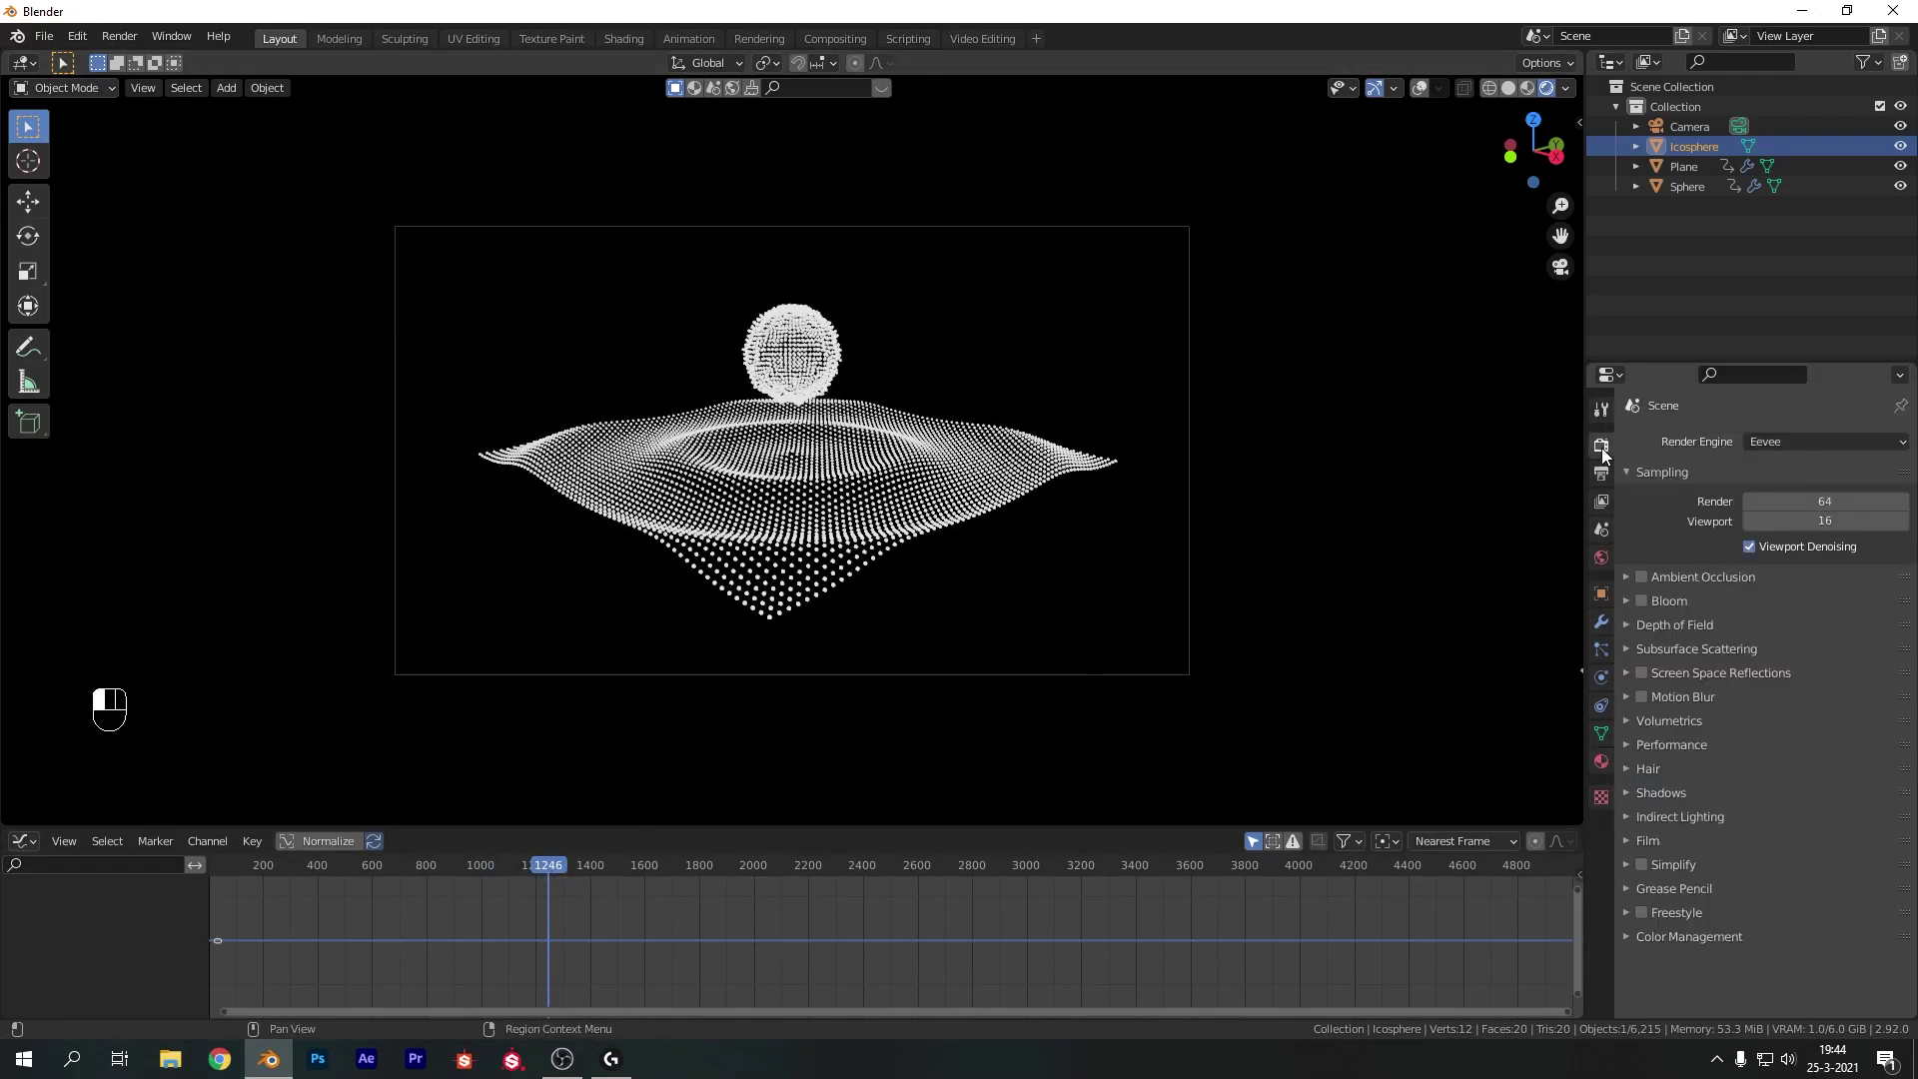
click(1783, 496)
text(128)
key(Return)
click(1785, 521)
text(64)
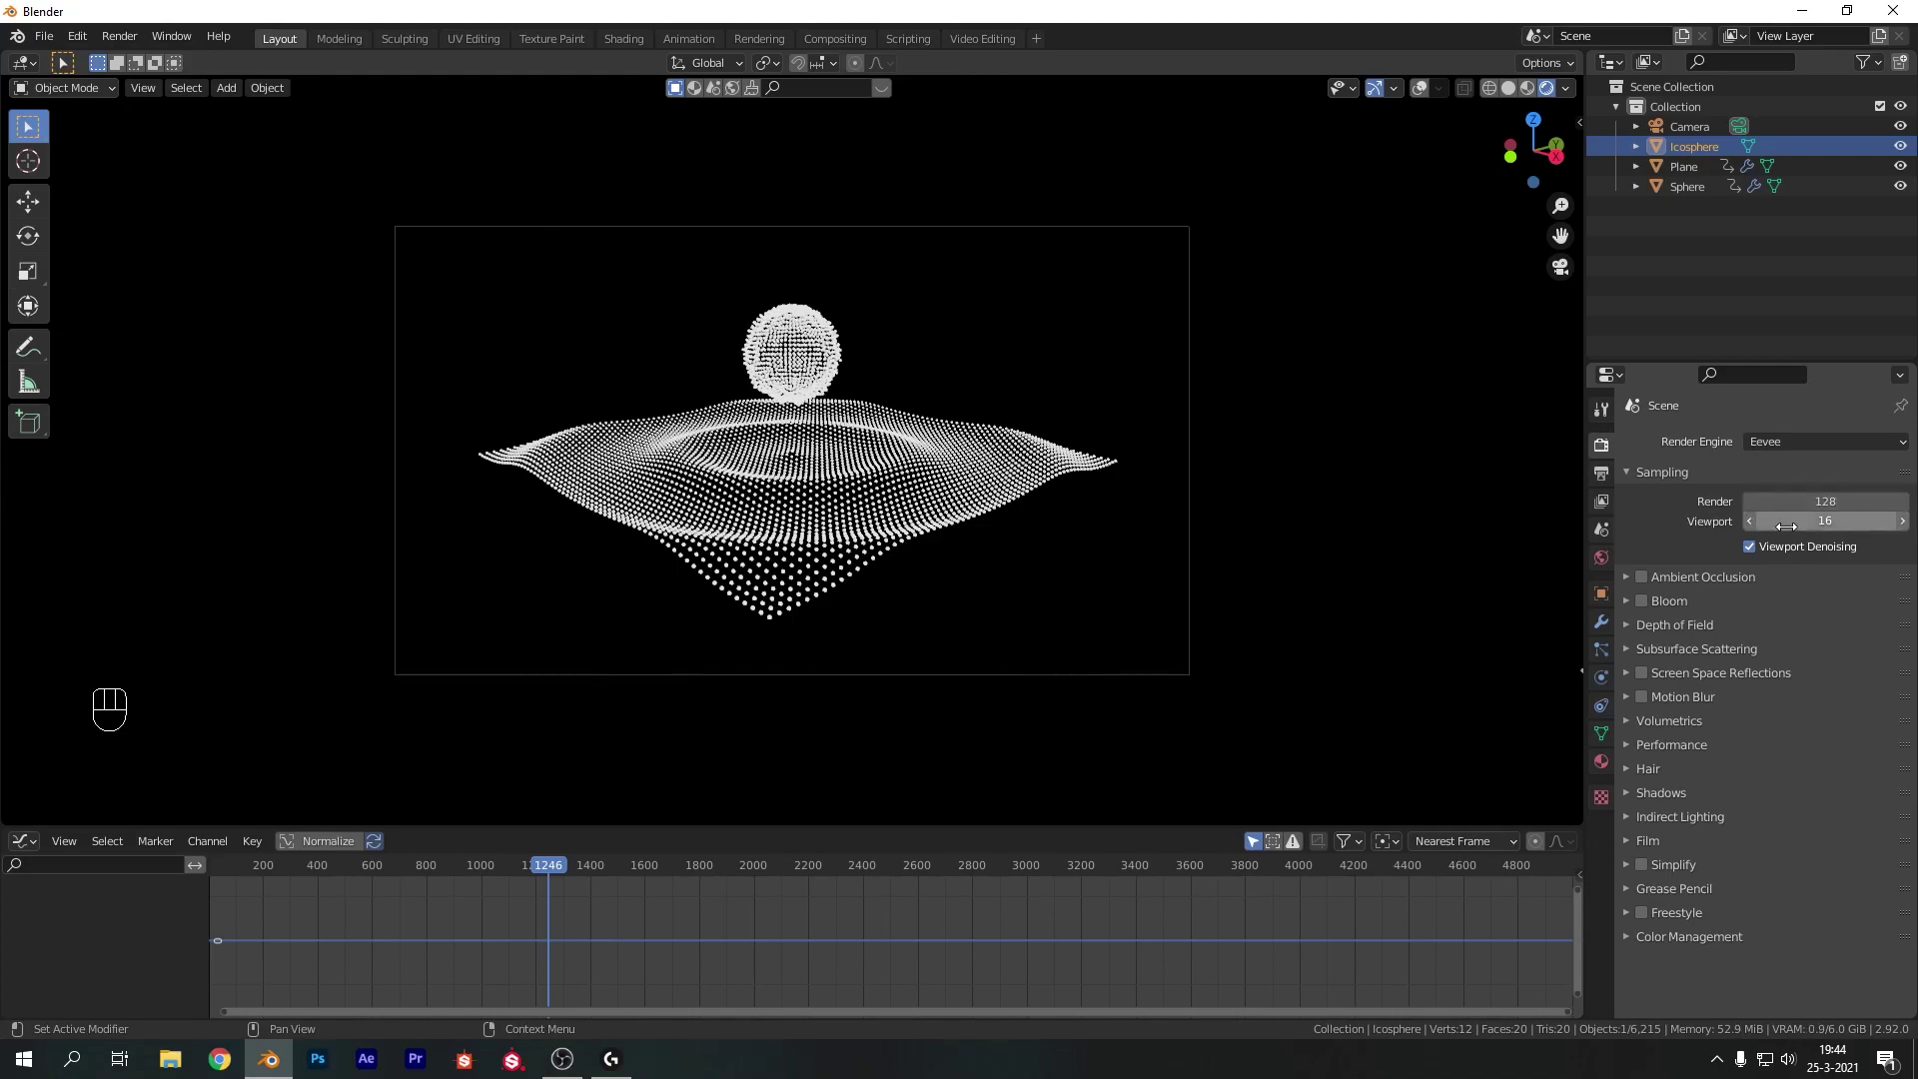
key(Return)
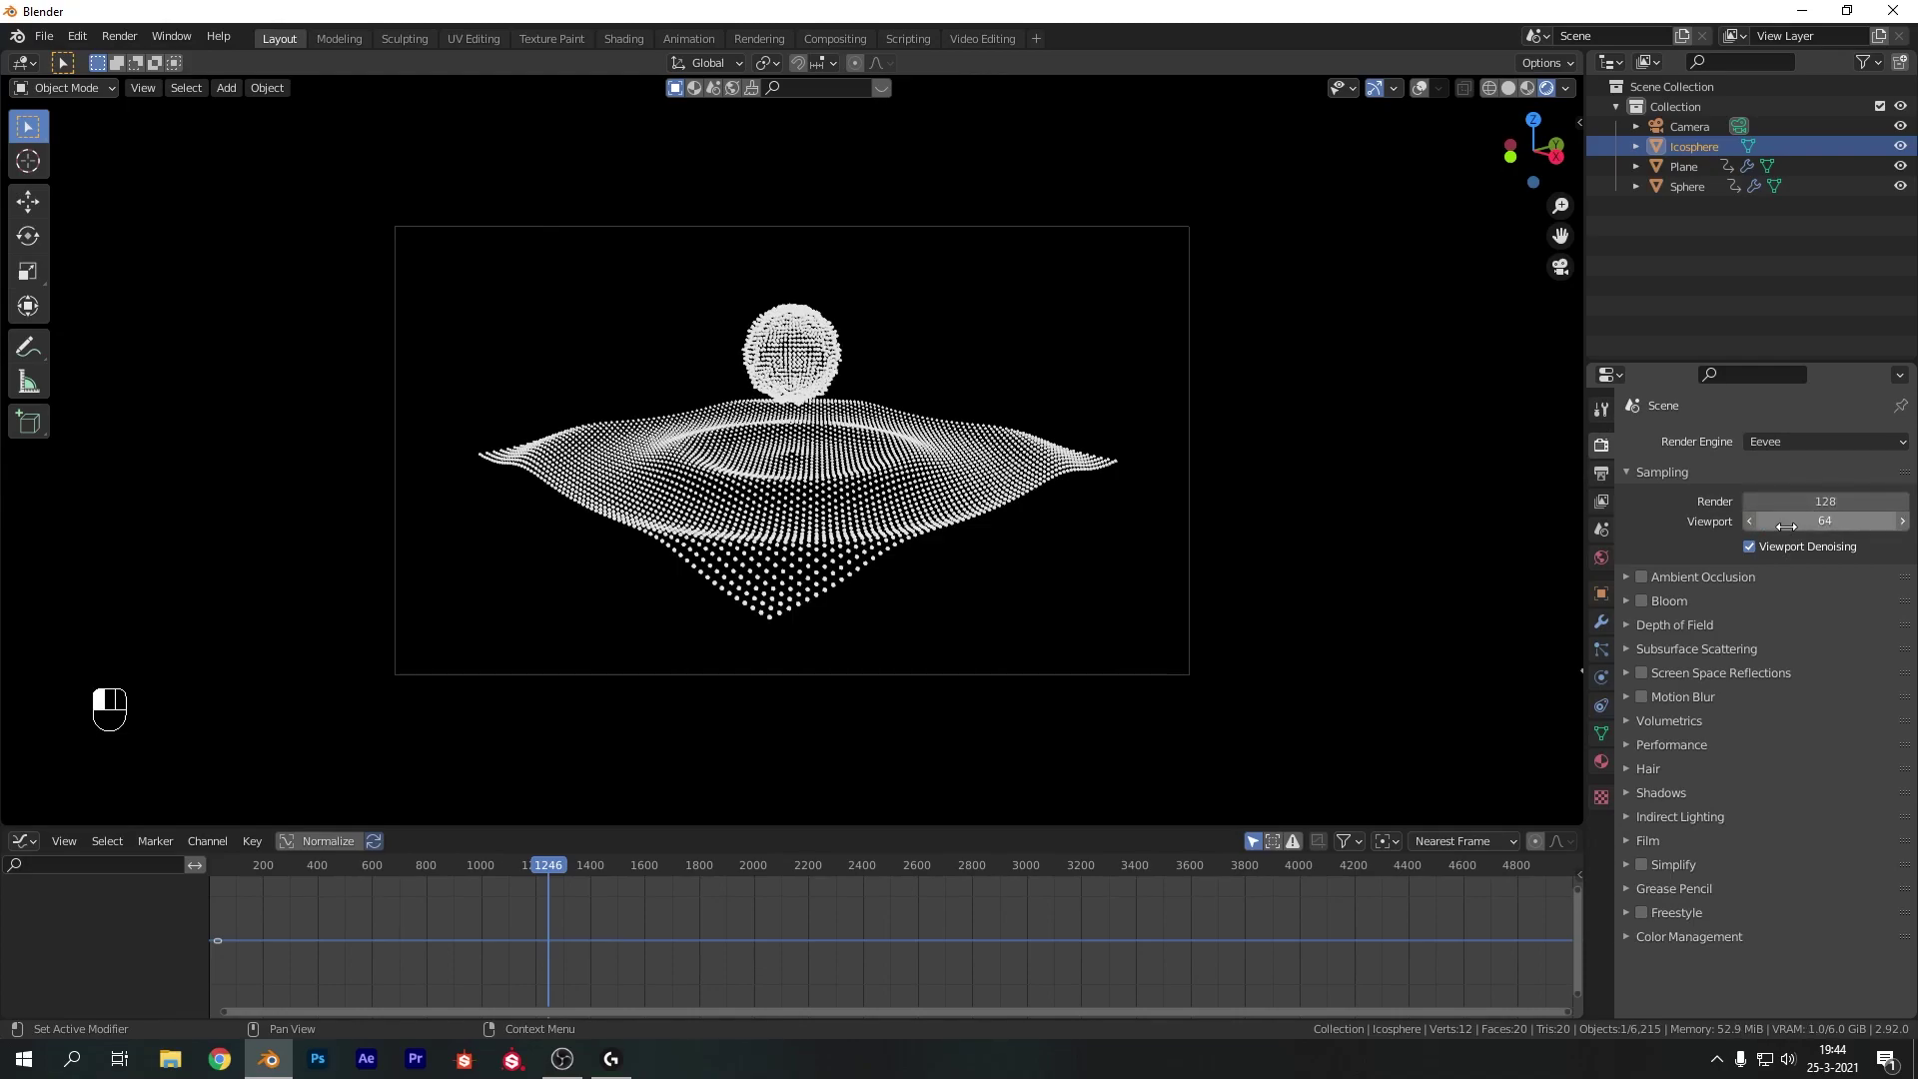
click(1641, 576)
click(1643, 600)
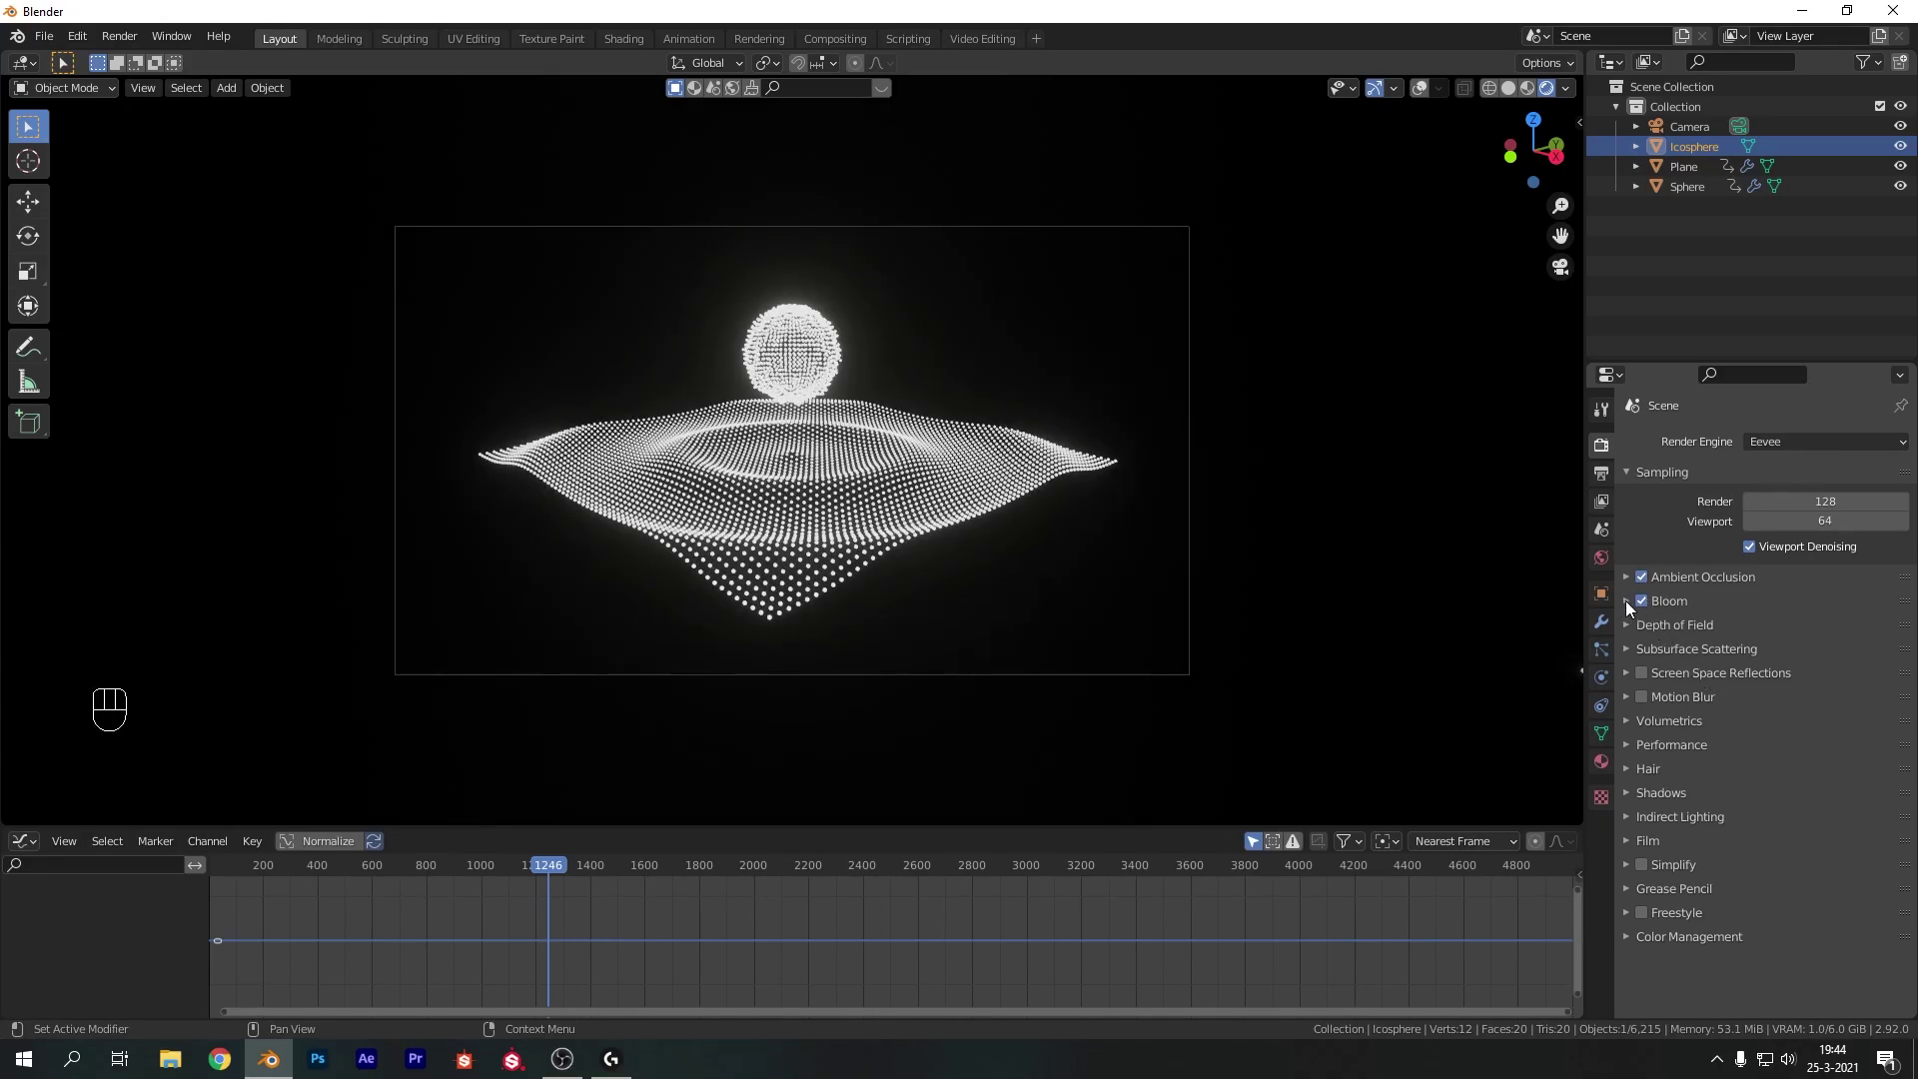
Set the color management look to High Contrast and go to frame 1286 to preview the scene
click(1675, 936)
scroll(1758, 929, down, 3)
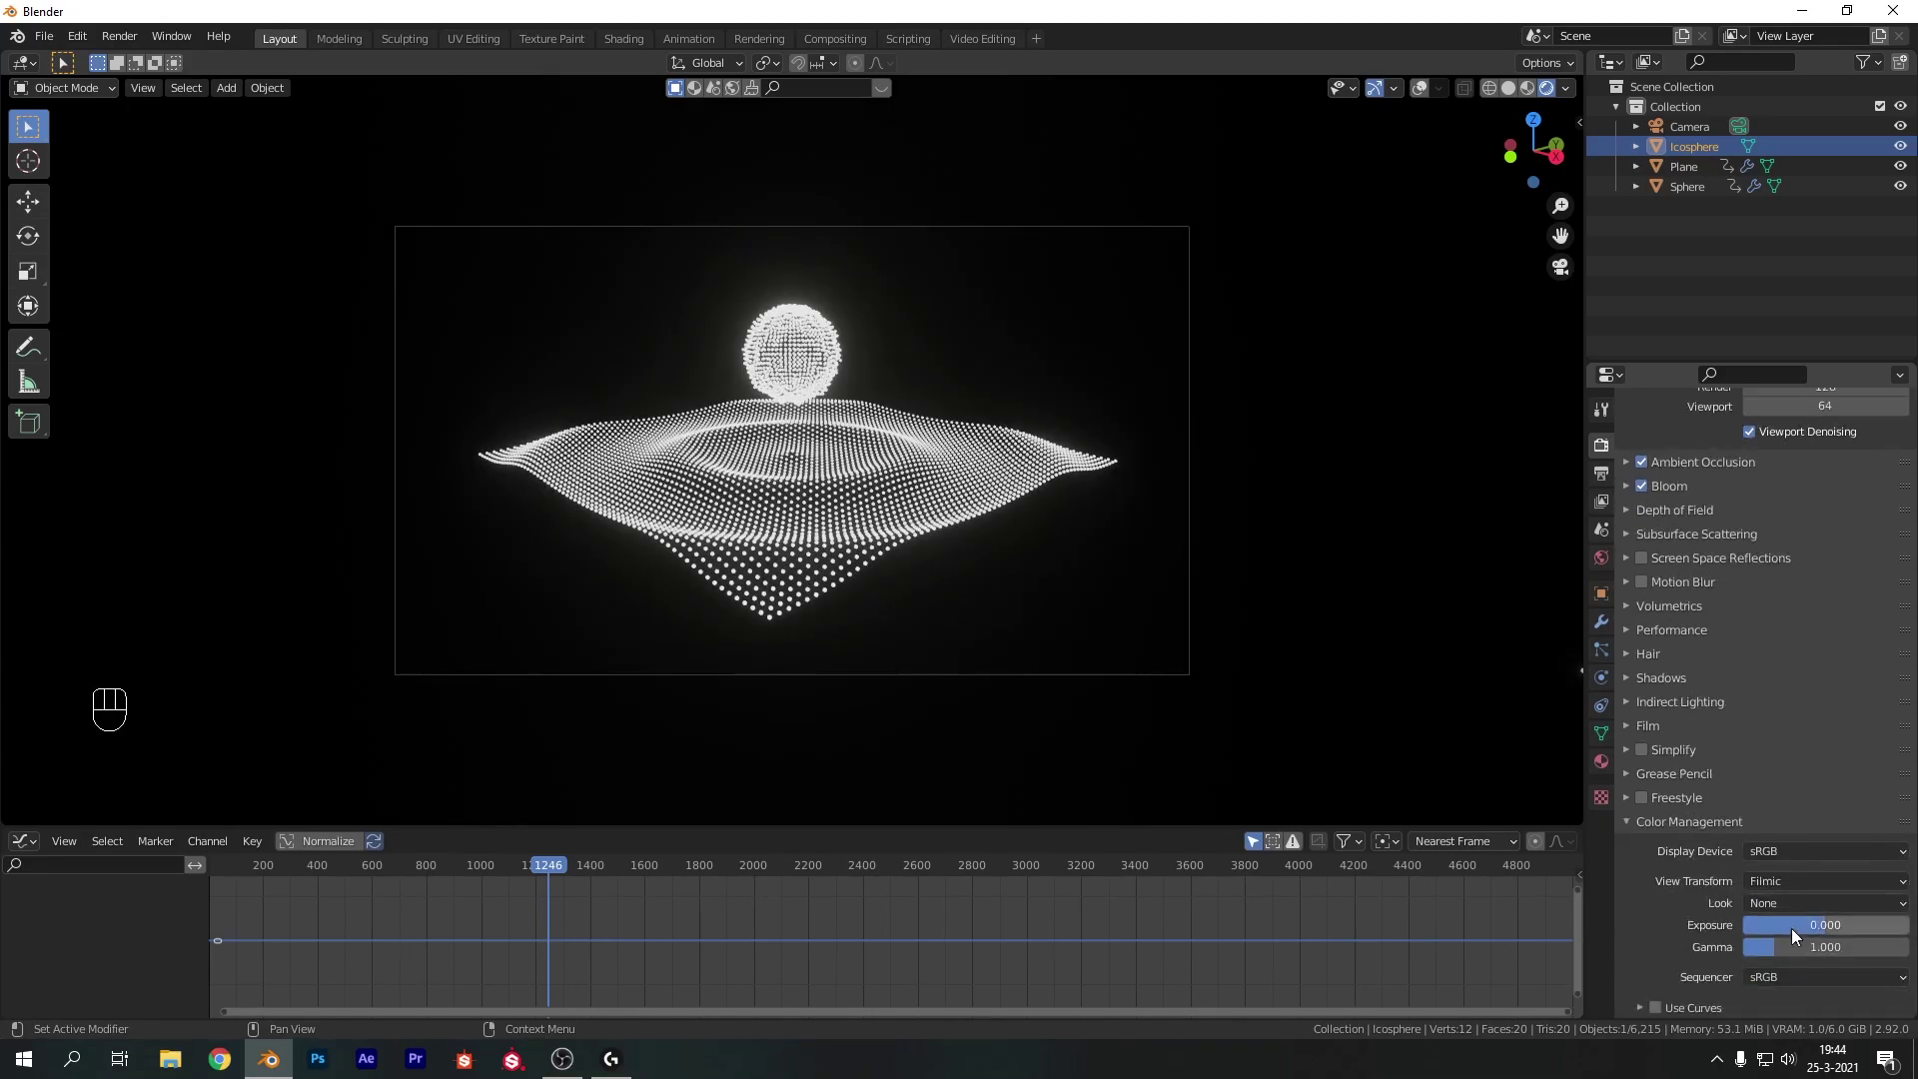
click(1810, 902)
click(1805, 836)
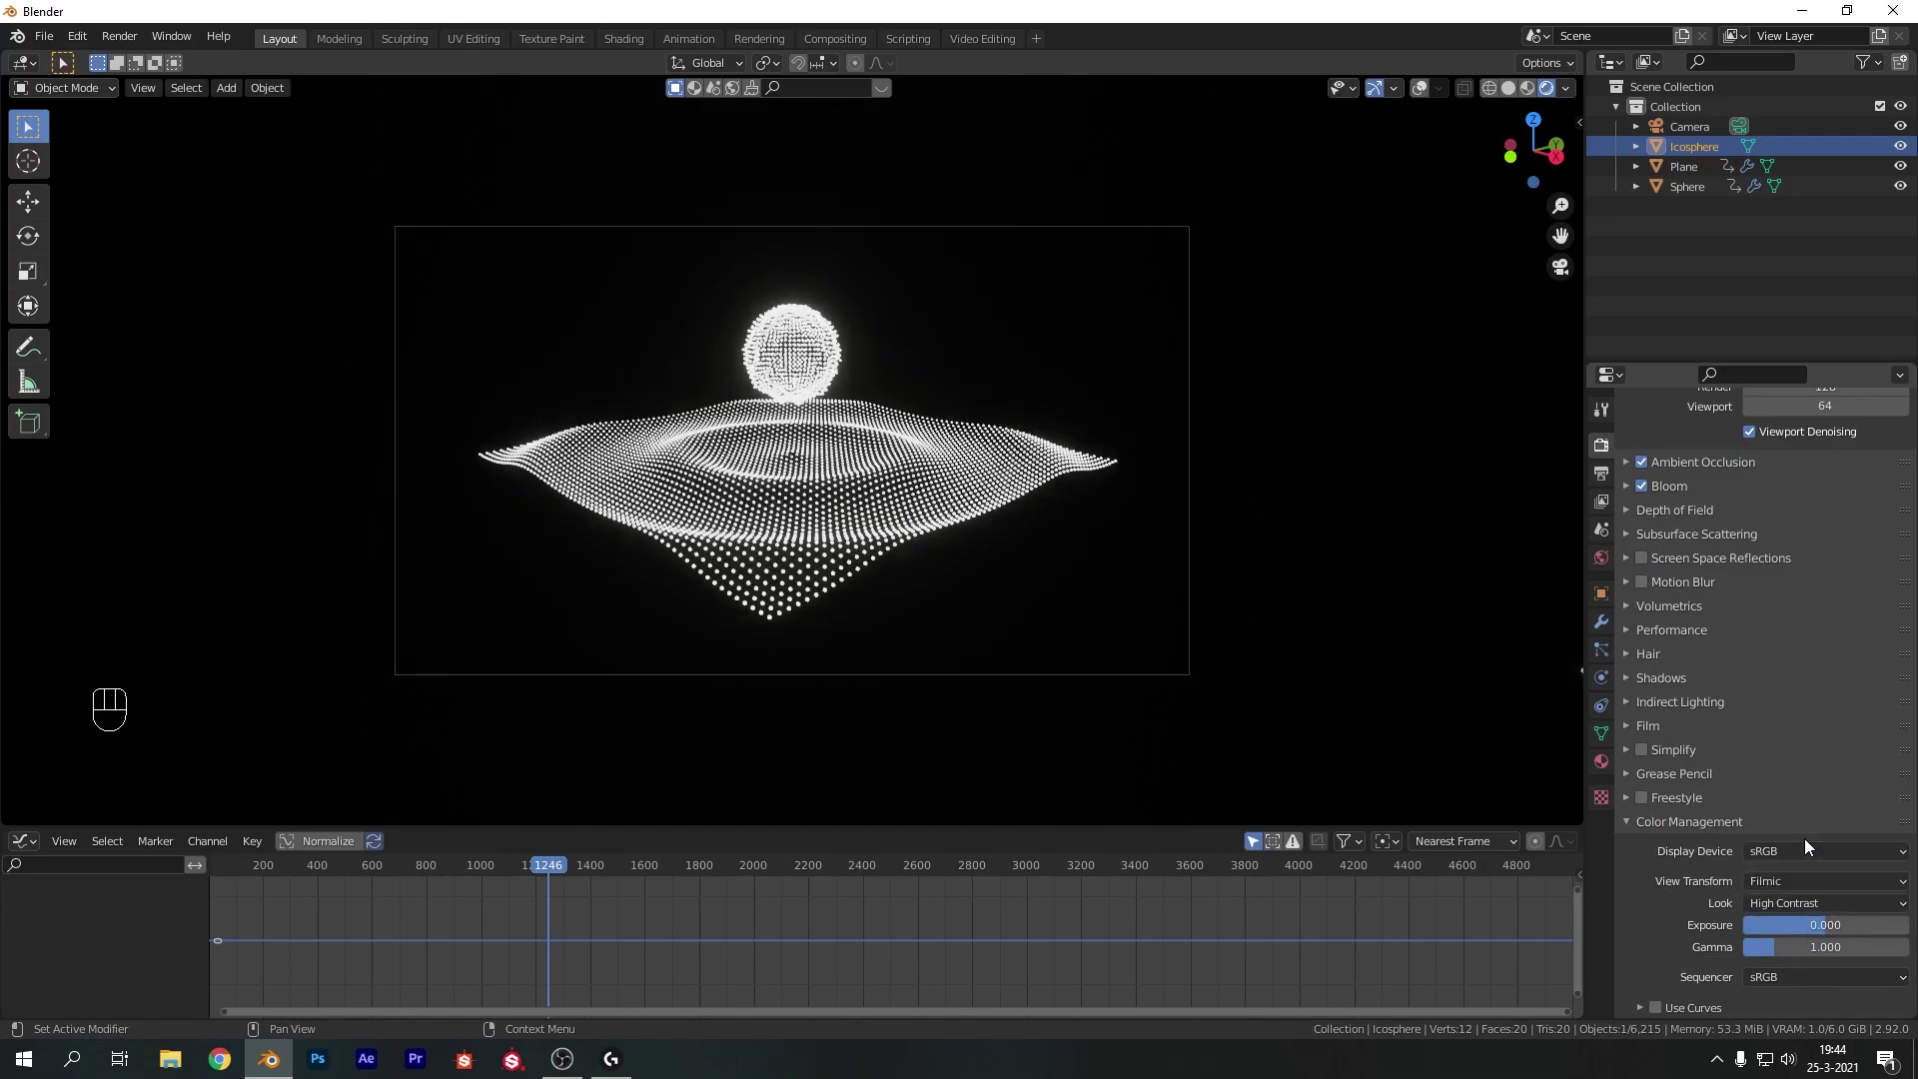
scroll(1788, 884, up, 3)
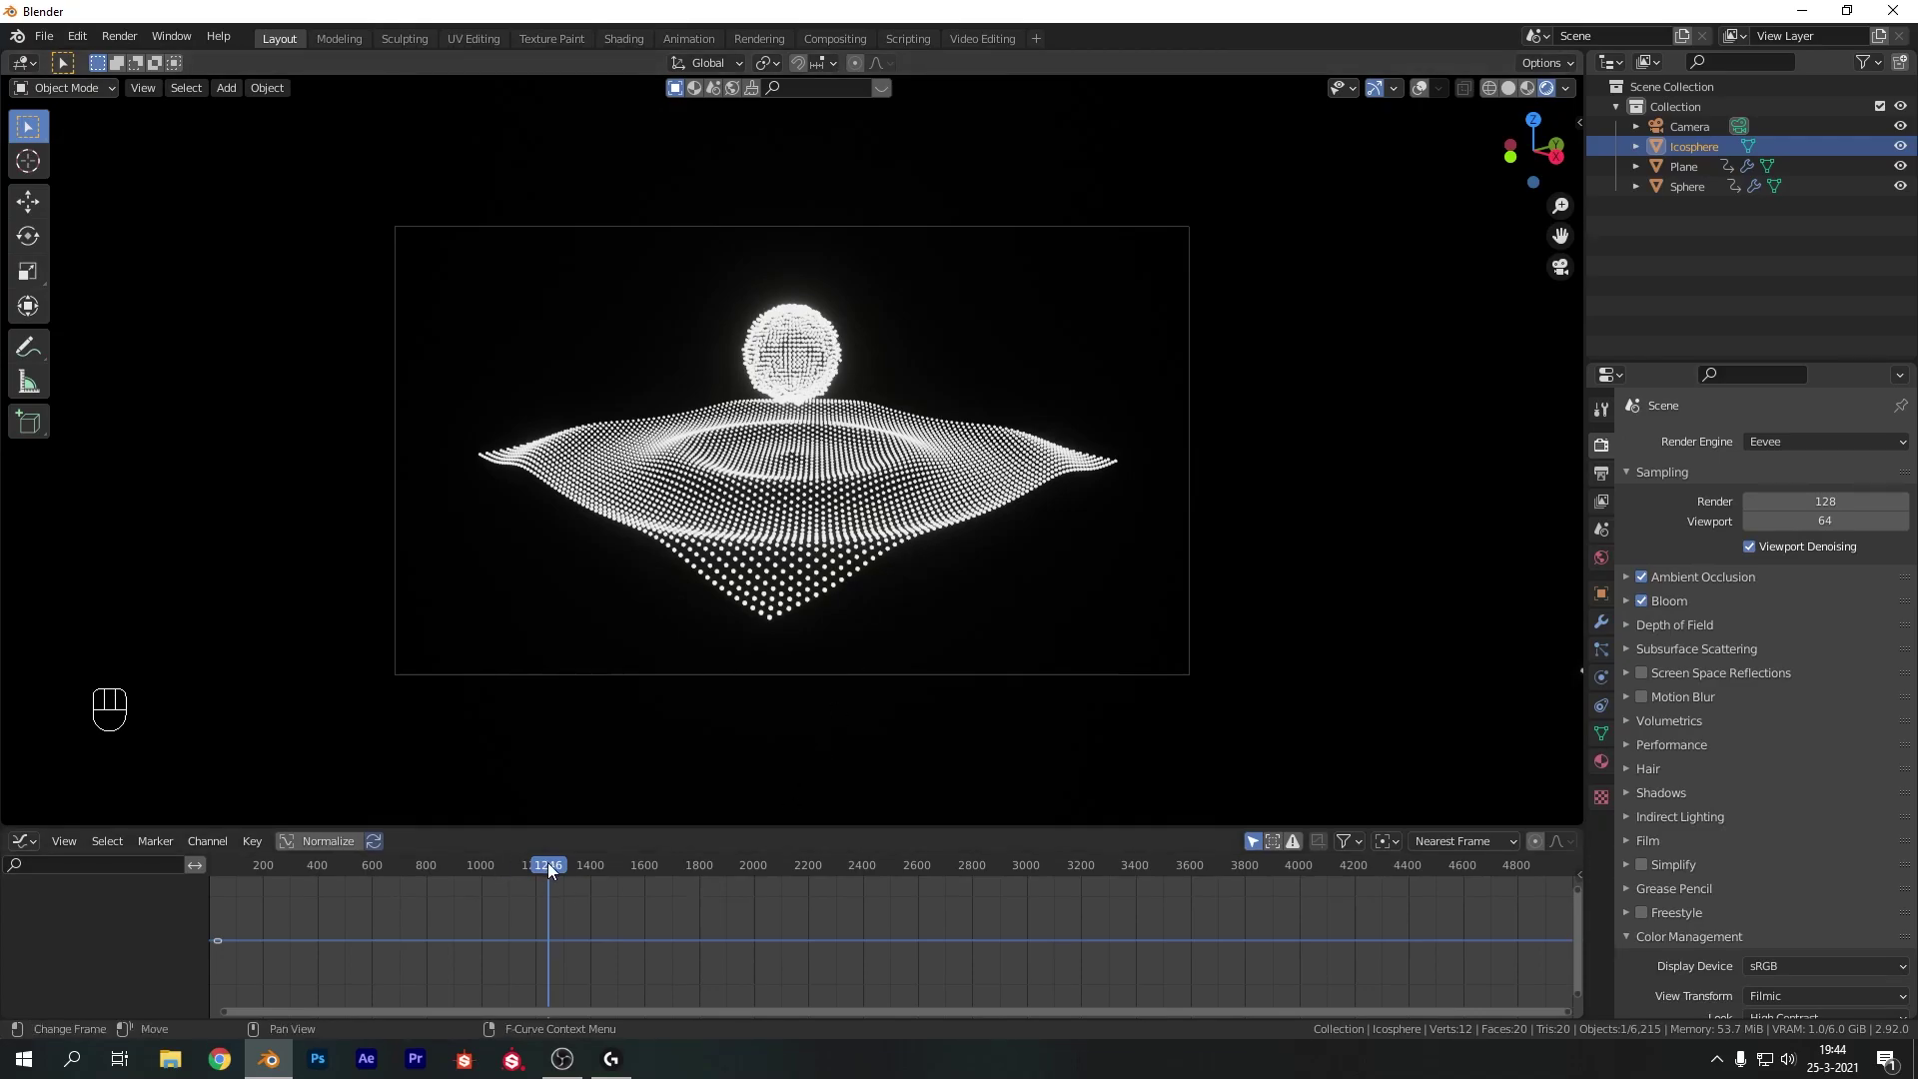
drag(547, 865, 561, 871)
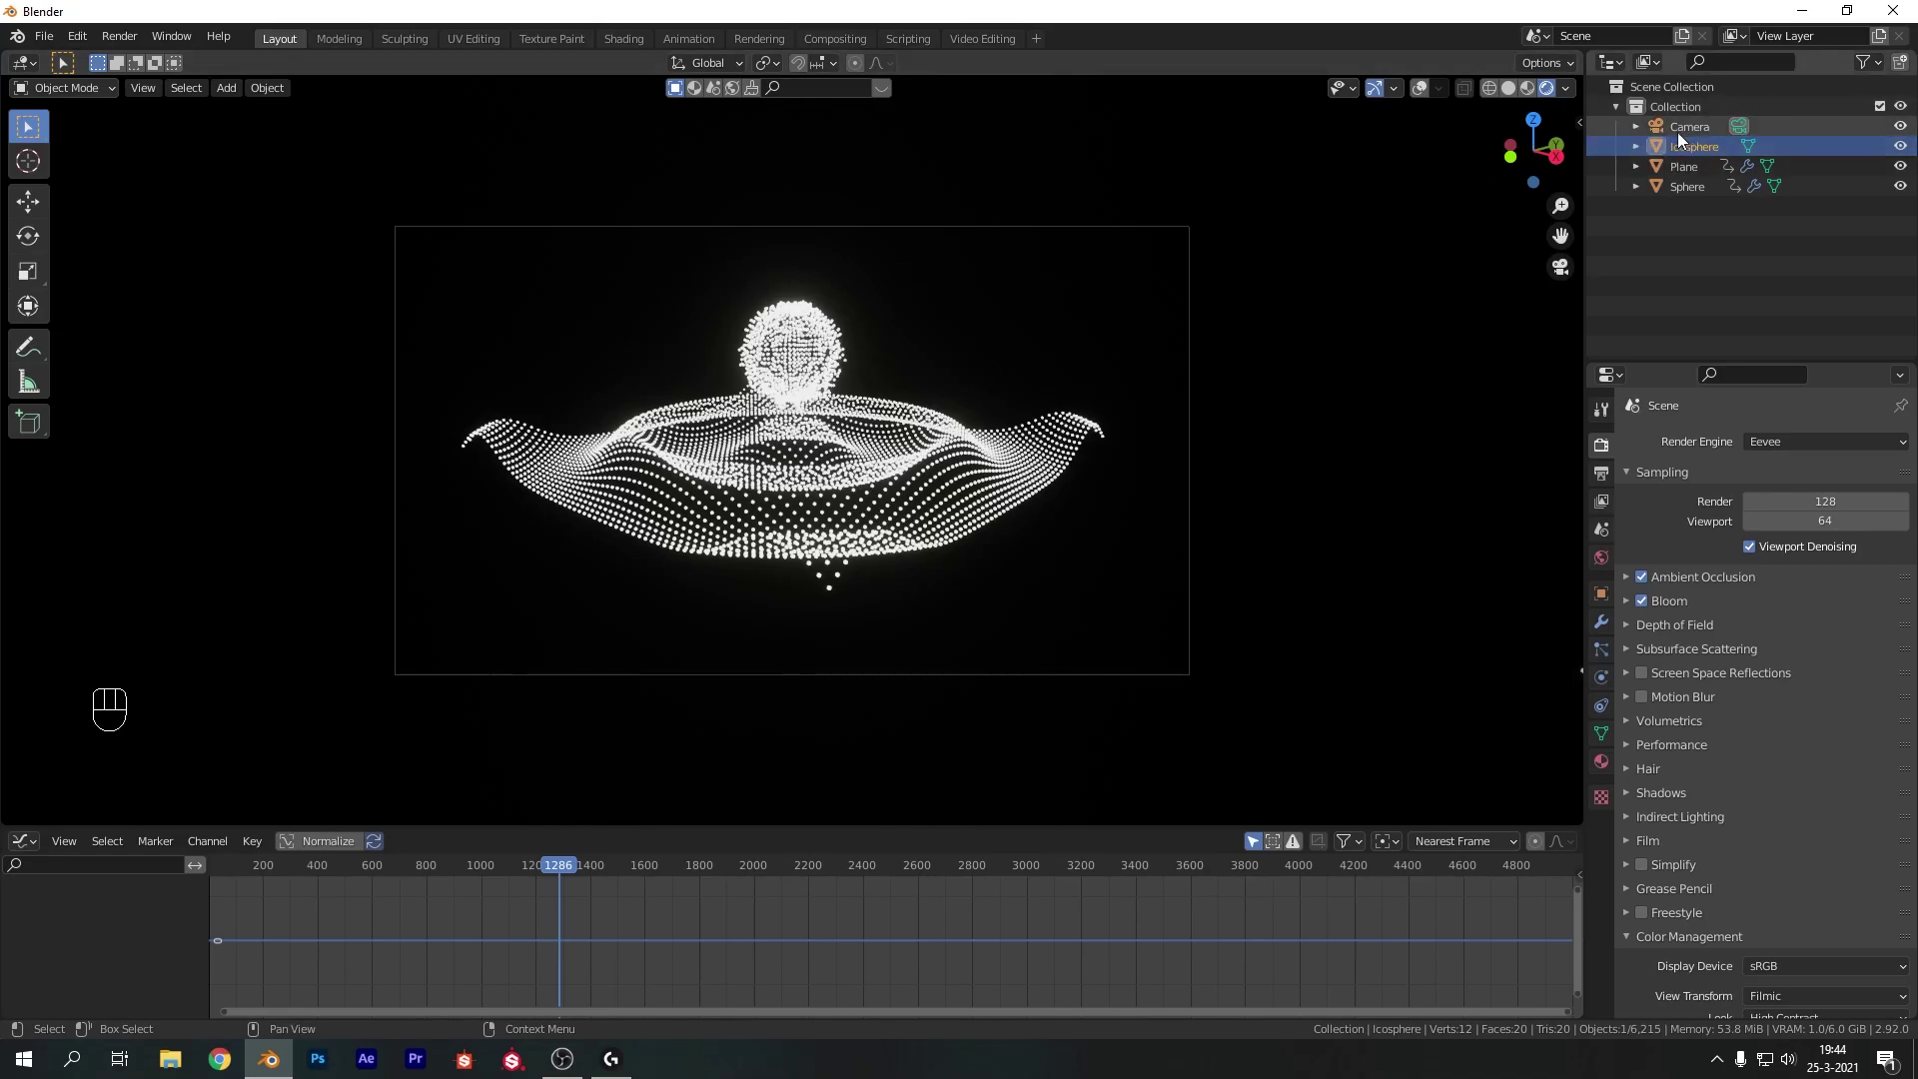
Switch to the Shading workspace and close its file browser and image editor areas
click(631, 40)
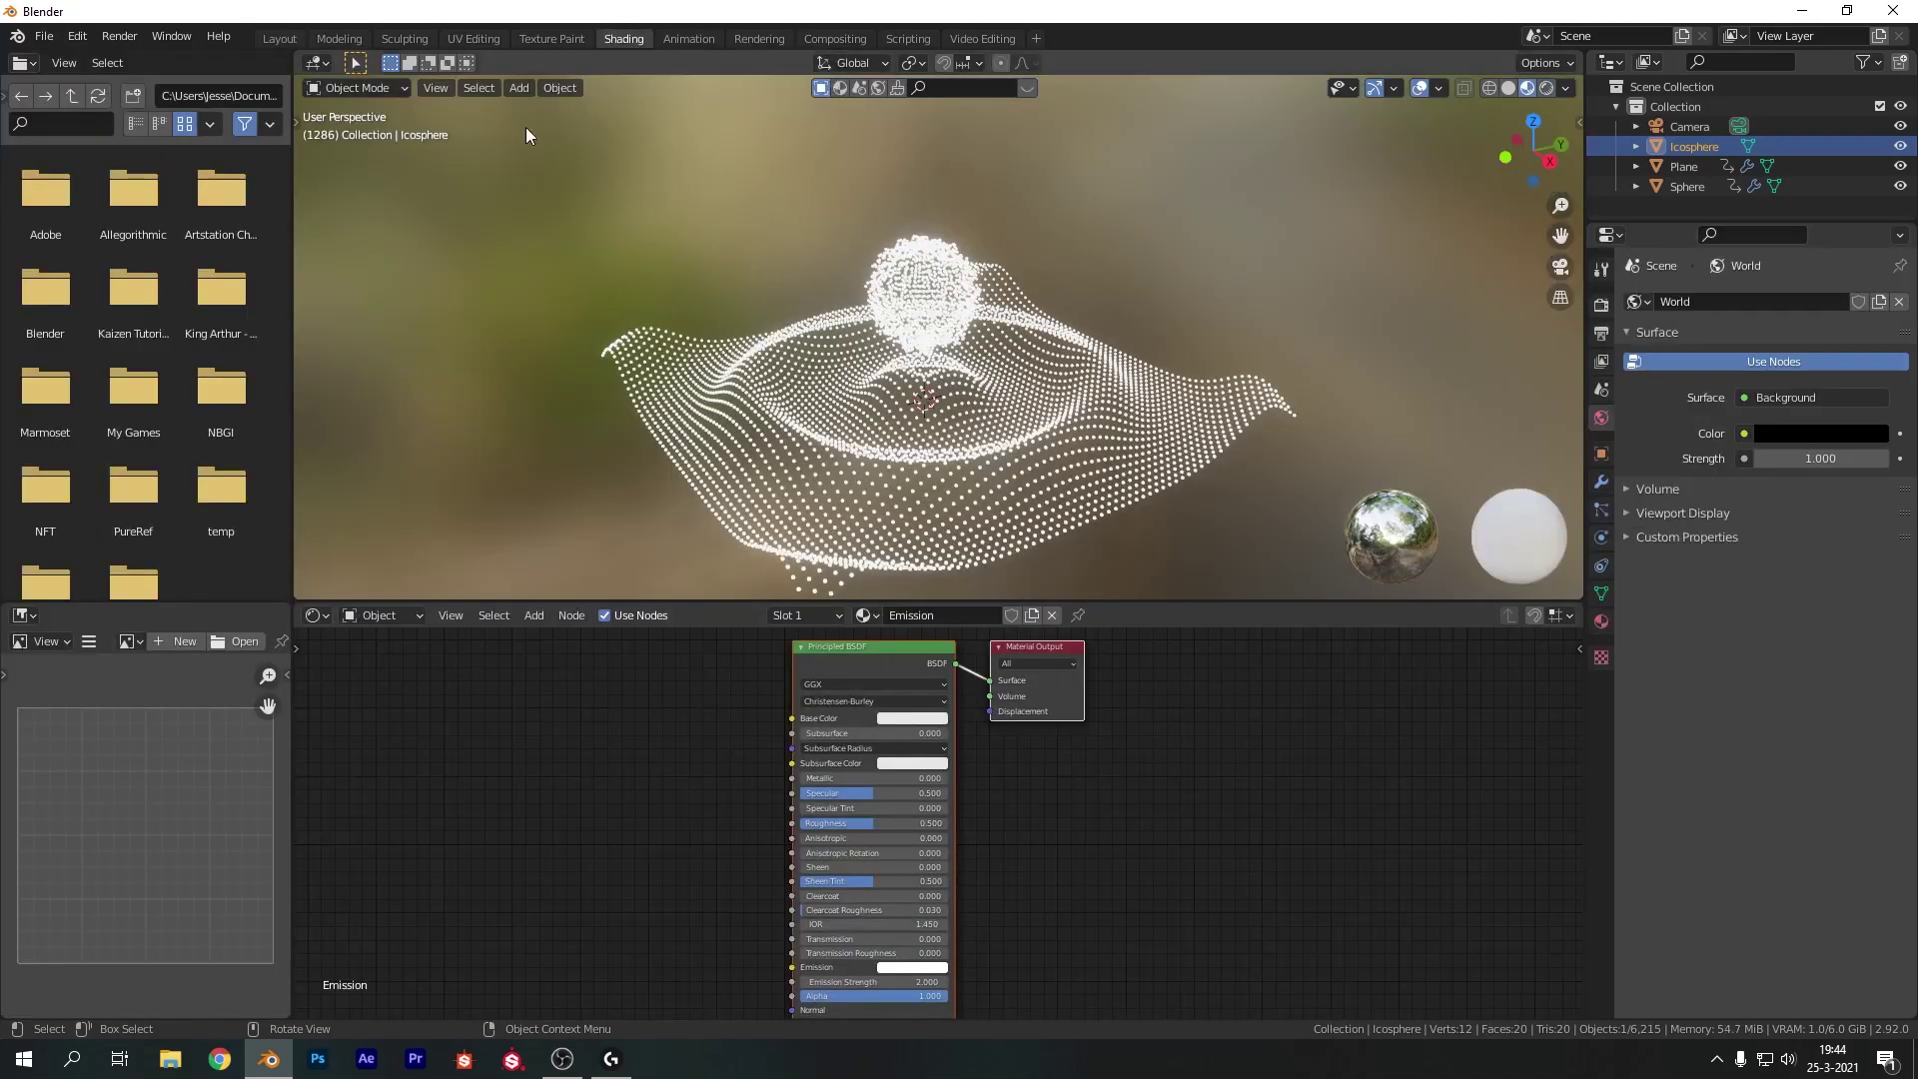
right_click(290, 230)
click(264, 233)
click(254, 423)
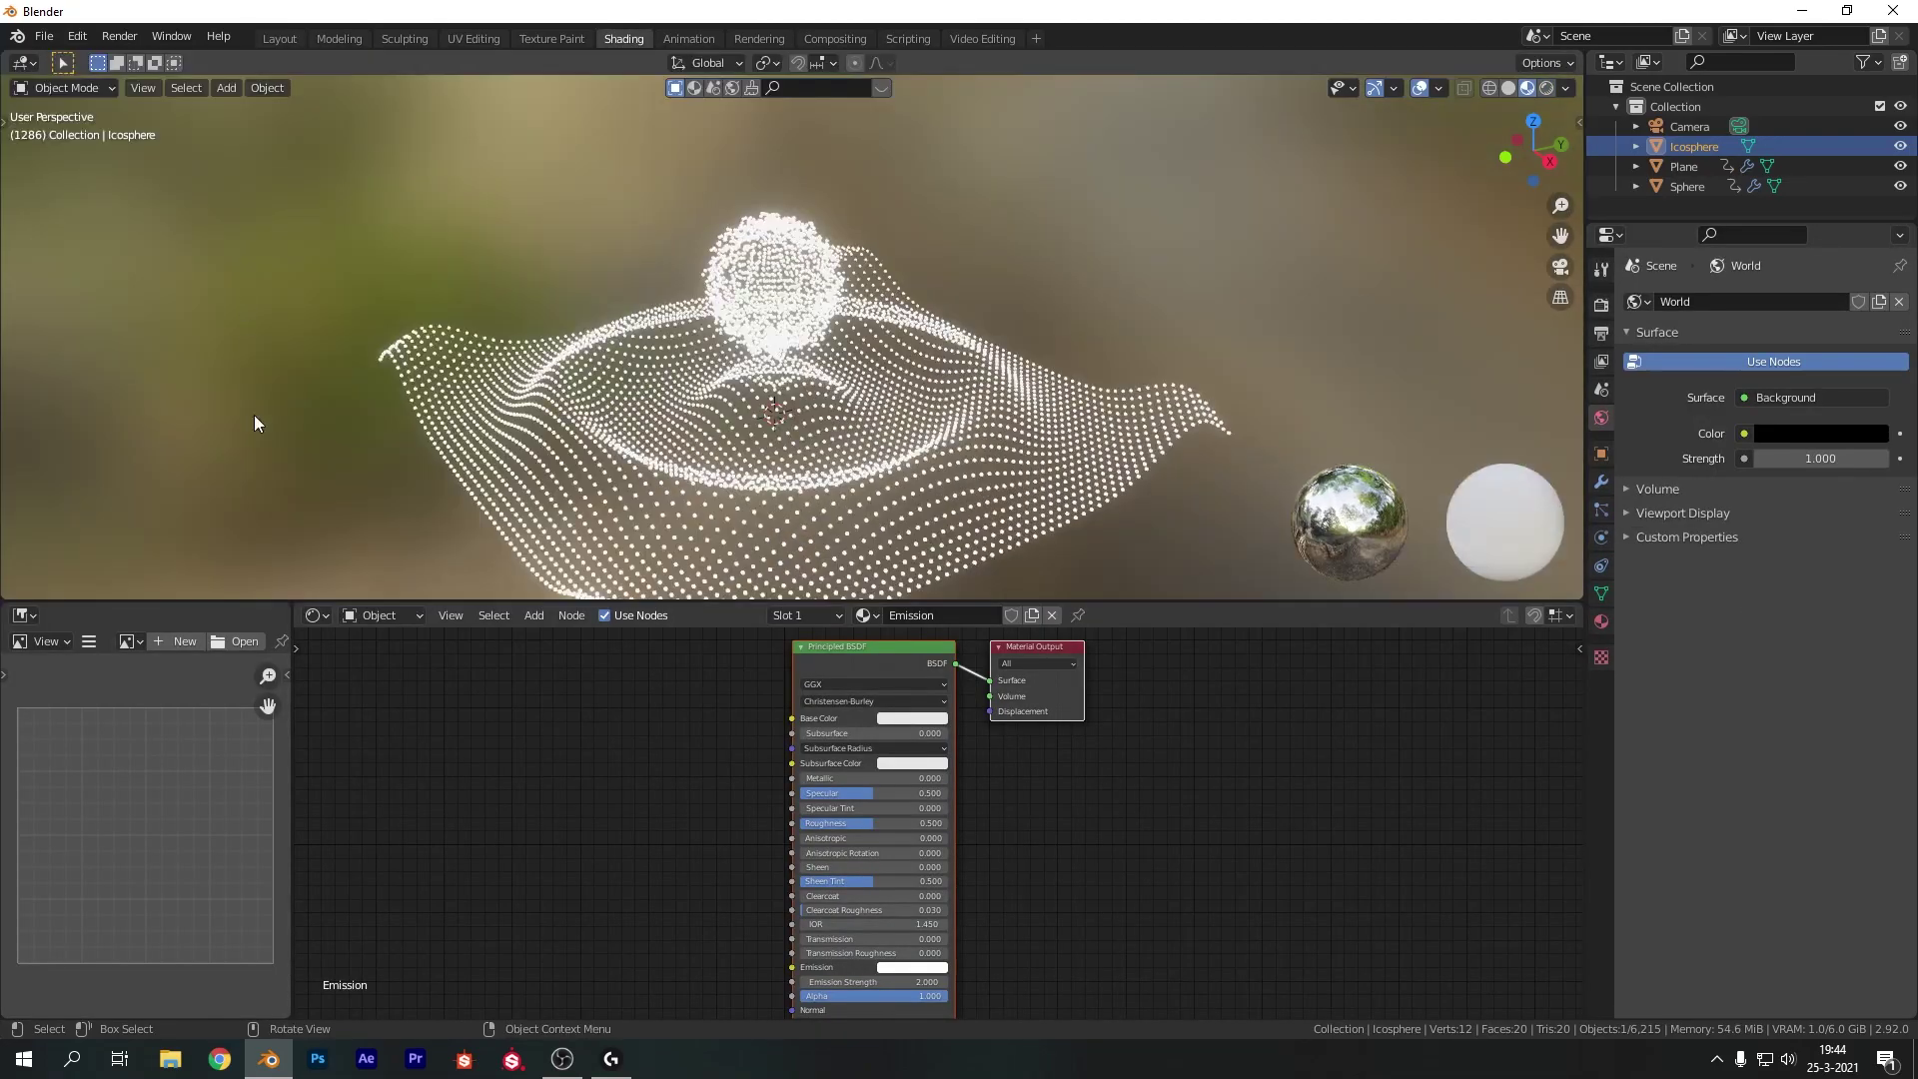
right_click(289, 721)
click(290, 734)
click(236, 735)
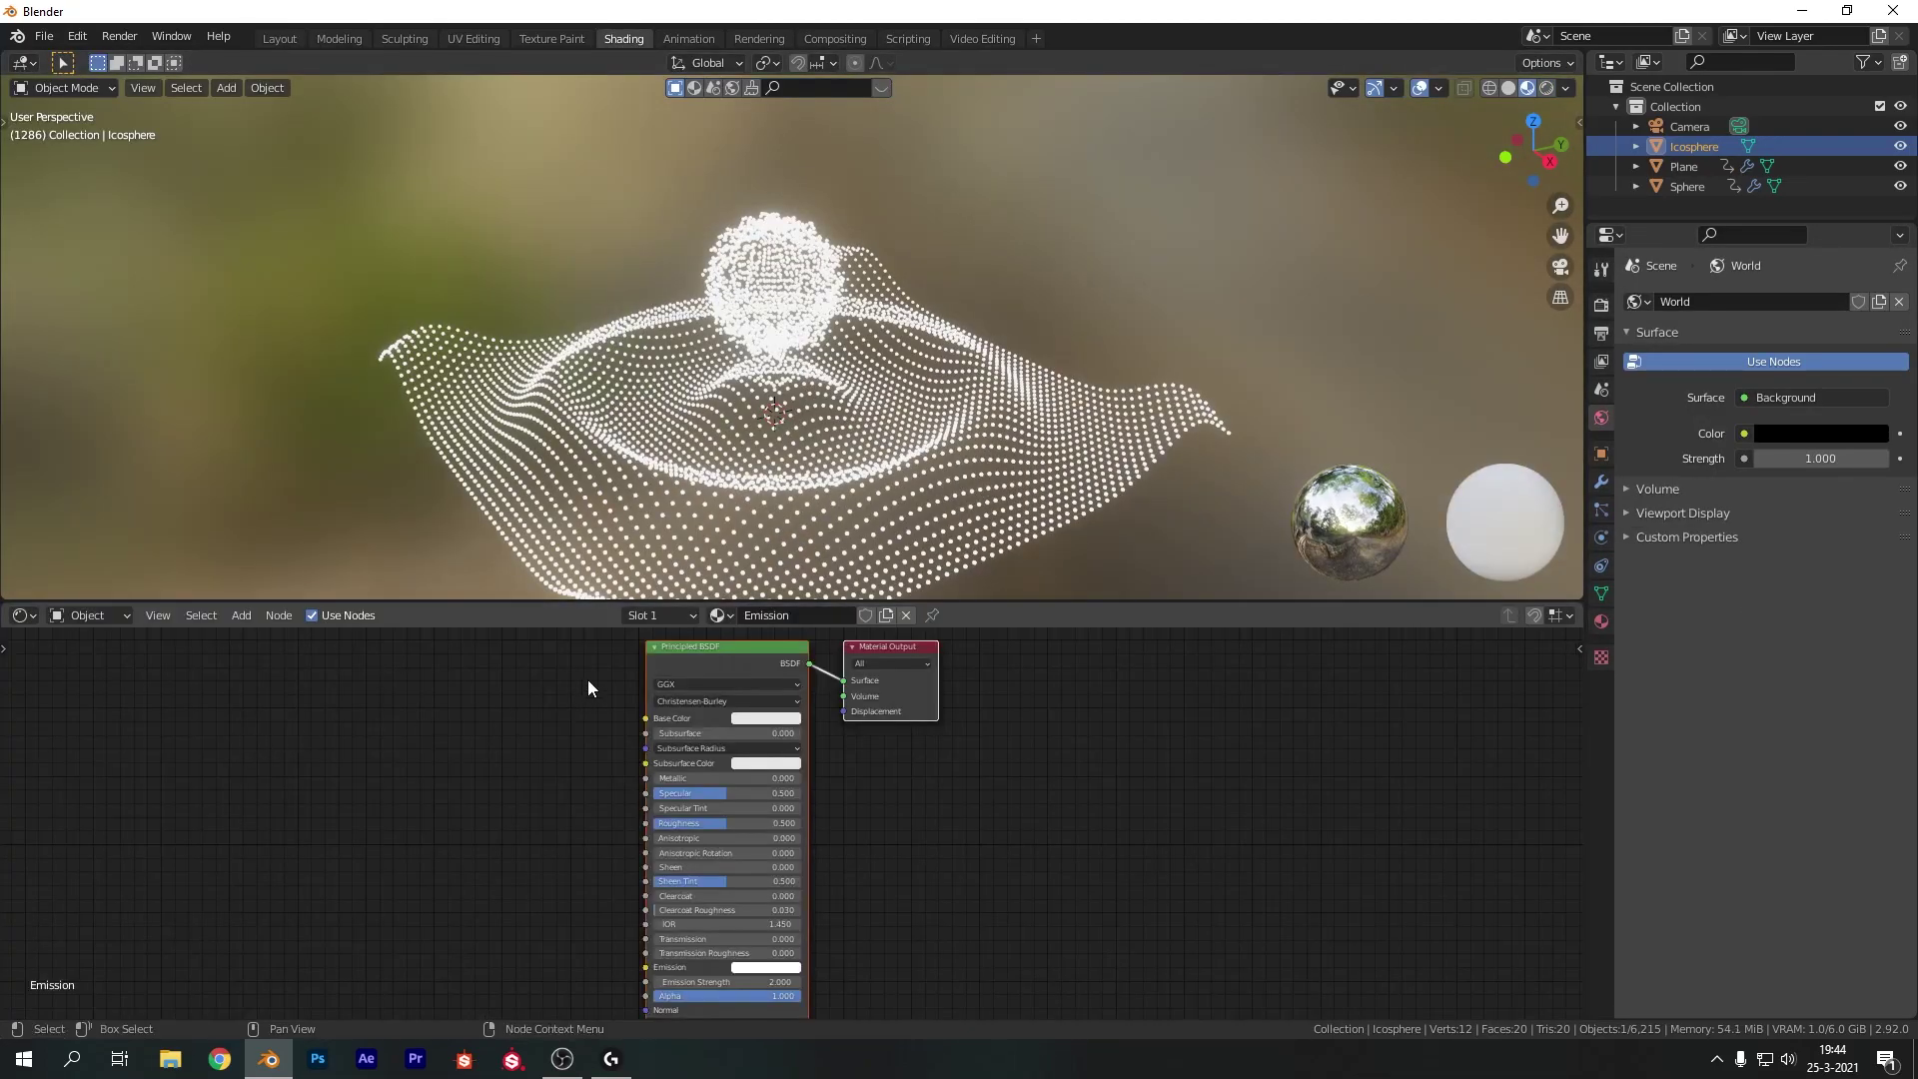
Spread the Principled BSDF and Material Output nodes apart and insert a Mix Shader node on the link between them
scroll(825, 771, down, 2)
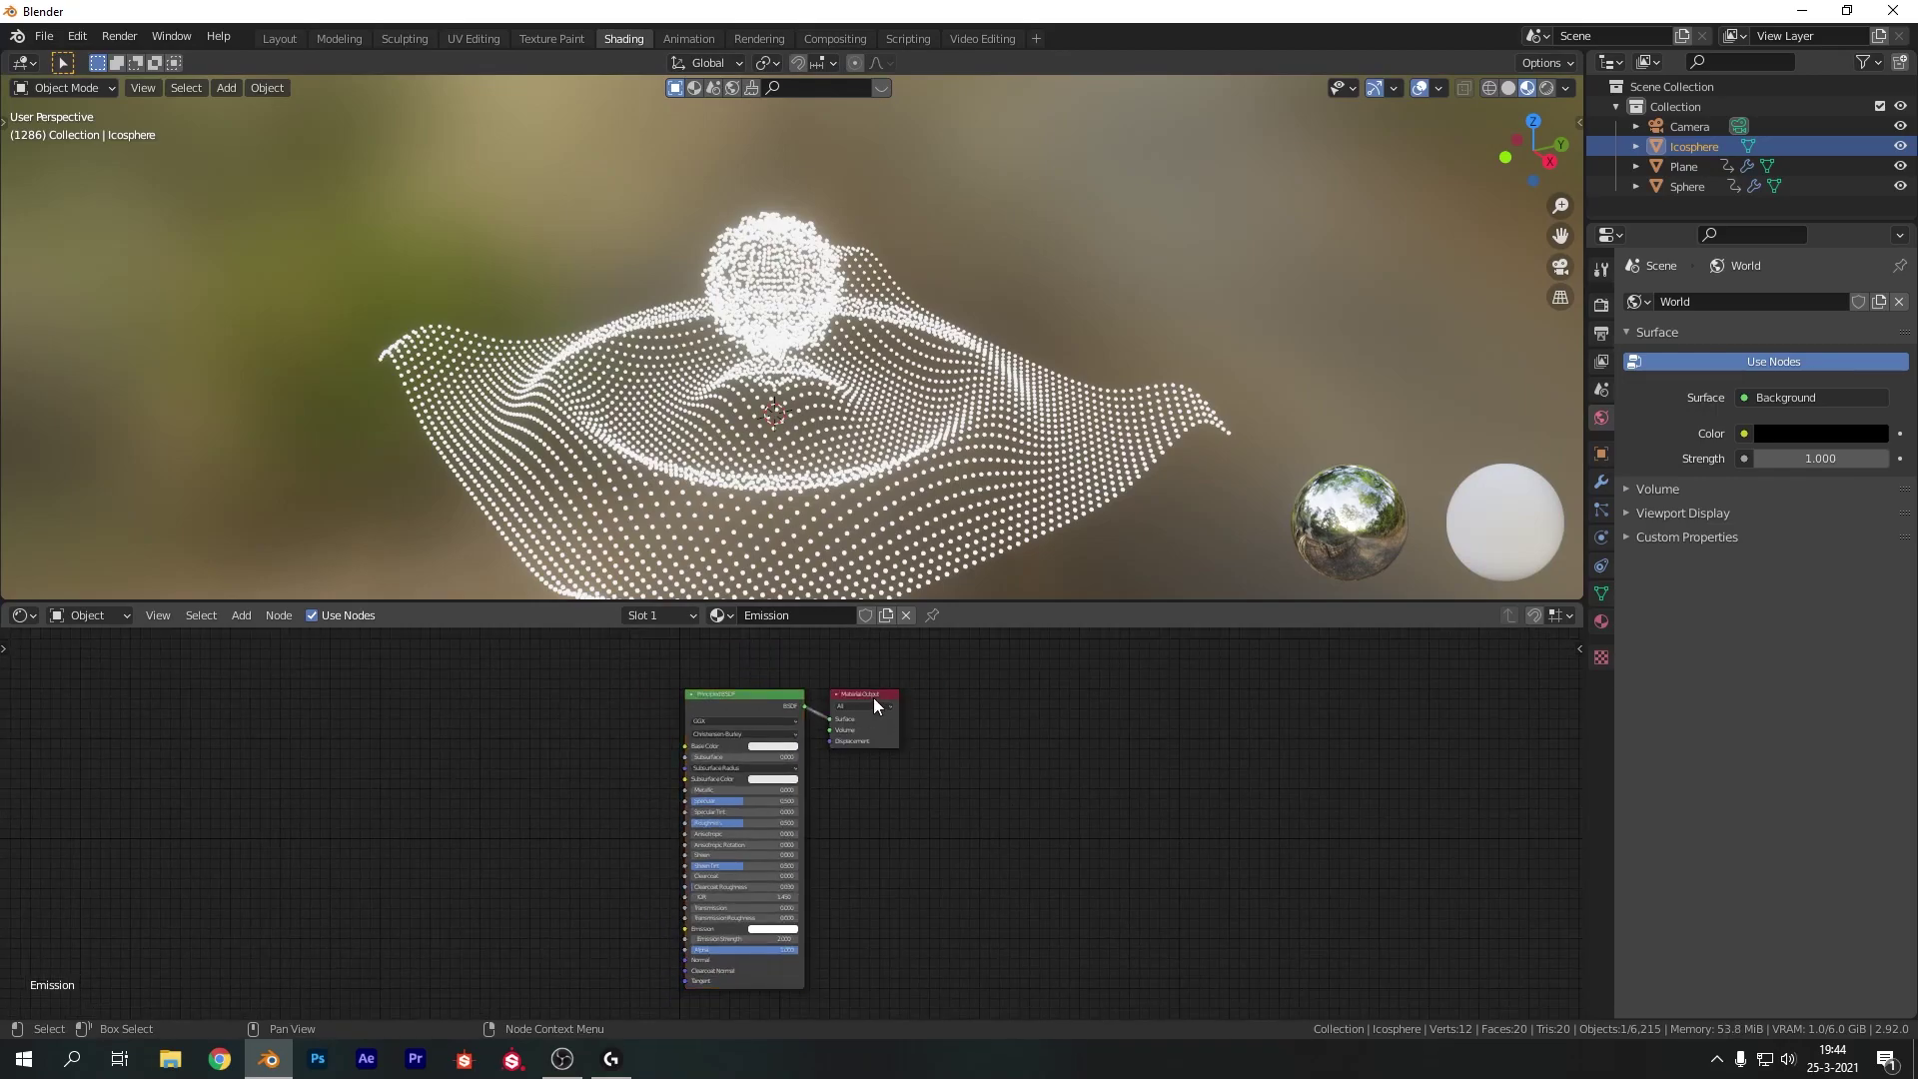
drag(873, 698, 1201, 715)
drag(682, 696, 663, 651)
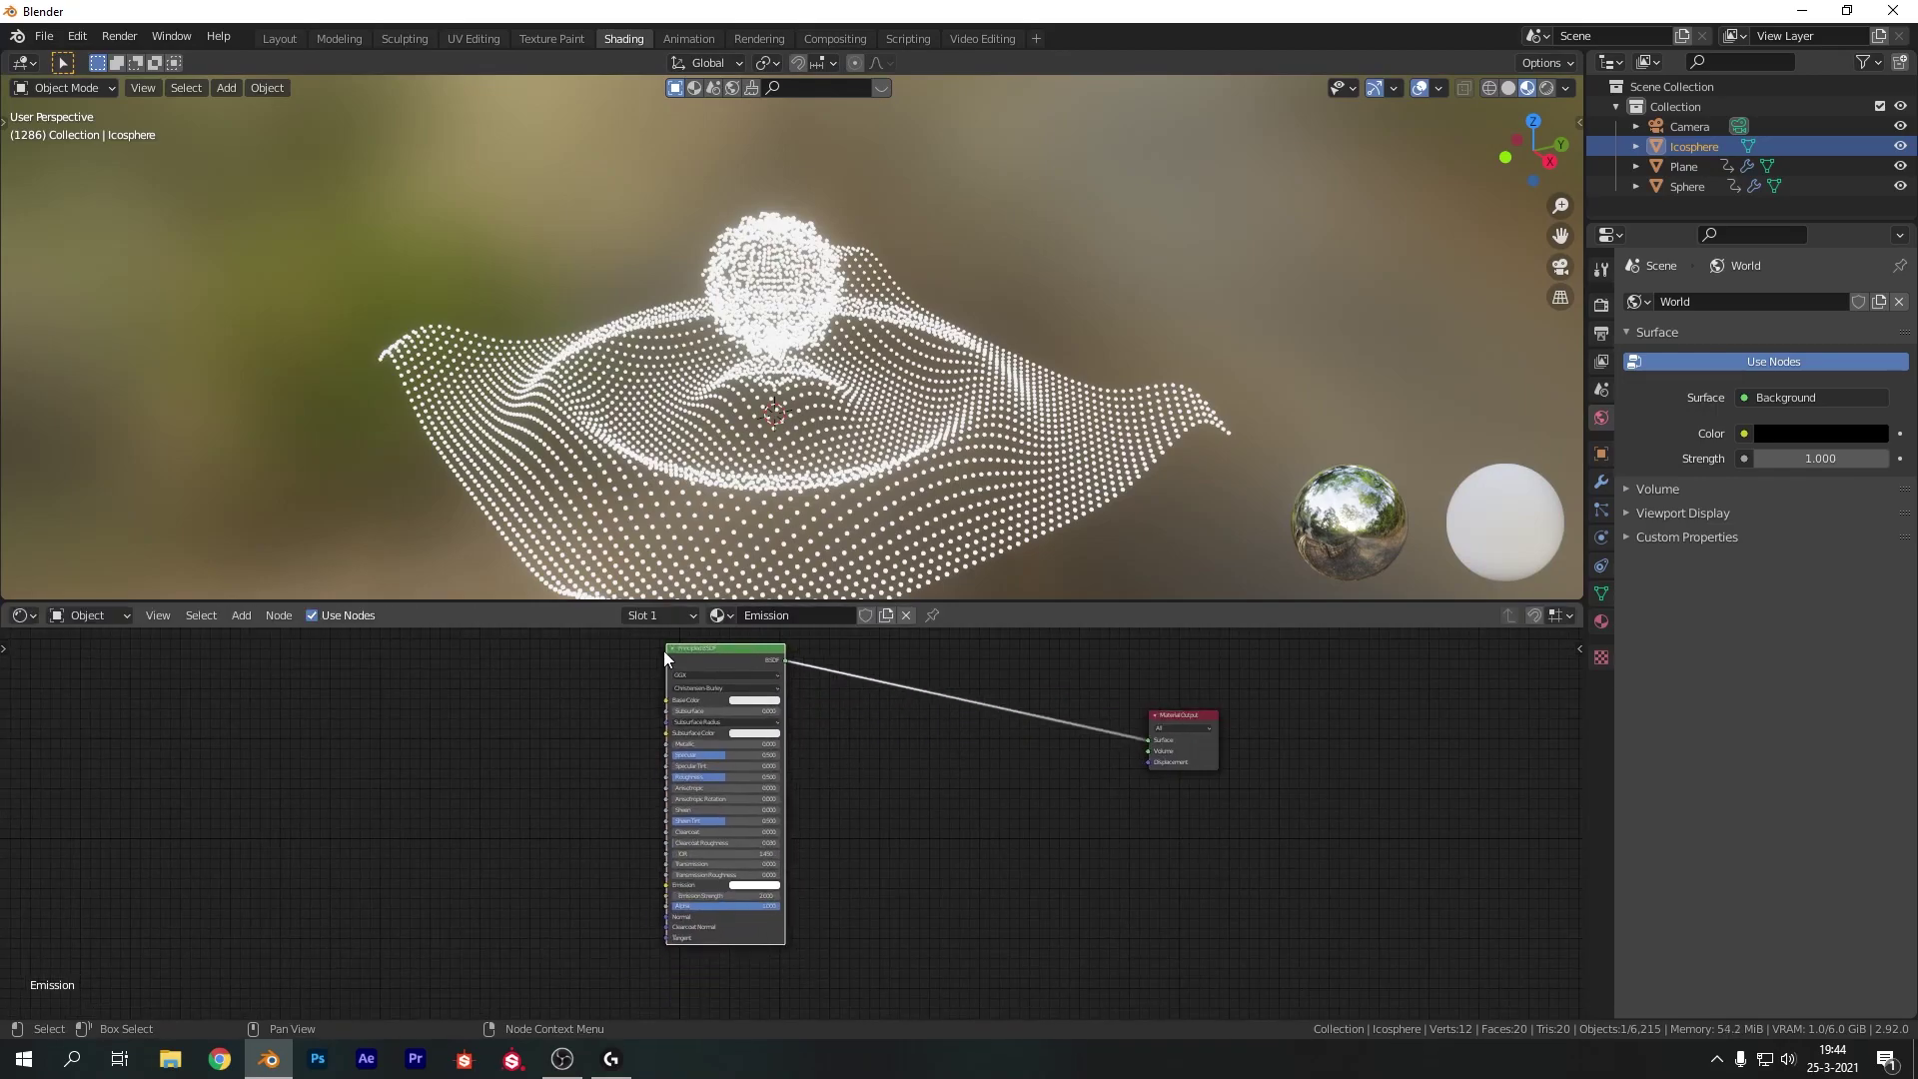
key(shift+a)
click(885, 709)
text(mix)
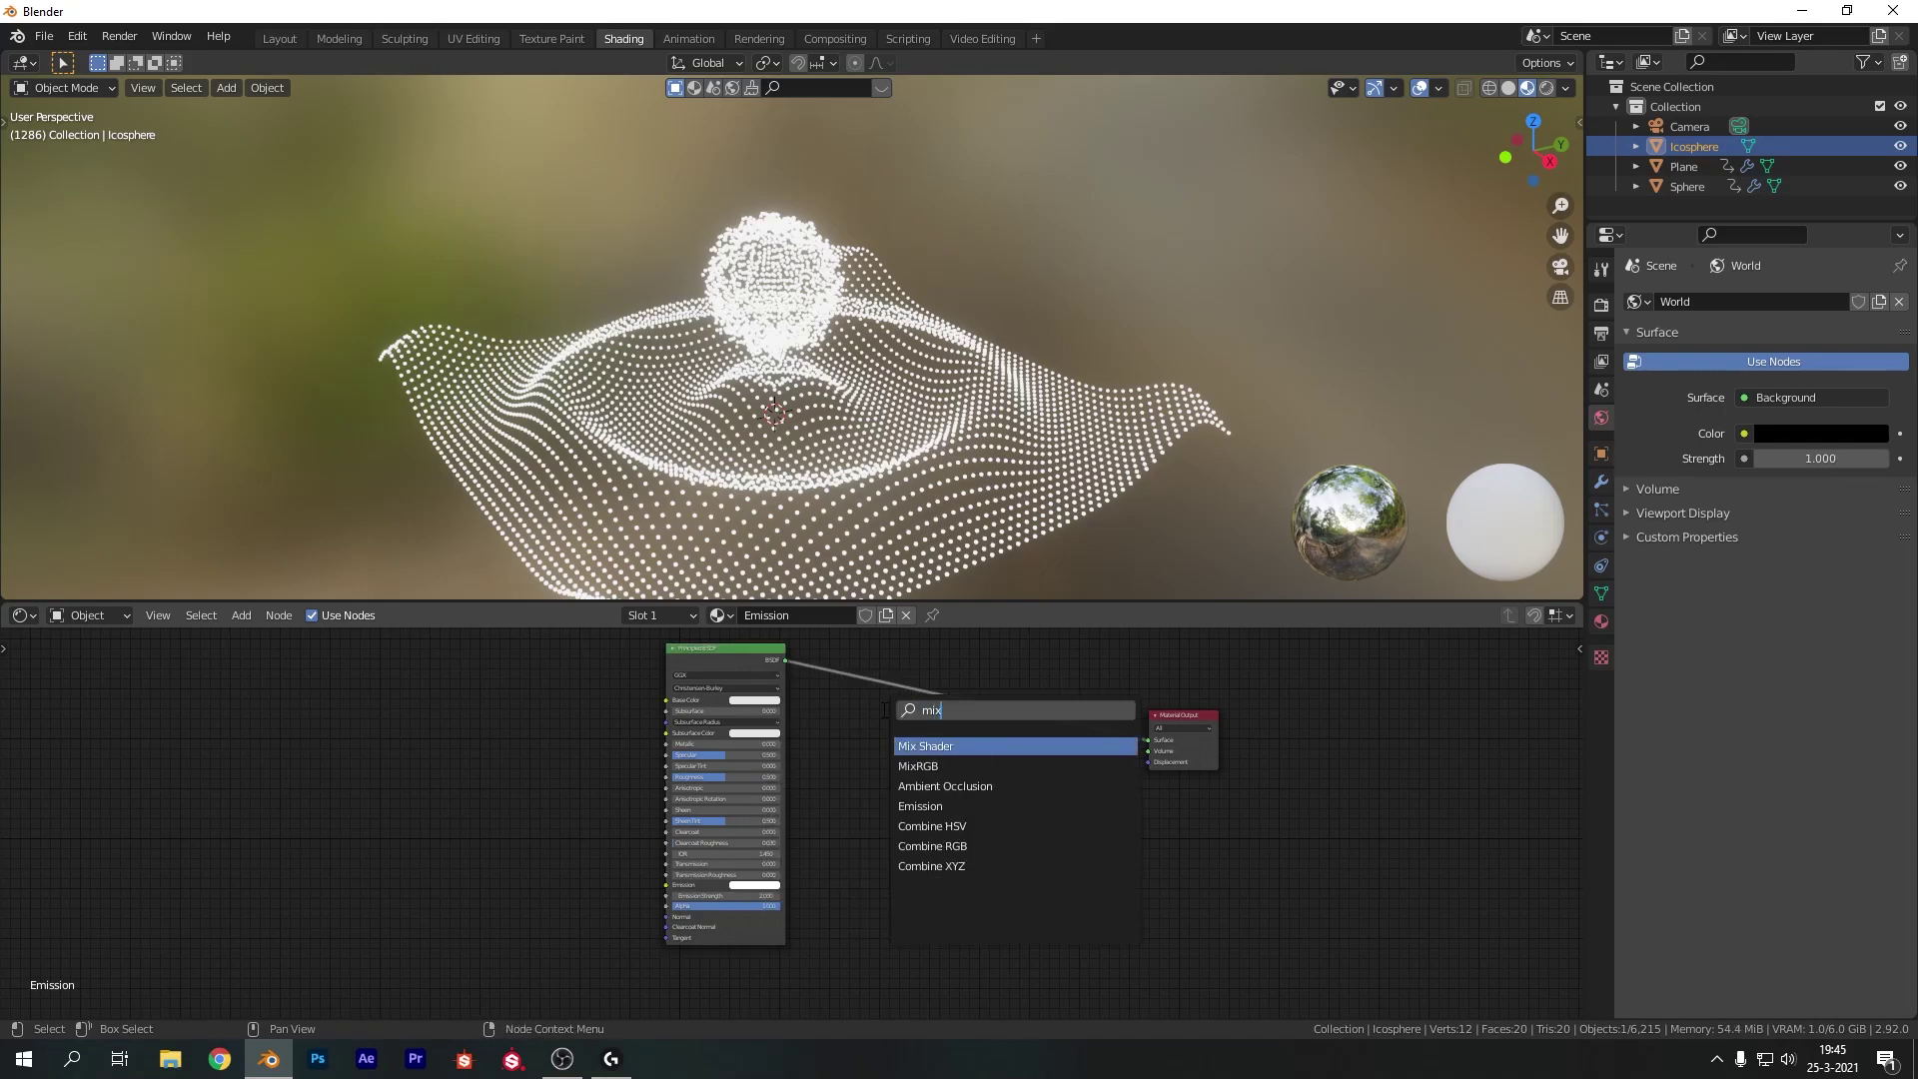
key(Return)
click(997, 670)
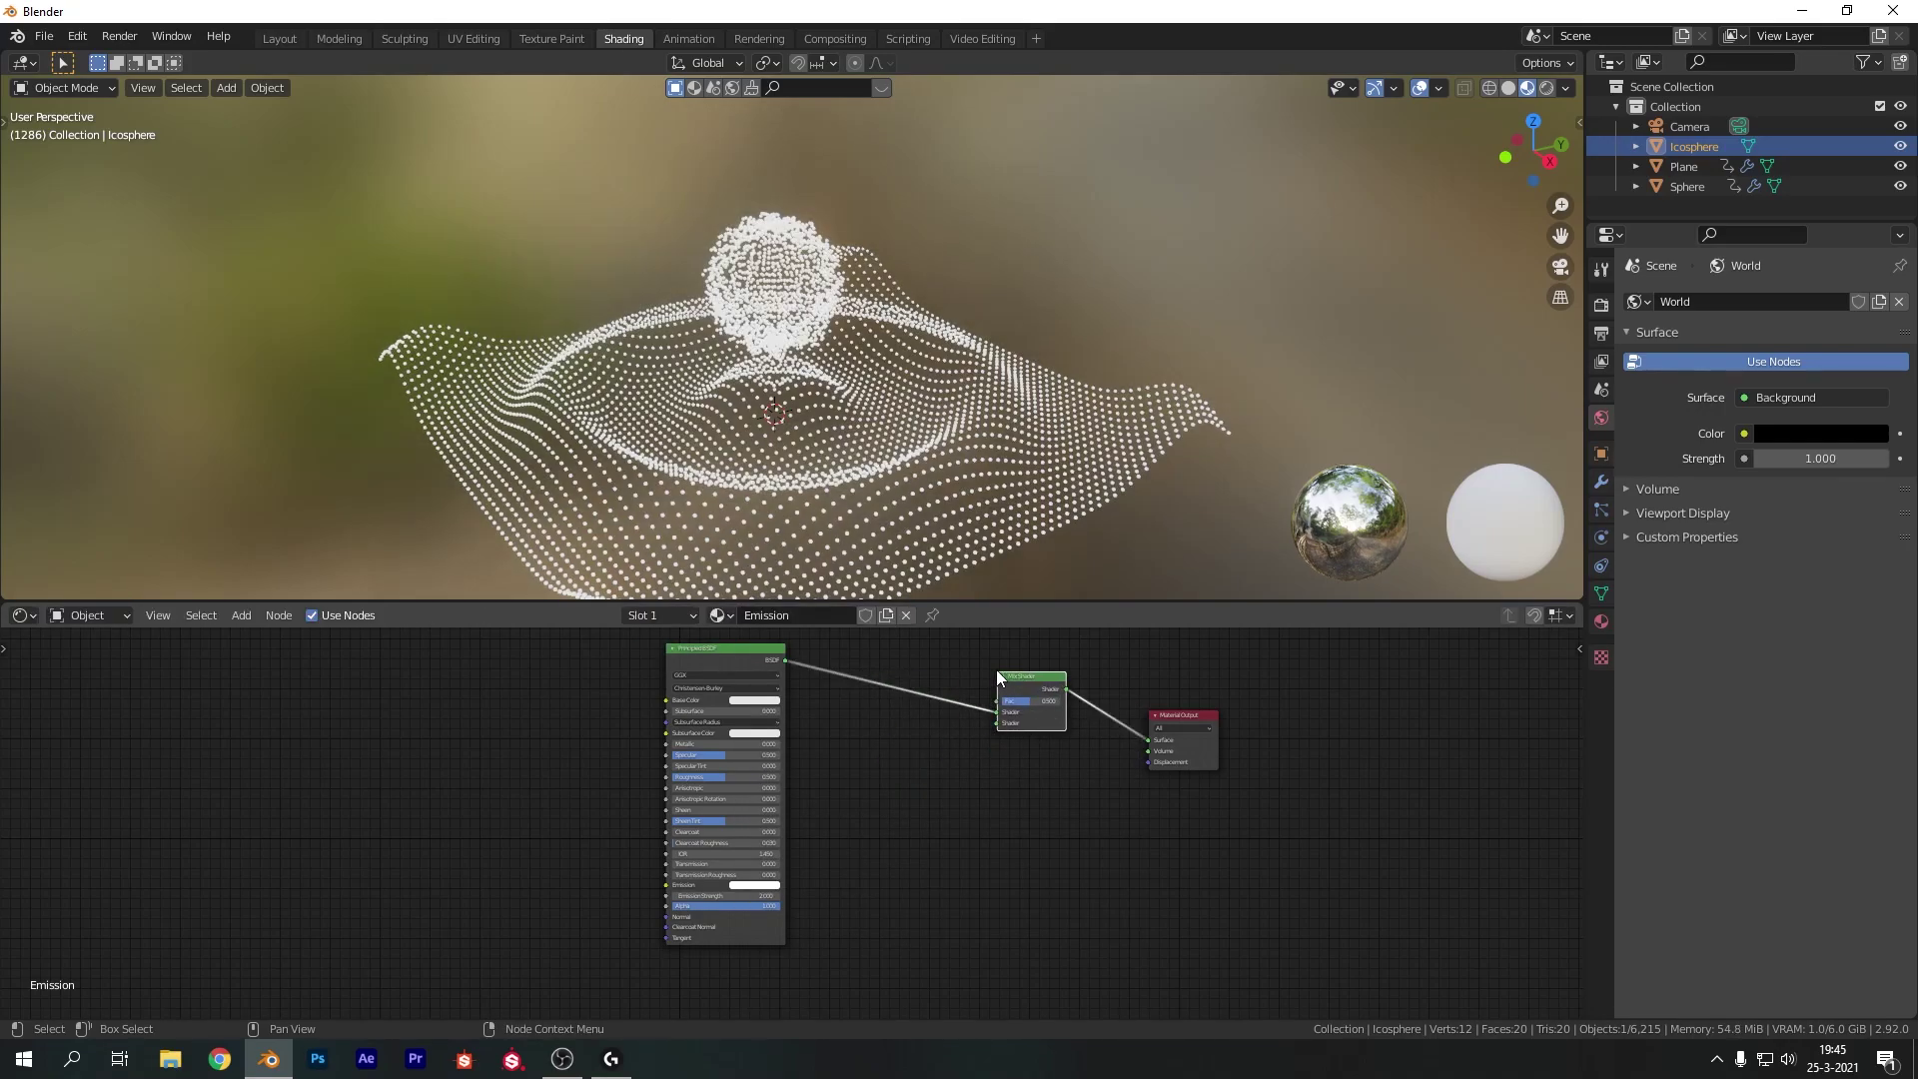
Duplicate the Principled BSDF node below the original and connect its BSDF output to the Mix Shader's second shader input
scroll(684, 654, down, 3)
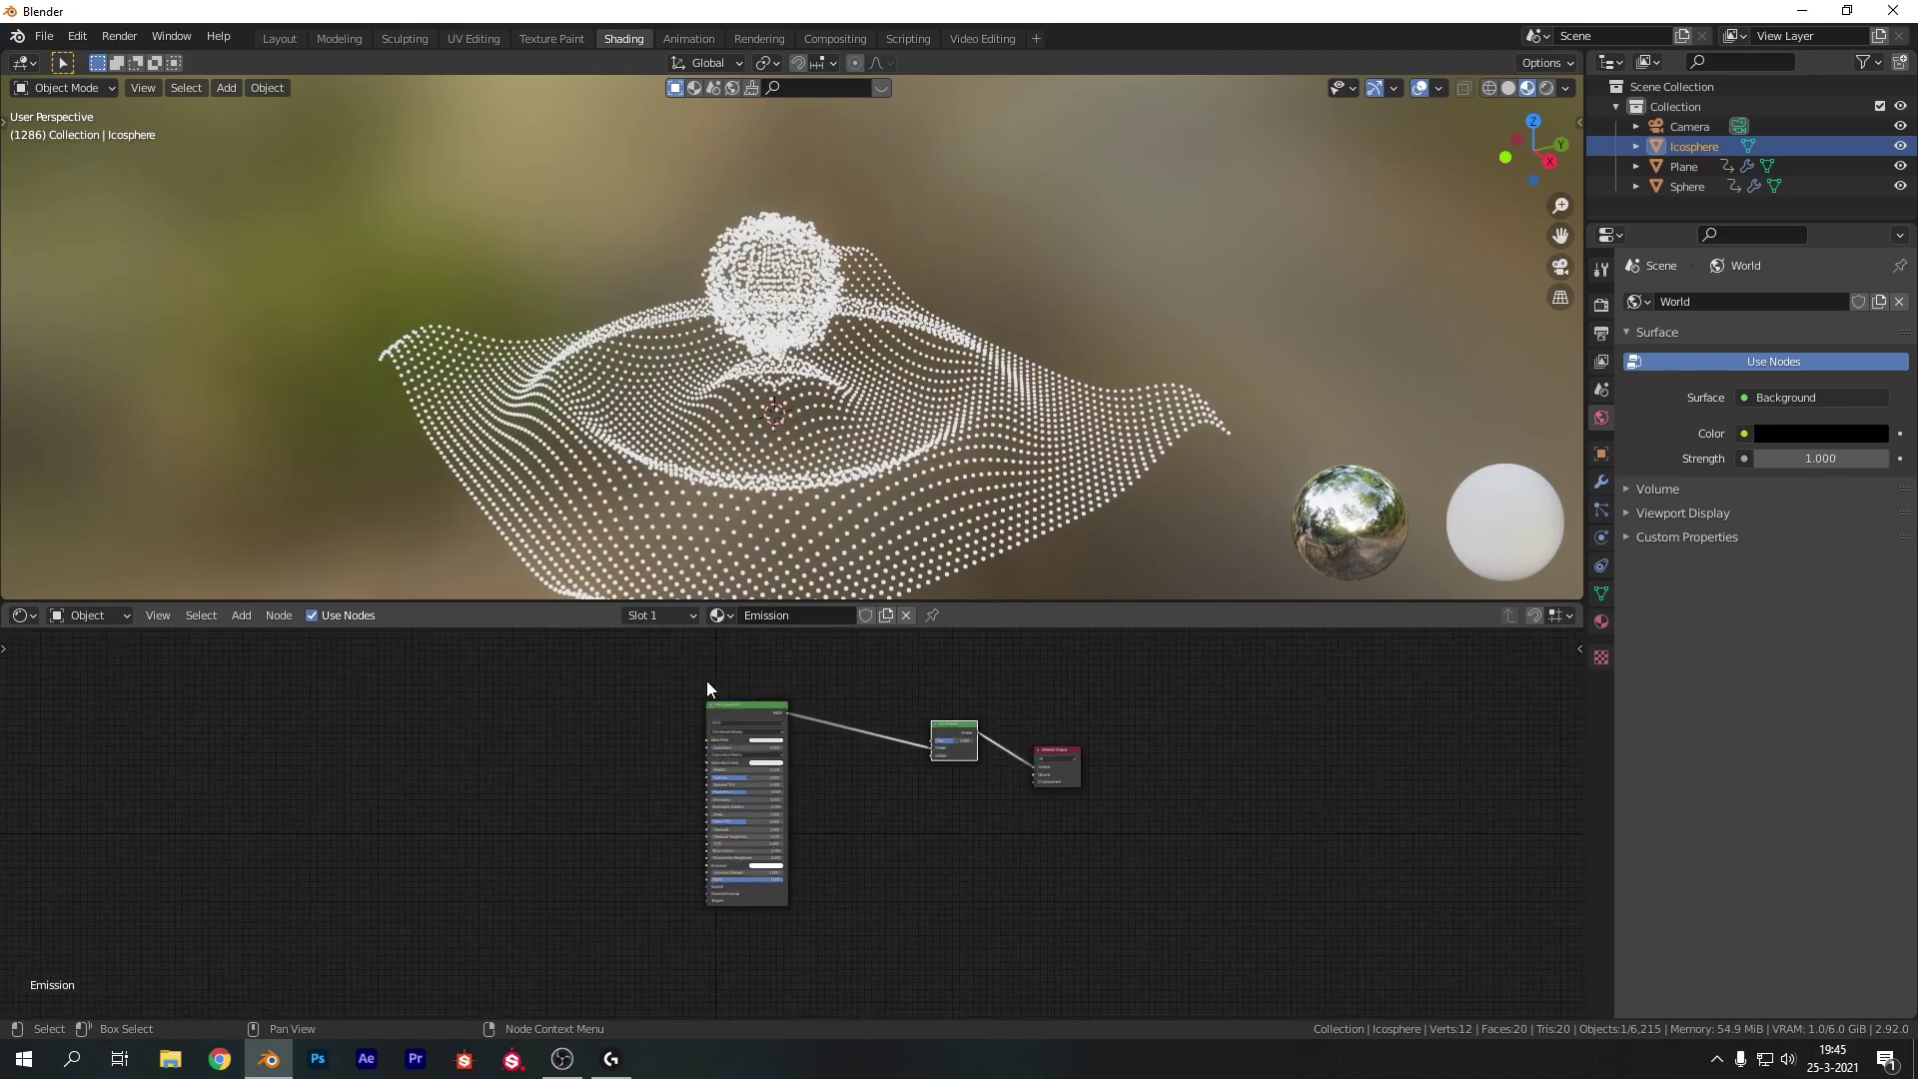
mouse_move(705, 680)
mouse_down()
mouse_move(739, 710)
mouse_move(677, 669)
mouse_up()
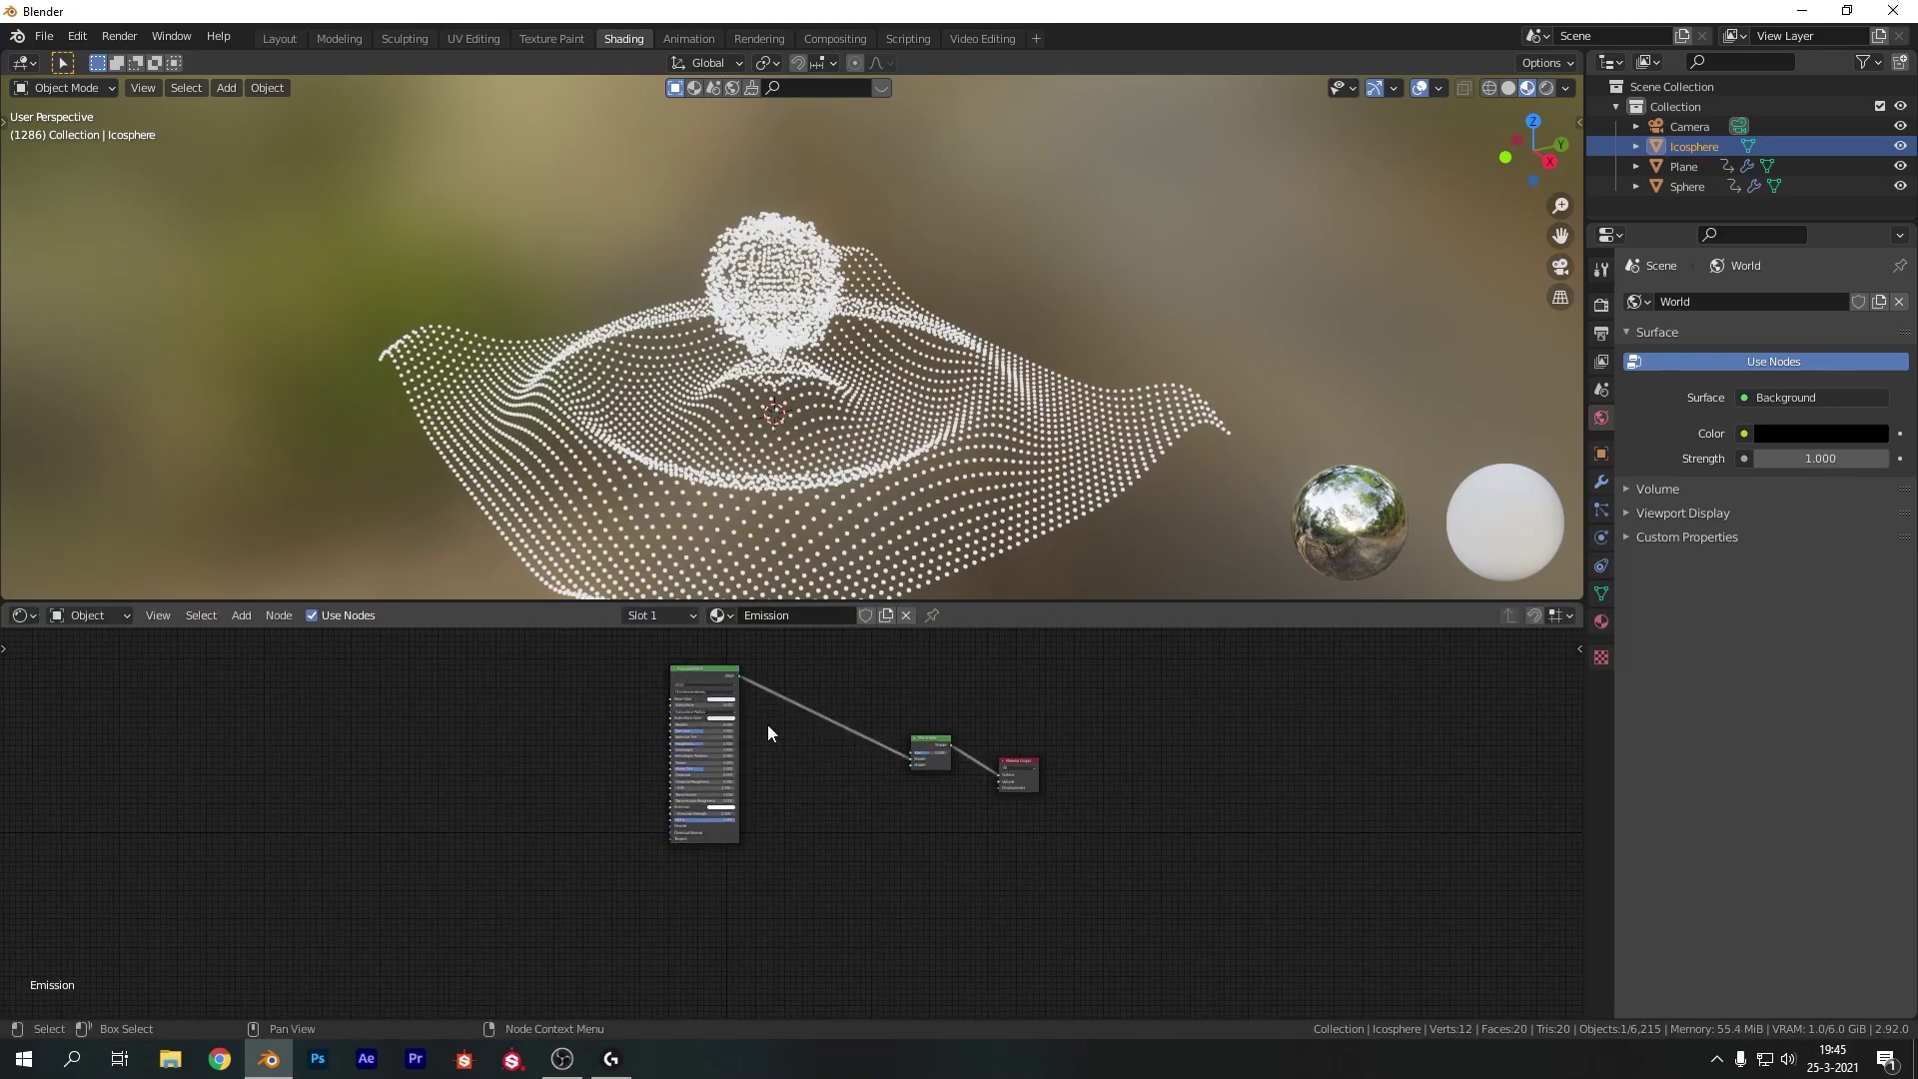
click(693, 675)
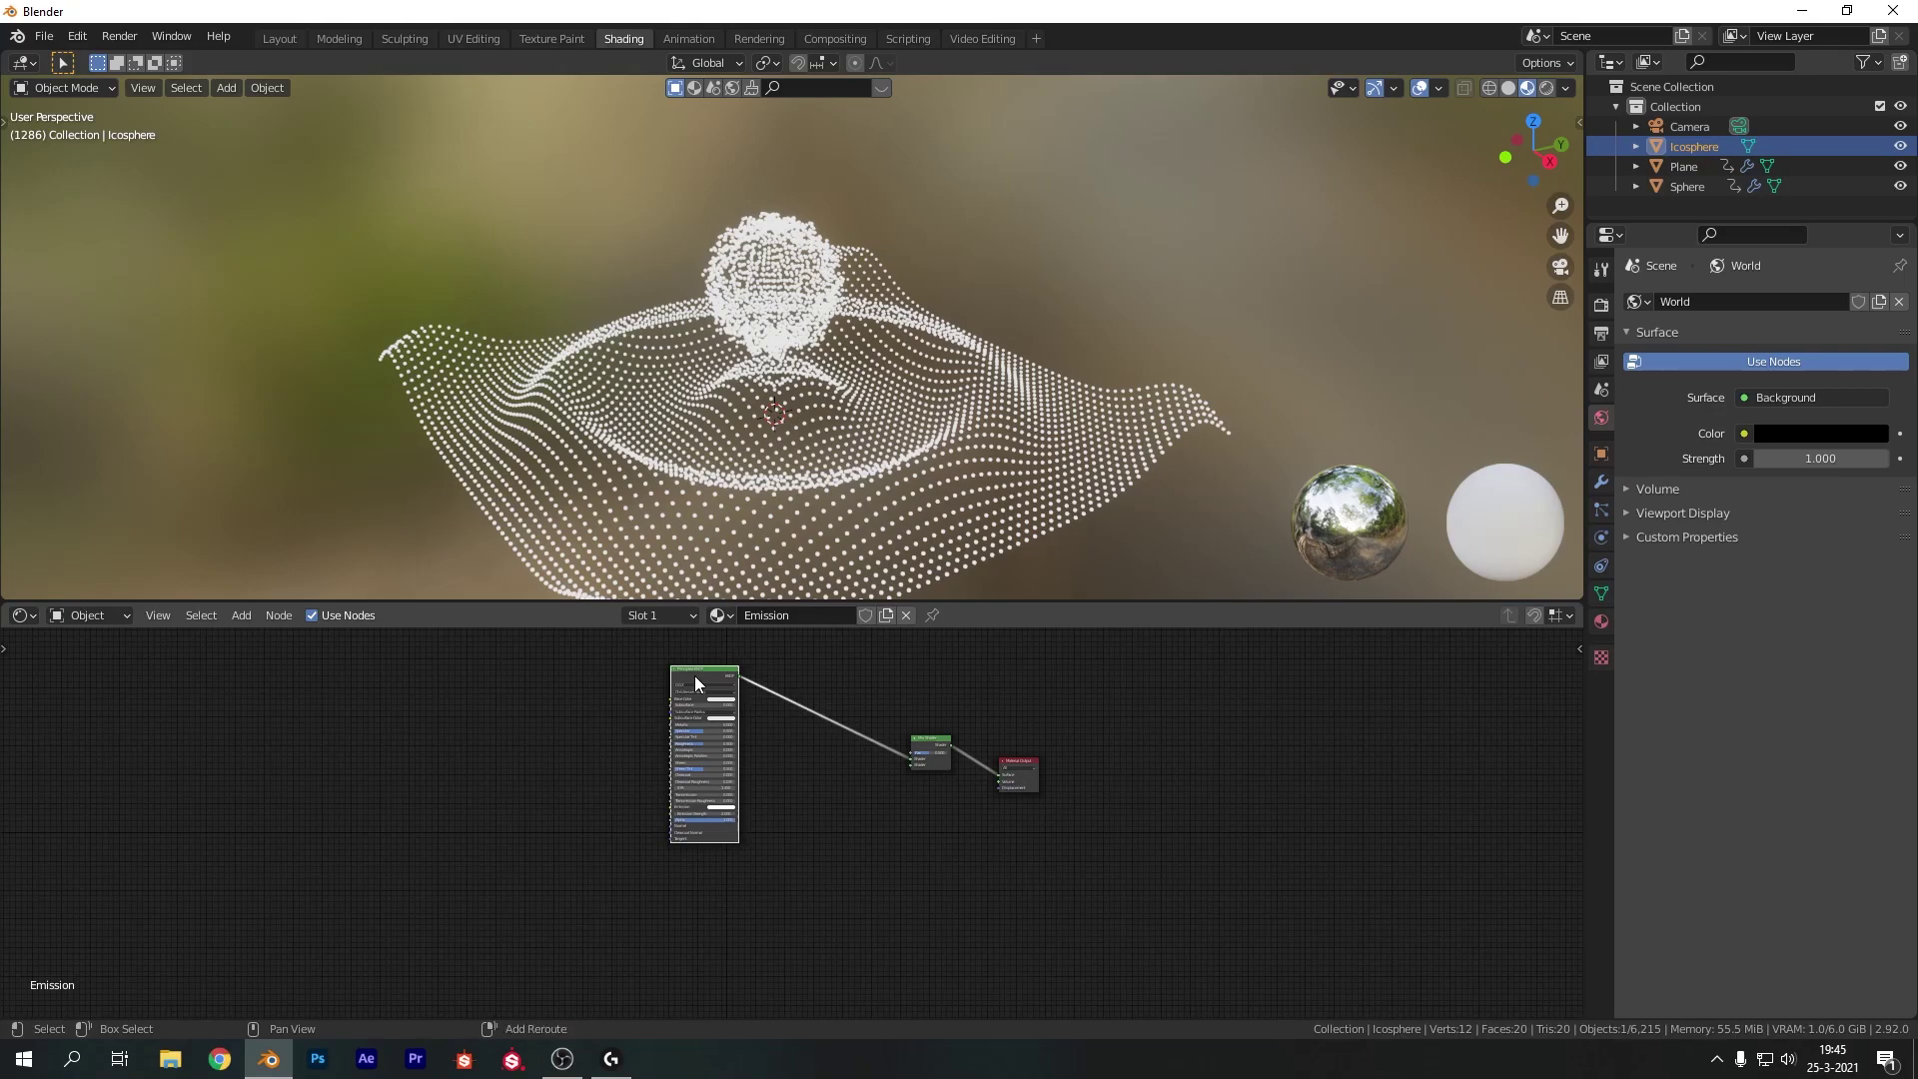
key(shift+d)
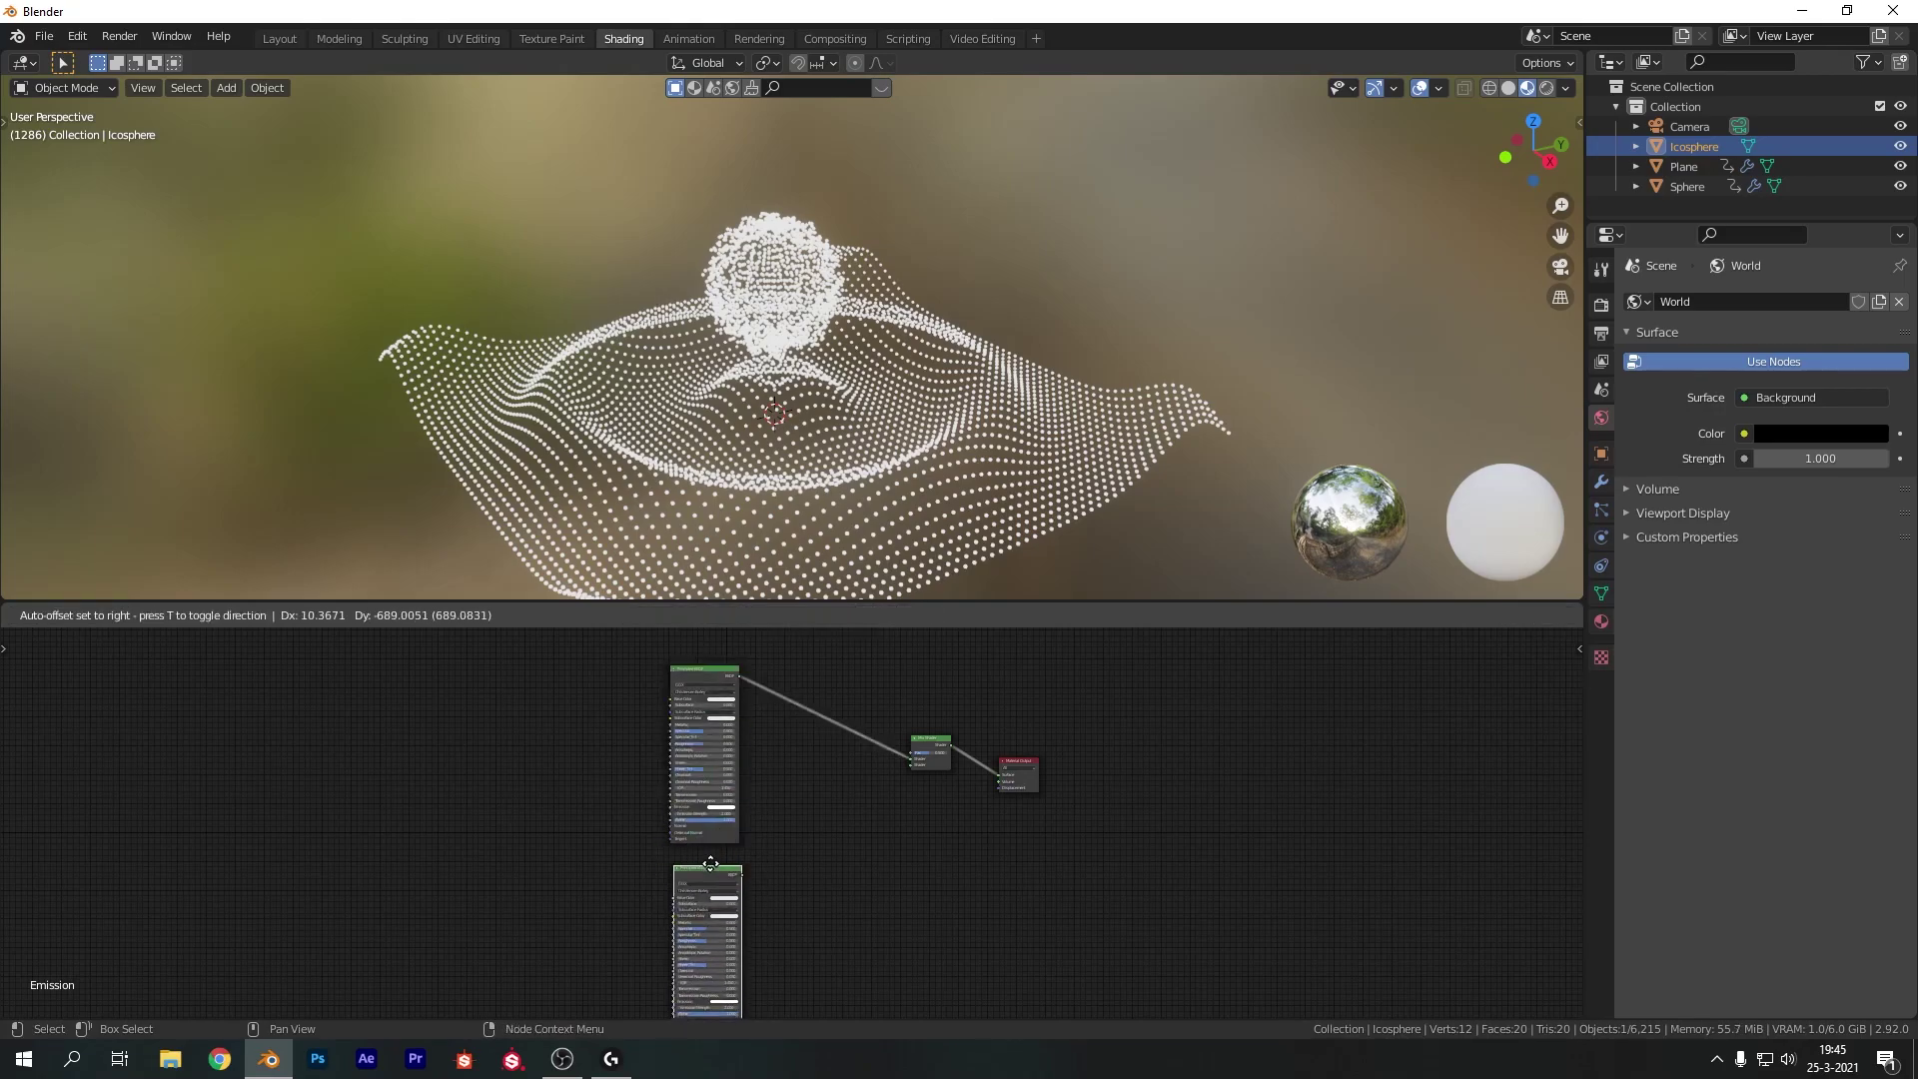
click(716, 871)
drag(742, 873, 913, 764)
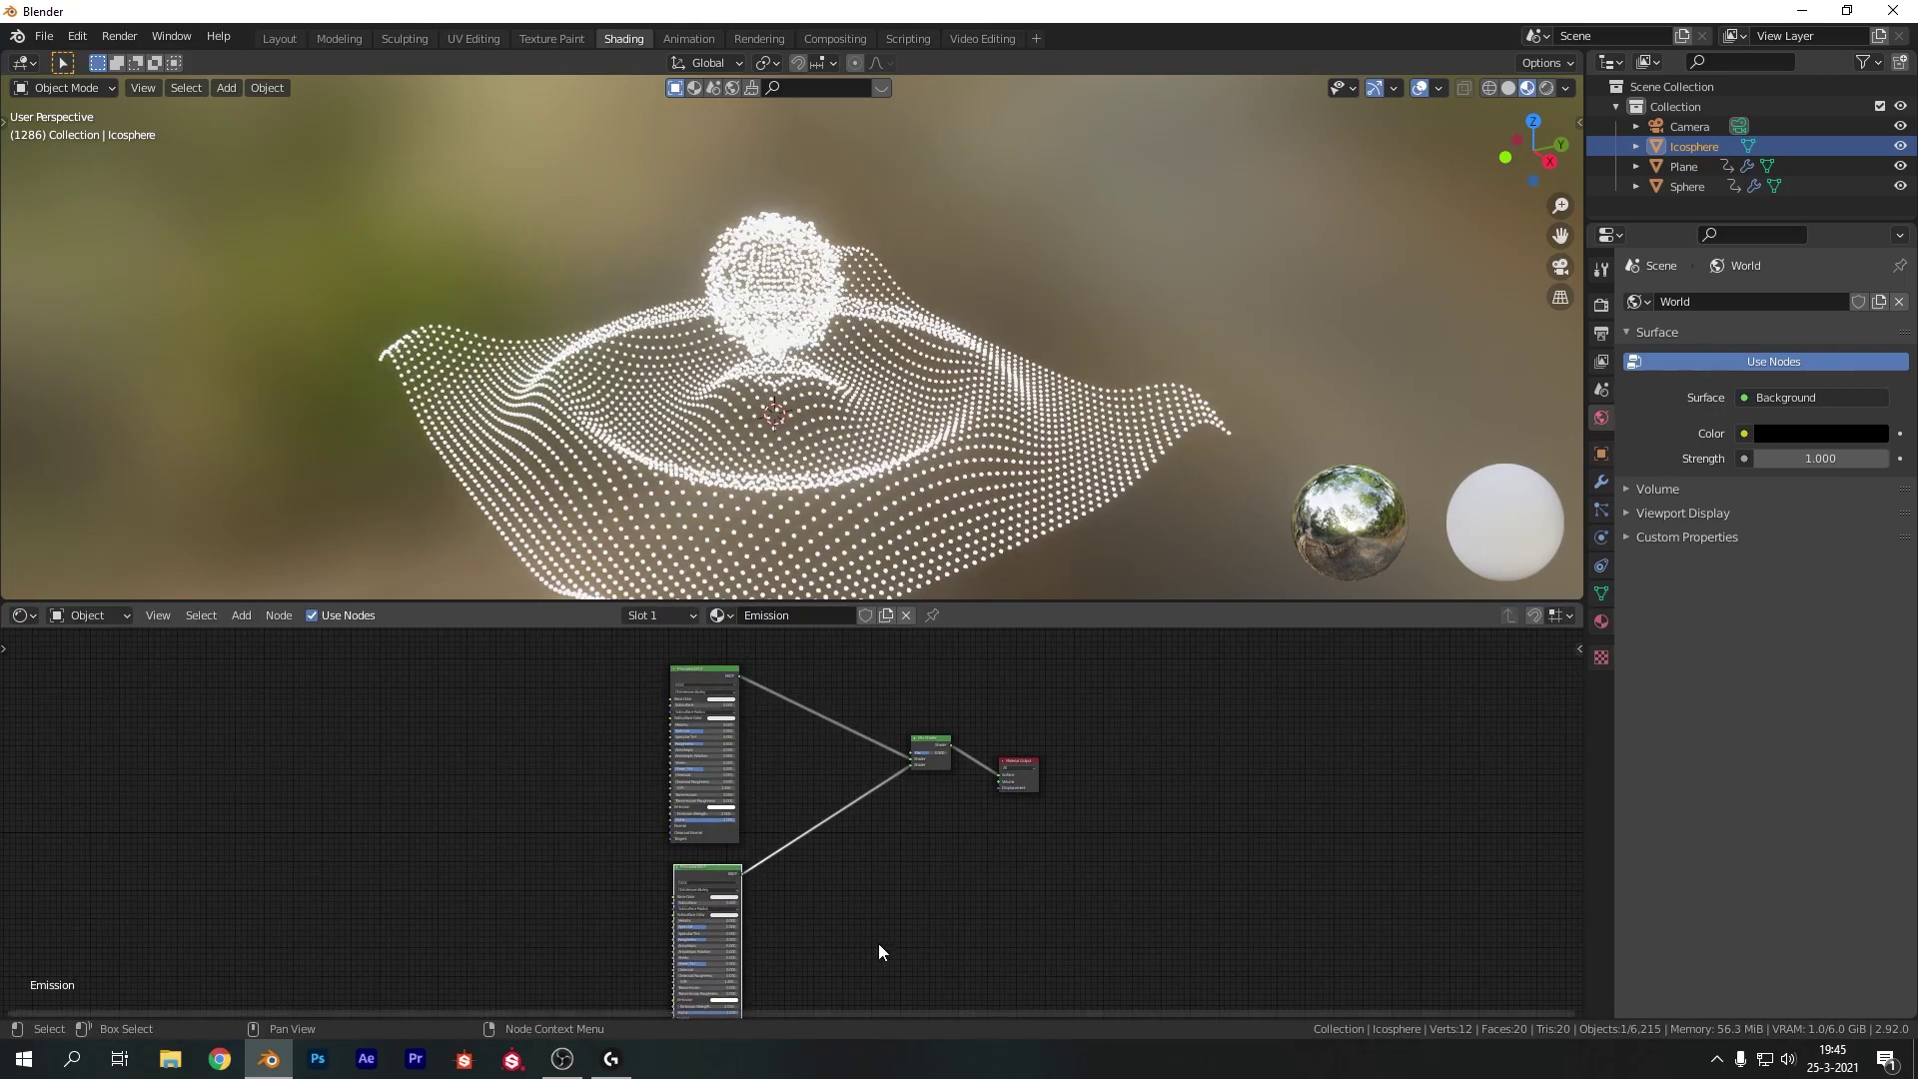
Set the duplicated Principled BSDF's emission colour to cyan
middle_drag(879, 943, 931, 693)
scroll(797, 752, up, 2)
scroll(797, 757, up, 4)
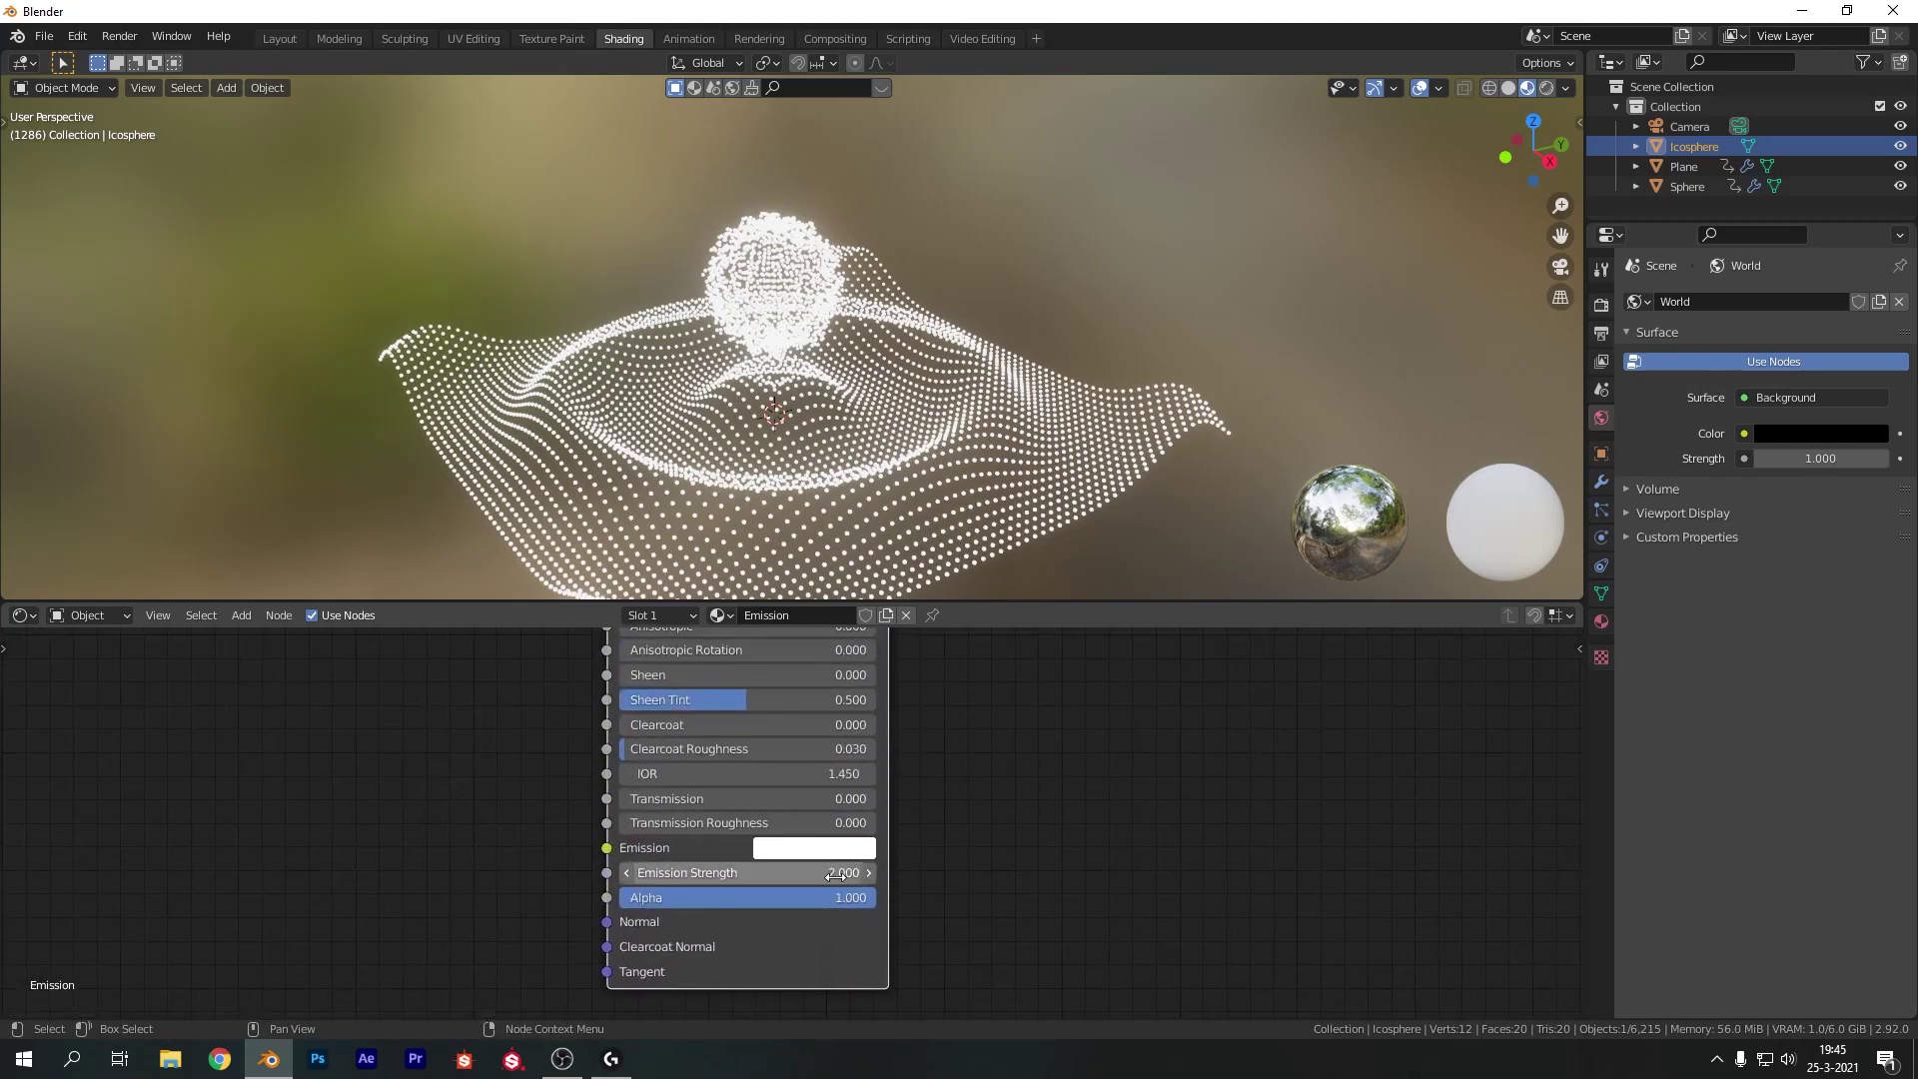
click(819, 848)
click(862, 539)
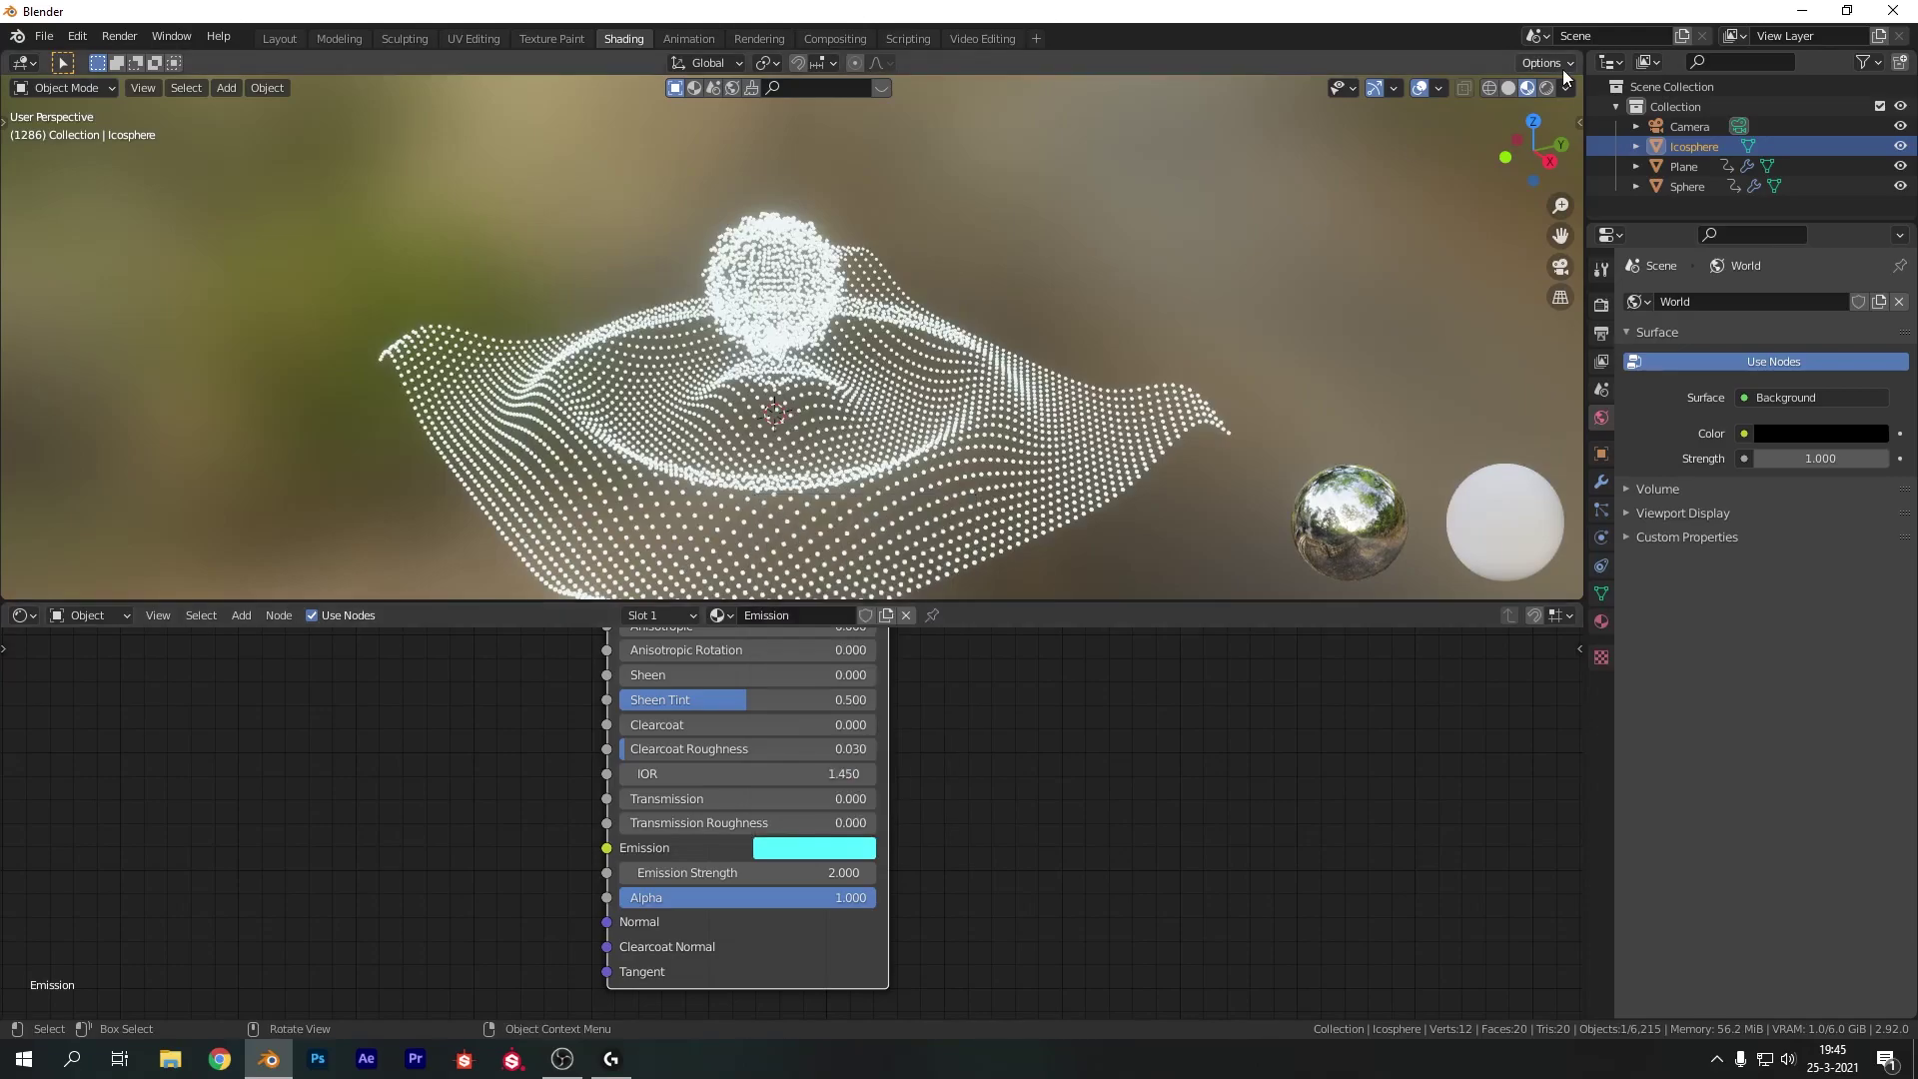
Switch the 3D viewport to rendered shading and hide its overlays
key(z)
click(1299, 137)
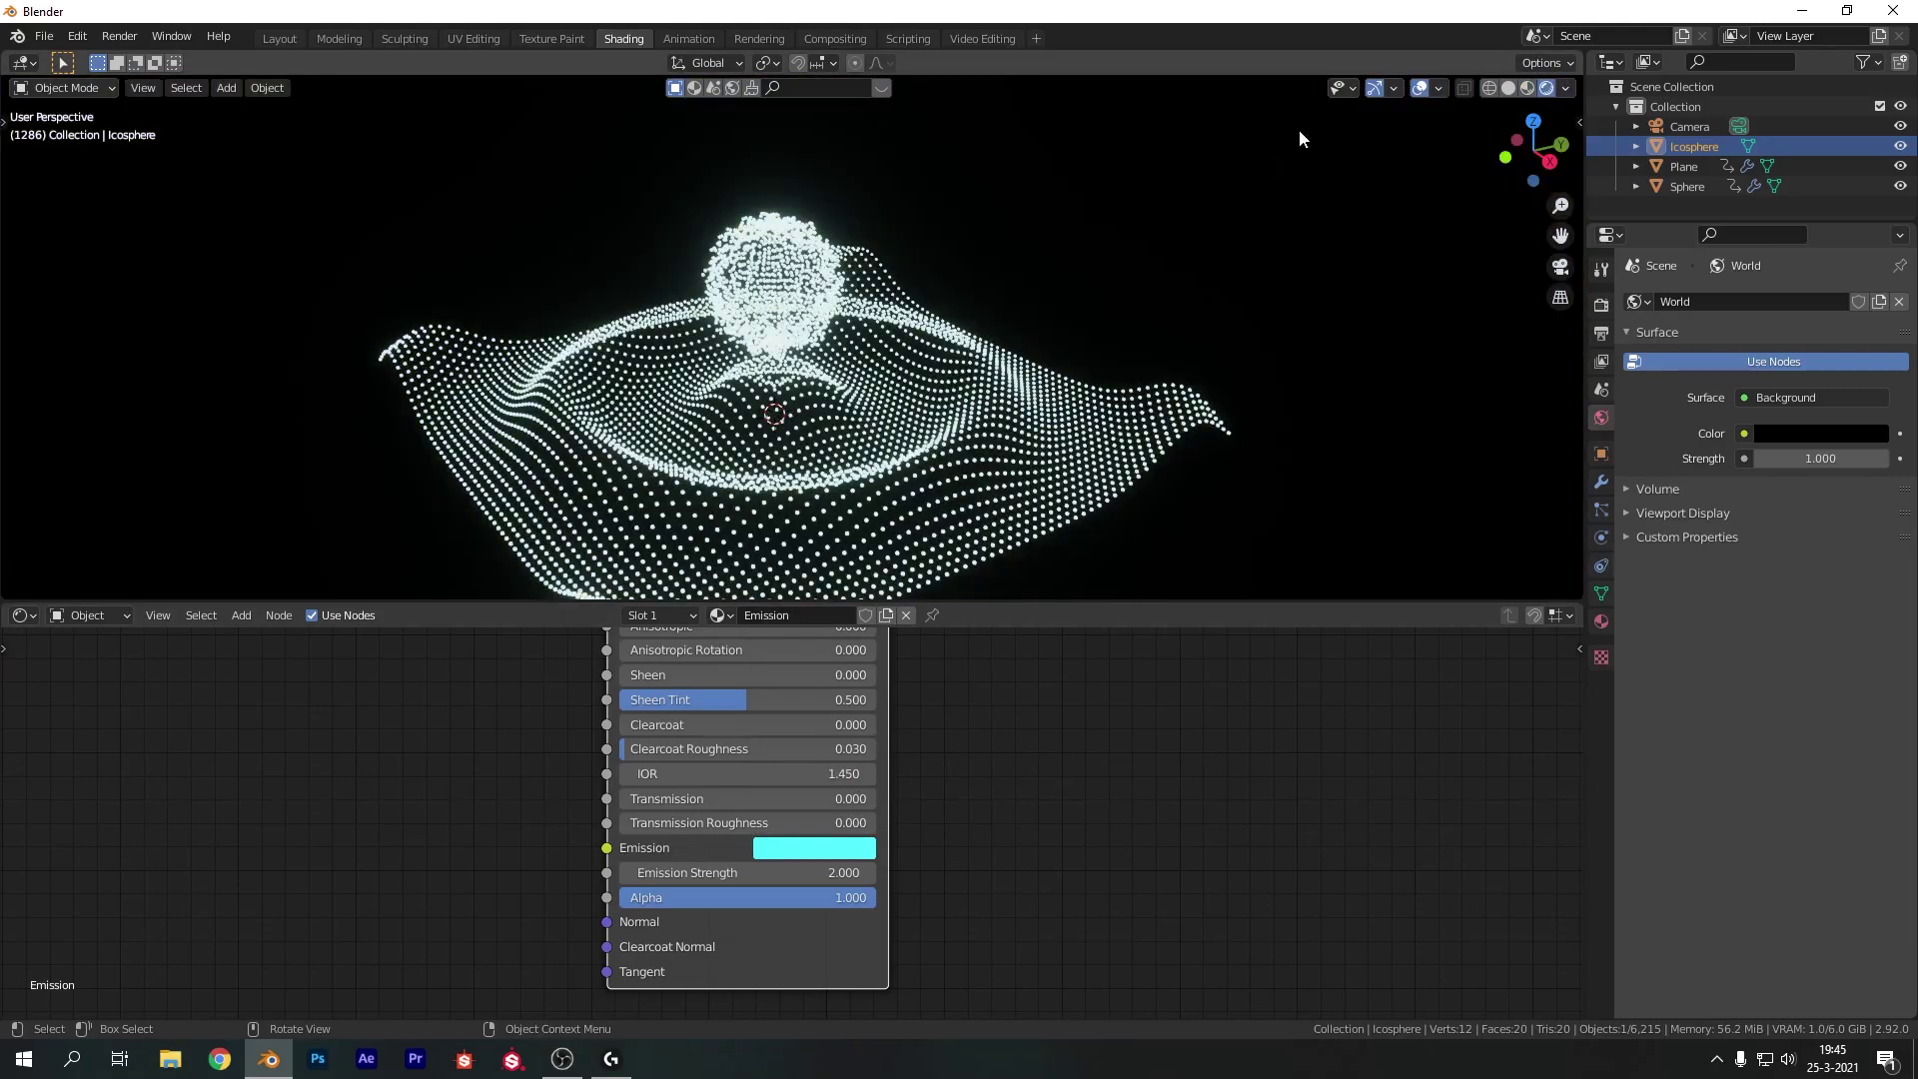
click(1420, 90)
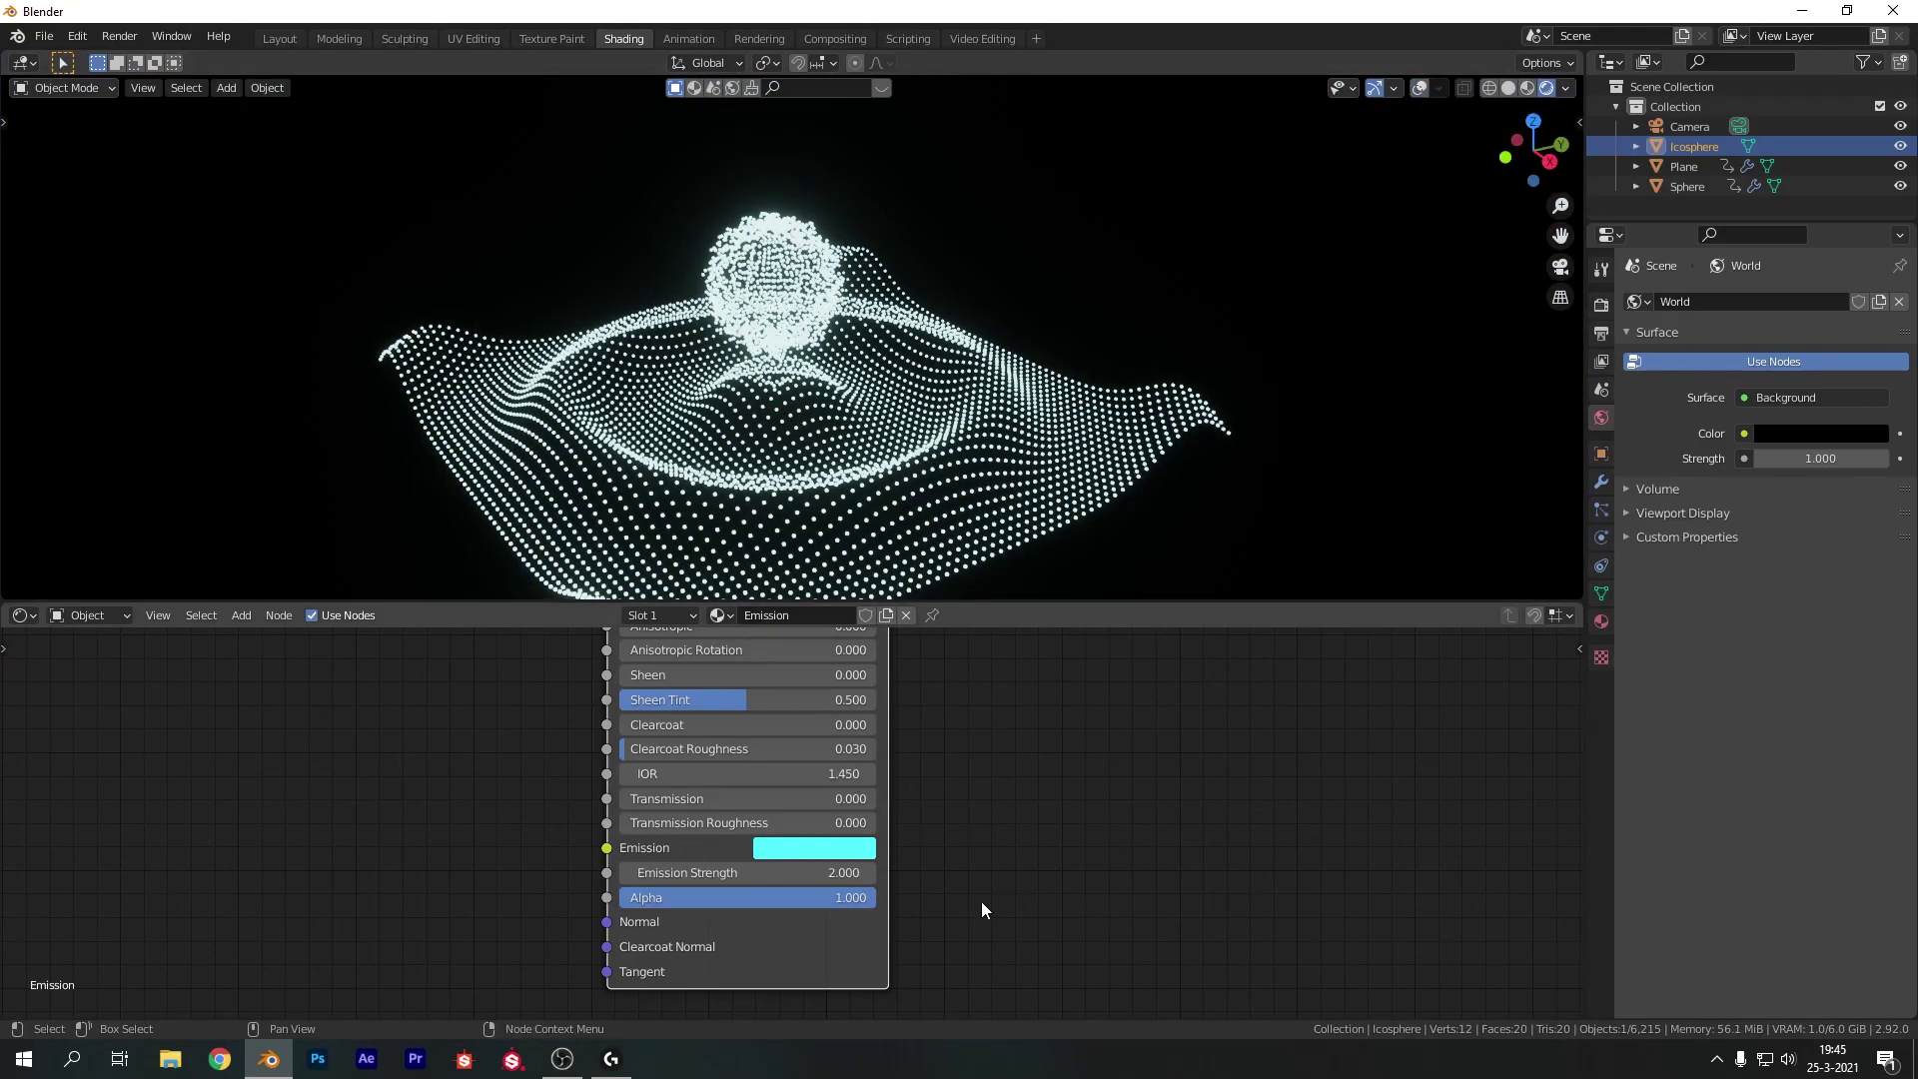
Raise the Mix Shader factor to 1.000 and change the duplicated shader's emission to a paler, bluer cyan
scroll(1063, 715, down, 4)
ctrl+scroll(991, 933, right, 3)
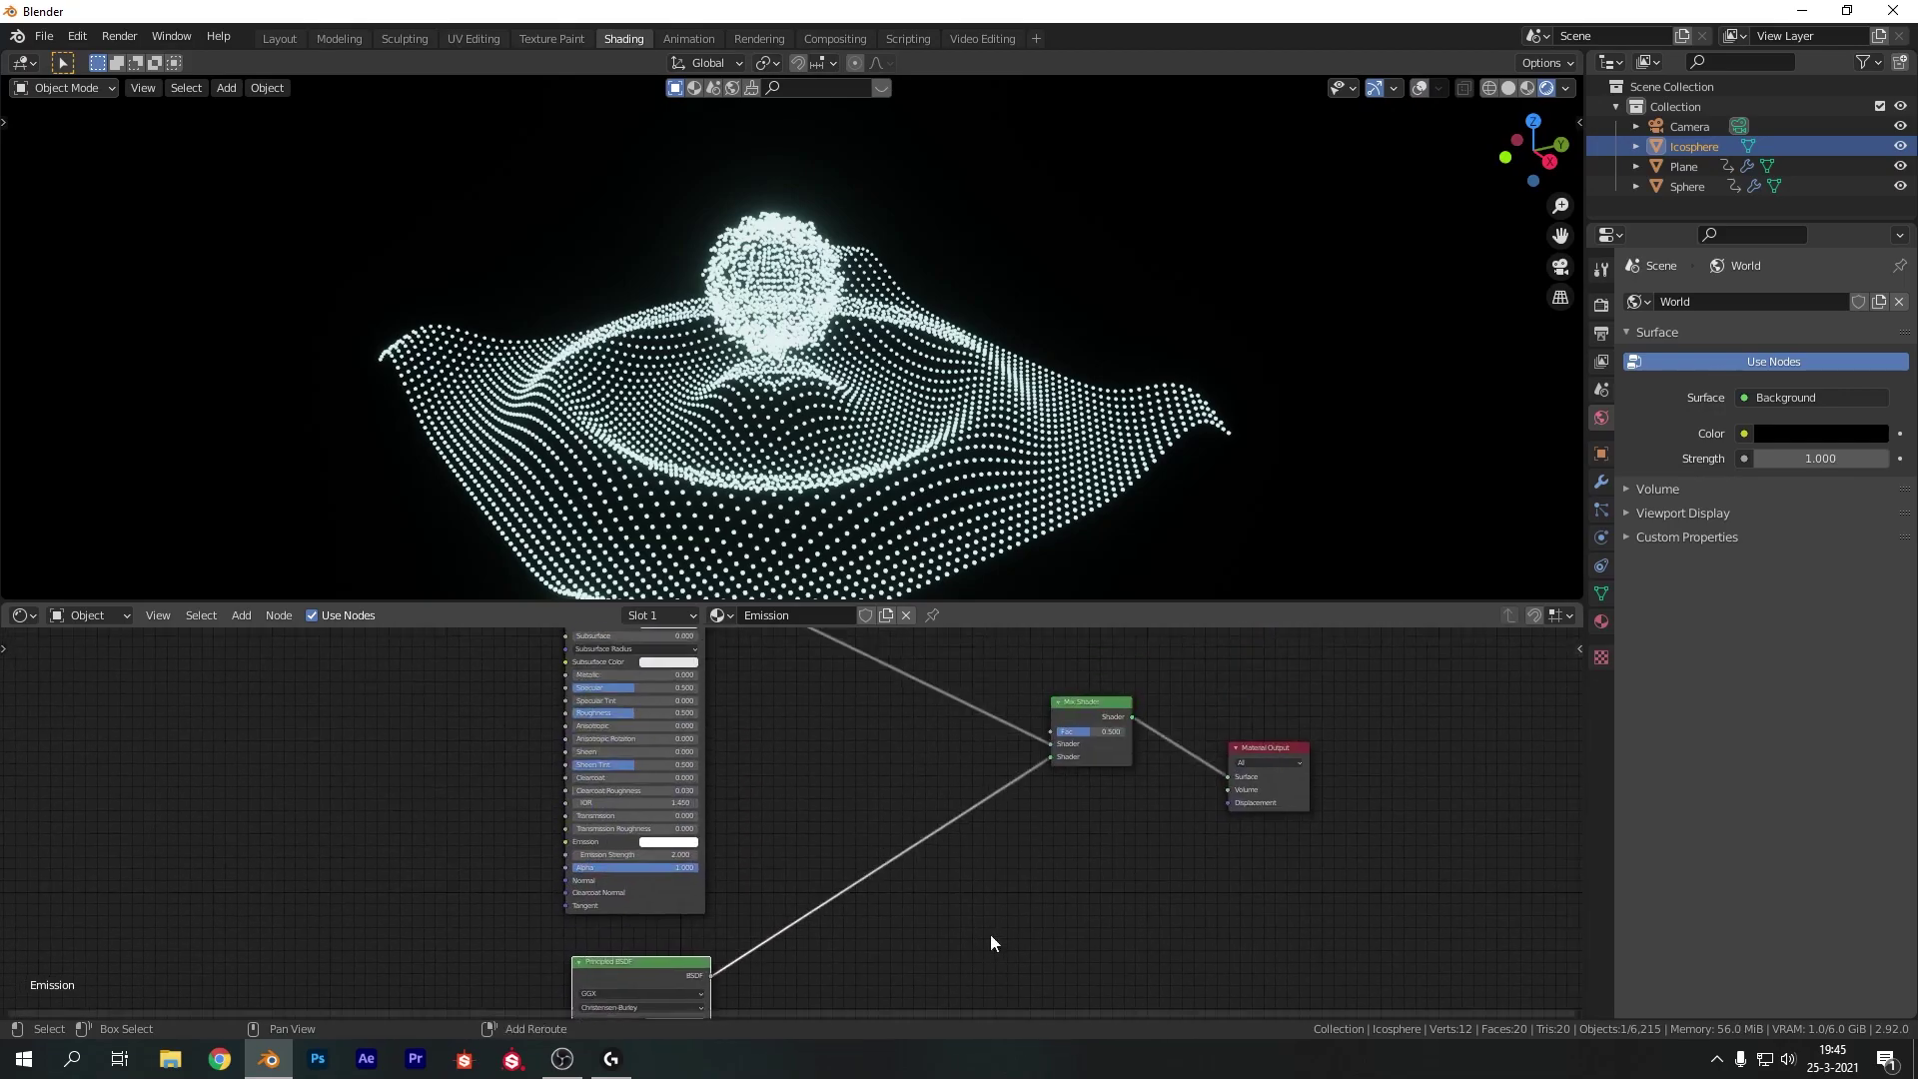
shift+scroll(1089, 712, up, 2)
drag(1079, 735, 1129, 735)
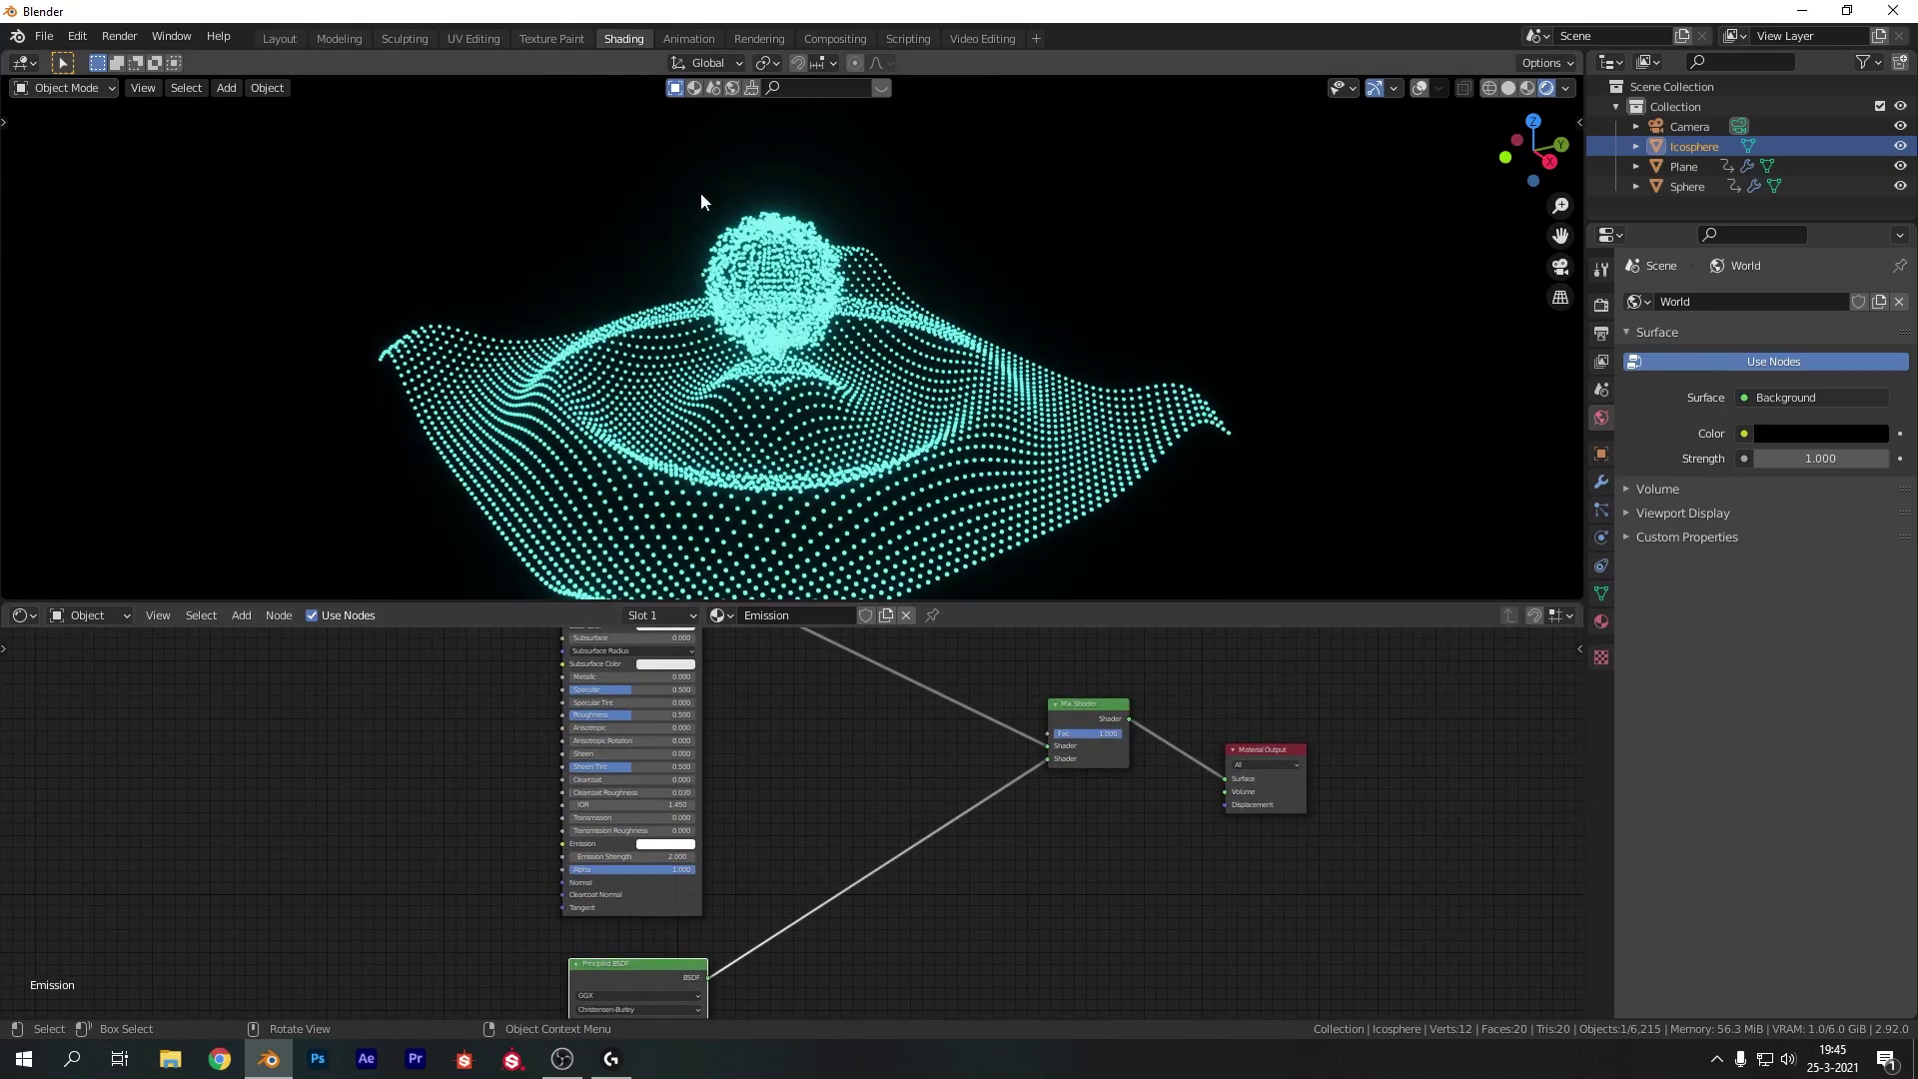
middle_drag(879, 903, 952, 590)
click(745, 921)
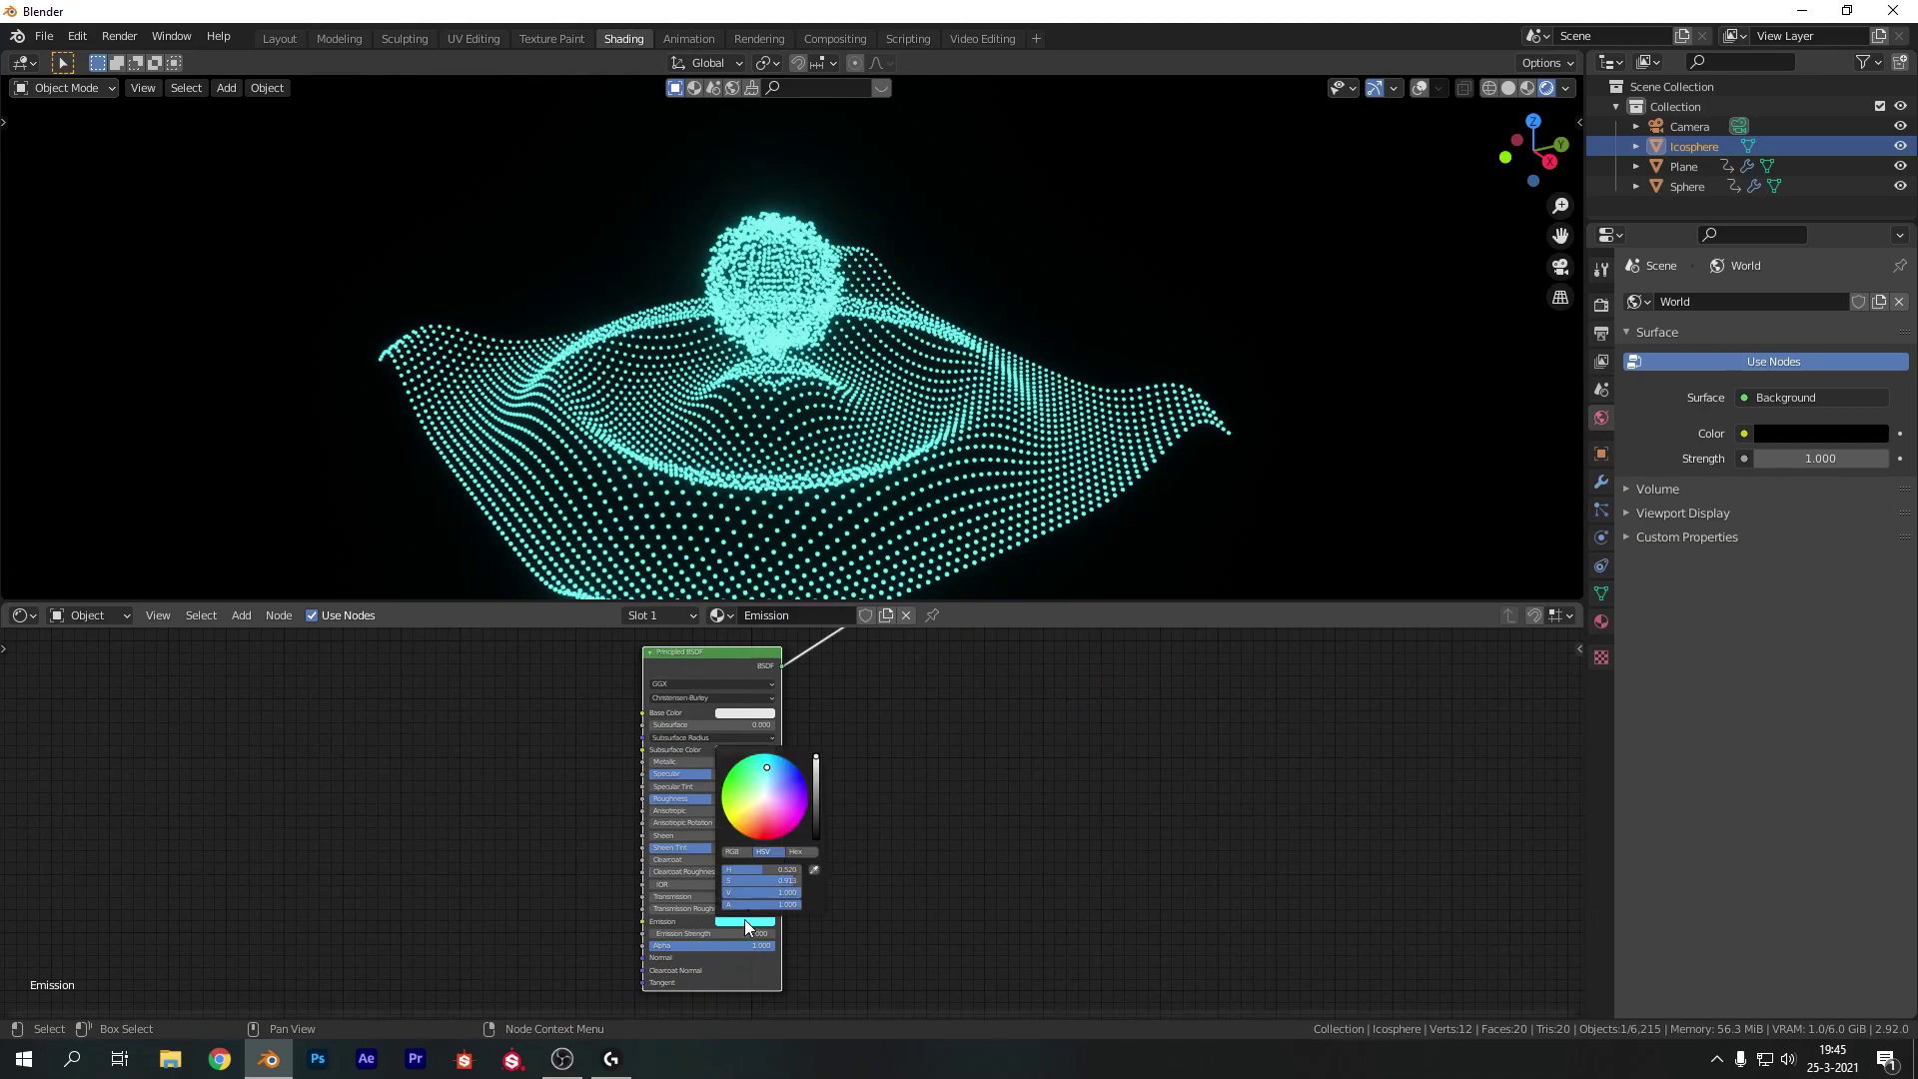
drag(766, 790, 771, 775)
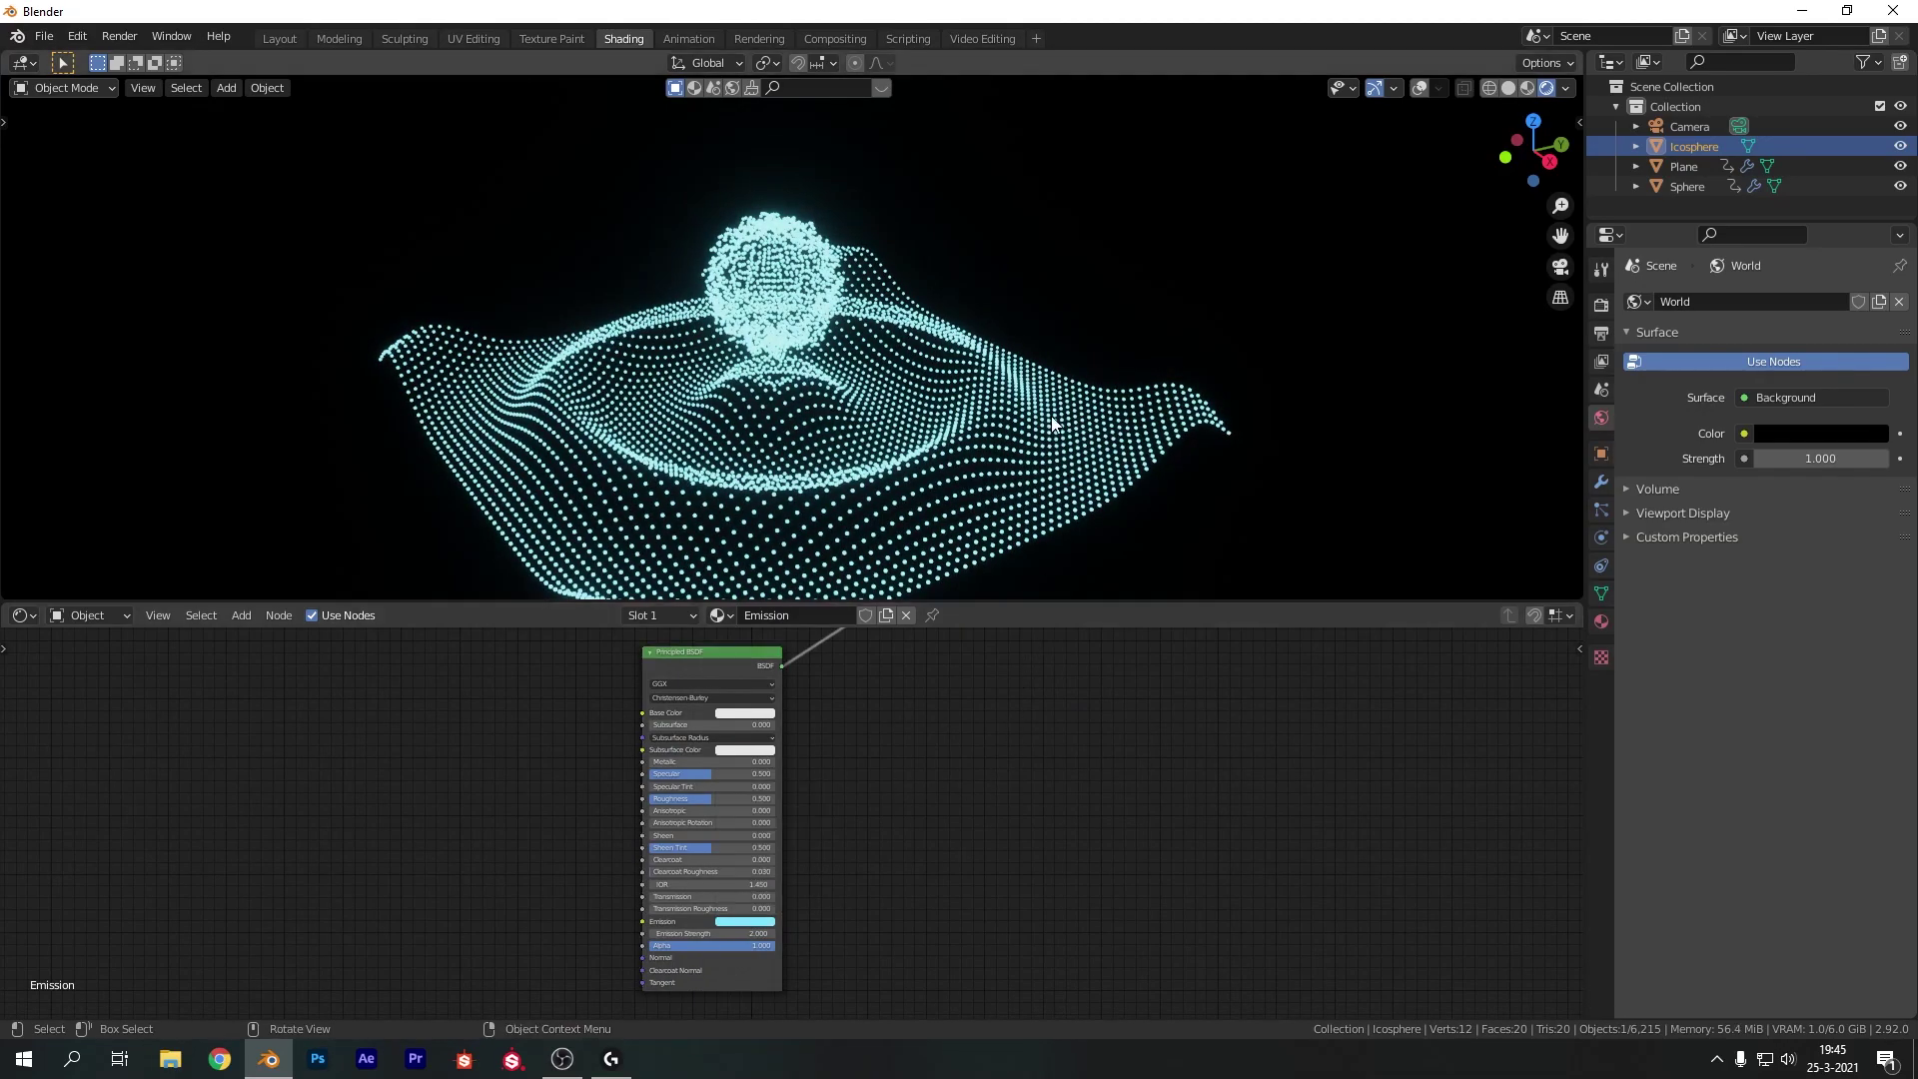
Try different Mix Shader factors to compare the white and light-blue emission
scroll(1070, 794, down, 3)
middle_drag(1026, 759, 870, 963)
mouse_move(1035, 704)
mouse_down()
mouse_move(979, 704)
mouse_move(1039, 704)
mouse_up()
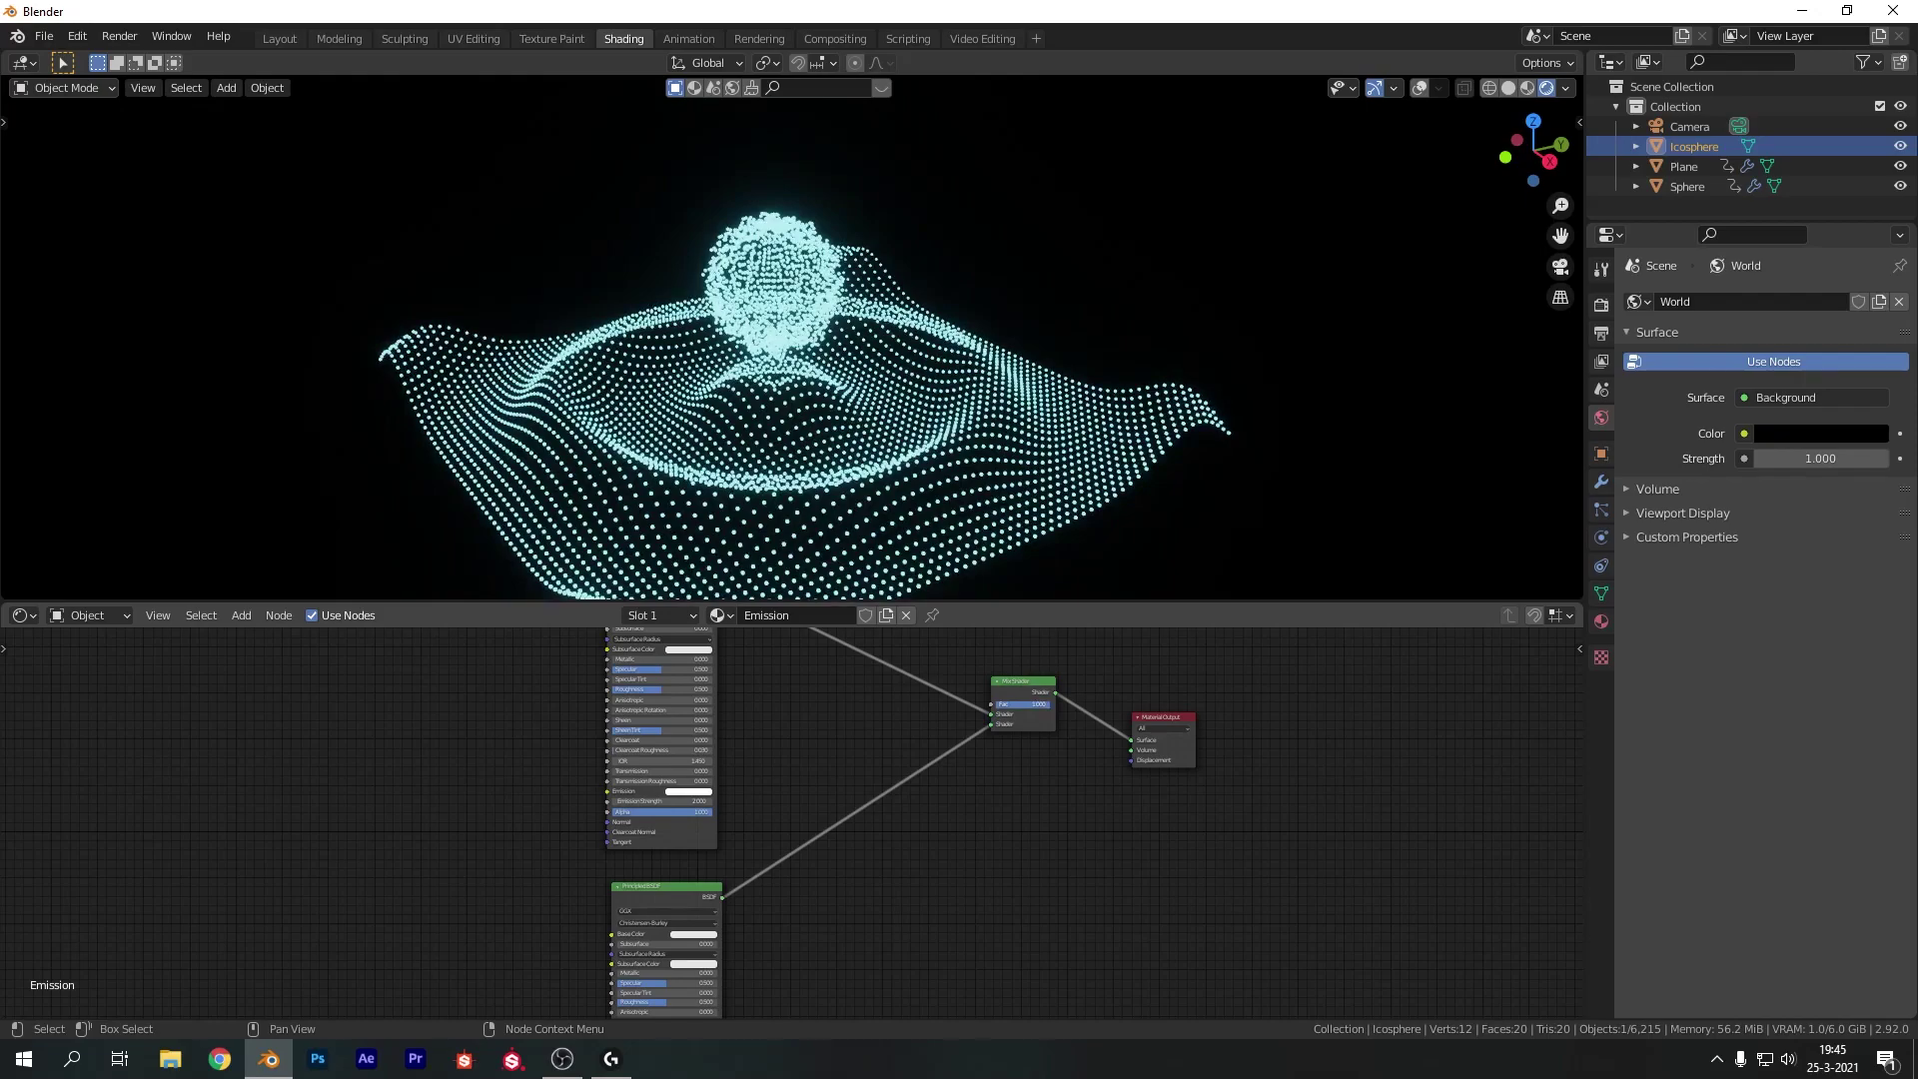
Collapse both Principled BSDF nodes and move them closer together
scroll(800, 736, down, 3)
click(681, 665)
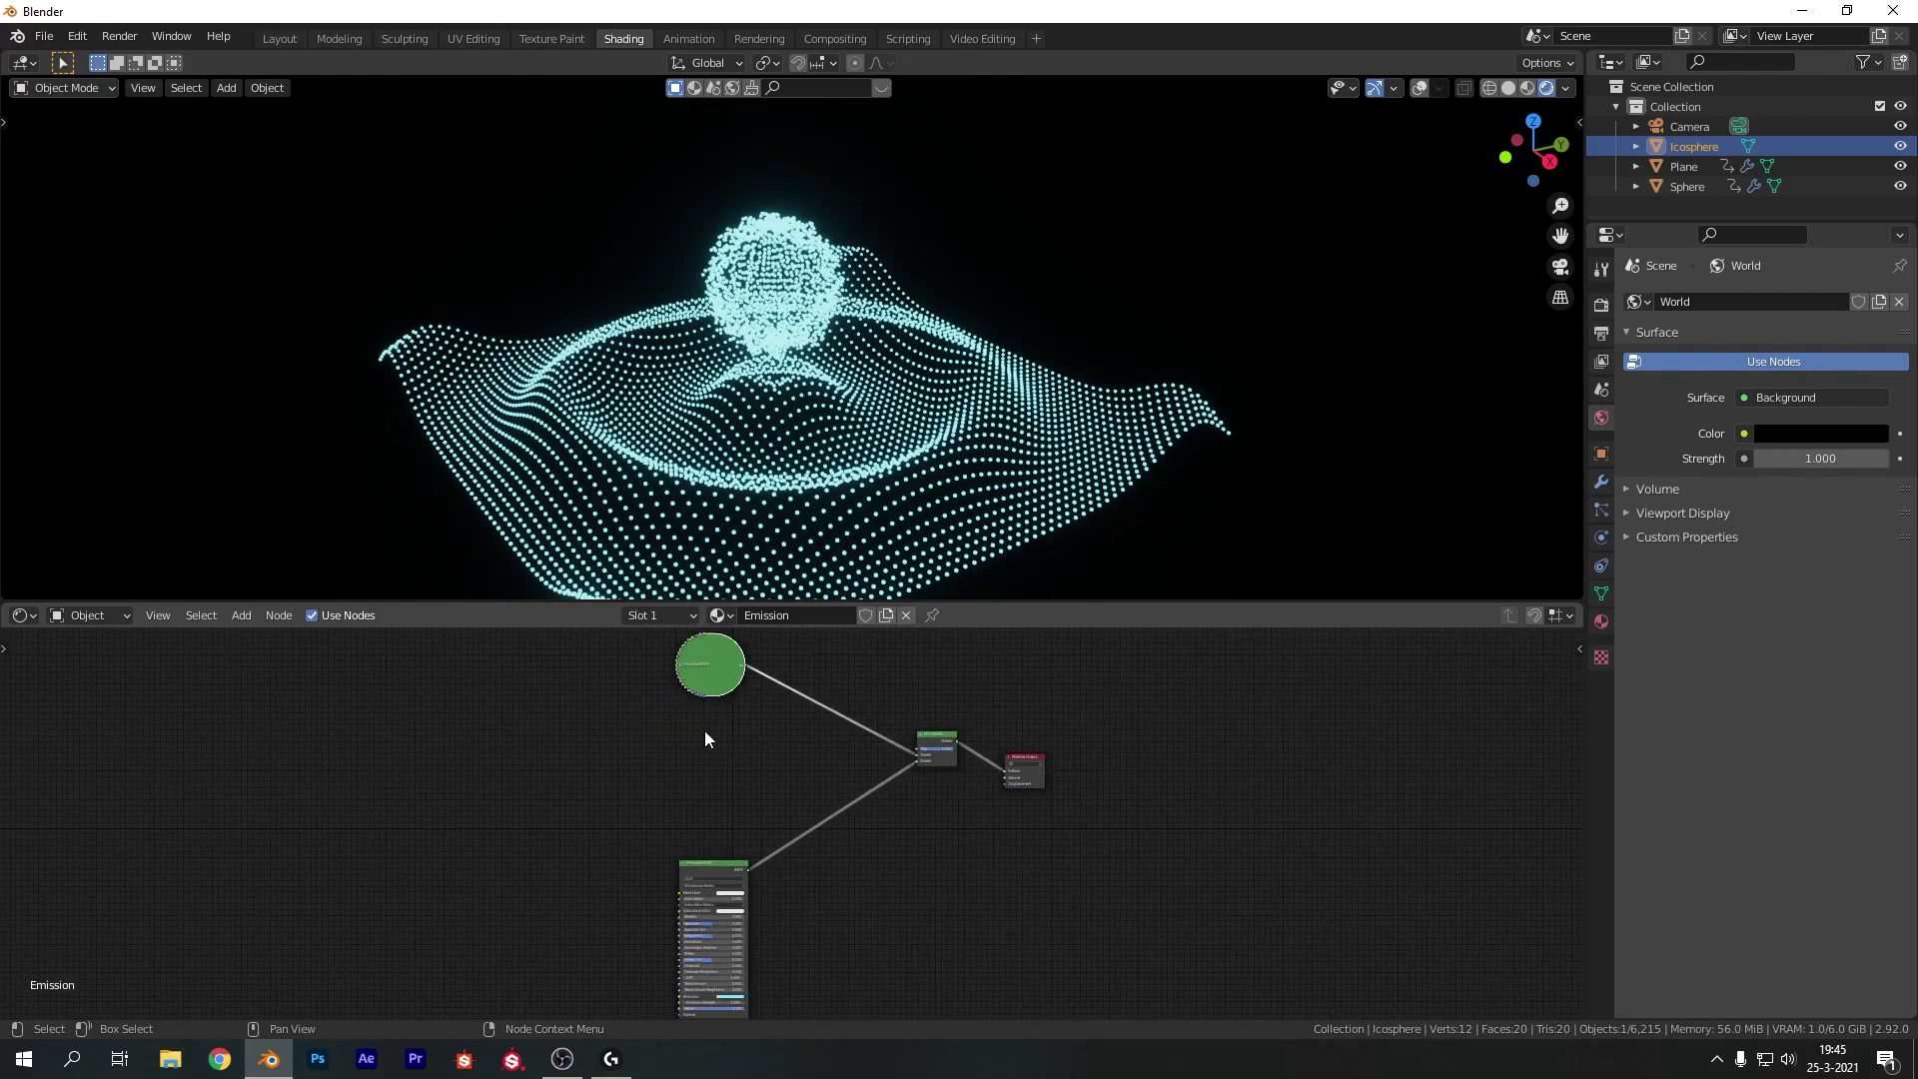
click(687, 865)
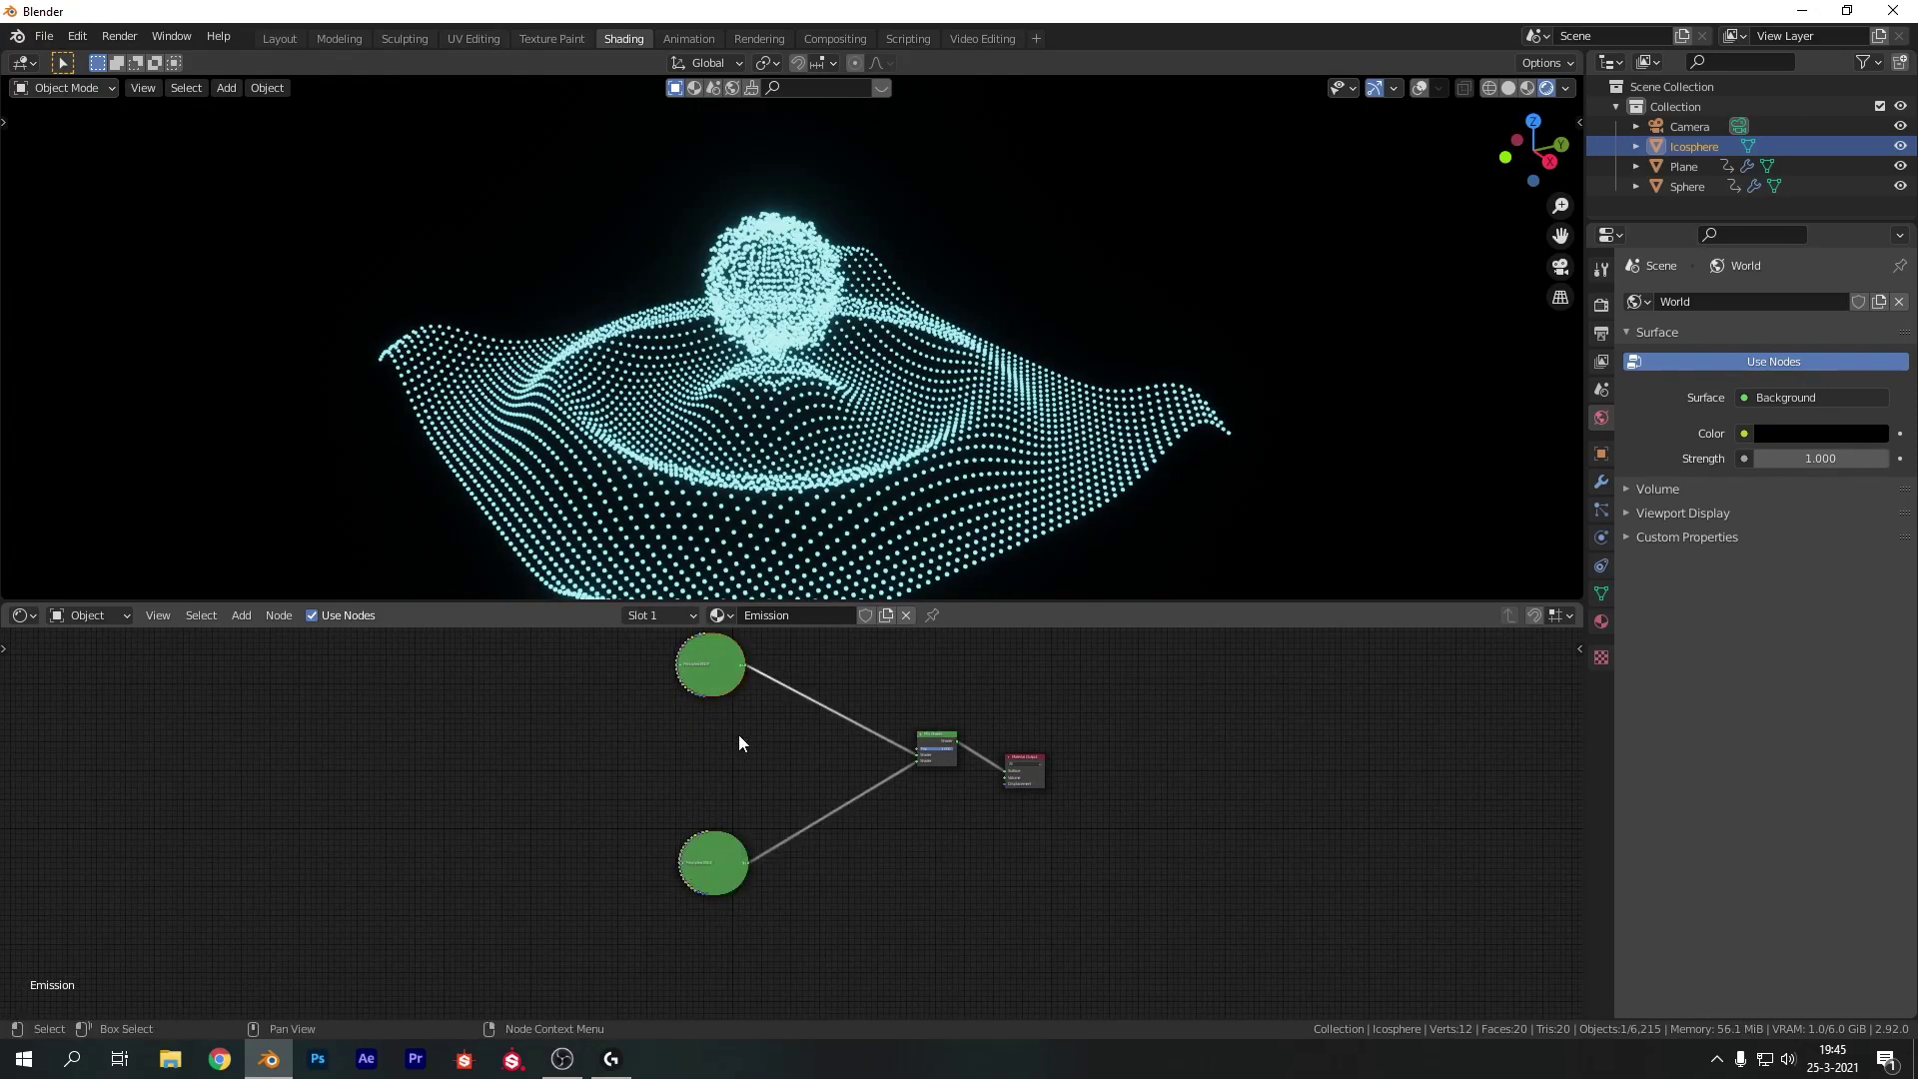
key(g)
click(737, 848)
scroll(866, 705, up, 1)
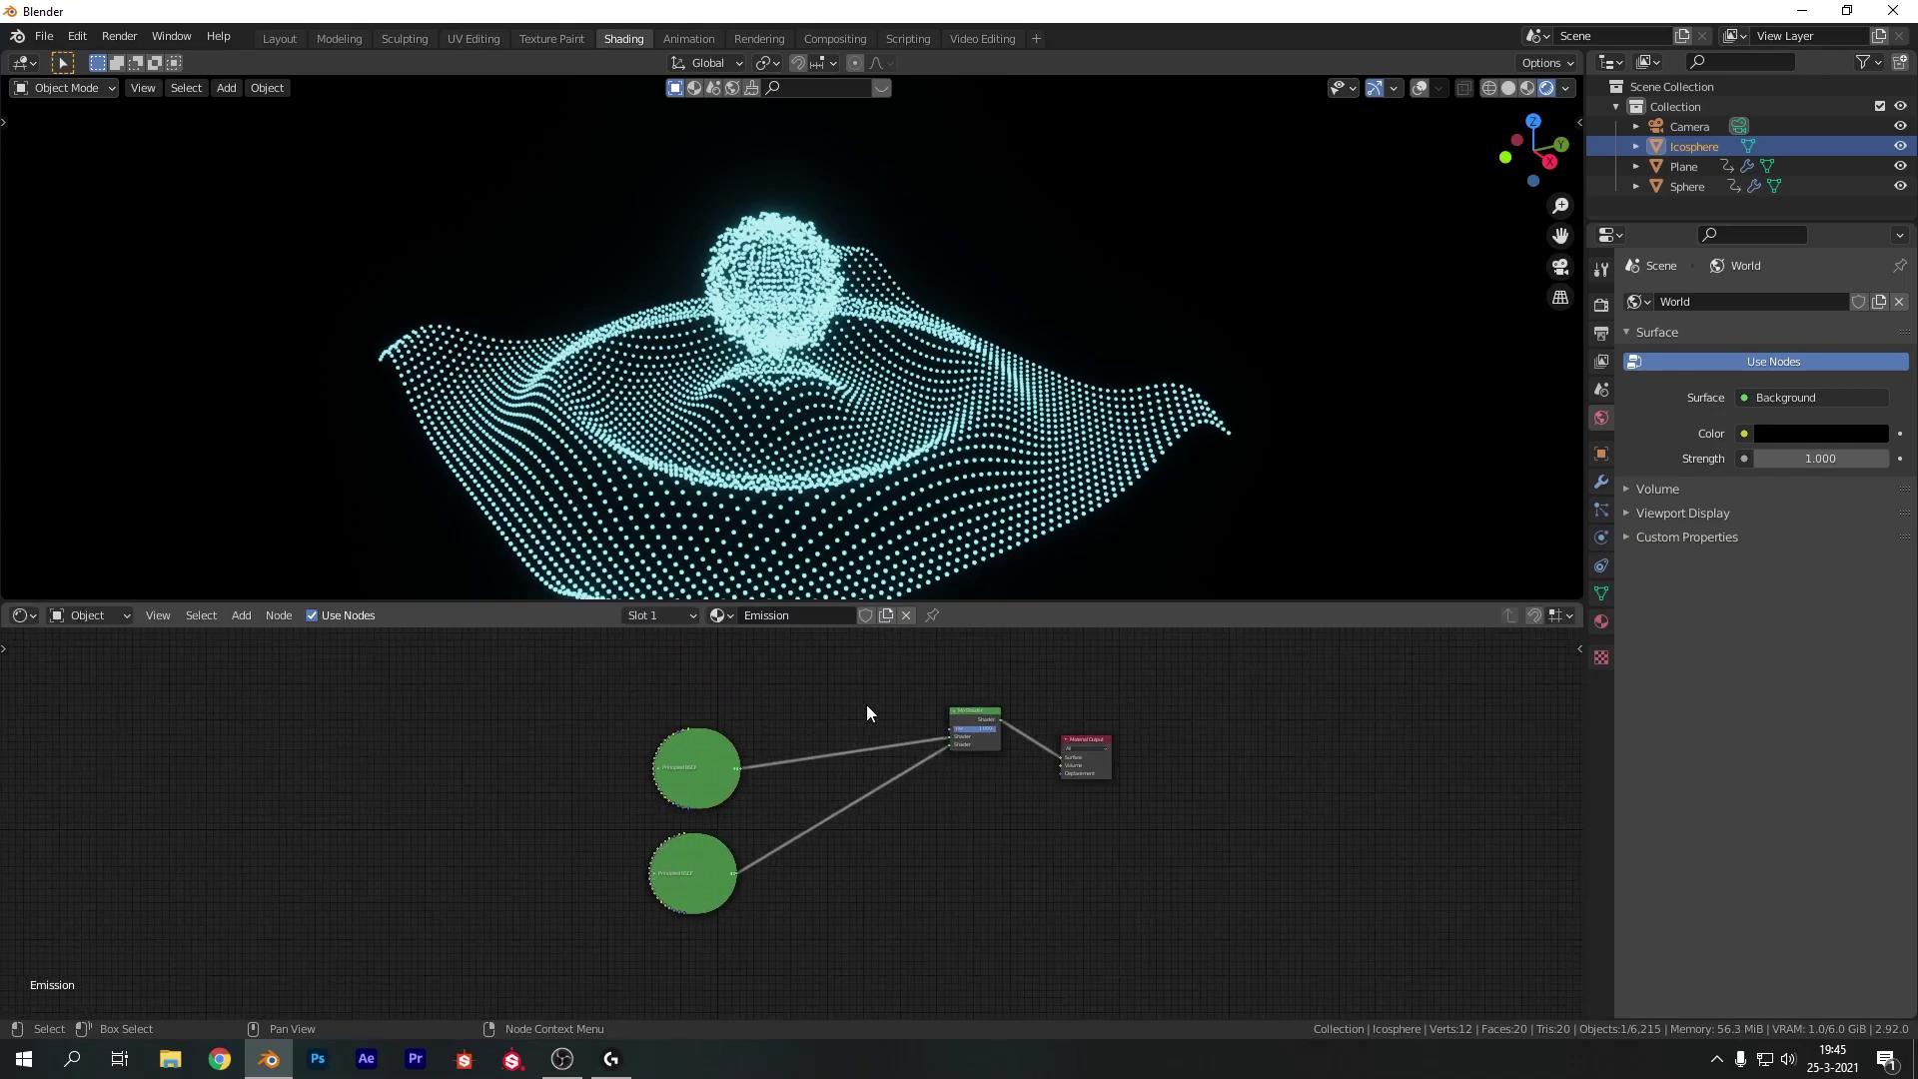
Lower the Mix Shader factor to blend the white and light-blue emission shaders
middle_drag(866, 704, 842, 848)
scroll(841, 849, up, 3)
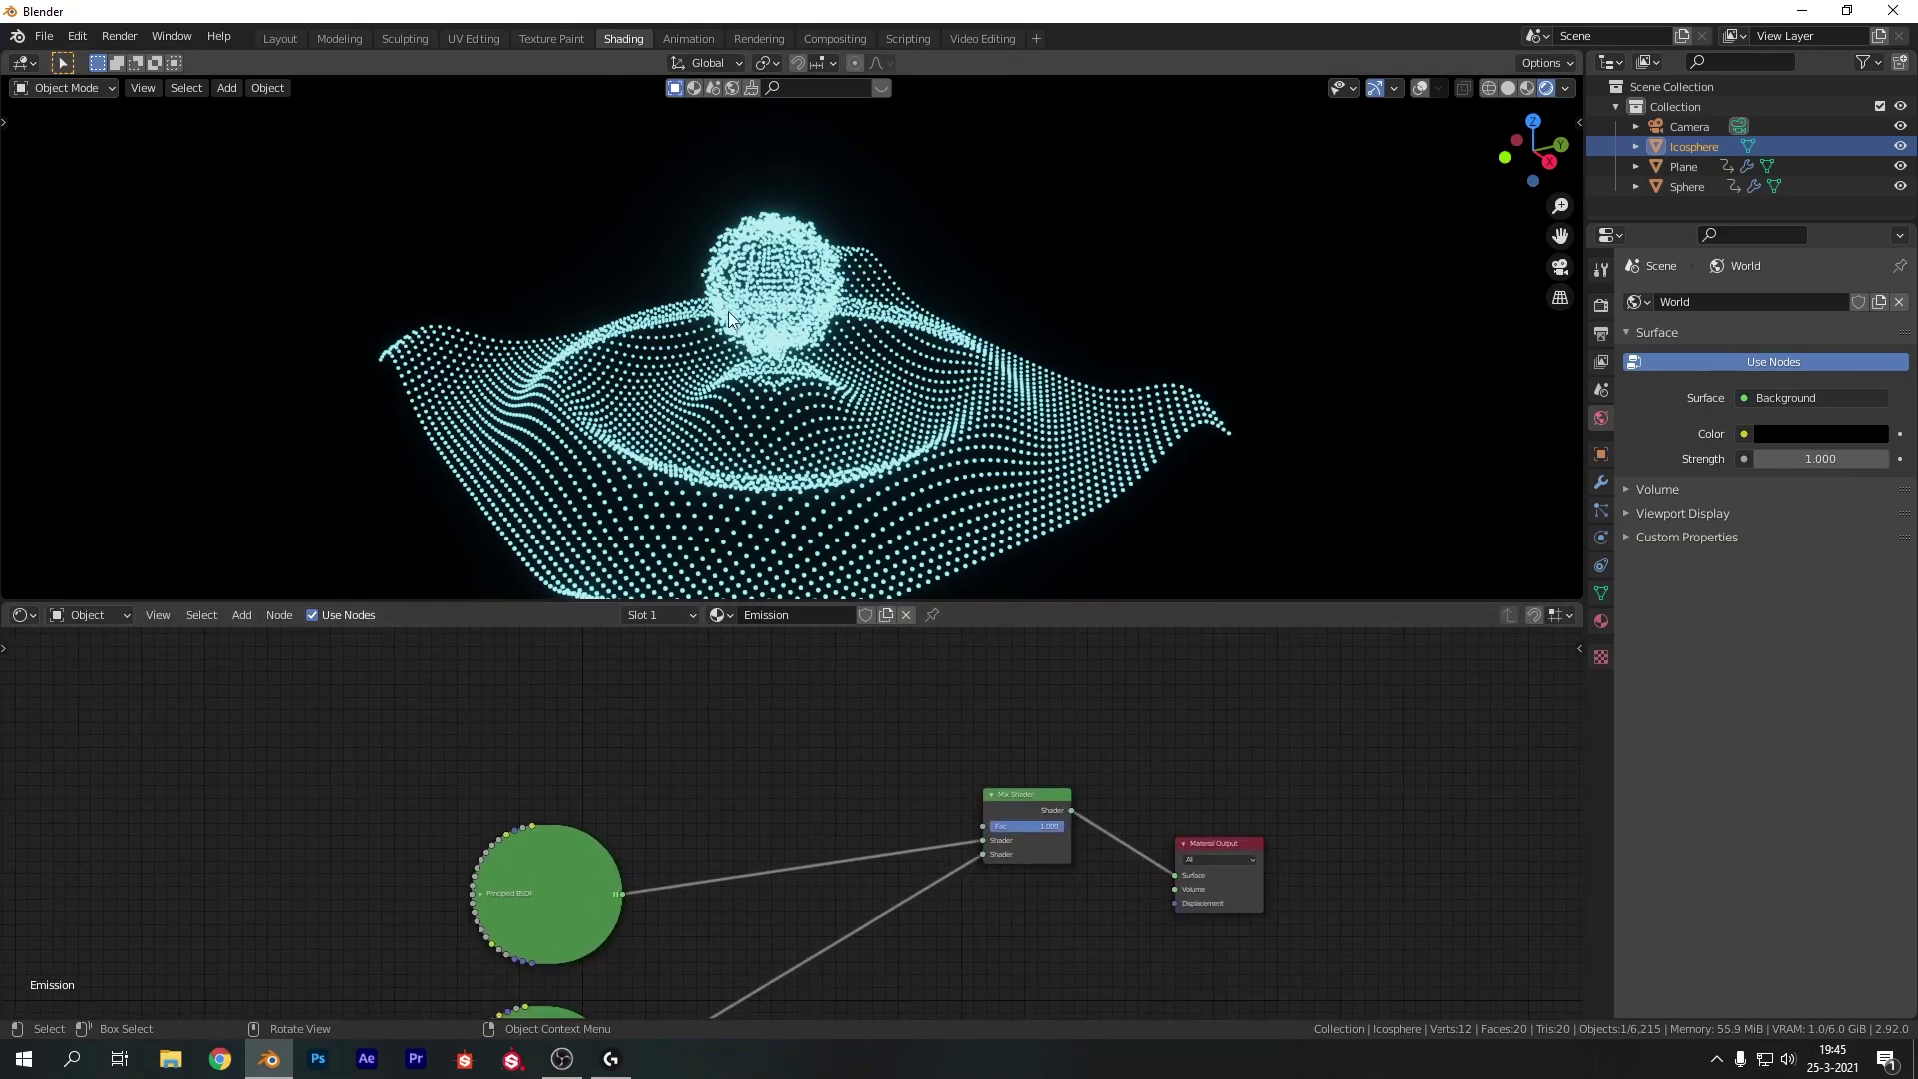
mouse_move(1047, 826)
mouse_down()
mouse_move(1004, 826)
mouse_move(1031, 826)
mouse_up()
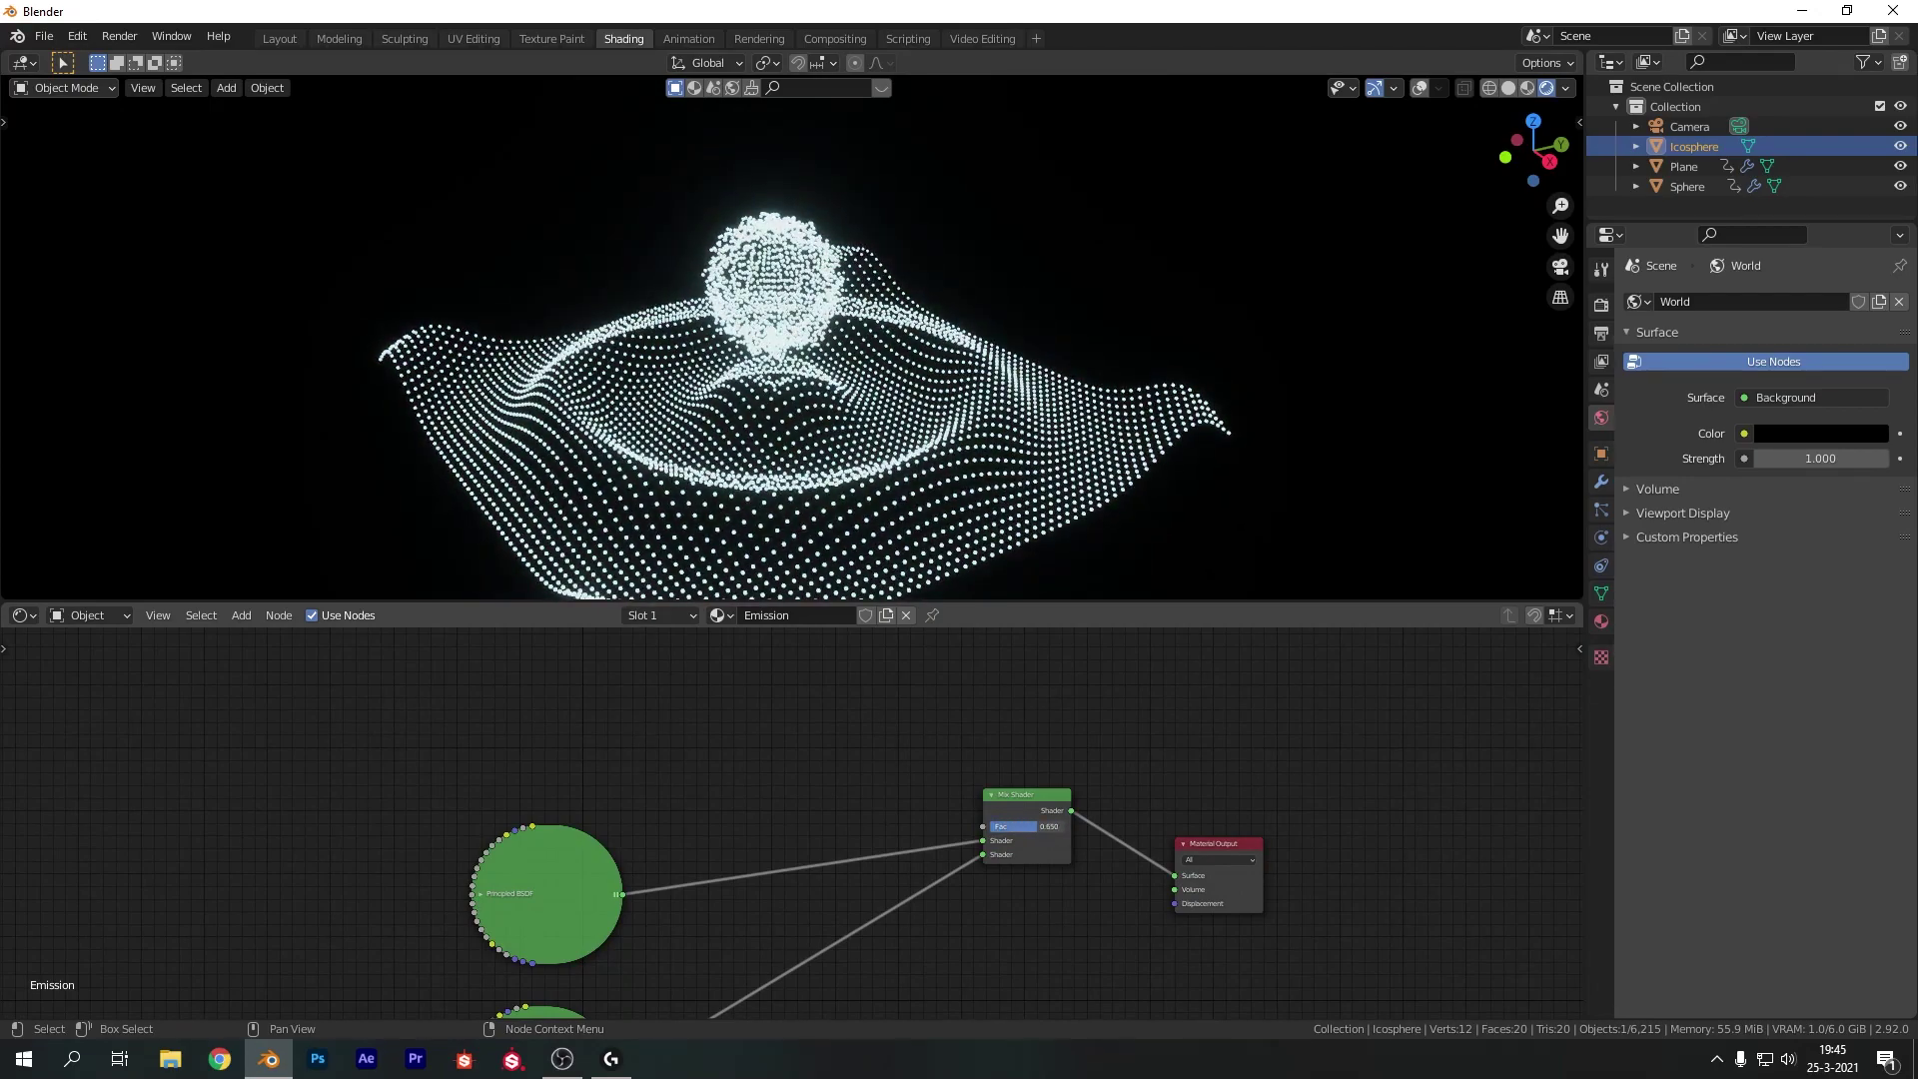
Set the Mix Shader factor to 0.5
click(1033, 825)
text(0.5)
key(Return)
Add a Value node feeding the Mix Shader factor and keyframe its value
key(shift+a)
click(758, 740)
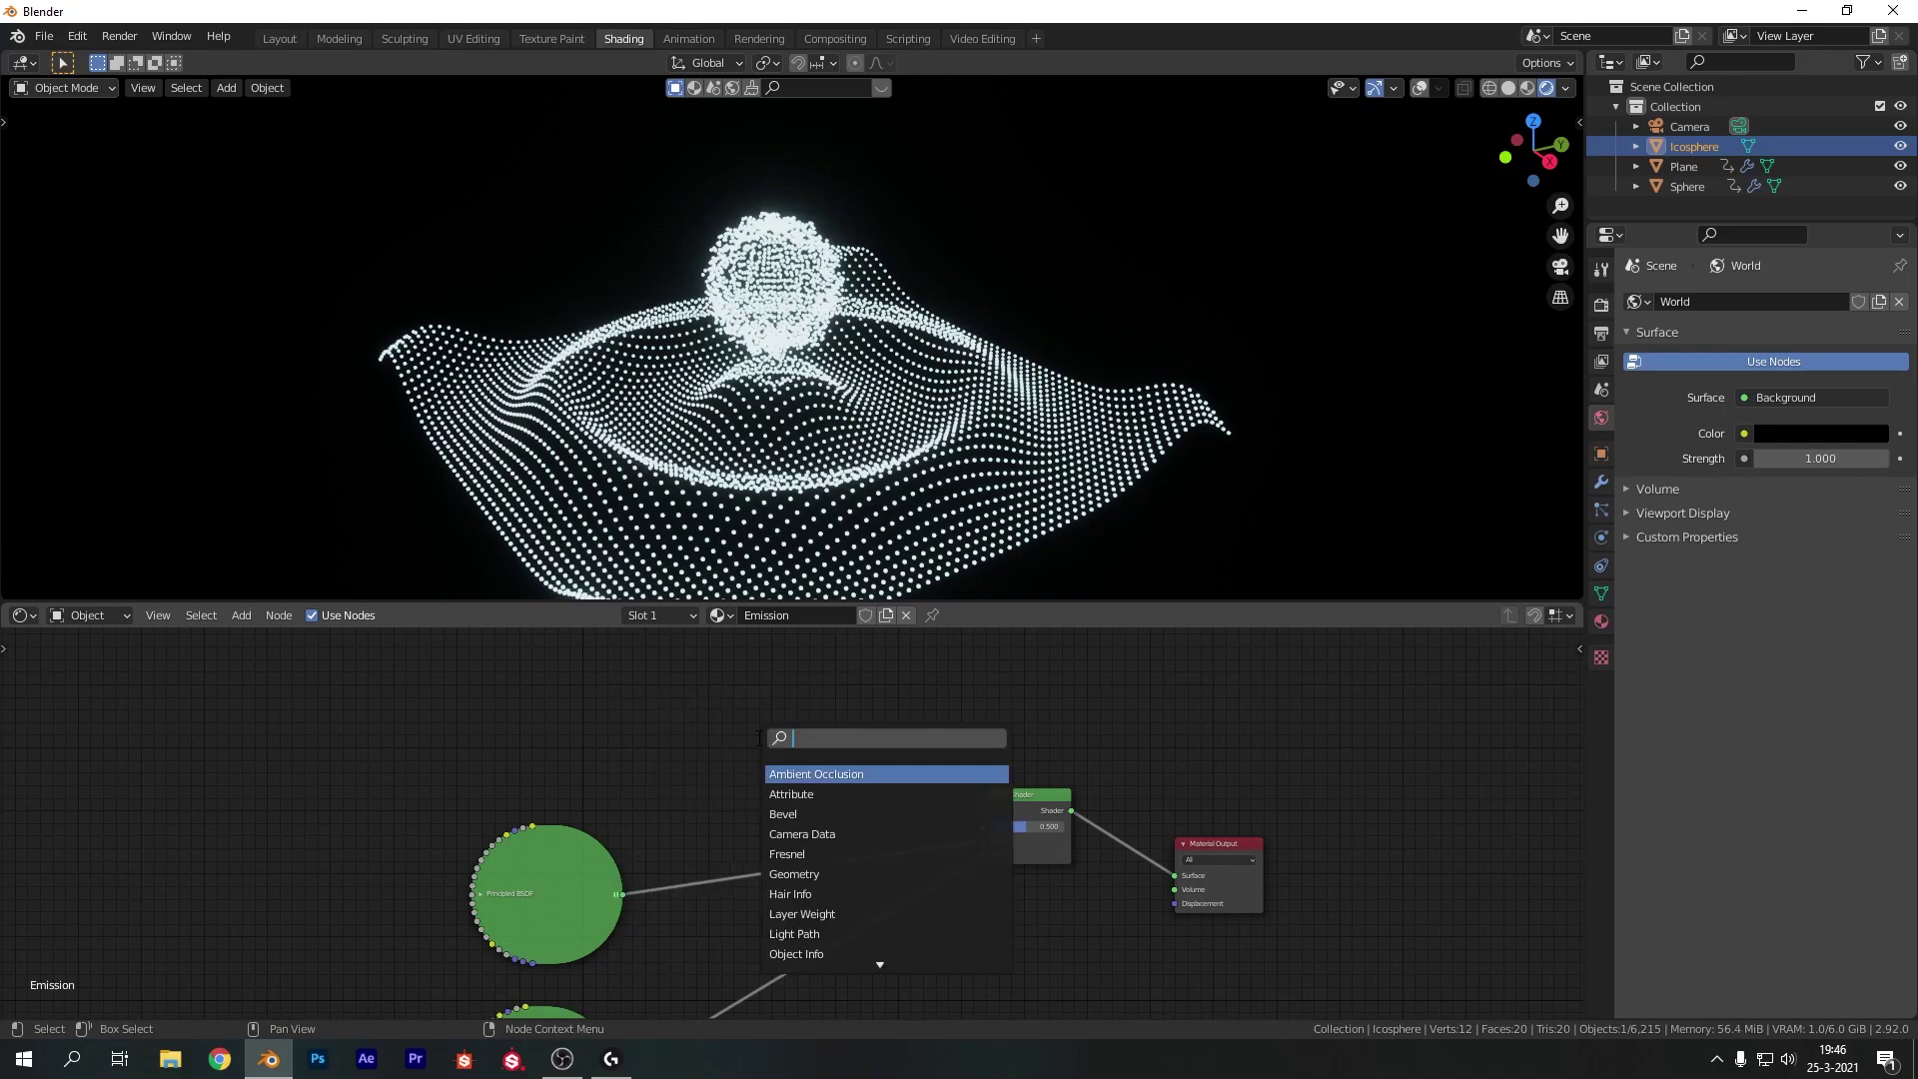
text(value)
key(Return)
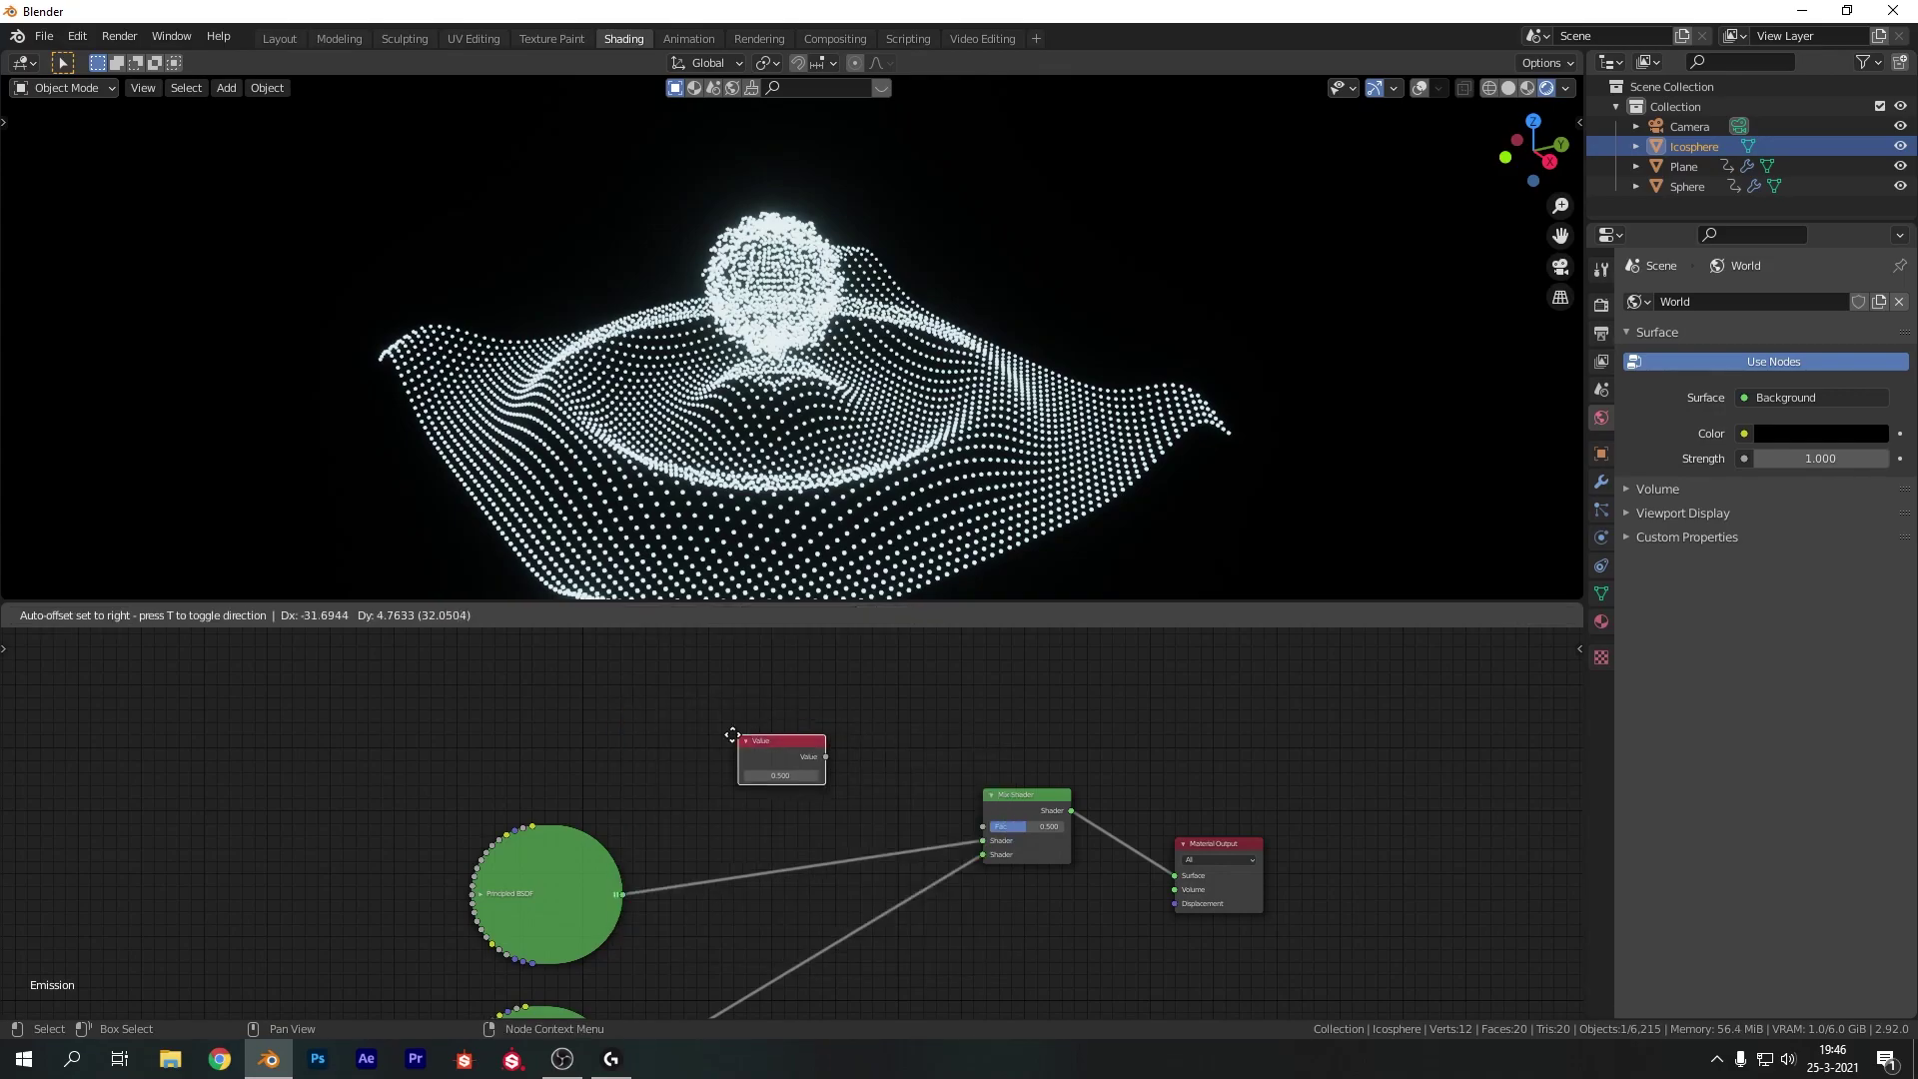
click(725, 730)
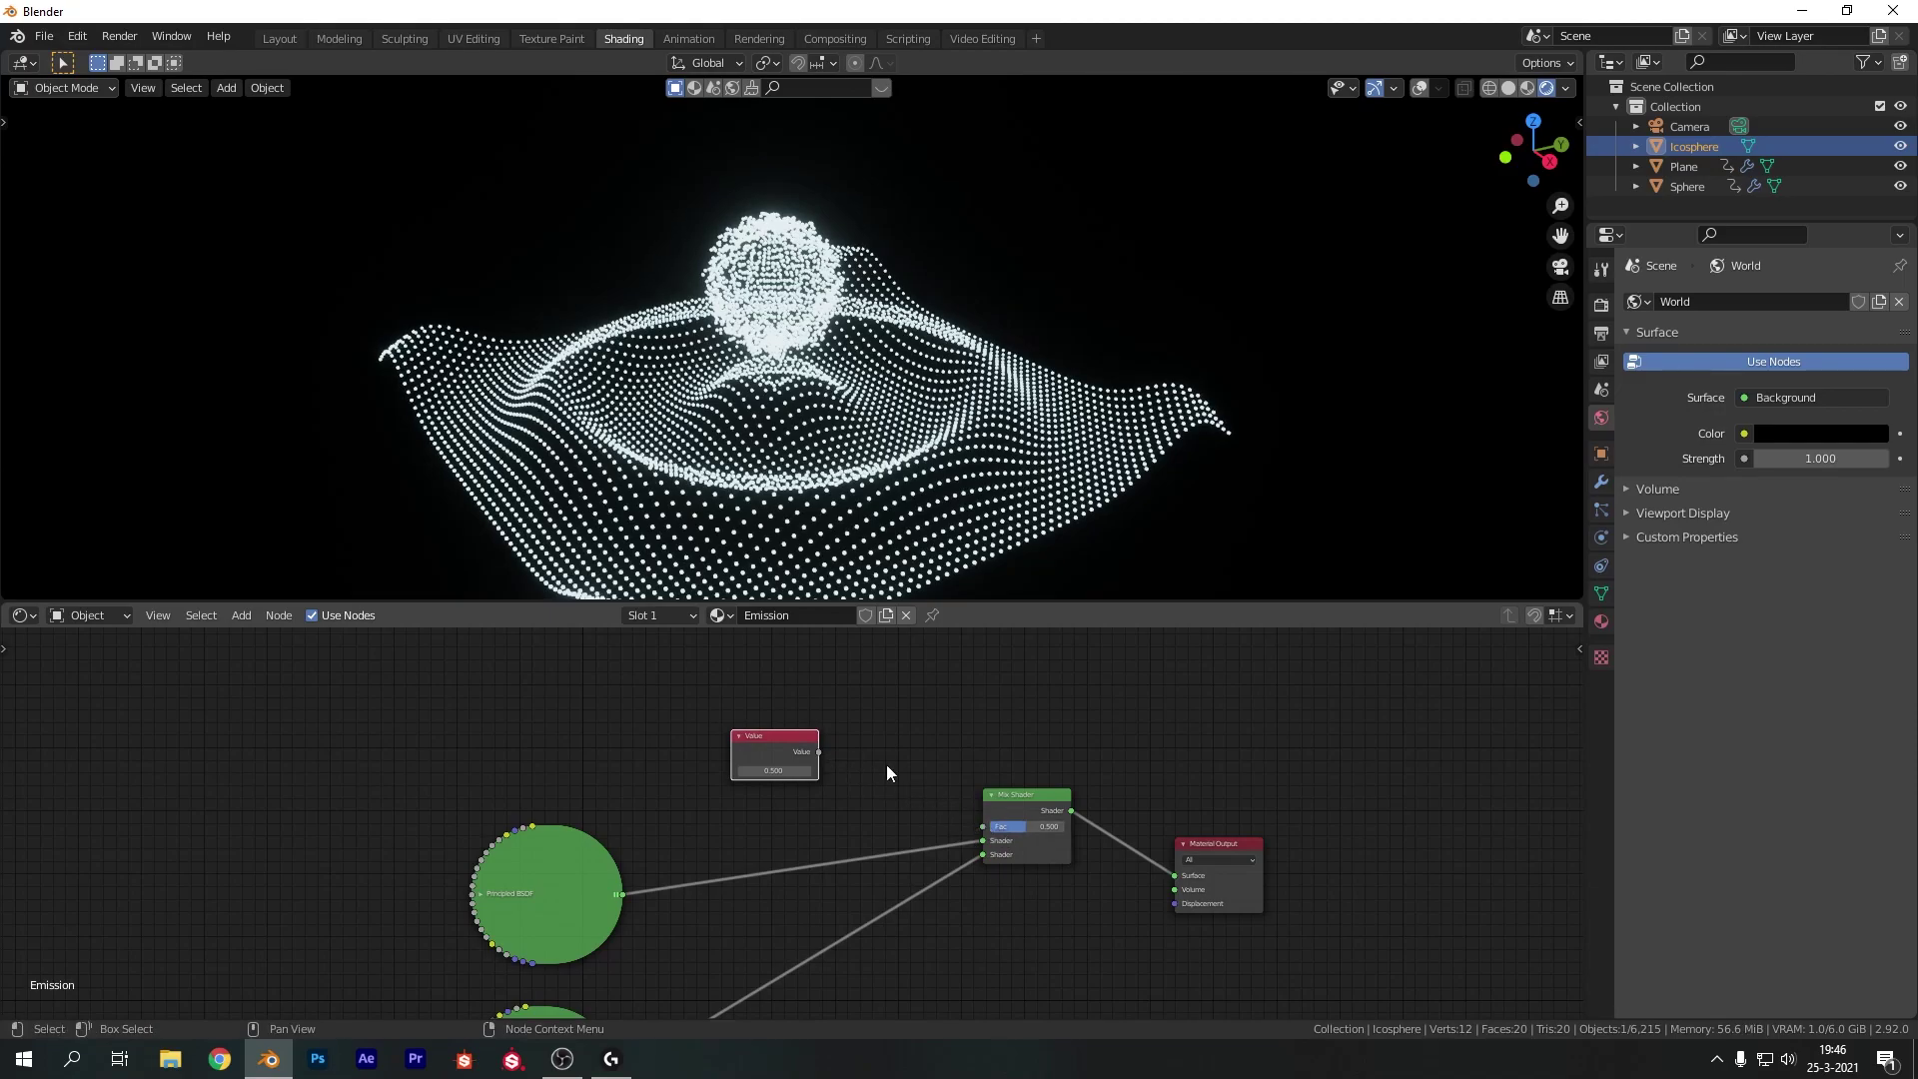
drag(819, 751, 983, 826)
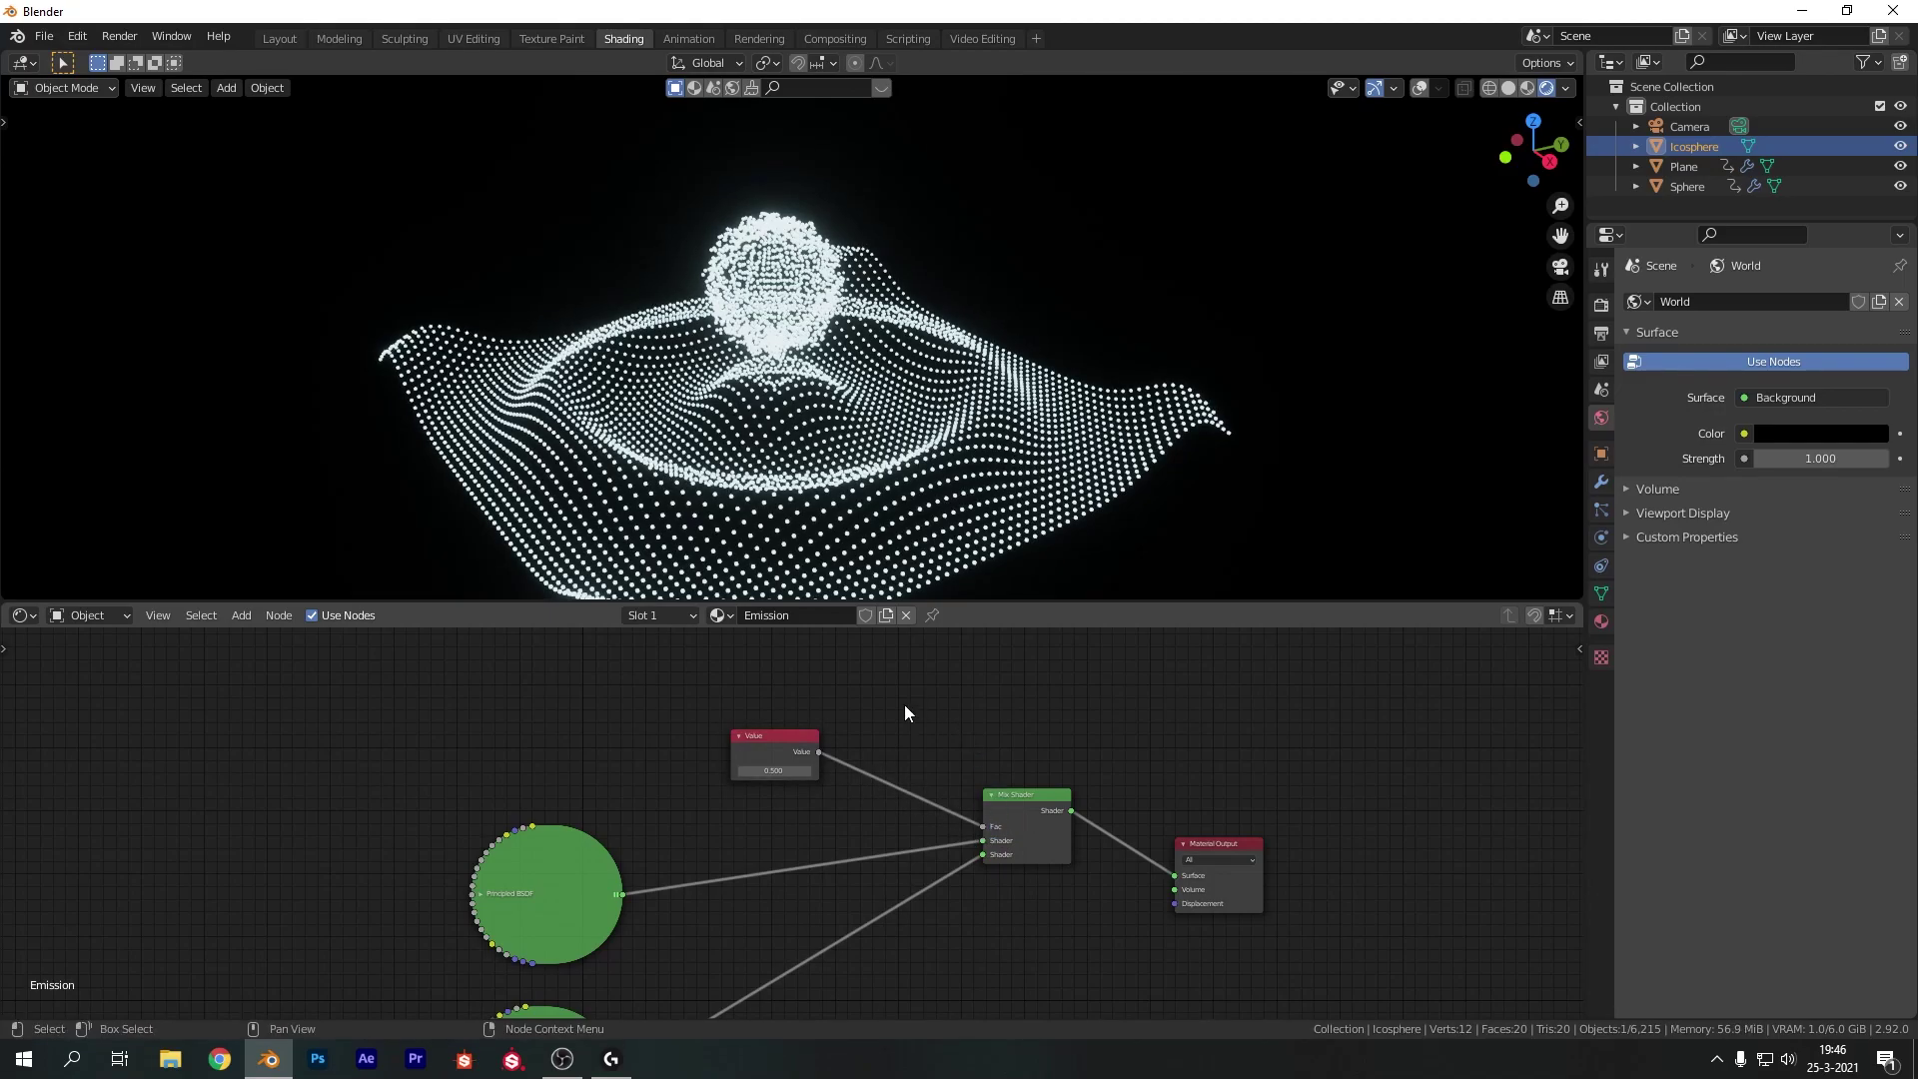
mouse_move(771, 771)
mouse_down()
mouse_move(829, 771)
mouse_move(773, 771)
mouse_up()
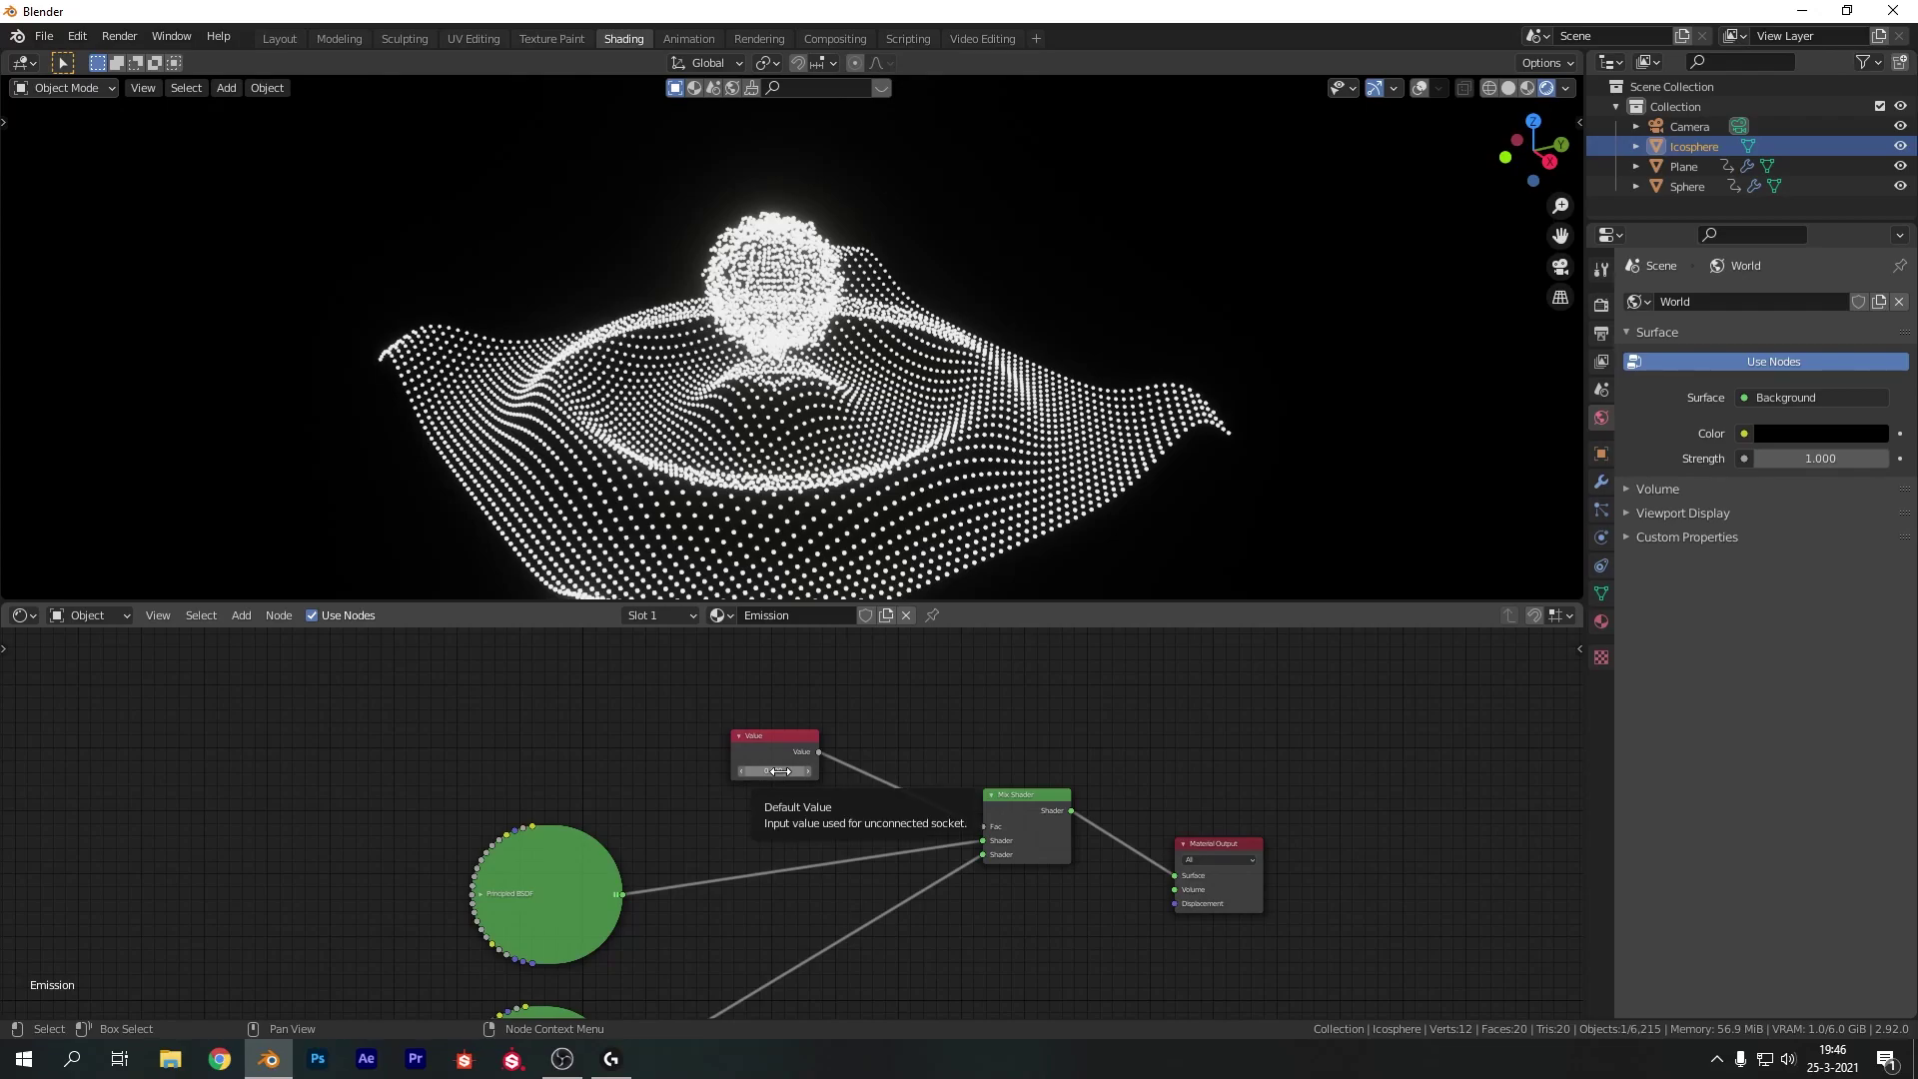
key(i)
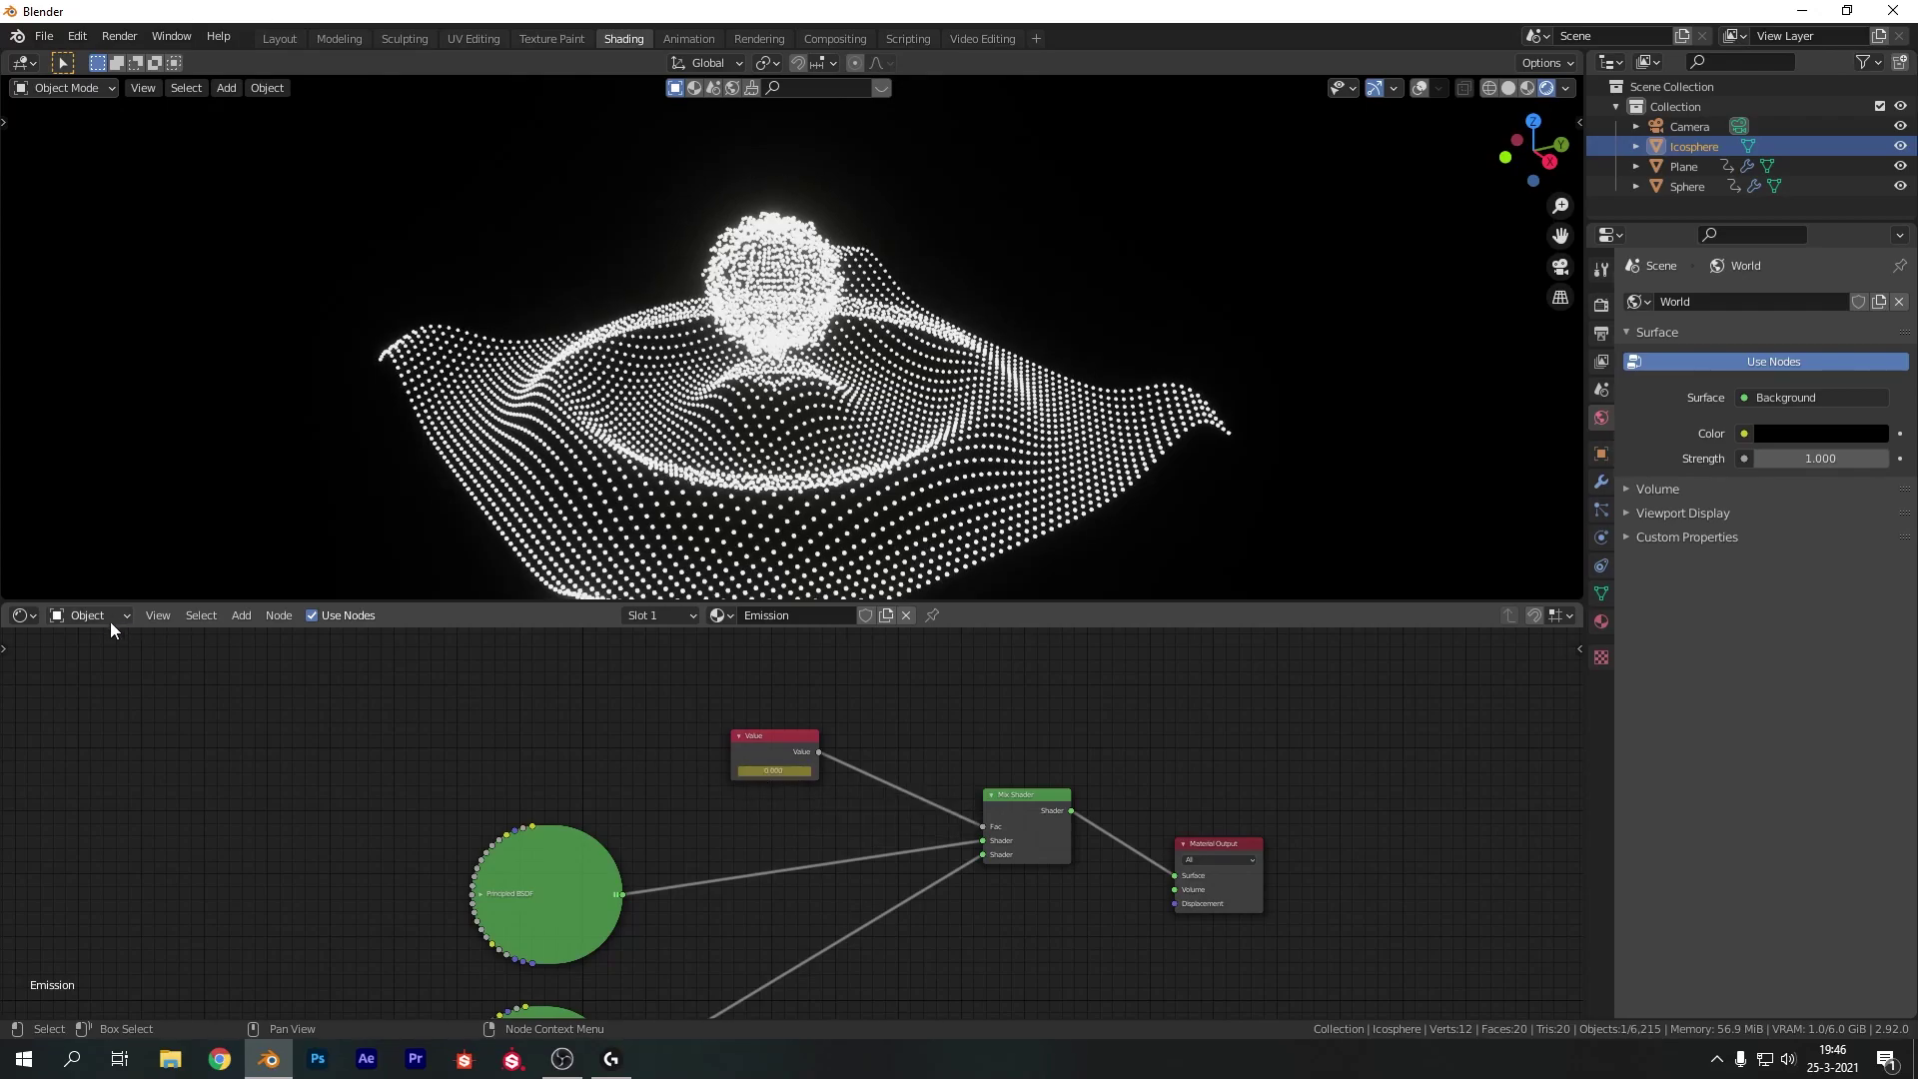
Split off a Graph Editor beside the shader editor and expand the Emission material's channels down to the Value node's curve
drag(3, 607, 567, 669)
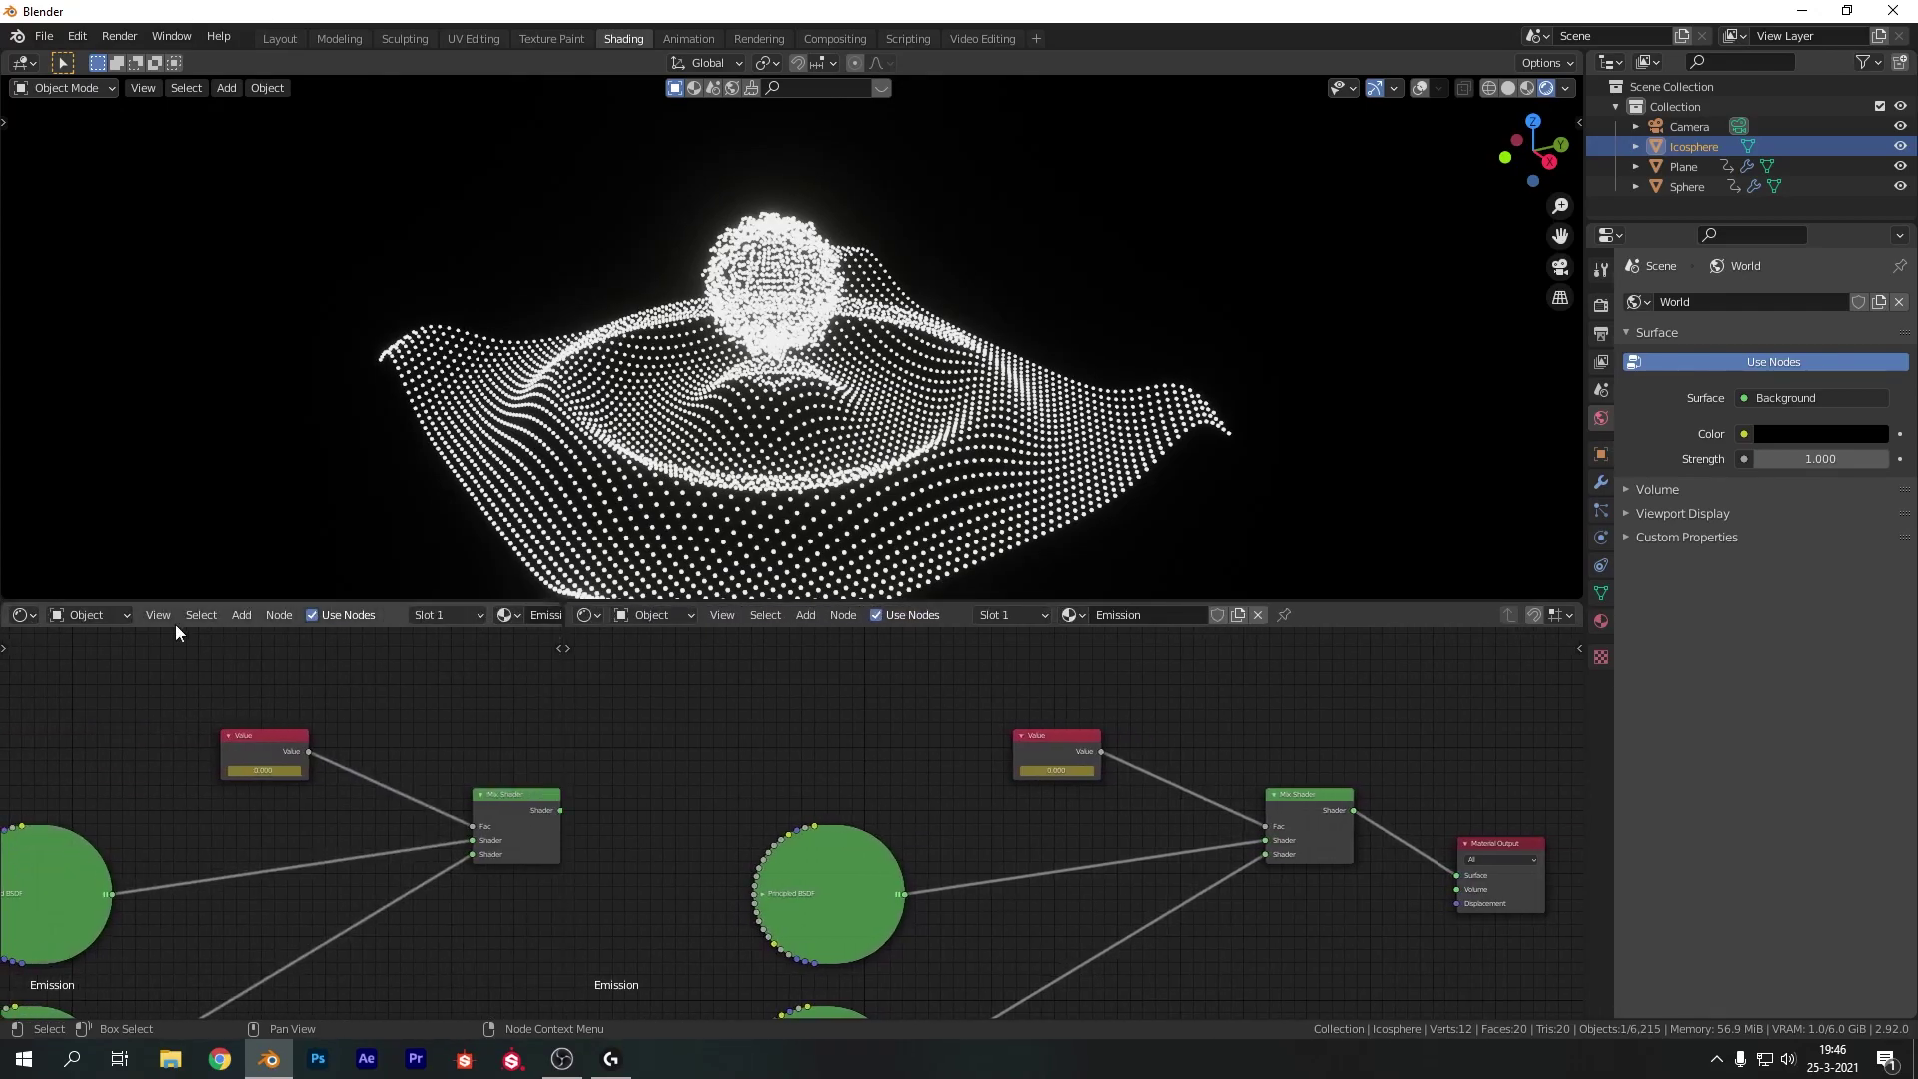
click(22, 615)
click(267, 715)
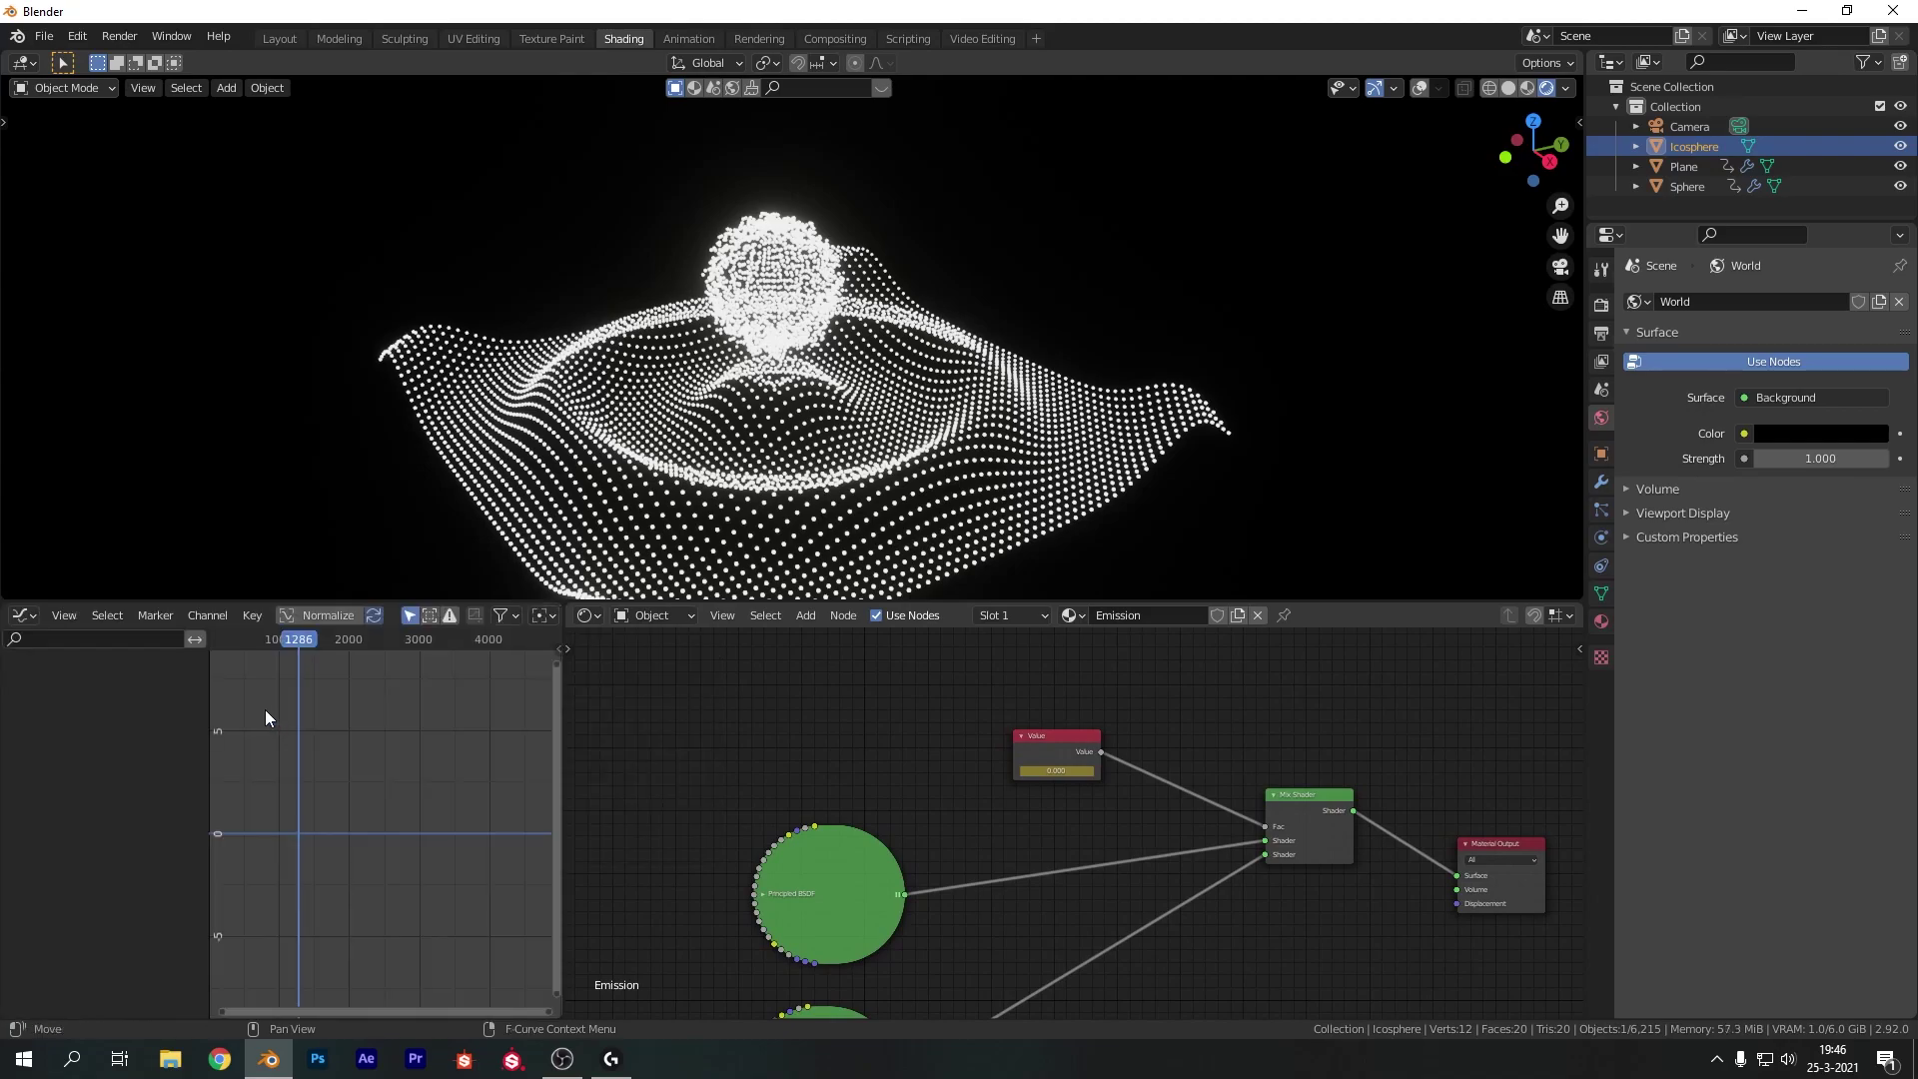
click(1053, 750)
click(15, 679)
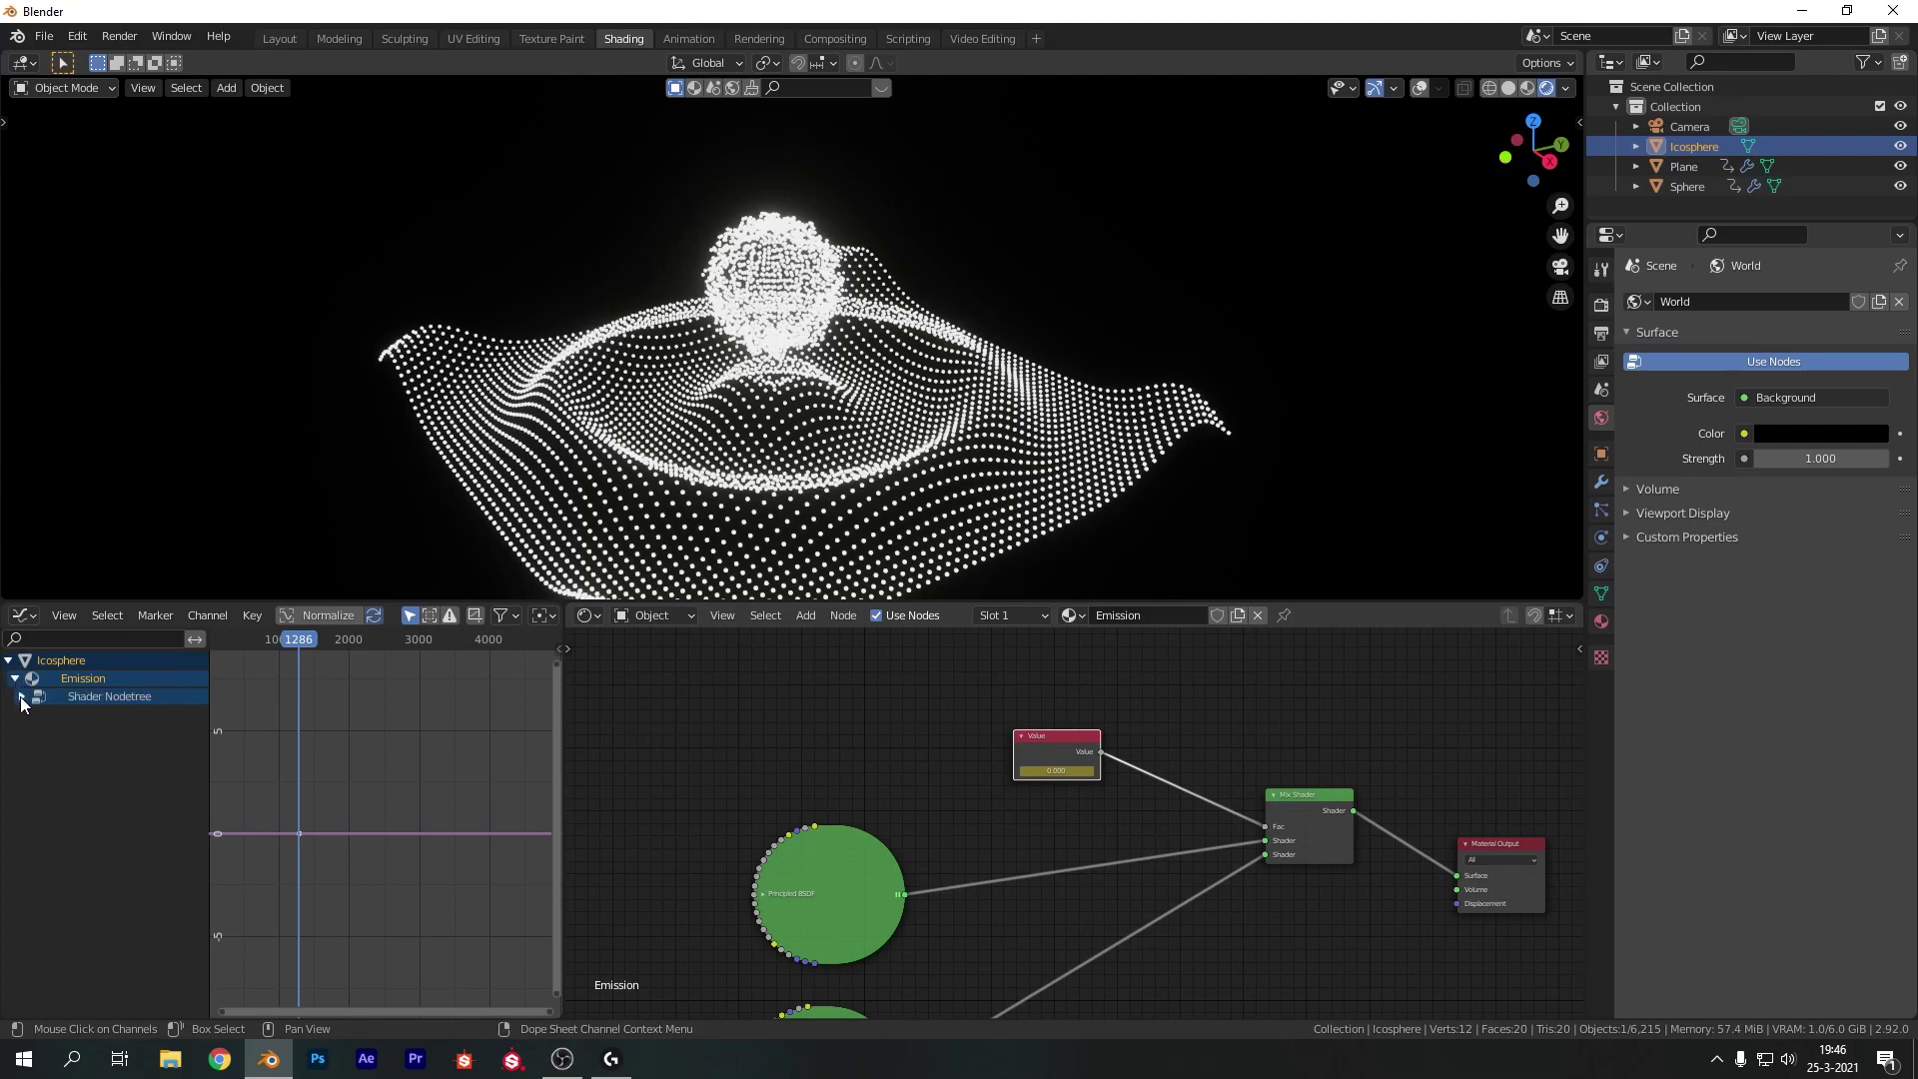
click(22, 698)
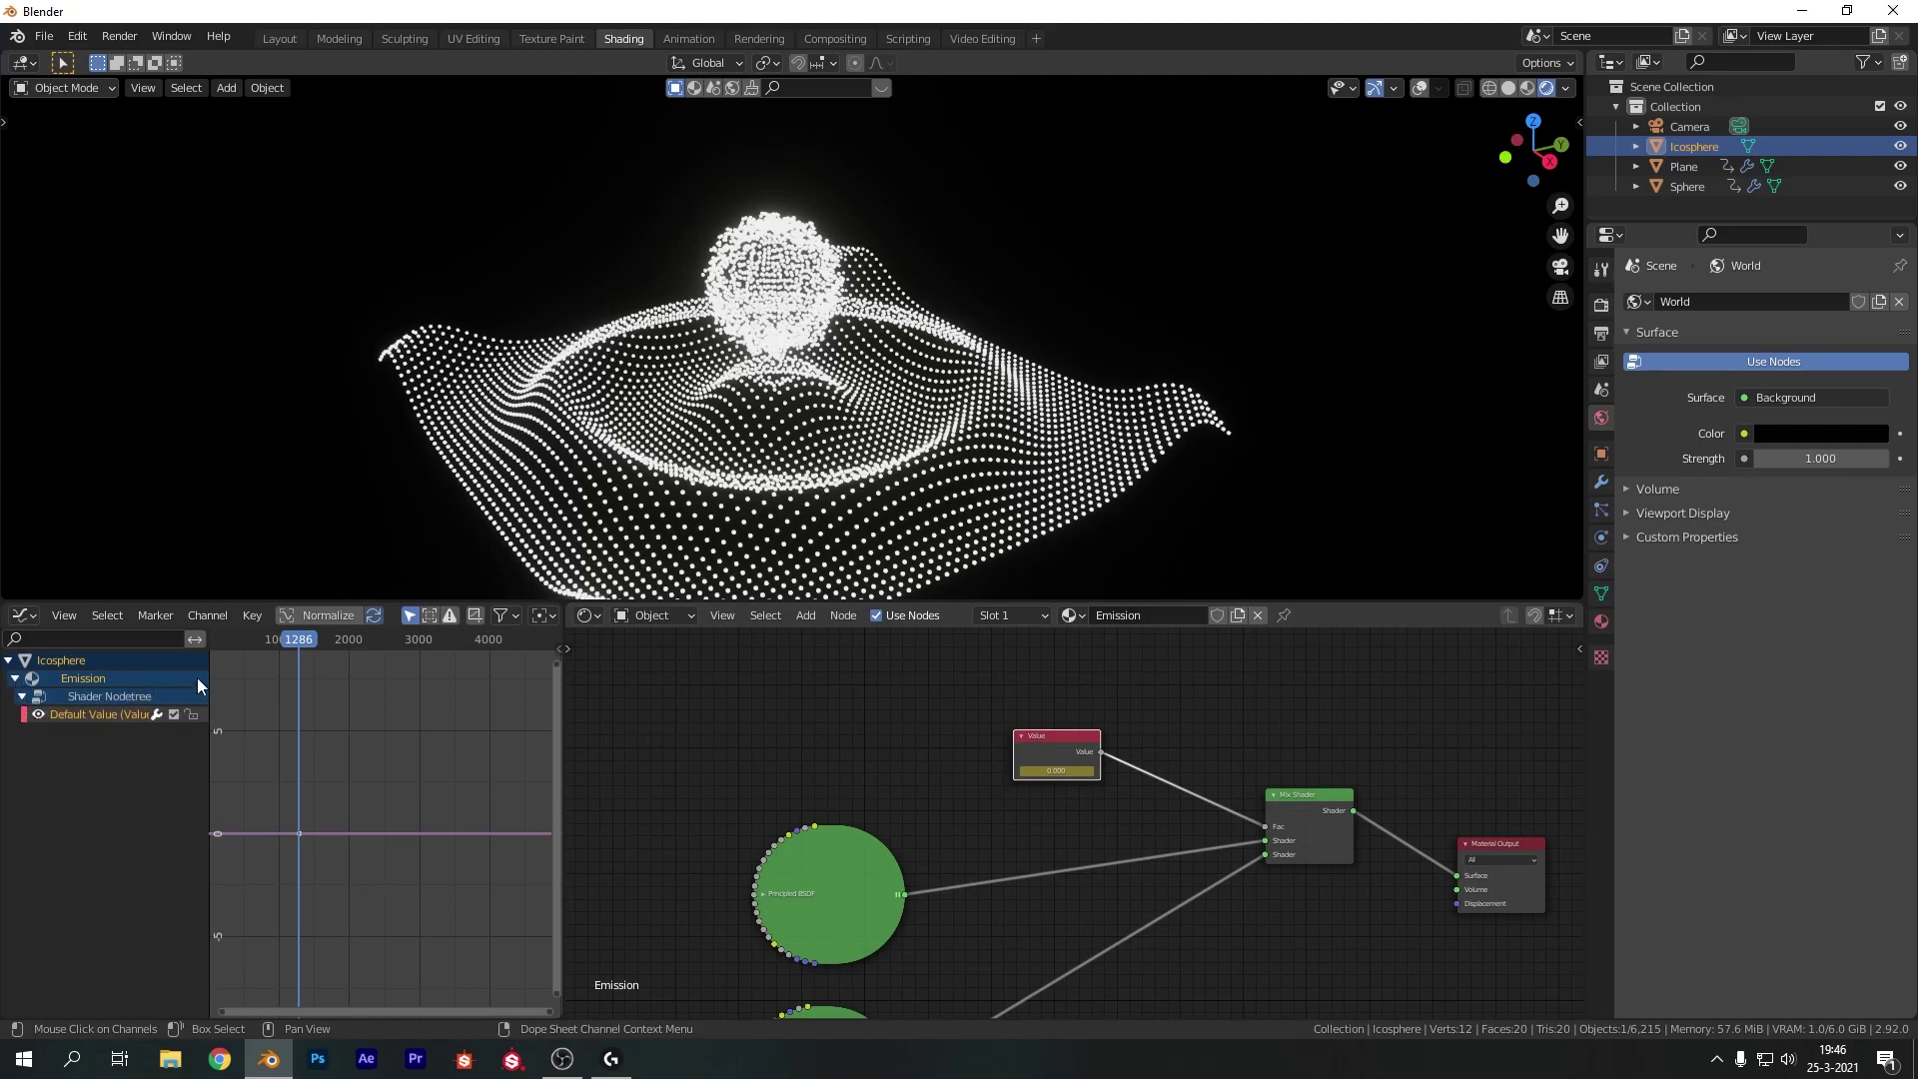
Bake the "home - Chill Lofi Hip Hop Beat (FREE FOR PROFIT USE)" MP3 to the Value node's F-curve from the timeline's start
drag(298, 637, 213, 639)
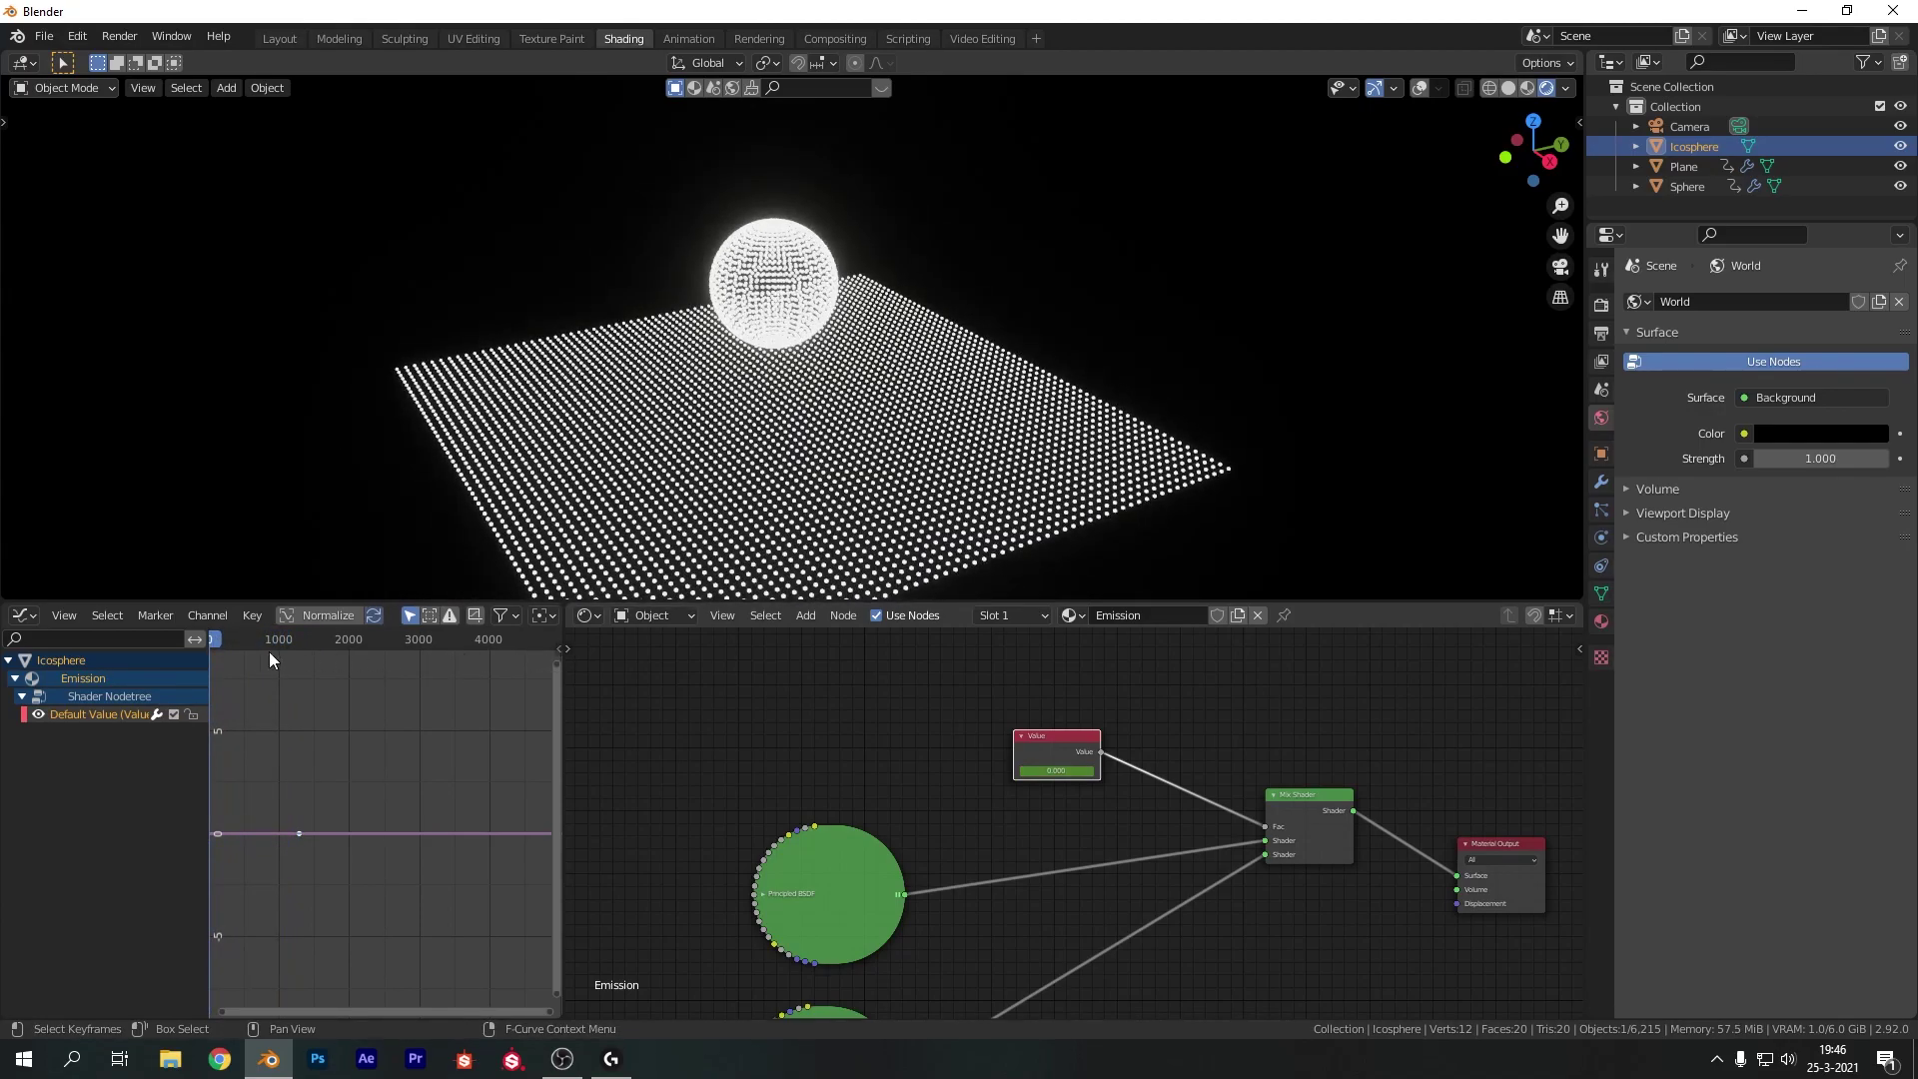
click(254, 617)
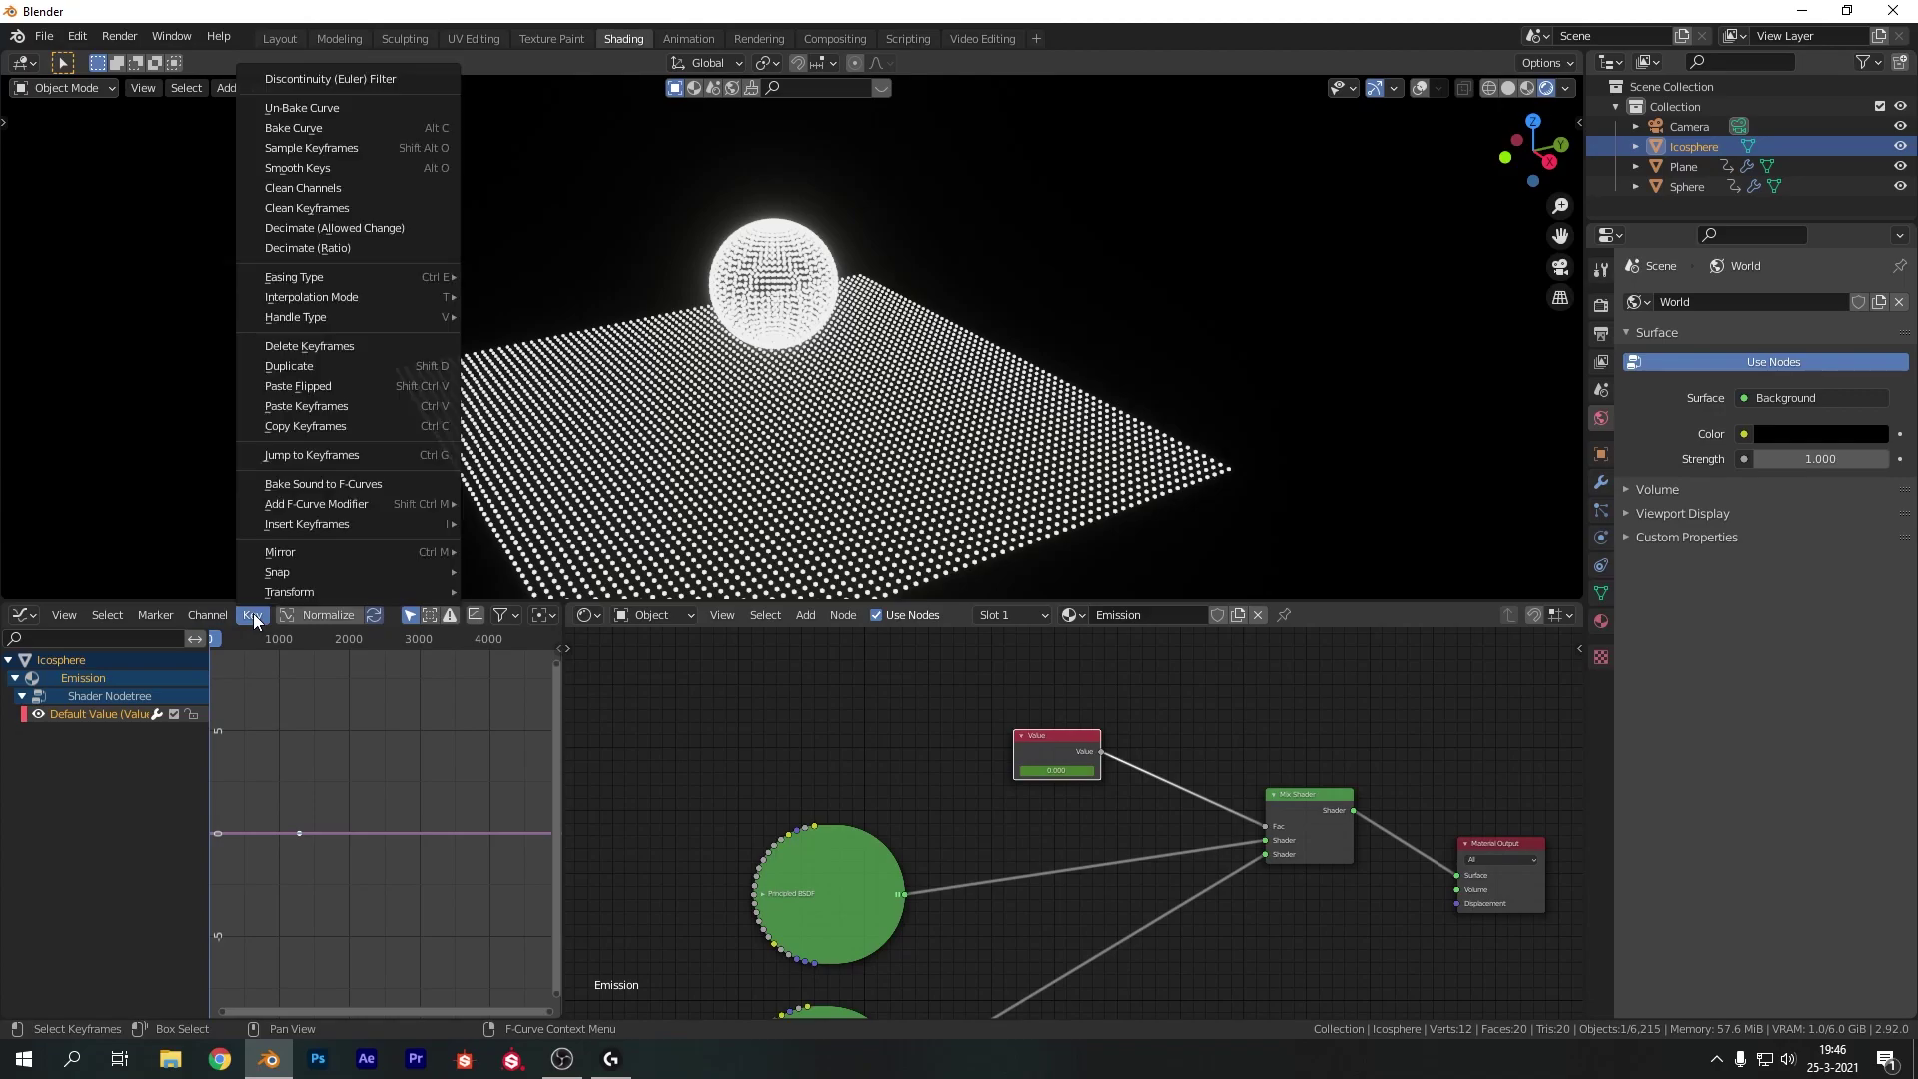
click(355, 483)
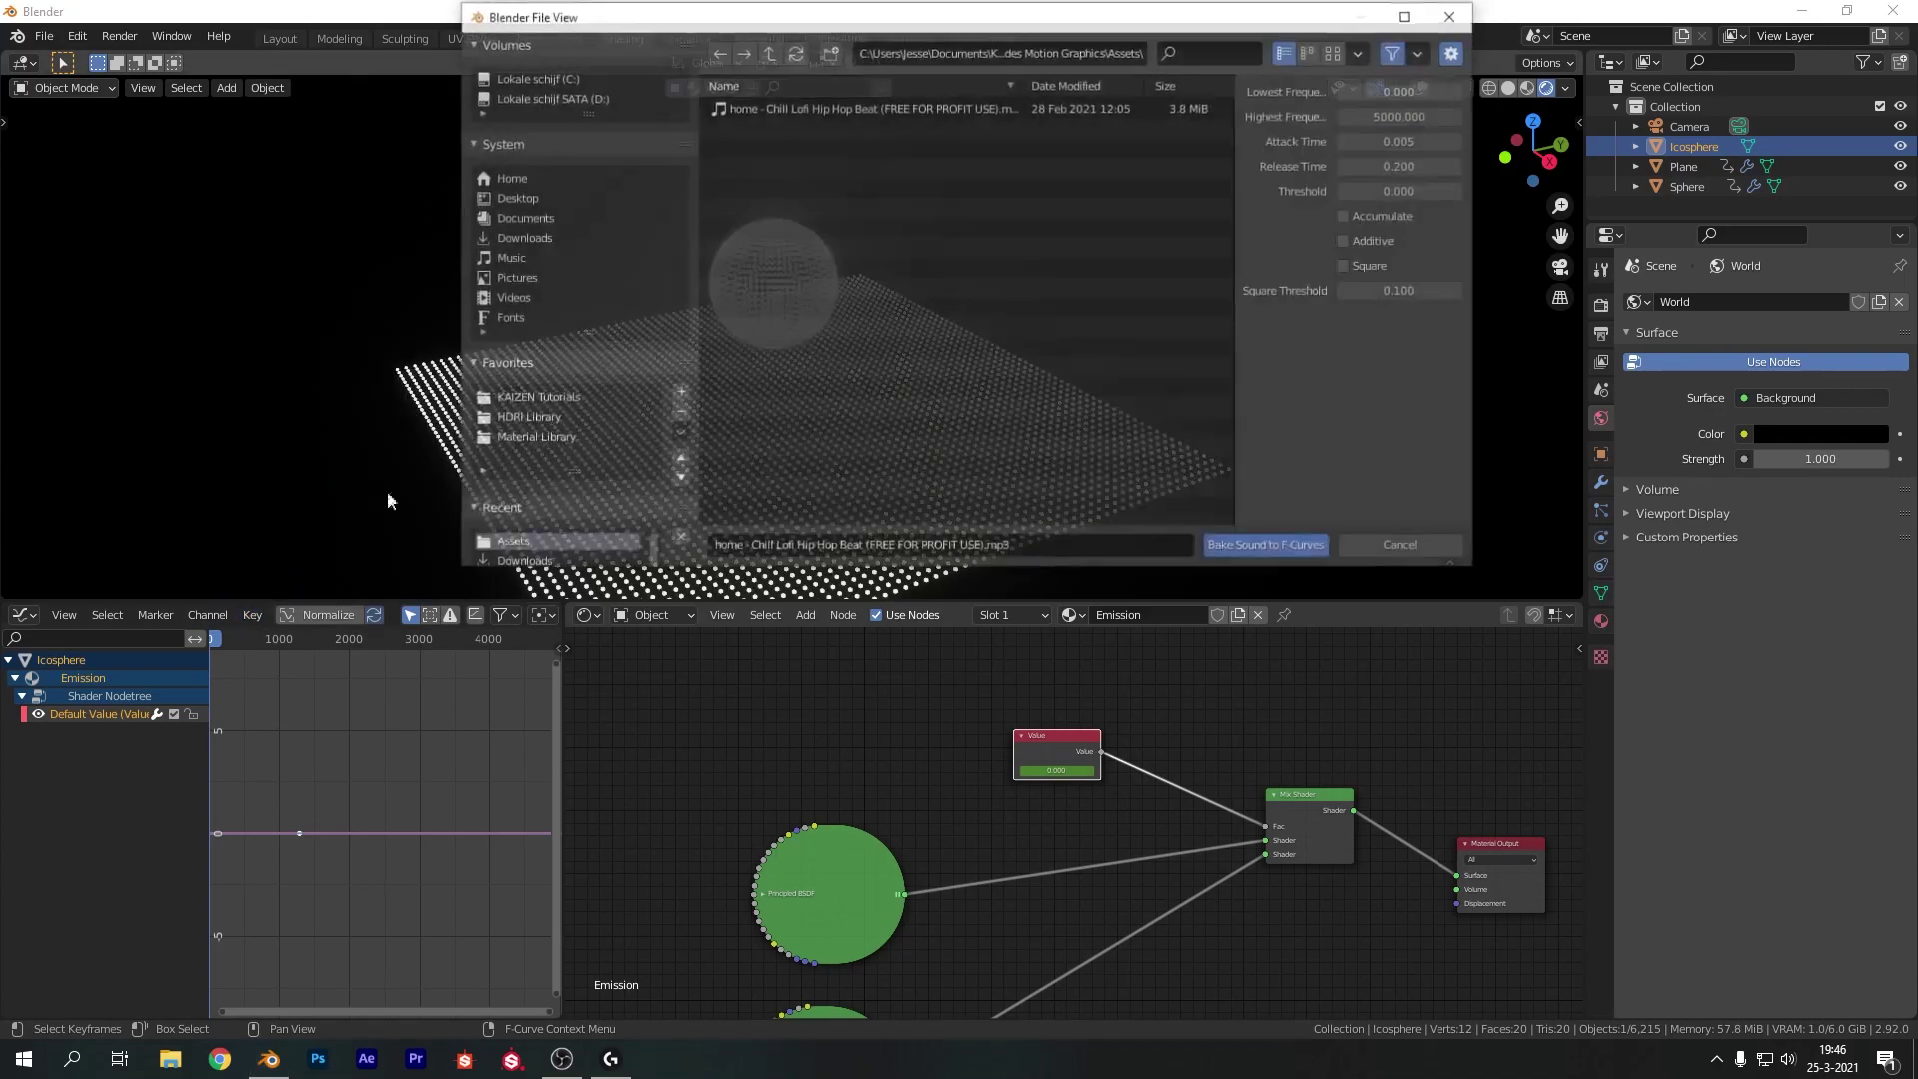
click(1257, 547)
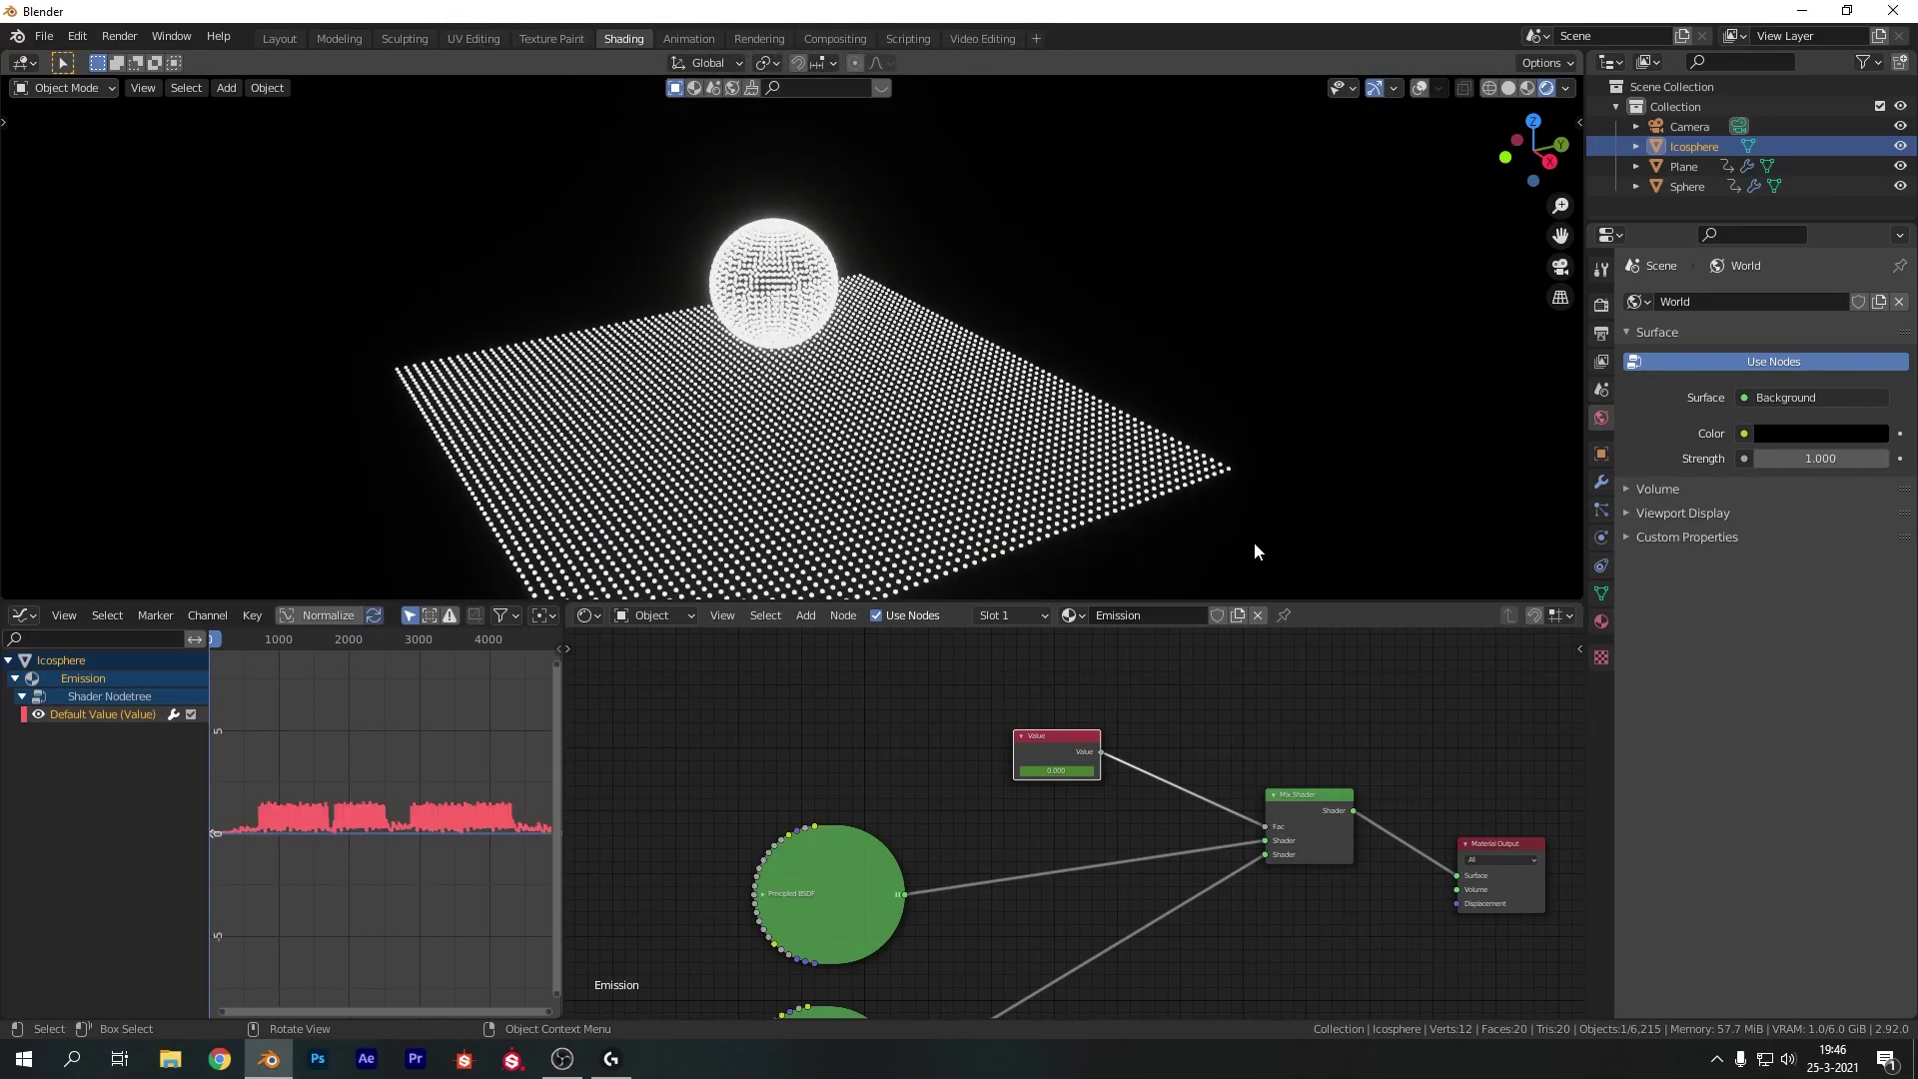
Play the animation in the shading view and through the camera in the Layout workspace to check the music-driven colour change
click(255, 644)
key(space)
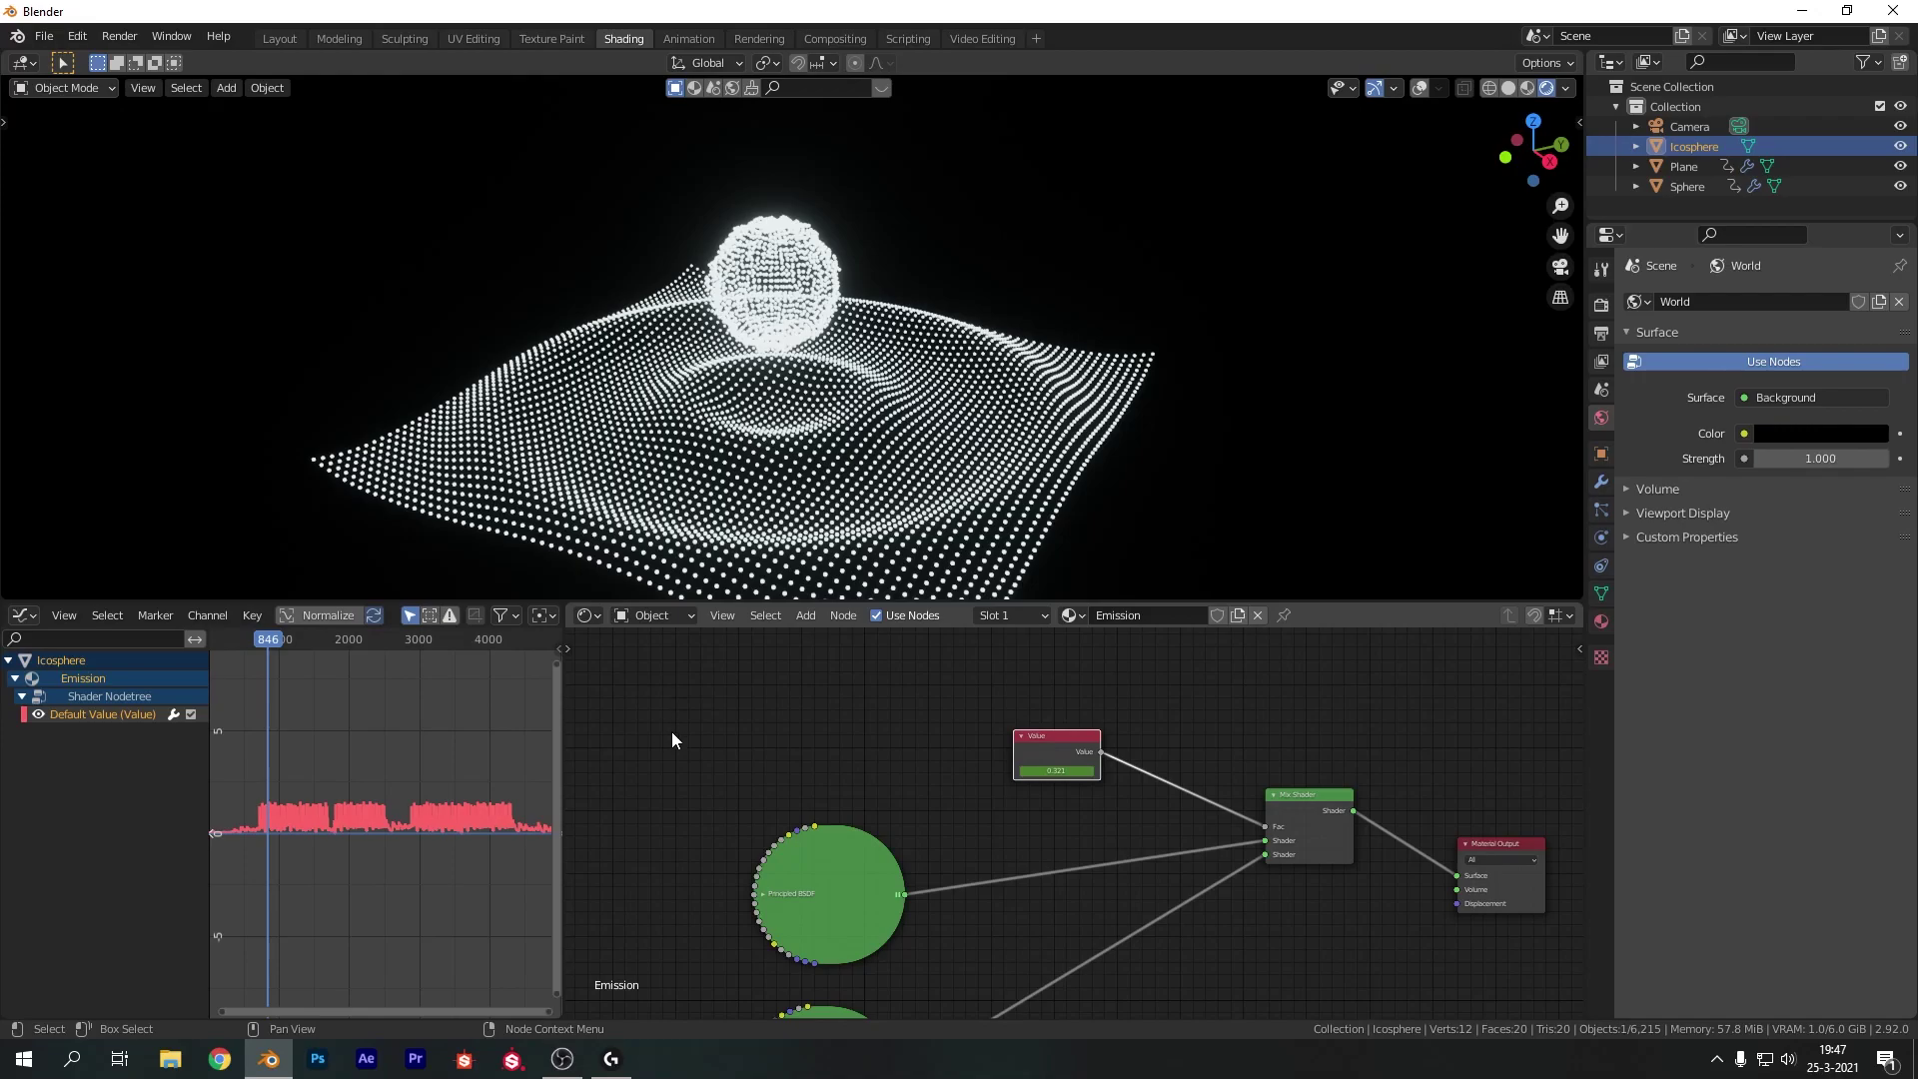
click(280, 40)
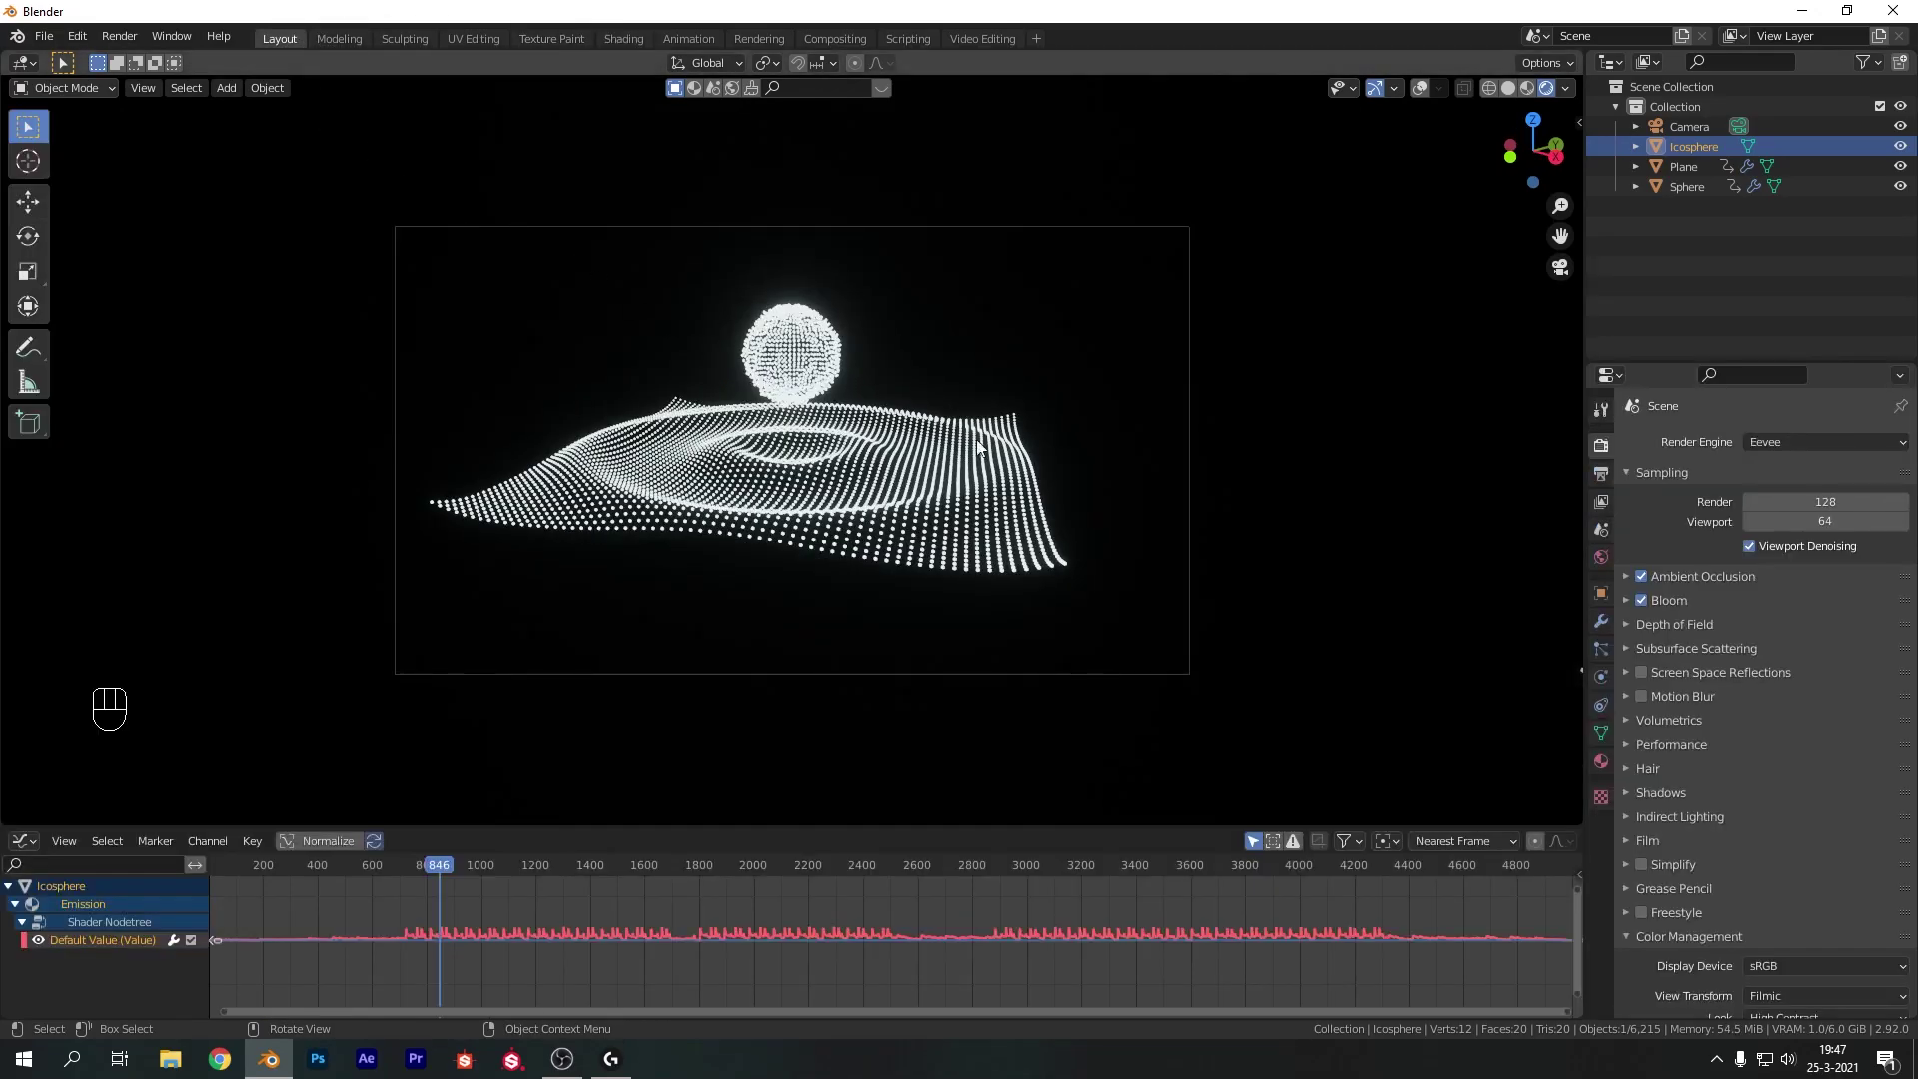
key(space)
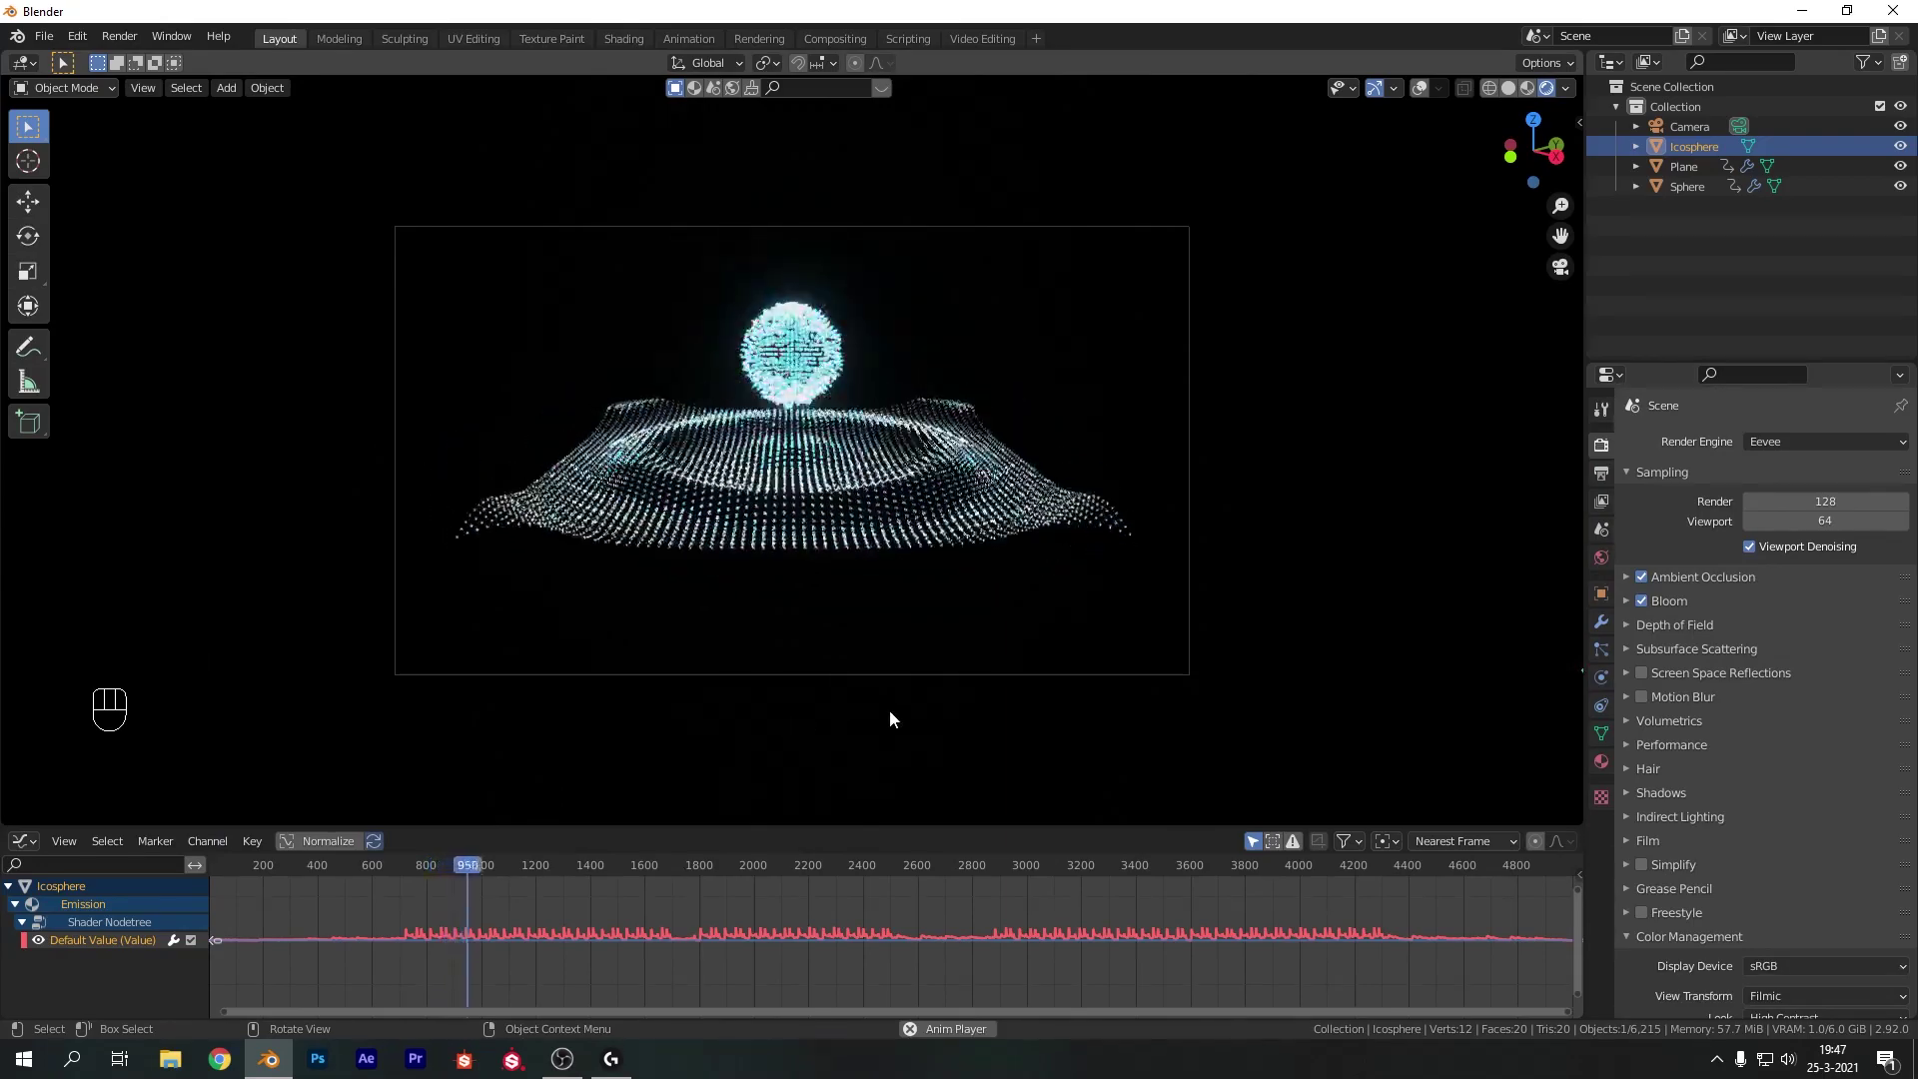
key(space)
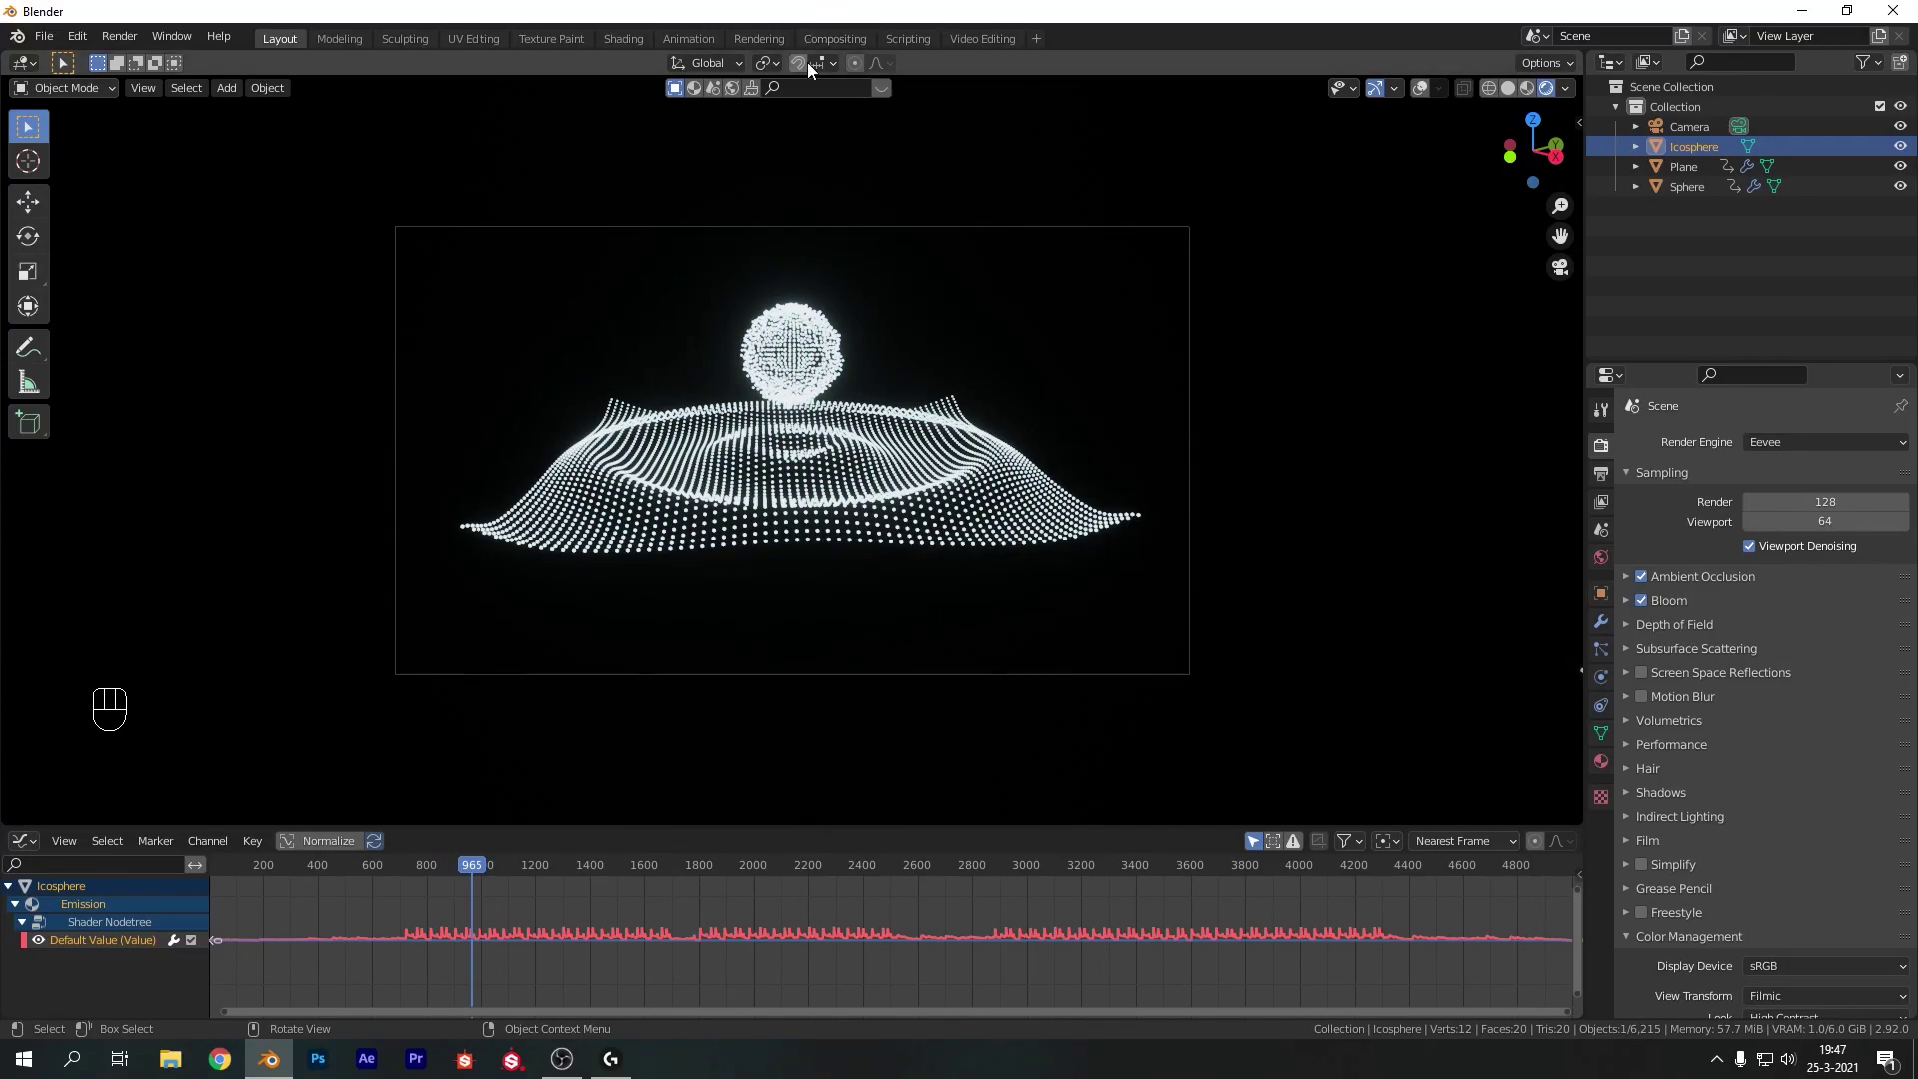
Enable nodes in the Compositing workspace and render the current frame as a still image
click(816, 33)
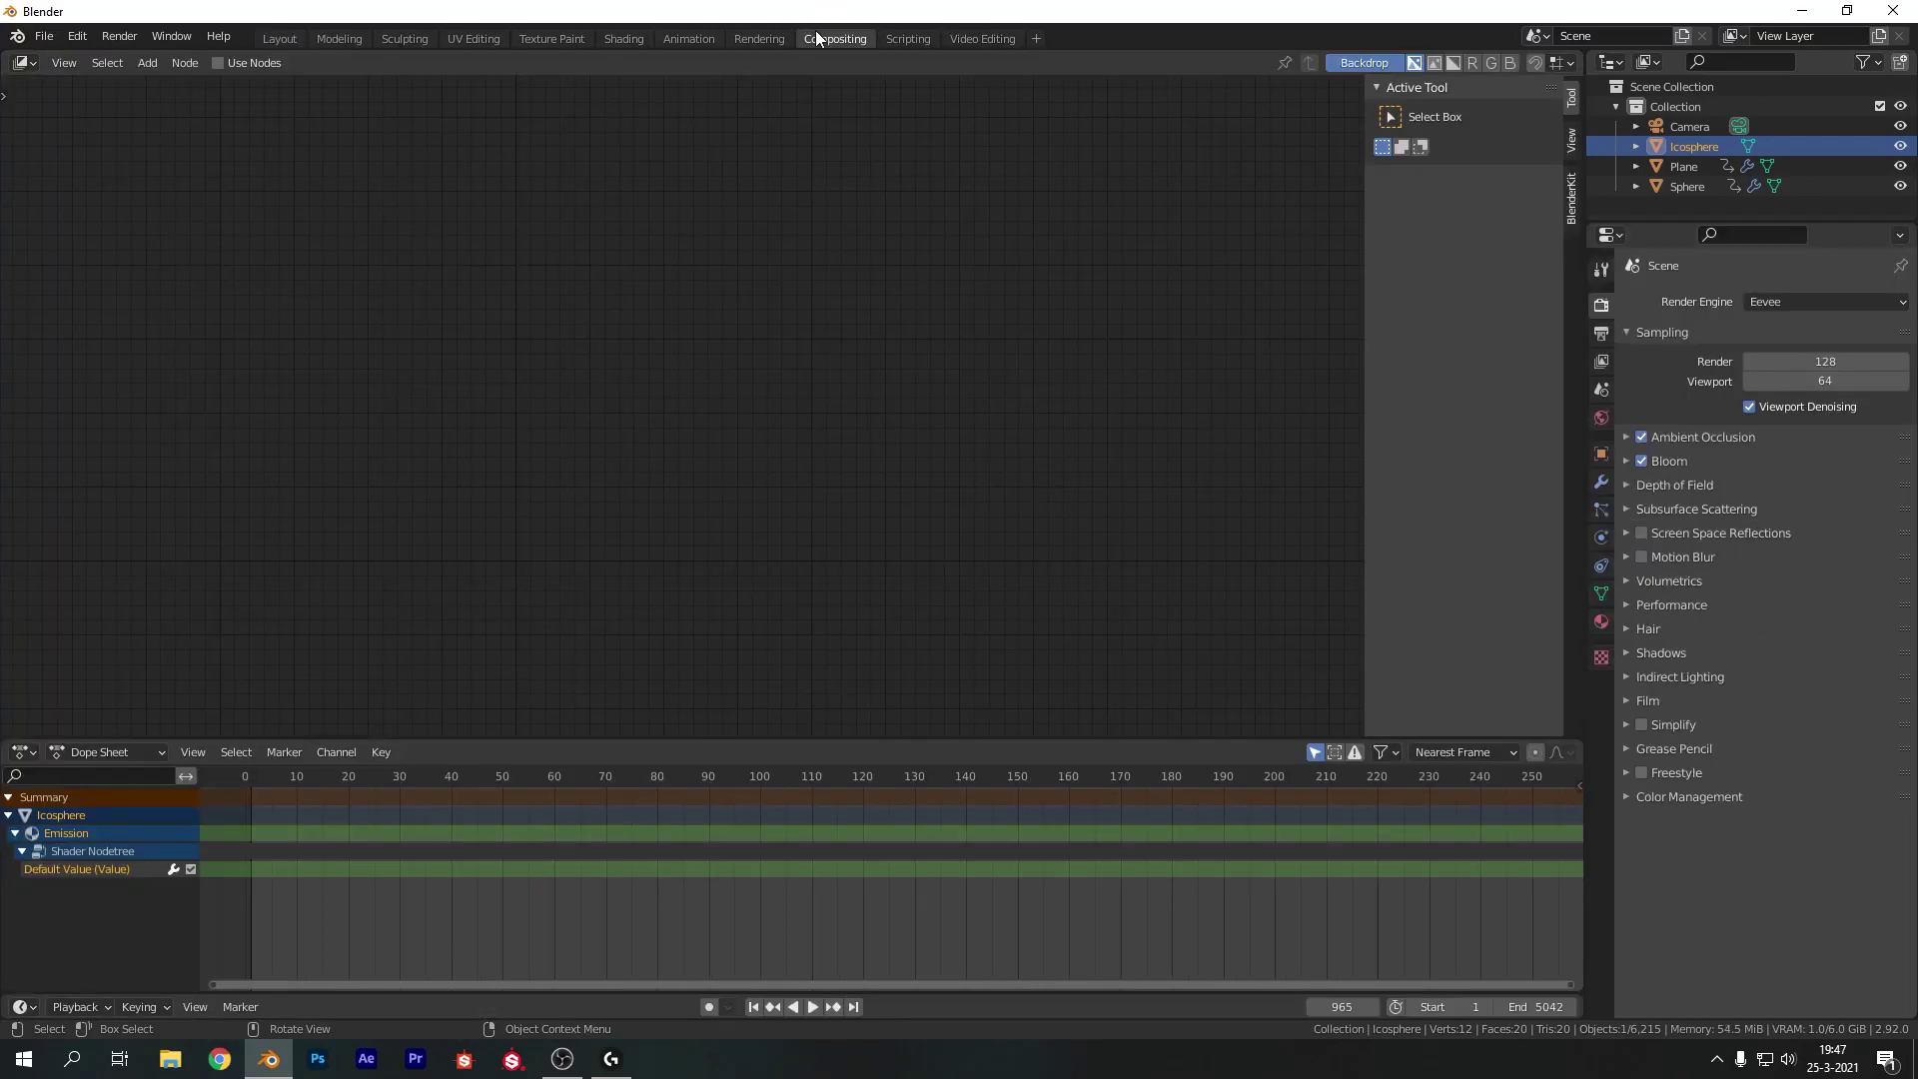
key(n)
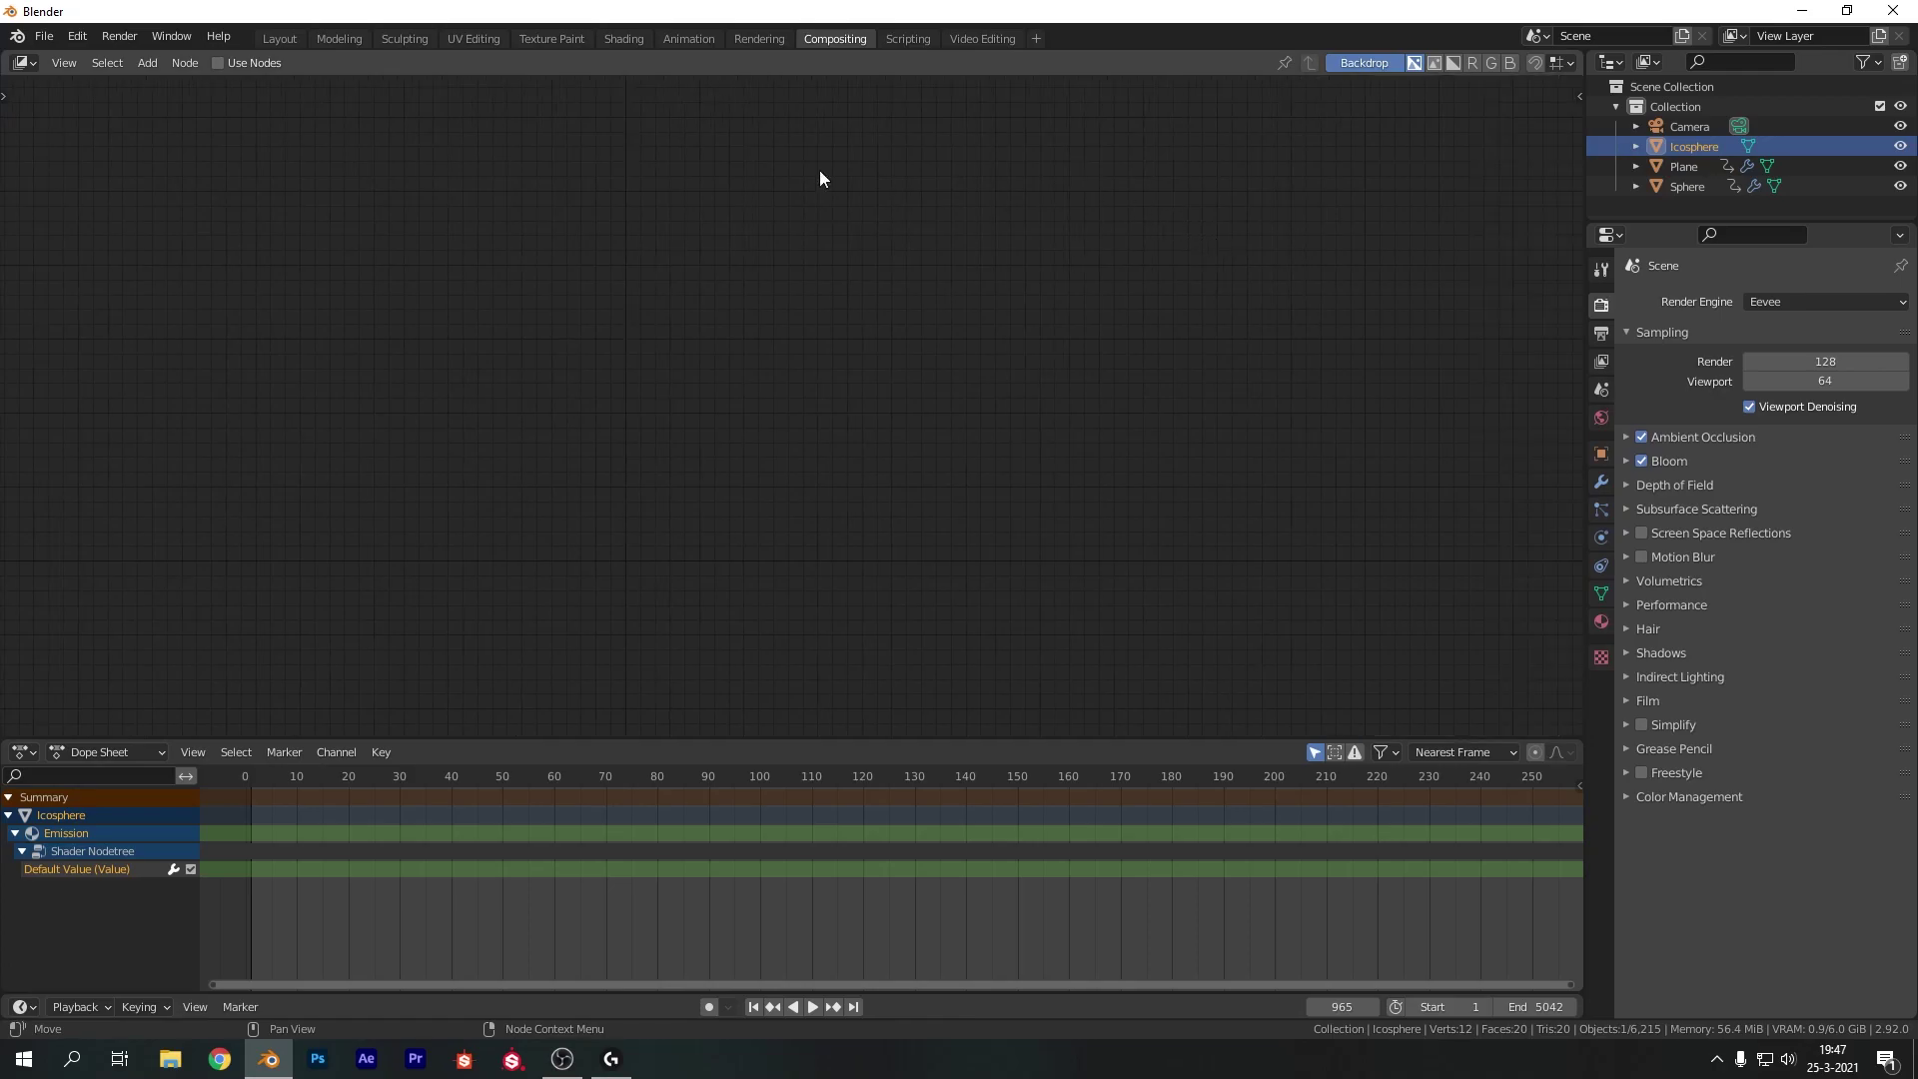
click(238, 64)
click(122, 38)
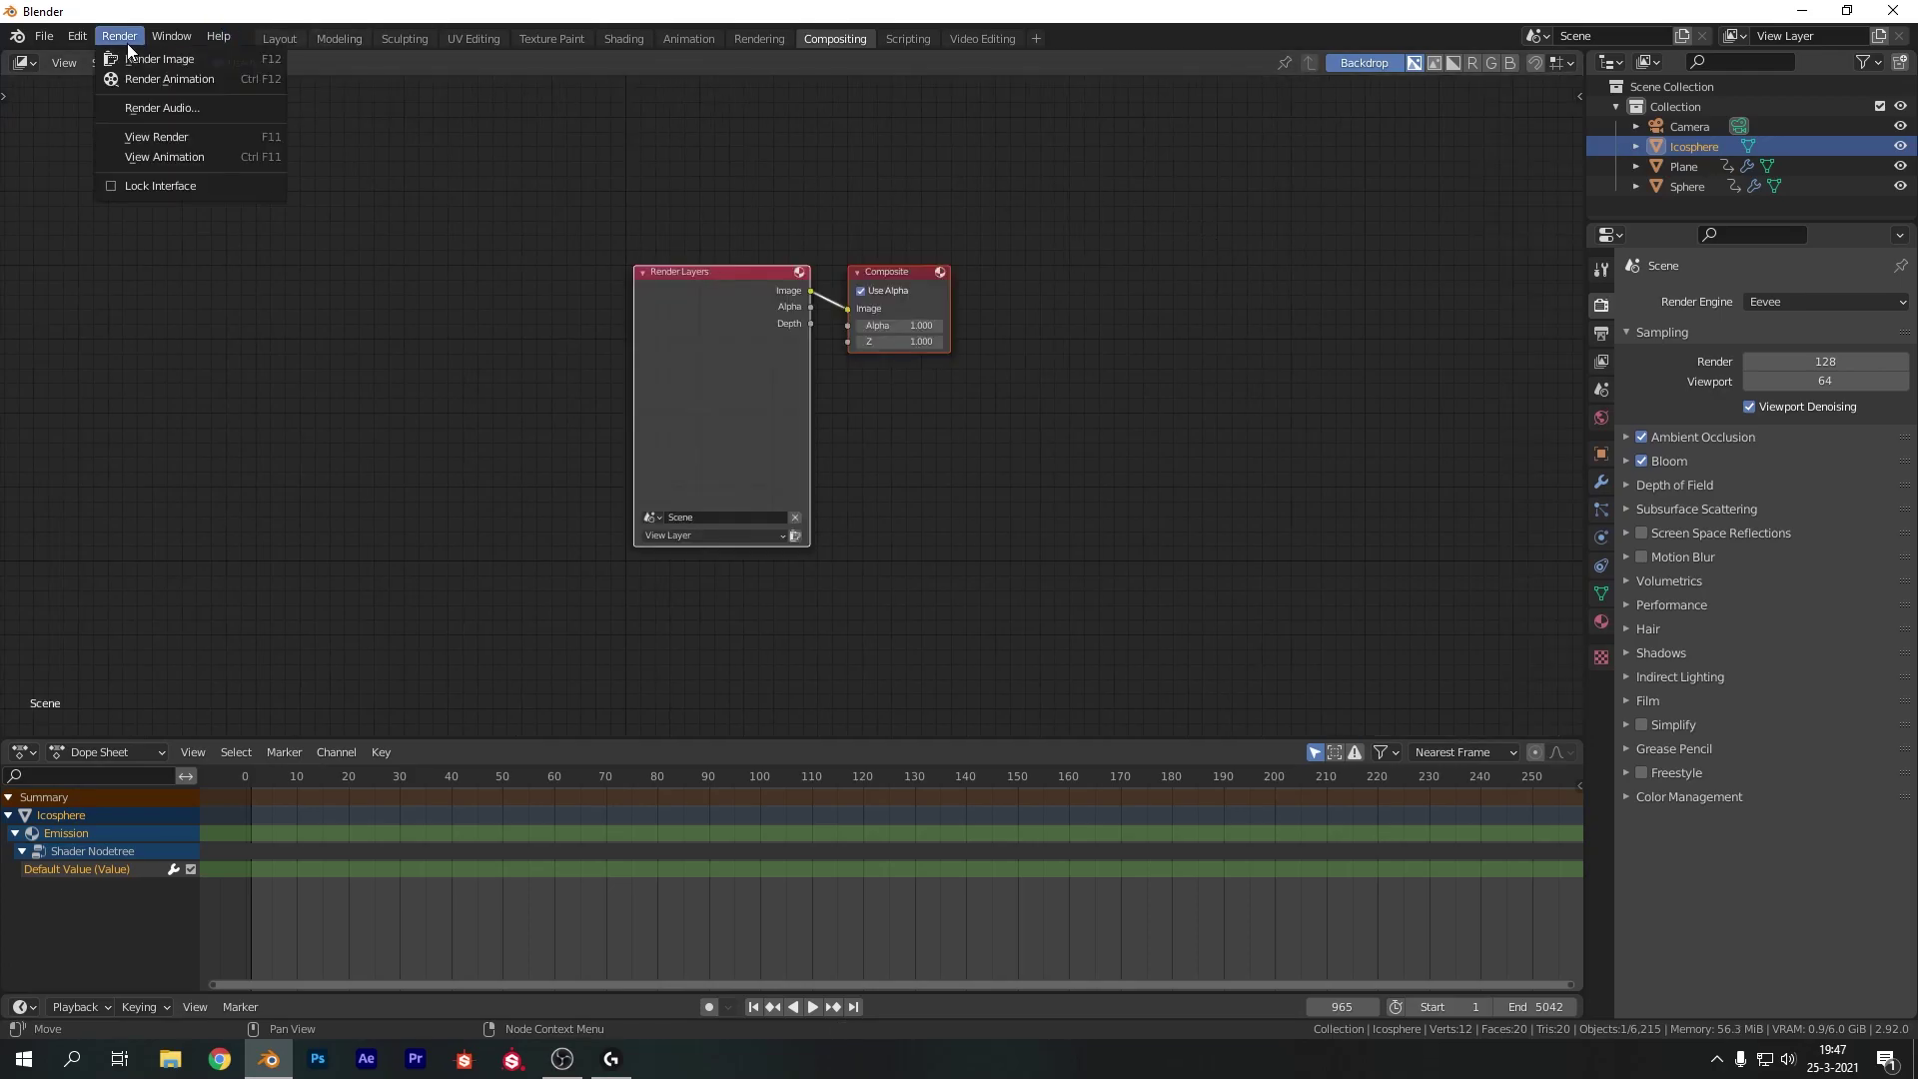
click(134, 59)
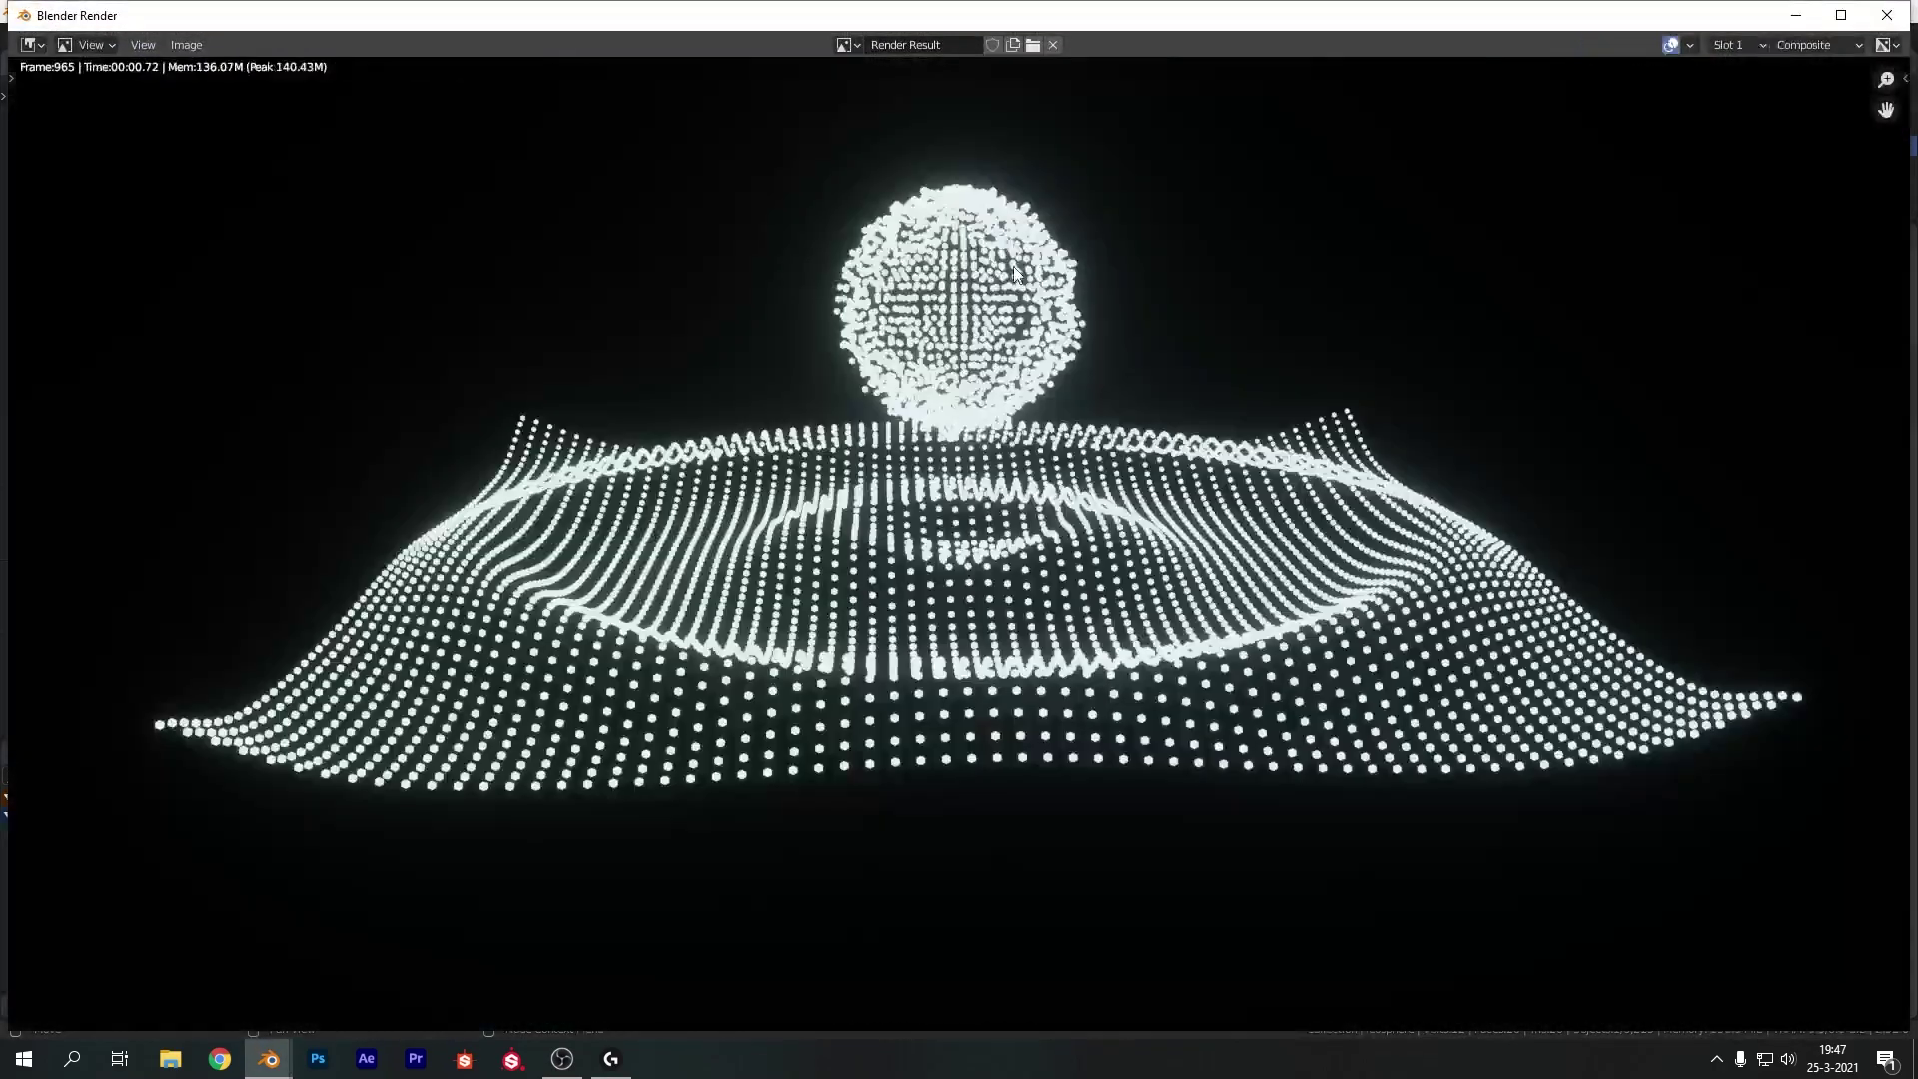
click(1886, 15)
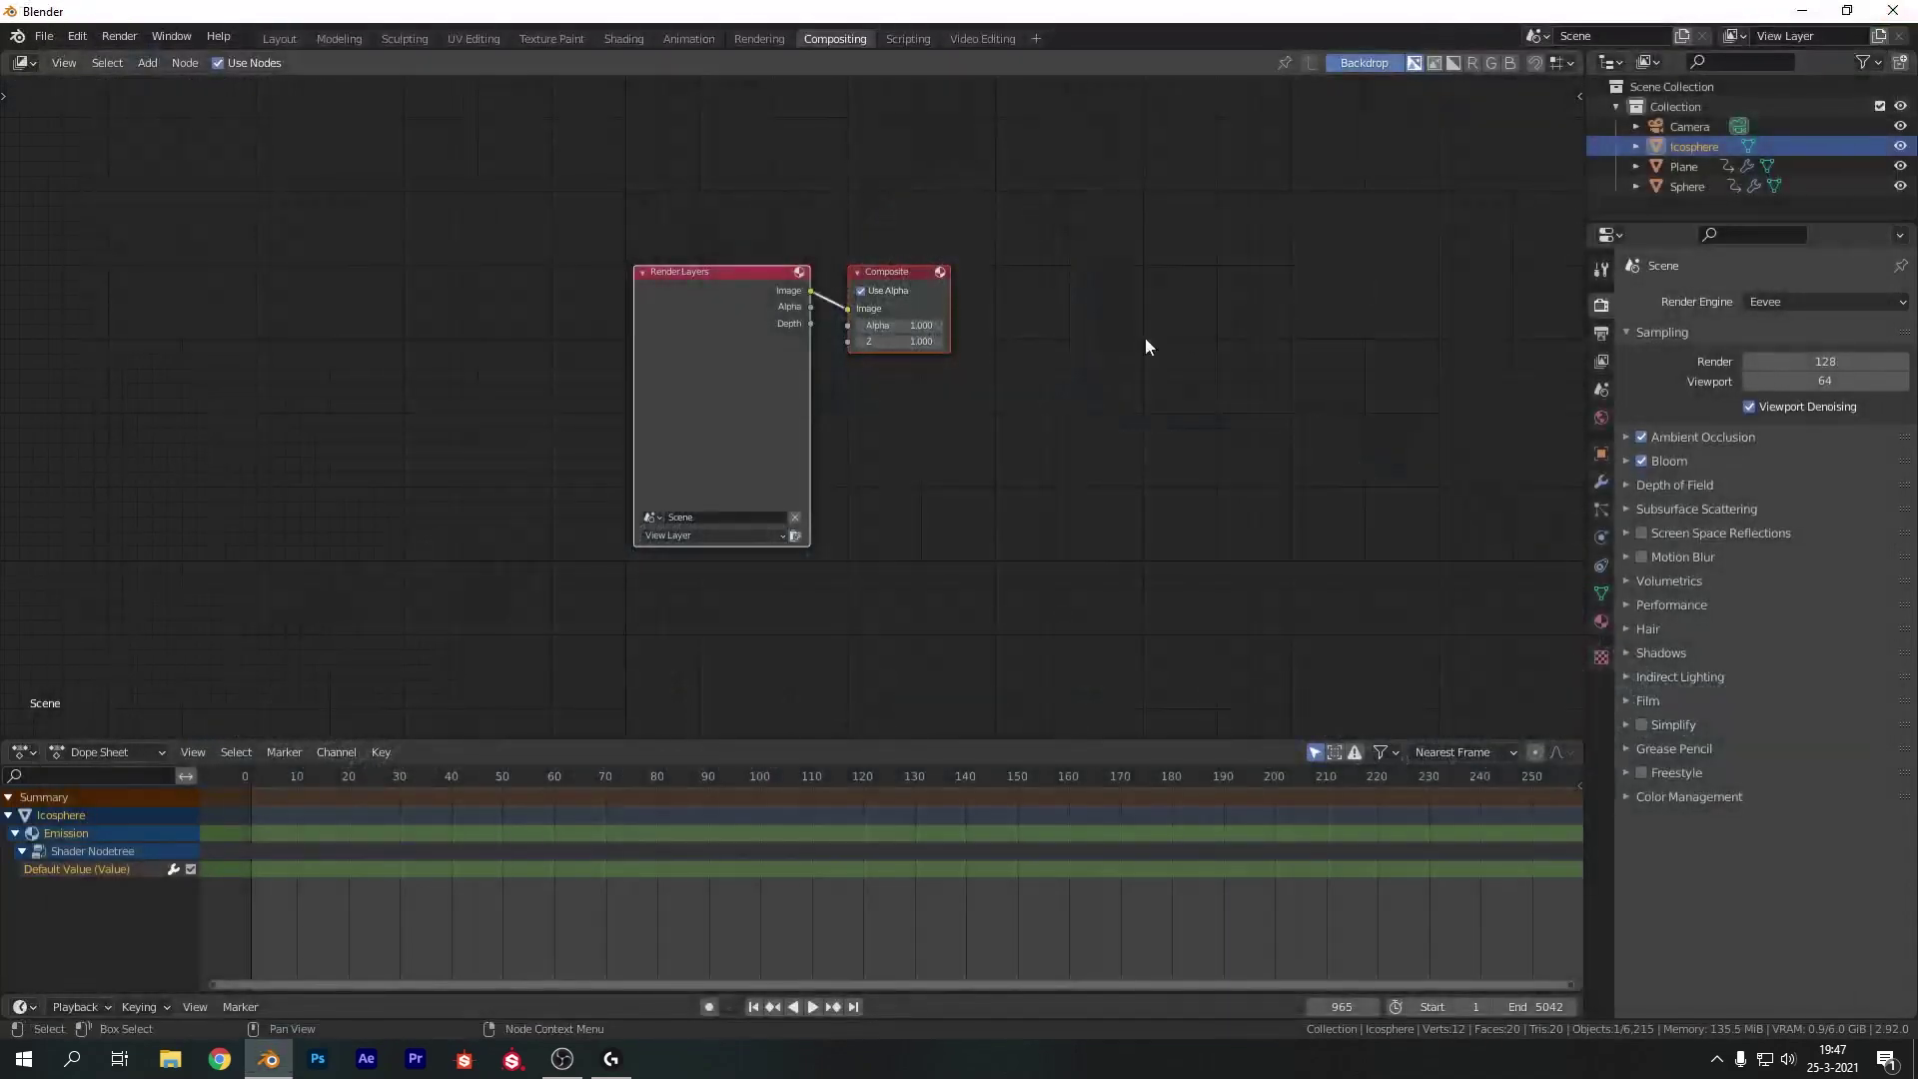
Move the Render Layers and Composite nodes far apart to make room between them
drag(883, 269, 818, 253)
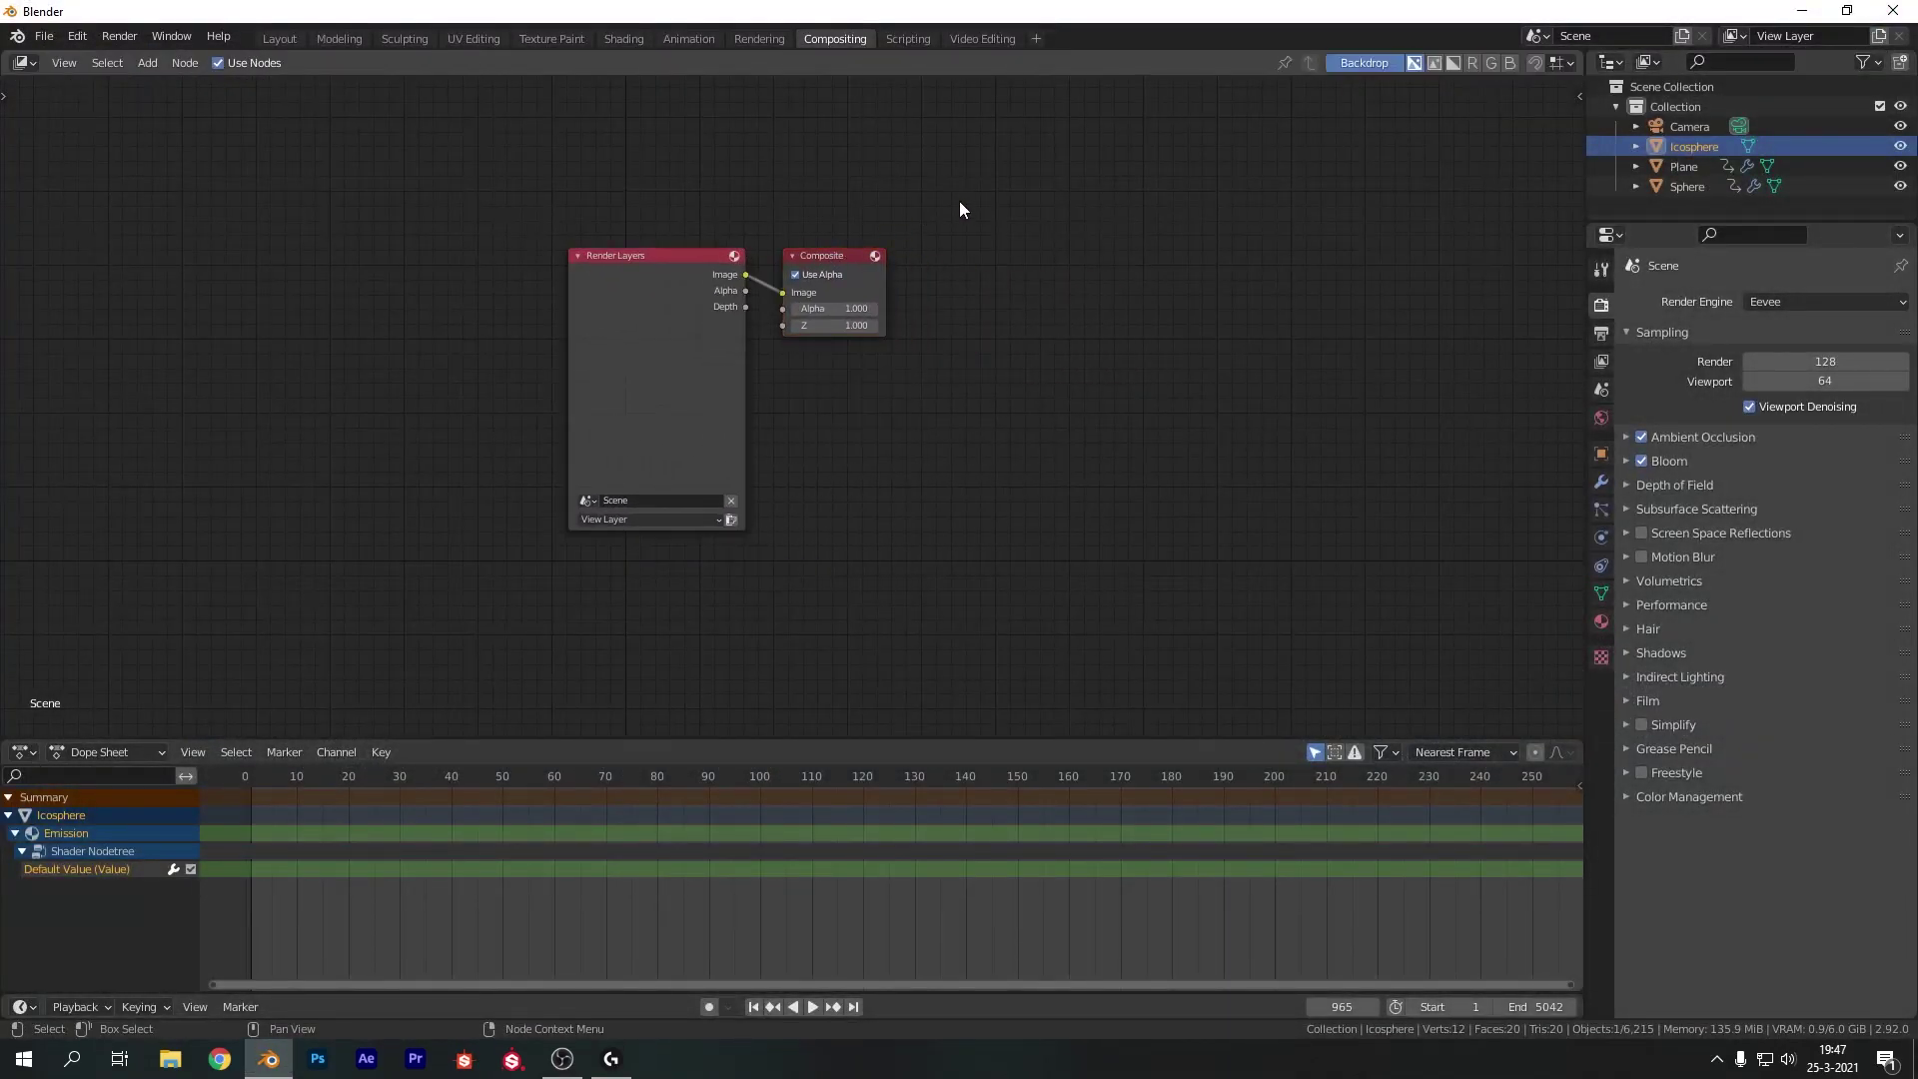
key(g)
click(1313, 404)
scroll(817, 250, down, 2)
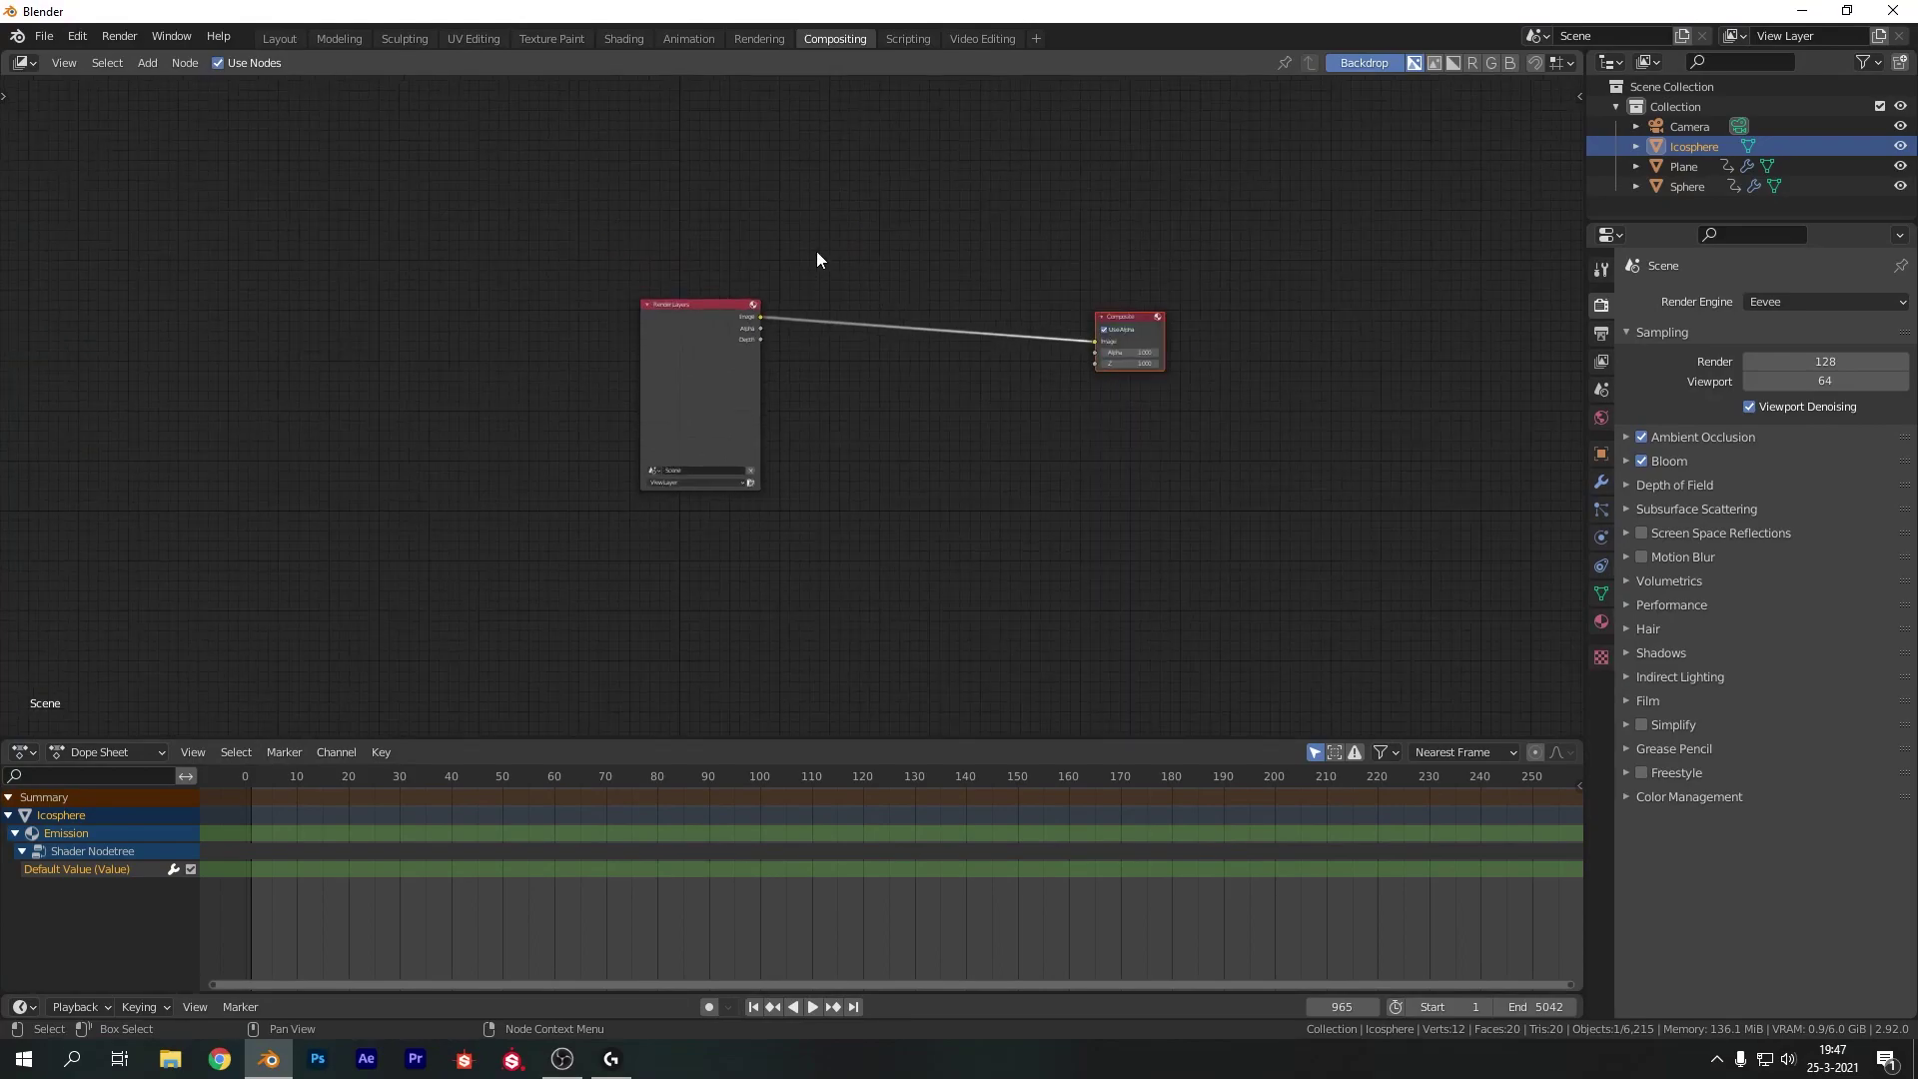
drag(699, 310, 237, 335)
Add a Viewer node below the Composite node and connect the Render Layers image to it
click(821, 241)
key(shift+a)
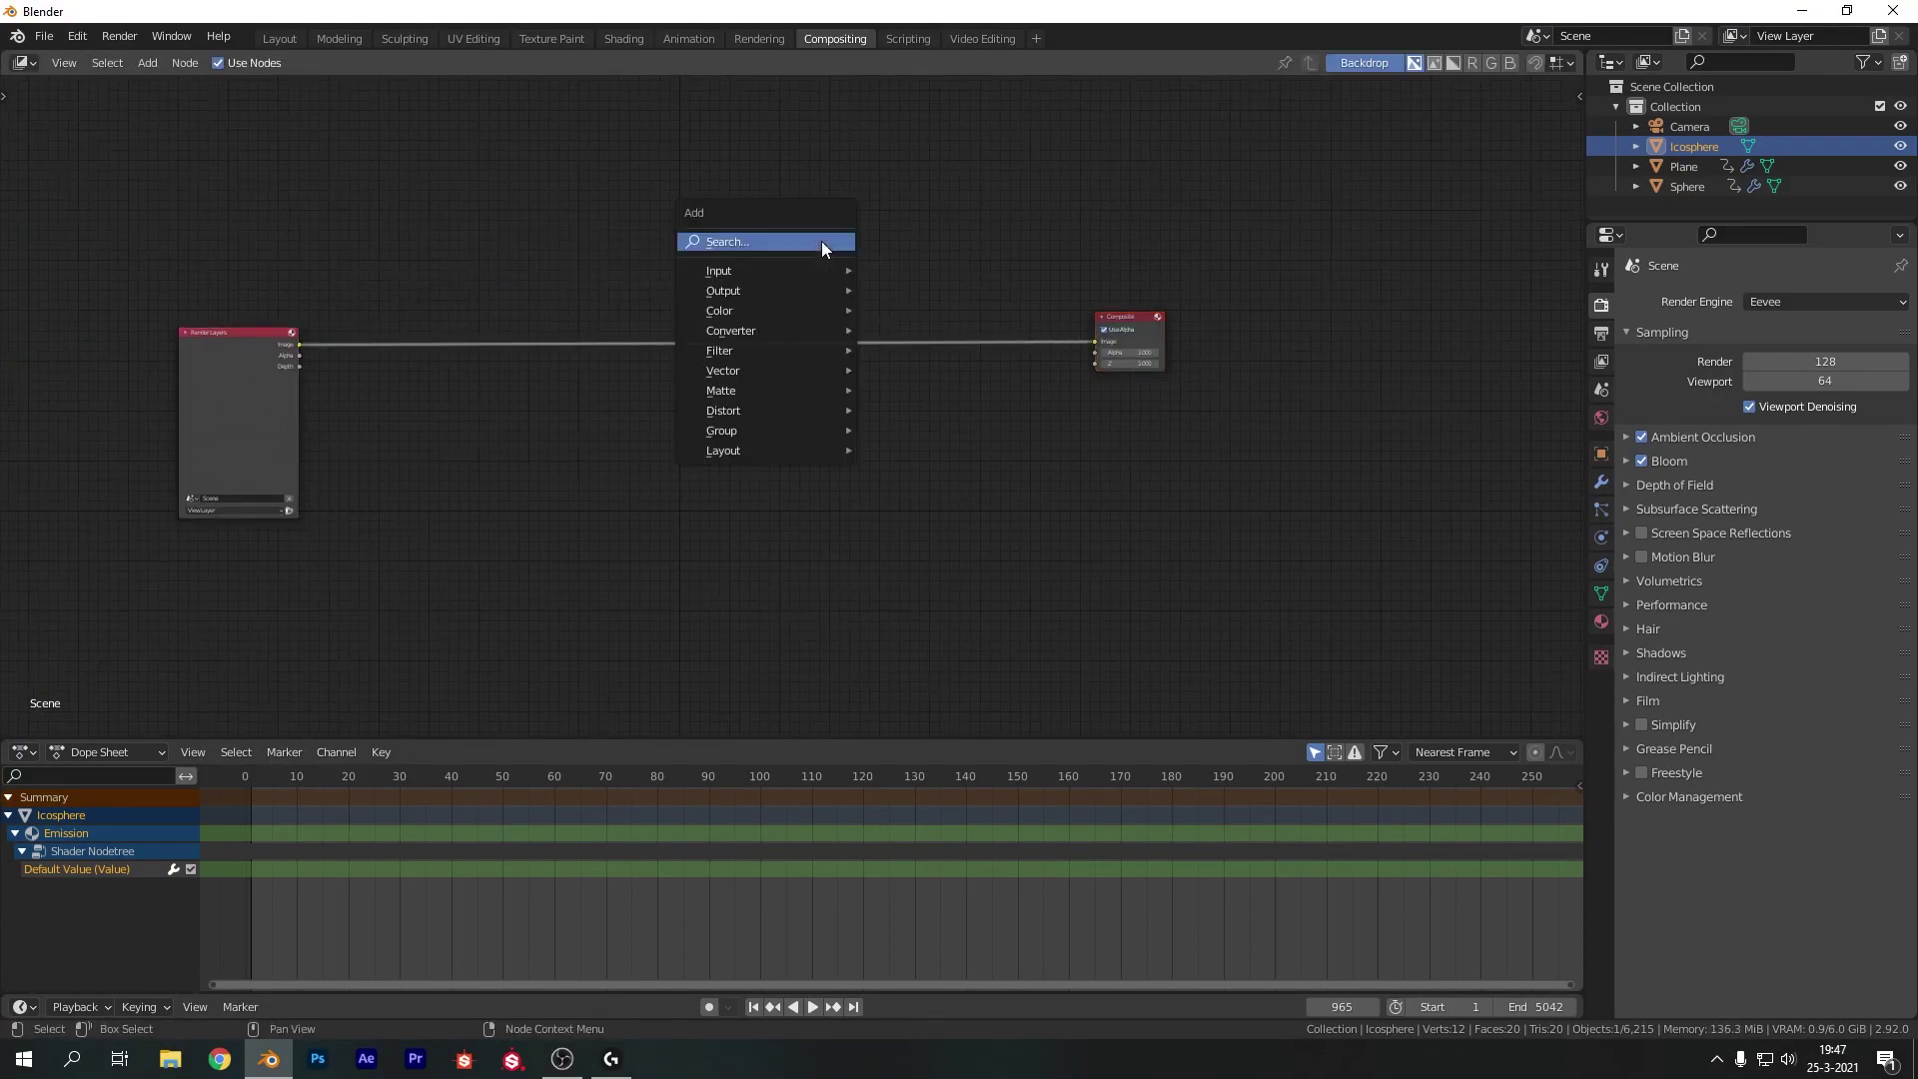
click(821, 241)
text(viewer)
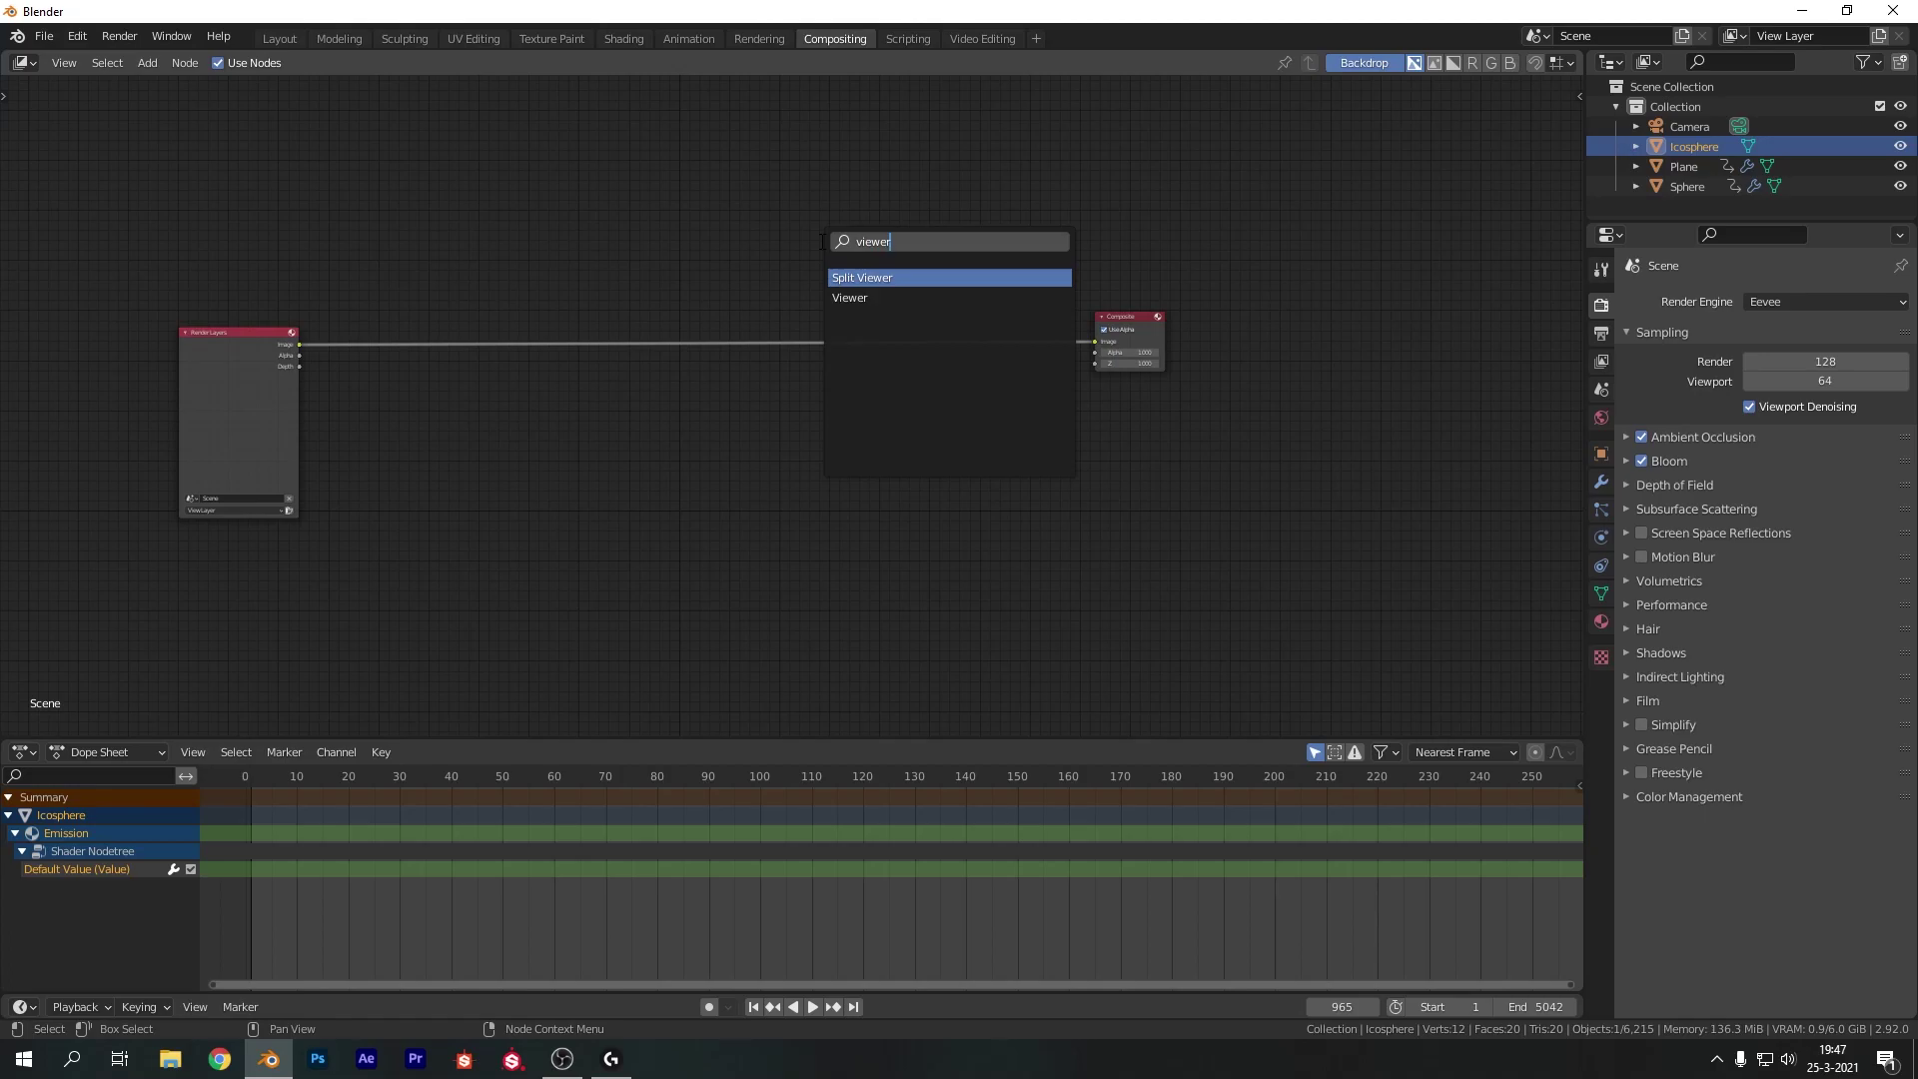
key(Return)
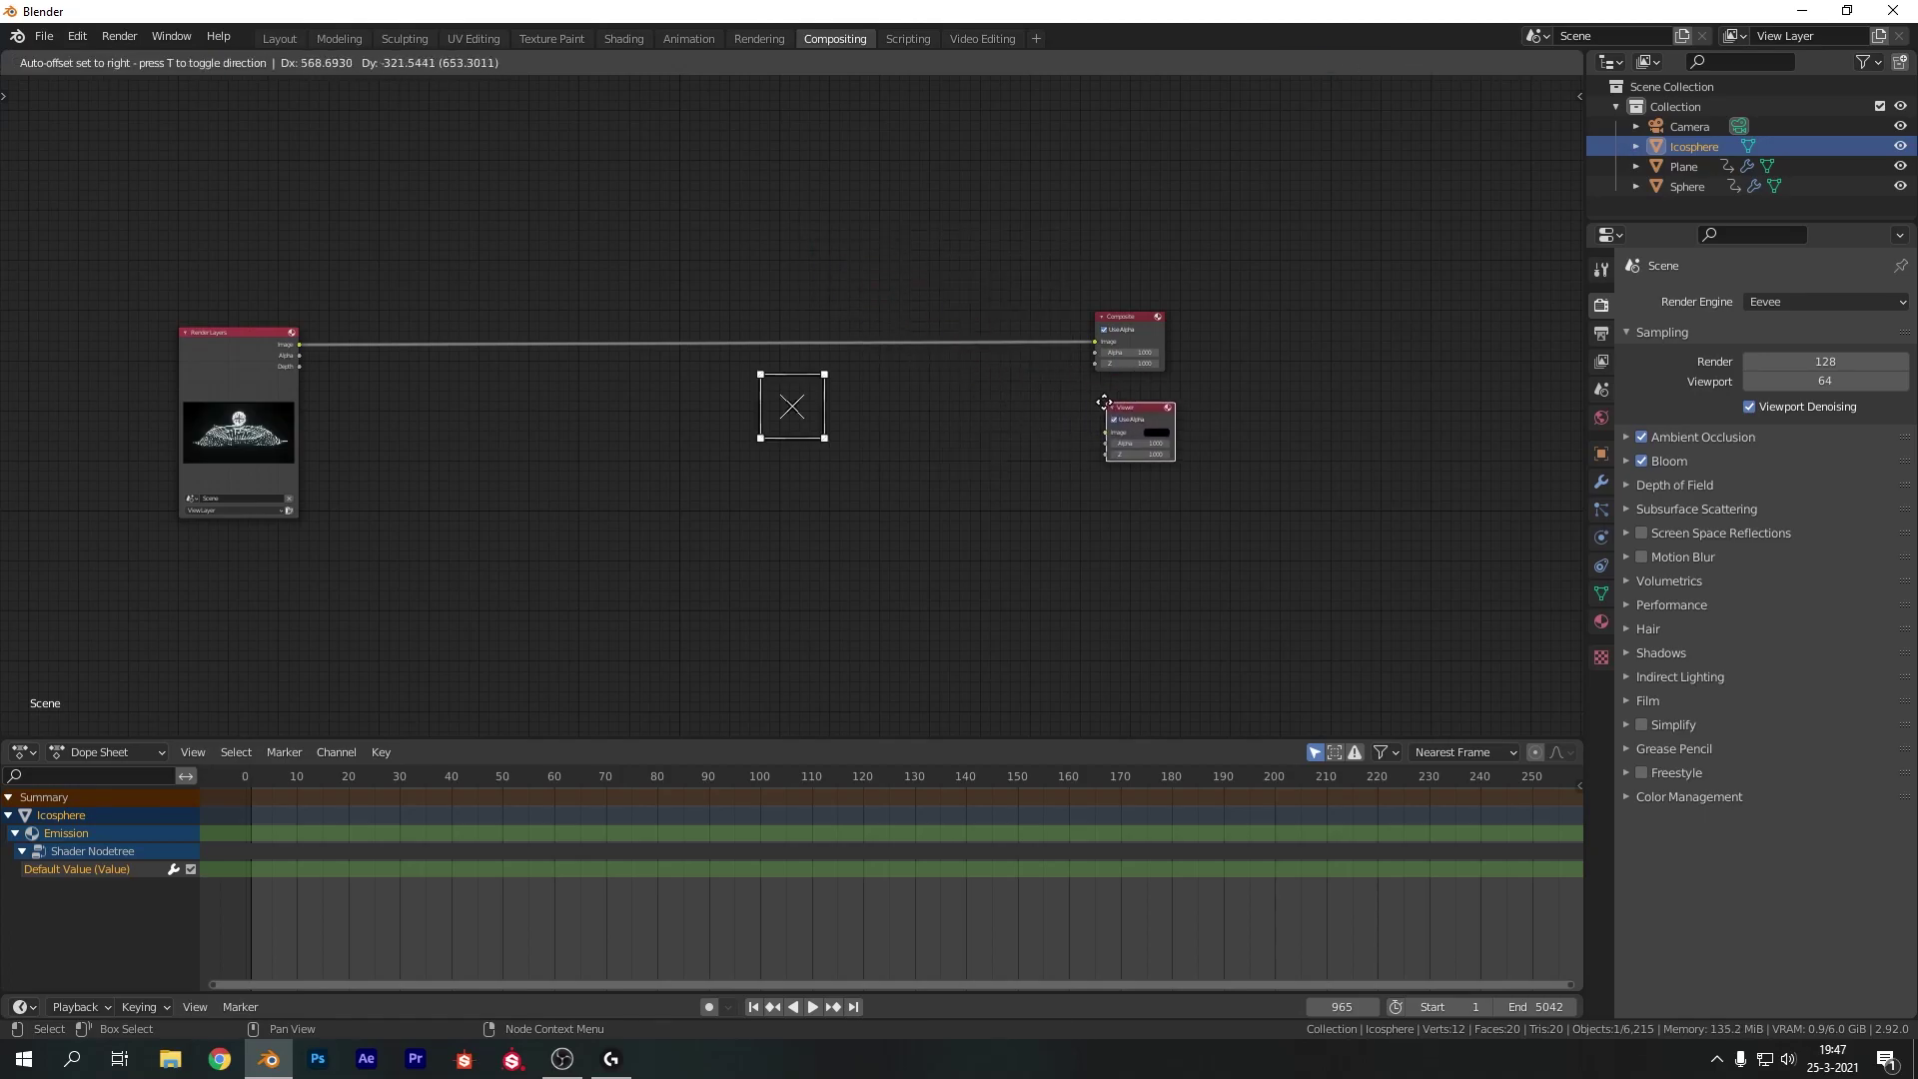
click(1102, 401)
drag(297, 348, 1100, 429)
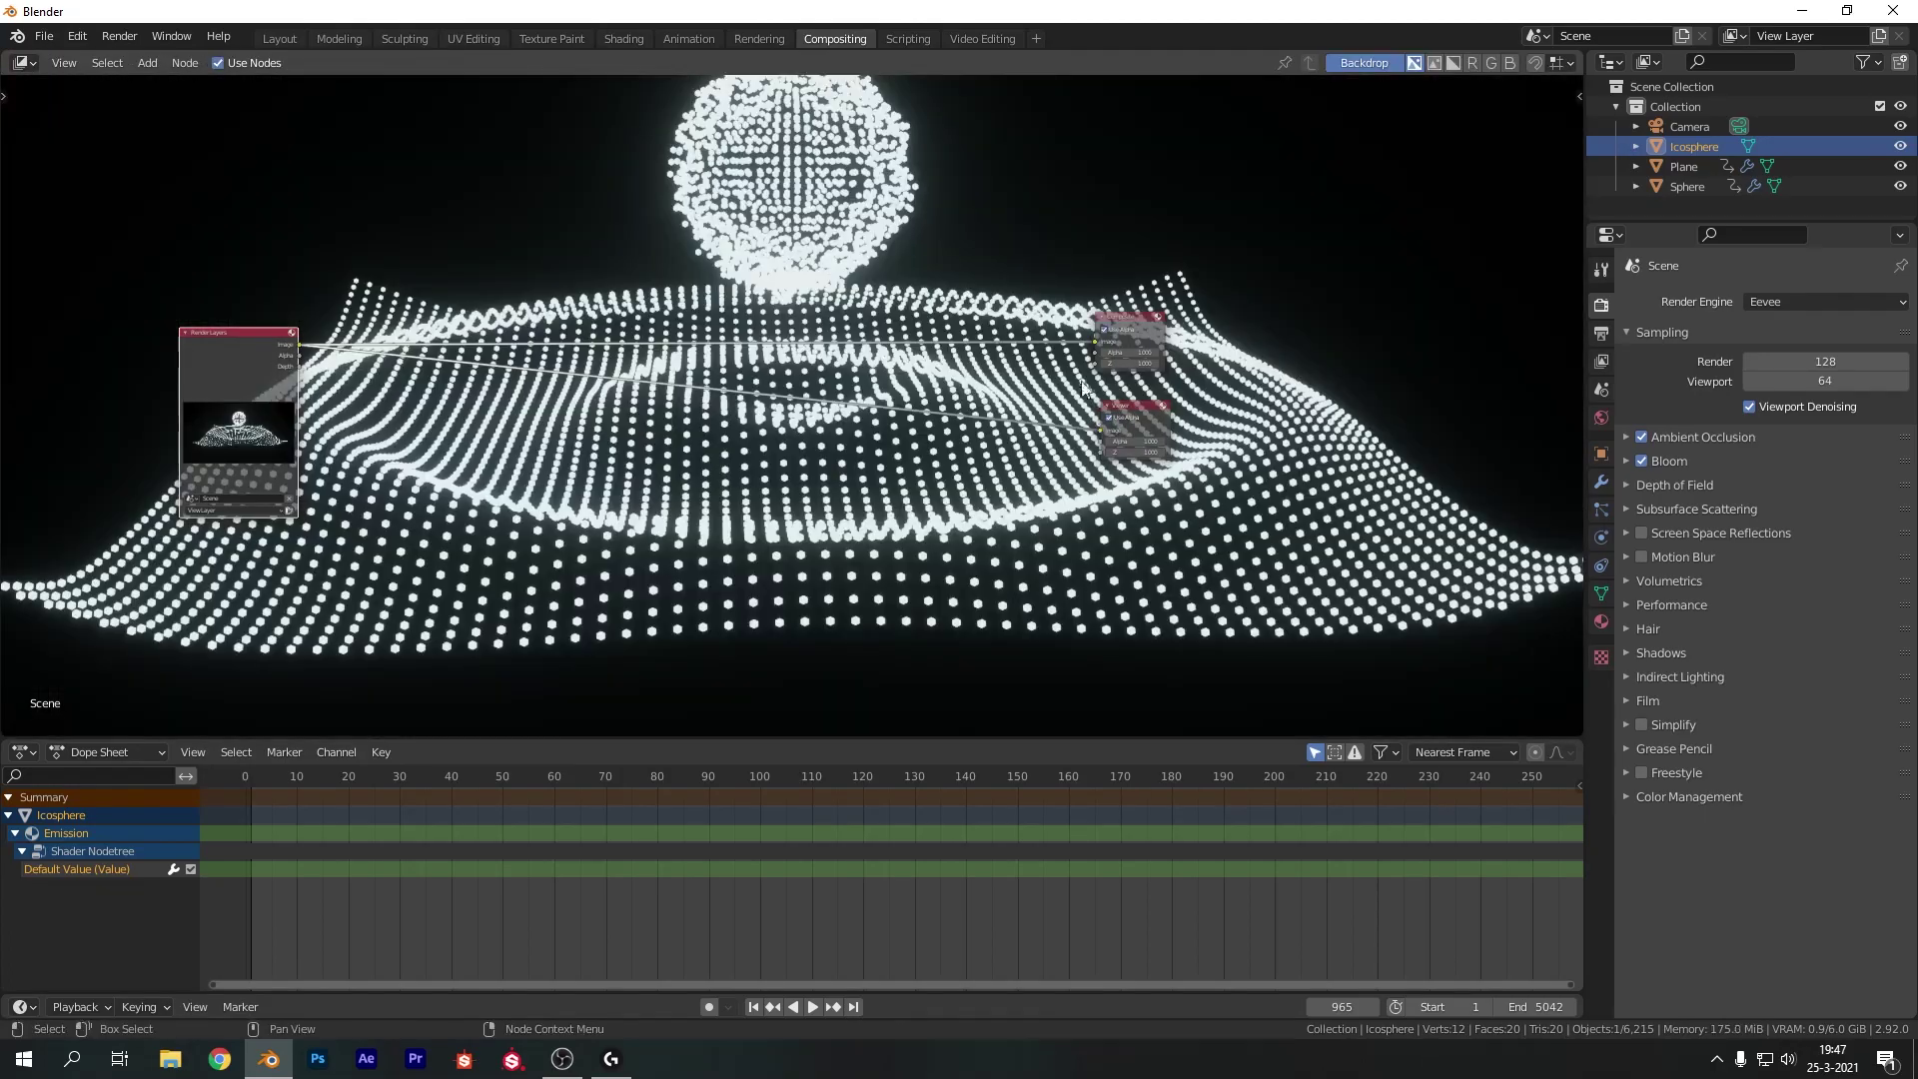
Join the Composite and Viewer links through a reroute, shrink the backdrop, and arrange the nodes on either side of it
shift+right_drag(1037, 260, 1026, 573)
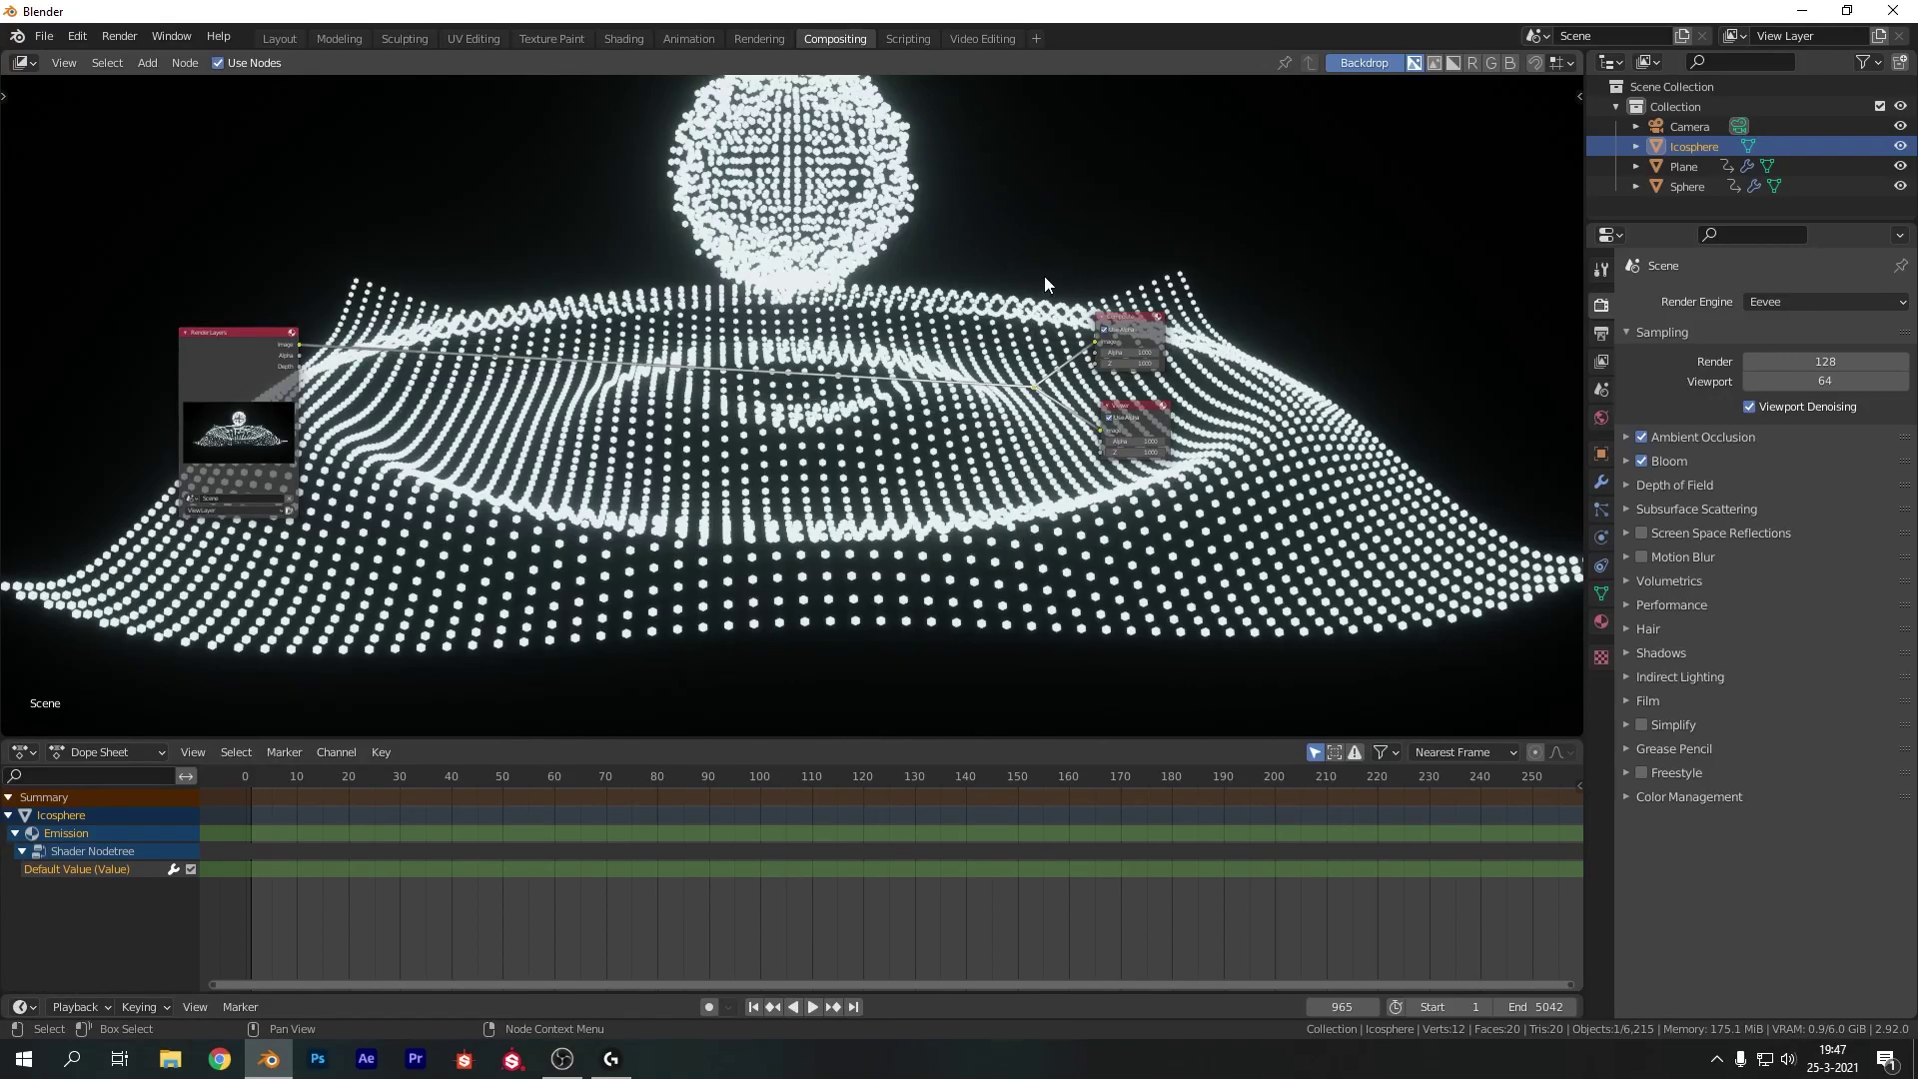
key(v)
key(v)
key(v)
key(v)
key(g)
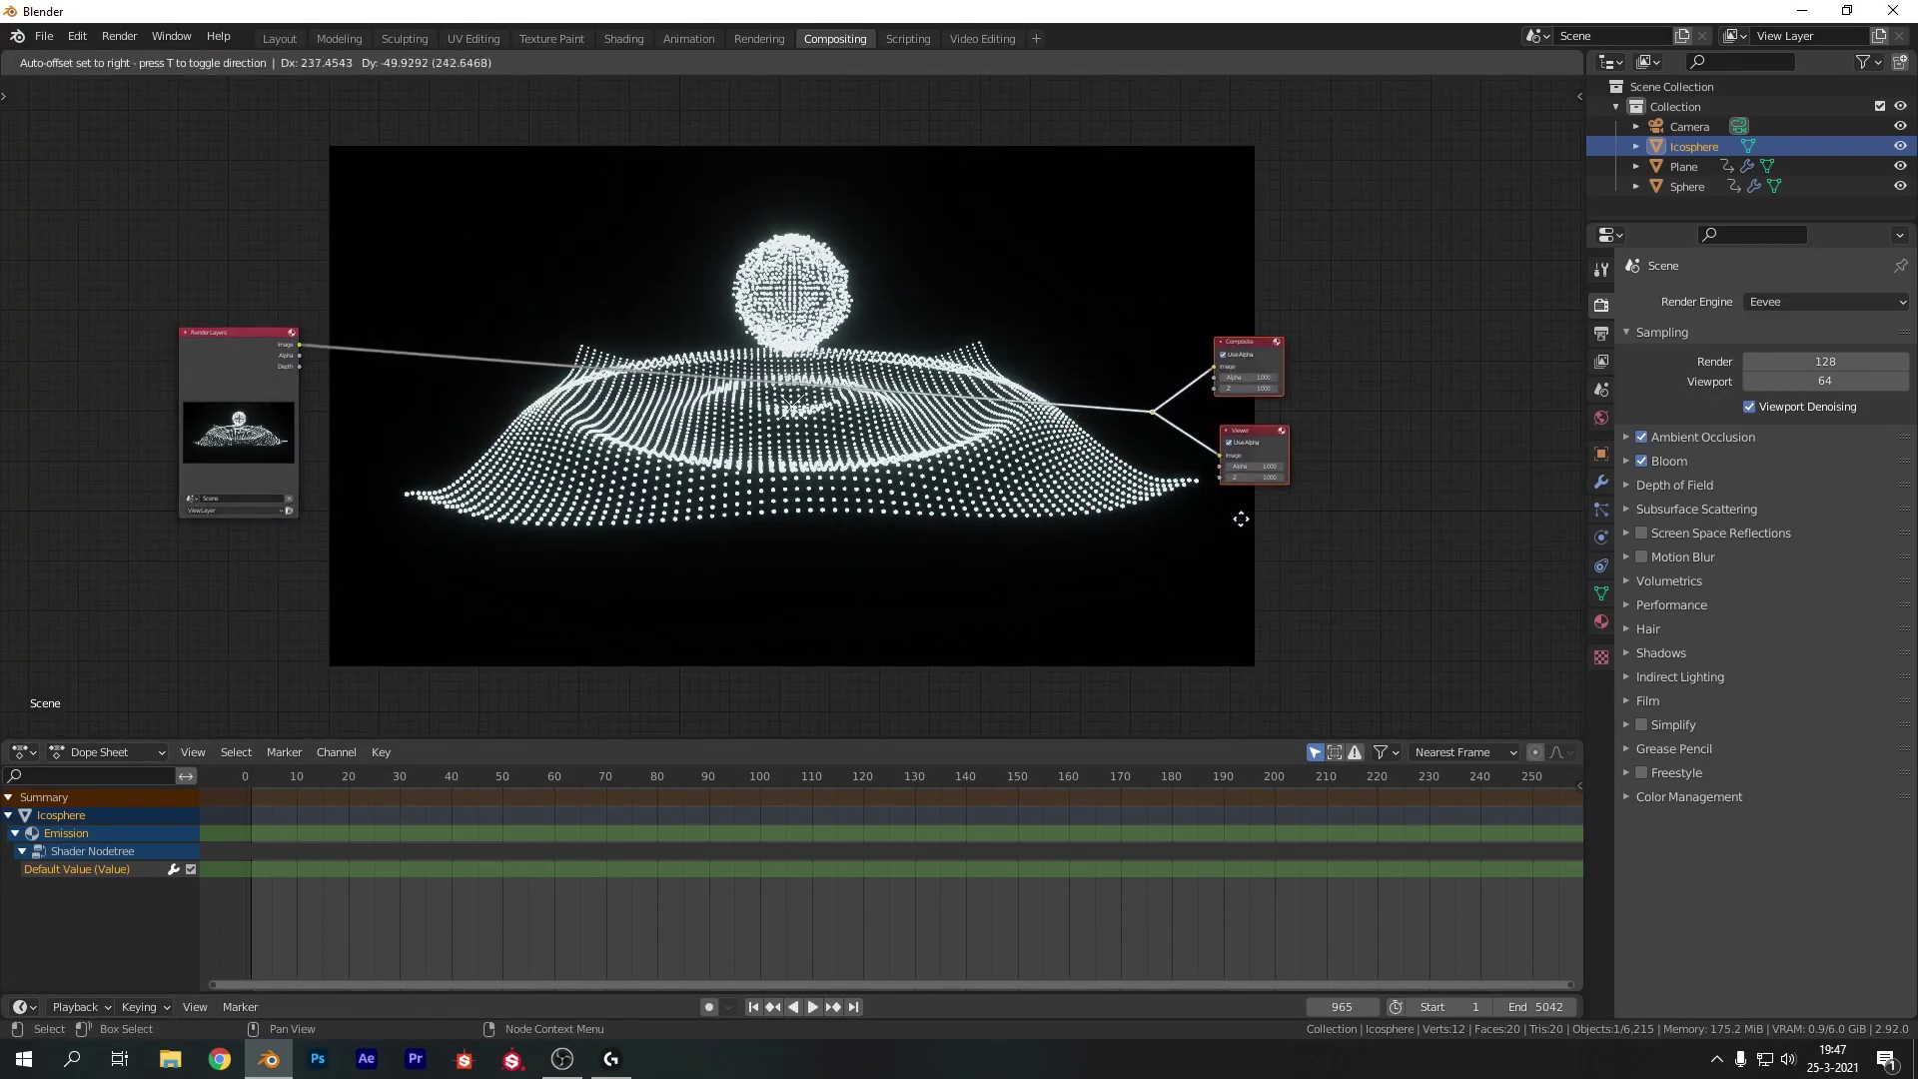
click(1356, 522)
drag(190, 470, 140, 454)
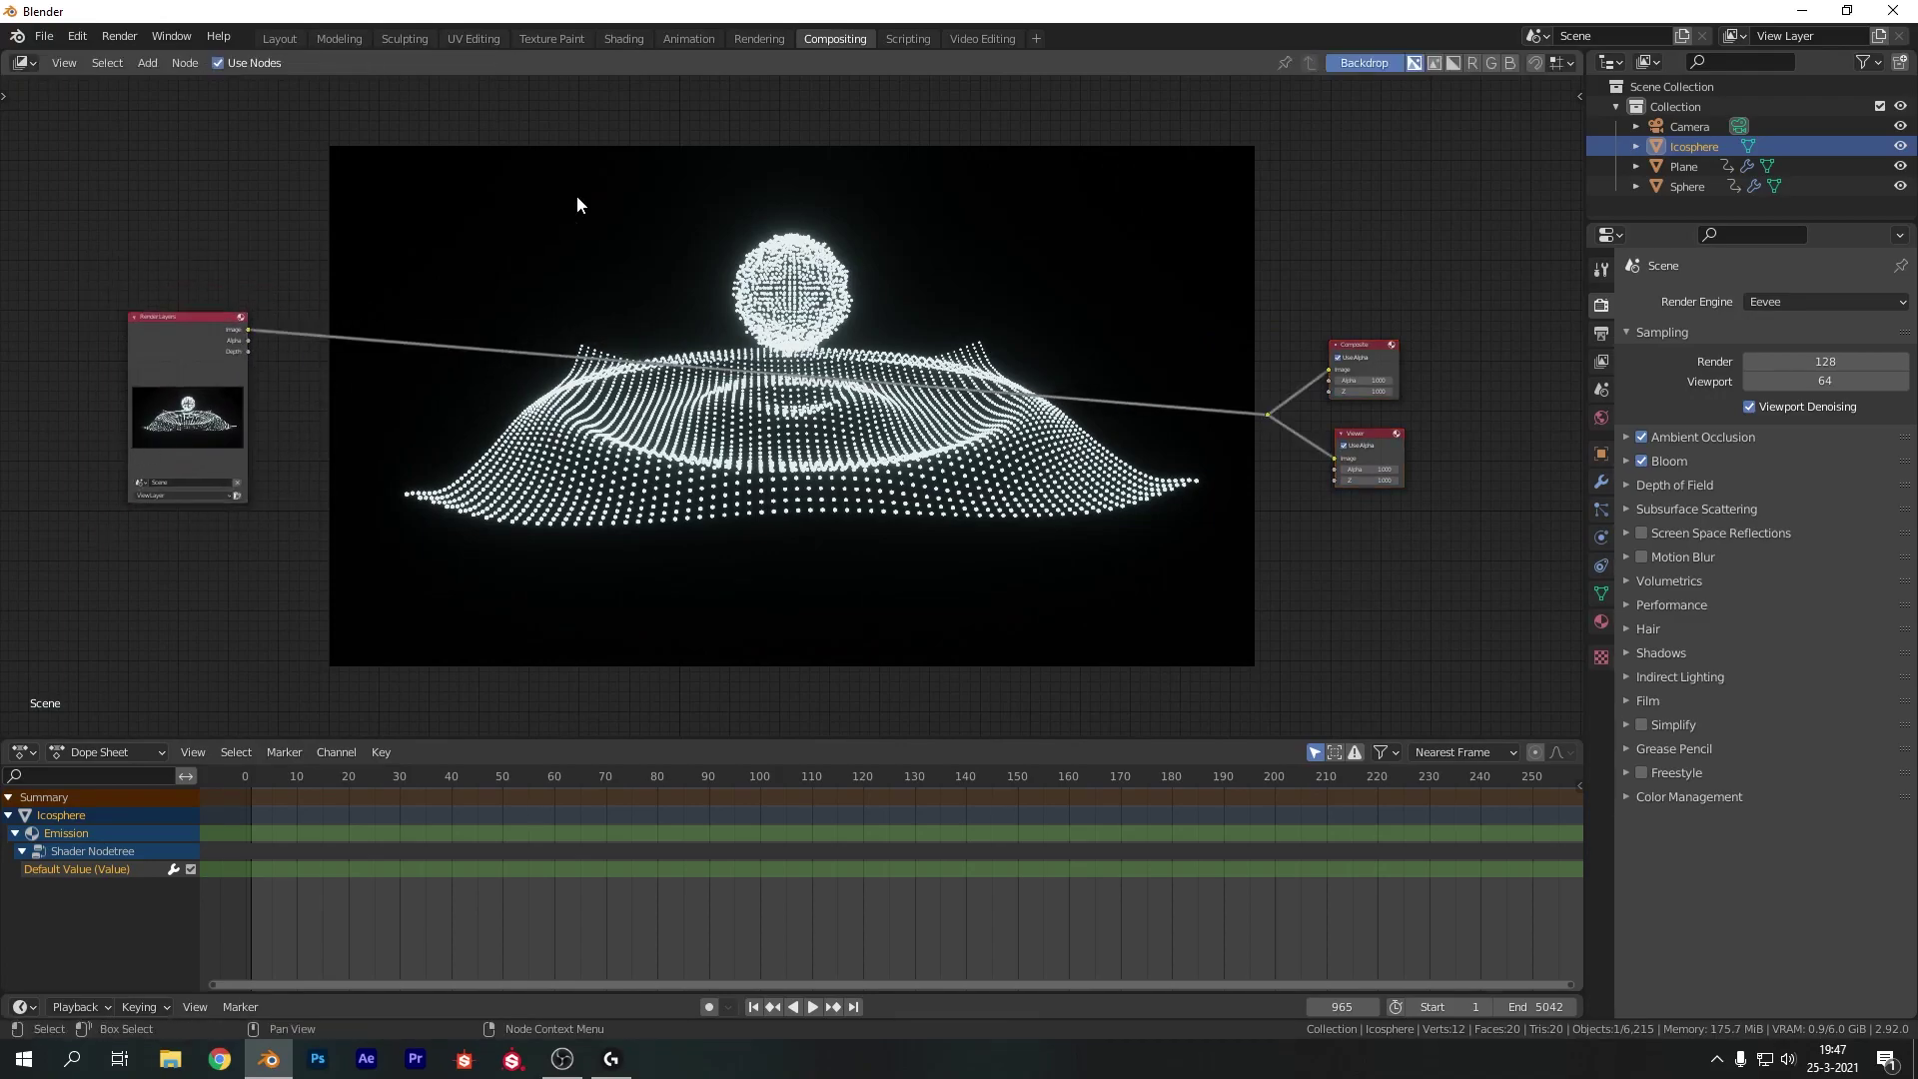
Add a Lens Distortion node on the link between the Render Layers node and the reroute
key(shift+a)
click(890, 172)
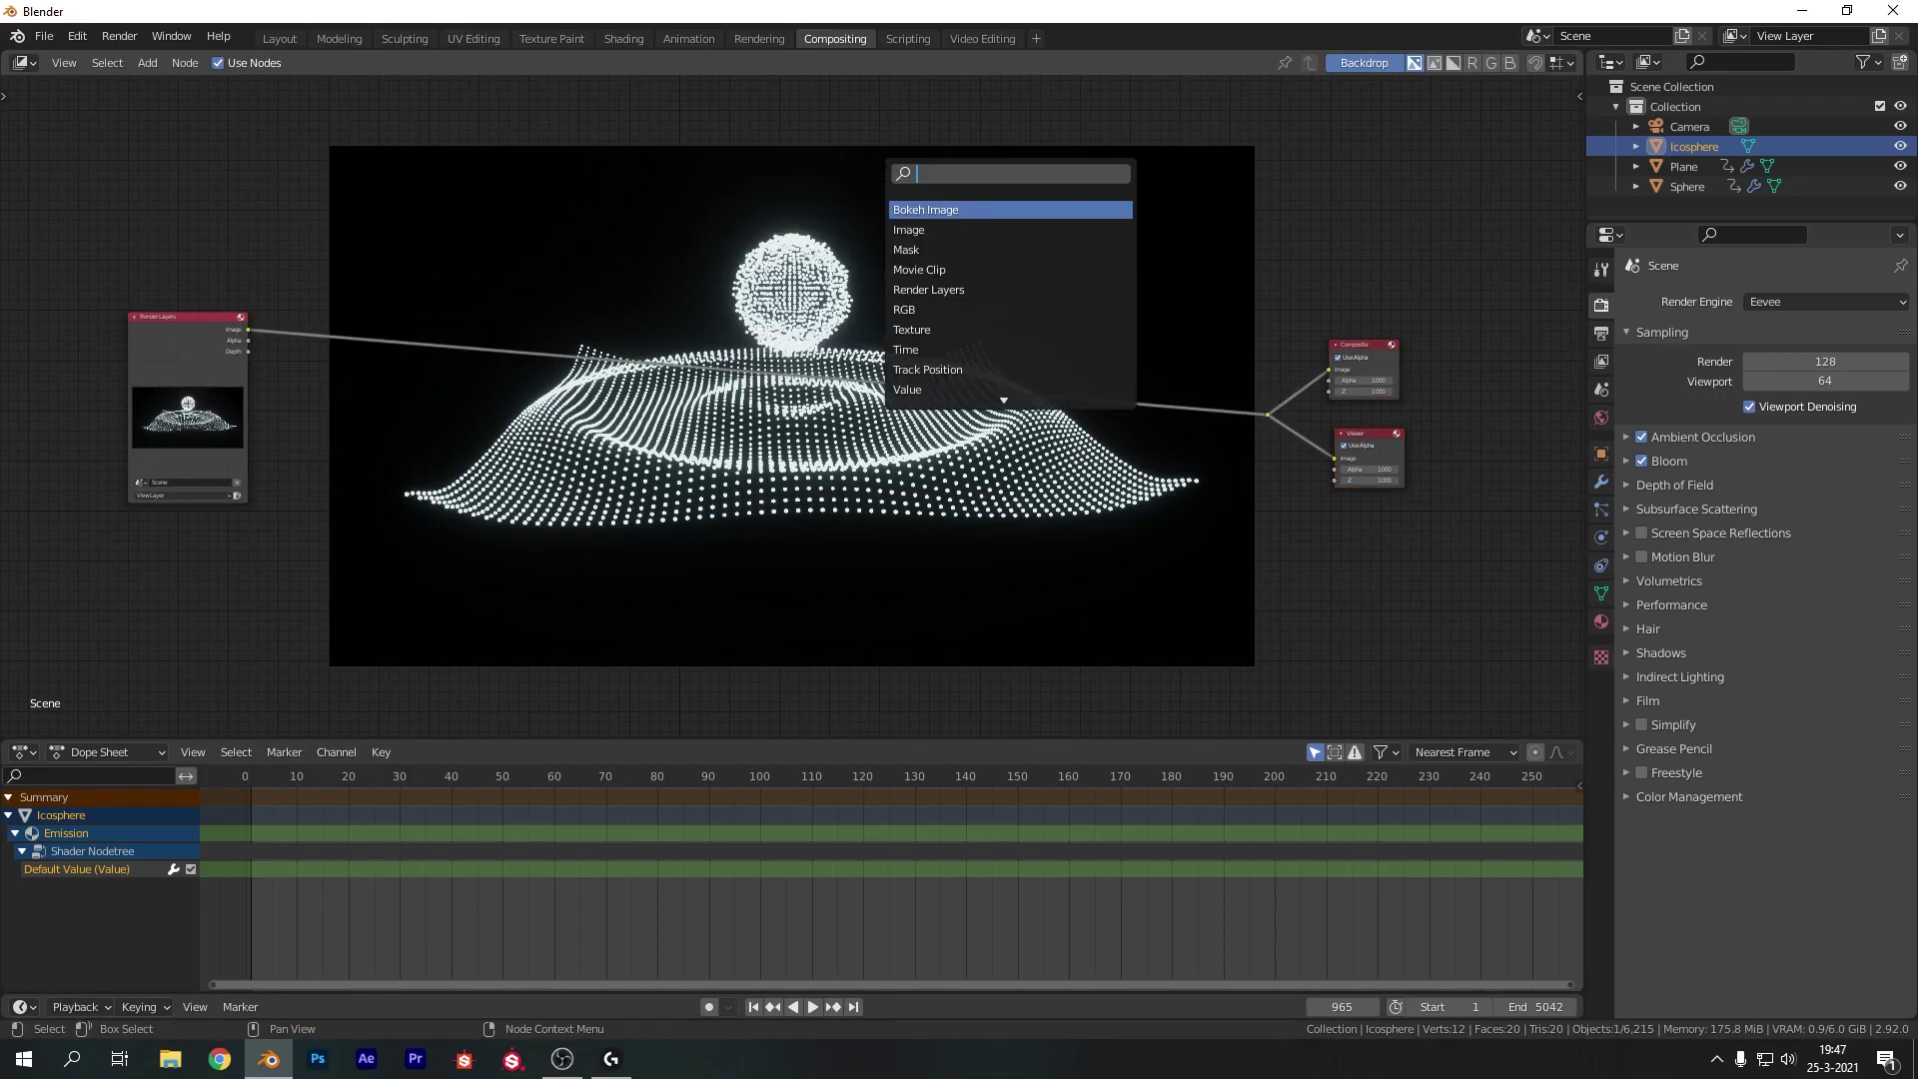
text(lens)
key(Return)
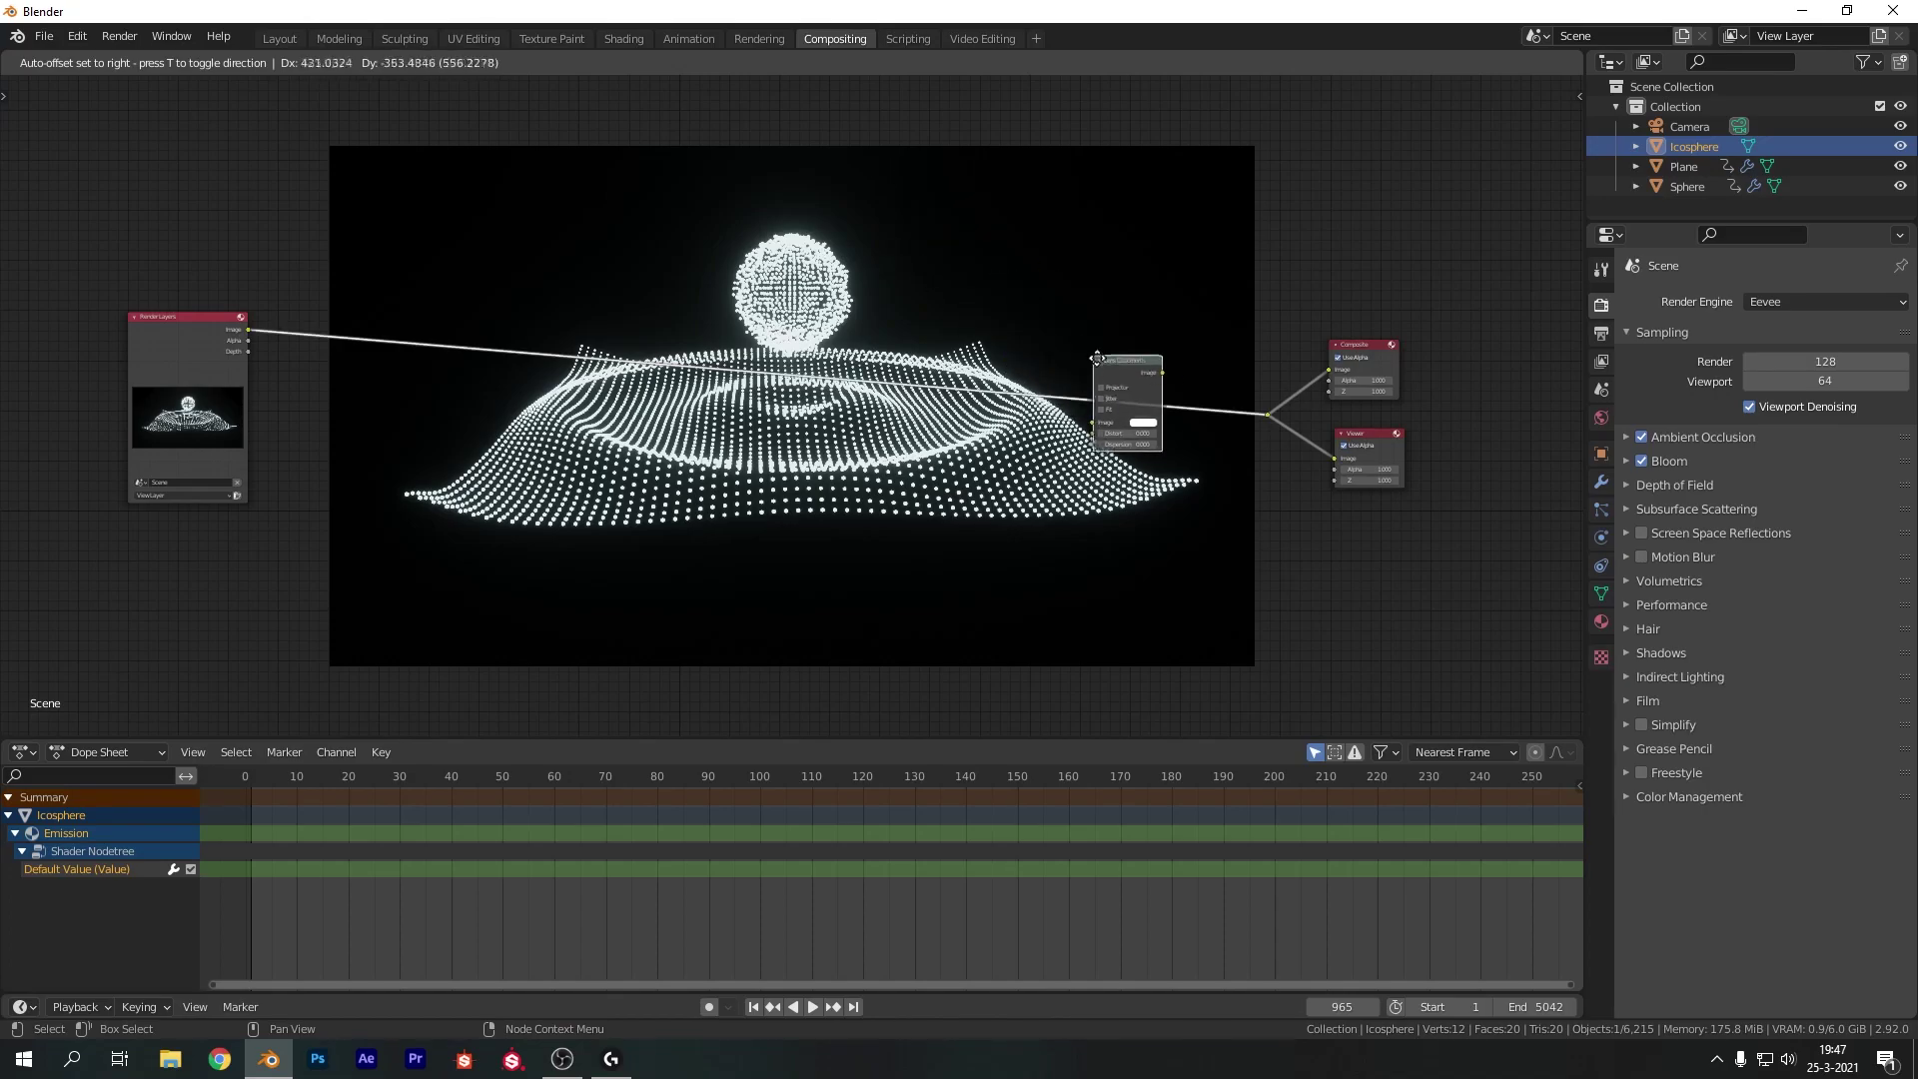
click(1154, 406)
Set the Lens Distortion node's Dispersion to 0.1 and enable its Jitter option
click(1193, 451)
text(0.0)
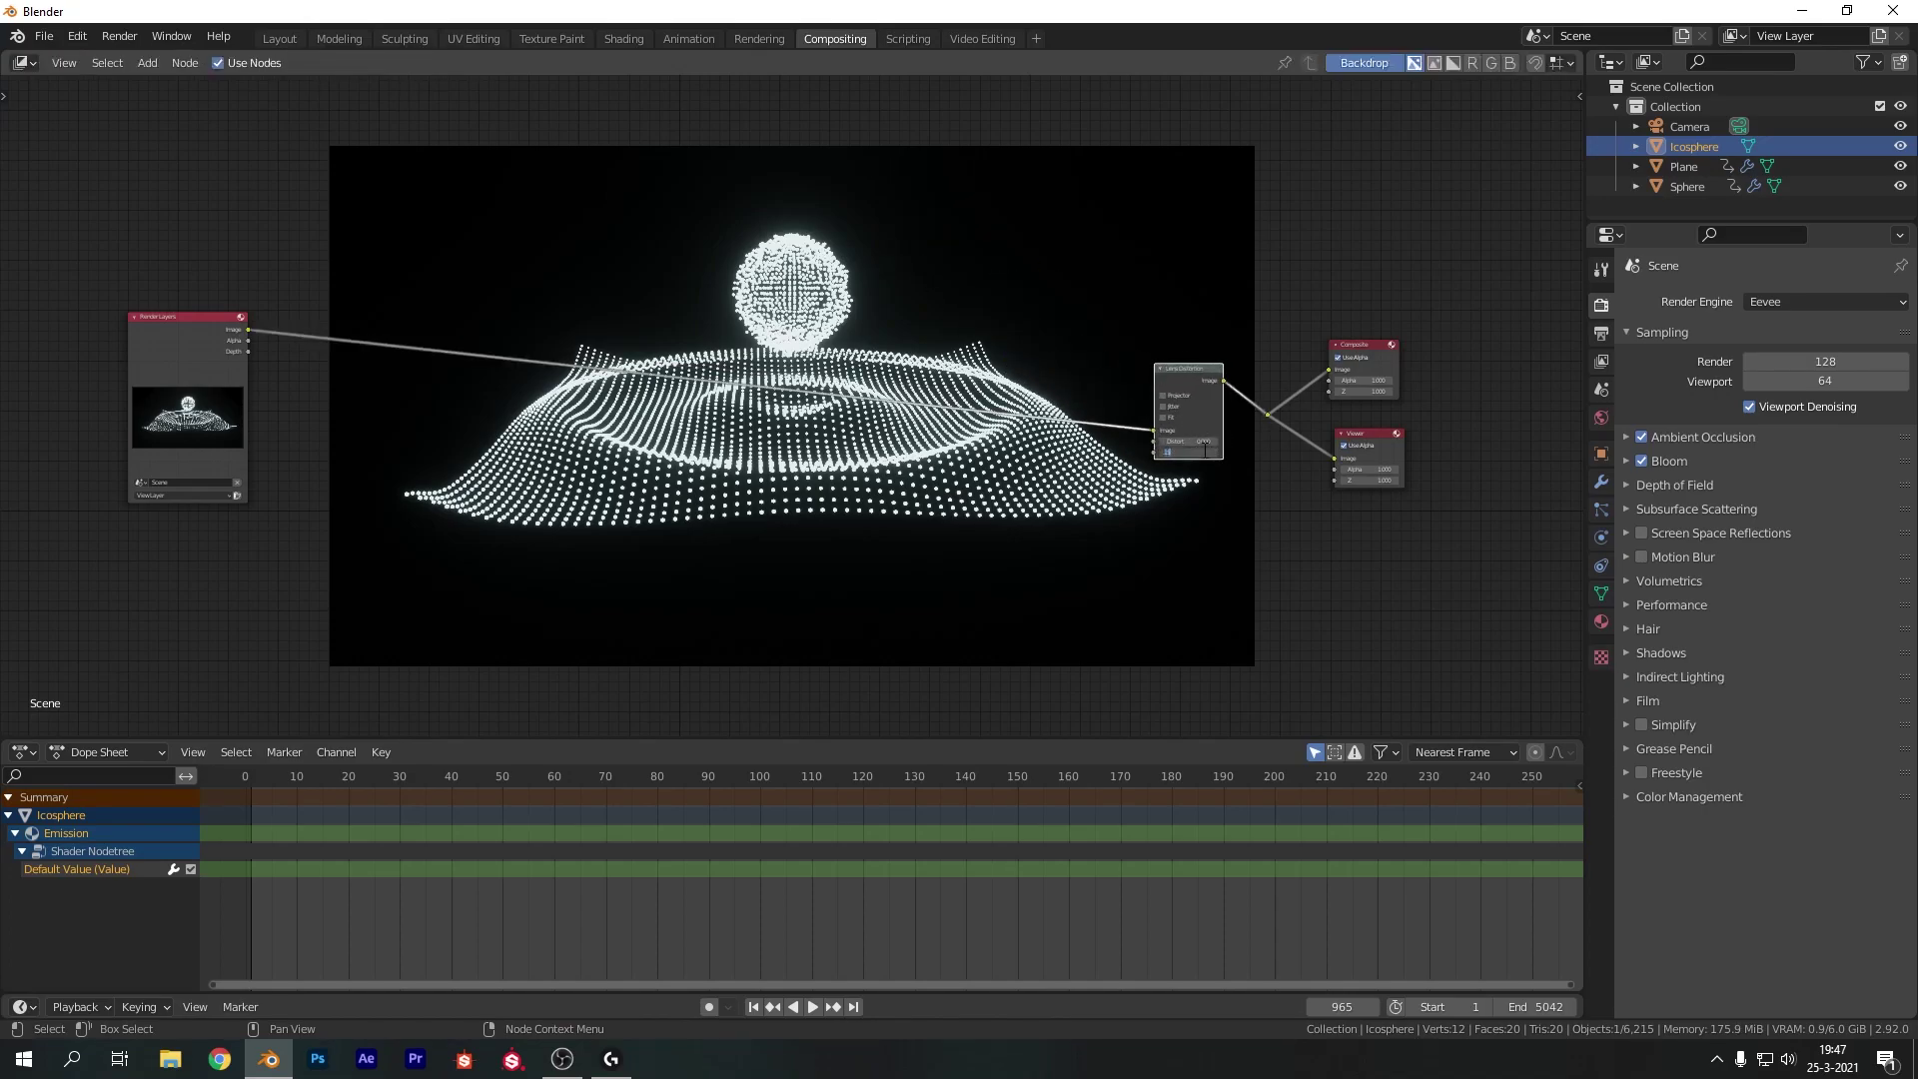
text(1)
key(Return)
click(1202, 452)
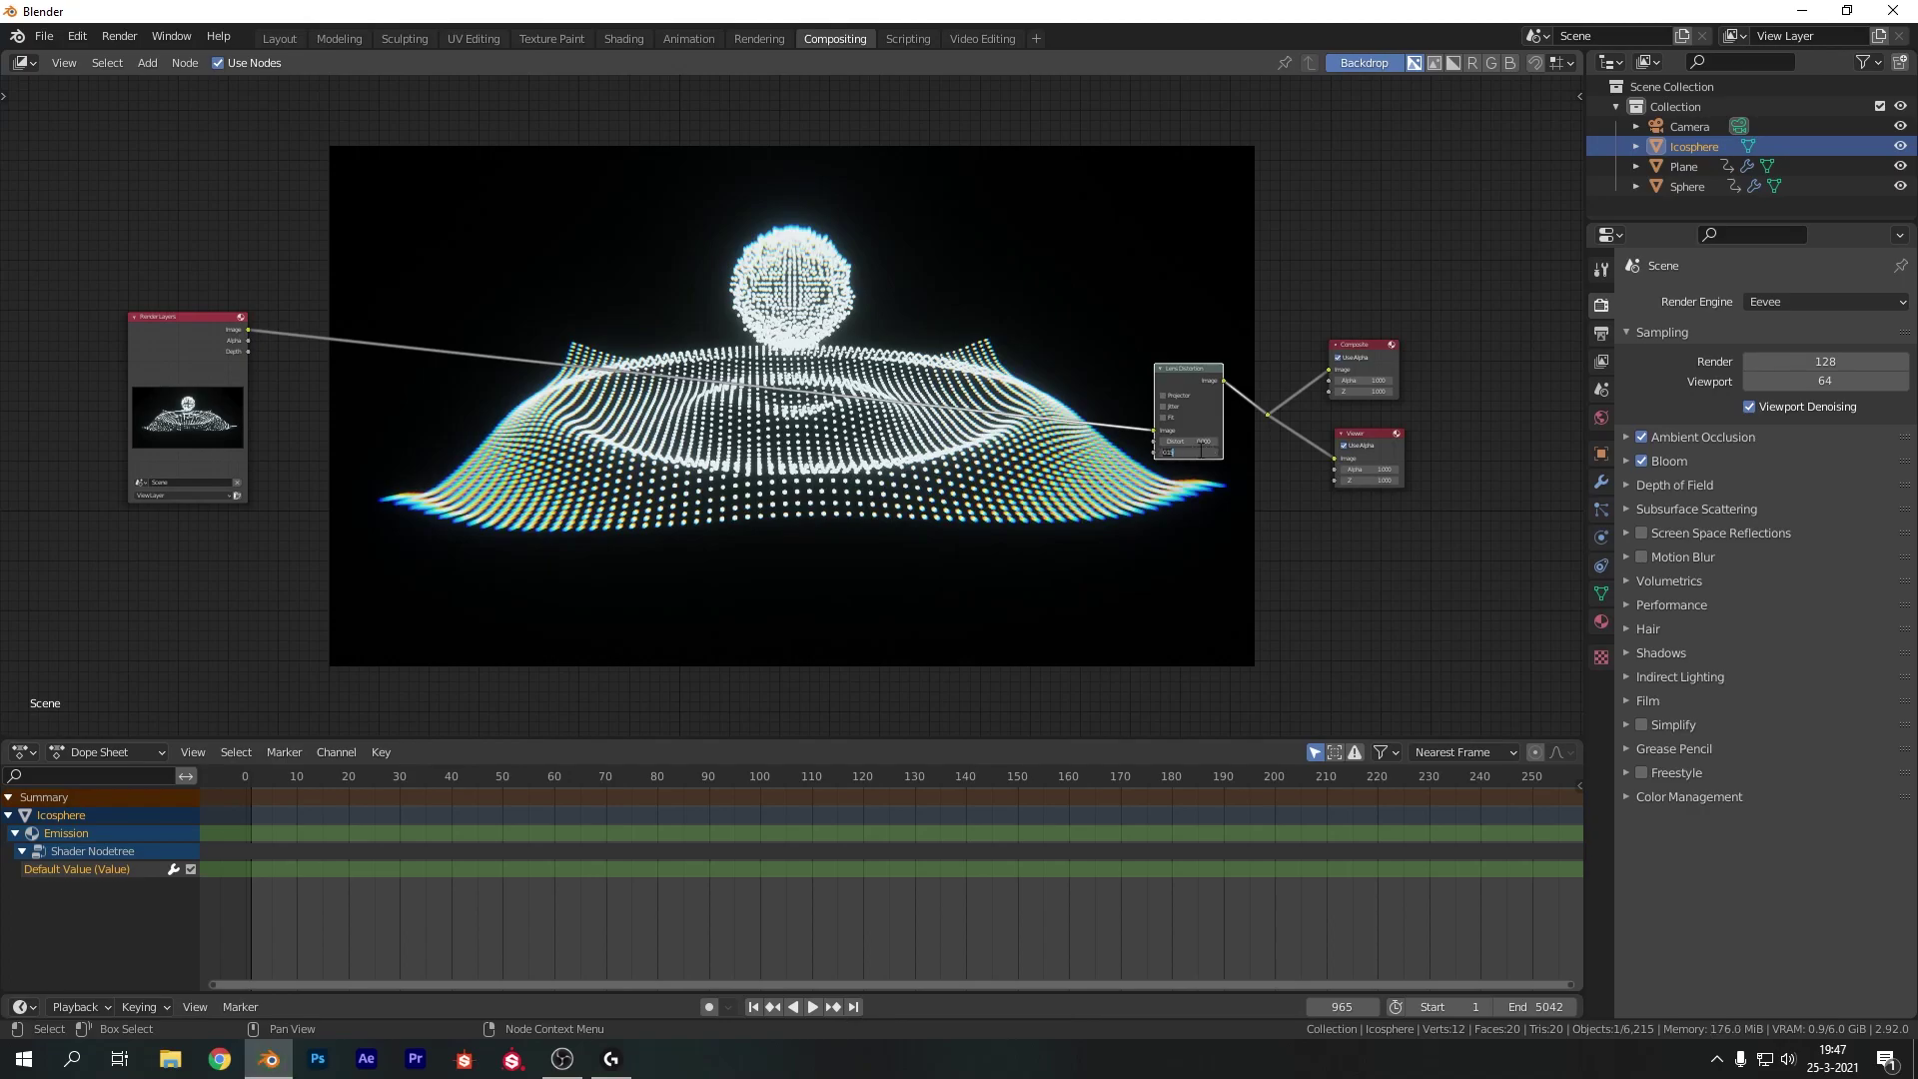
text(0.1)
key(Return)
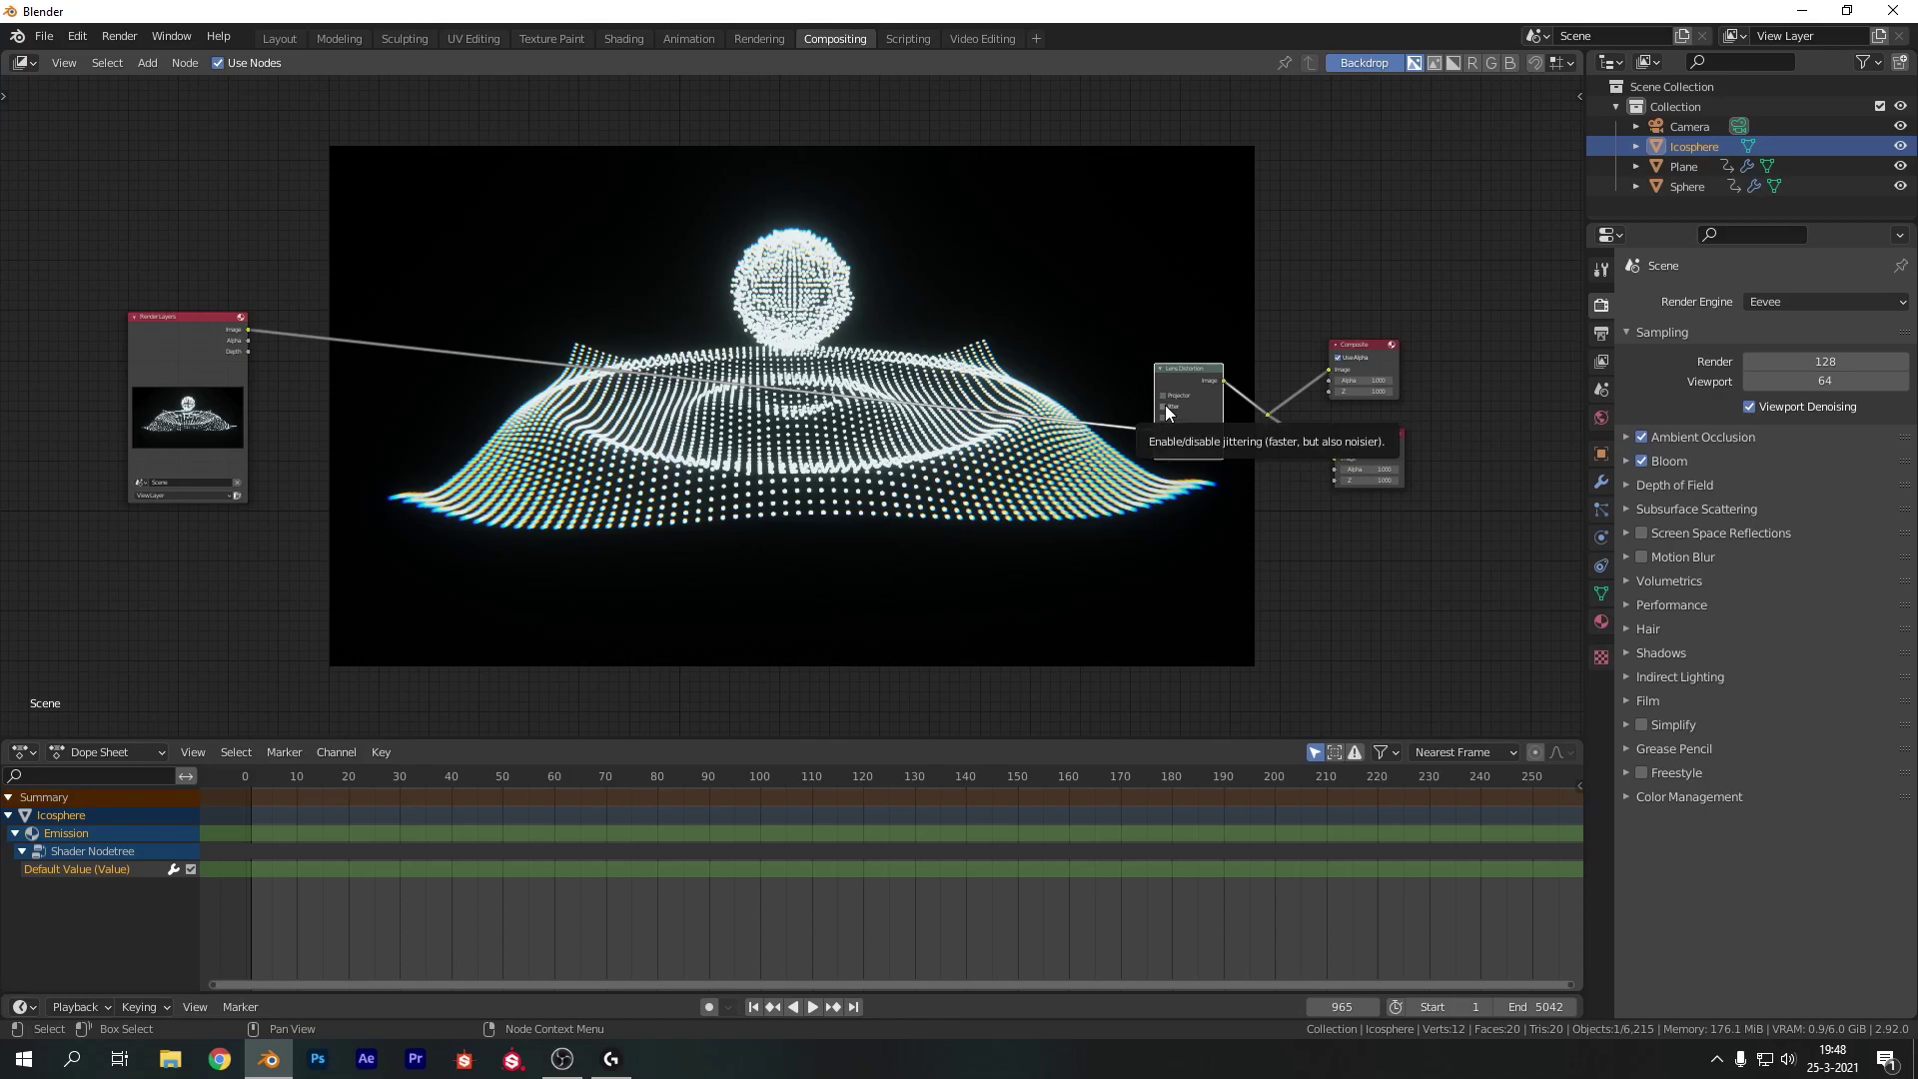
click(1164, 406)
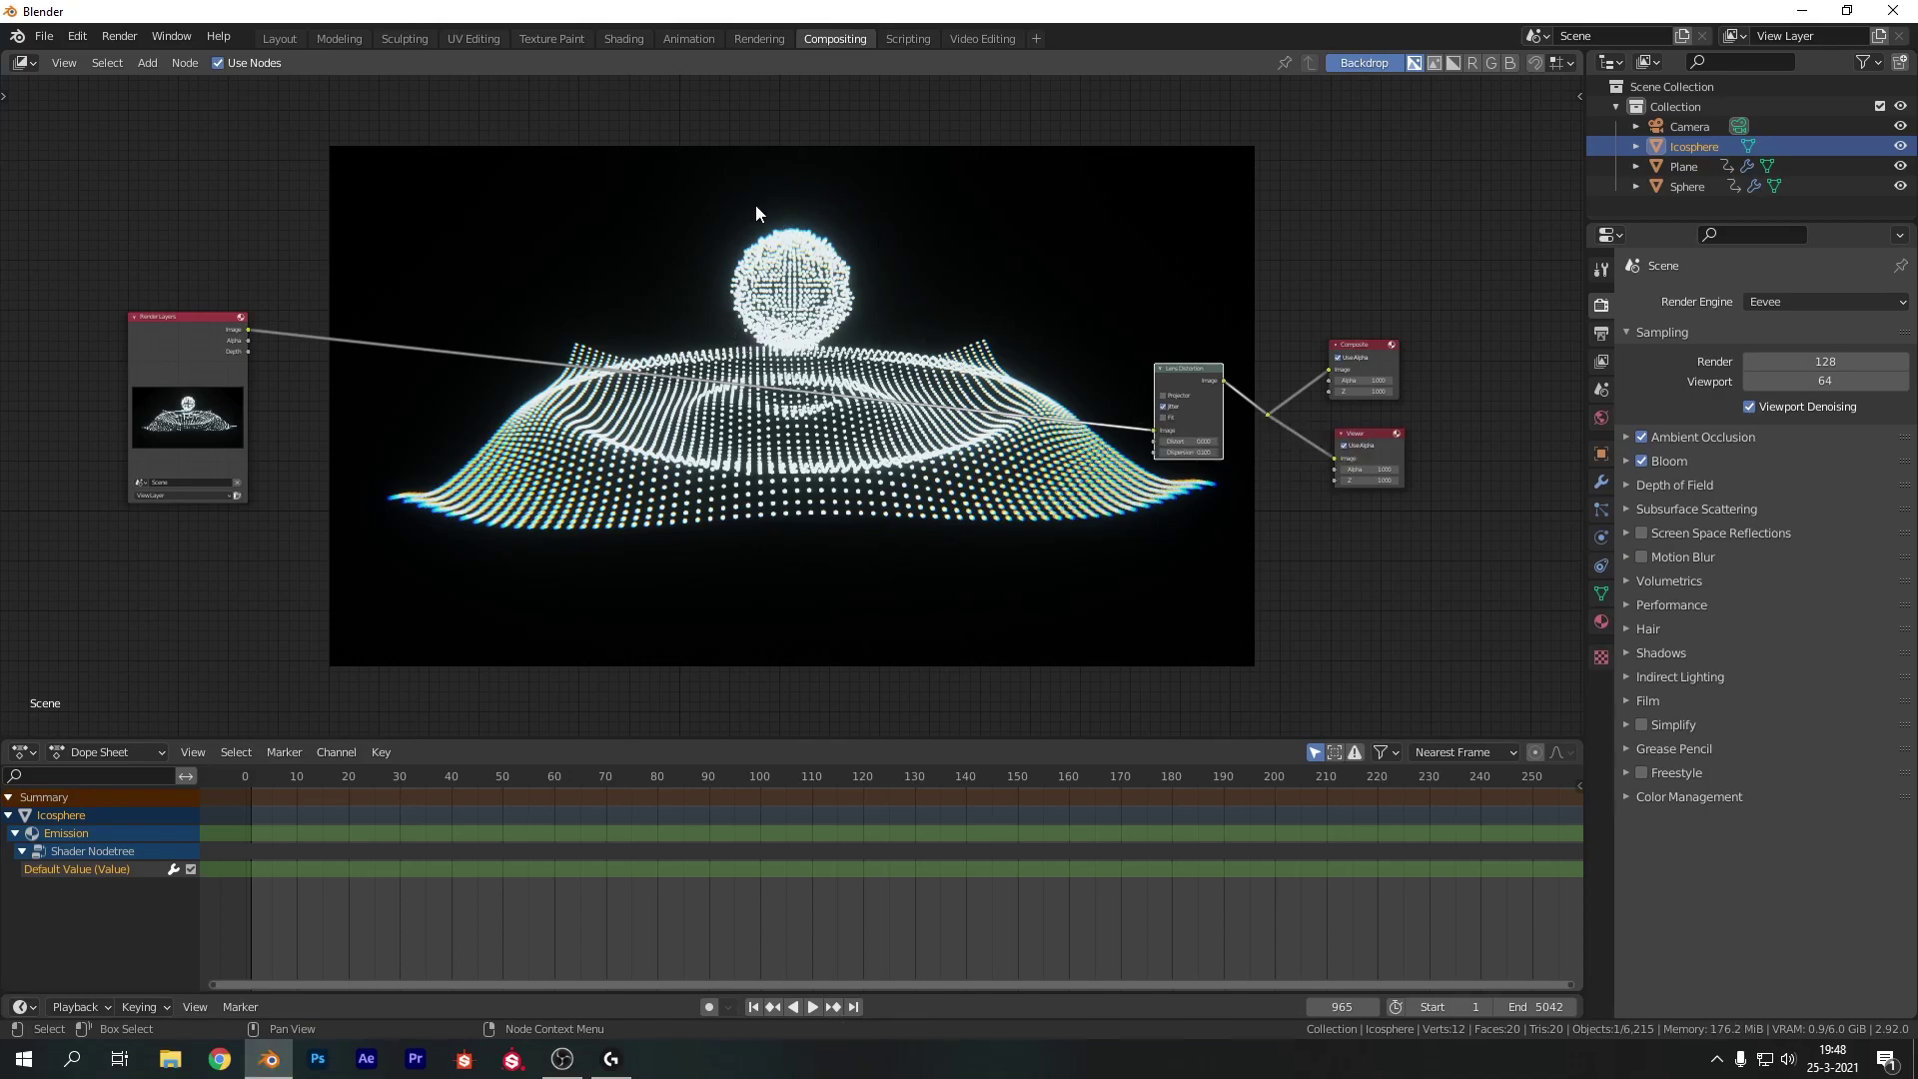
Set the Bloom intensity to 0.065, render the current frame as a still image, and close the render window
click(1623, 460)
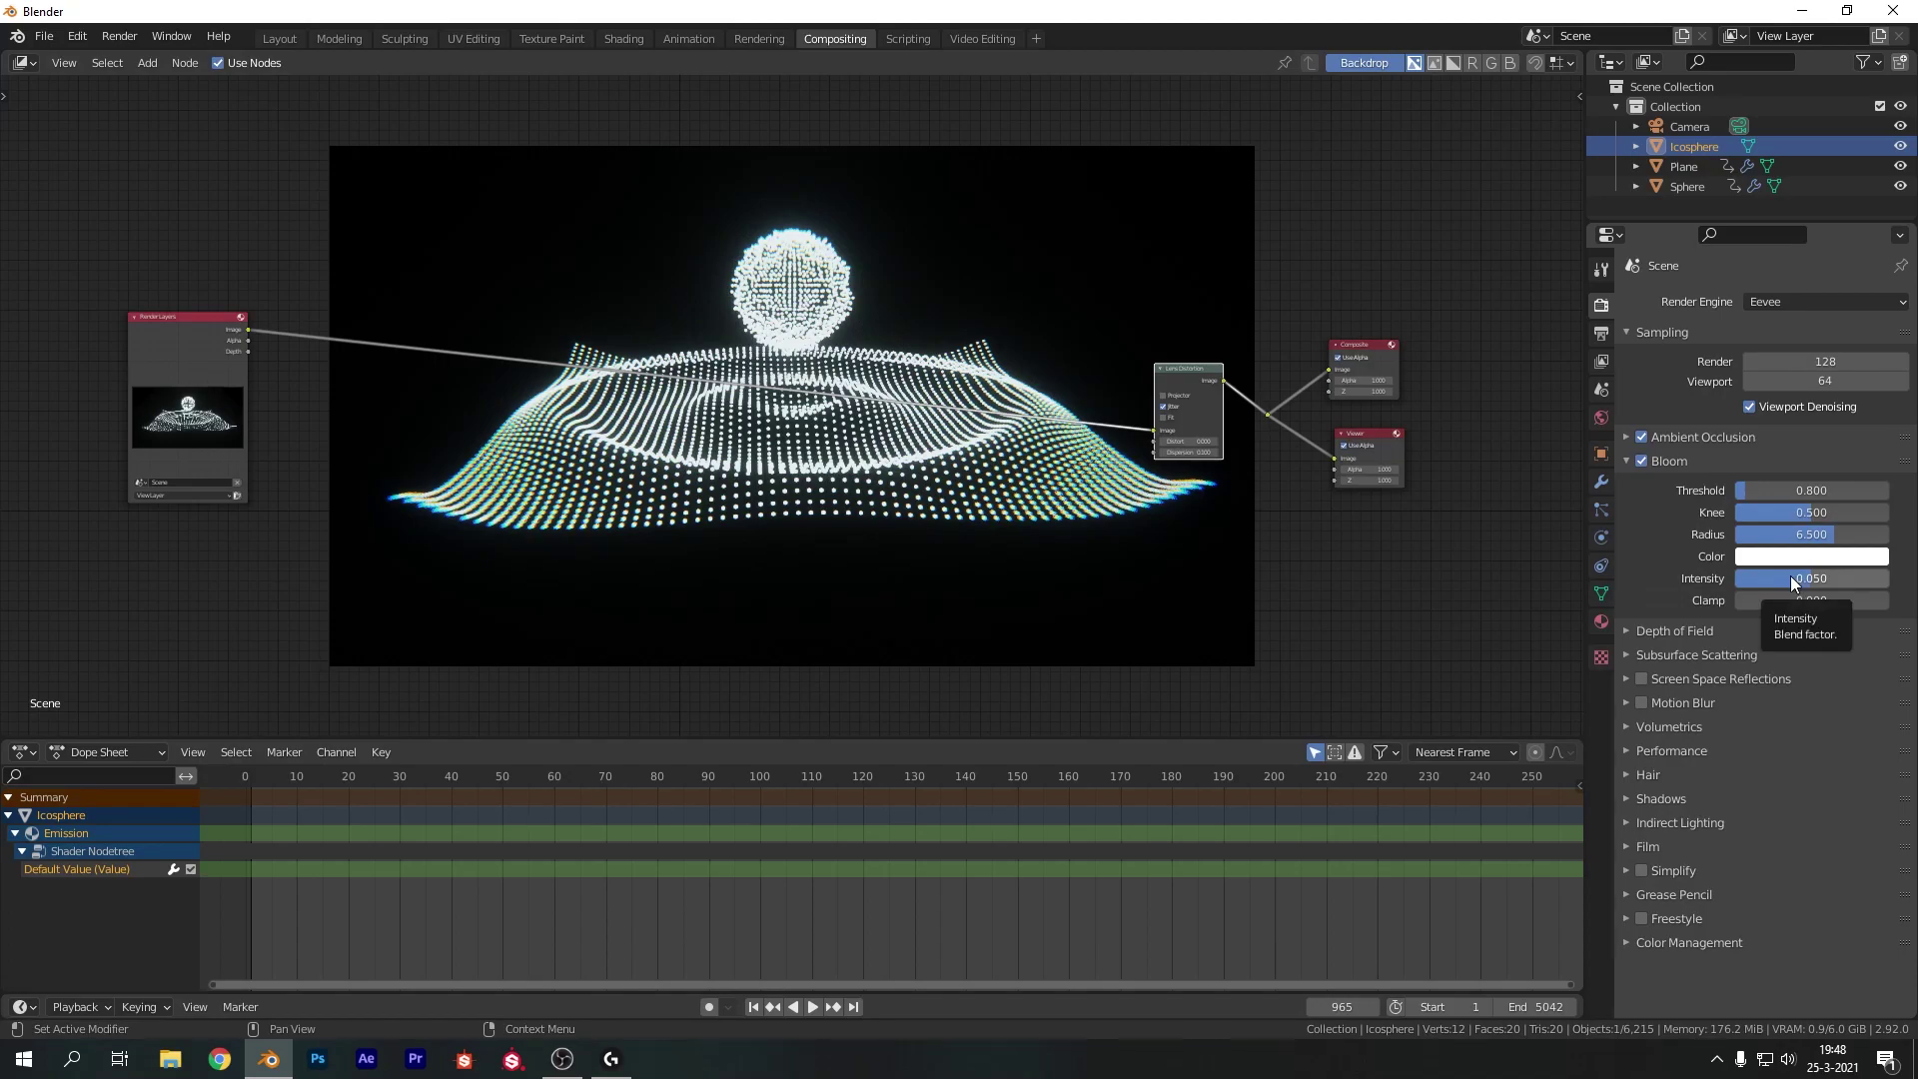
drag(1790, 577, 1798, 577)
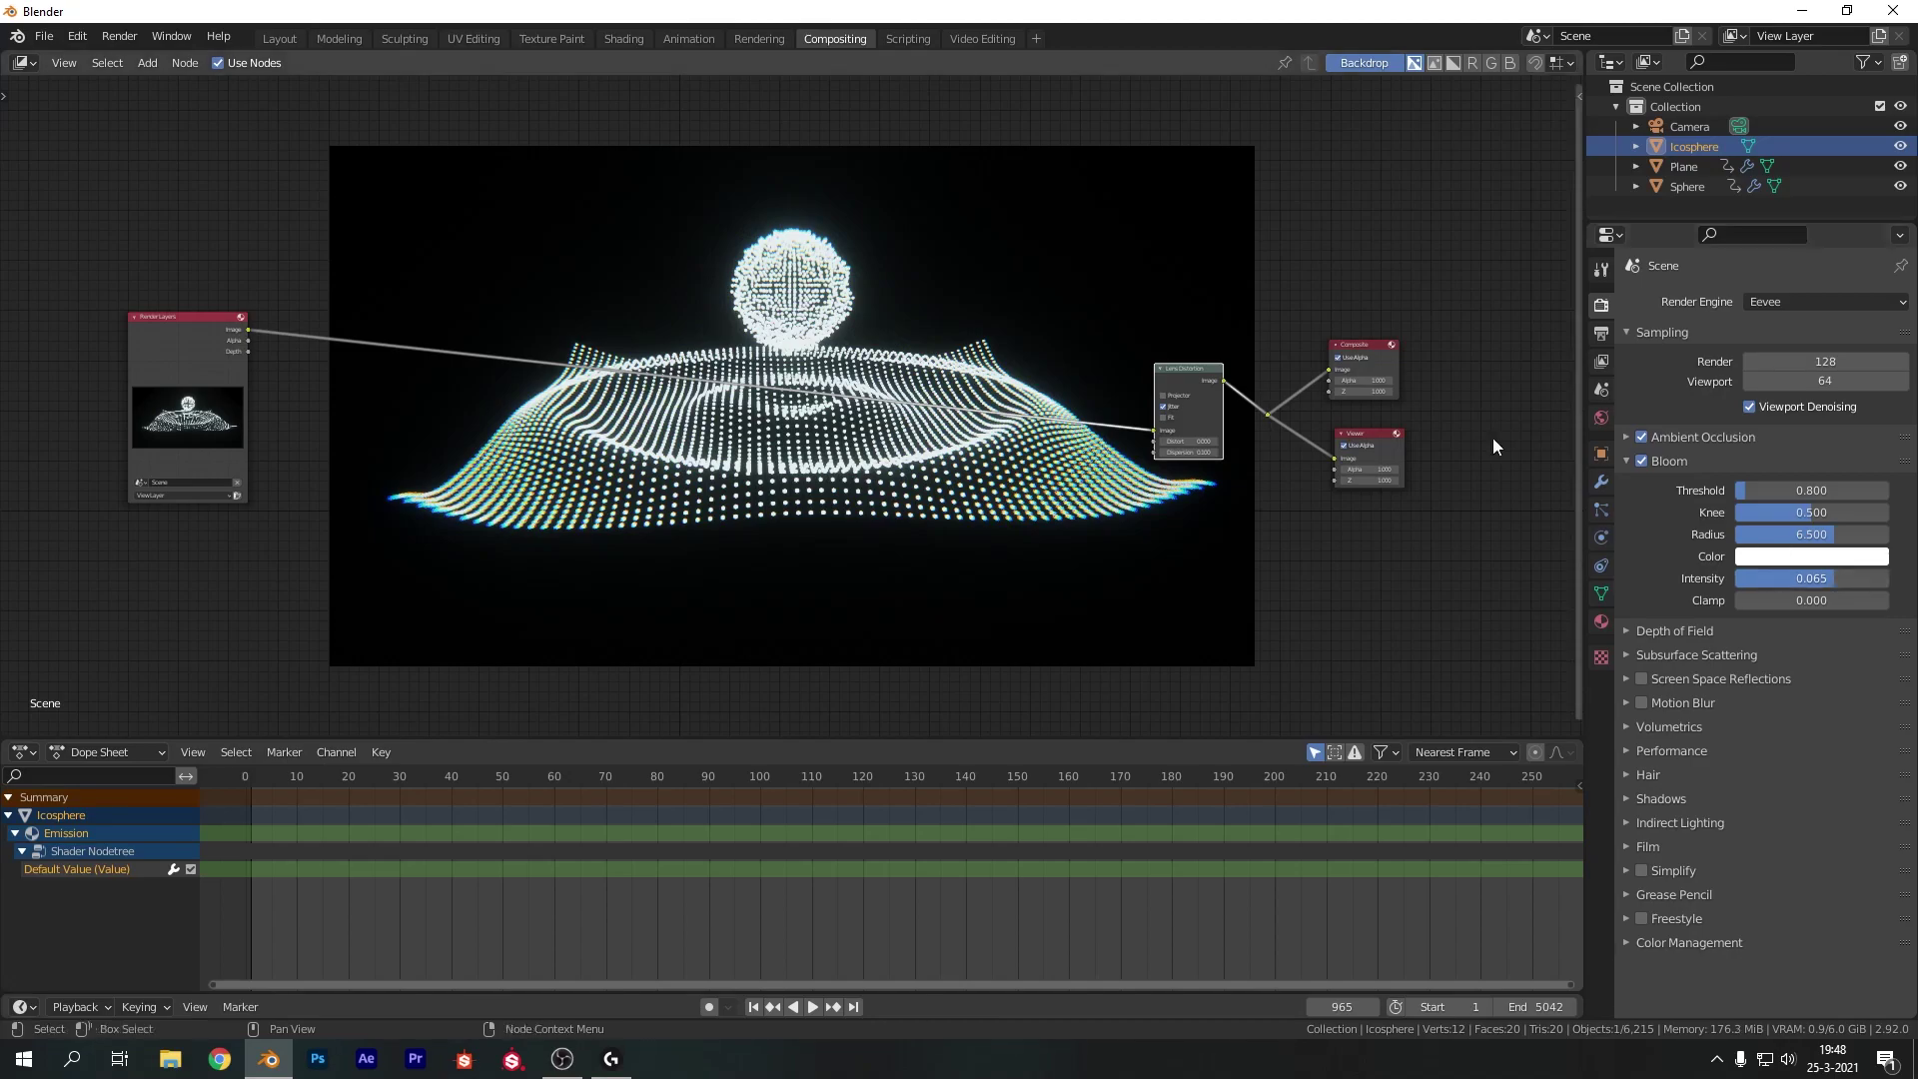
click(122, 37)
click(134, 70)
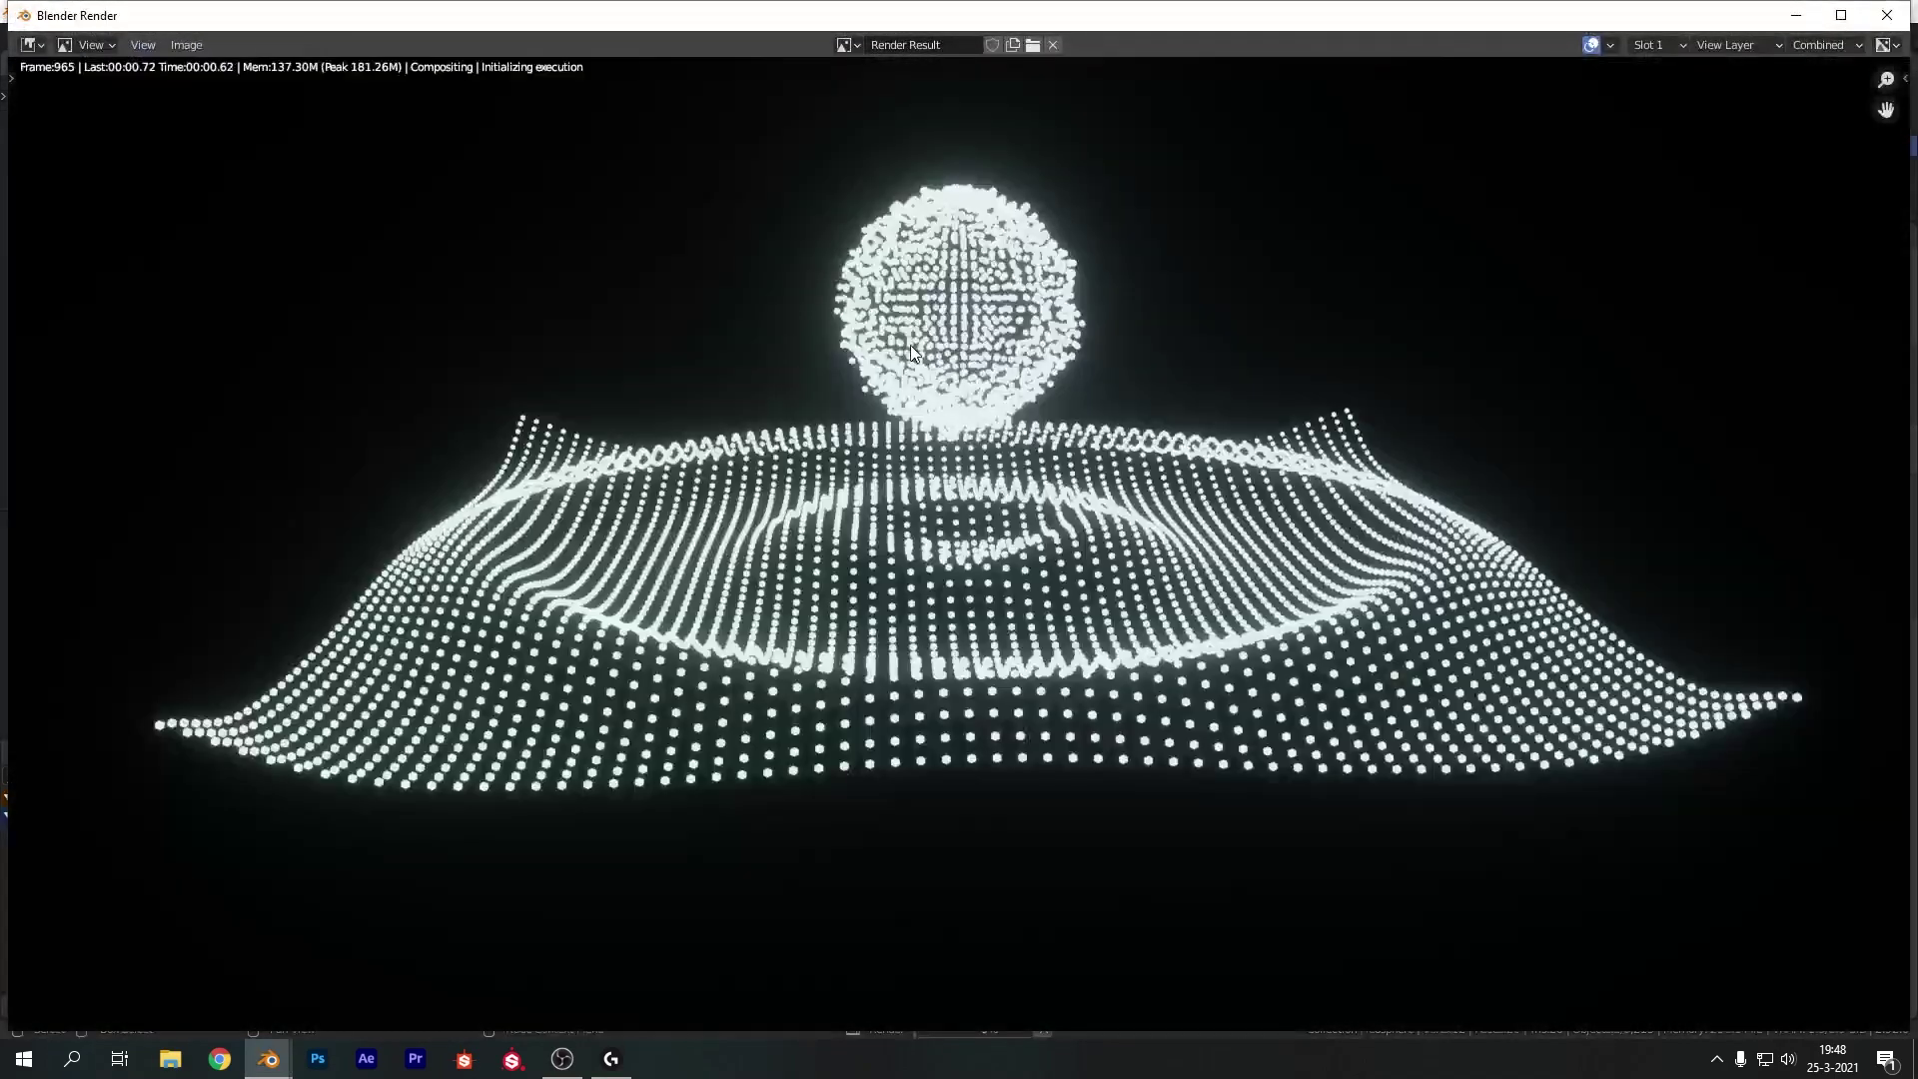
click(1894, 16)
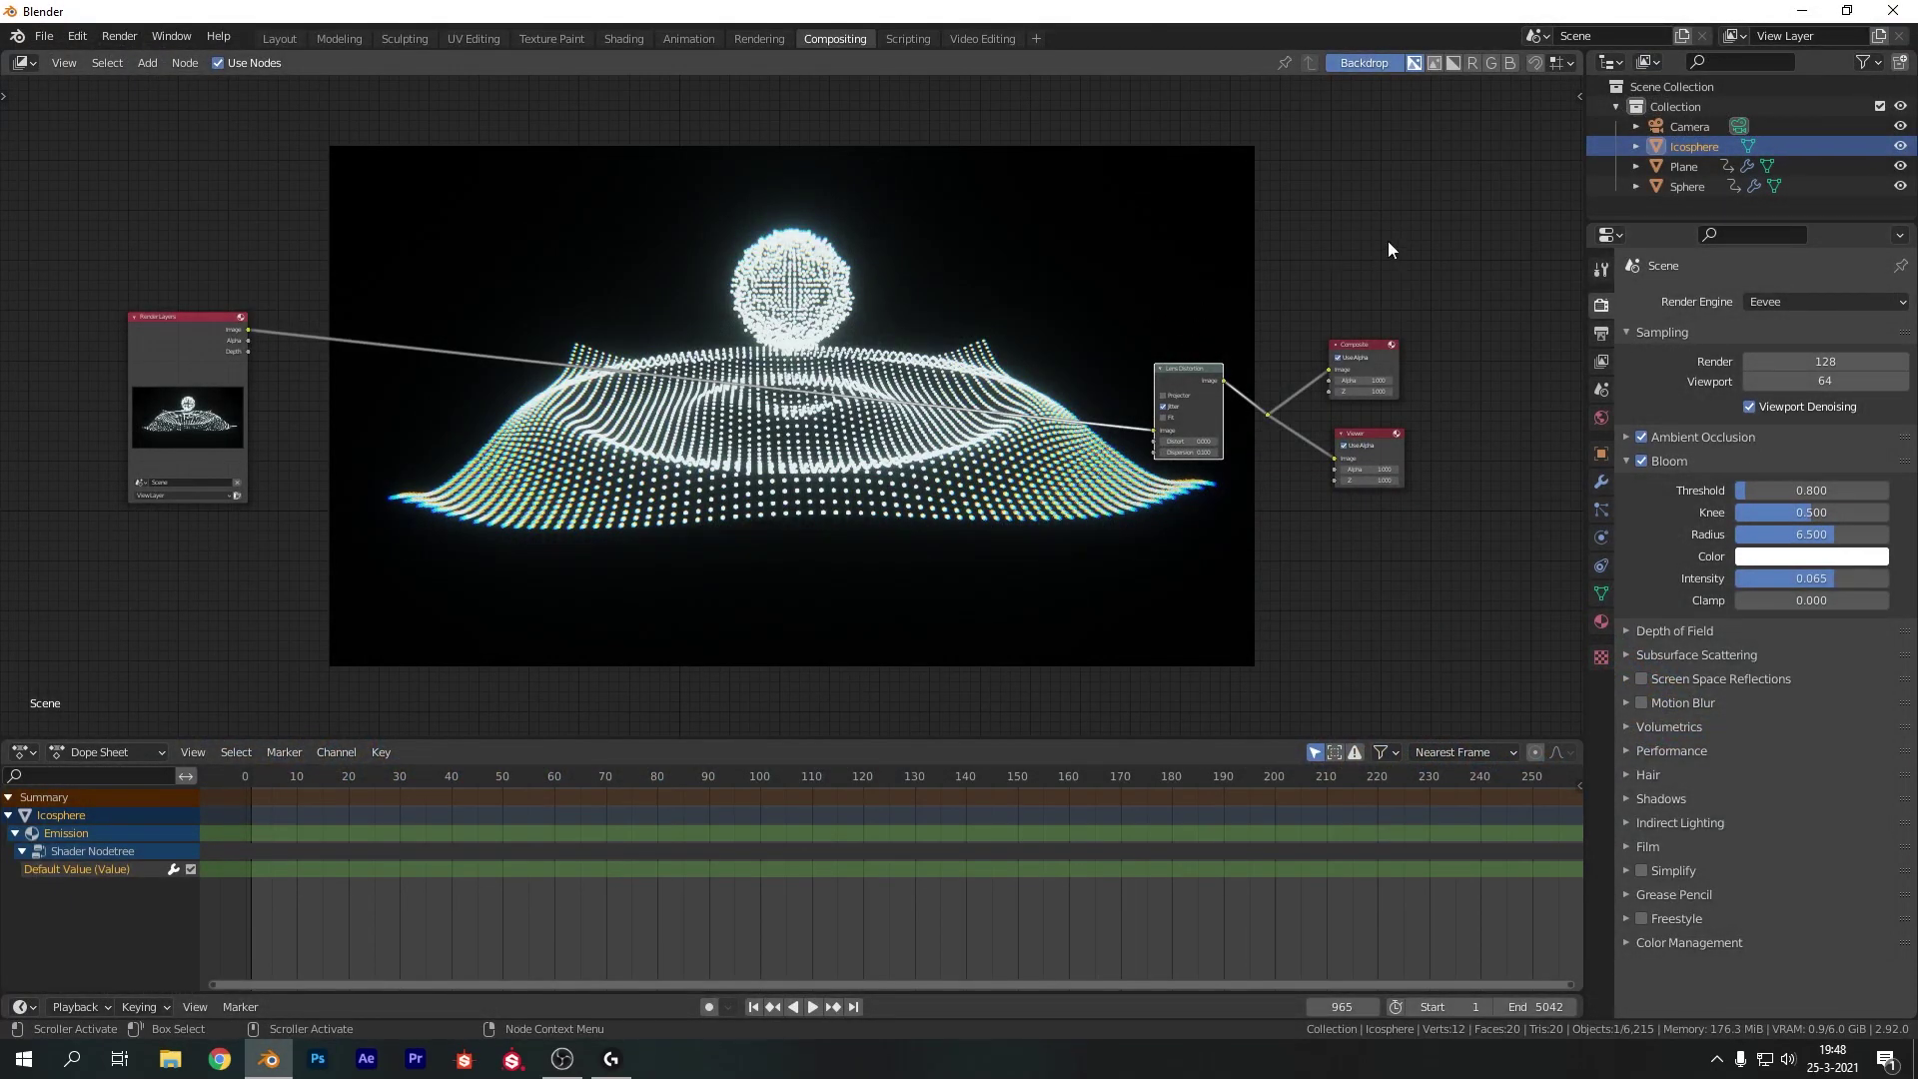
Show the output properties in the Layout workspace and look at the folder browser for the output path
click(277, 39)
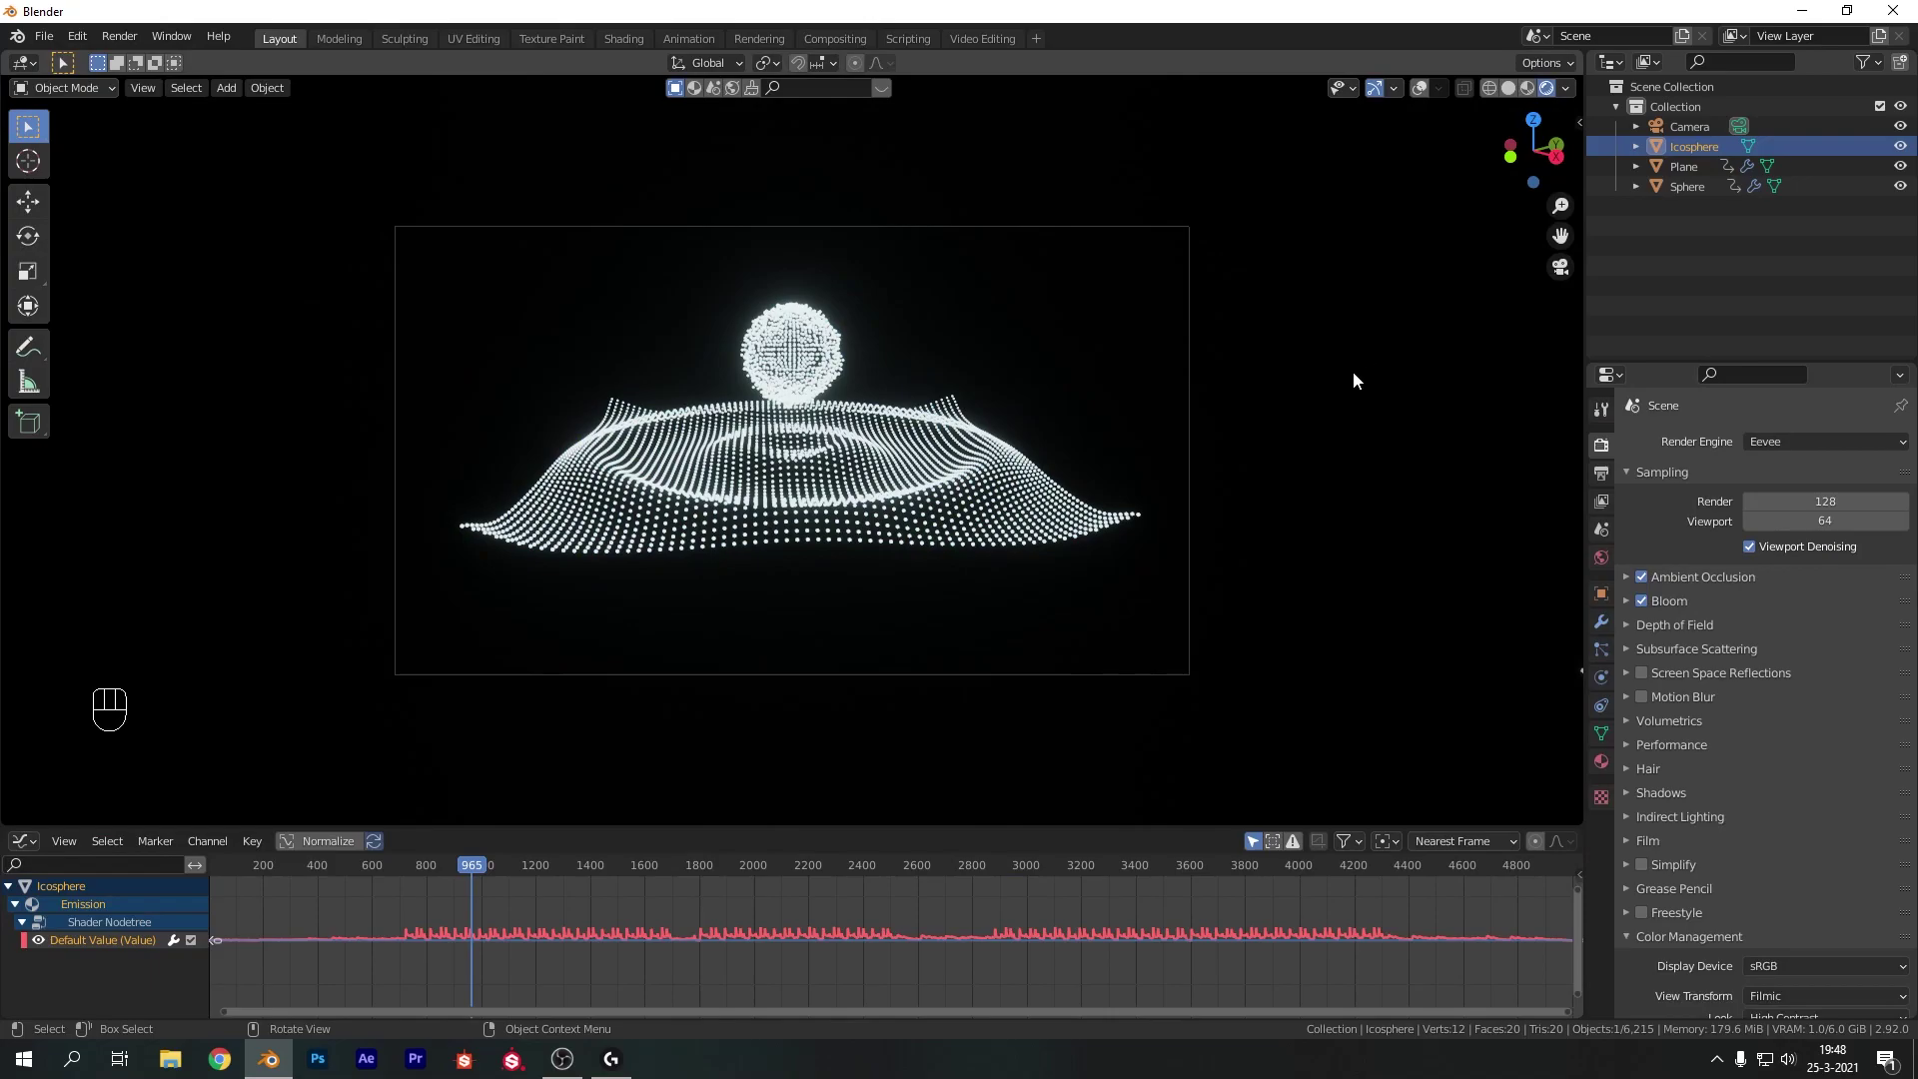
click(1600, 476)
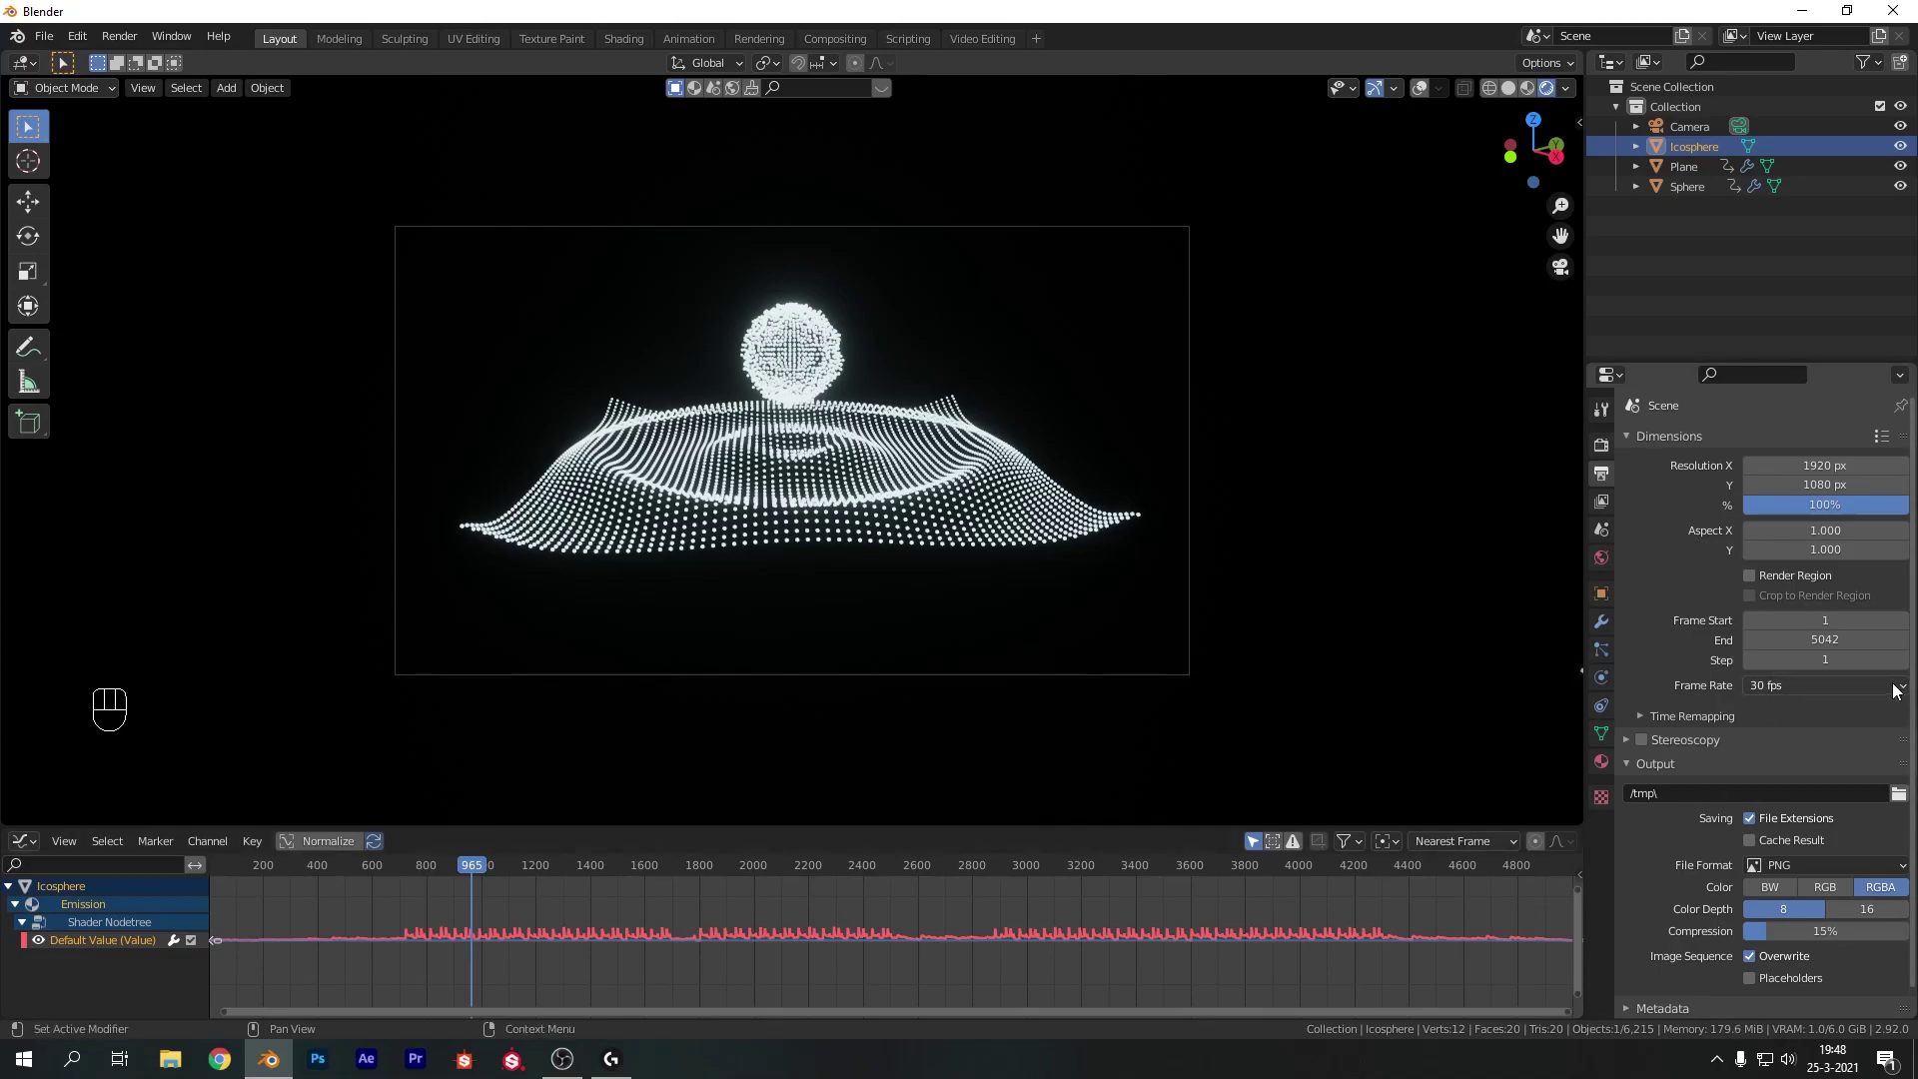
click(1898, 794)
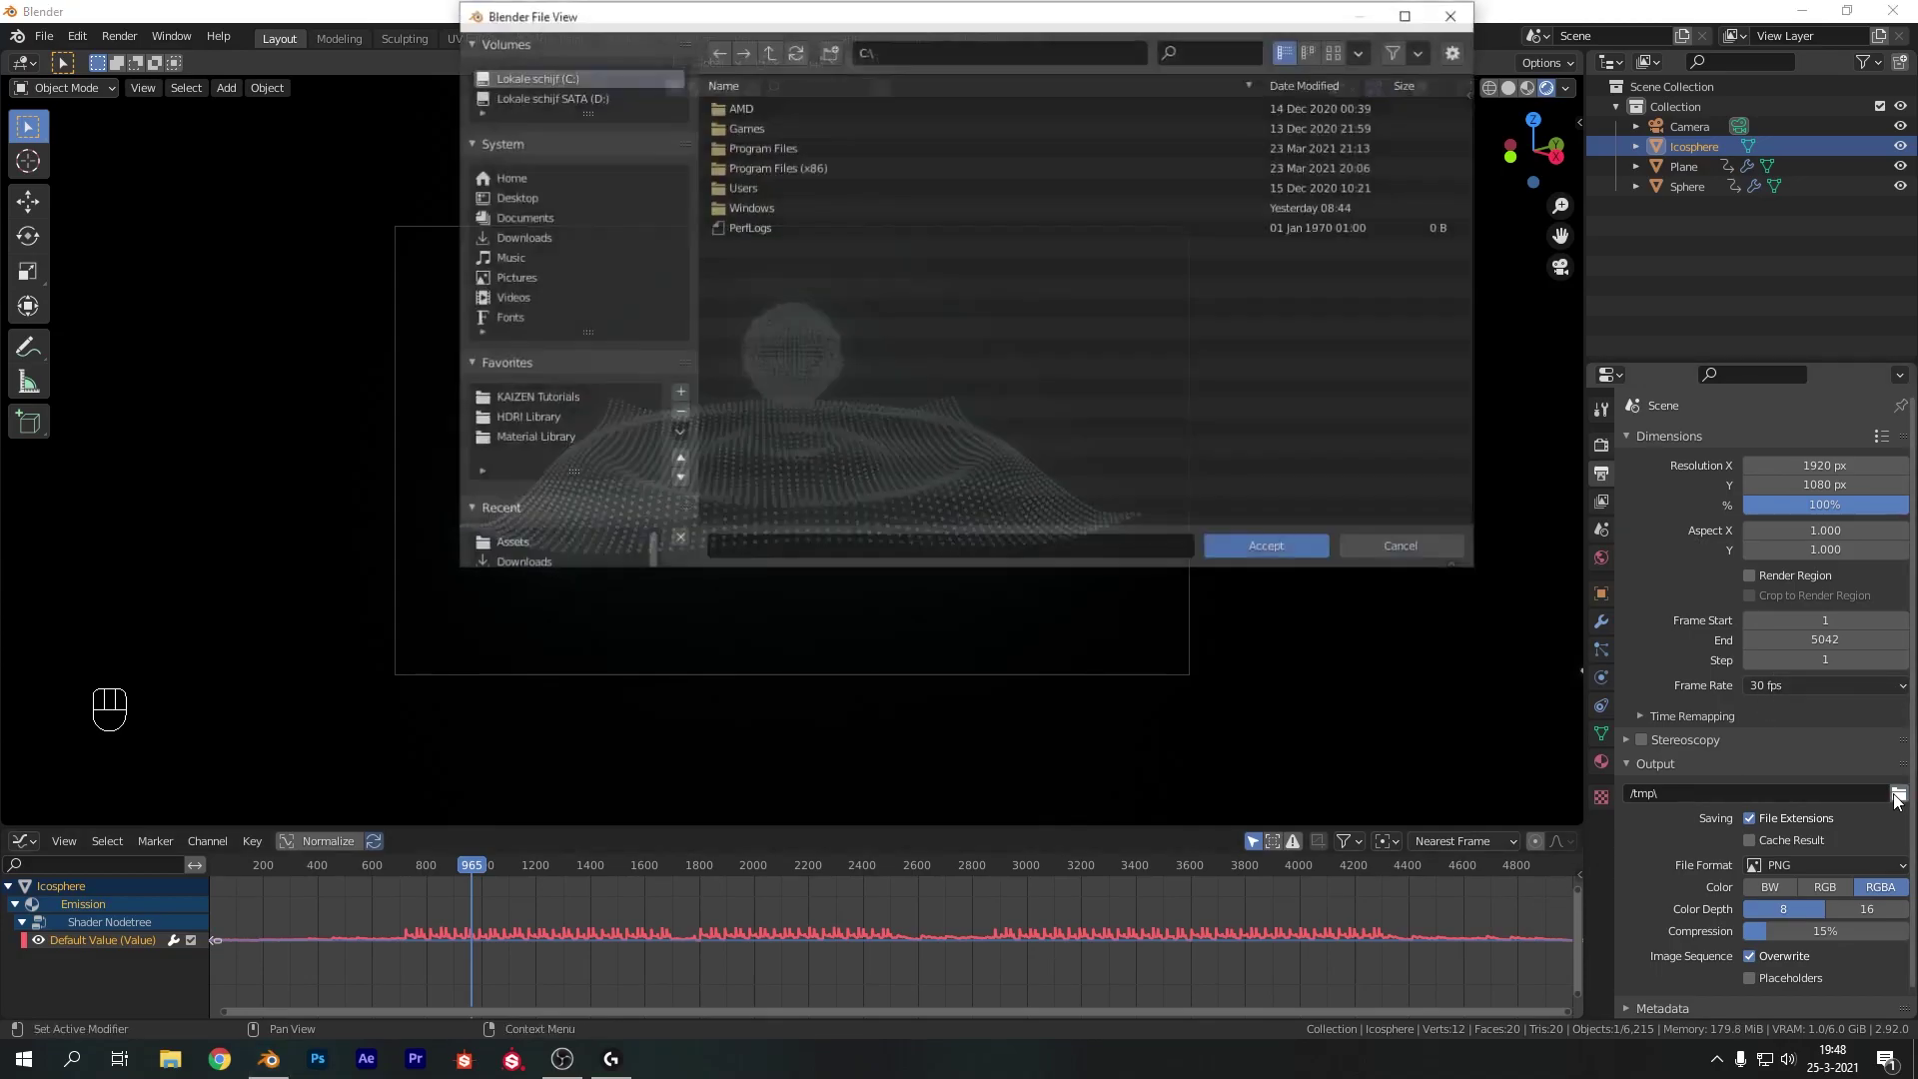
click(1419, 547)
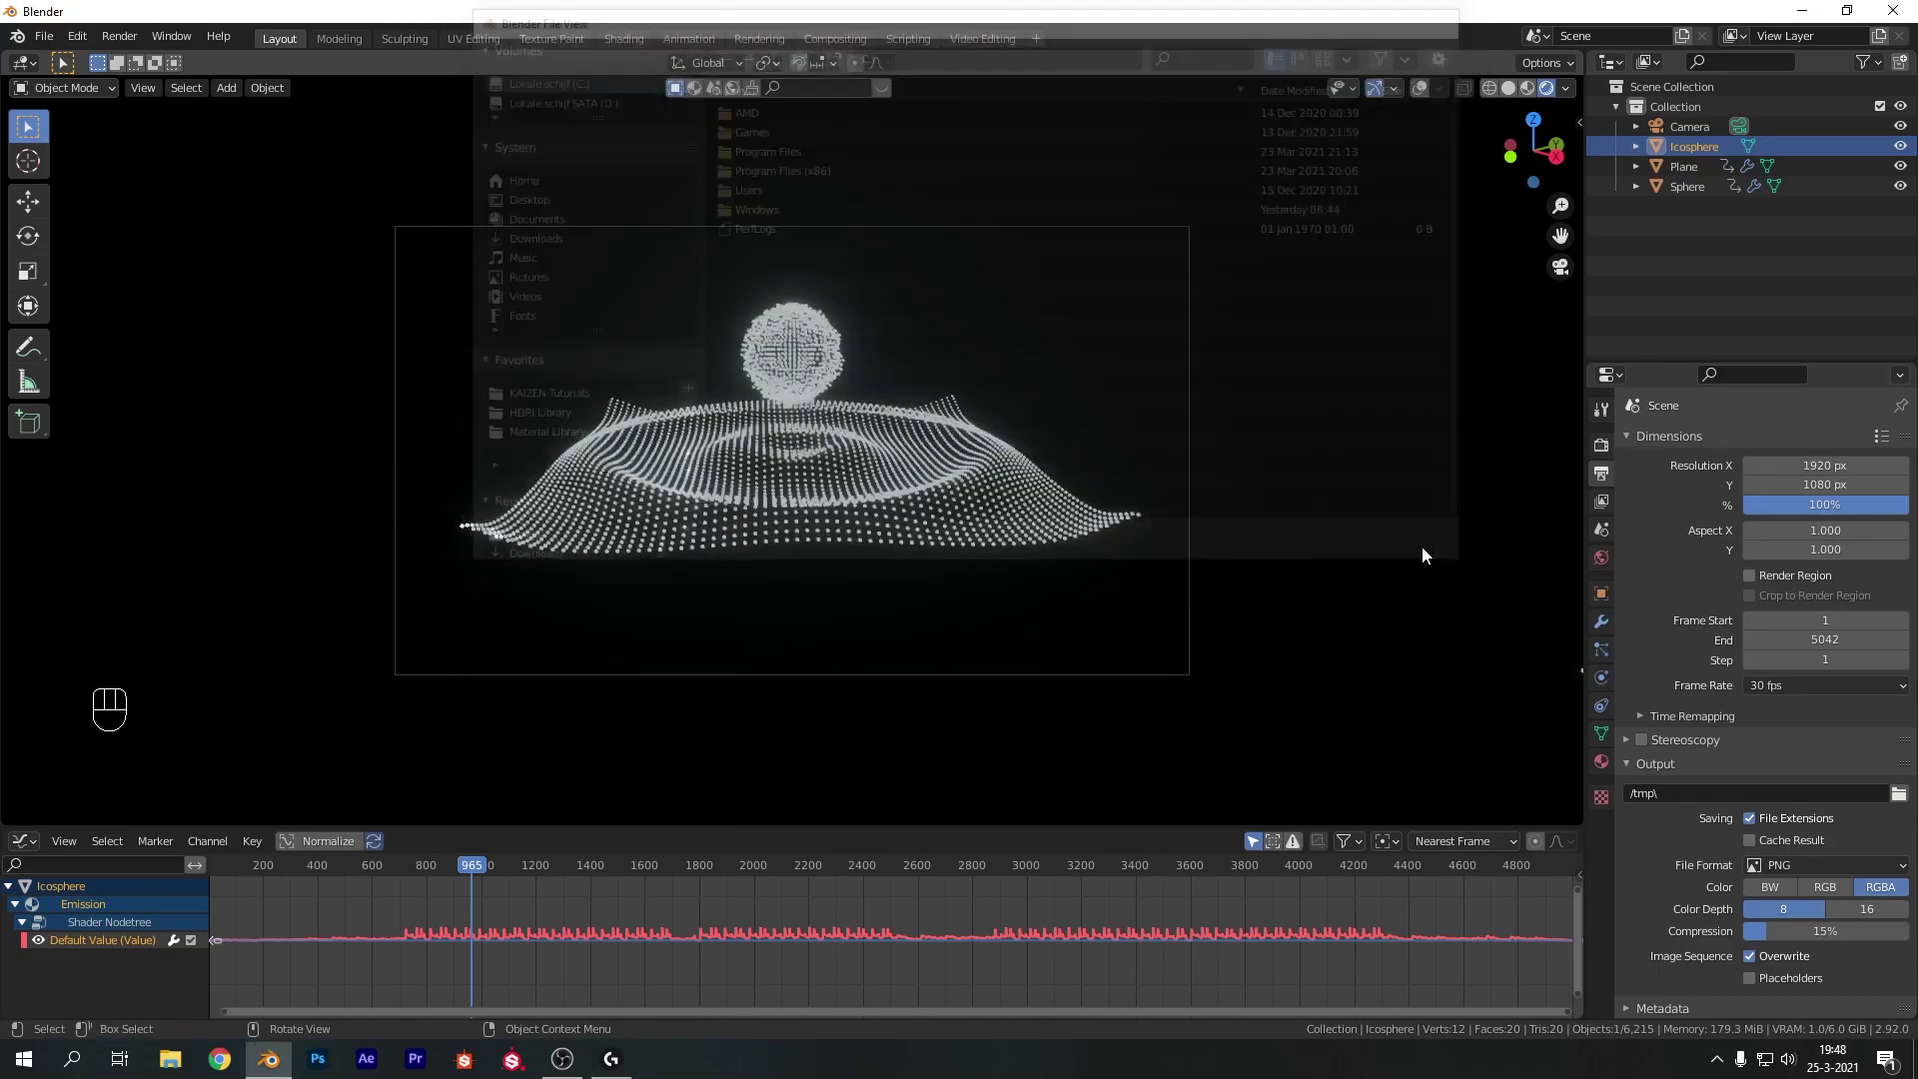
Set the output file format to FFmpeg Video and its encoding container to MPEG-4
scroll(1824, 764, down, 1)
click(1812, 839)
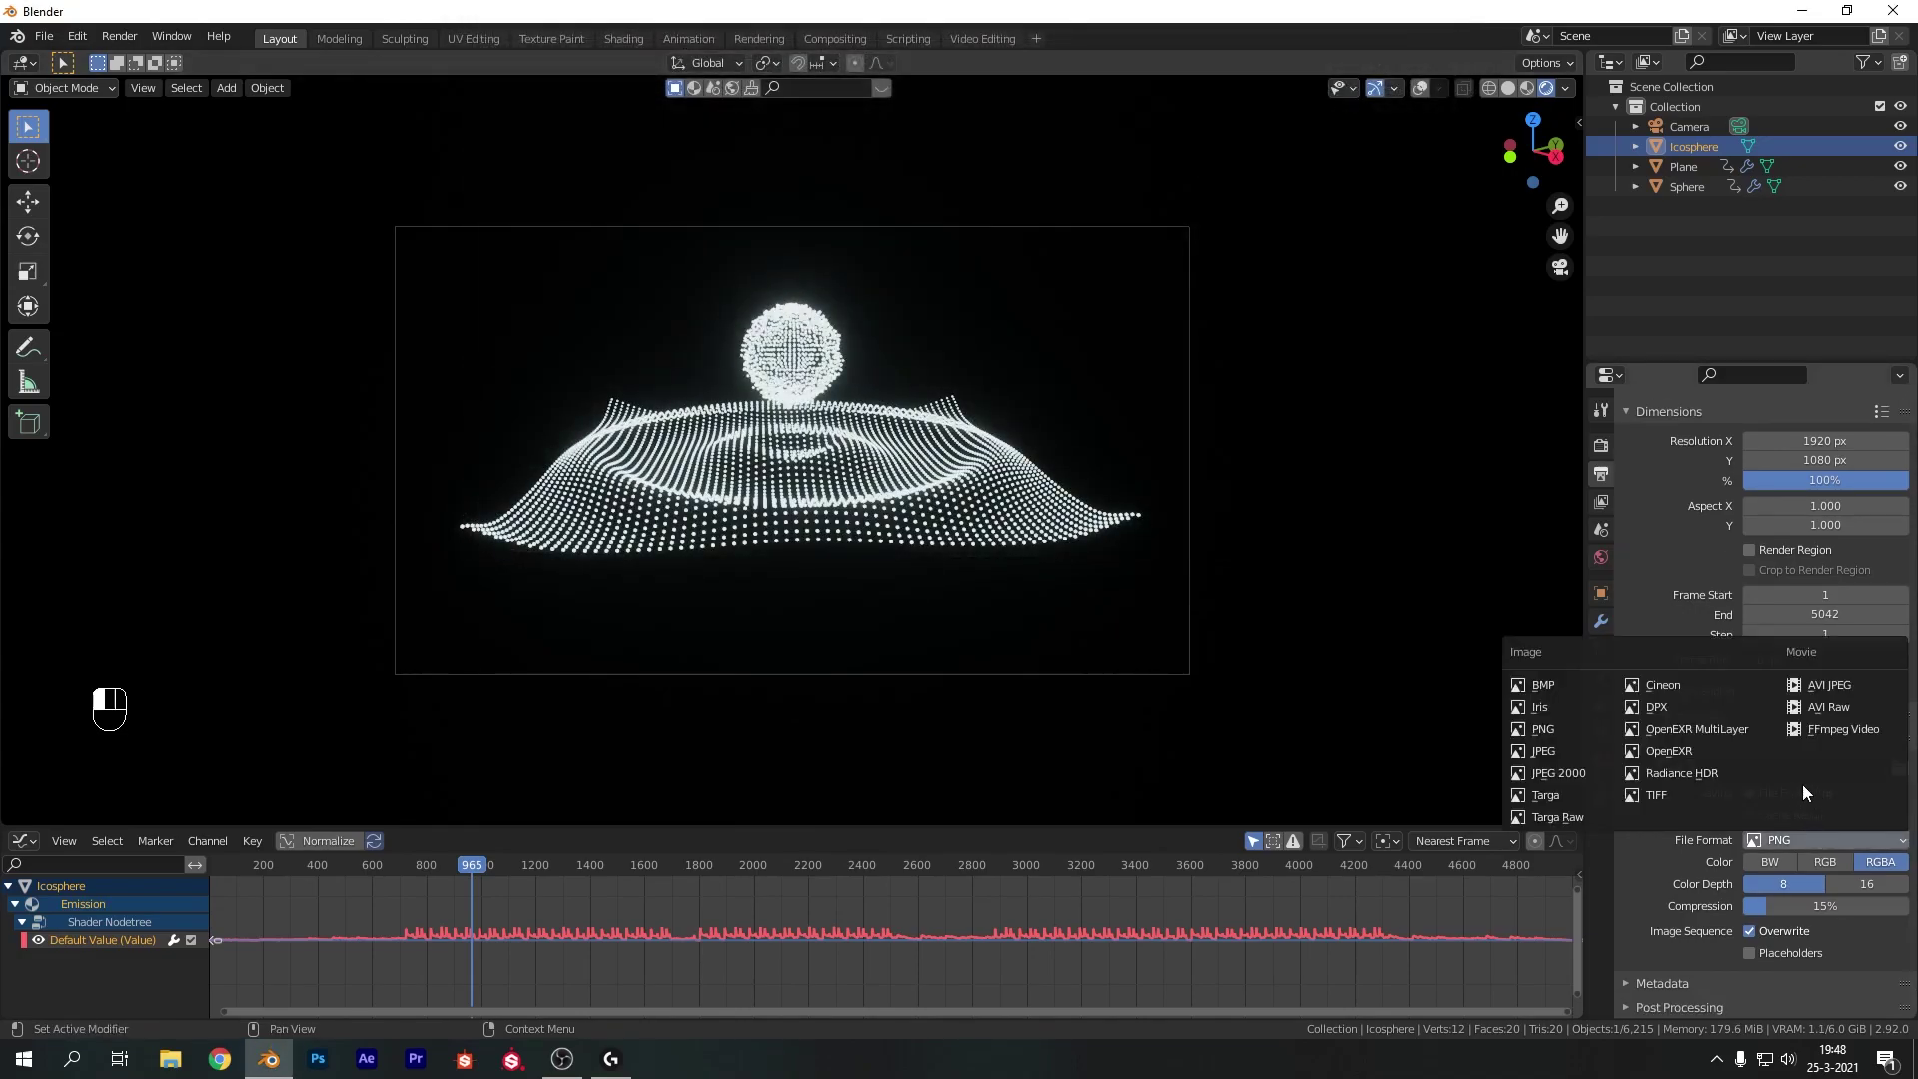
click(1813, 725)
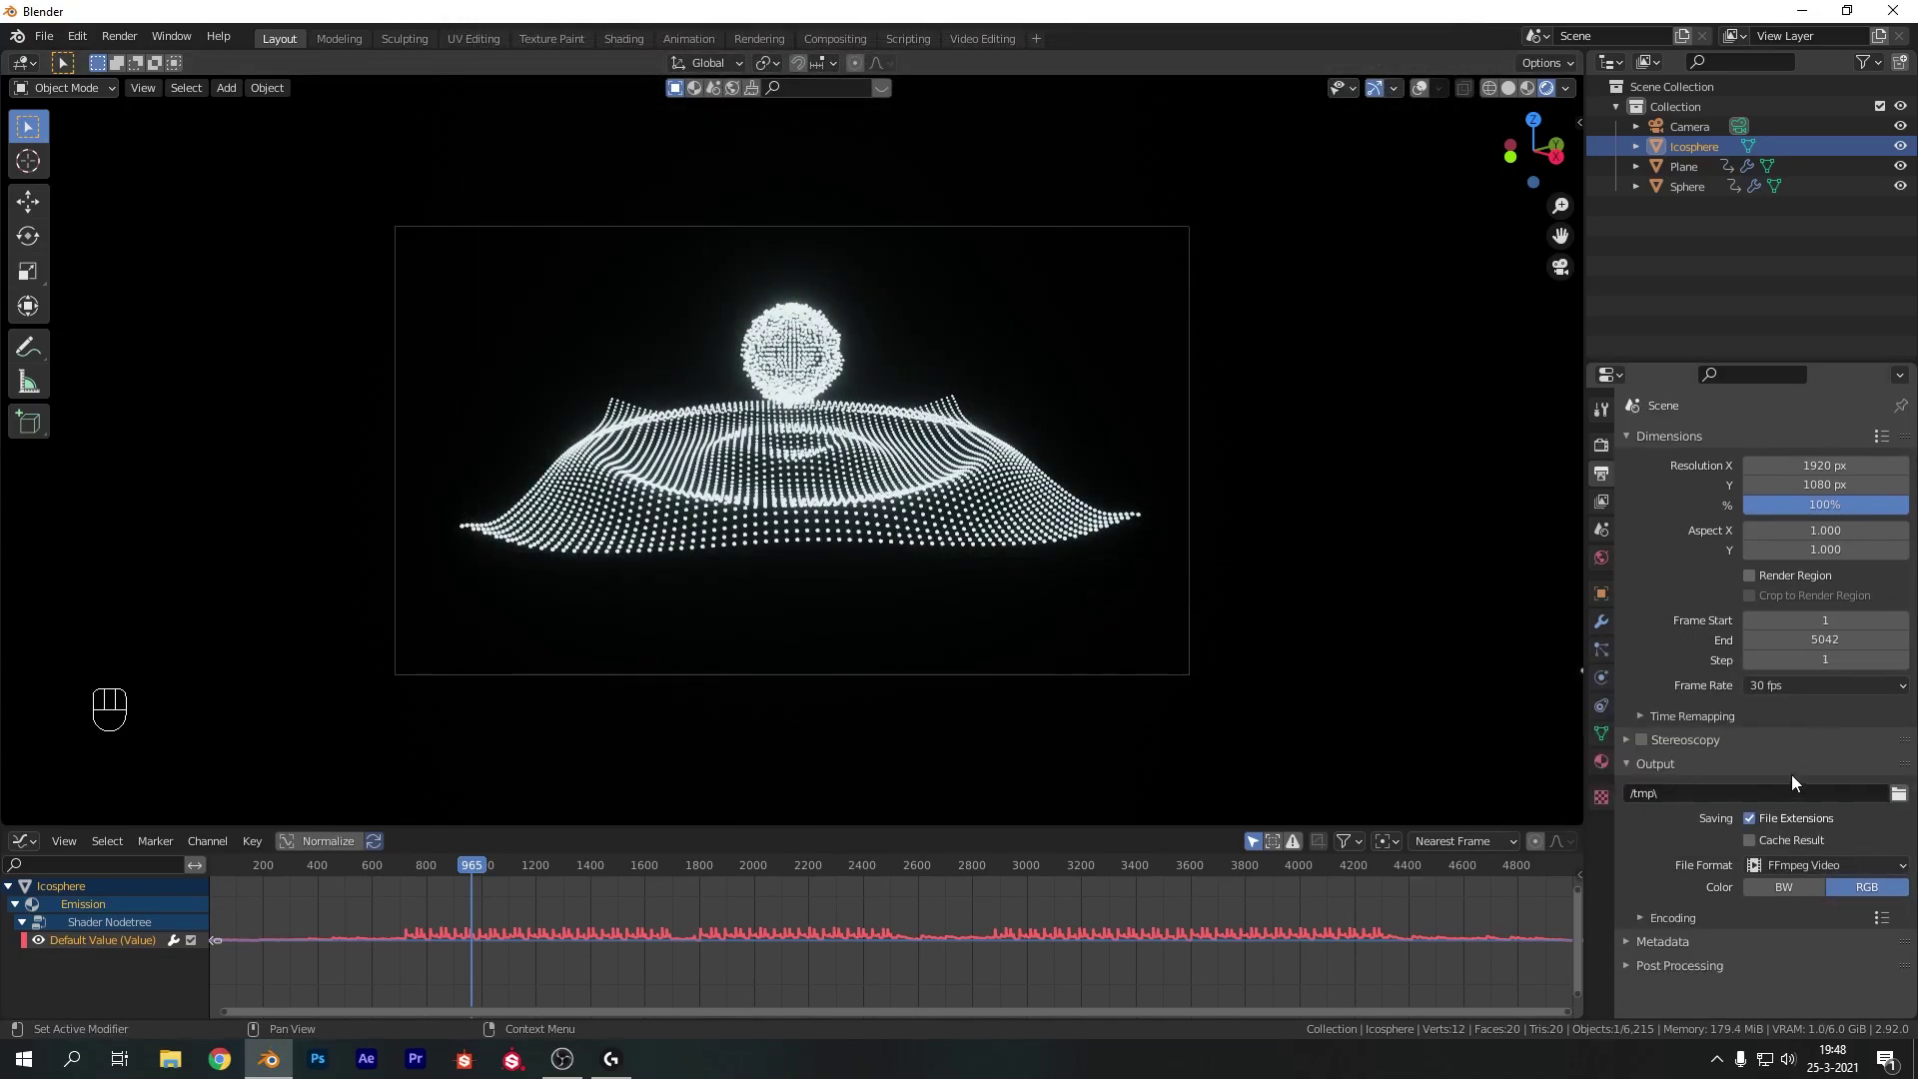
click(1676, 915)
scroll(1706, 813, down, 5)
click(1776, 709)
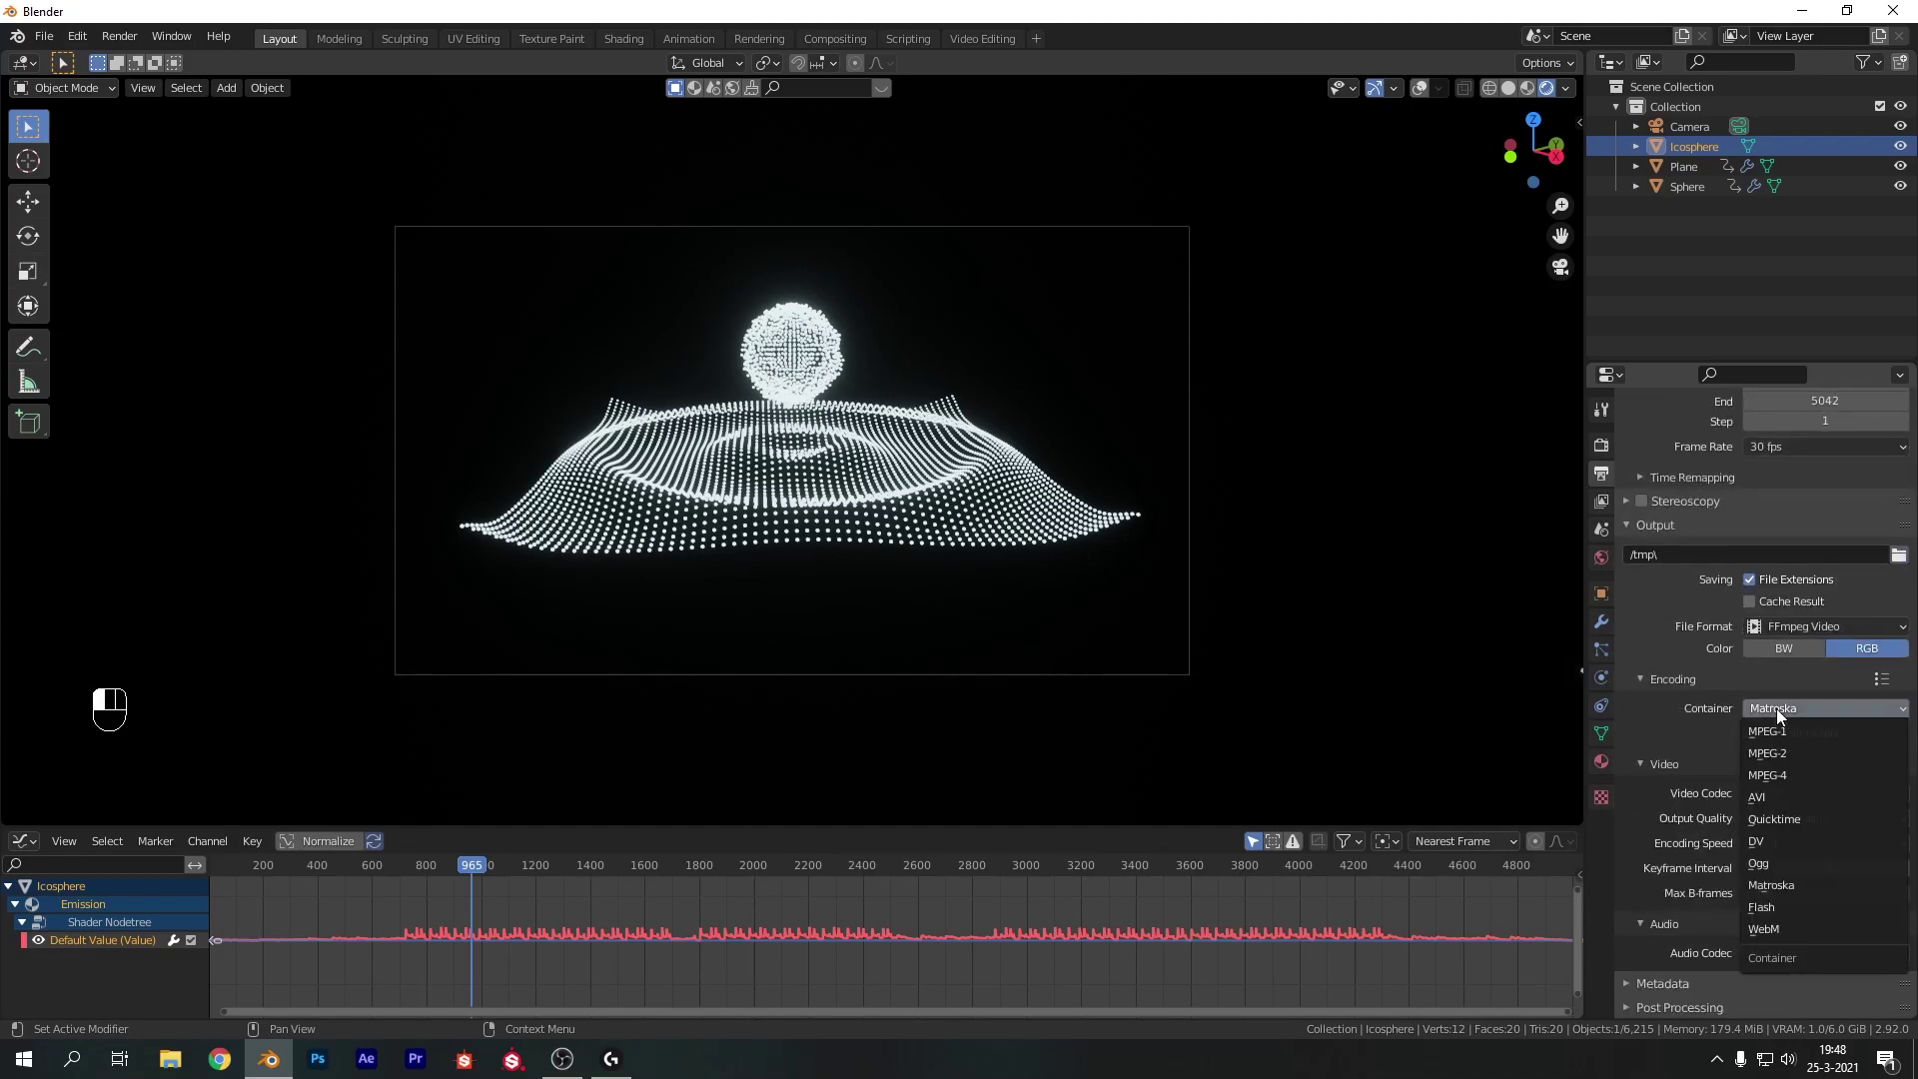
click(1780, 771)
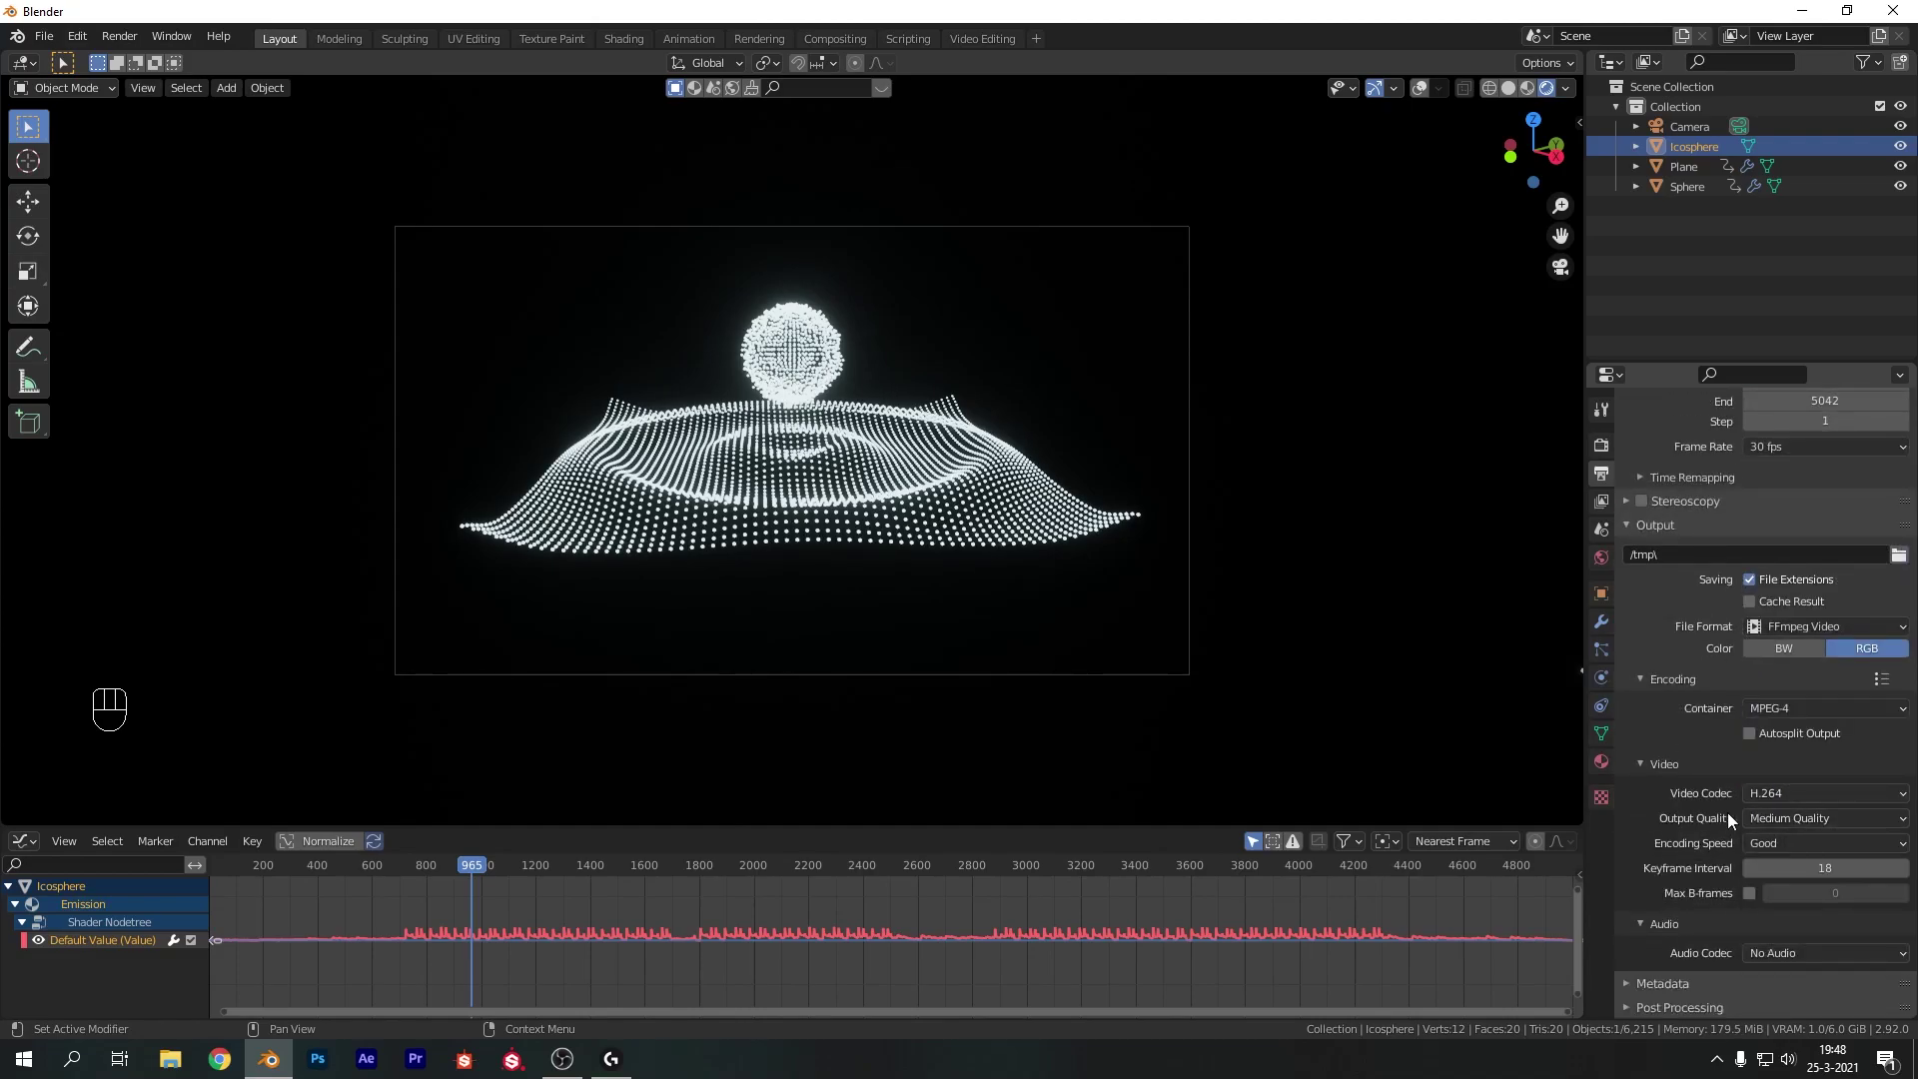
Set the video output quality to Perceptually Lossless and the audio codec to AAC
click(1768, 817)
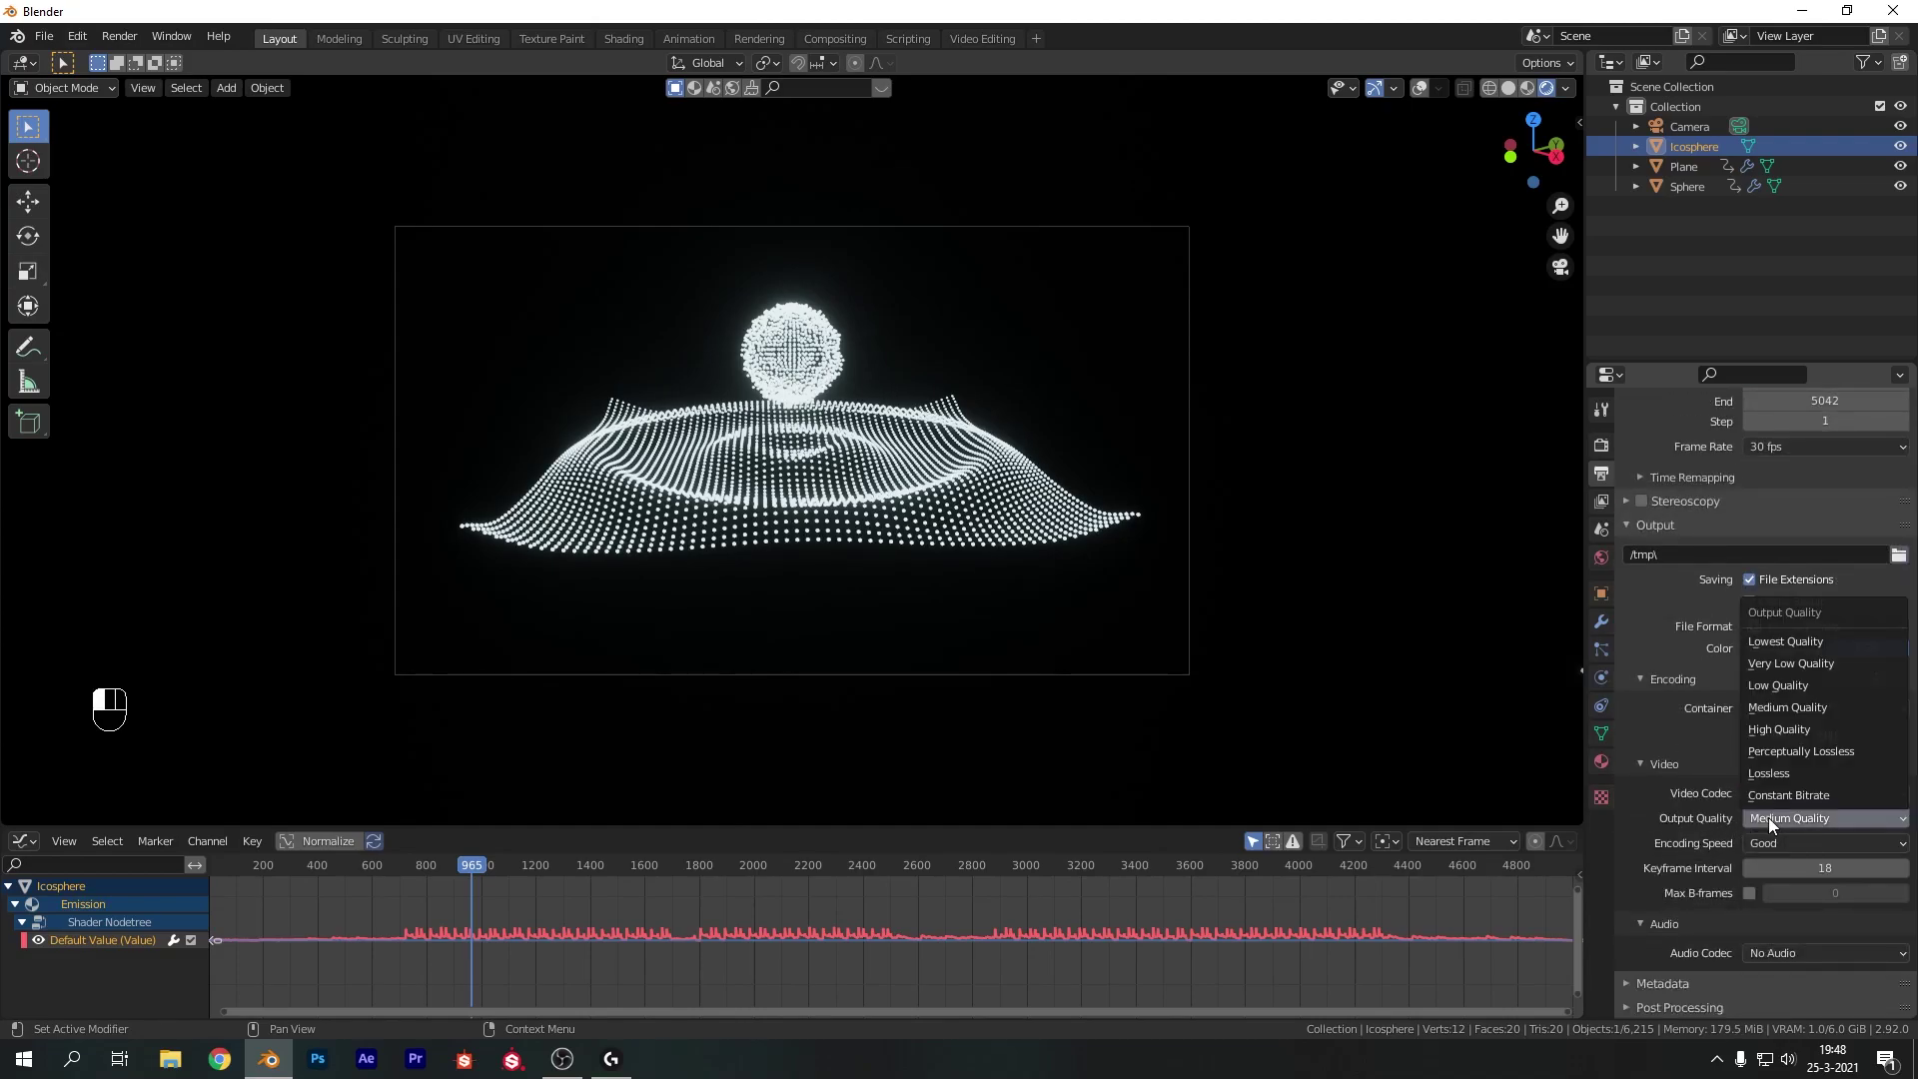
click(1784, 746)
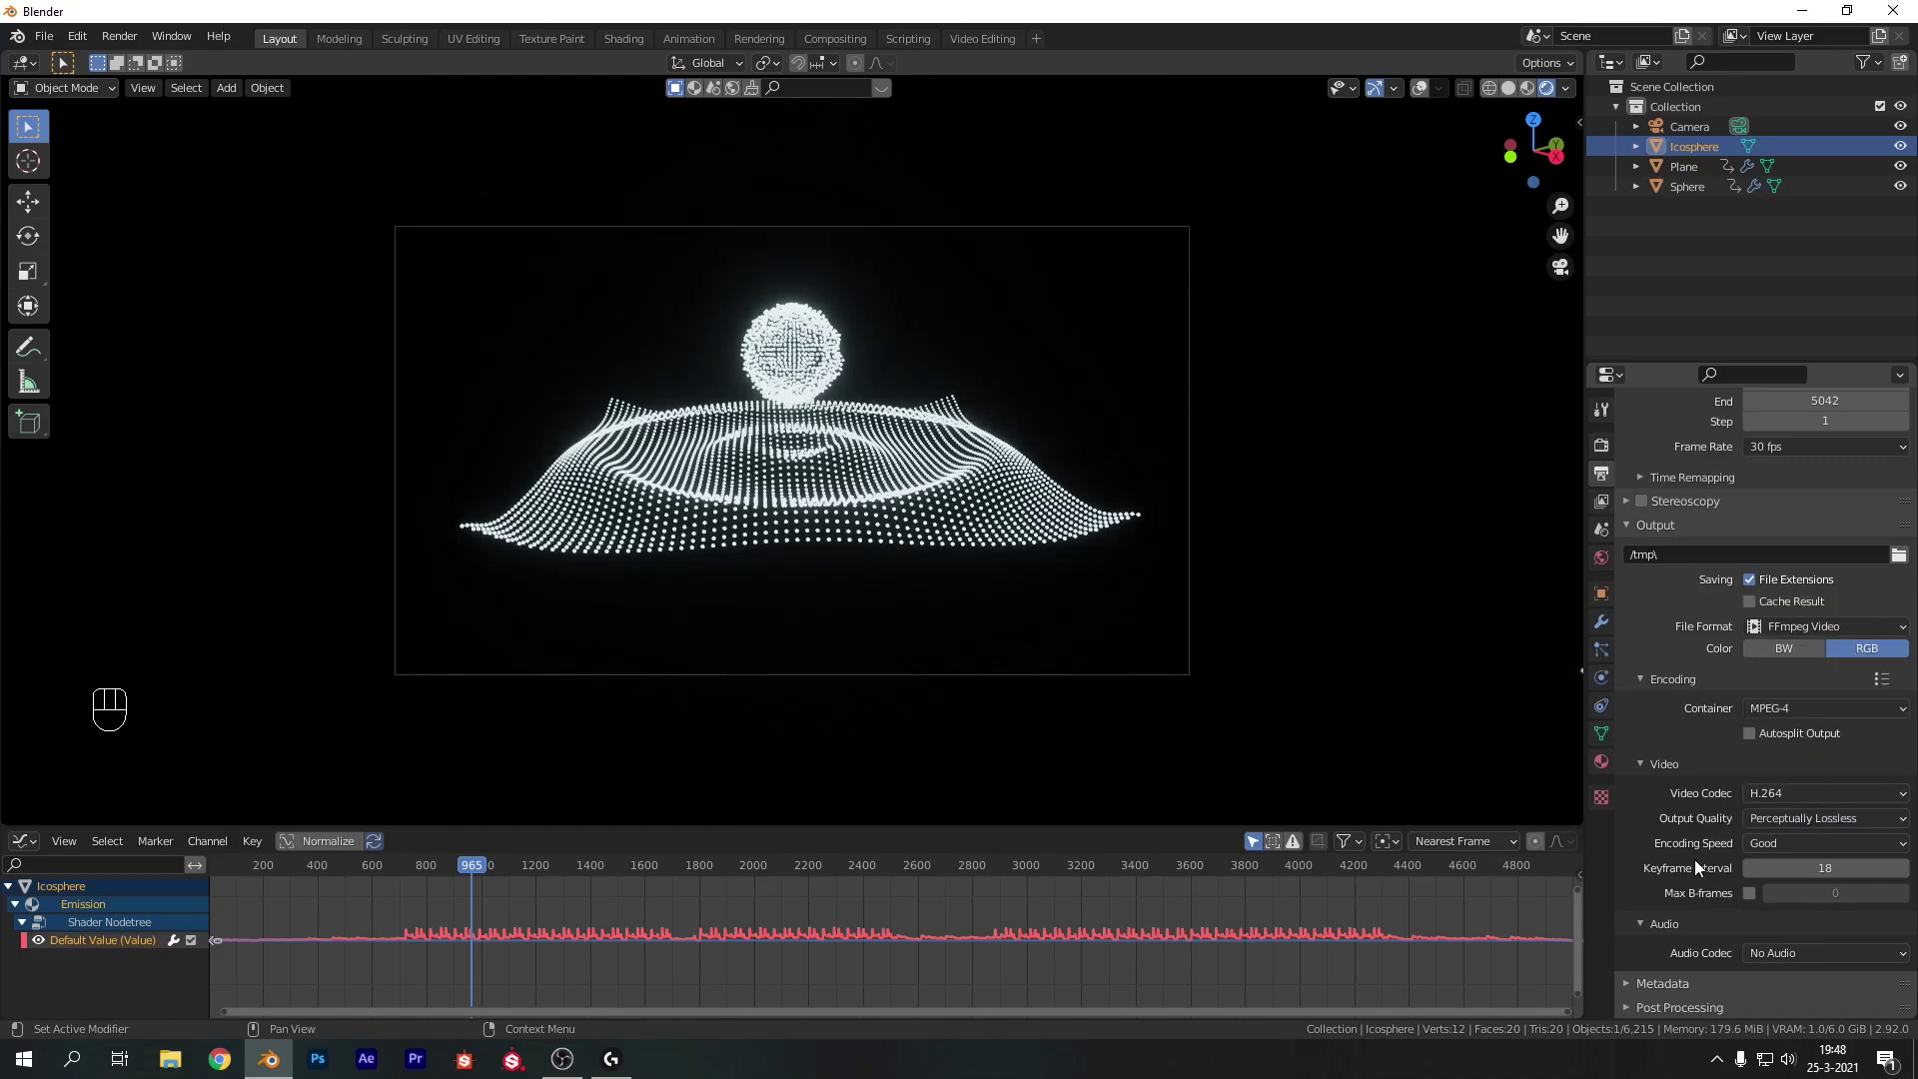
click(1820, 951)
click(1796, 907)
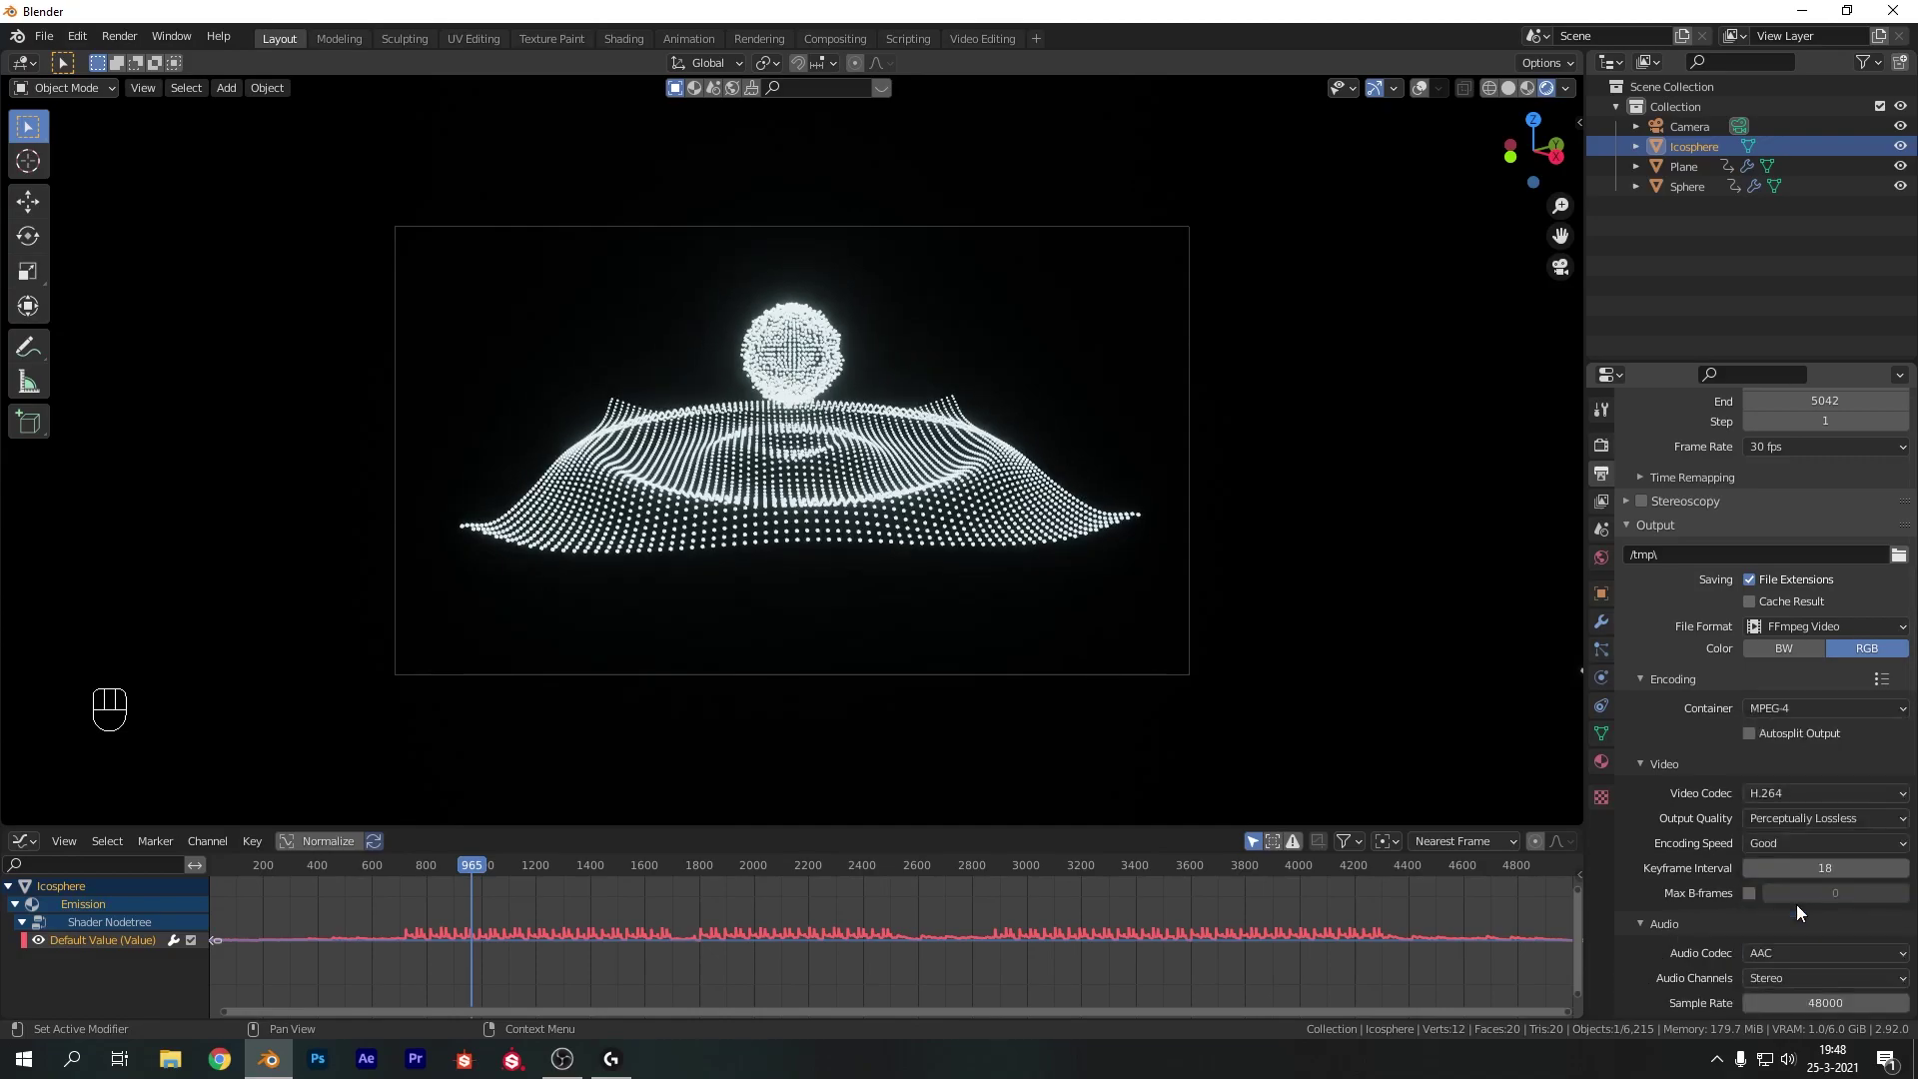
scroll(1768, 900, down, 3)
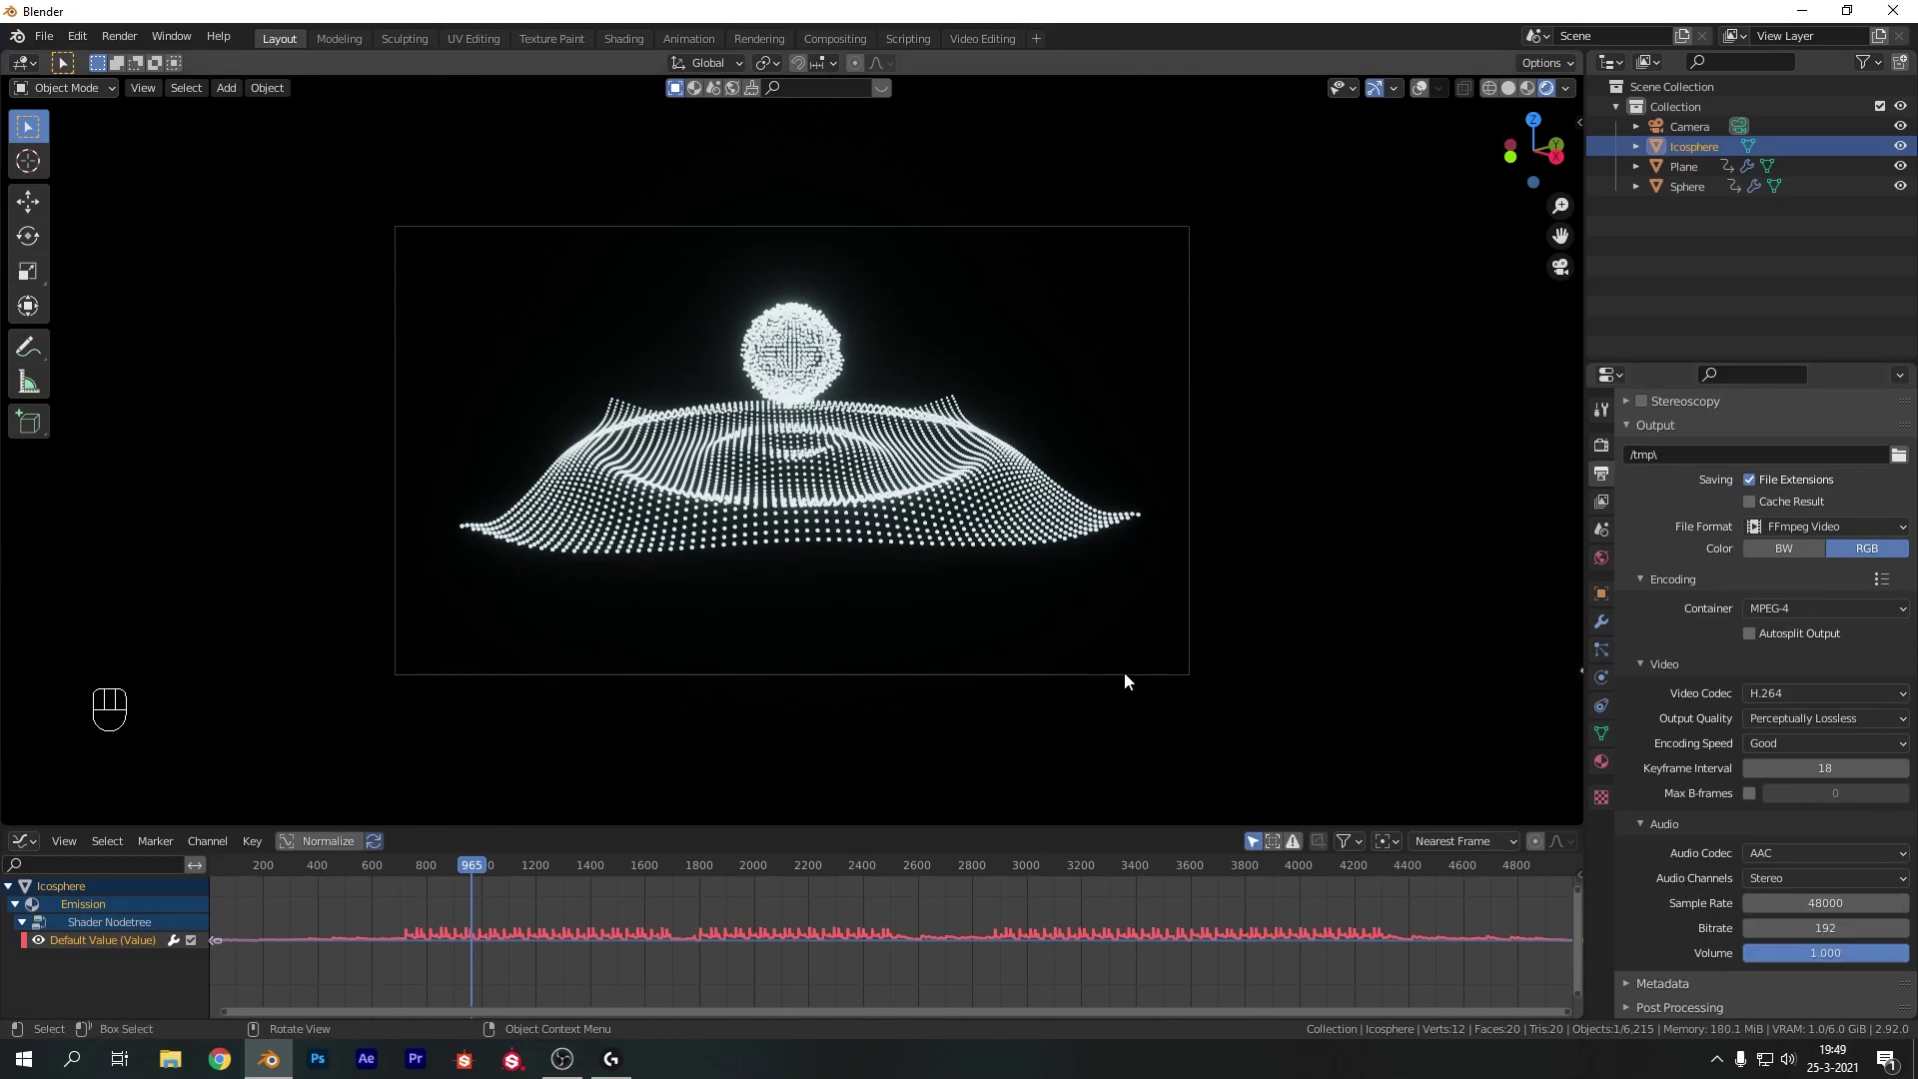
Open the list of render commands for the scene
scroll(1712, 691, up, 8)
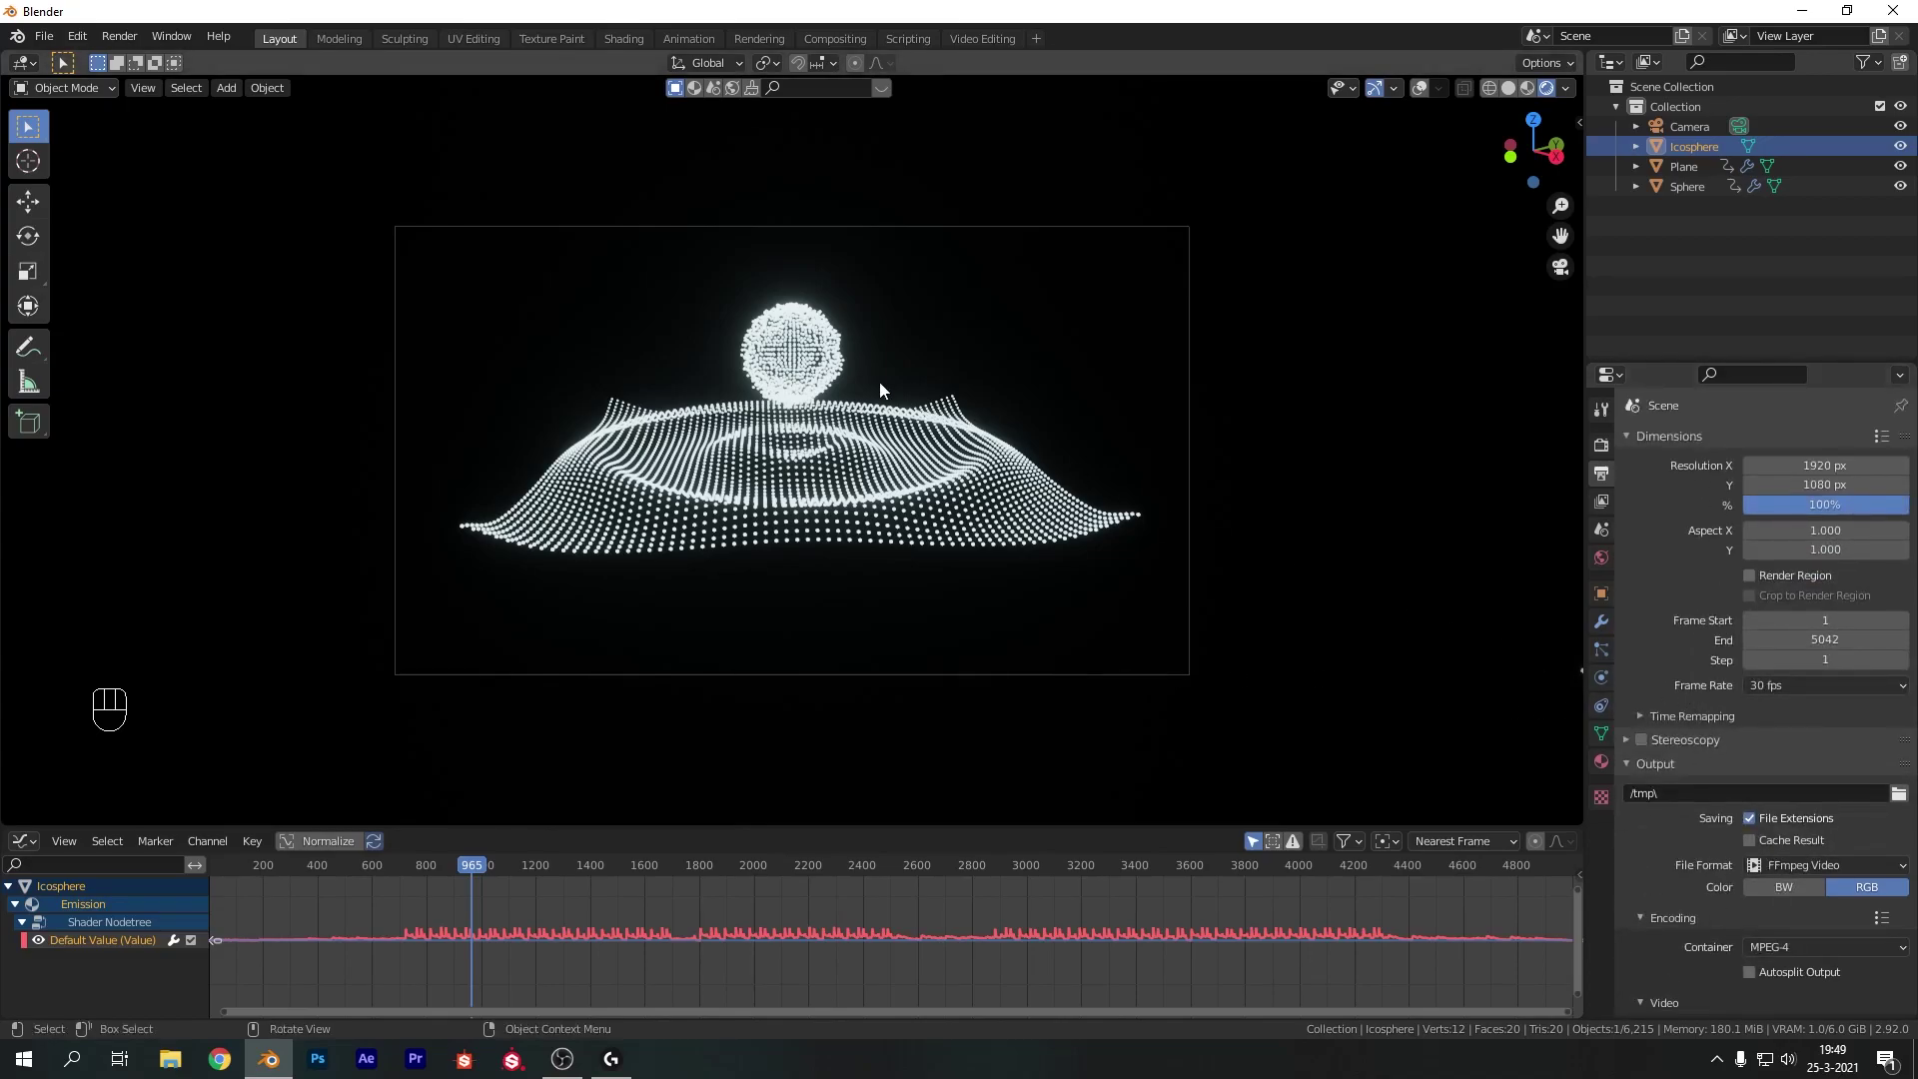
click(128, 40)
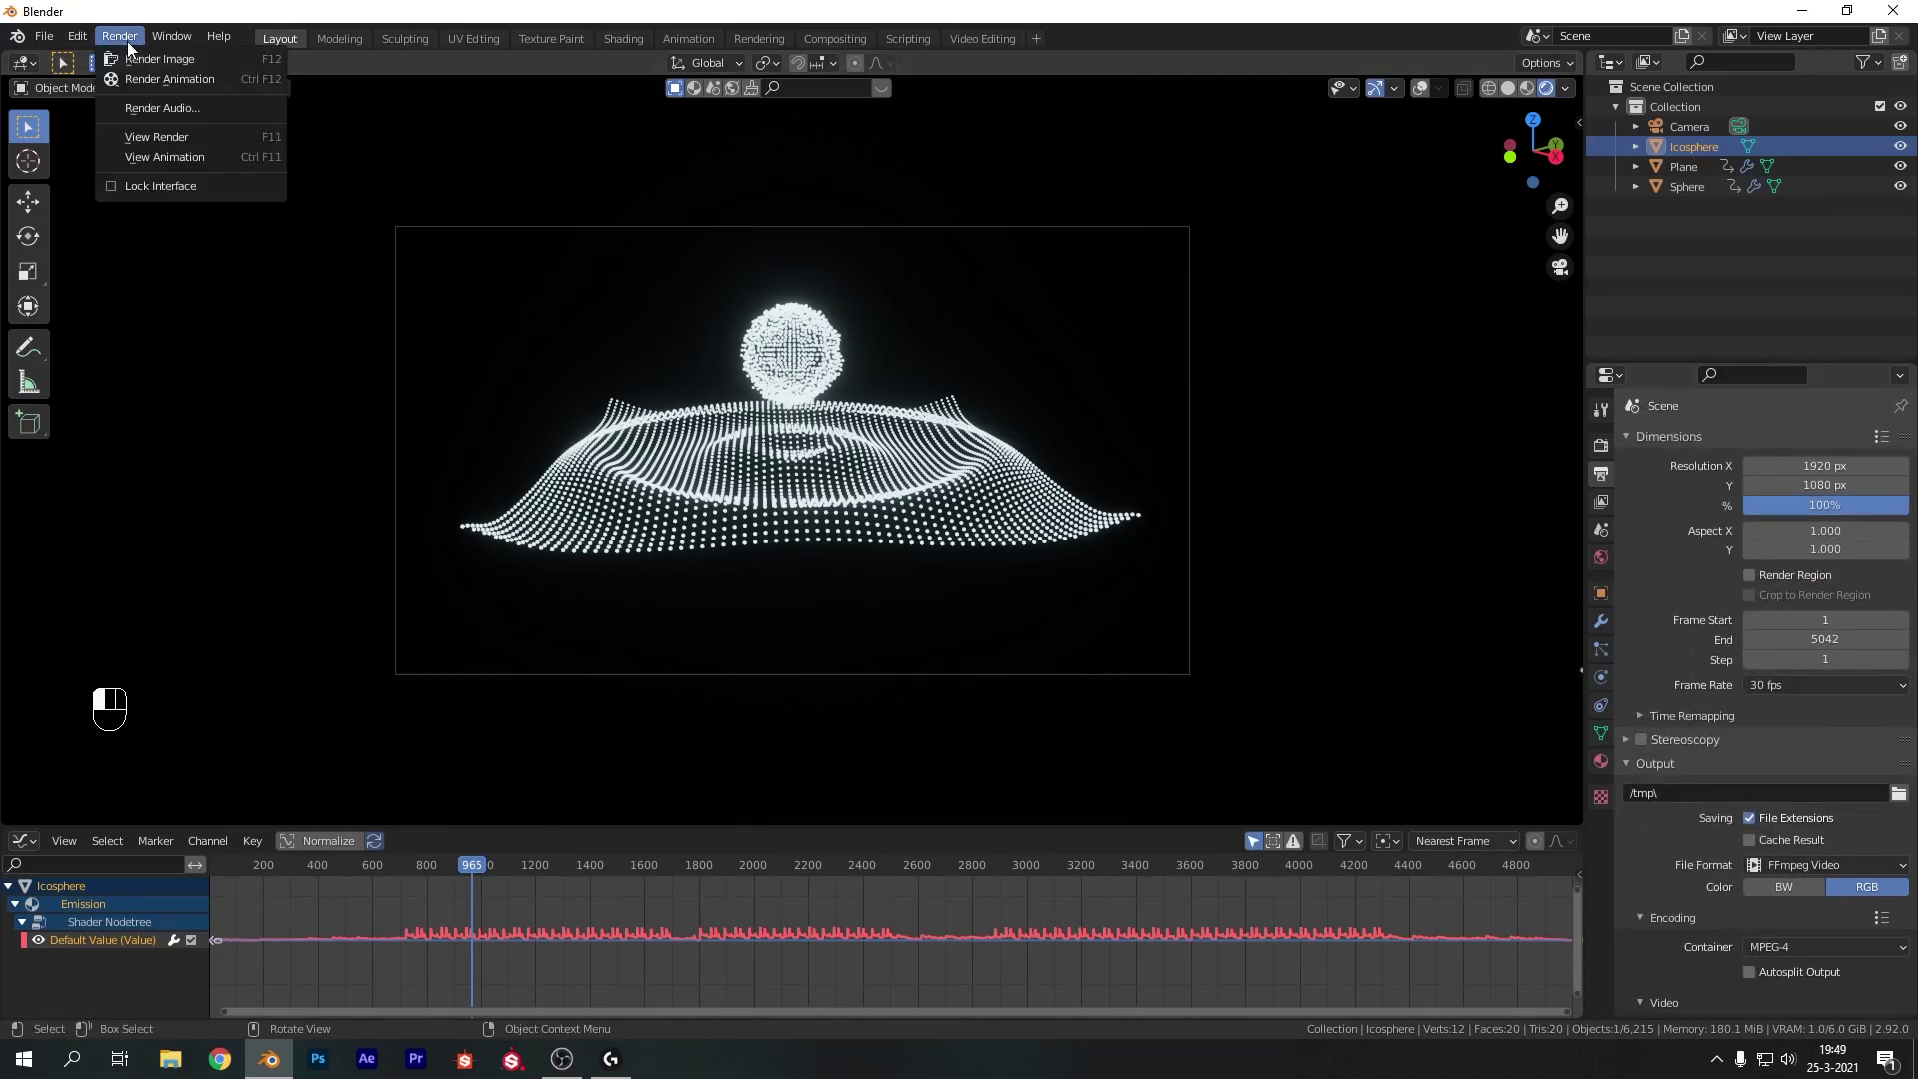